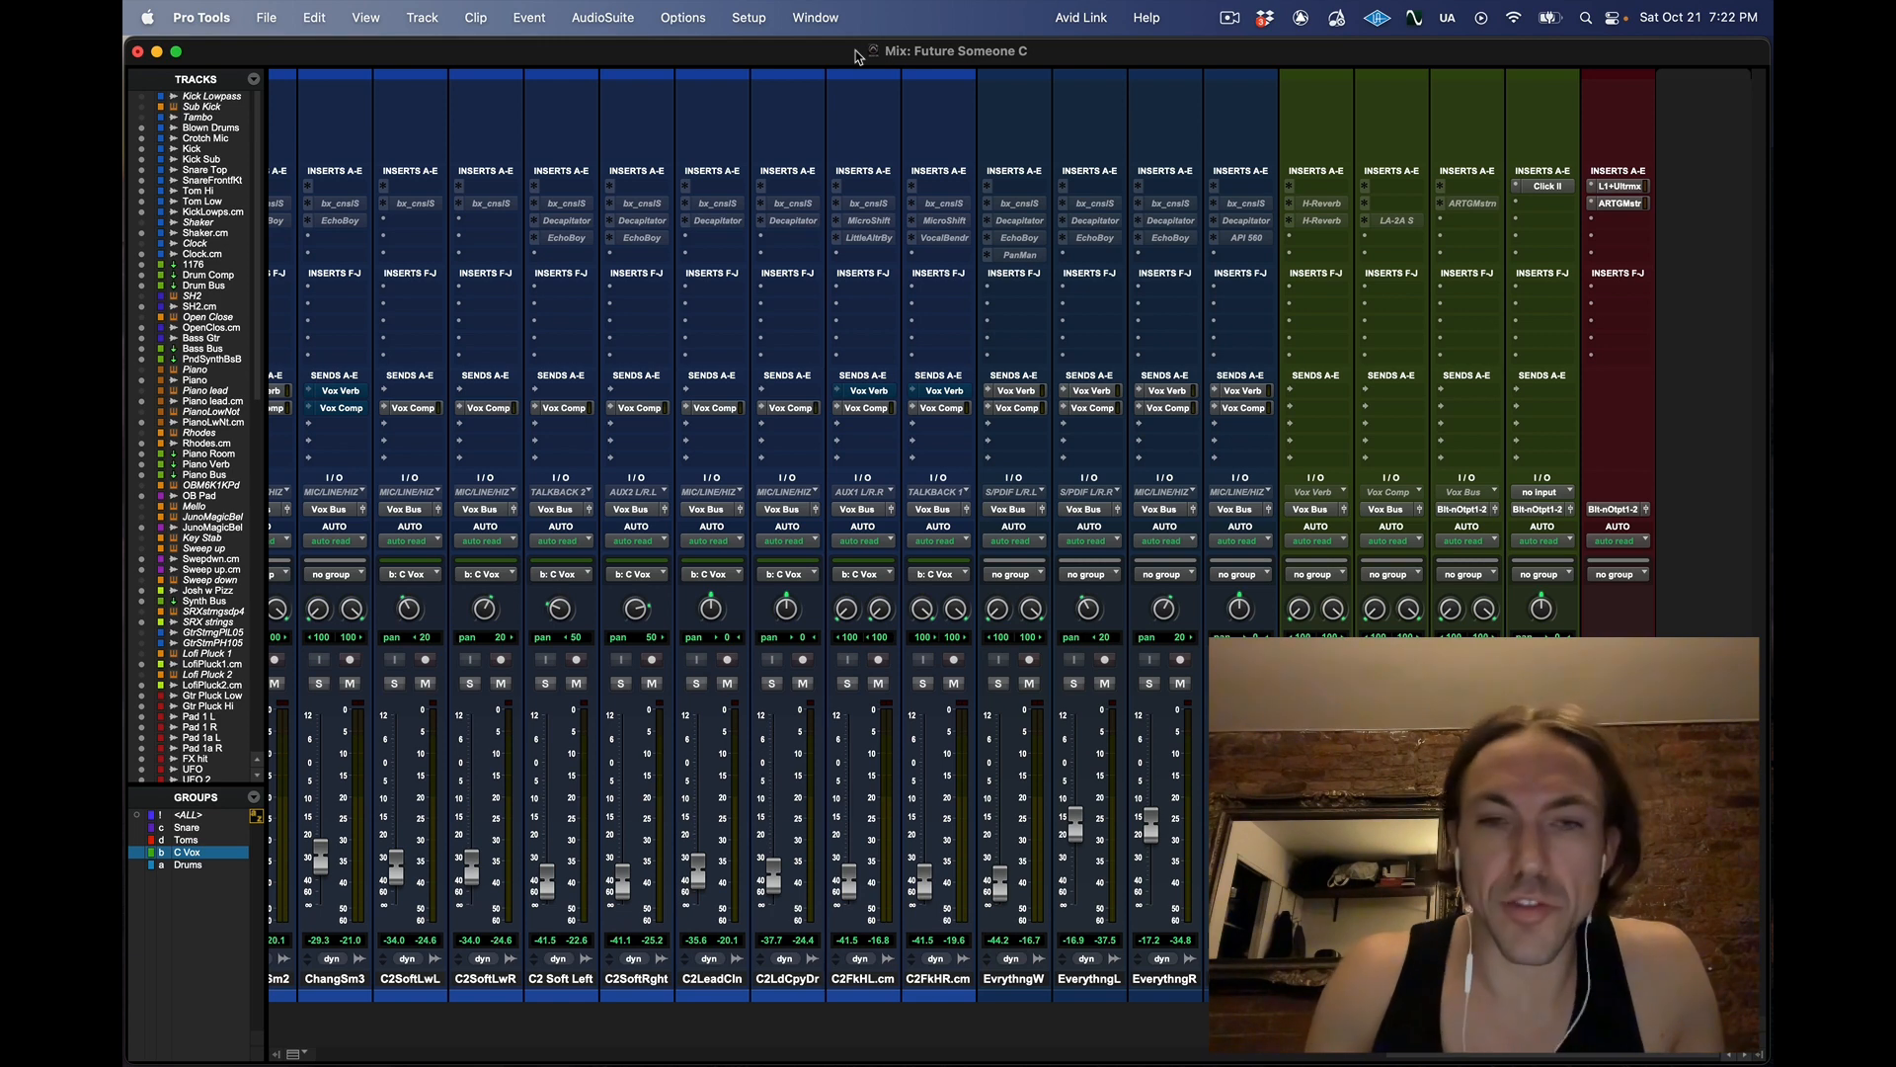
Switch to the Edit window and look over the session's tracks, ending at the Clock.cm and Drum Bus tracks
{"action": "key", "text": "super+equal"}
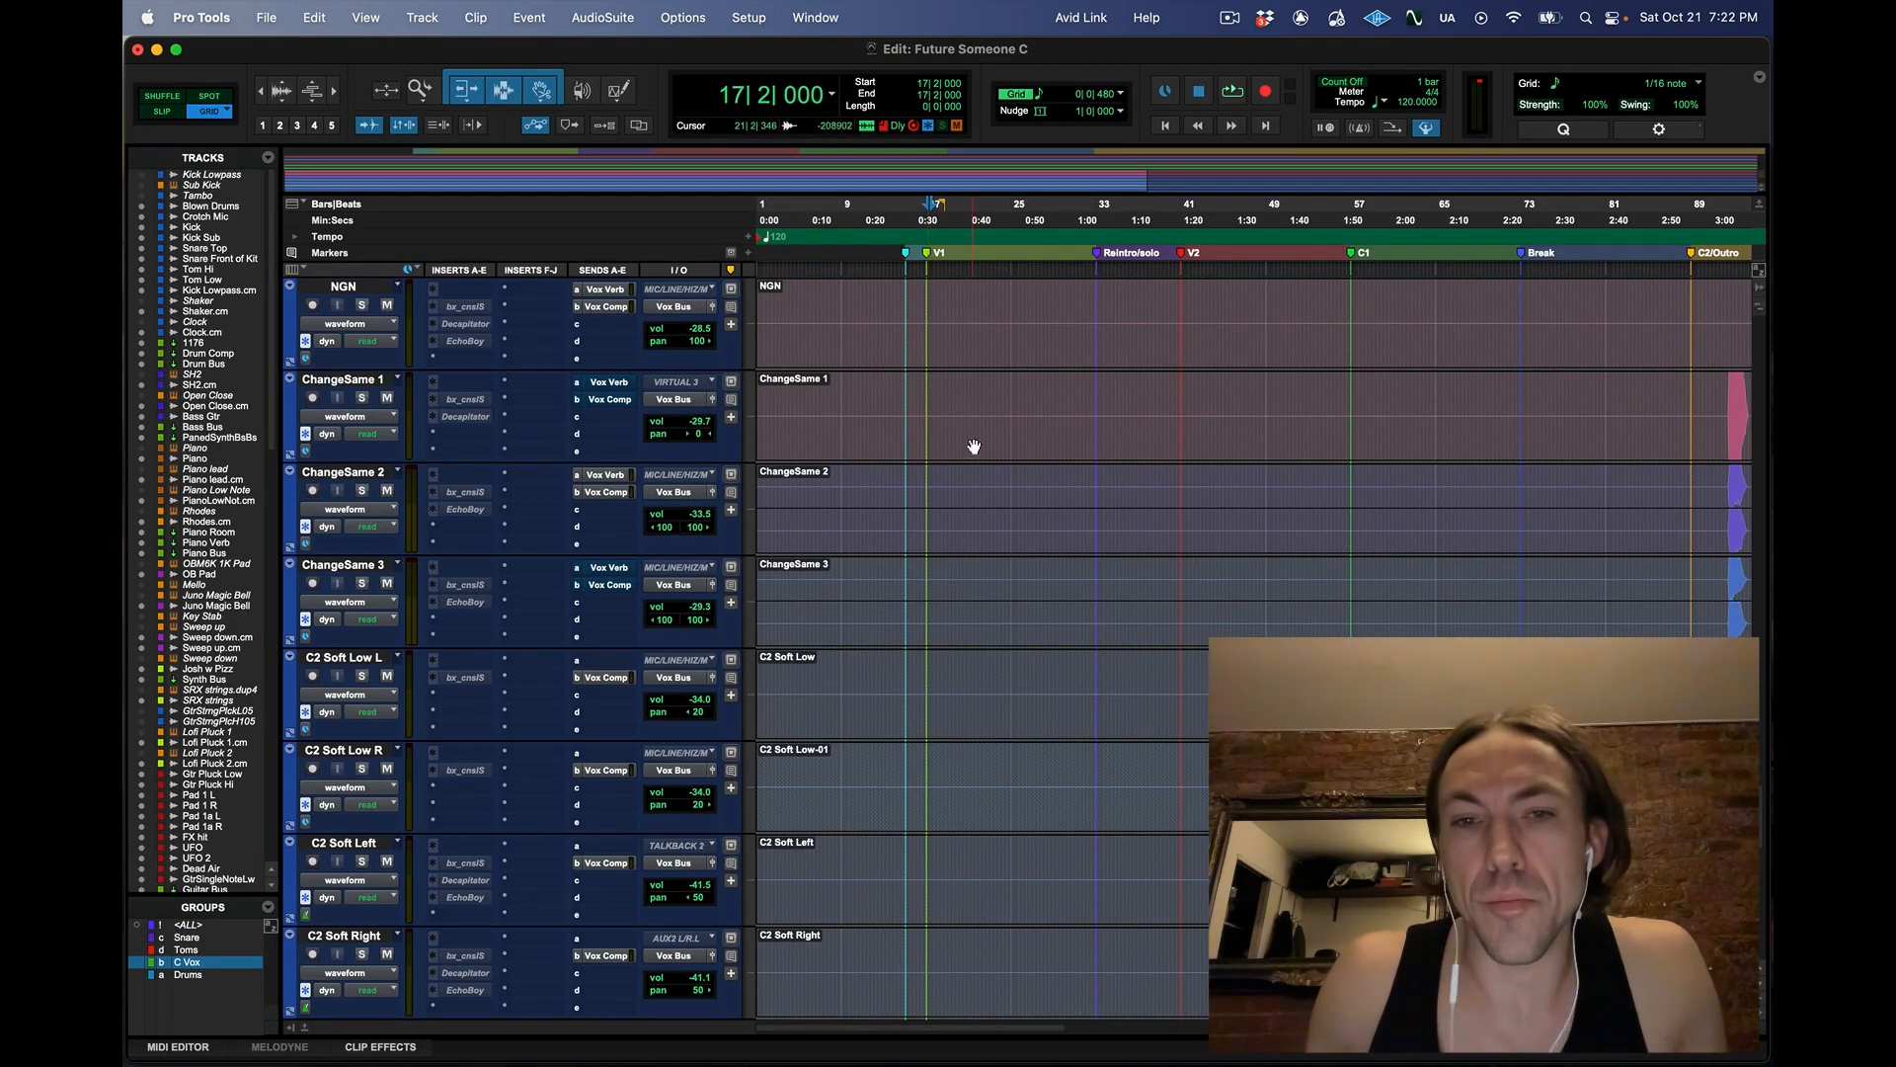
{"action": "scroll", "coordinate": [967, 503], "scroll_direction": "down", "scroll_amount": 10}
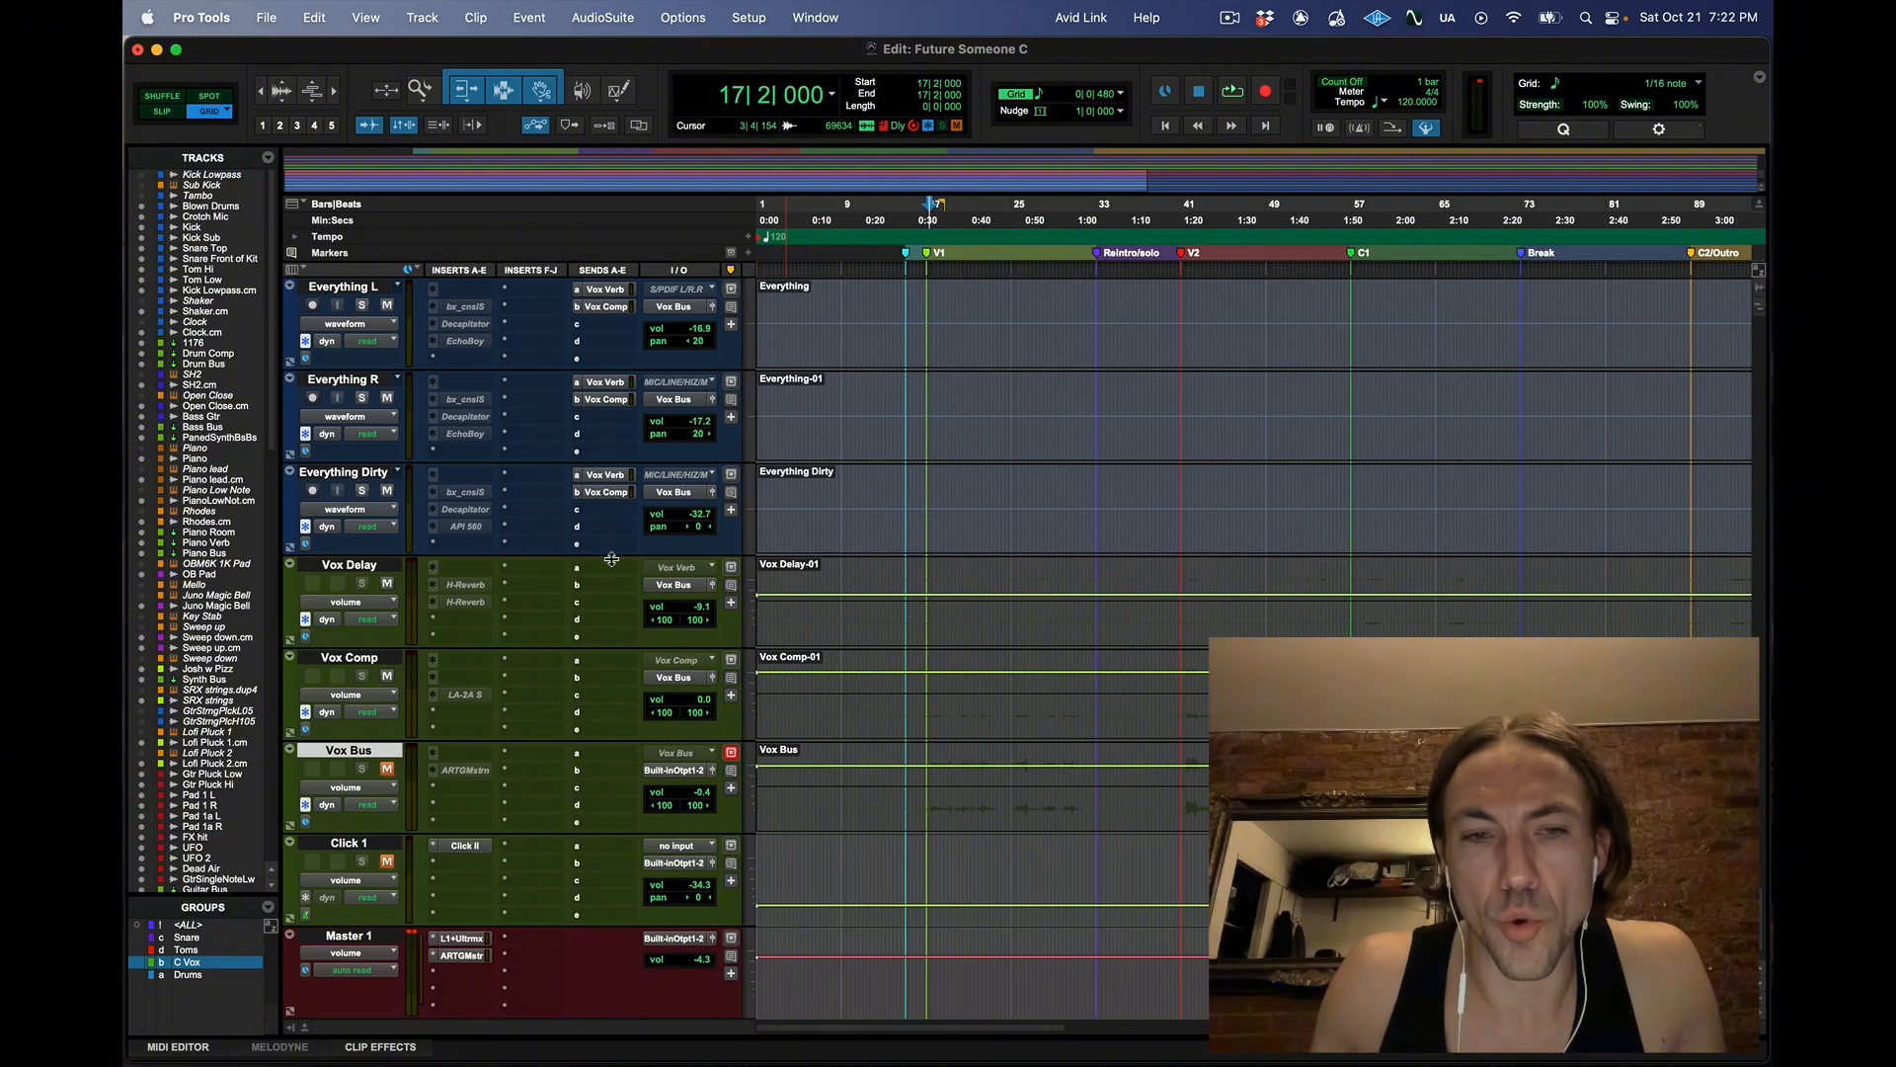
{"action": "scroll", "coordinate": [1152, 543], "scroll_direction": "up", "scroll_amount": 15}
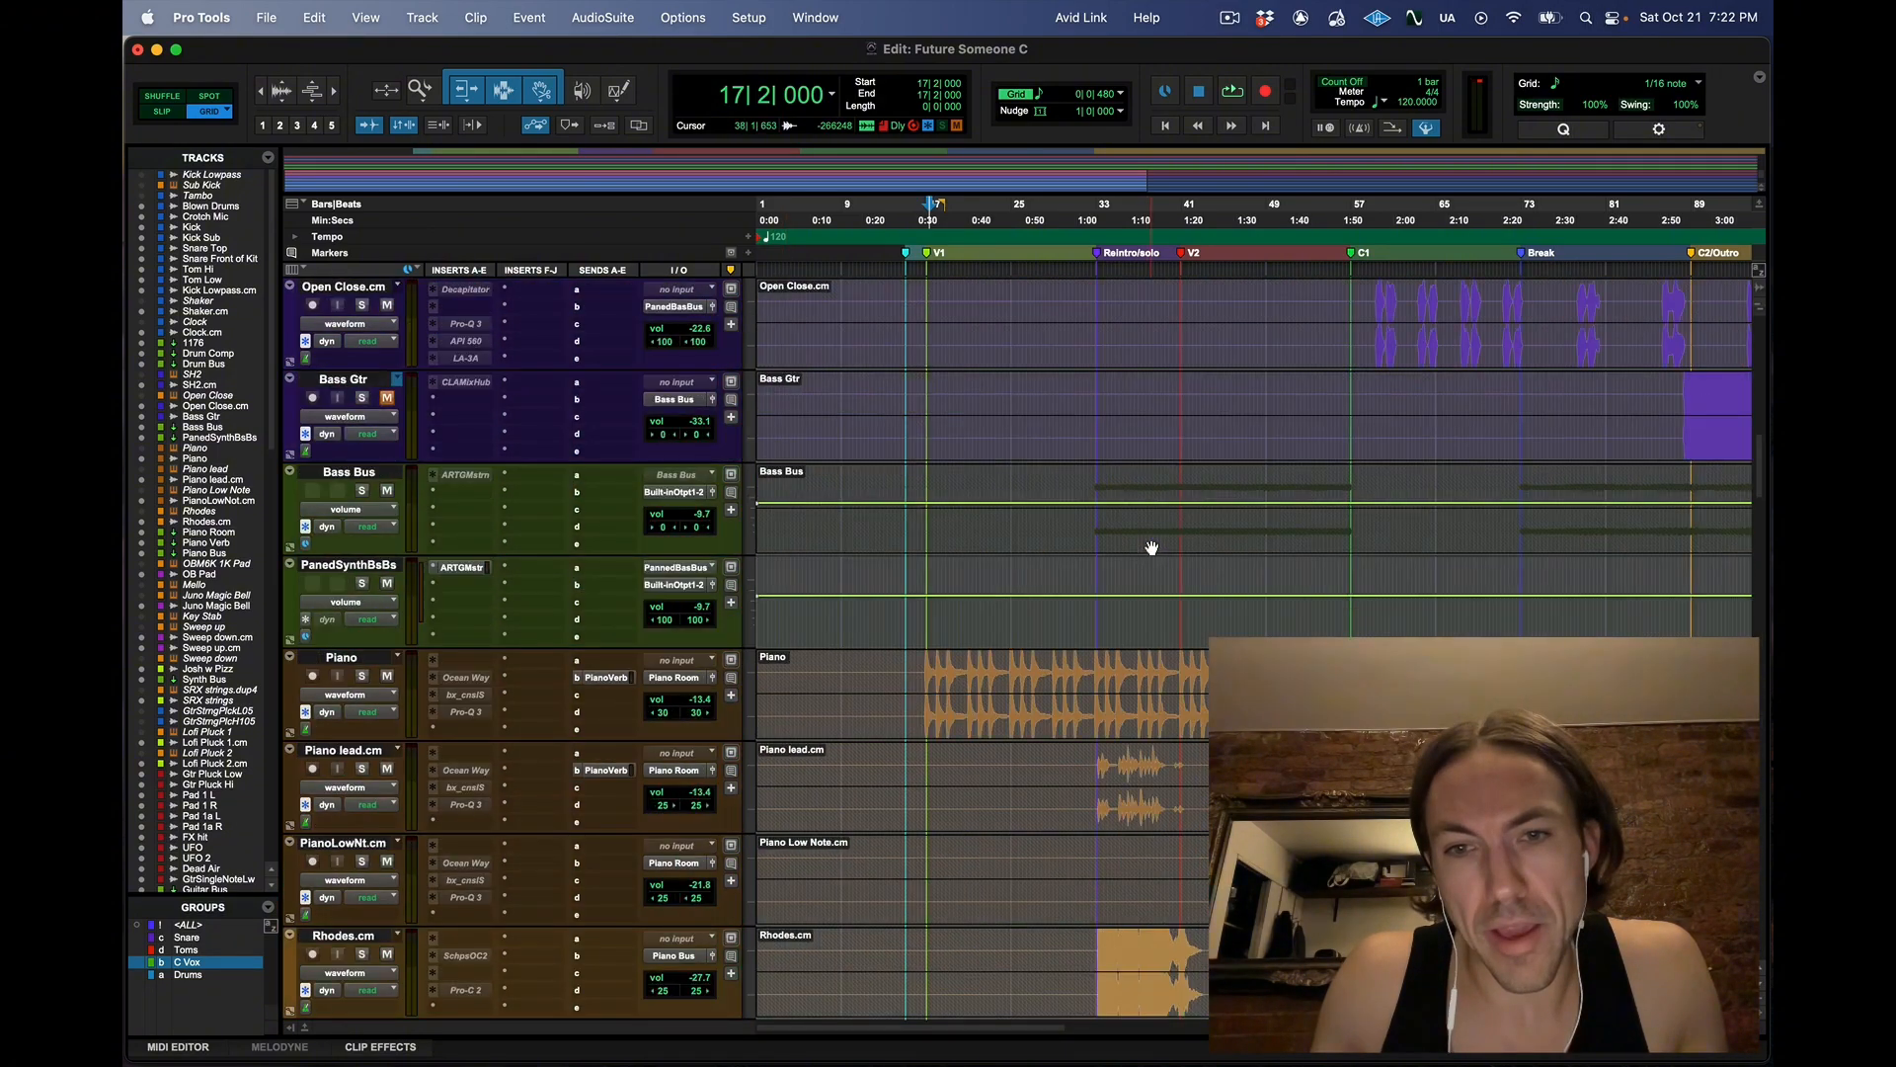
{"action": "scroll", "coordinate": [1152, 547], "scroll_direction": "up", "scroll_amount": 3}
{"action": "scroll", "coordinate": [1151, 545], "scroll_direction": "down", "scroll_amount": 10}
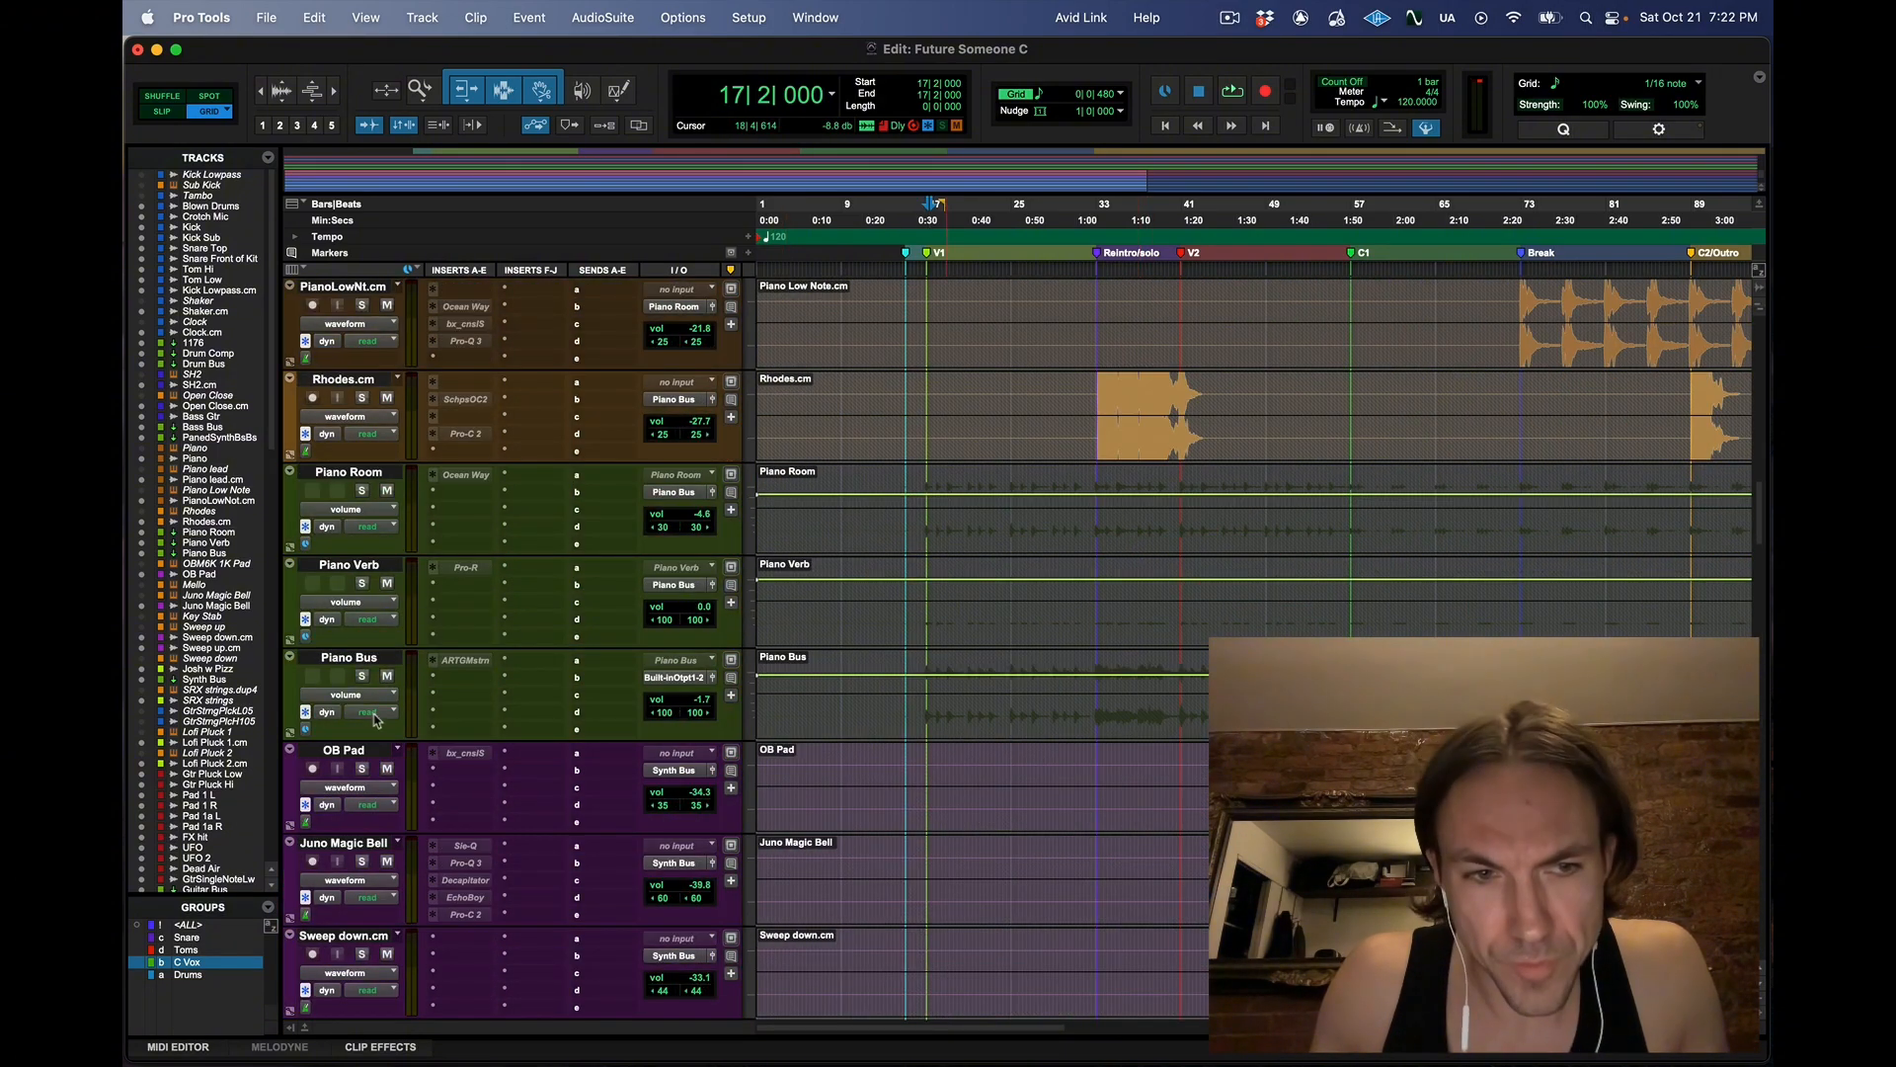
{"action": "scroll", "coordinate": [1123, 564], "scroll_direction": "up", "scroll_amount": 10}
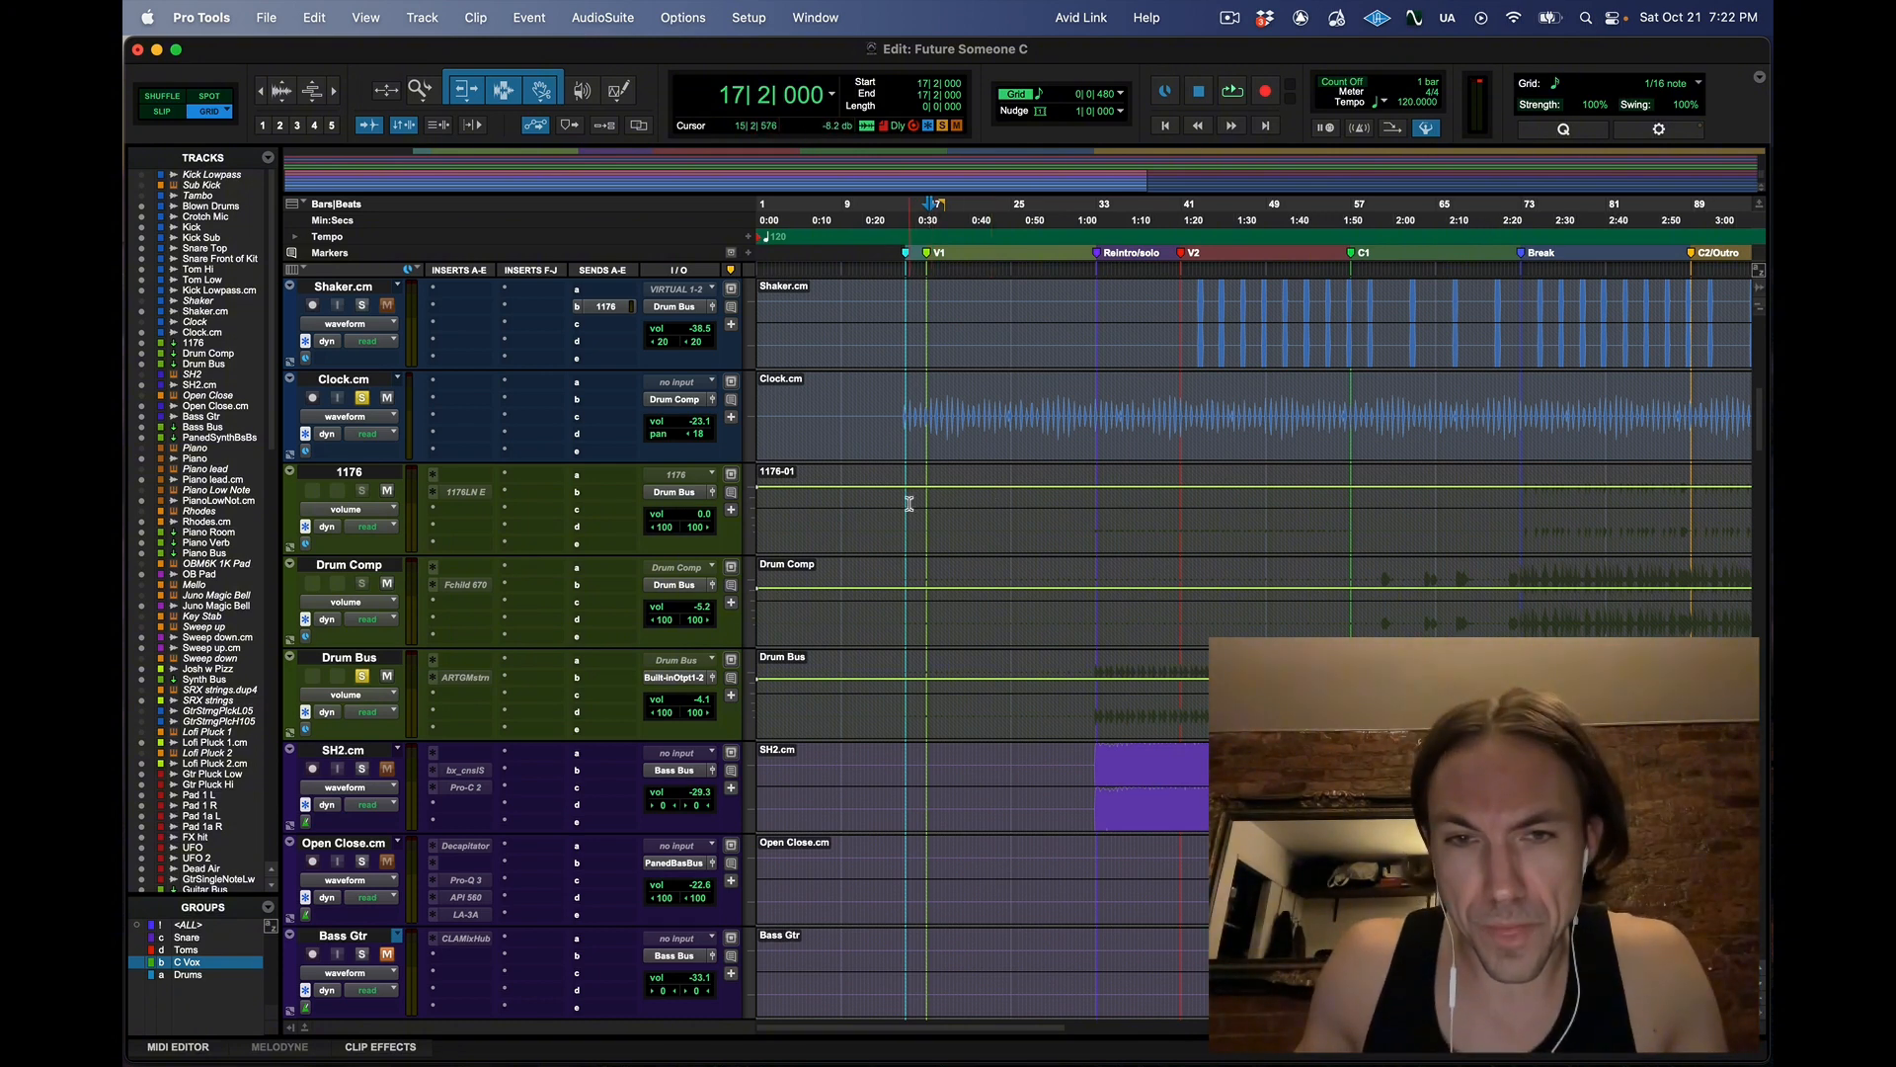
{"action": "scroll", "coordinate": [927, 794], "scroll_direction": "down", "scroll_amount": 1}
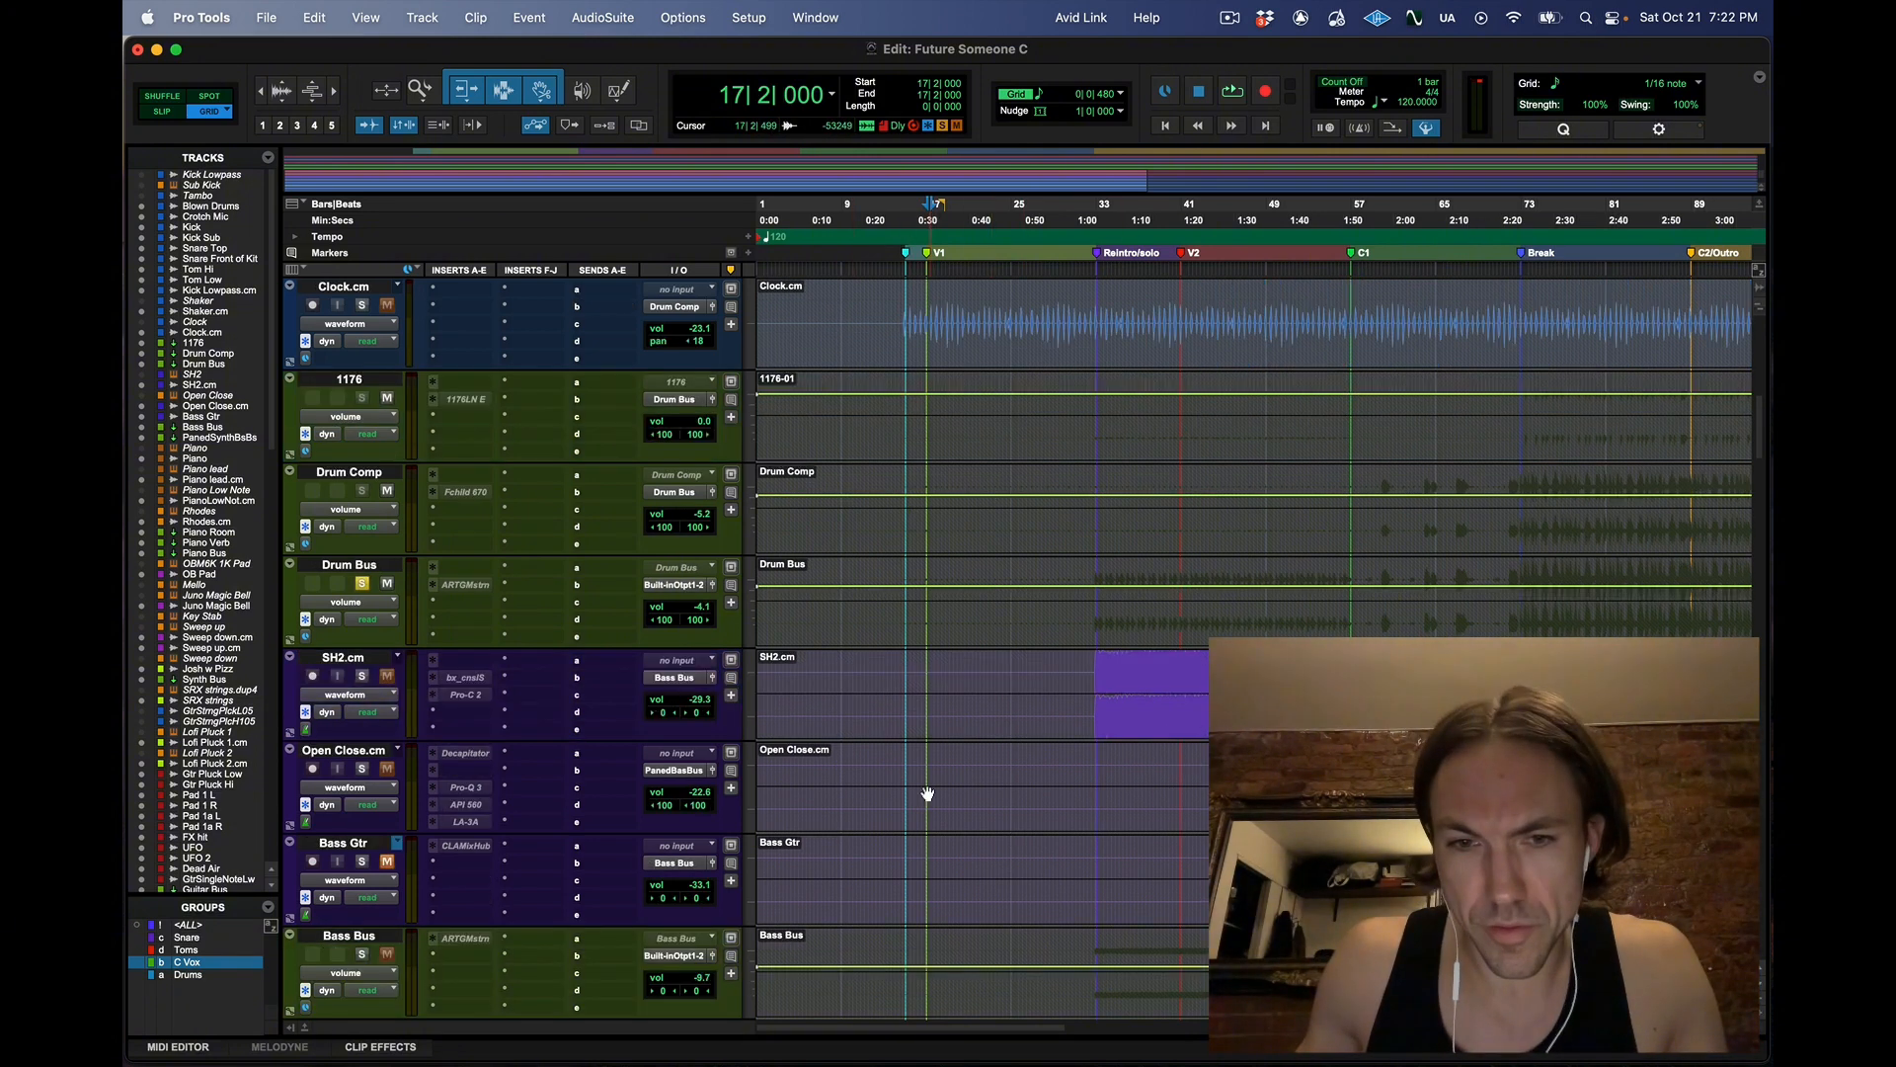
Play the song from 16|4|480, just before V1, with the Drum Bus and Piano Bus soloed, and stop playback
{"action": "key", "text": "space"}
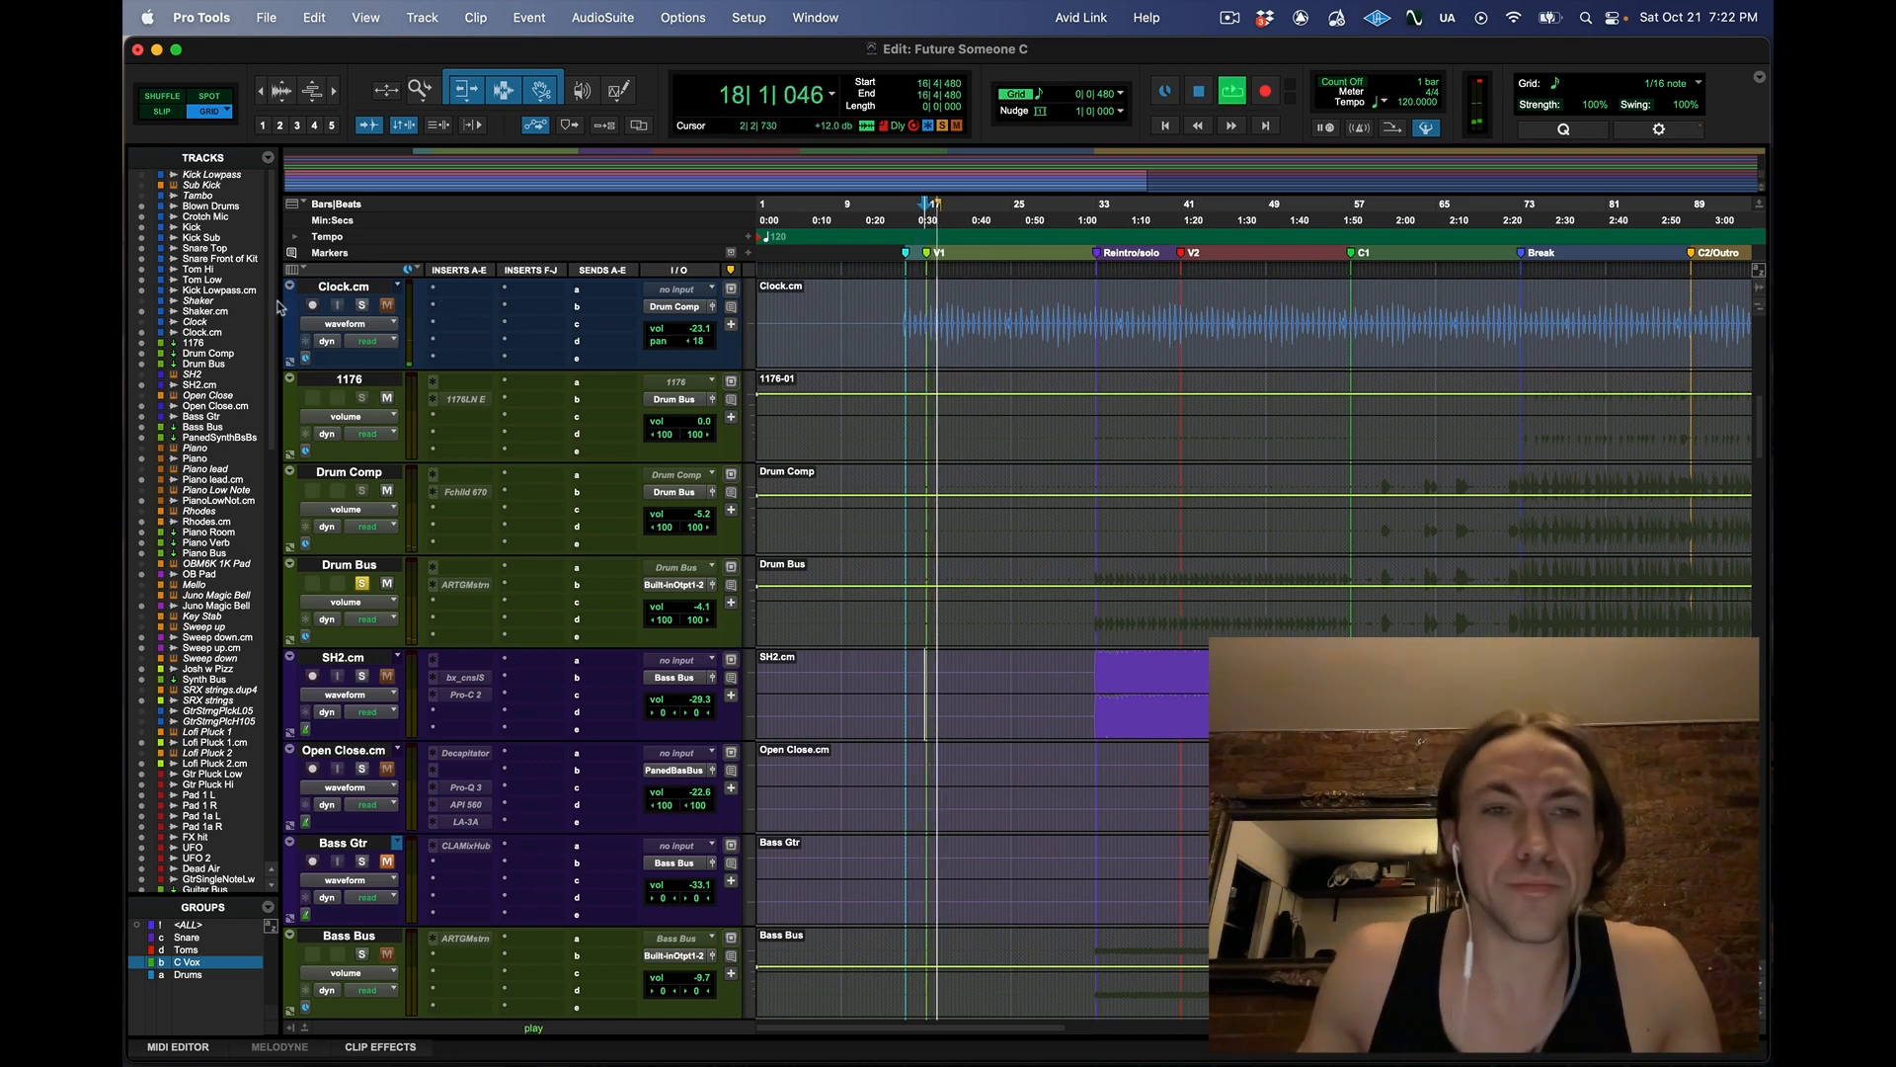
{"action": "scroll", "coordinate": [766, 435], "scroll_direction": "up", "scroll_amount": 1}
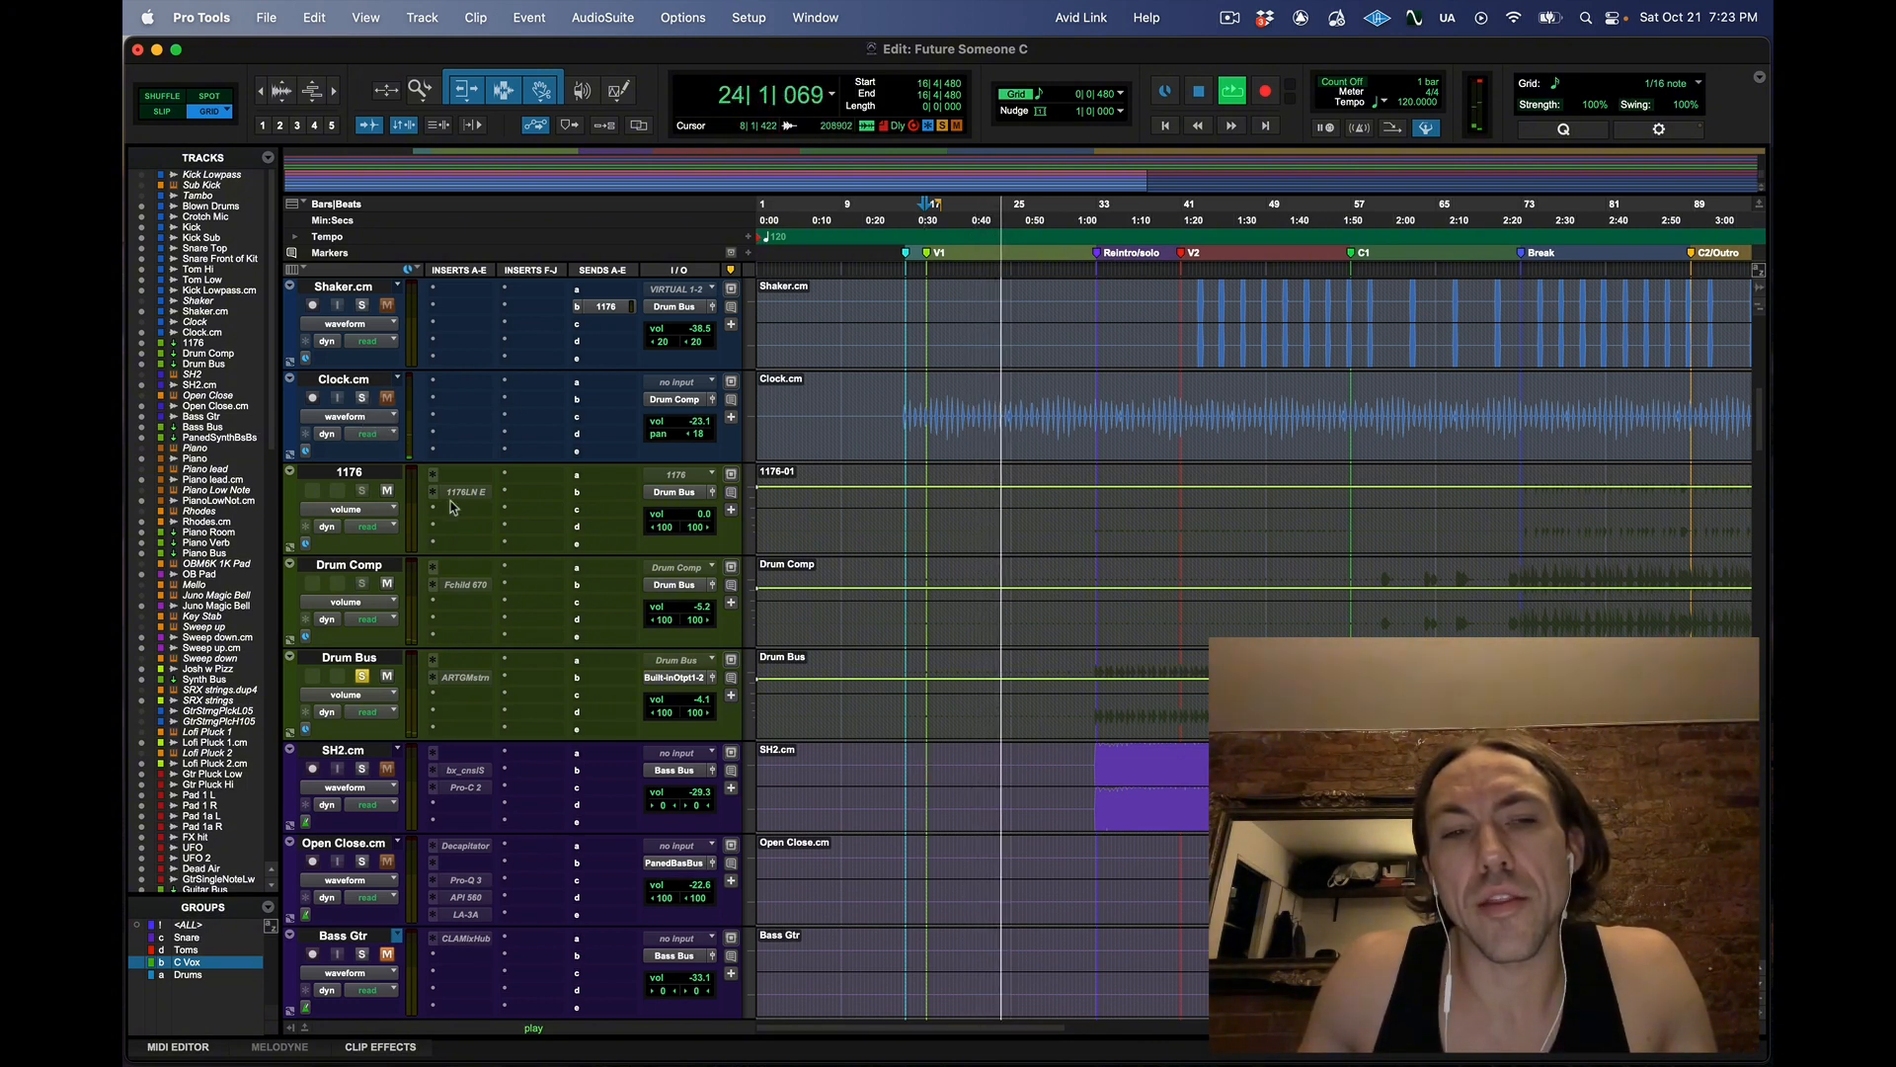
{"action": "scroll", "coordinate": [696, 546], "scroll_direction": "down", "scroll_amount": 5}
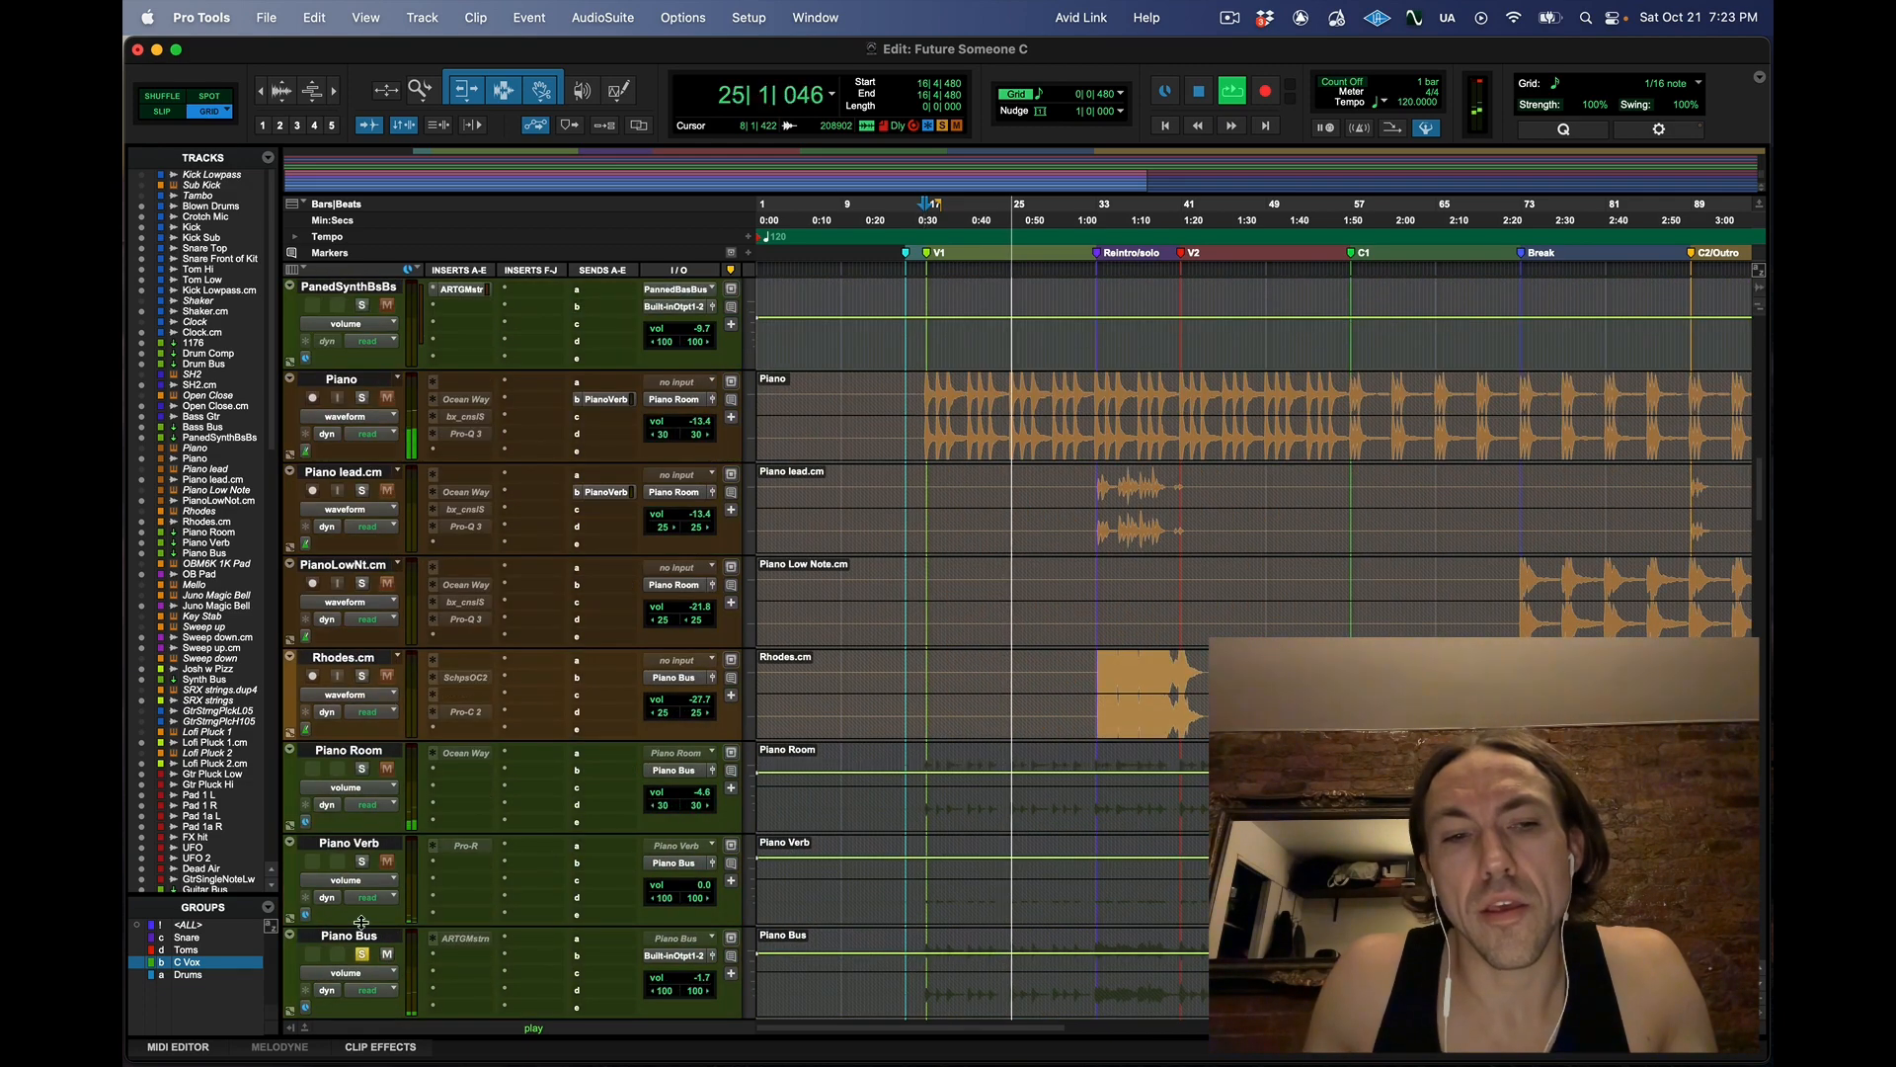
{"action": "scroll", "coordinate": [961, 444], "scroll_direction": "down", "scroll_amount": 1}
{"action": "scroll", "coordinate": [961, 444], "scroll_direction": "up", "scroll_amount": 6}
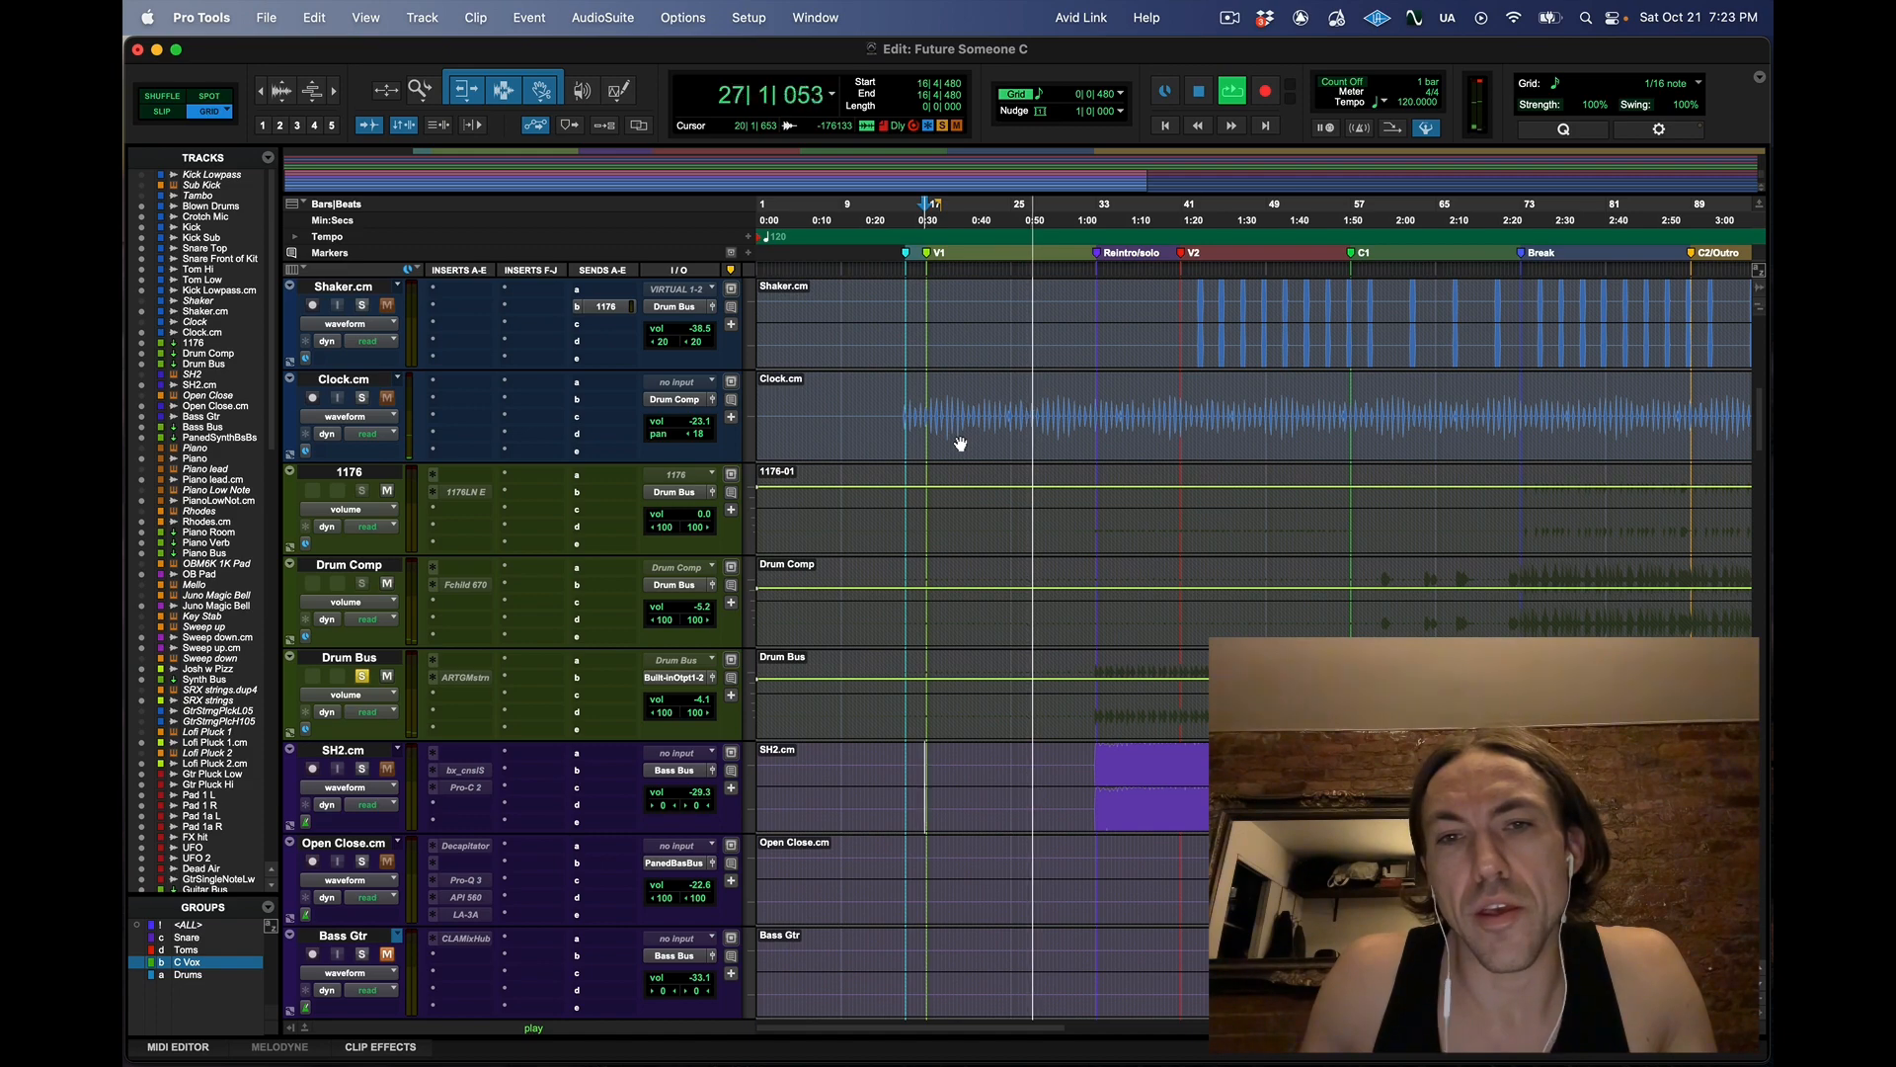
{"action": "scroll", "coordinate": [961, 444], "scroll_direction": "down", "scroll_amount": 2}
{"action": "key", "text": "space"}
Examine which drum, bass, piano, synth and guitar tracks have clips around the Reintro/solo section
{"action": "scroll", "coordinate": [959, 439], "scroll_direction": "down", "scroll_amount": 2}
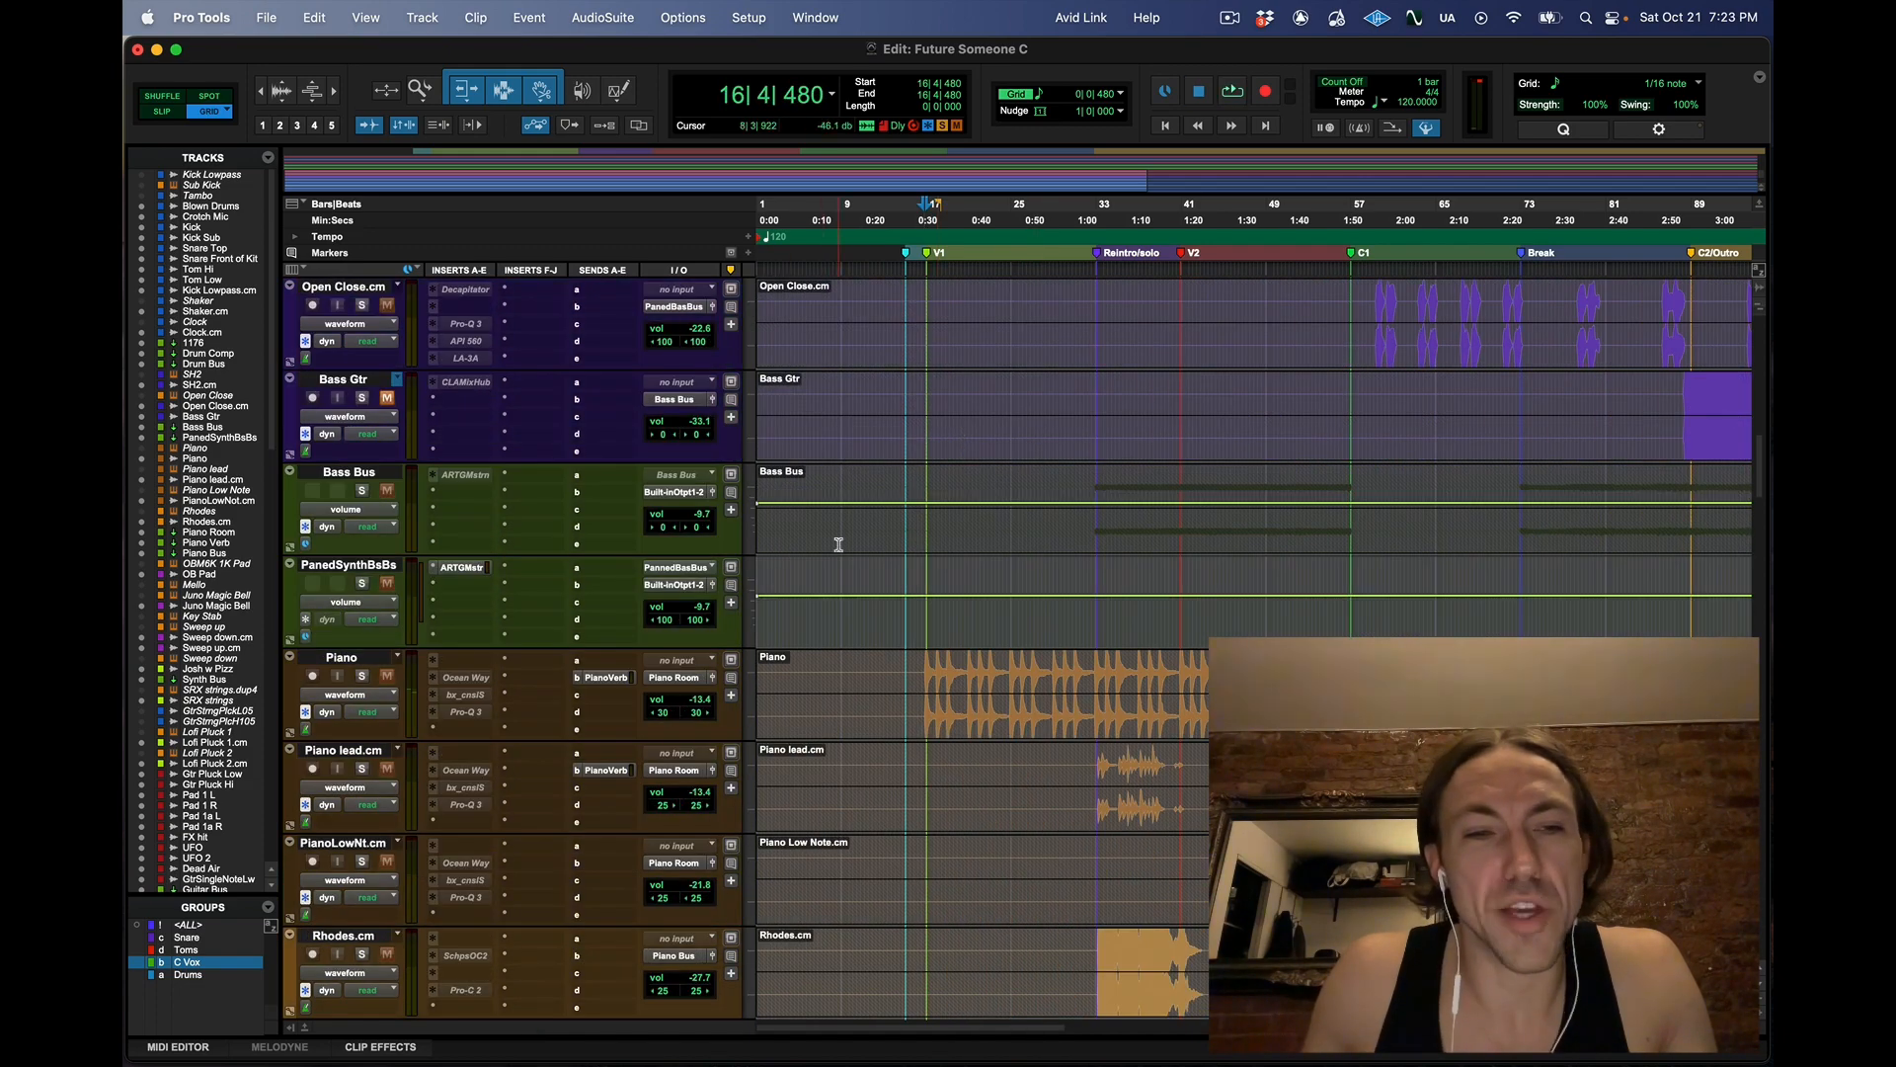
{"action": "scroll", "coordinate": [839, 544], "scroll_direction": "down", "scroll_amount": 2}
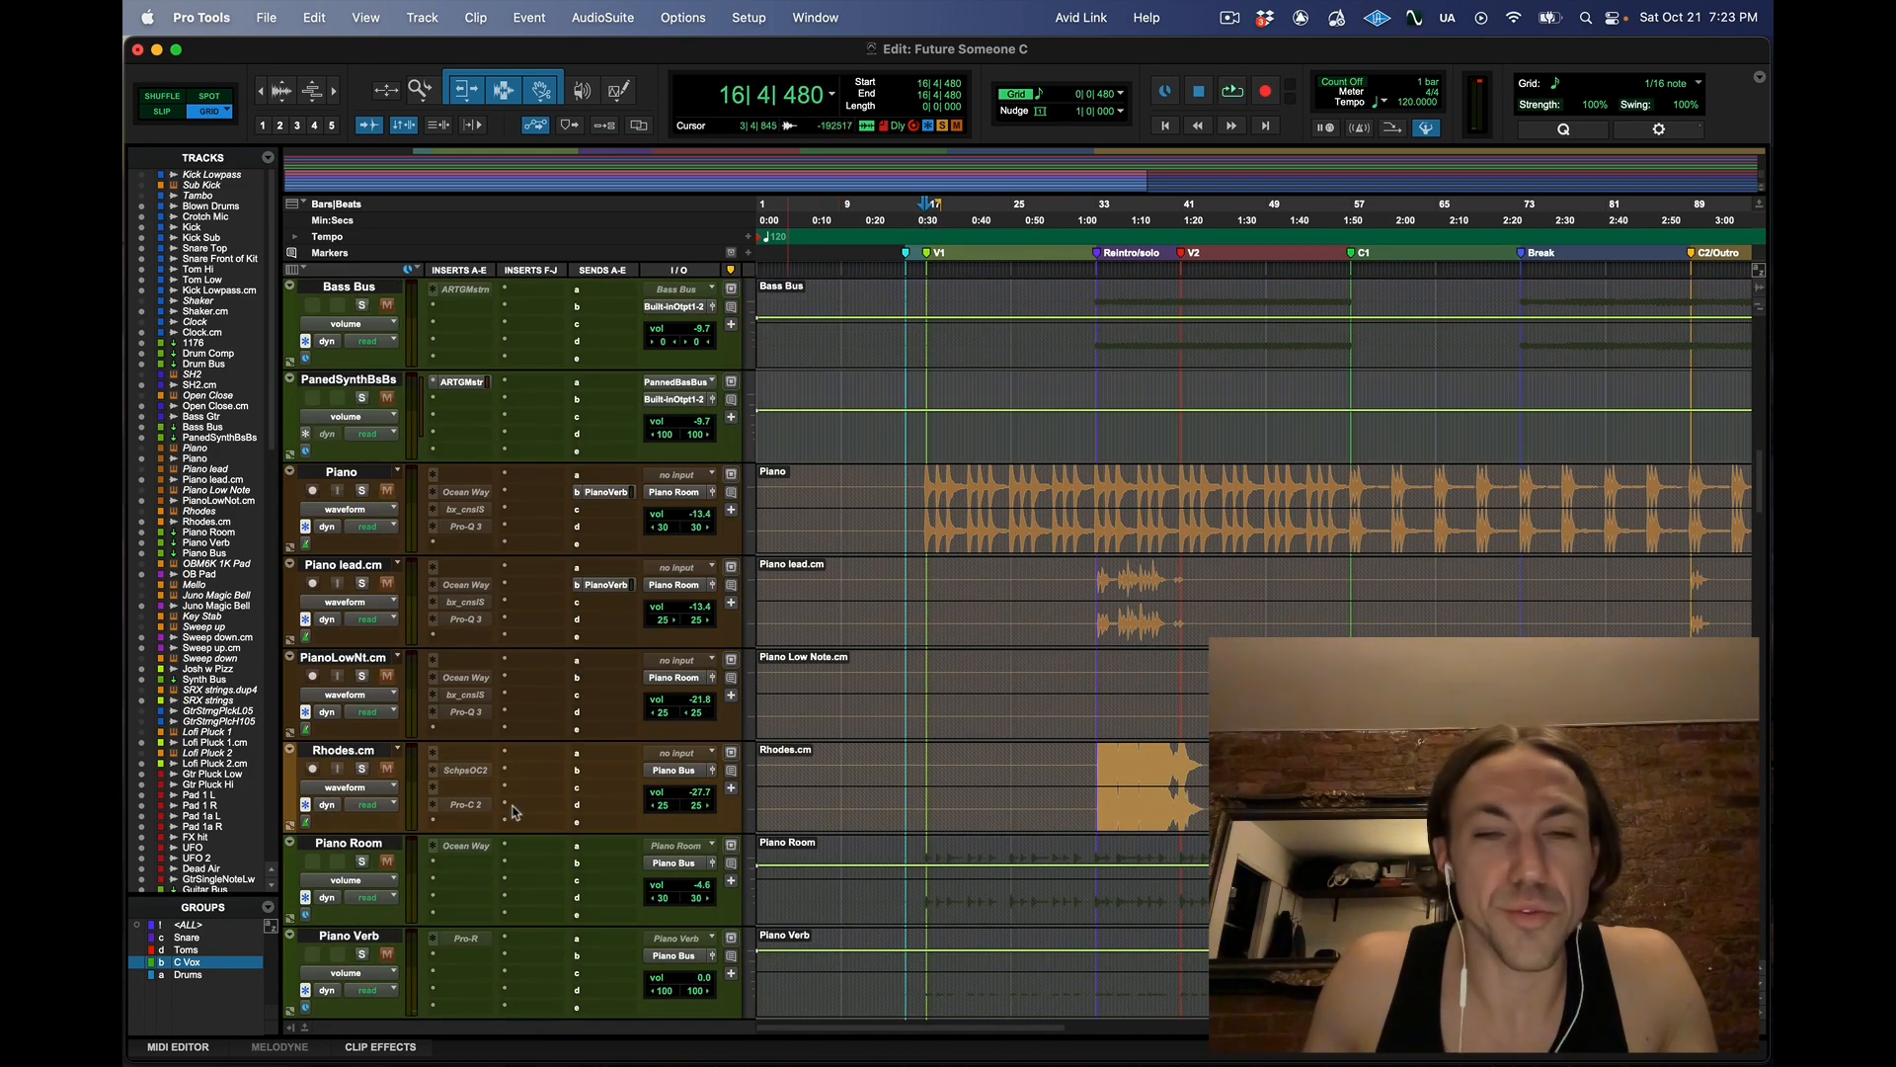
{"action": "scroll", "coordinate": [827, 684], "scroll_direction": "up", "scroll_amount": 6}
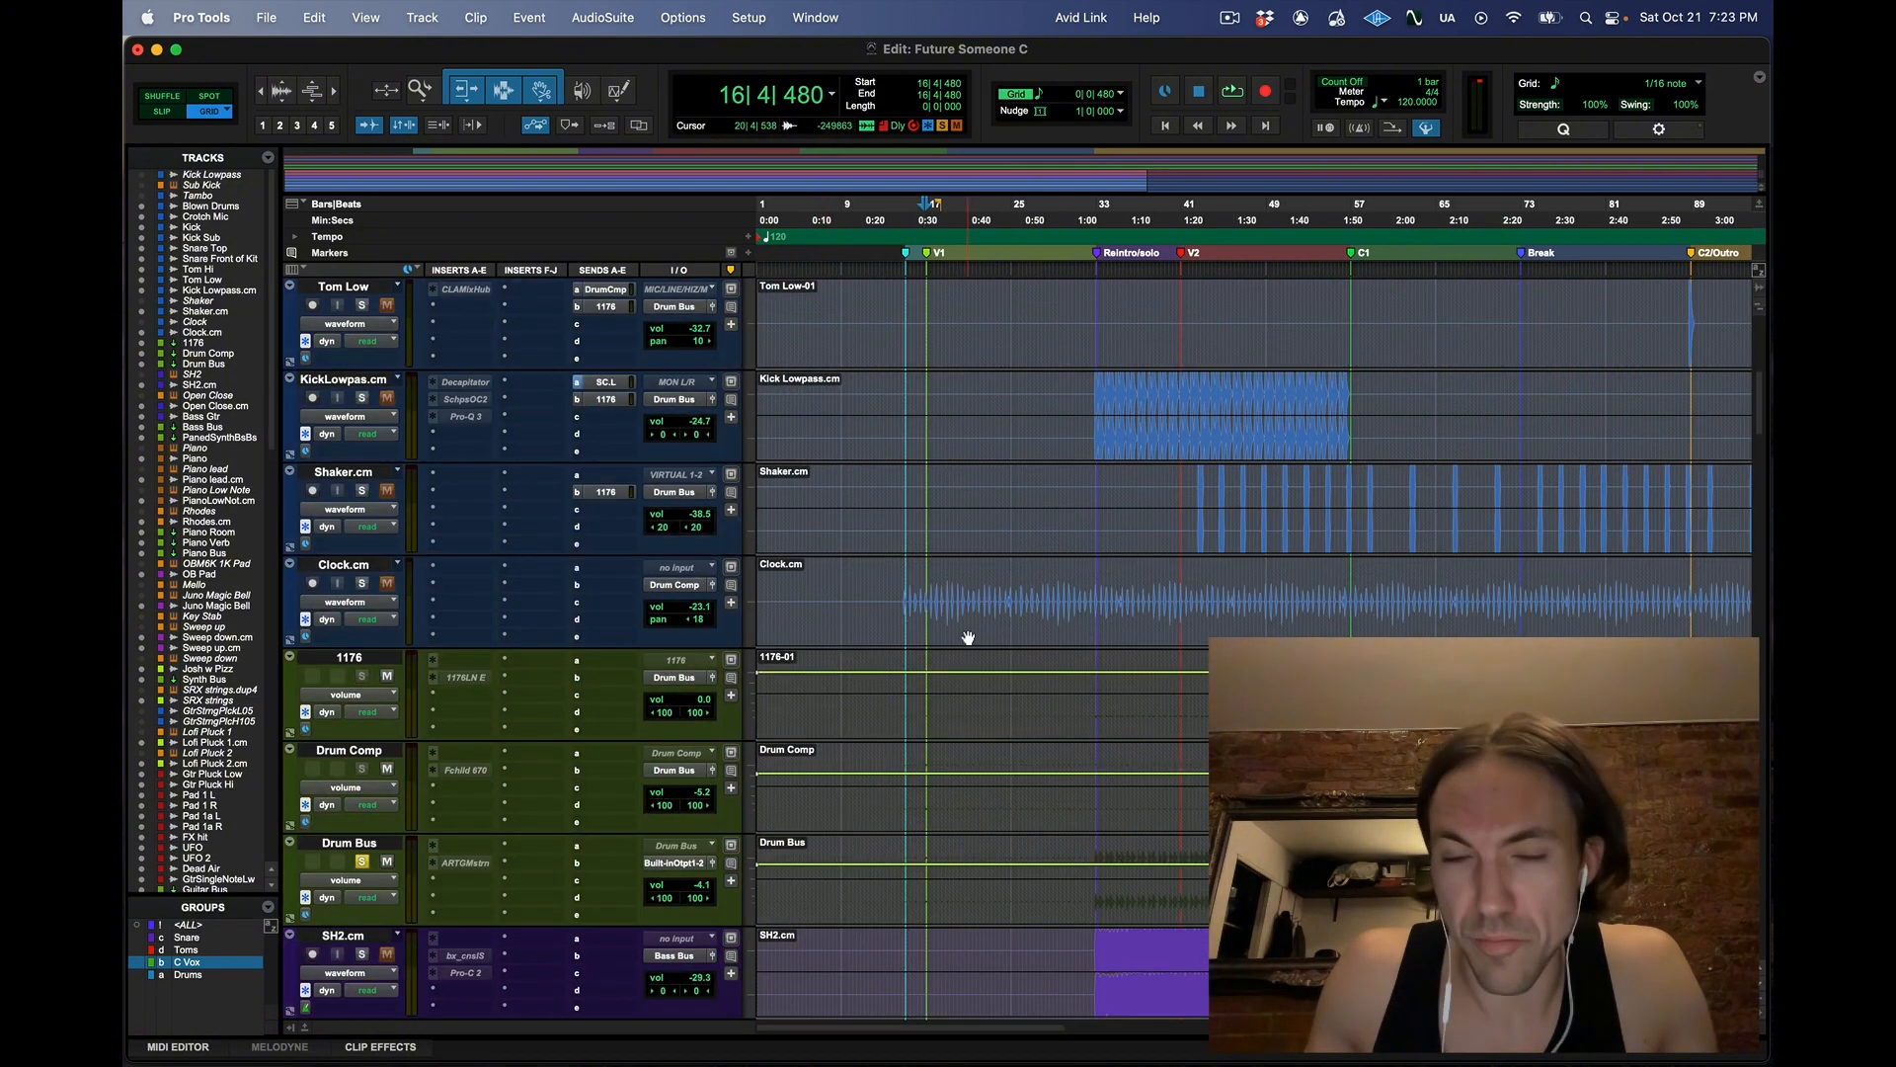
{"action": "scroll", "coordinate": [941, 637], "scroll_direction": "right", "scroll_amount": 2}
{"action": "scroll", "coordinate": [987, 622], "scroll_direction": "down", "scroll_amount": 3}
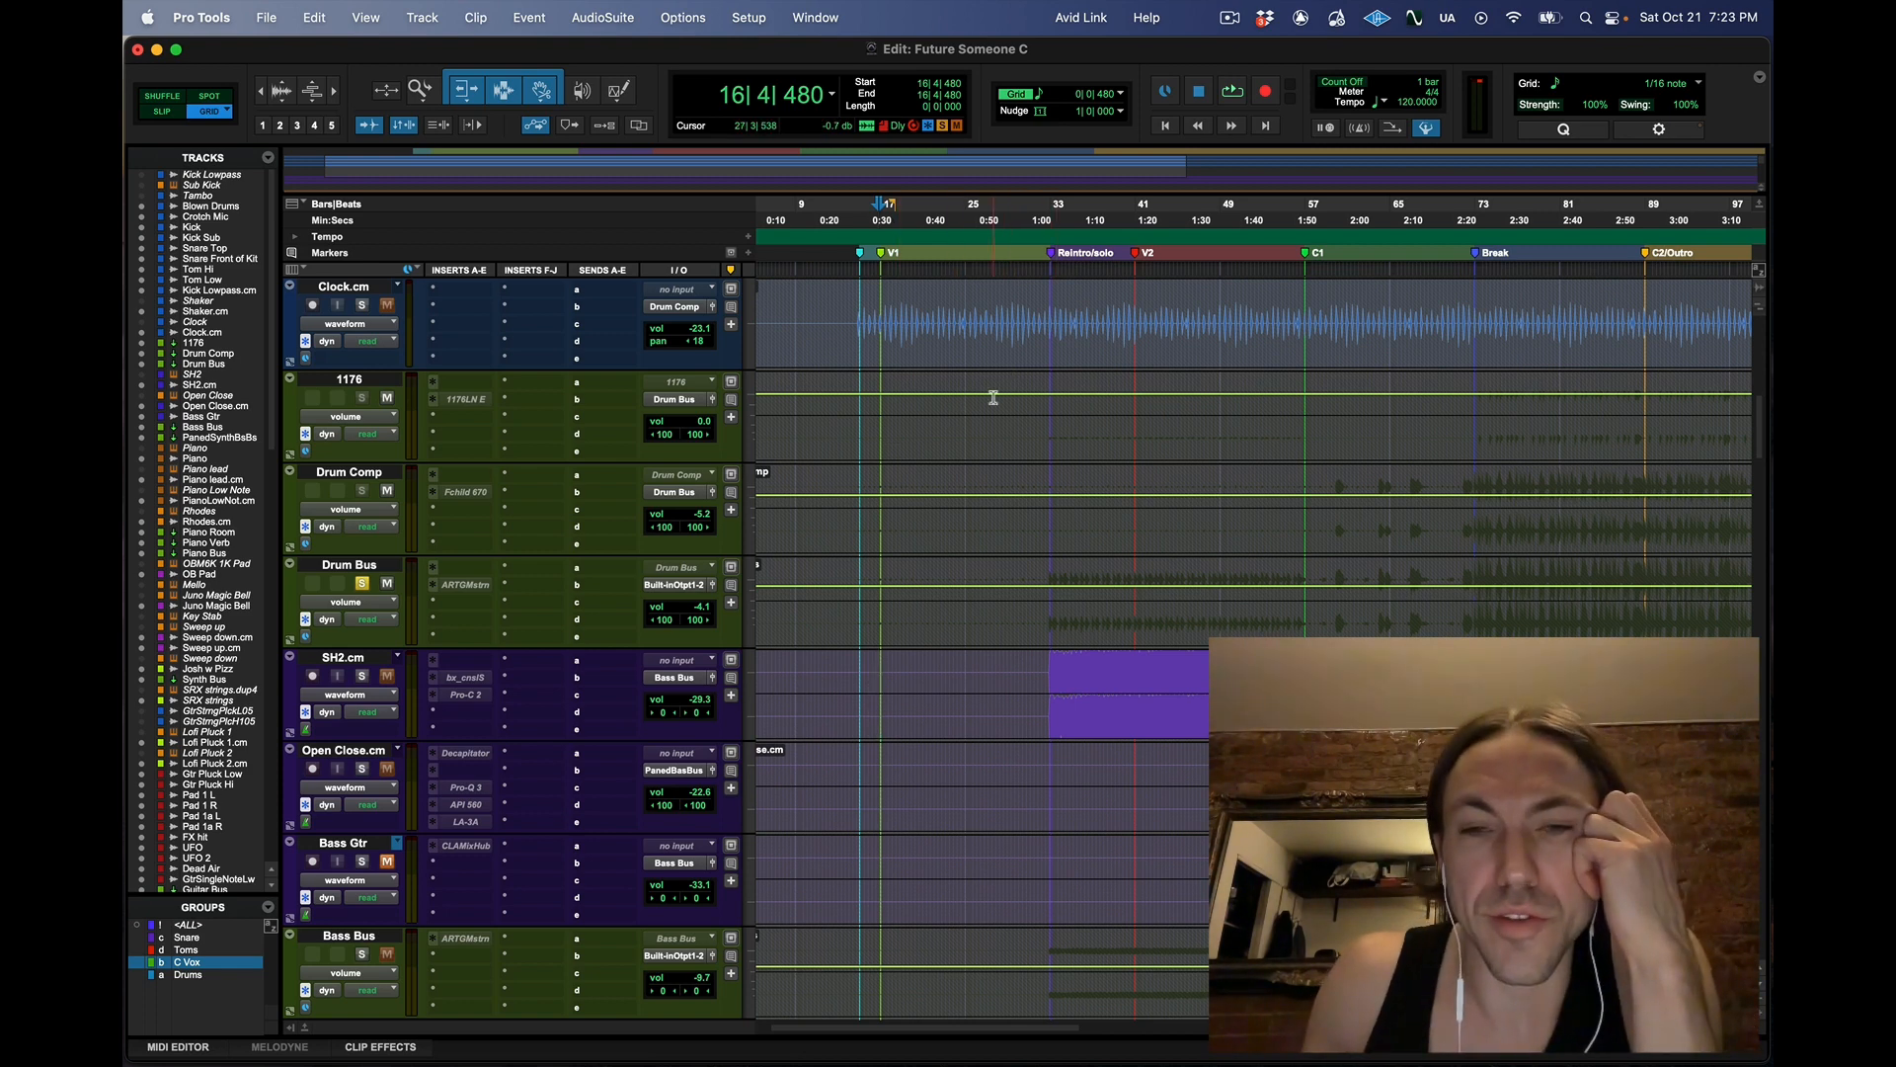
{"action": "scroll", "coordinate": [993, 397], "scroll_direction": "down", "scroll_amount": 3}
{"action": "scroll", "coordinate": [1077, 462], "scroll_direction": "right", "scroll_amount": 2}
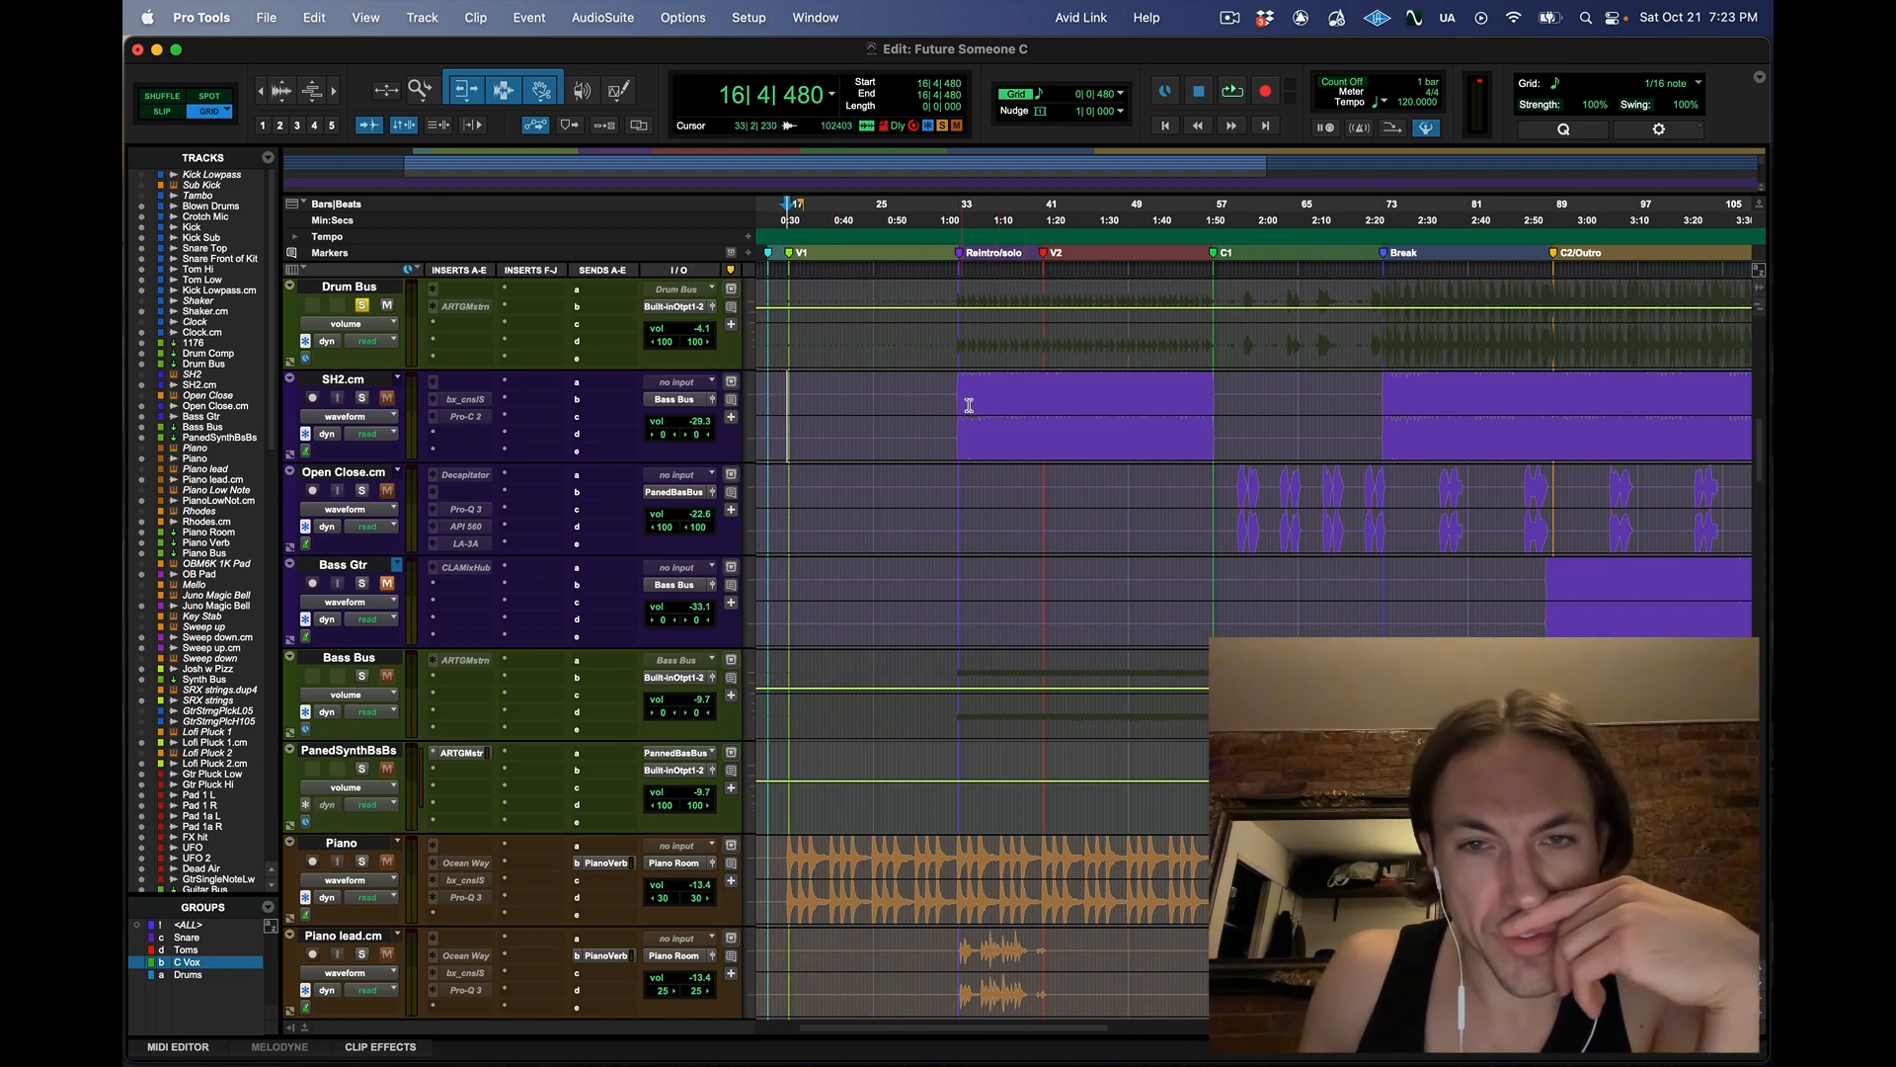
{"action": "scroll", "coordinate": [967, 409], "scroll_direction": "down", "scroll_amount": 6}
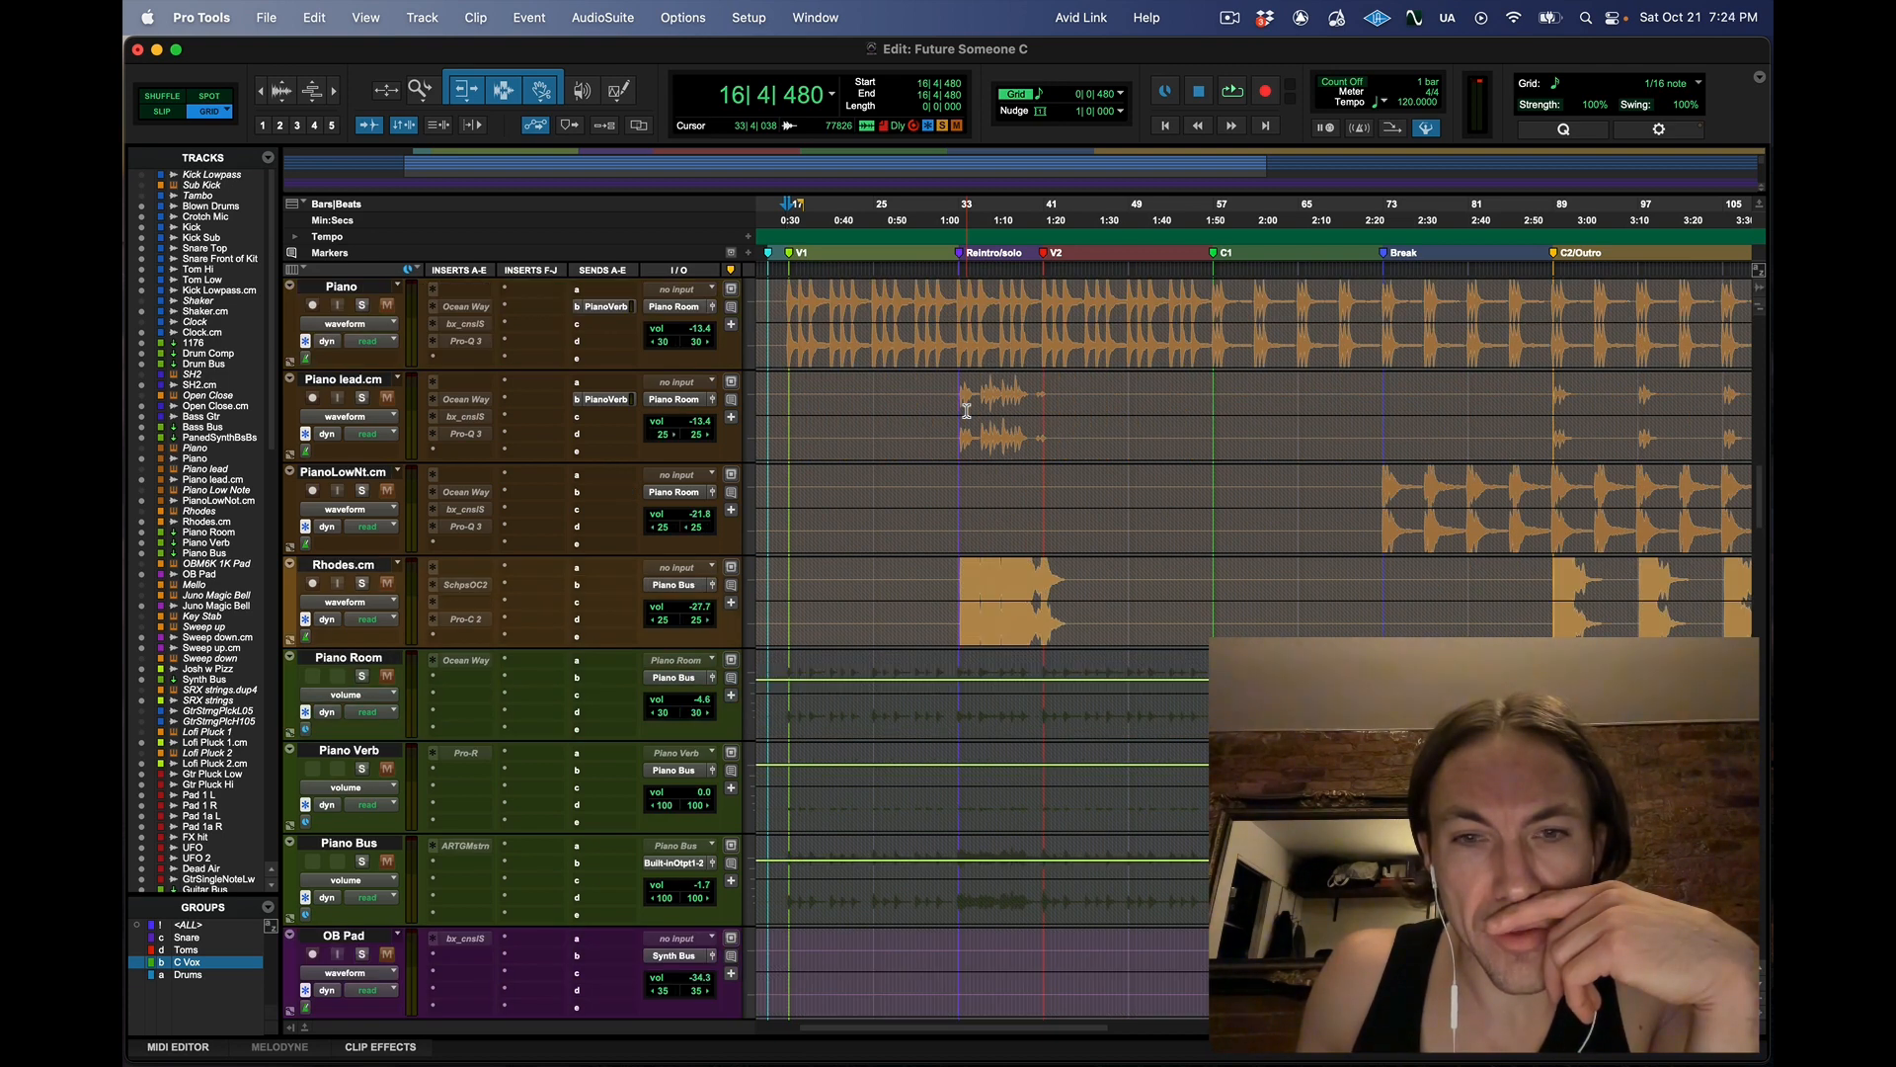
{"action": "scroll", "coordinate": [967, 410], "scroll_direction": "down", "scroll_amount": 7}
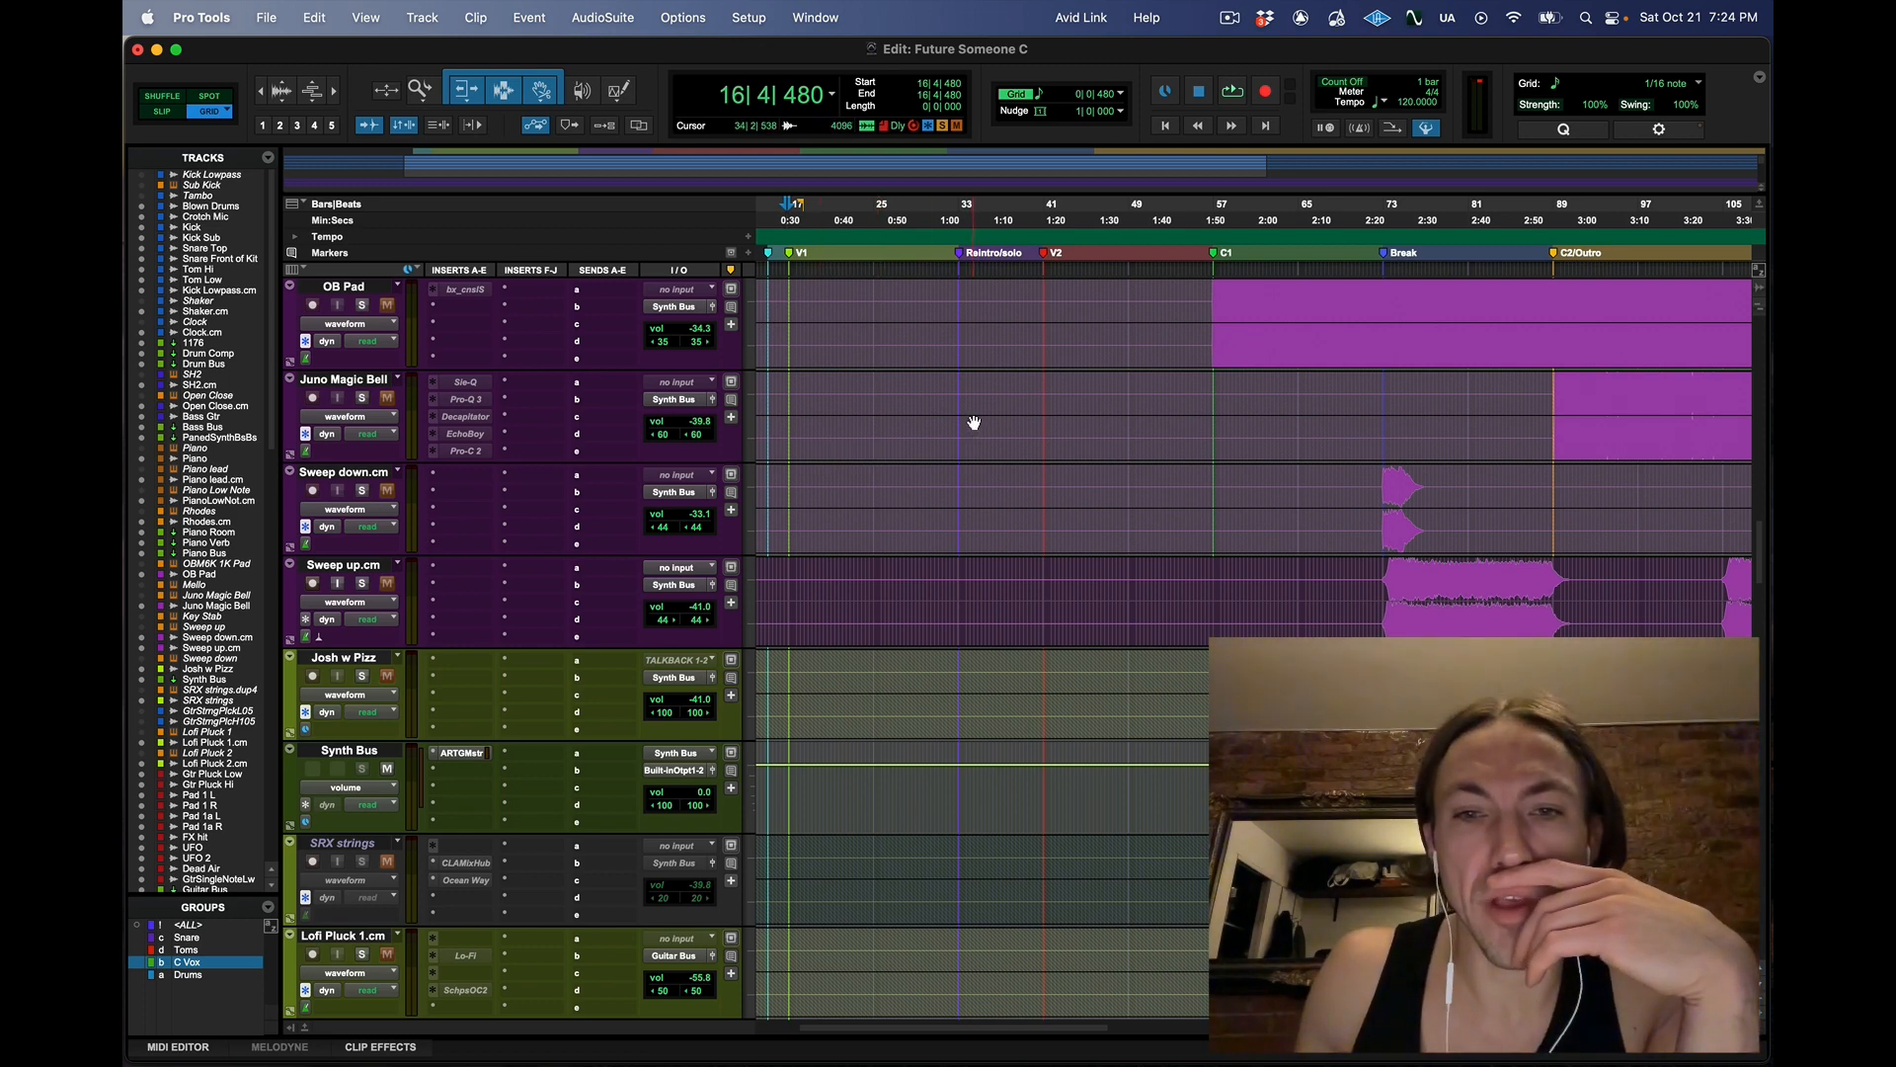
{"action": "scroll", "coordinate": [973, 423], "scroll_direction": "up", "scroll_amount": 6}
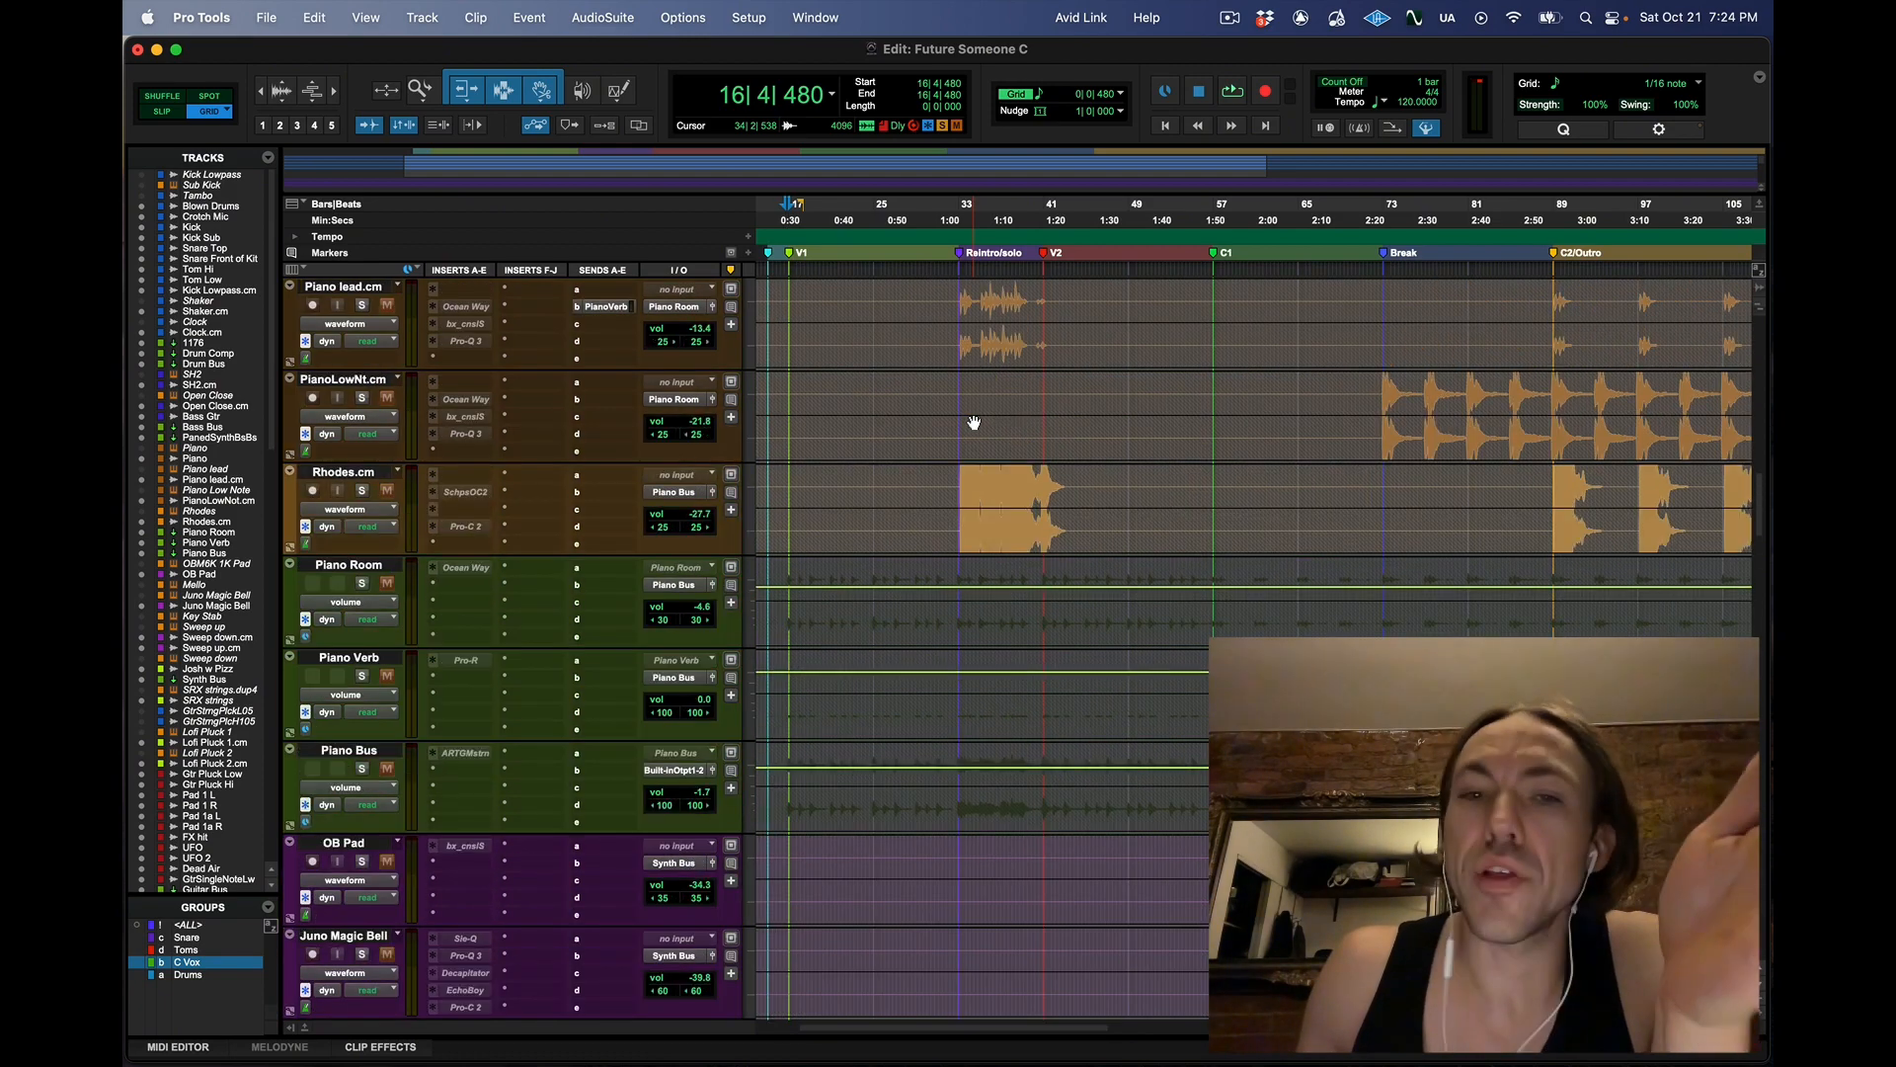
{"action": "scroll", "coordinate": [973, 423], "scroll_direction": "down", "scroll_amount": 8}
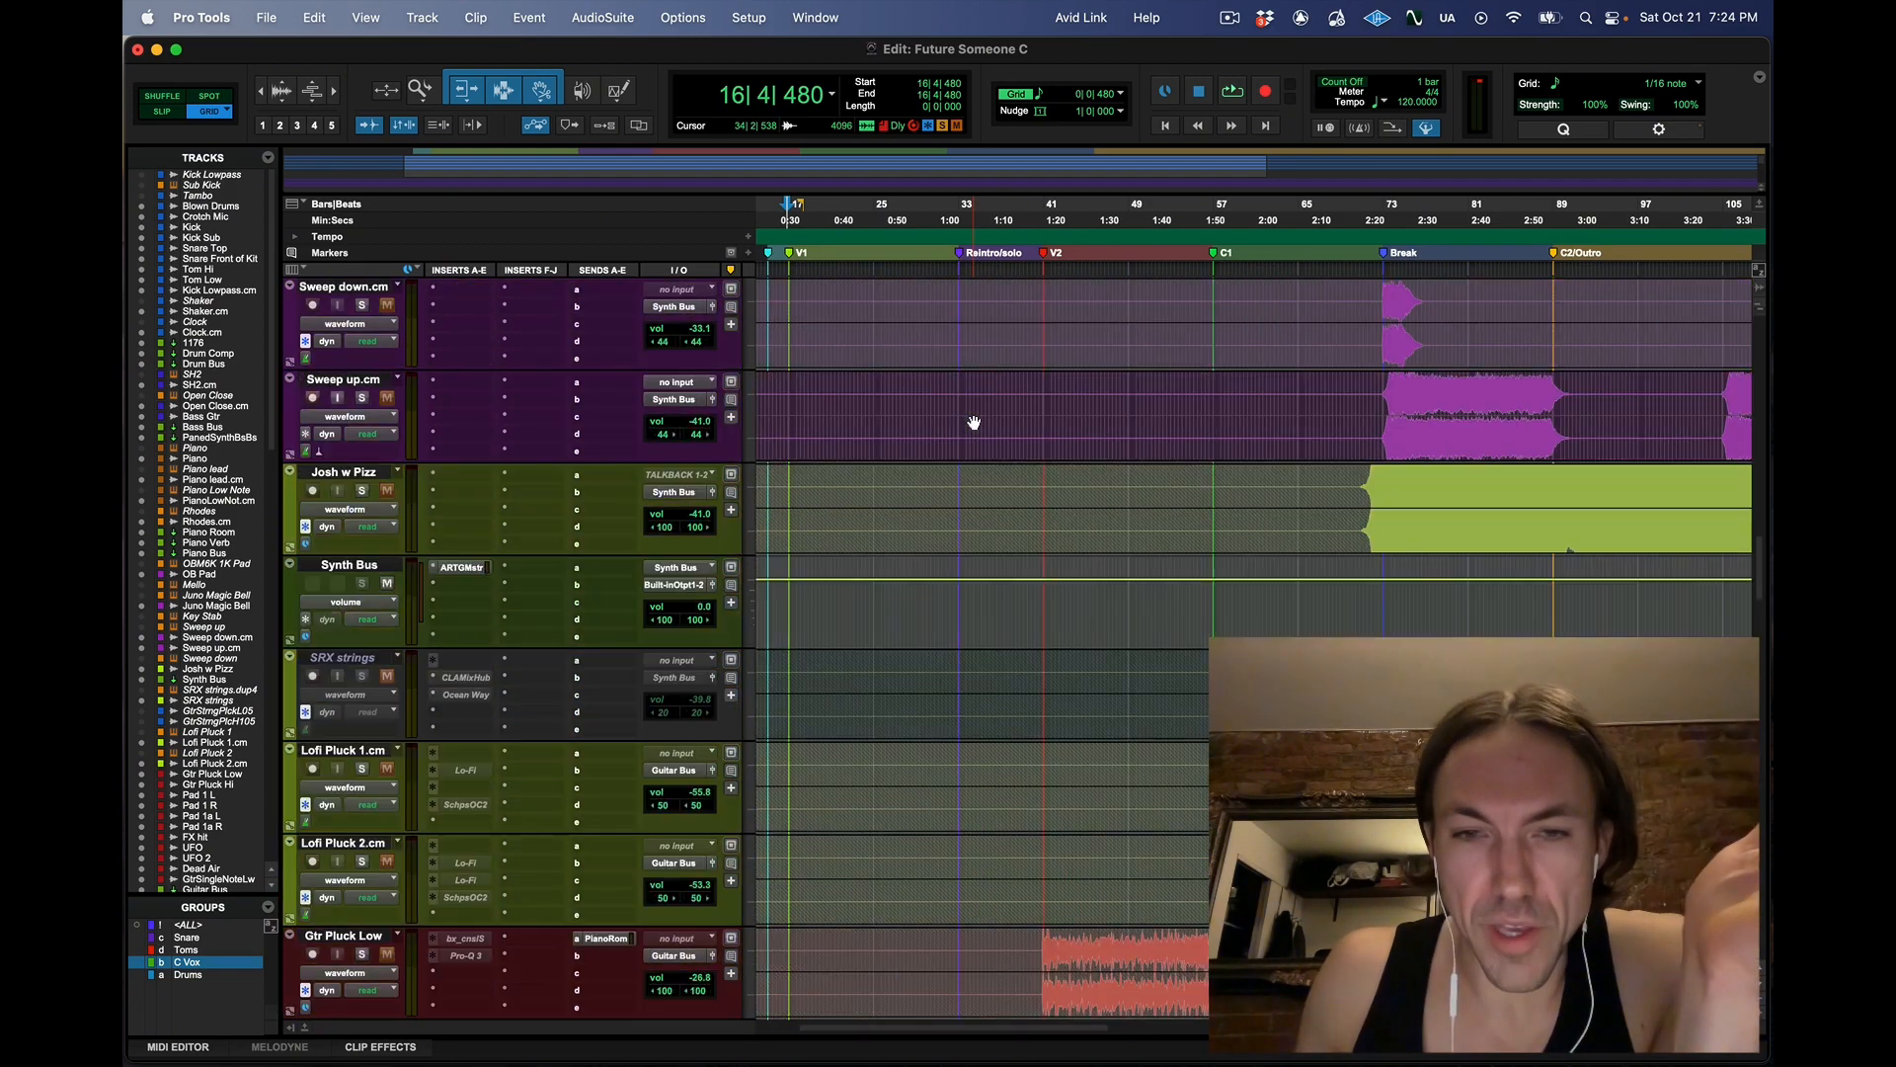
{"action": "scroll", "coordinate": [974, 422], "scroll_direction": "down", "scroll_amount": 7}
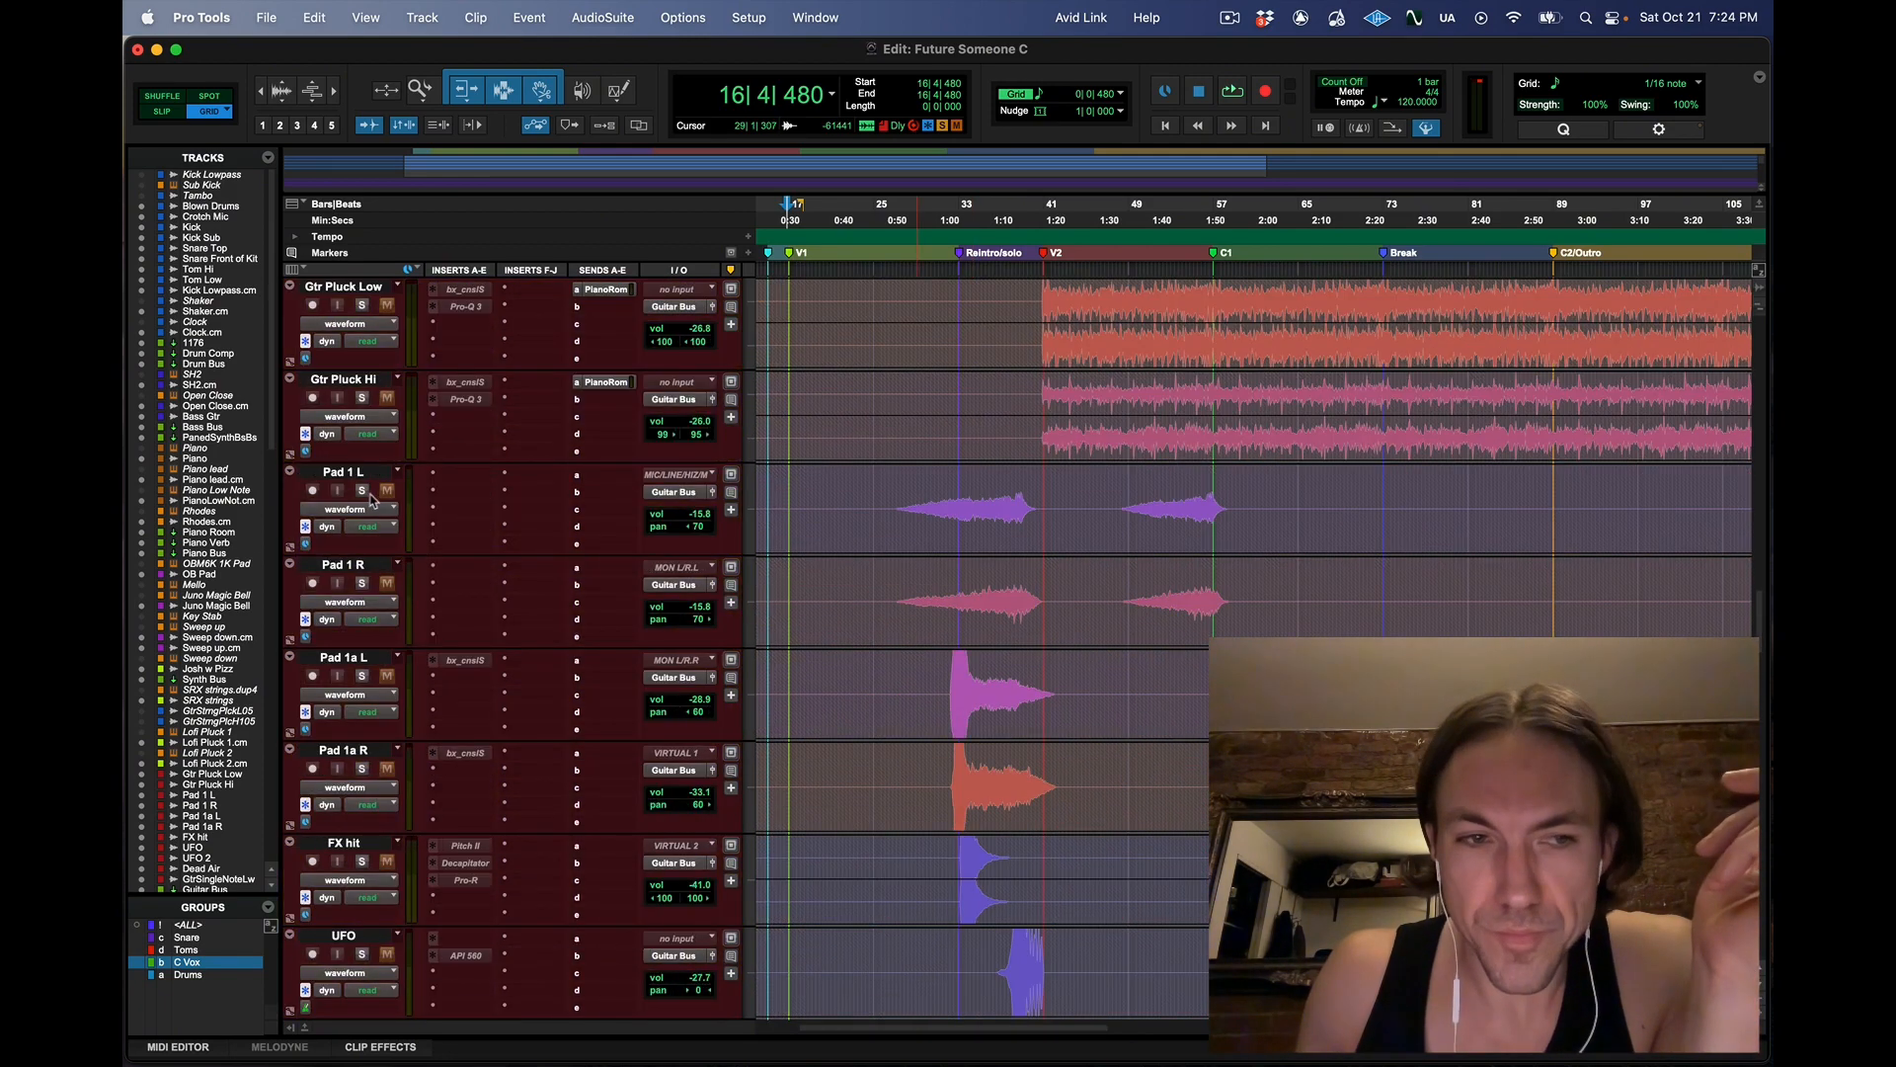
Solo the Pad 1 L and Pad 1 R tracks and play the song from 26|4|480 into the Reintro/solo section
{"action": "left_click", "coordinate": [361, 583]}
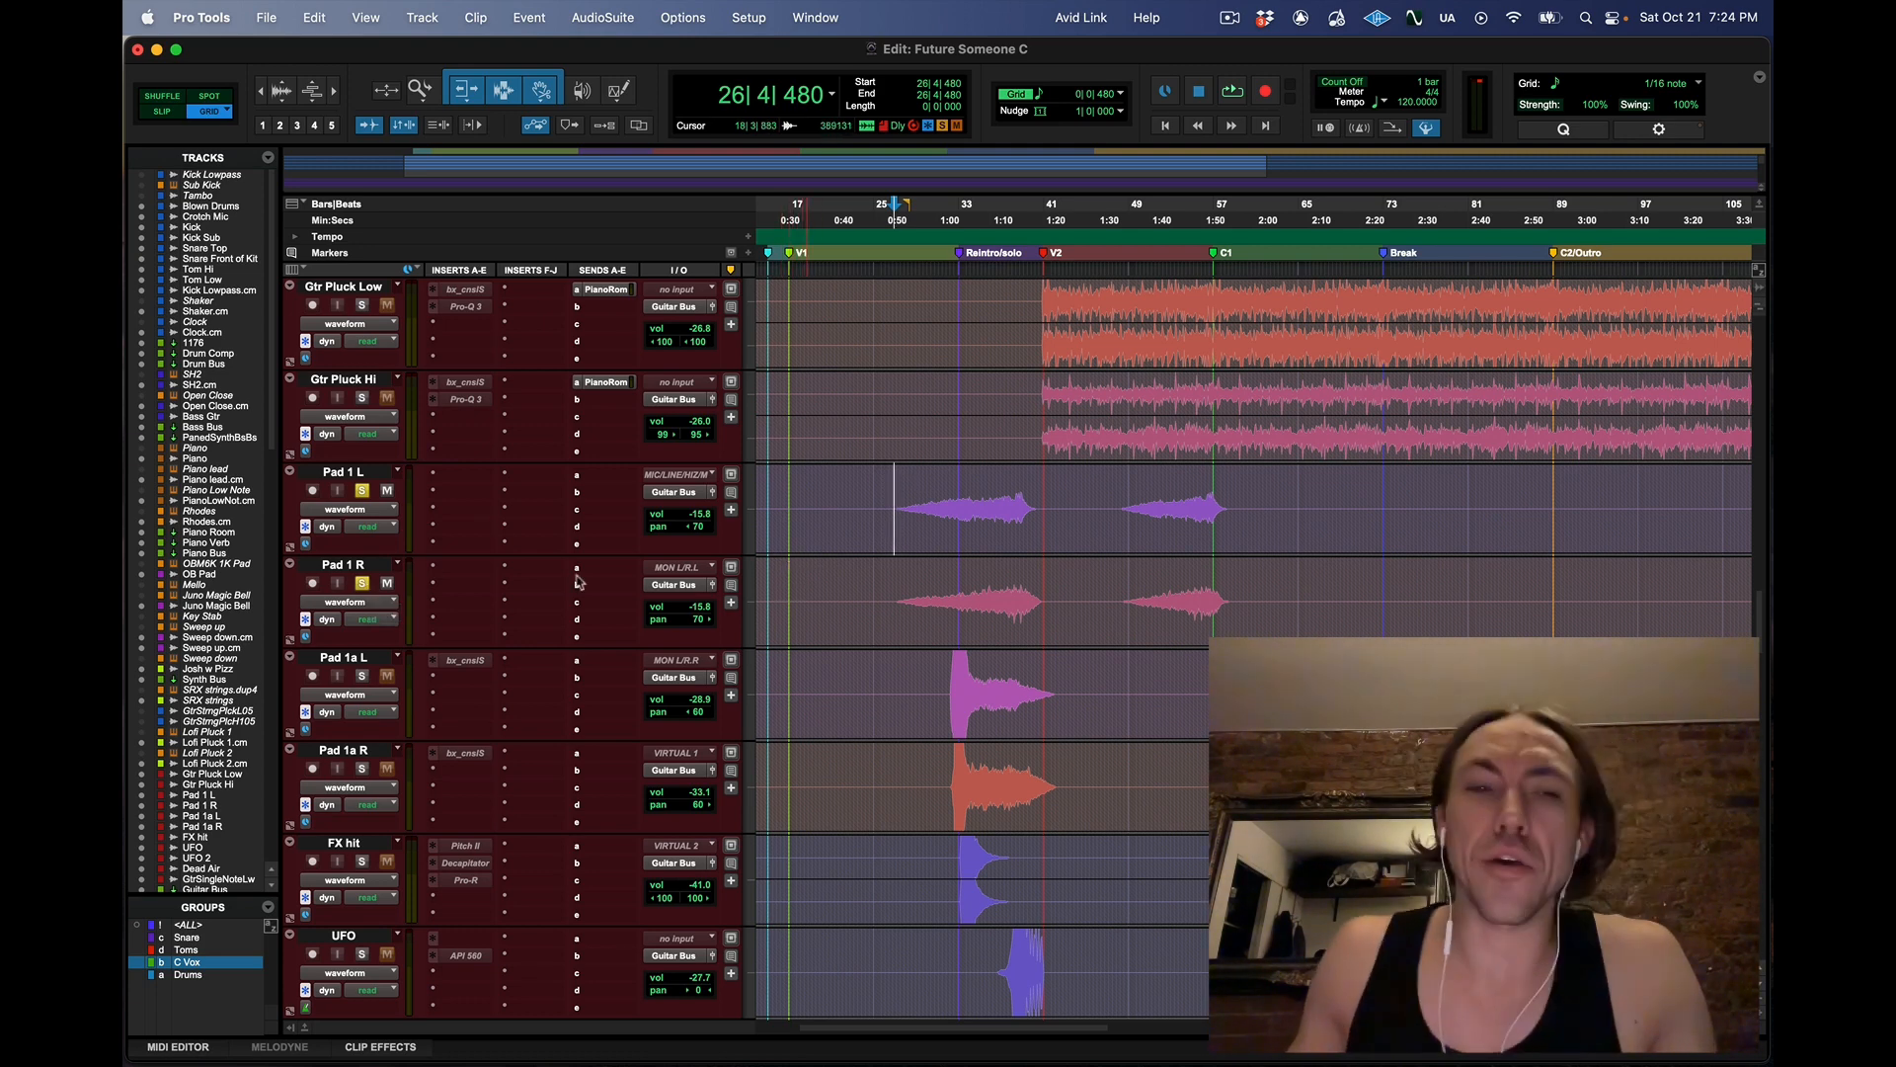
{"action": "key", "text": "space"}
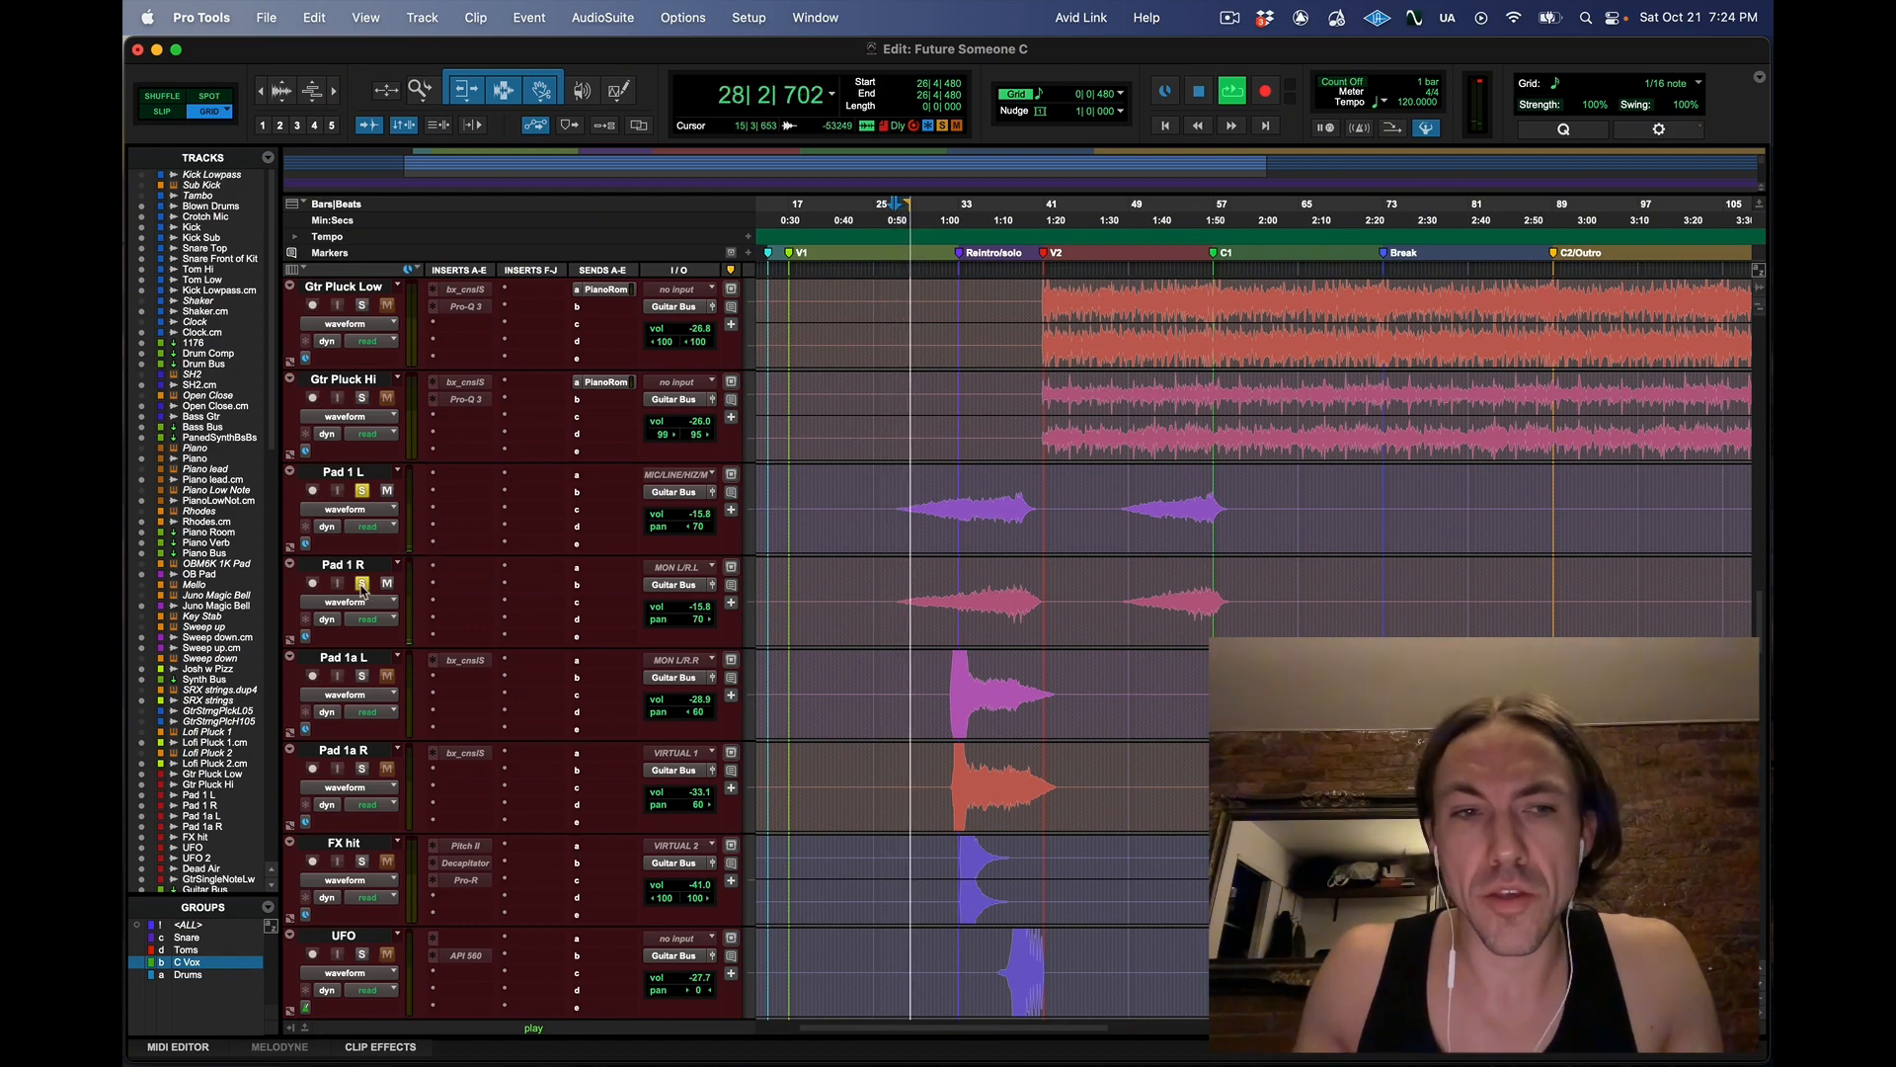
{"action": "scroll", "coordinate": [897, 402], "scroll_direction": "up", "scroll_amount": 15}
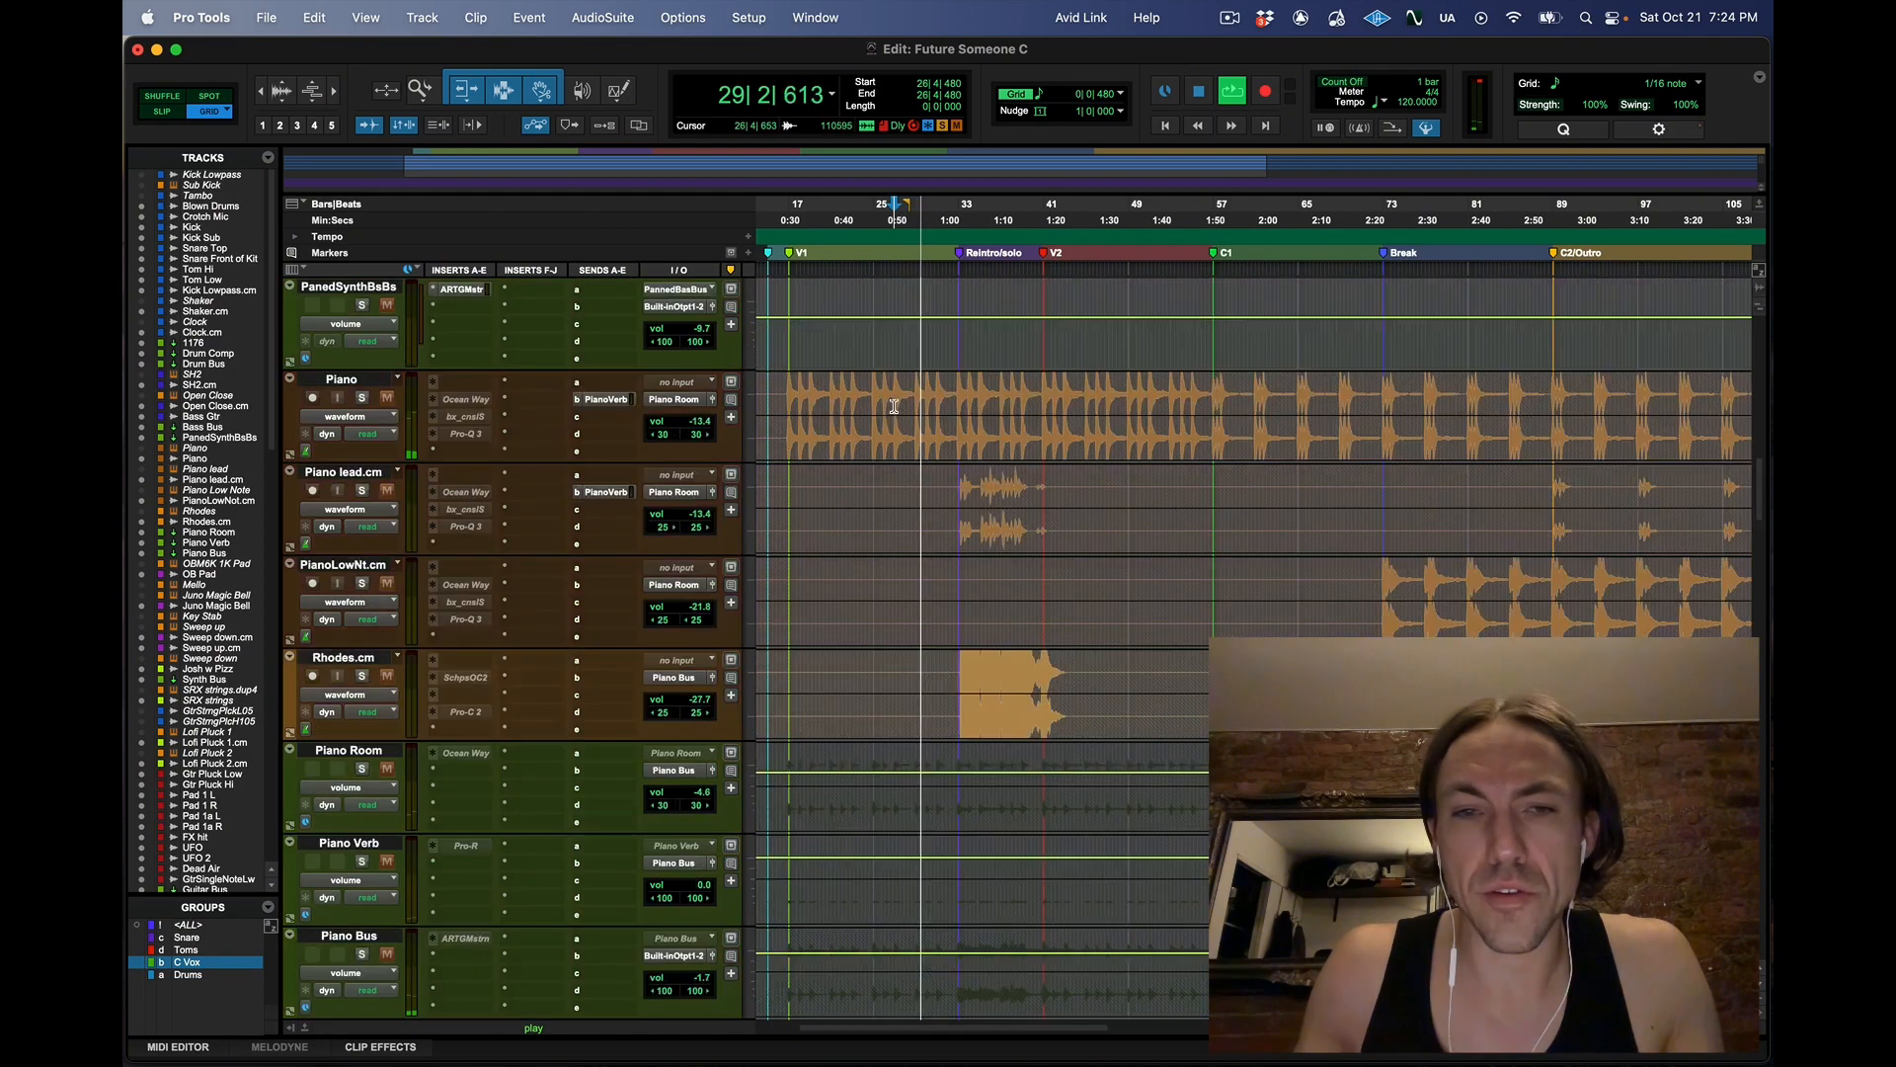
{"action": "scroll", "coordinate": [491, 603], "scroll_direction": "down", "scroll_amount": 10}
{"action": "scroll", "coordinate": [376, 424], "scroll_direction": "up", "scroll_amount": 3}
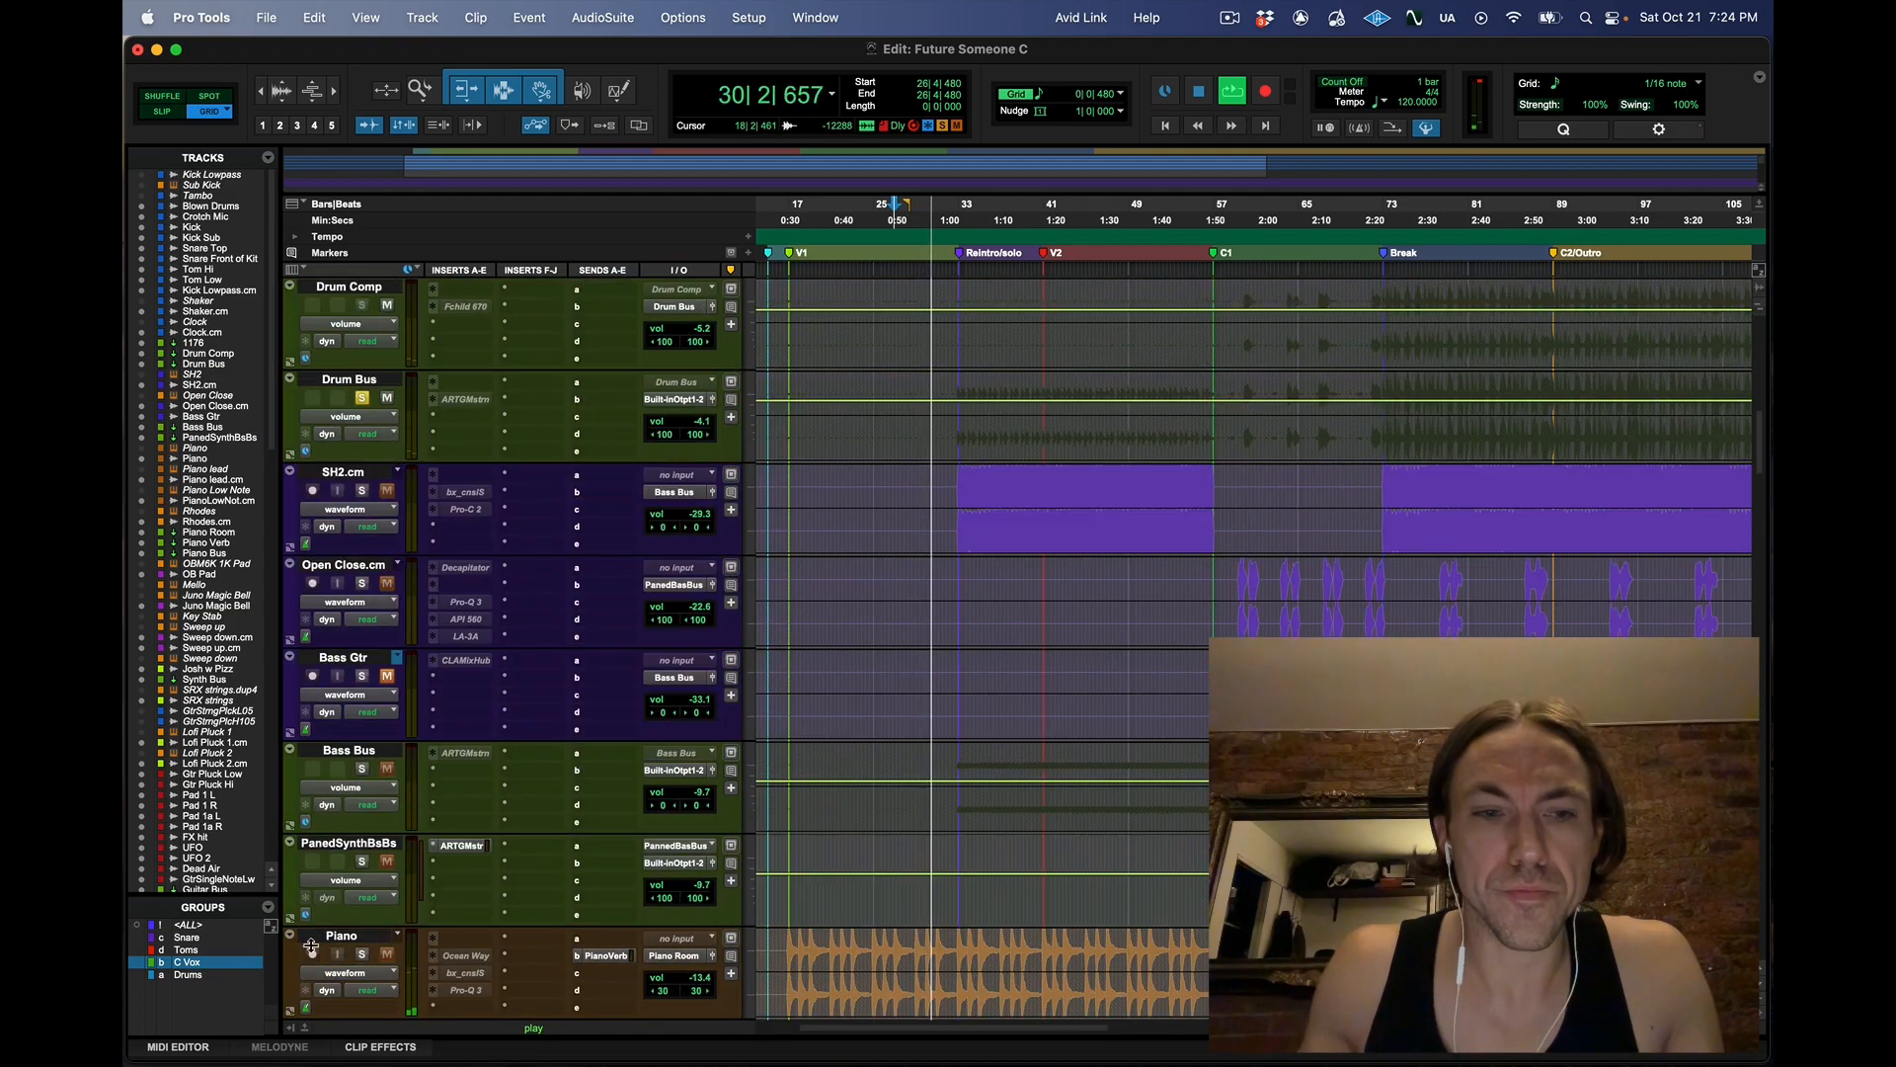
{"action": "scroll", "coordinate": [1064, 521], "scroll_direction": "down", "scroll_amount": 15}
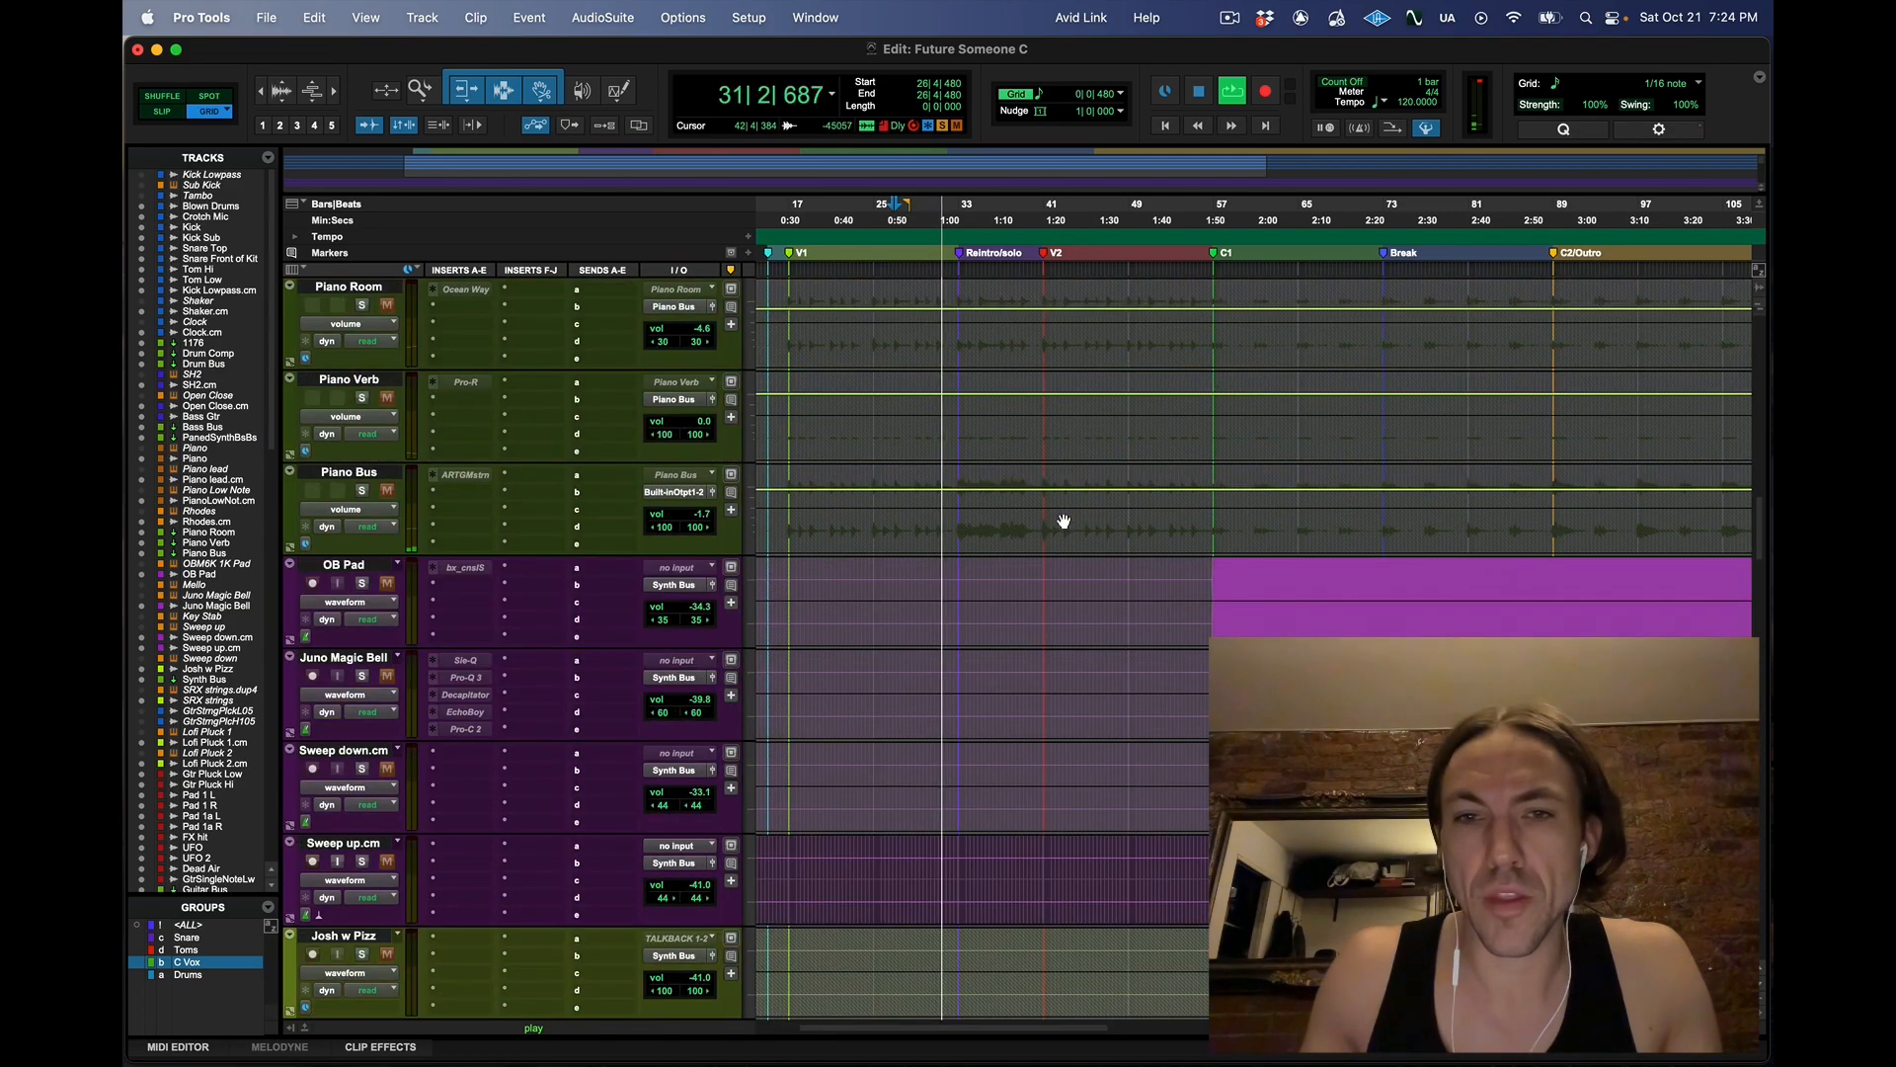
{"action": "scroll", "coordinate": [1064, 521], "scroll_direction": "down", "scroll_amount": 15}
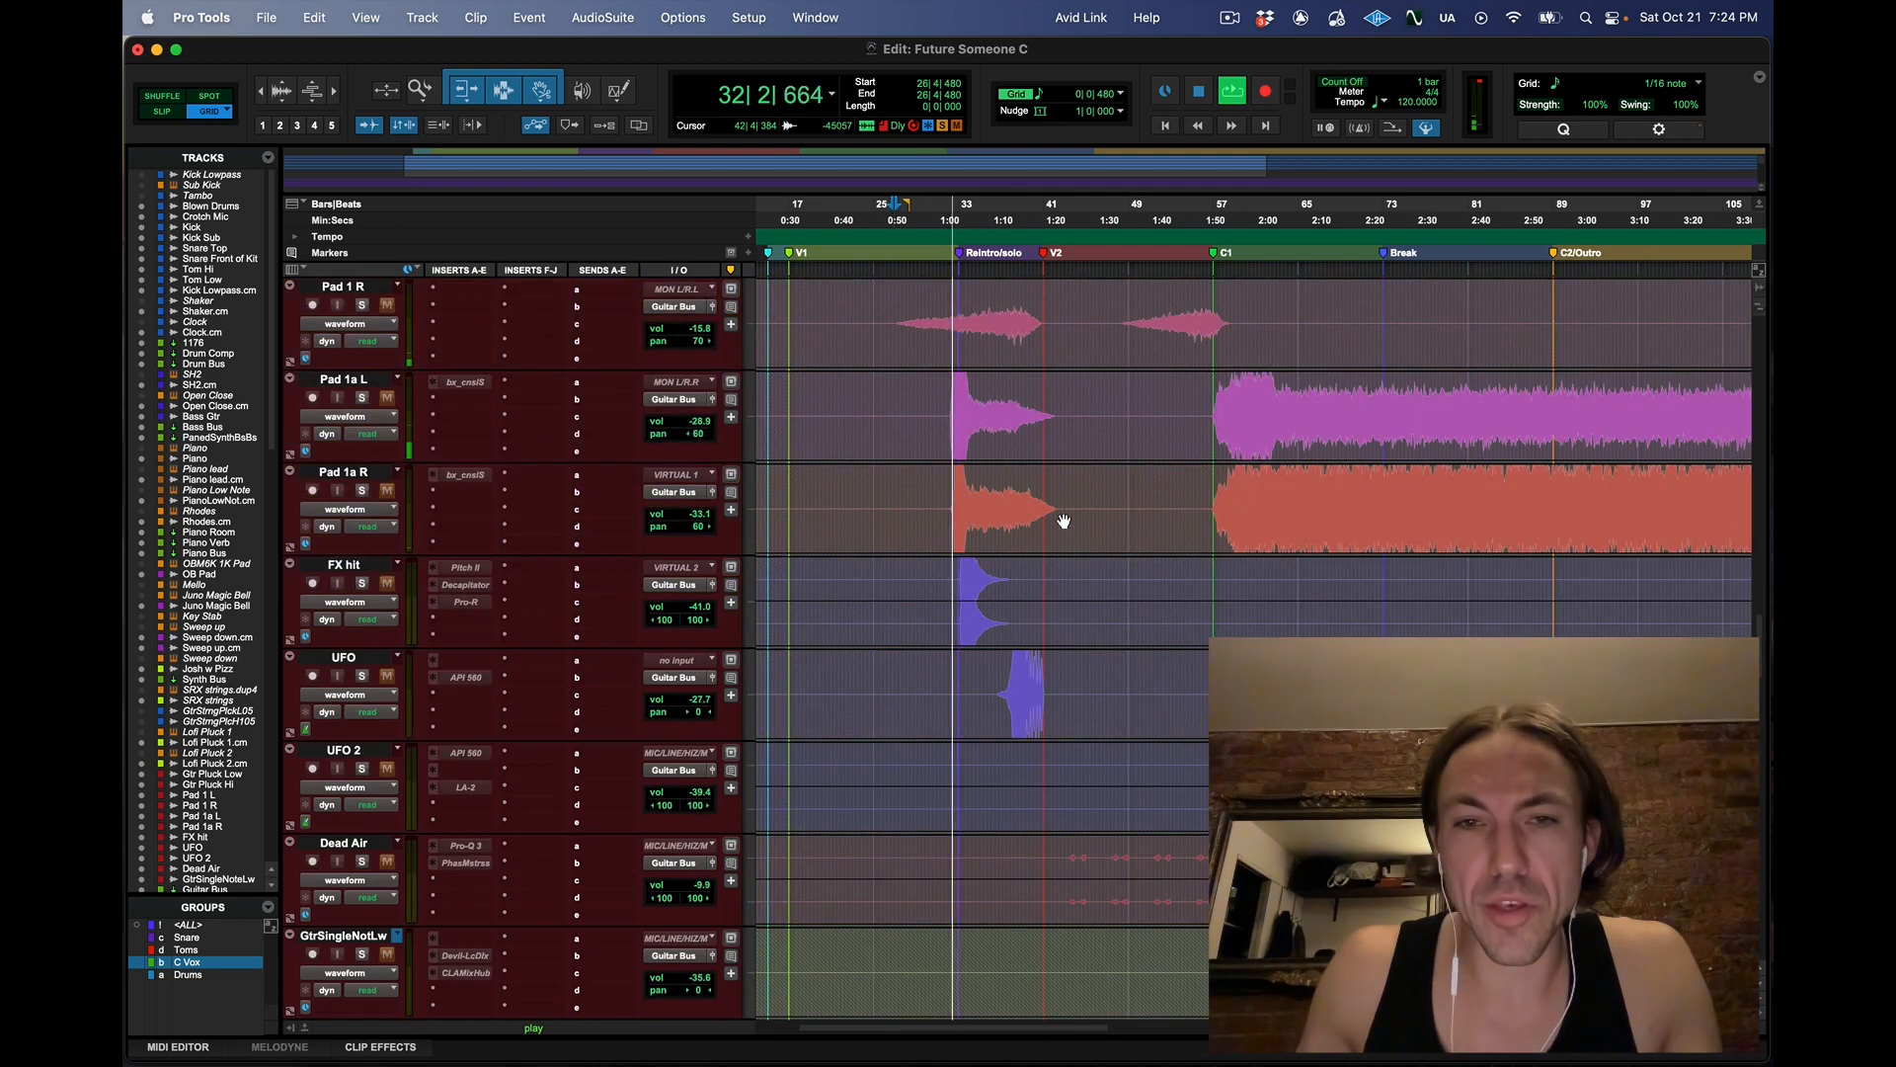
{"action": "scroll", "coordinate": [1136, 493], "scroll_direction": "up", "scroll_amount": 3}
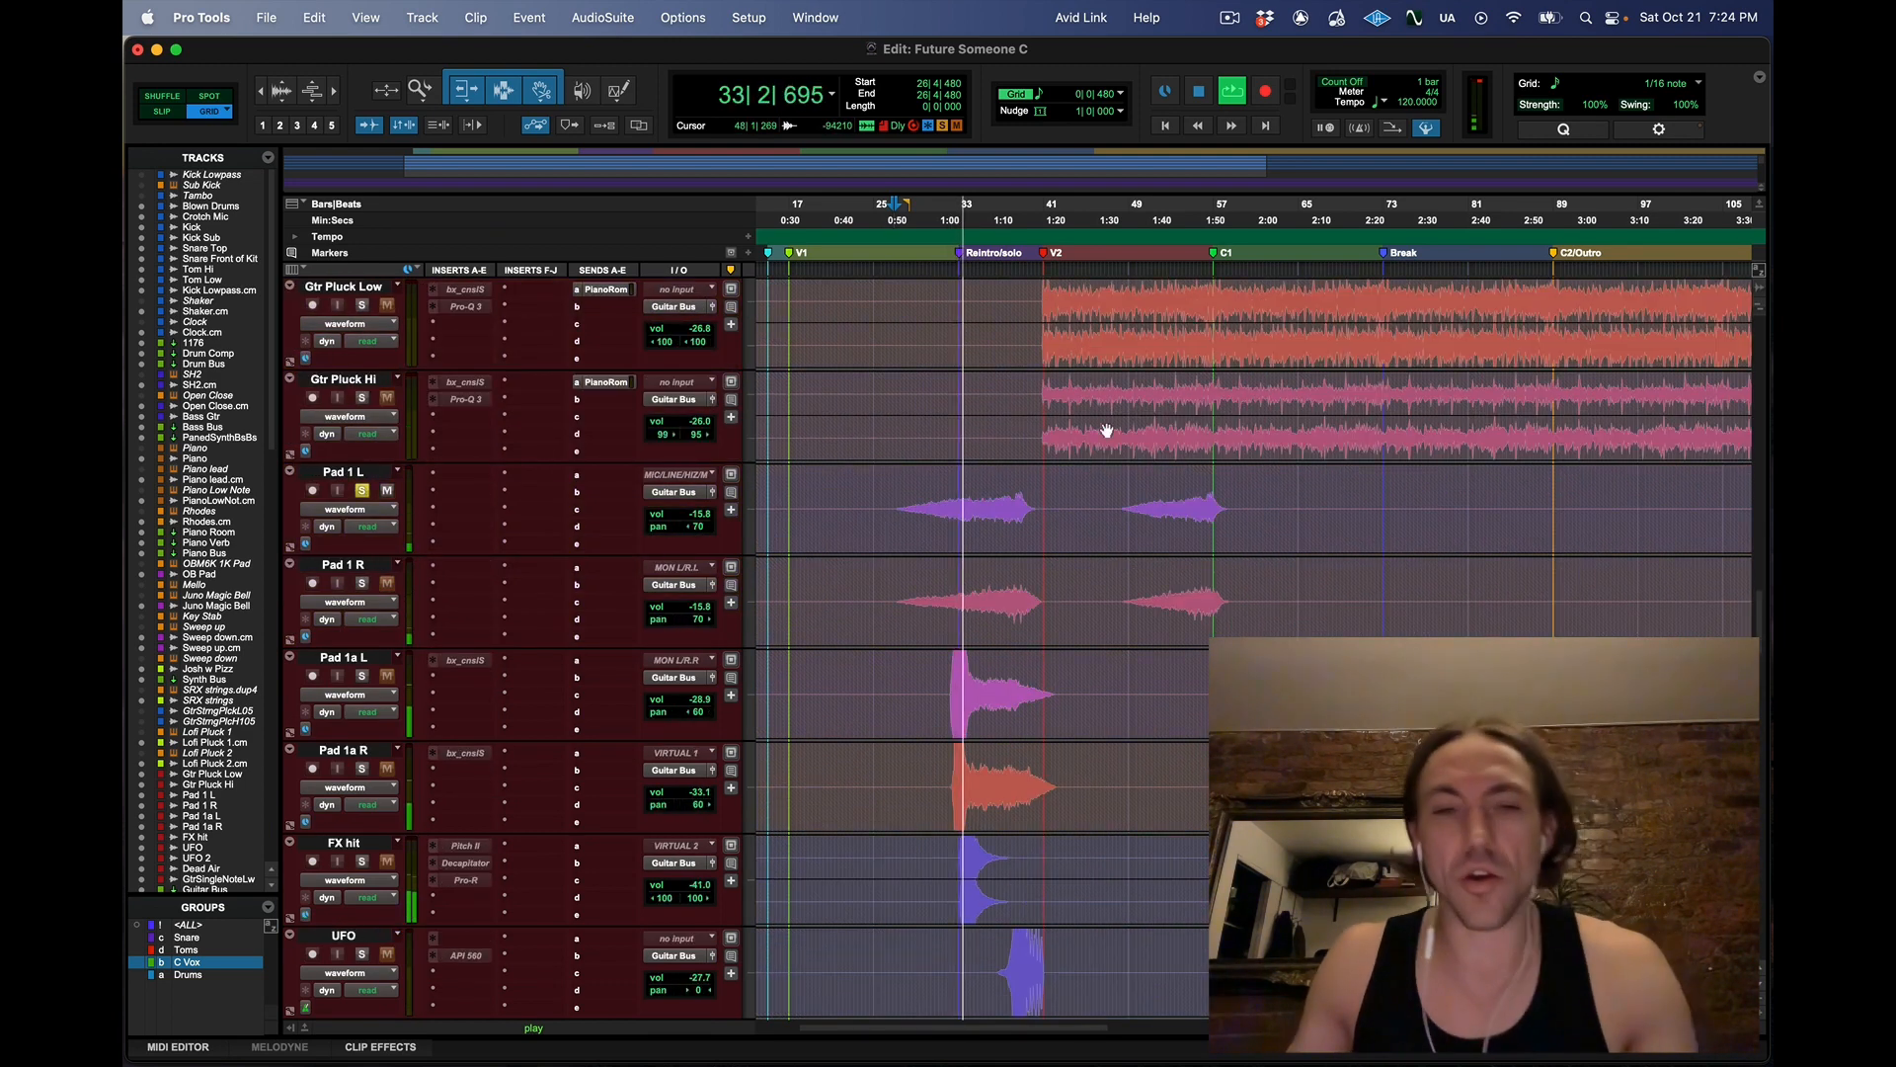
{"action": "key", "text": "space"}
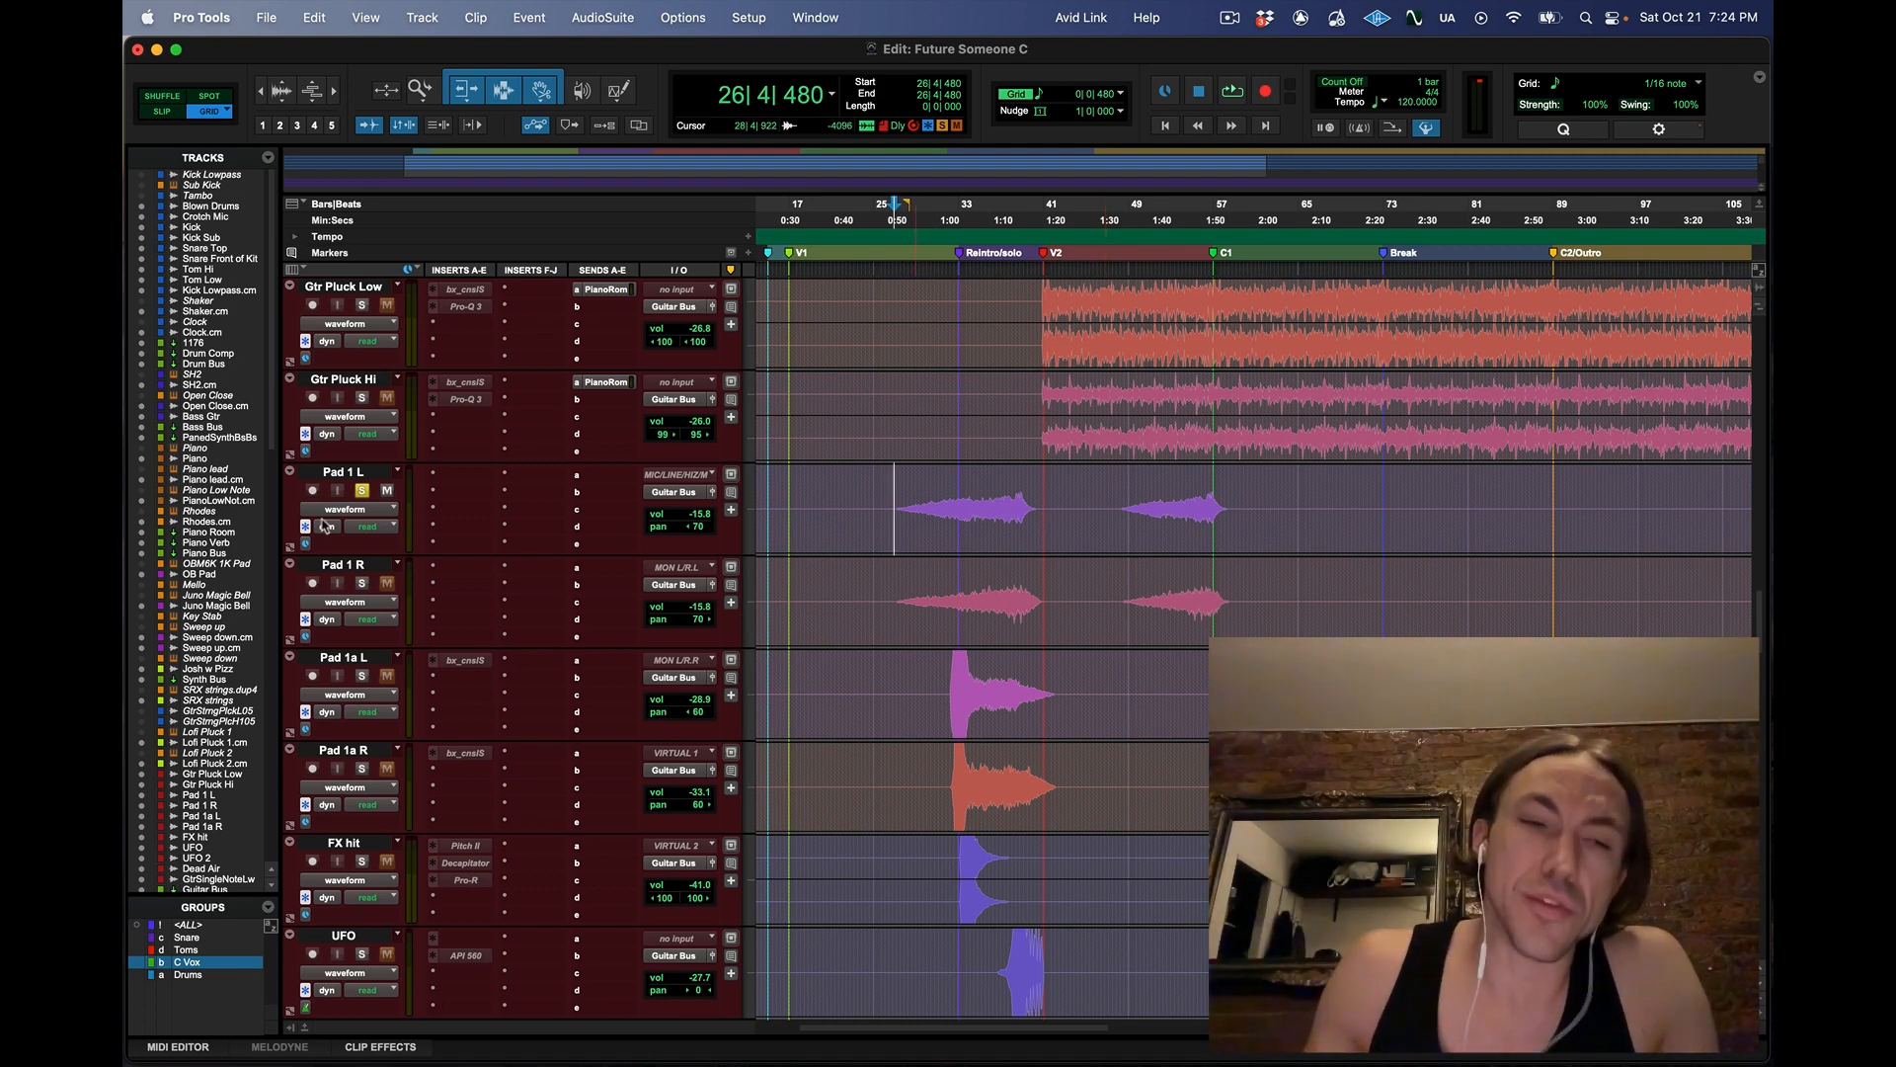
Solo Pad 1 R again, restart playback from 26|4|480 and clear the solo on Pad 1 L to hear one side
{"action": "left_click", "coordinate": [361, 584]}
{"action": "key", "text": "space"}
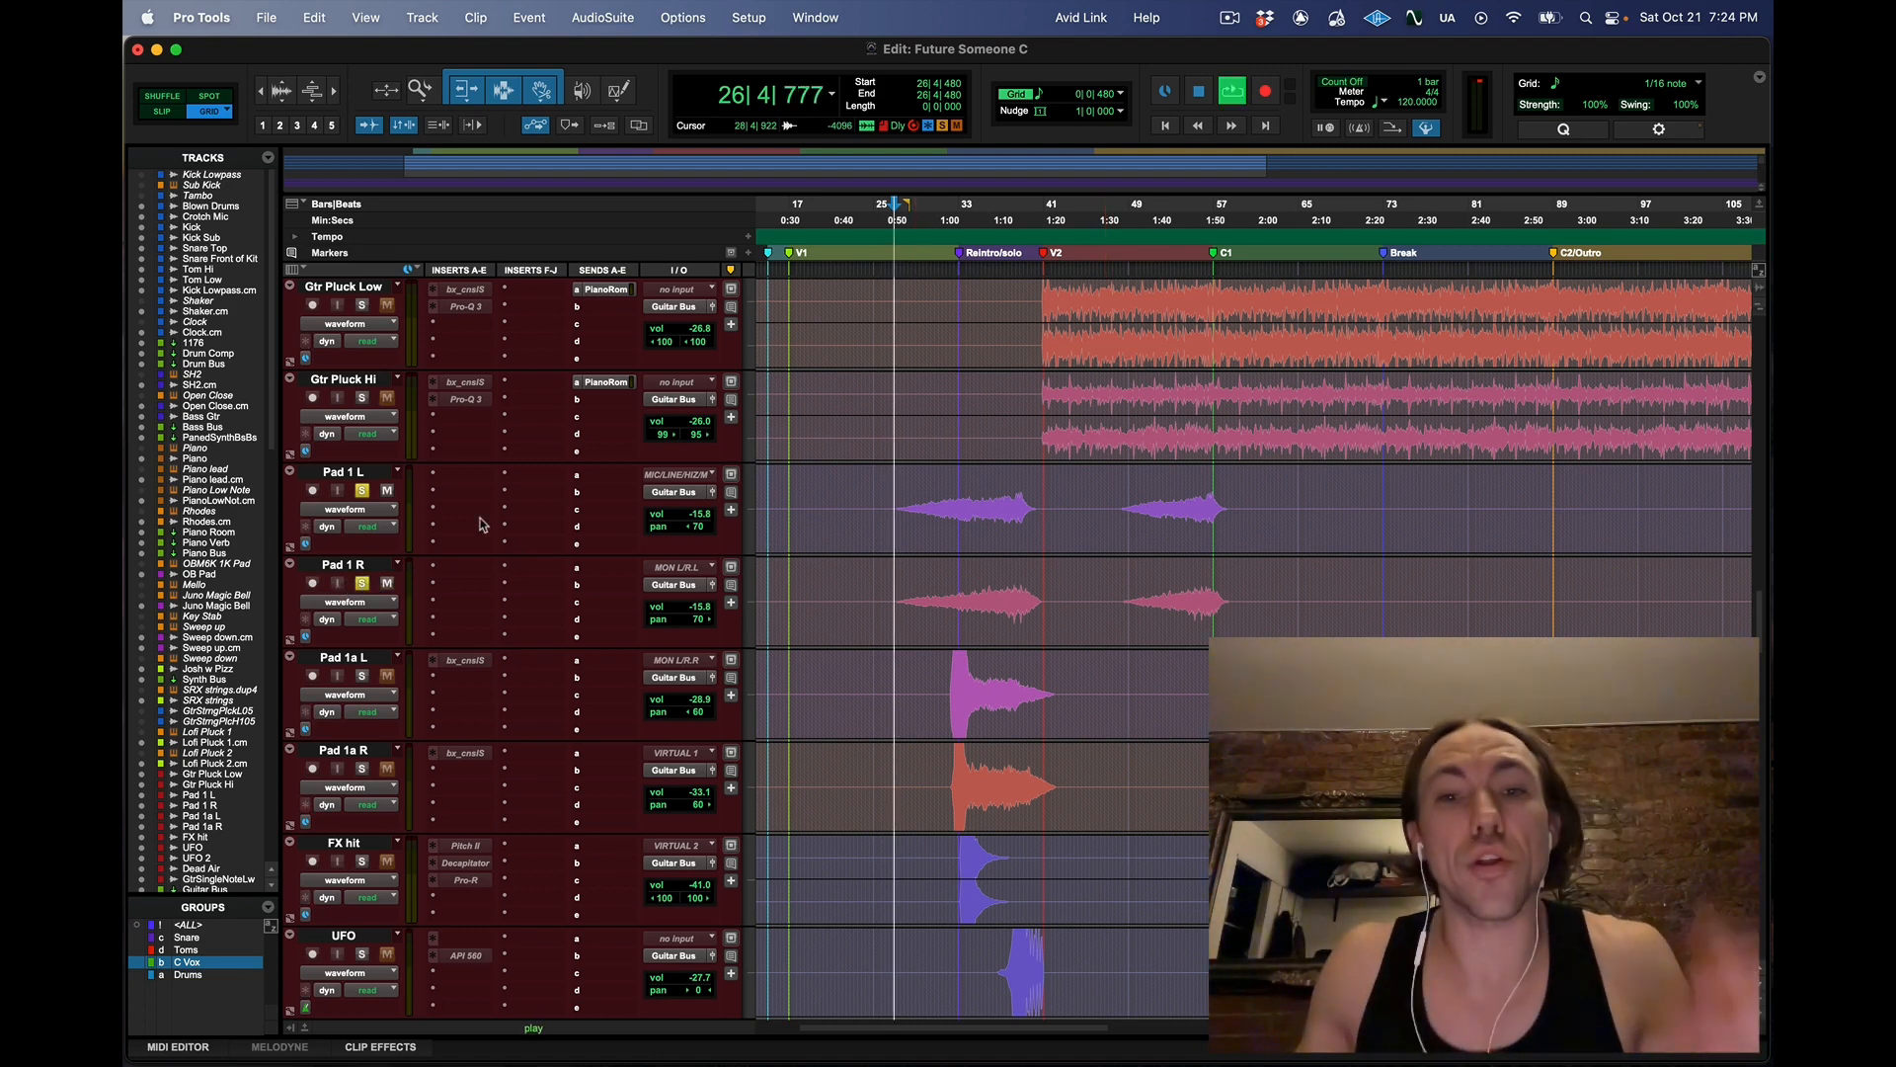
{"action": "left_click", "coordinate": [362, 491]}
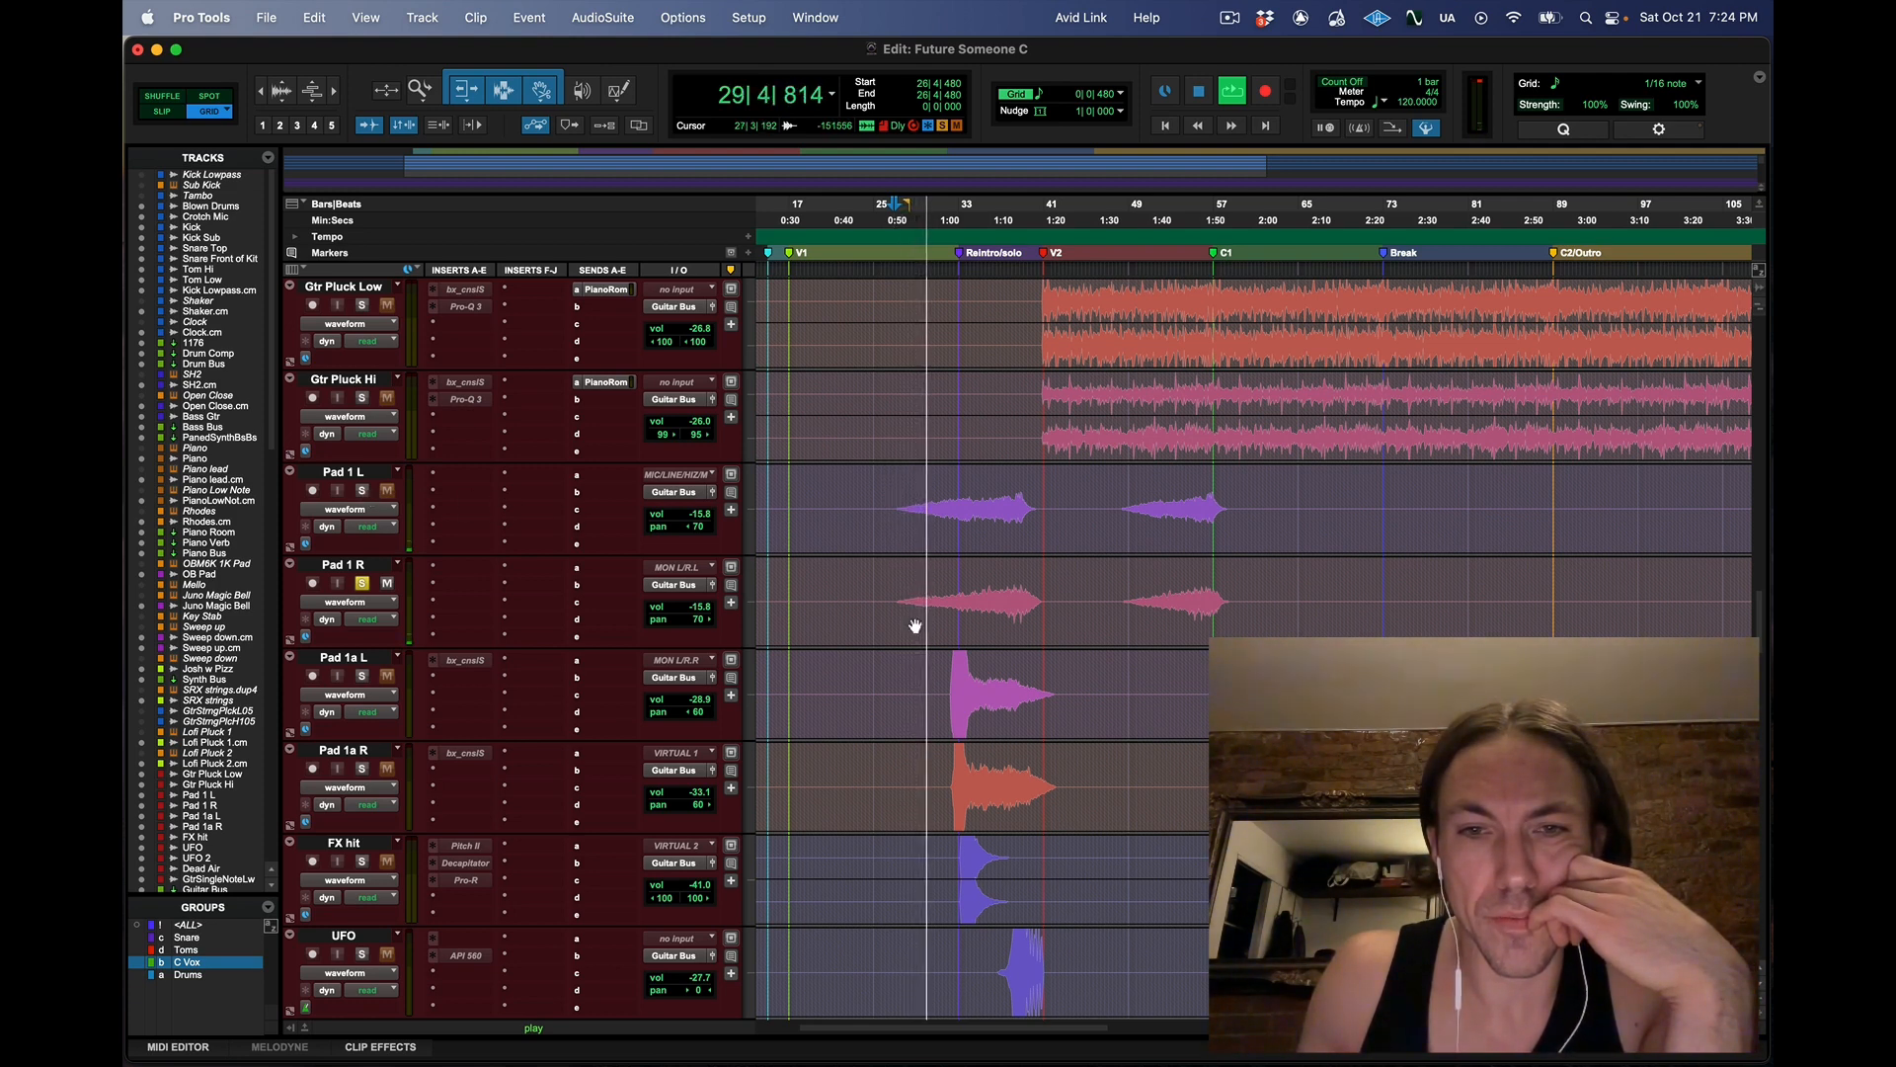
Play the Reintro/solo section from 33|1|480, adding Pad 1 L back to the solo, and clear the Pad 1 solos after stopping
{"action": "left_click", "coordinate": [960, 575]}
{"action": "key", "text": "space"}
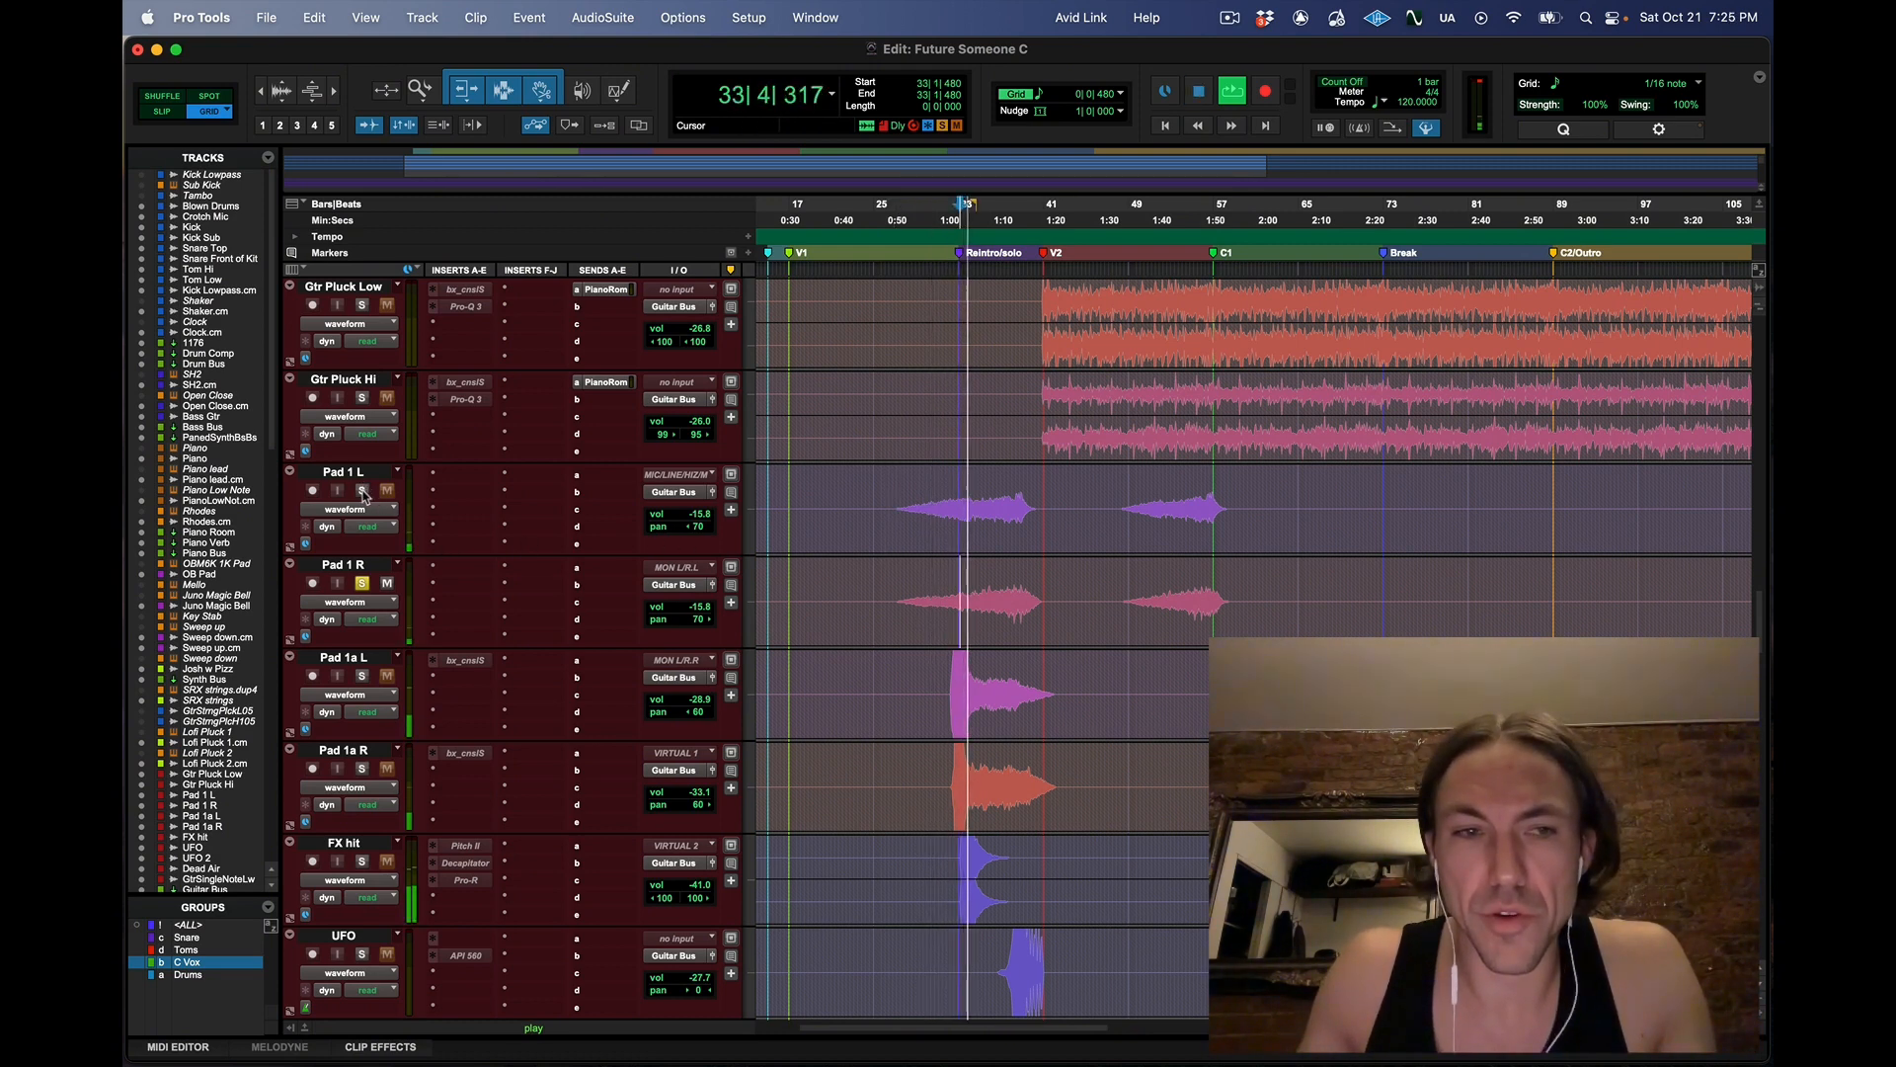
{"action": "left_click", "coordinate": [362, 491]}
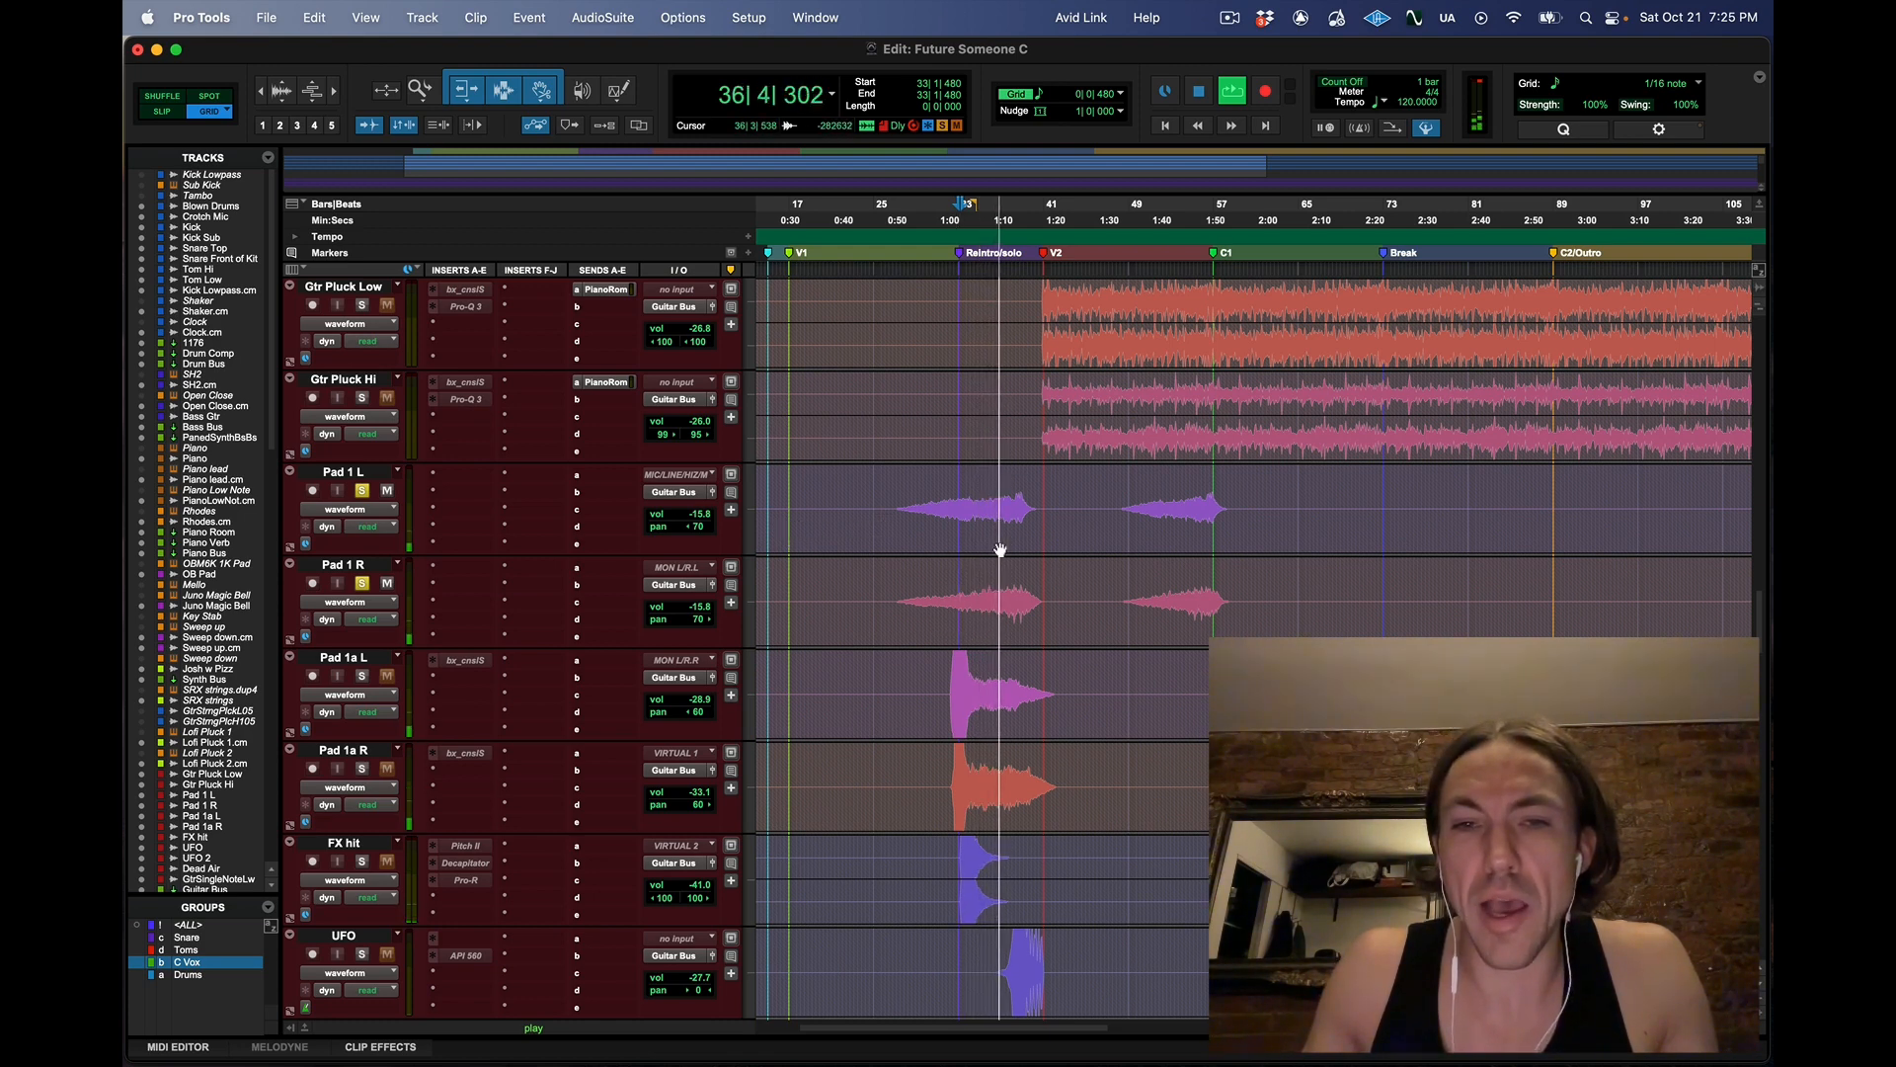
{"action": "scroll", "coordinate": [435, 552], "scroll_direction": "down", "scroll_amount": 2}
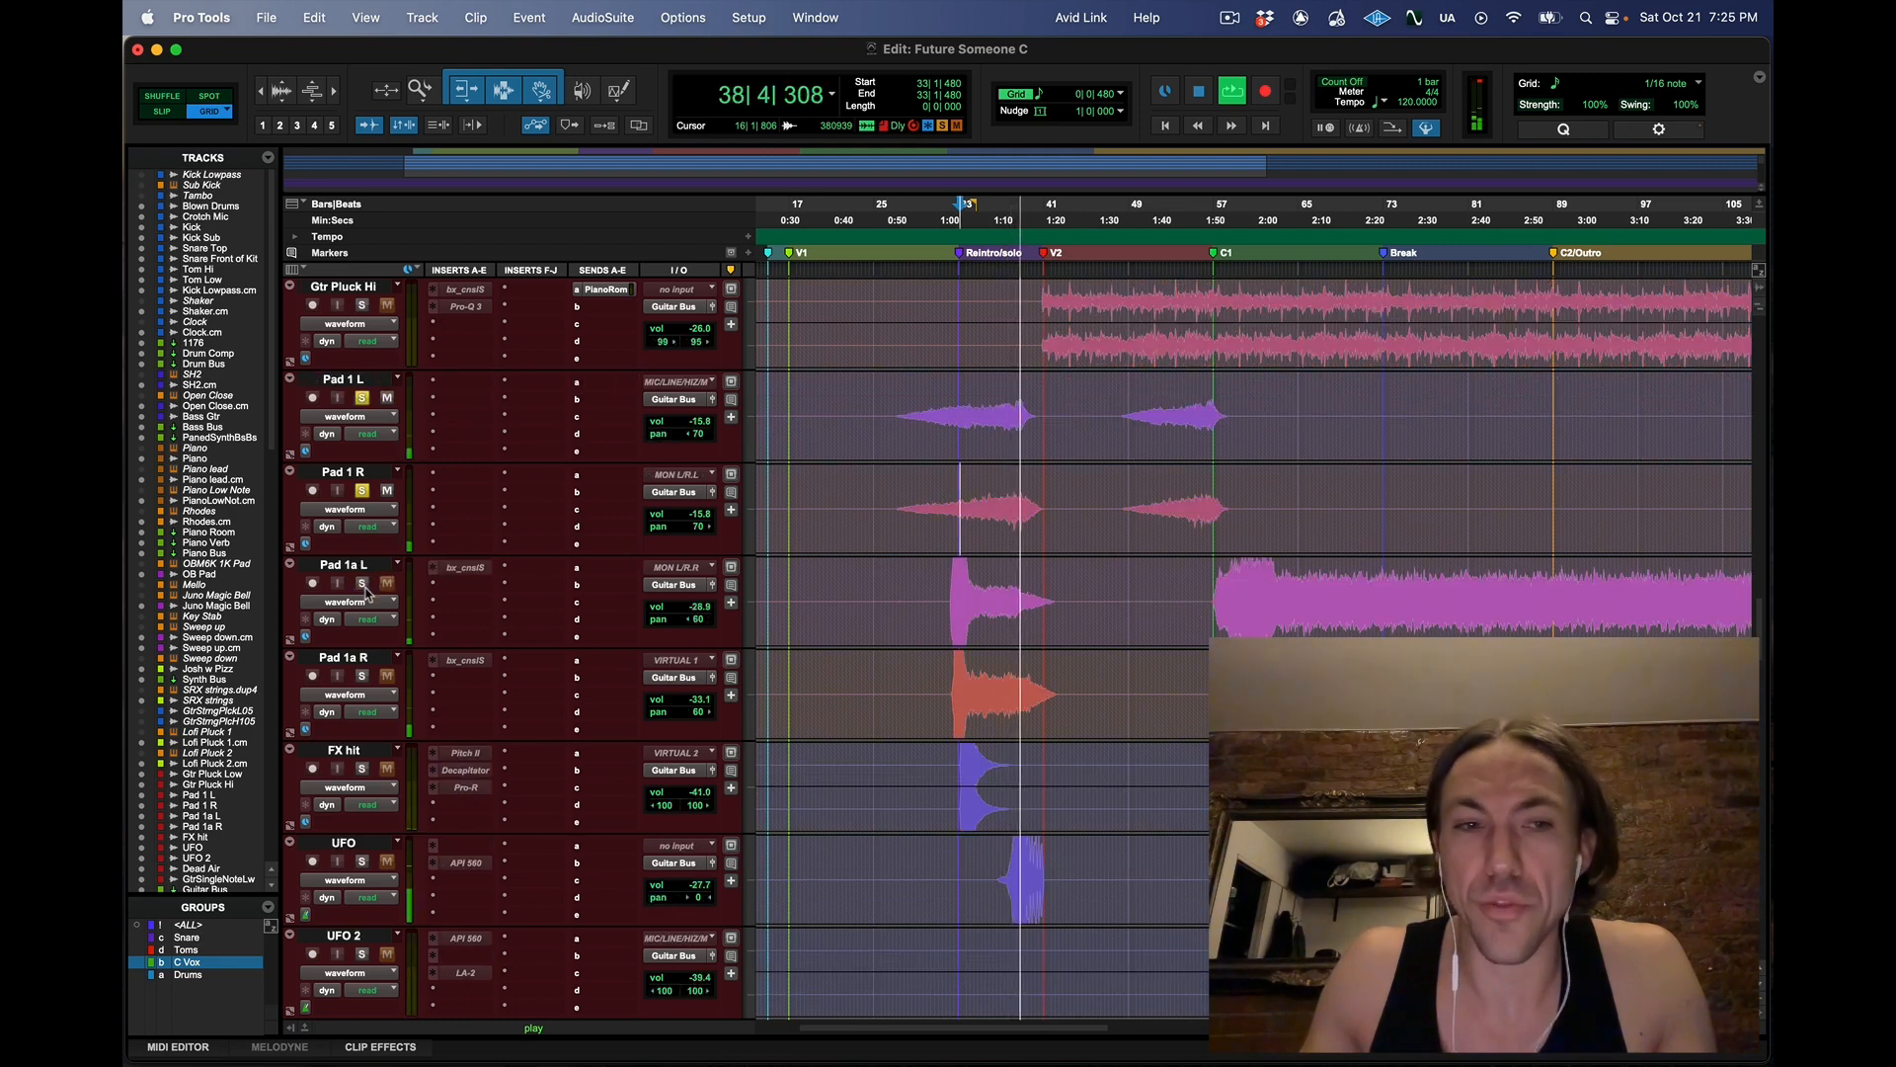
{"action": "key", "text": "space"}
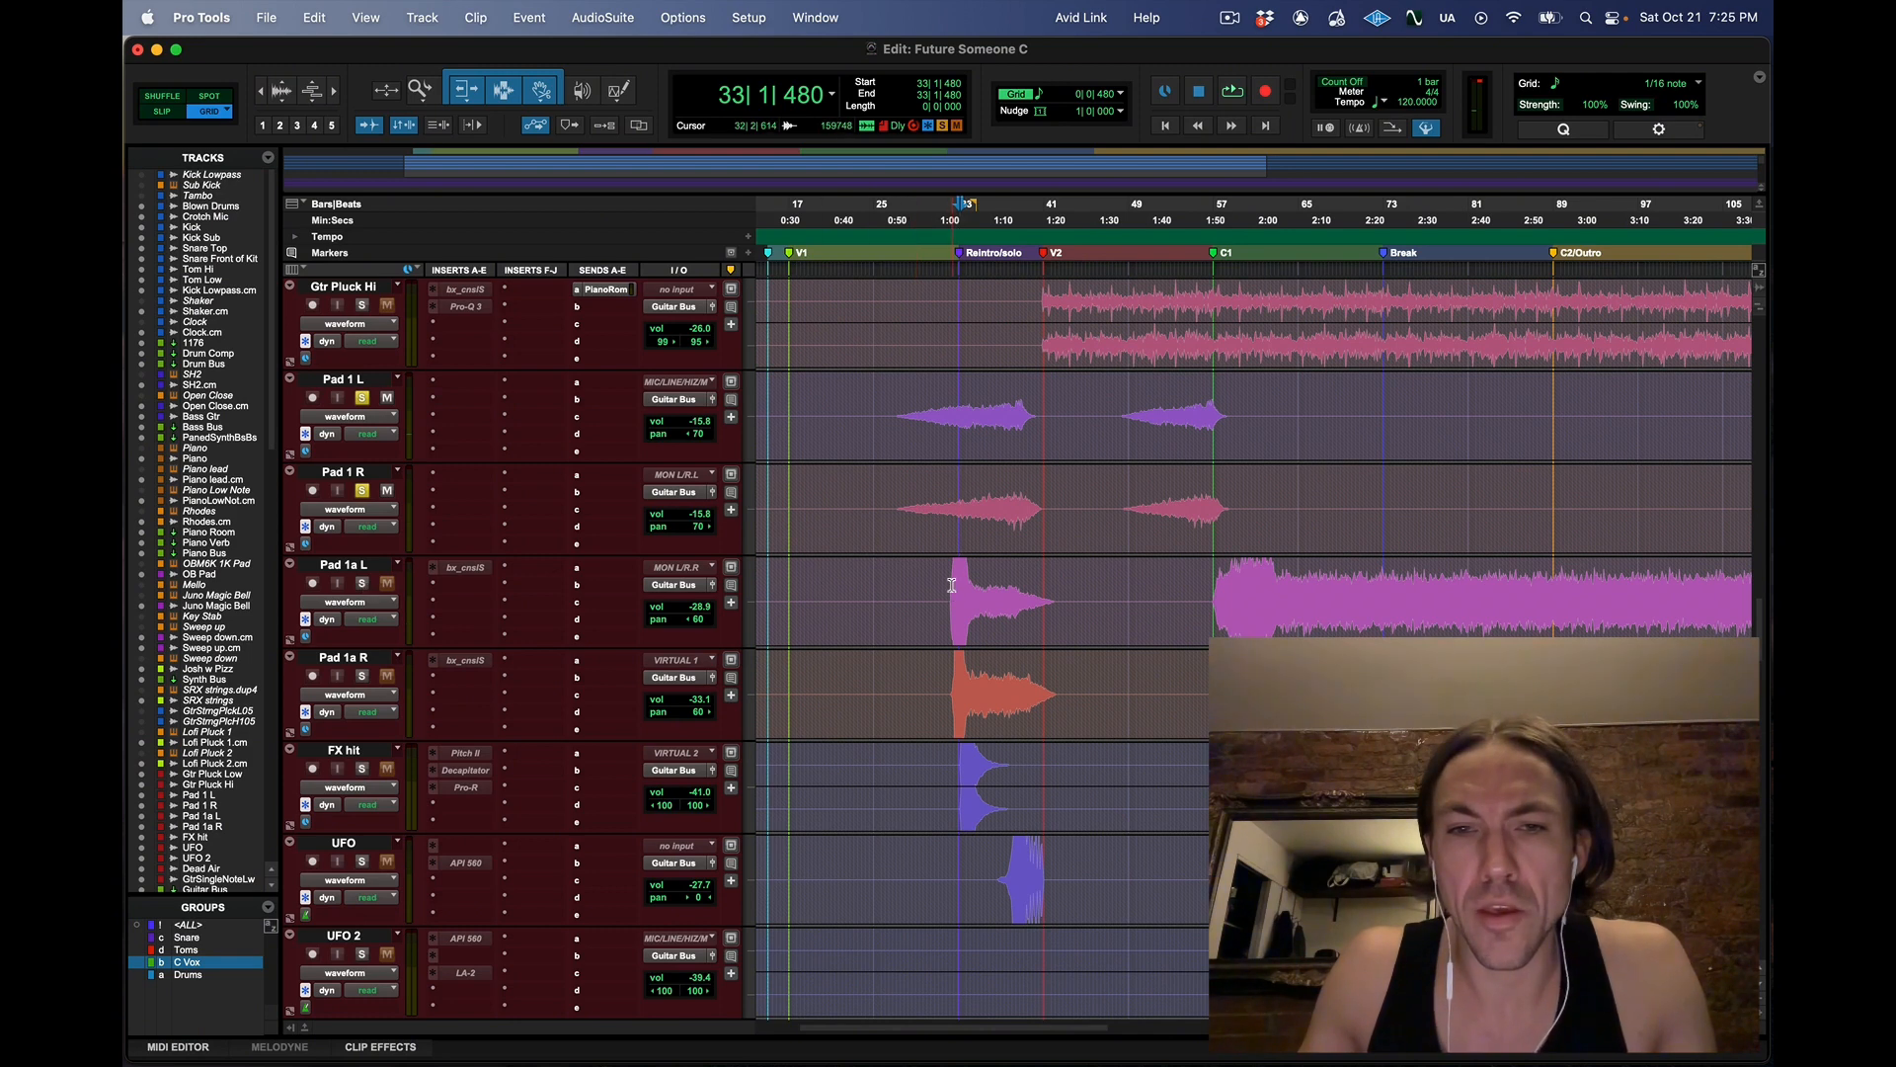
{"action": "left_click", "coordinate": [362, 398]}
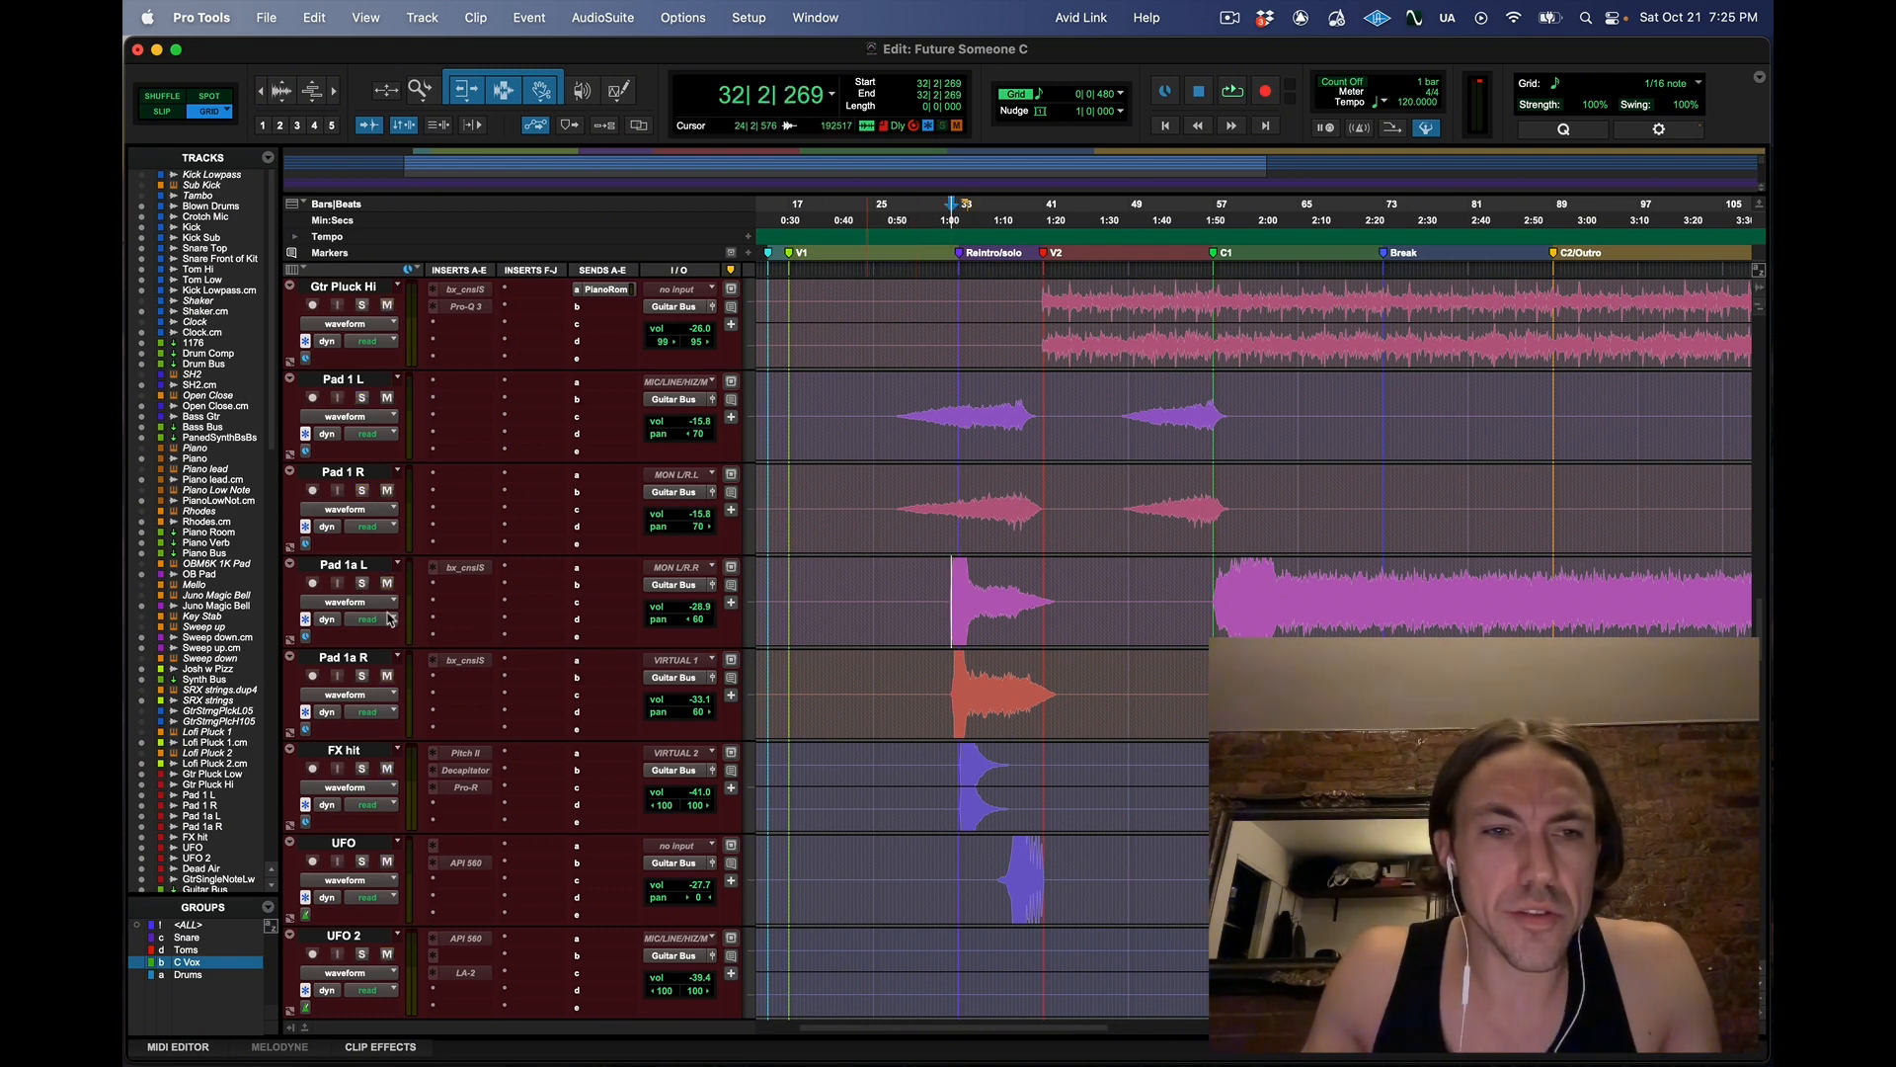
Solo Pad 1a L and play it from 32|2|269, and play Pad 1a R soloed from the same point
{"action": "left_click", "coordinate": [362, 583]}
{"action": "key", "text": "space"}
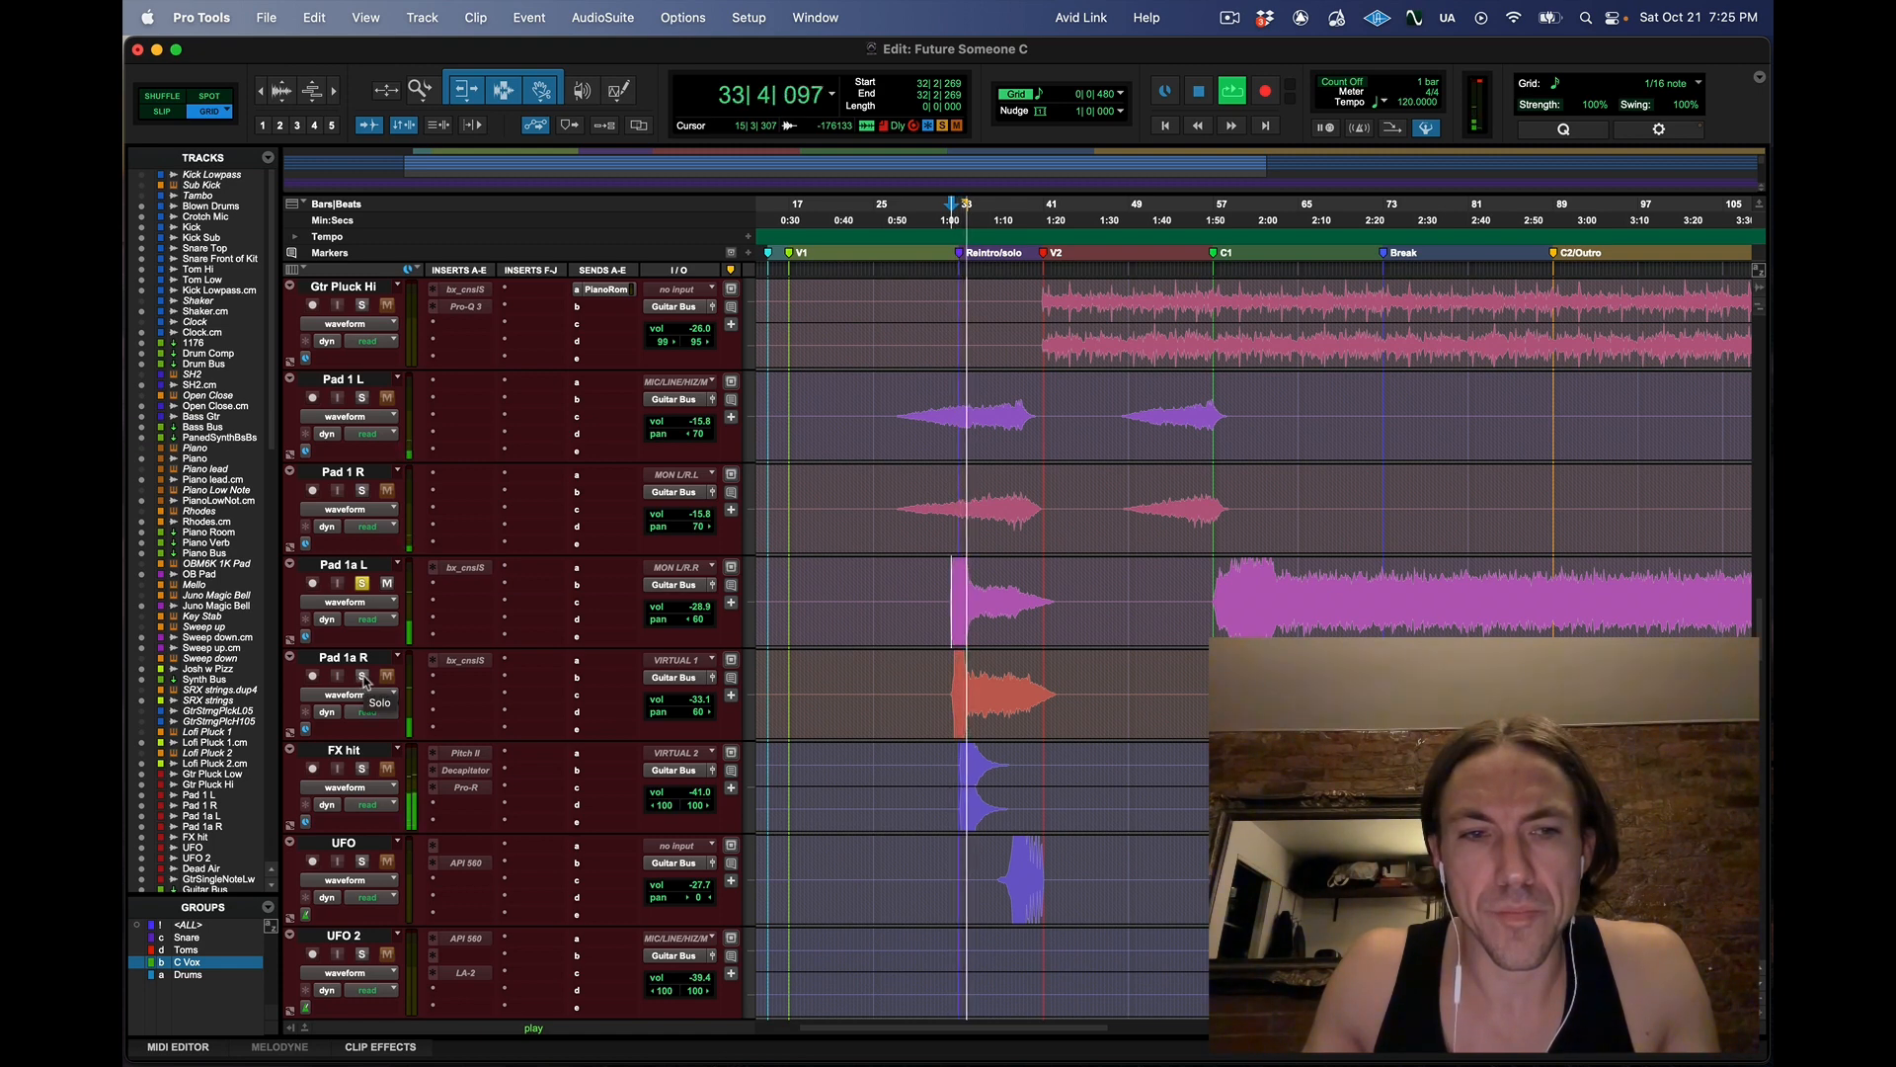
{"action": "key", "text": "space"}
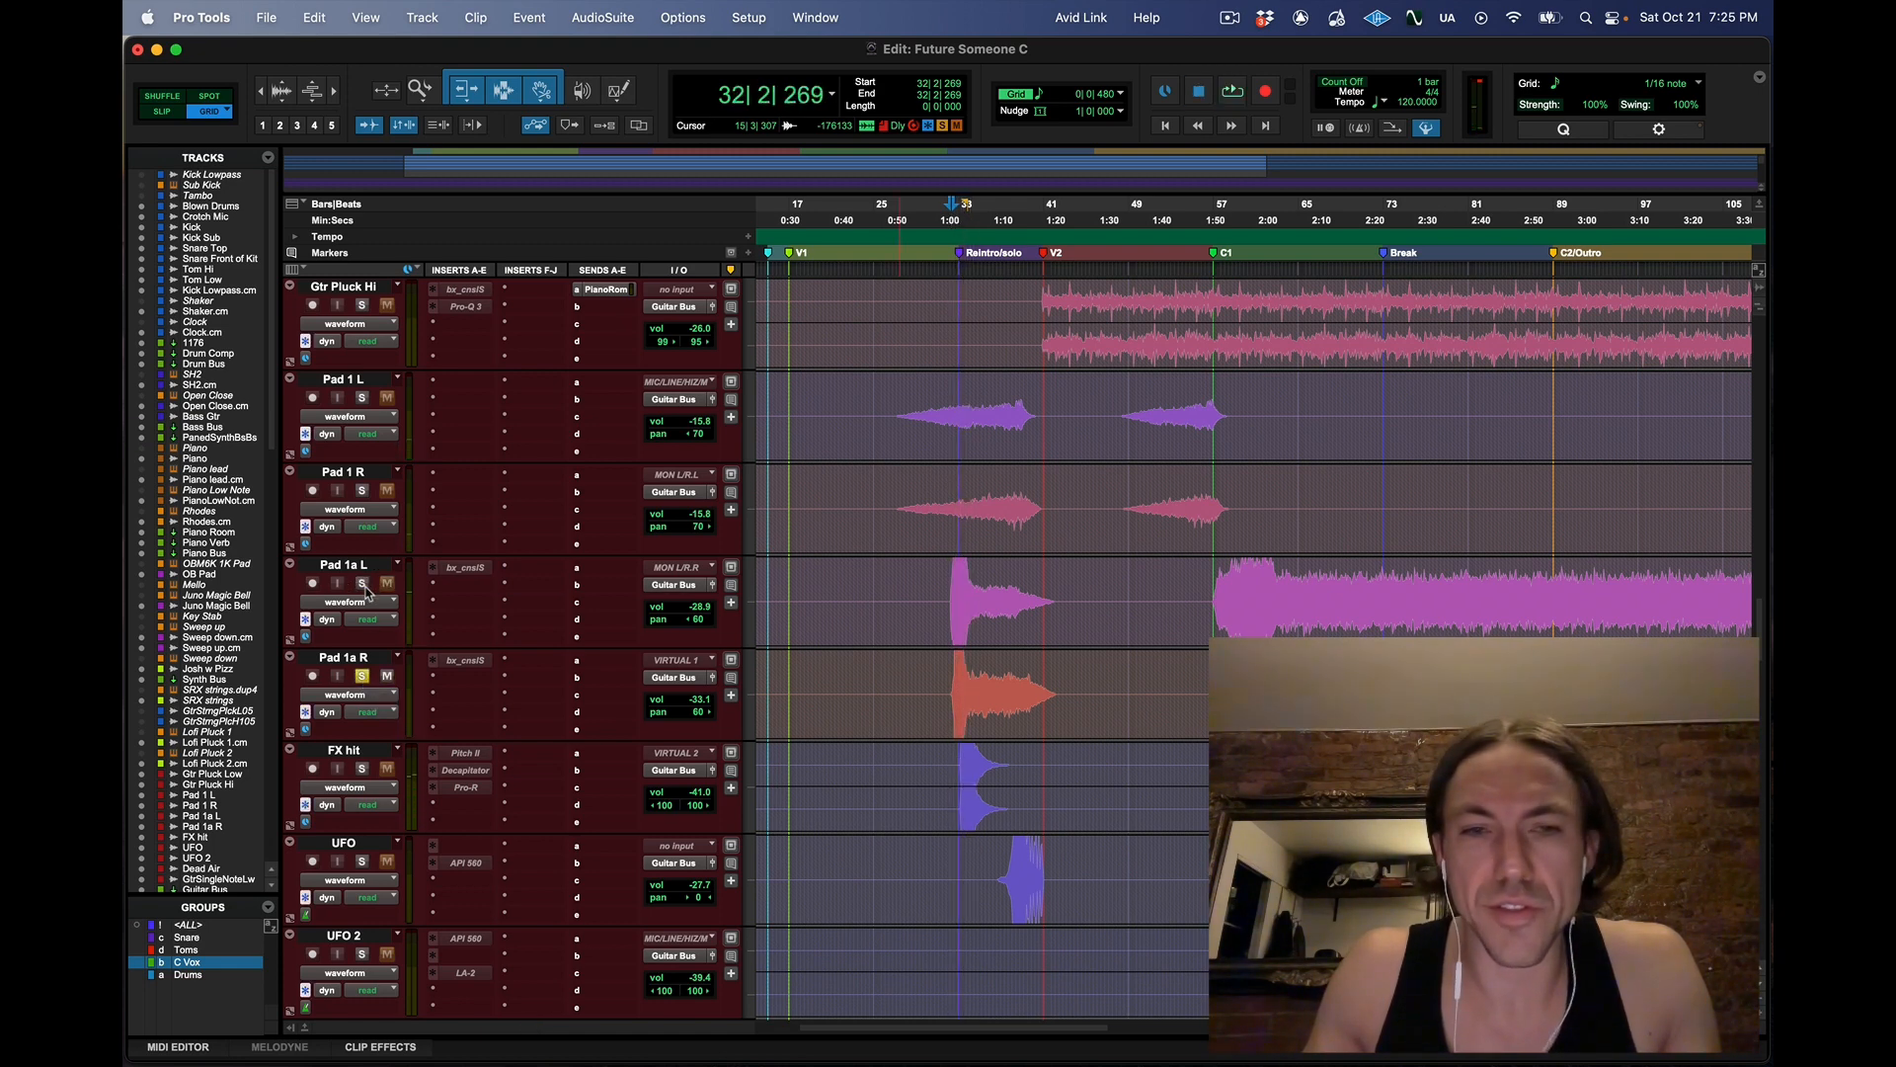
{"action": "key", "text": "space"}
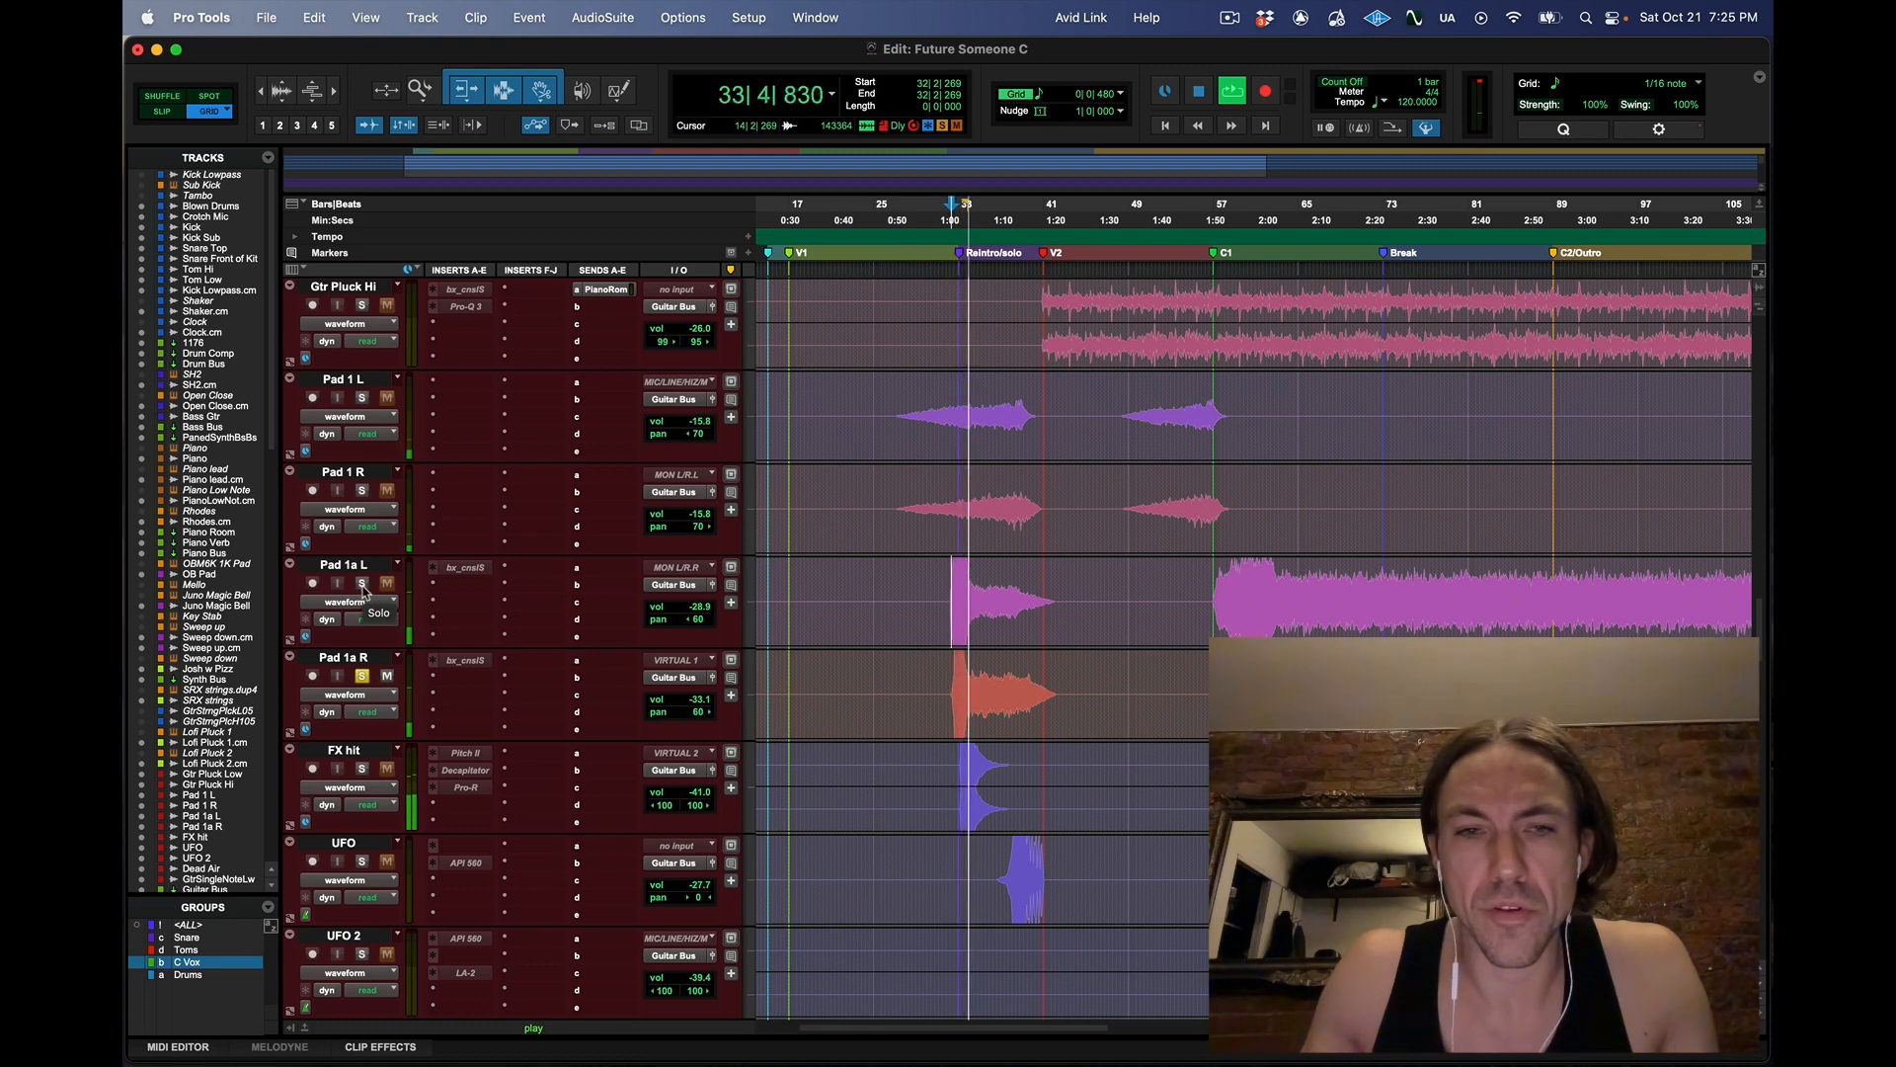
{"action": "key", "text": "space"}
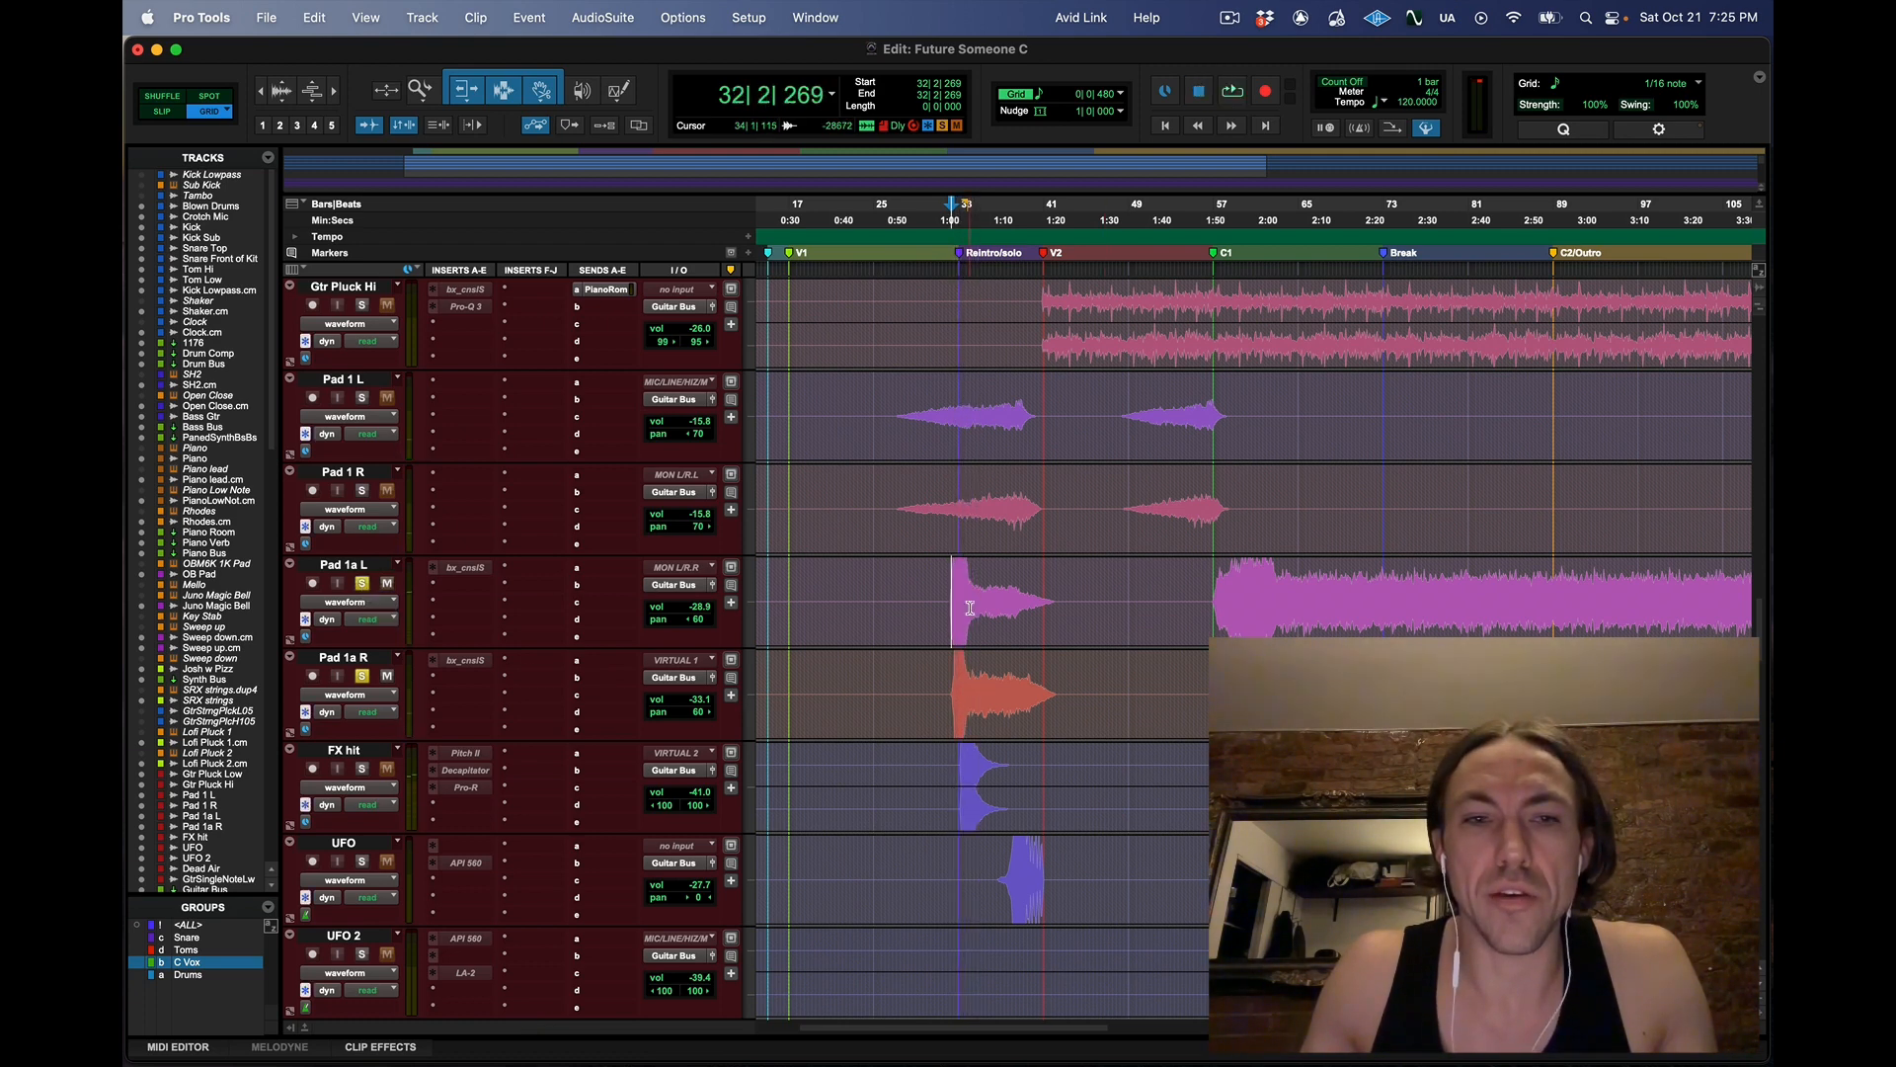
Play Pad 1a L and Pad 1a R soloed together from 32|2|269, and clear both solos after stopping
{"action": "key", "text": "space"}
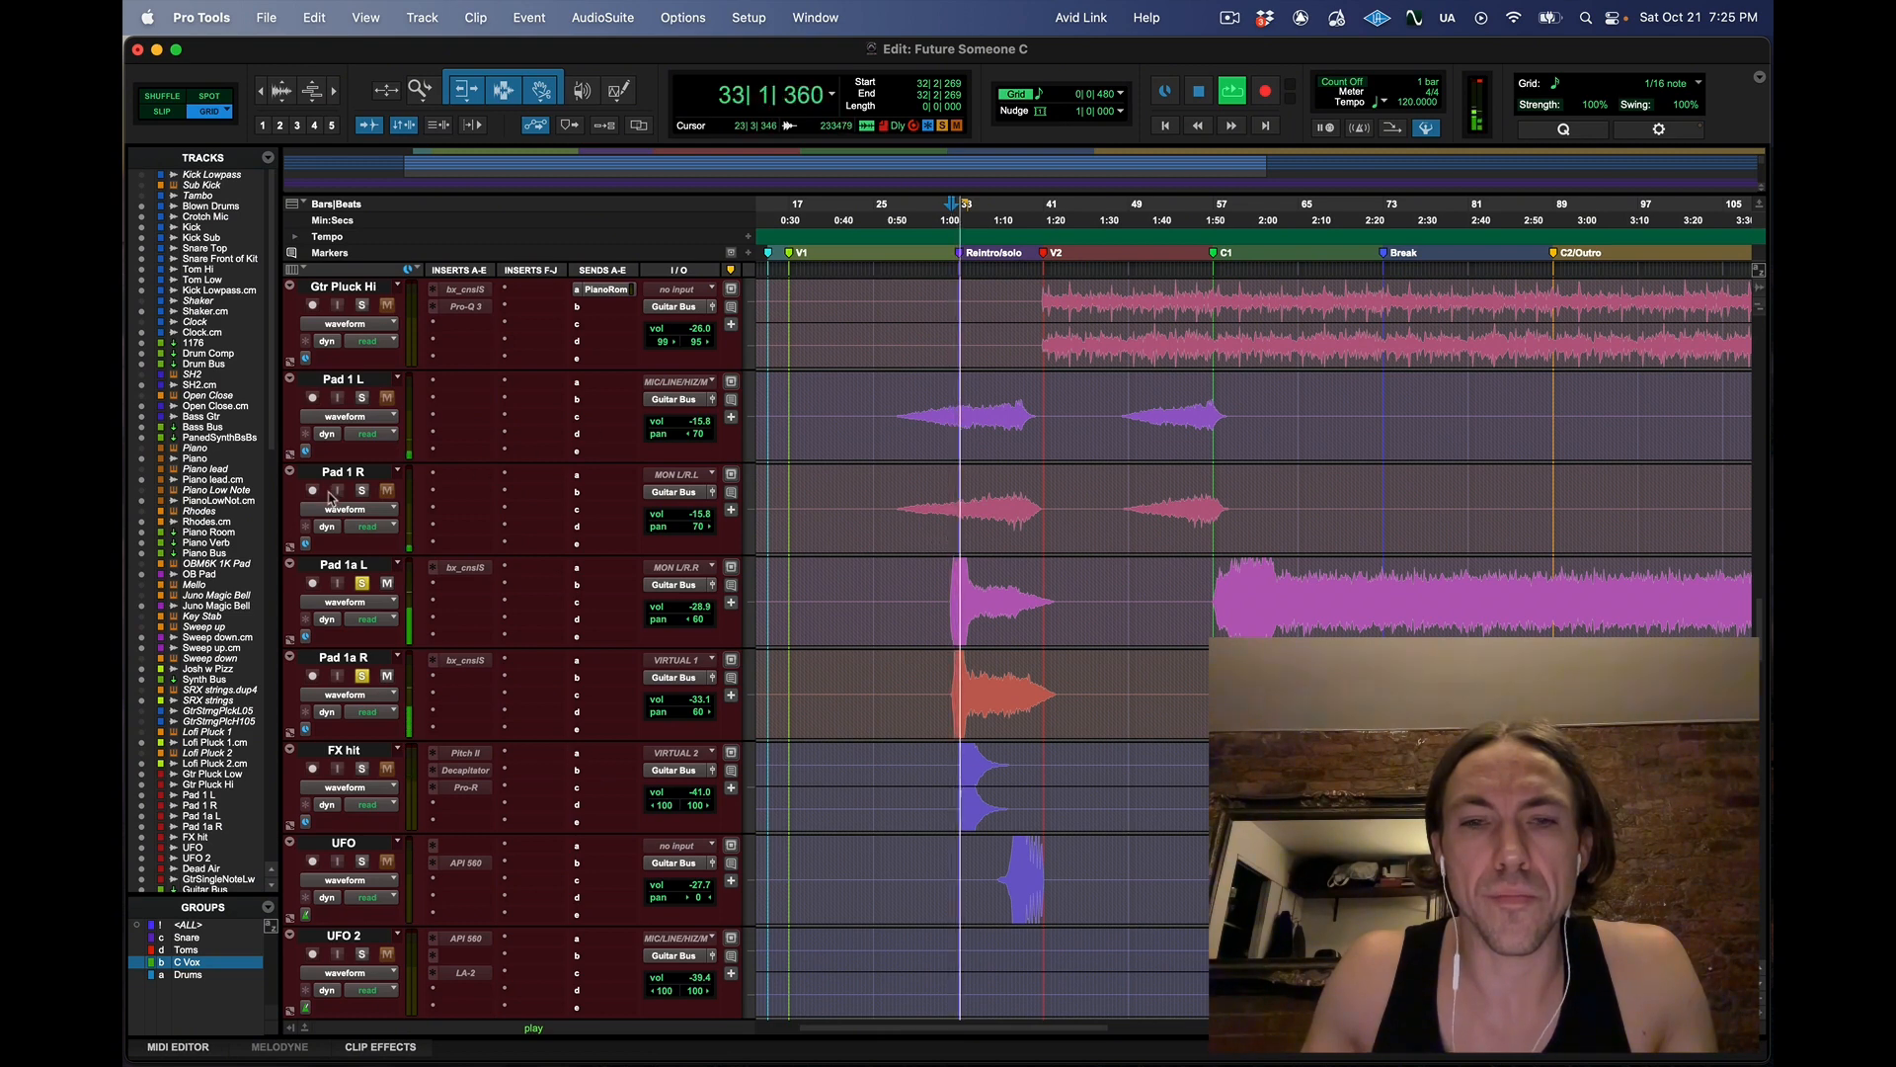
{"action": "key", "text": "space"}
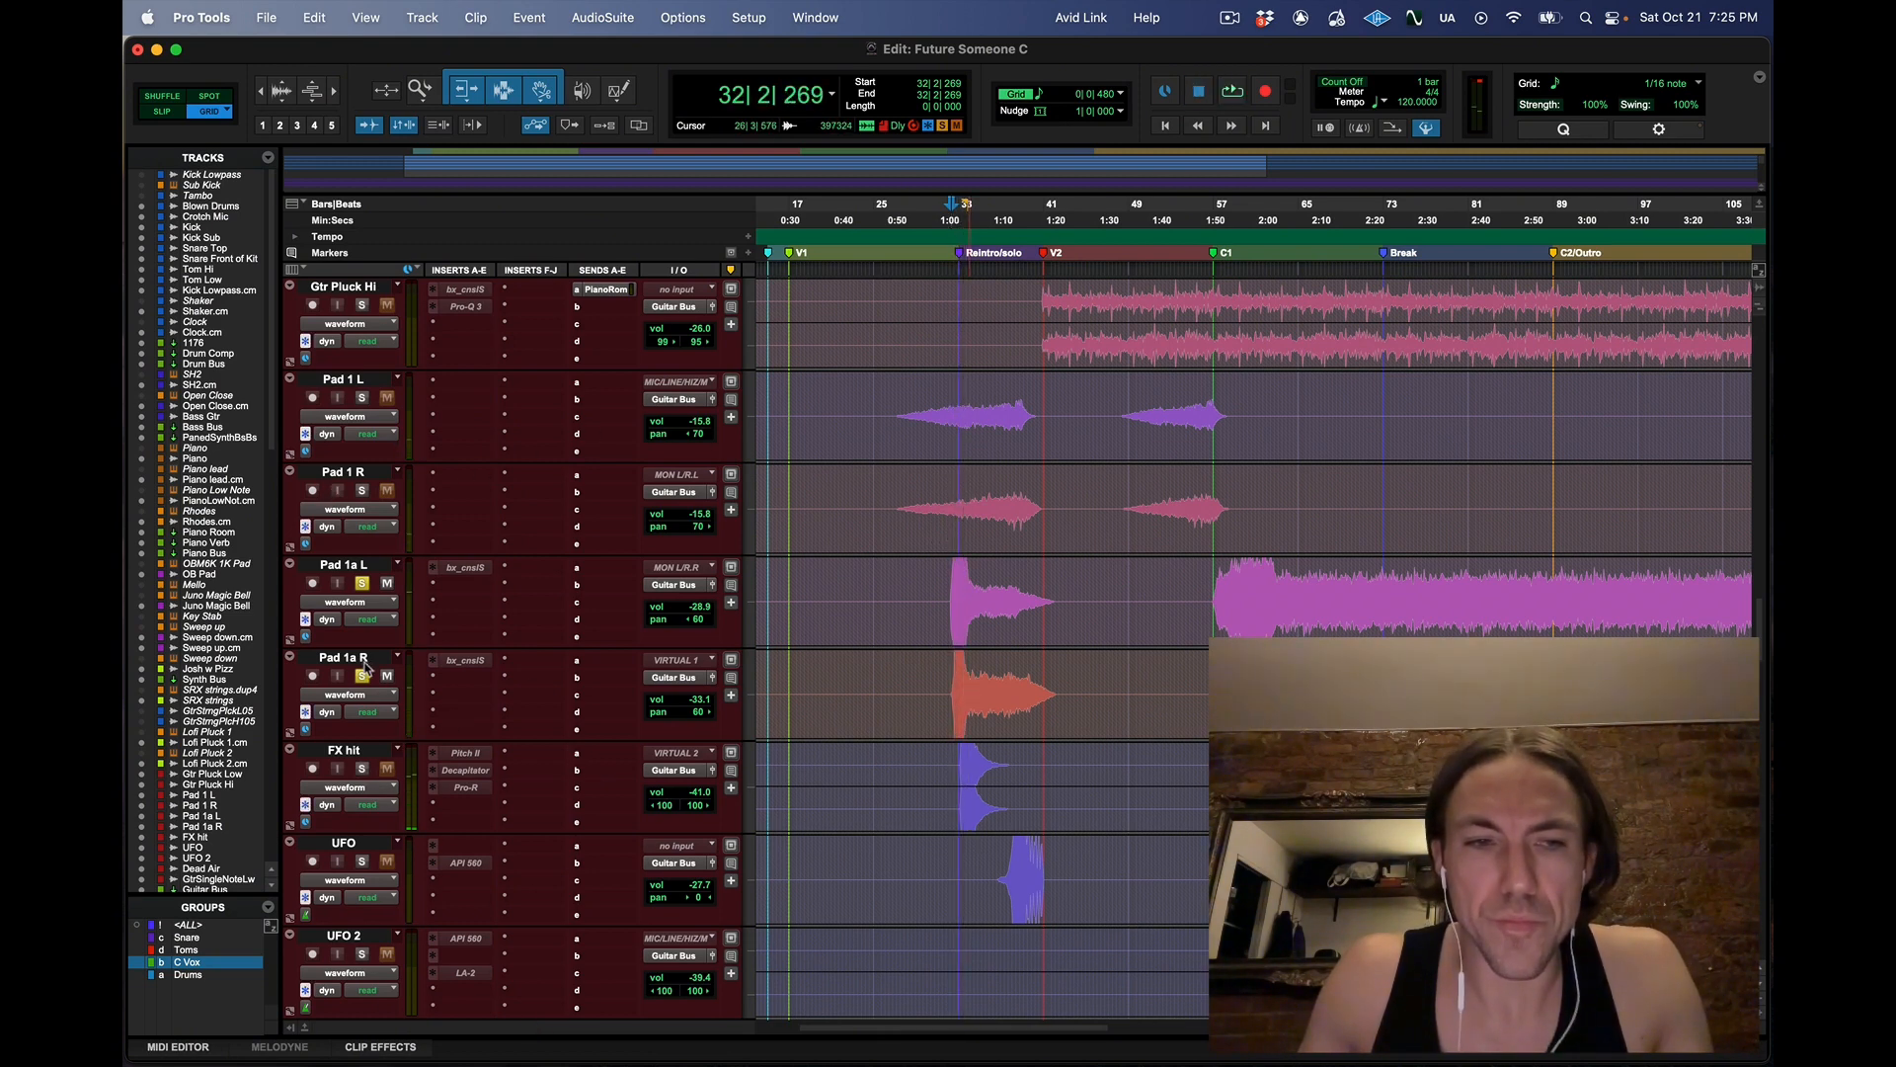
{"action": "left_click", "coordinate": [362, 678]}
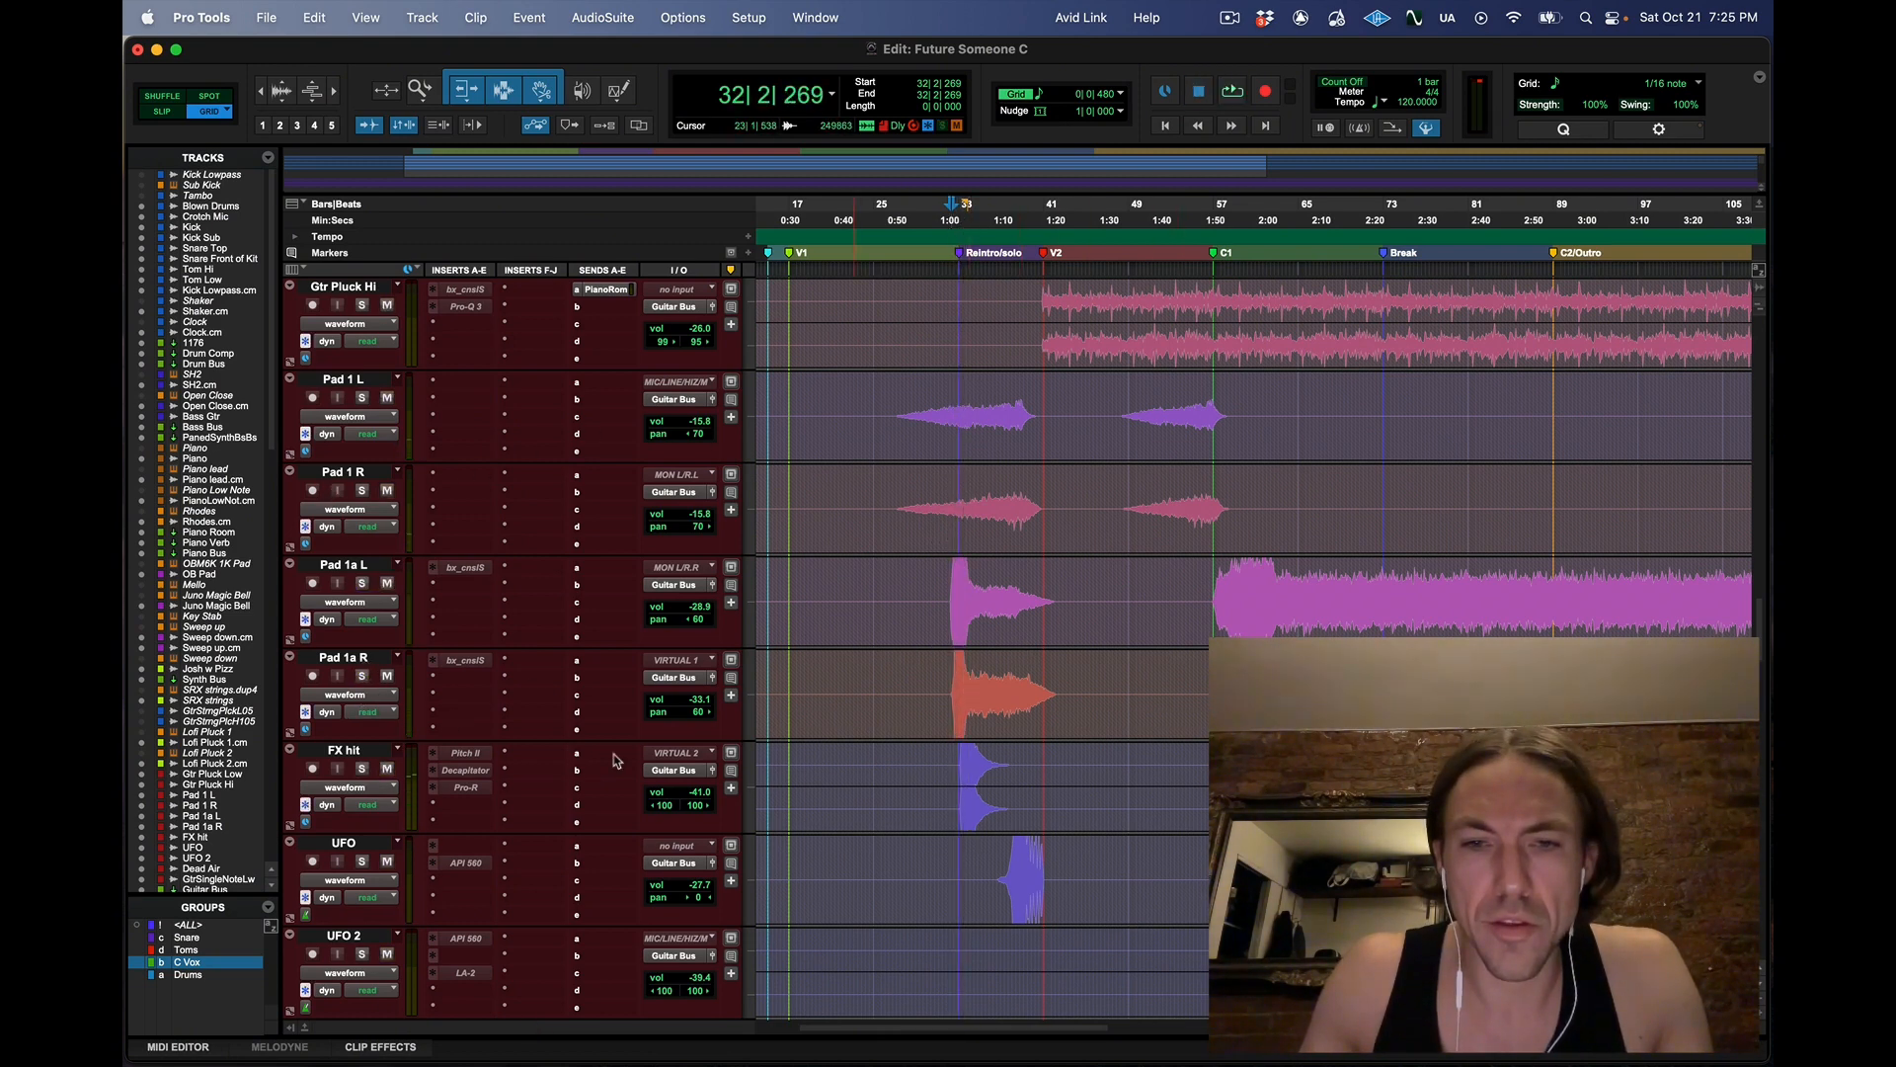
Solo the FX hit track, play its clip from 33|1|480, and clear the solo and stop playback
{"action": "left_click", "coordinate": [363, 770]}
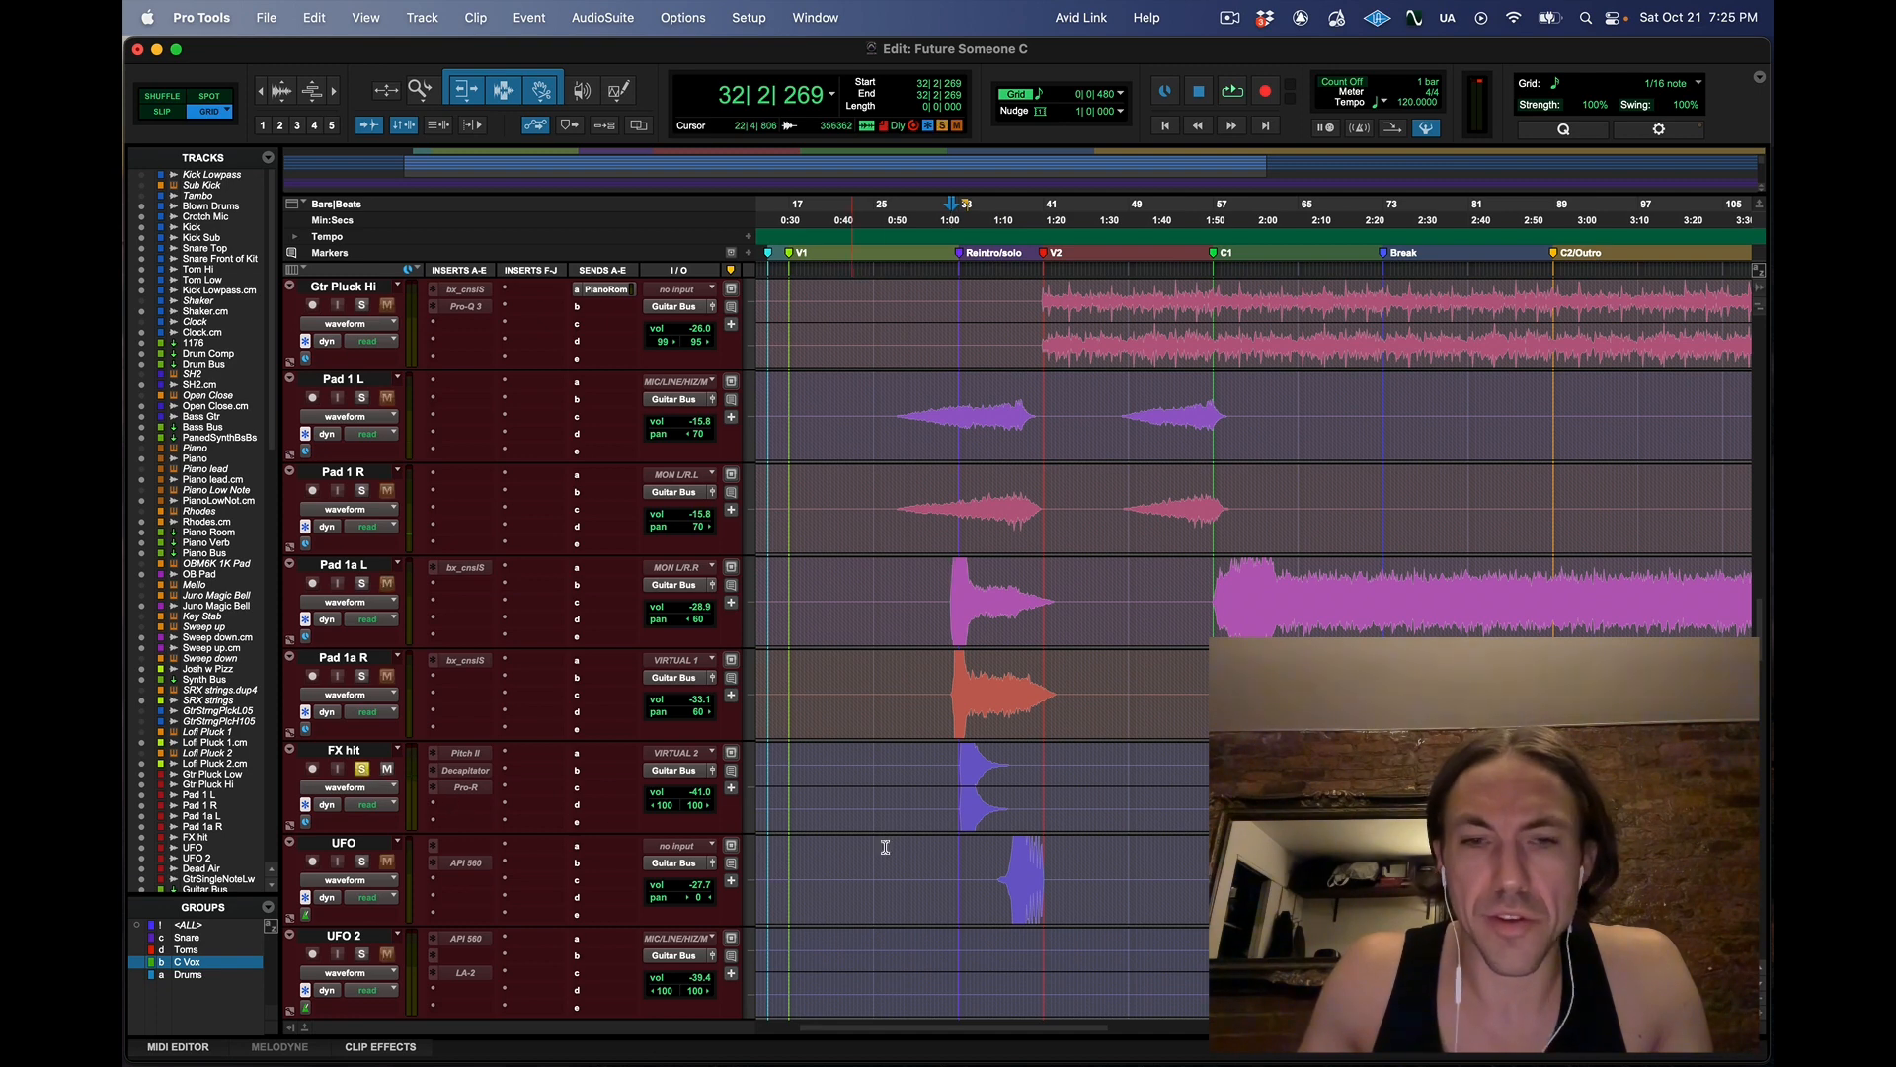
{"action": "left_click", "coordinate": [960, 762]}
{"action": "key", "text": "space"}
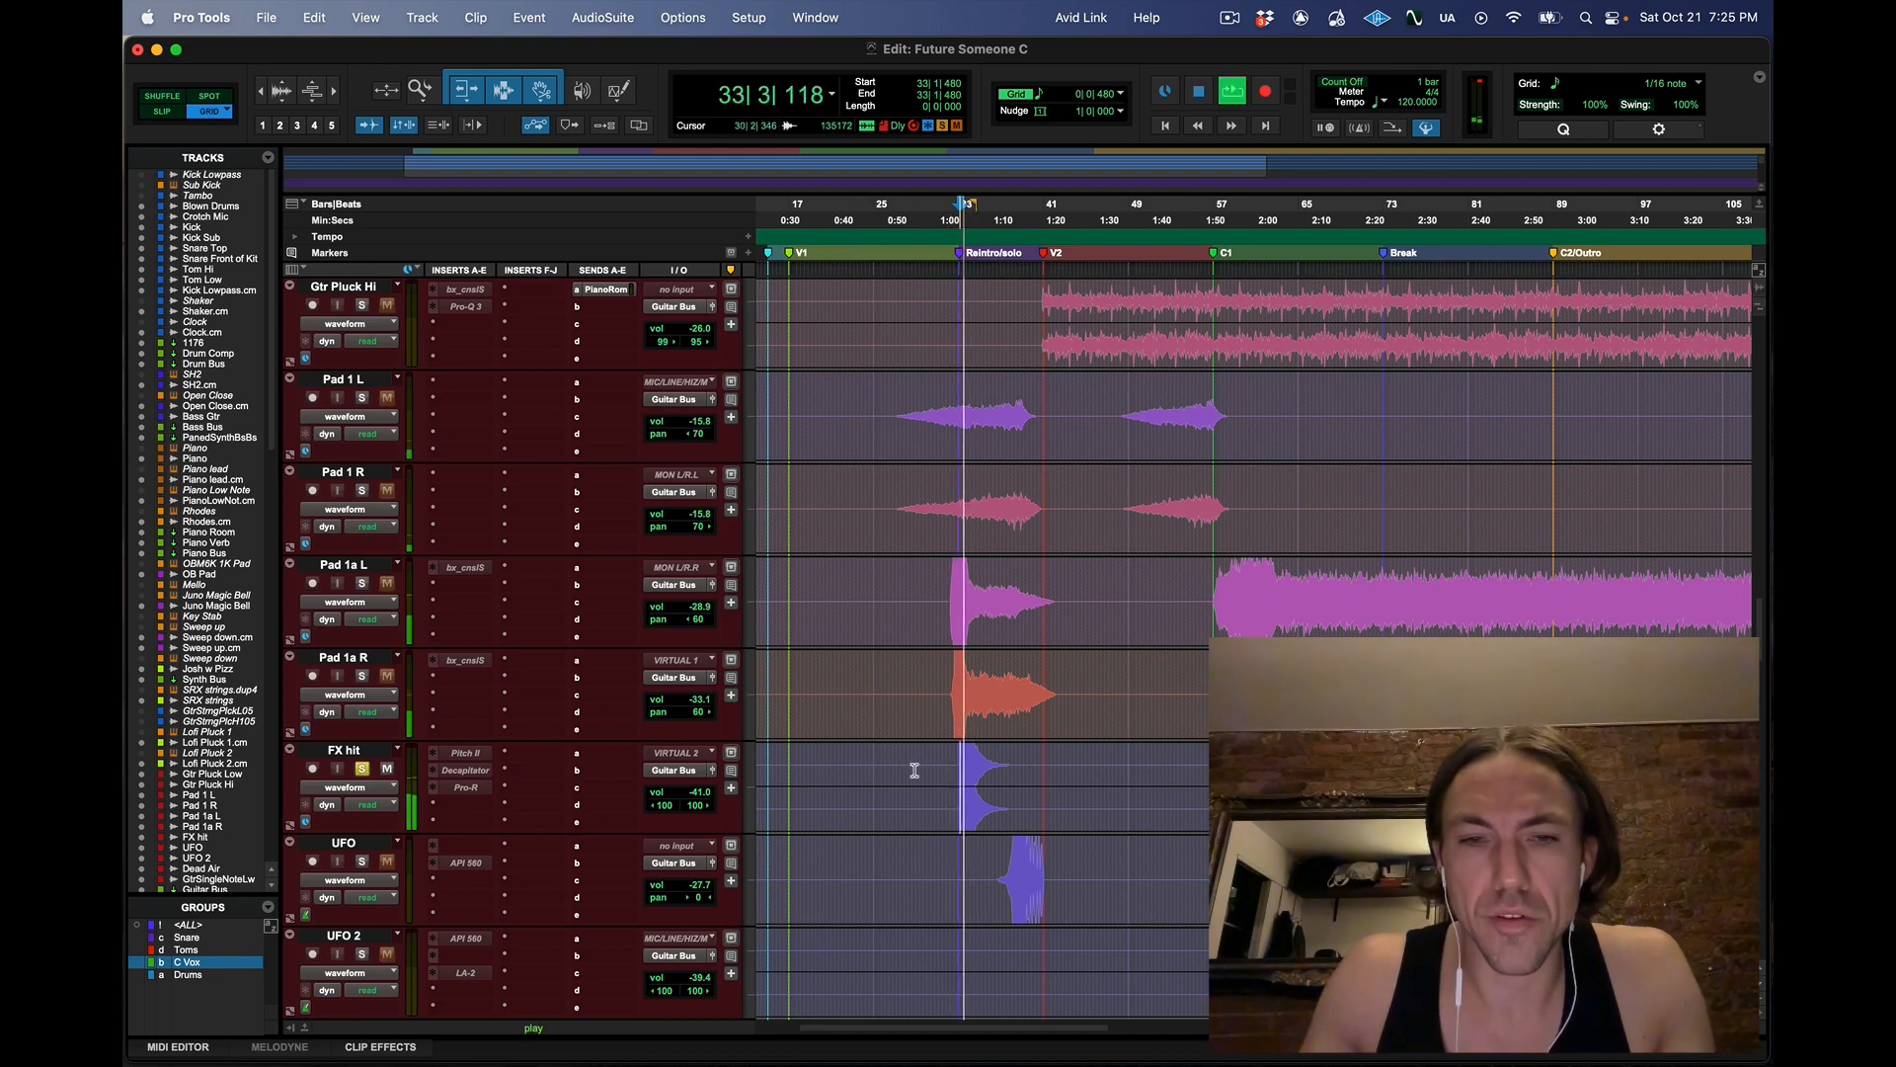
{"action": "scroll", "coordinate": [875, 763], "scroll_direction": "down", "scroll_amount": 3}
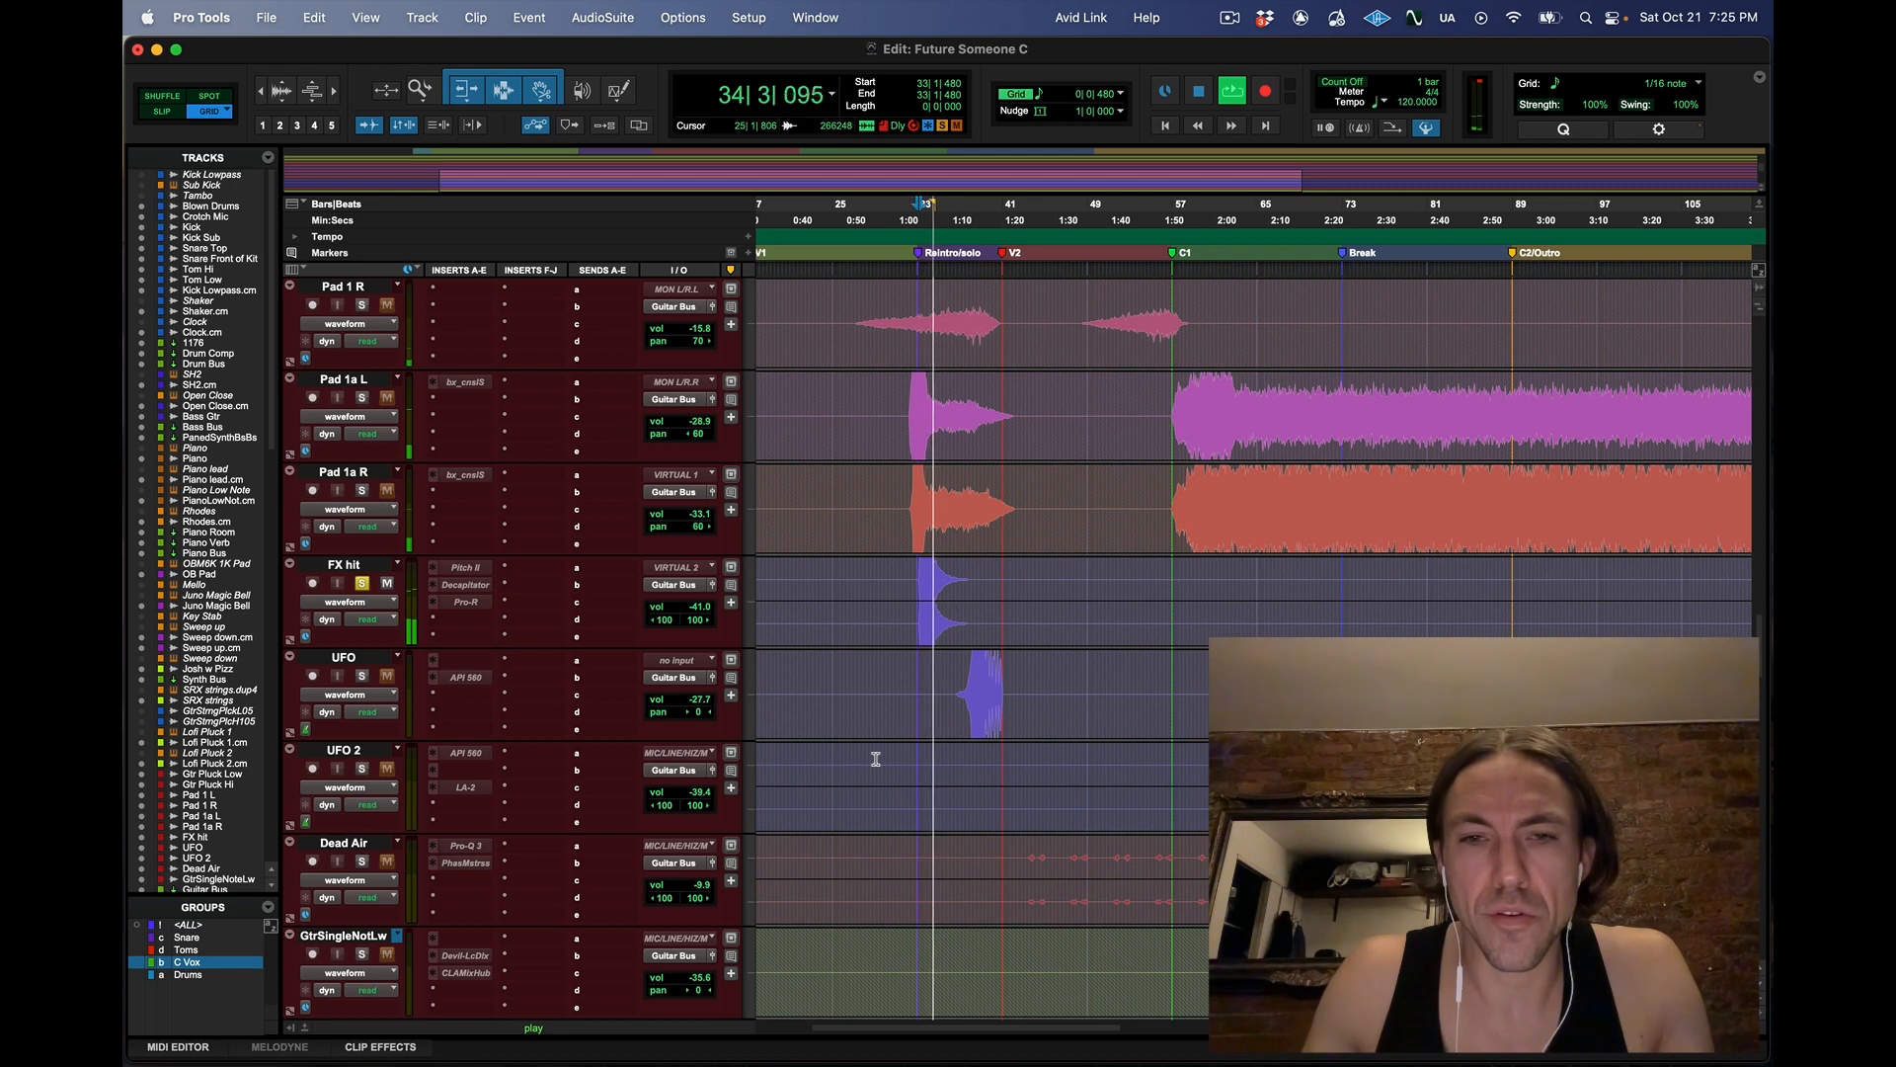
{"action": "scroll", "coordinate": [875, 760], "scroll_direction": "left", "scroll_amount": 1}
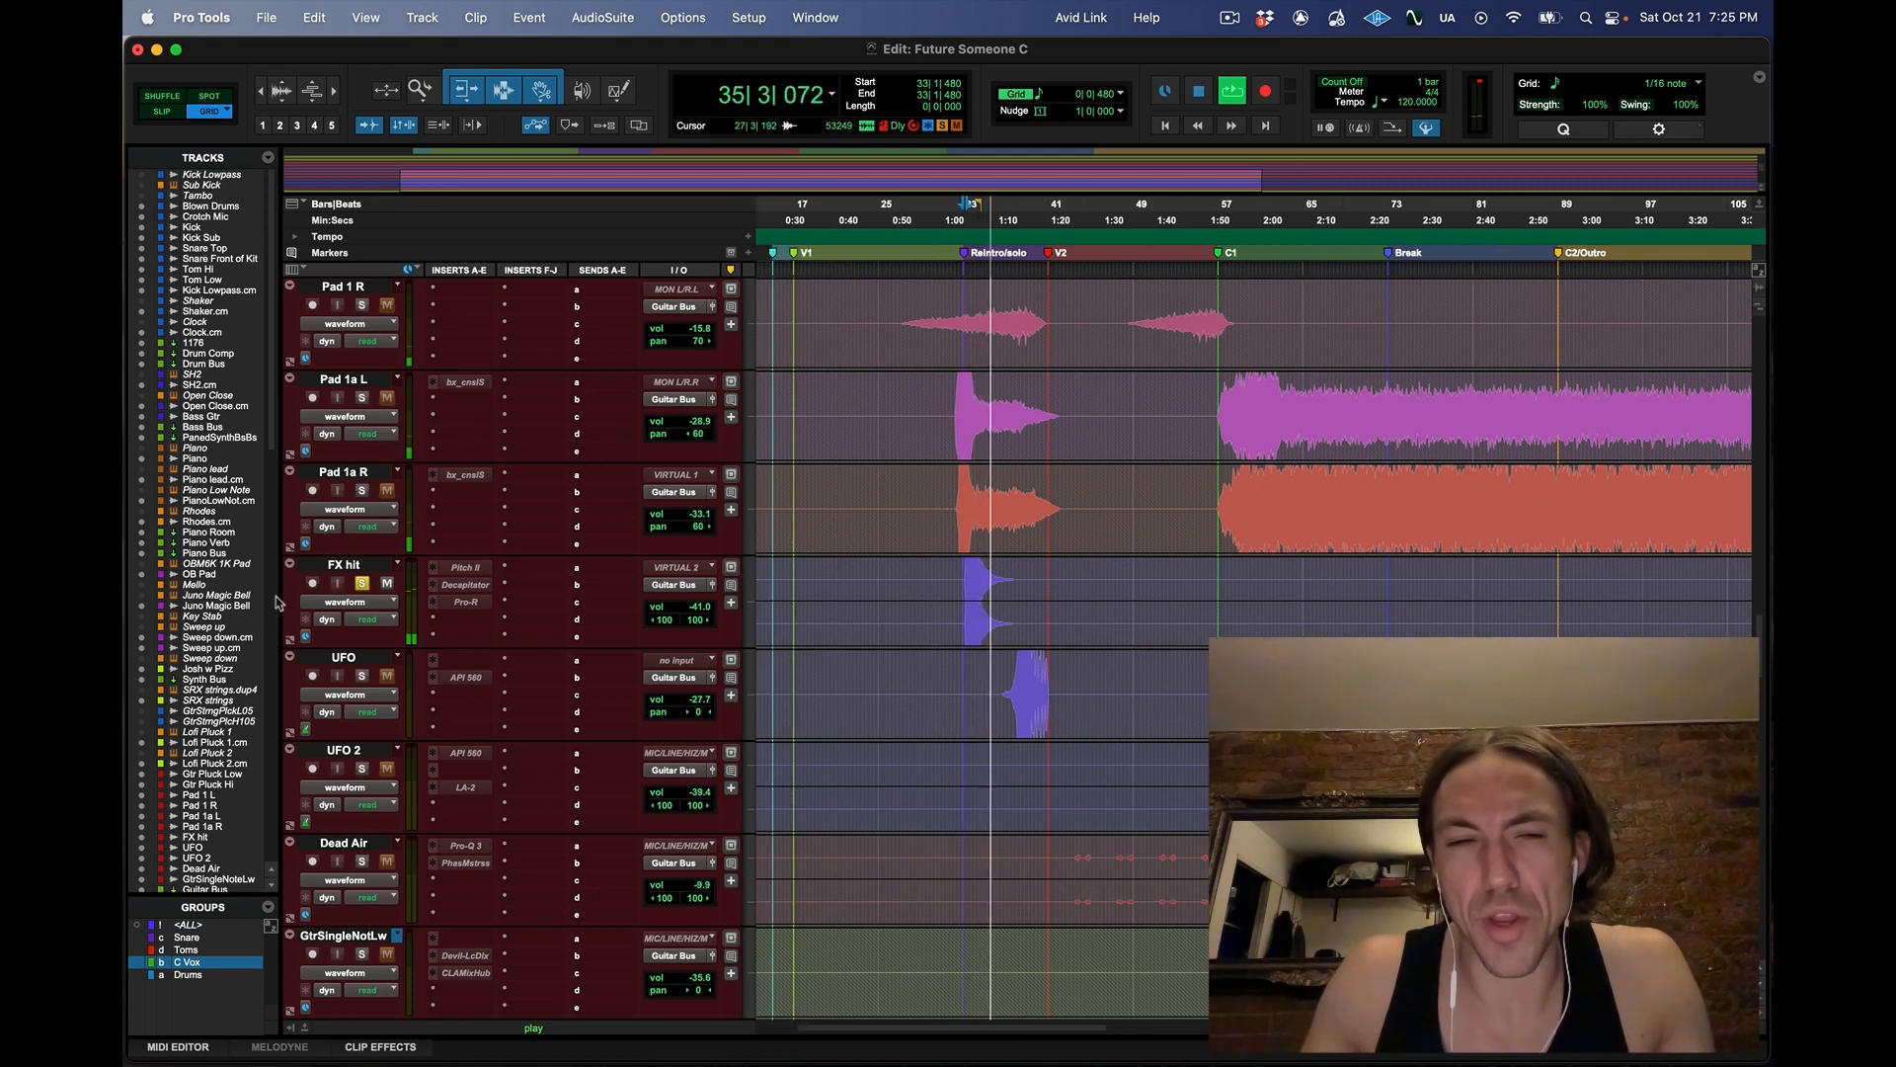
{"action": "left_click", "coordinate": [363, 584]}
{"action": "key", "text": "space"}
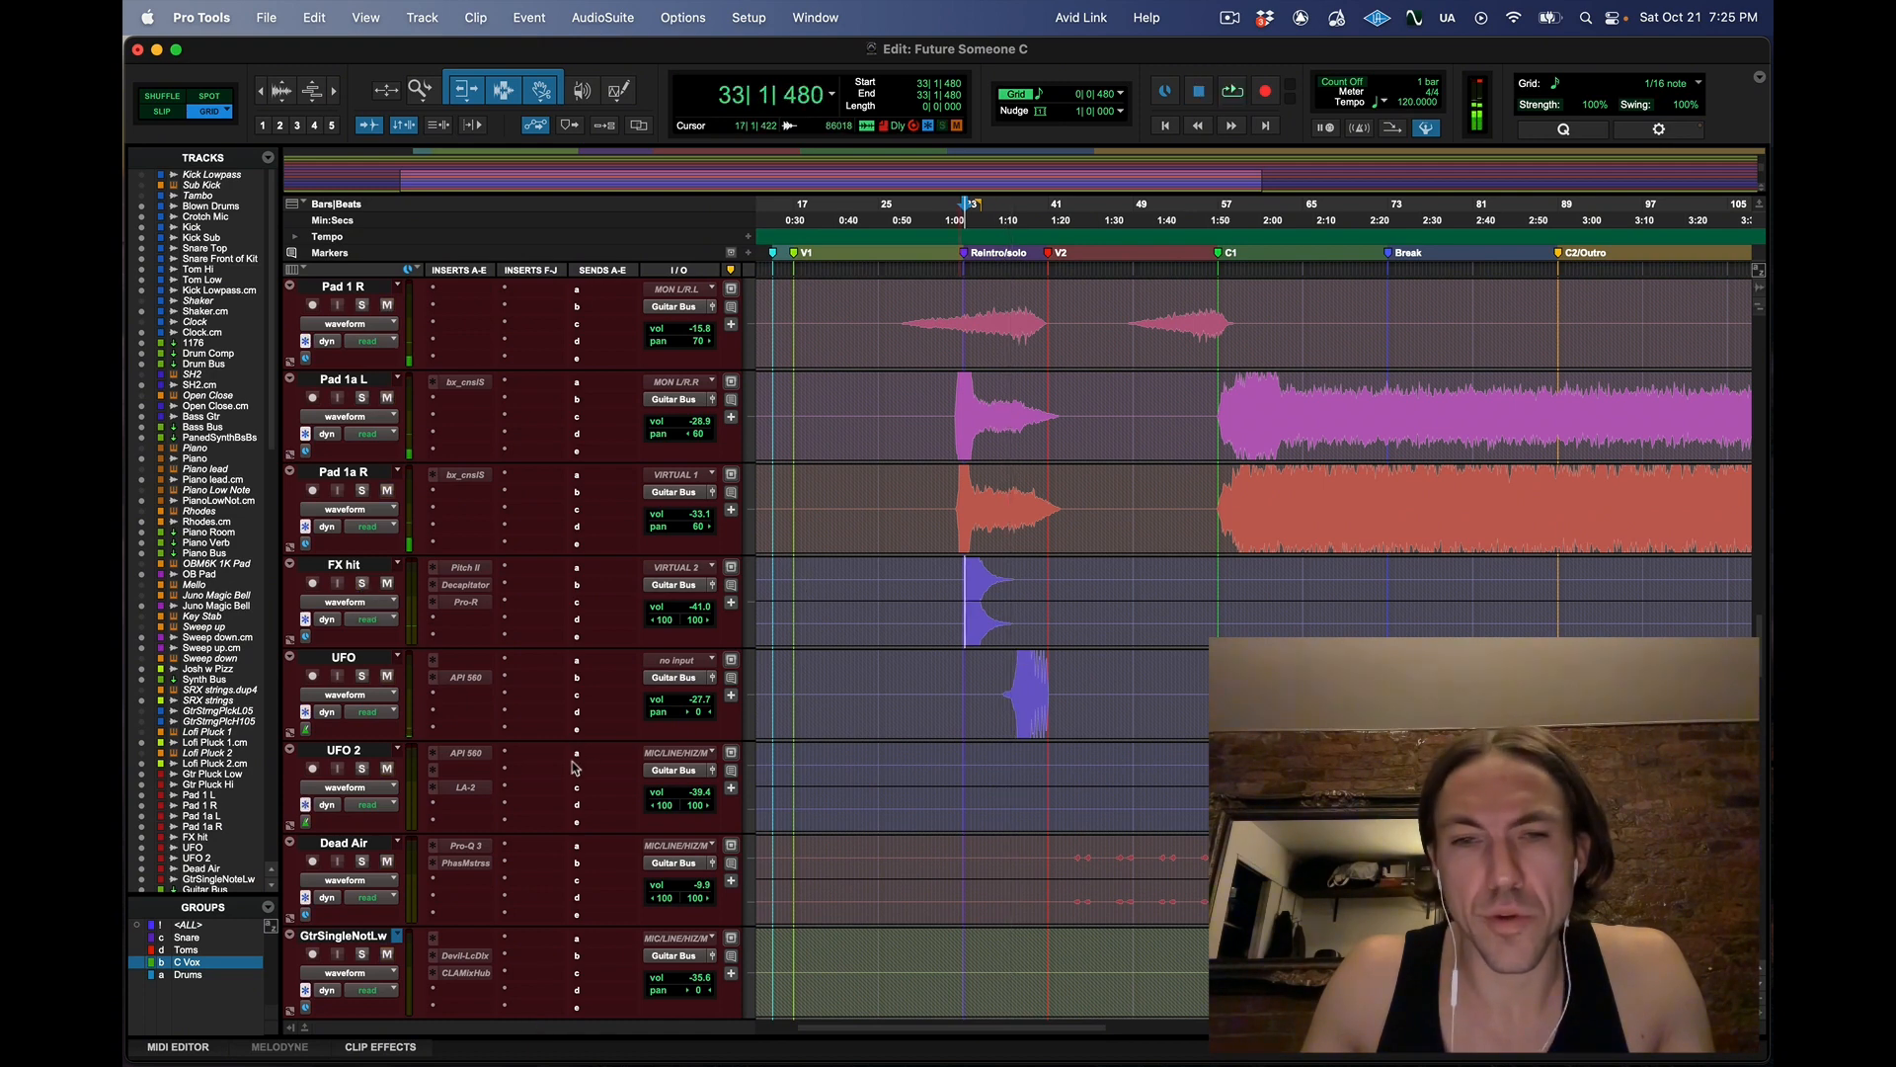
Solo the UFO track, play its swell from 36|3|480 towards V2, and clear the solo and stop playback
{"action": "left_click", "coordinate": [363, 678]}
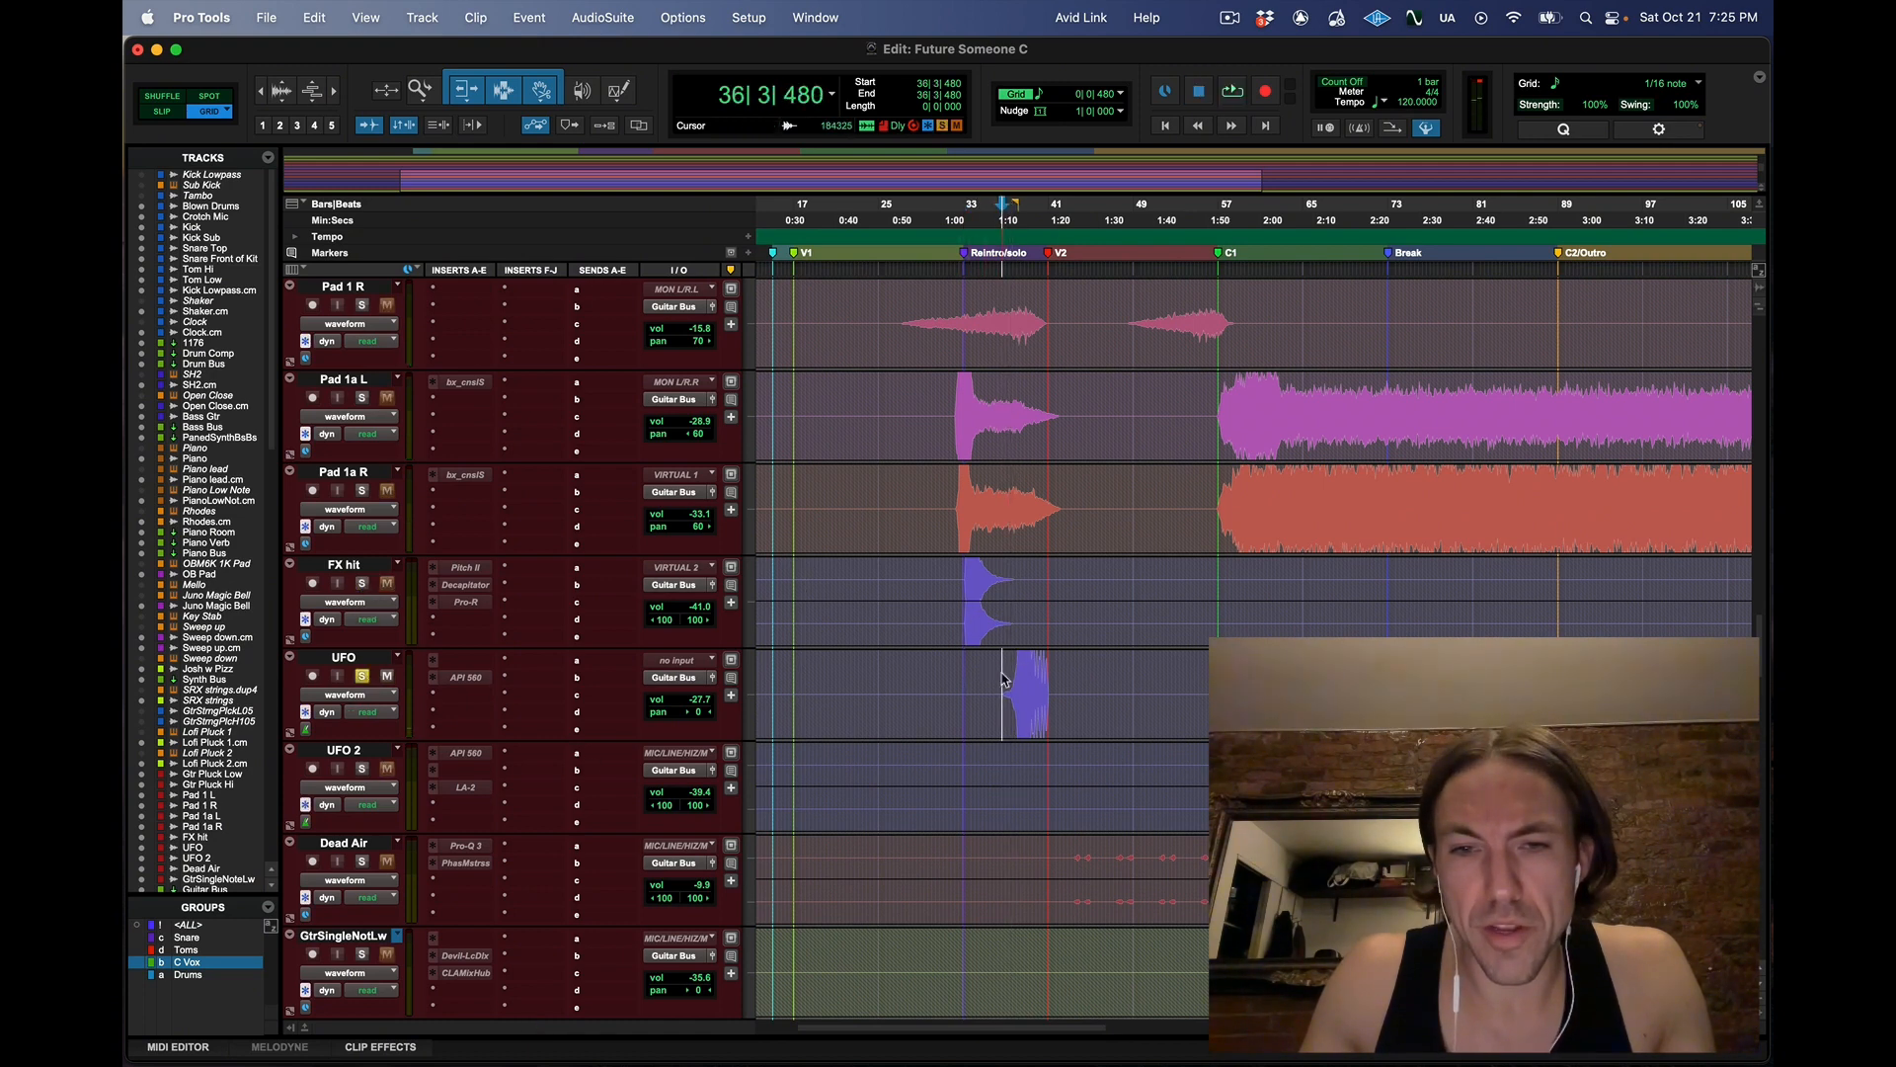
{"action": "key", "text": "space"}
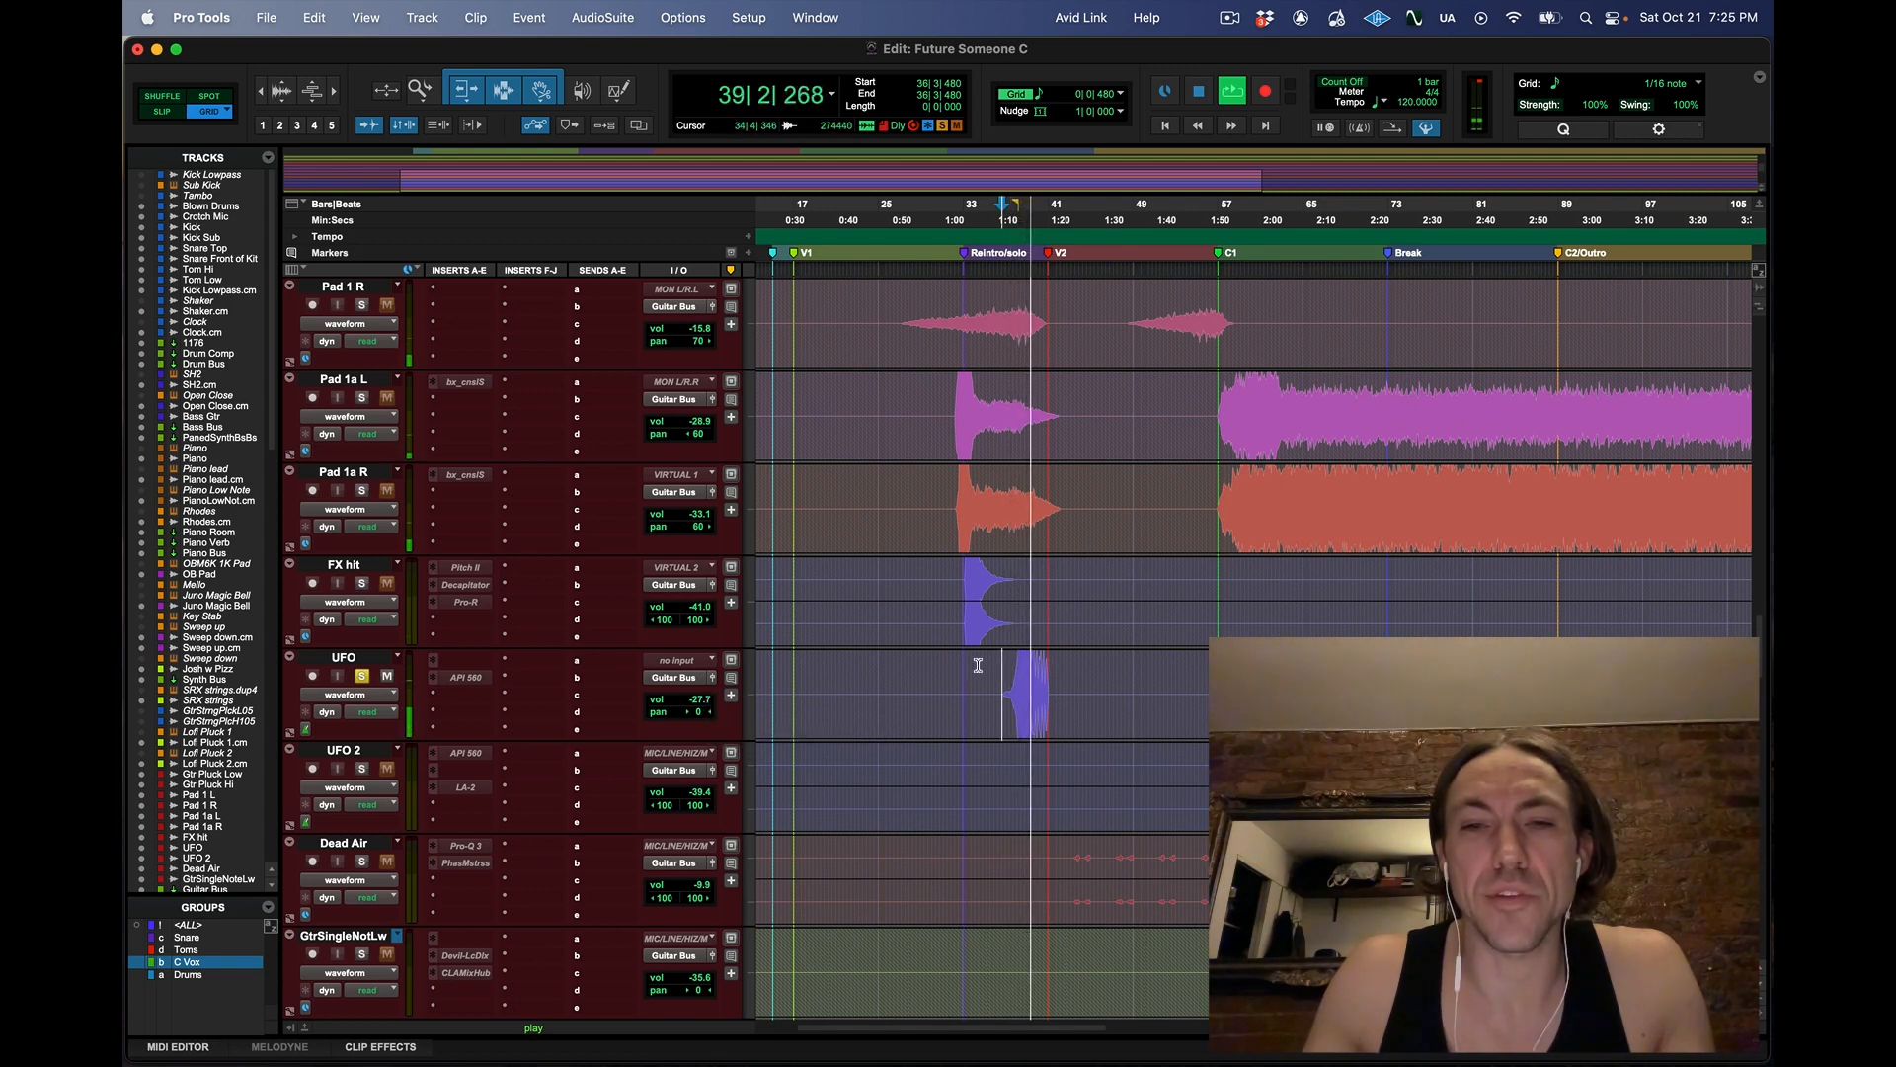
{"action": "left_click", "coordinate": [363, 677]}
{"action": "key", "text": "space"}
Play the full mix from 32|3|480, just before the Rhodes.cm clip in the Reintro/solo section
{"action": "scroll", "coordinate": [965, 652], "scroll_direction": "up", "scroll_amount": 2}
{"action": "scroll", "coordinate": [965, 652], "scroll_direction": "up", "scroll_amount": 3}
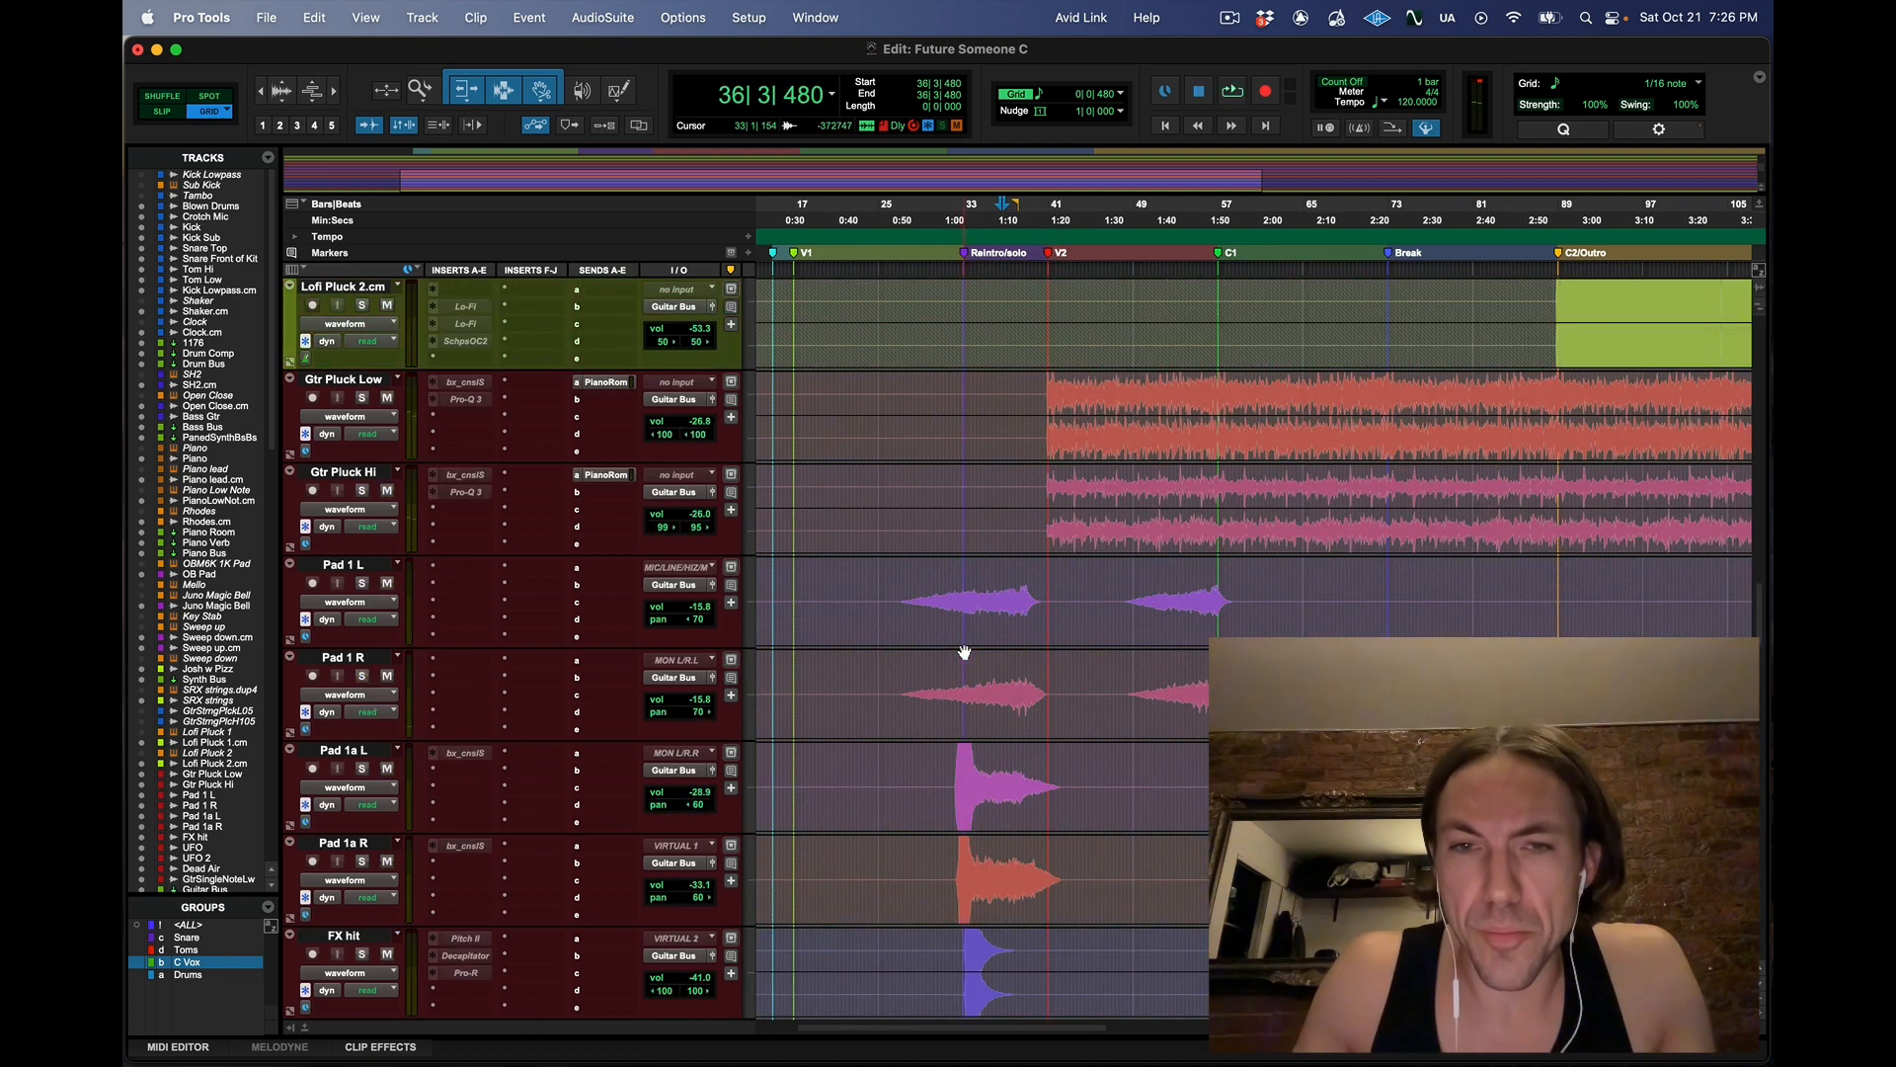
{"action": "scroll", "coordinate": [970, 630], "scroll_direction": "up", "scroll_amount": 5}
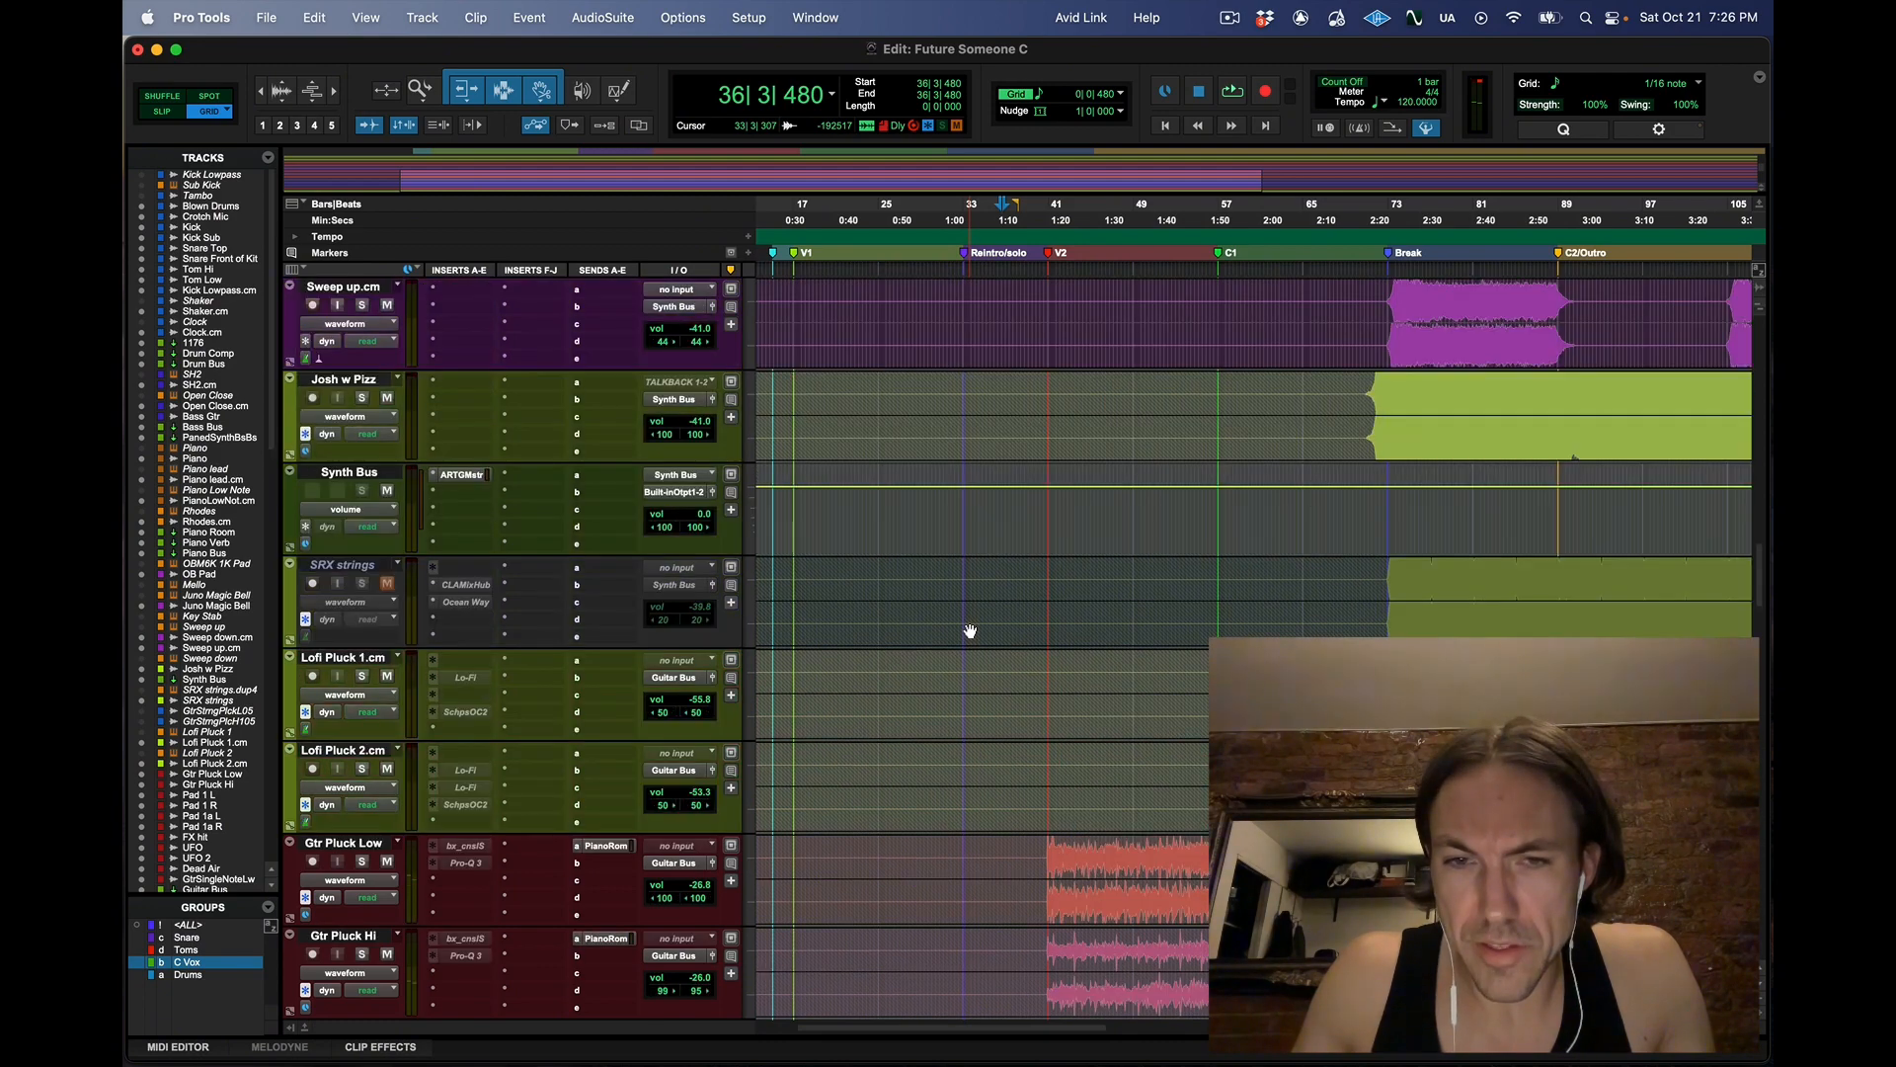
{"action": "scroll", "coordinate": [970, 631], "scroll_direction": "up", "scroll_amount": 2}
{"action": "scroll", "coordinate": [963, 538], "scroll_direction": "up", "scroll_amount": 5}
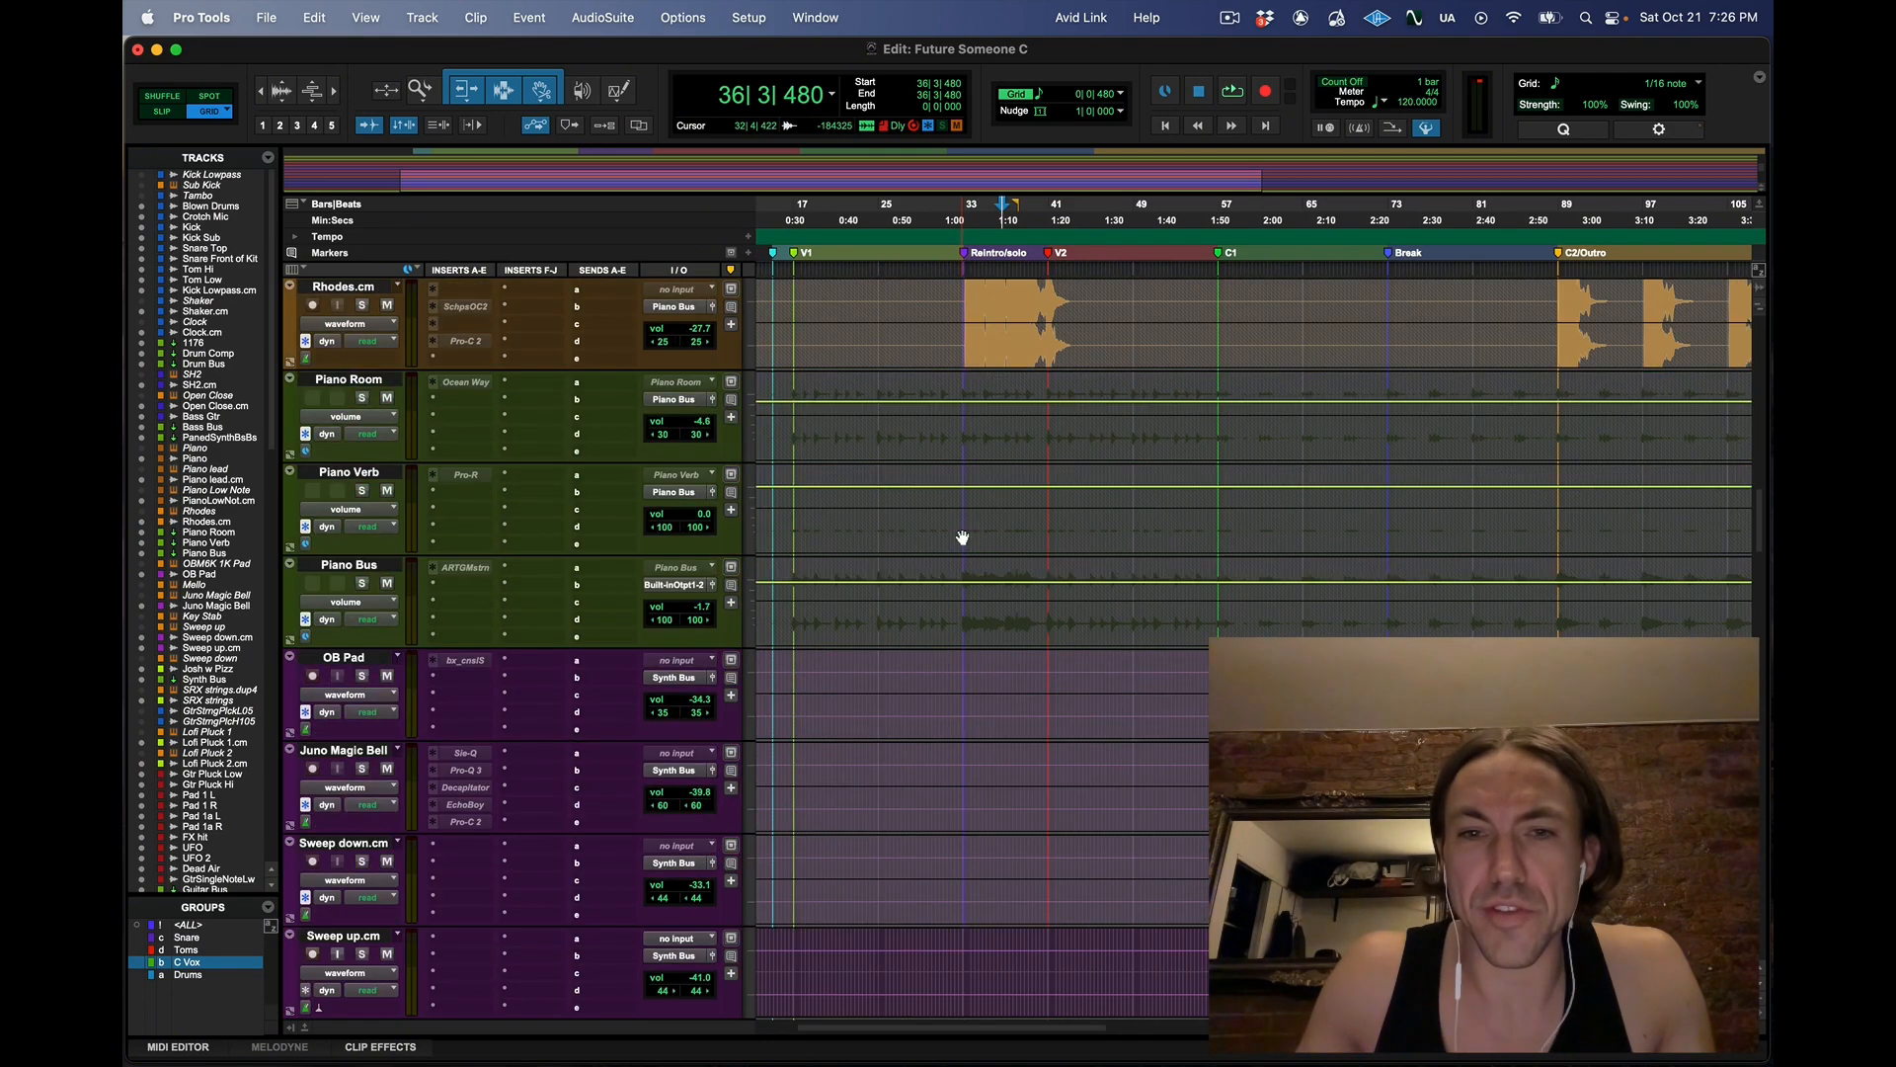
{"action": "scroll", "coordinate": [949, 504], "scroll_direction": "up", "scroll_amount": 2}
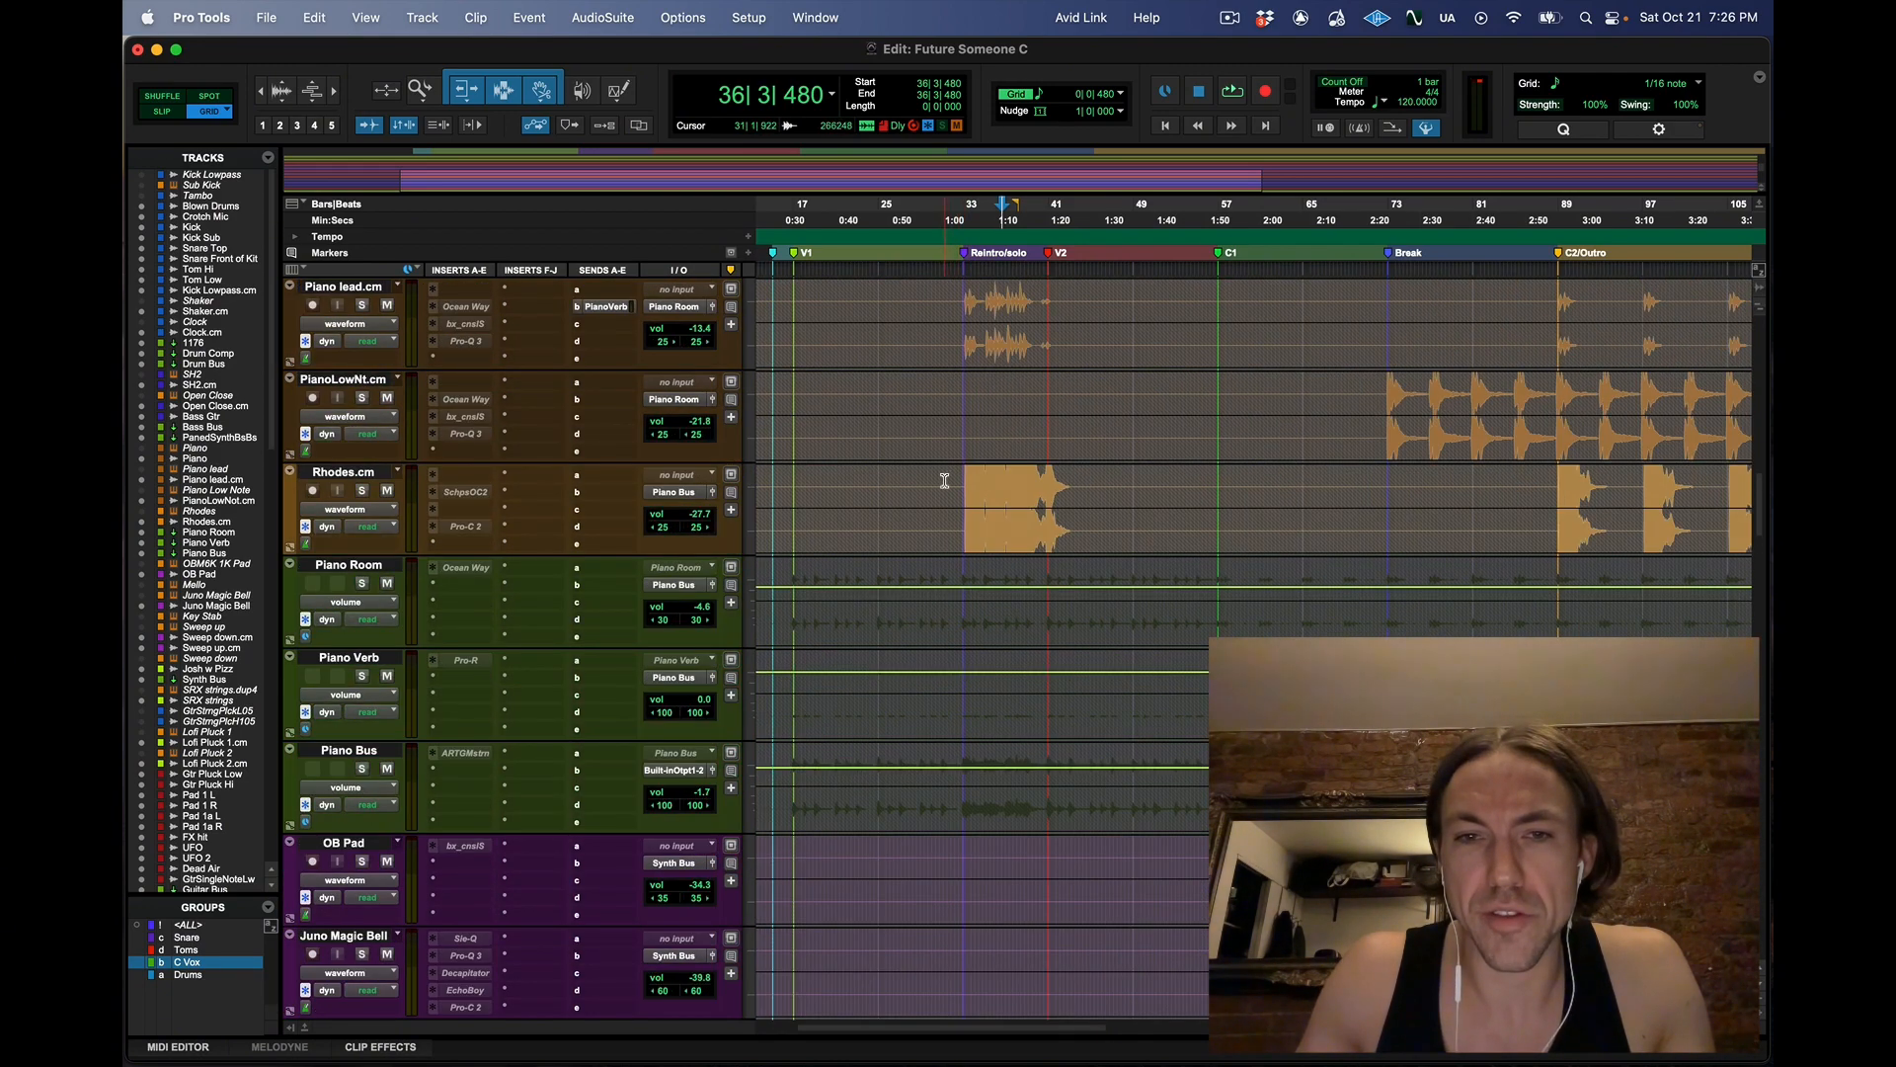
{"action": "key", "text": "space"}
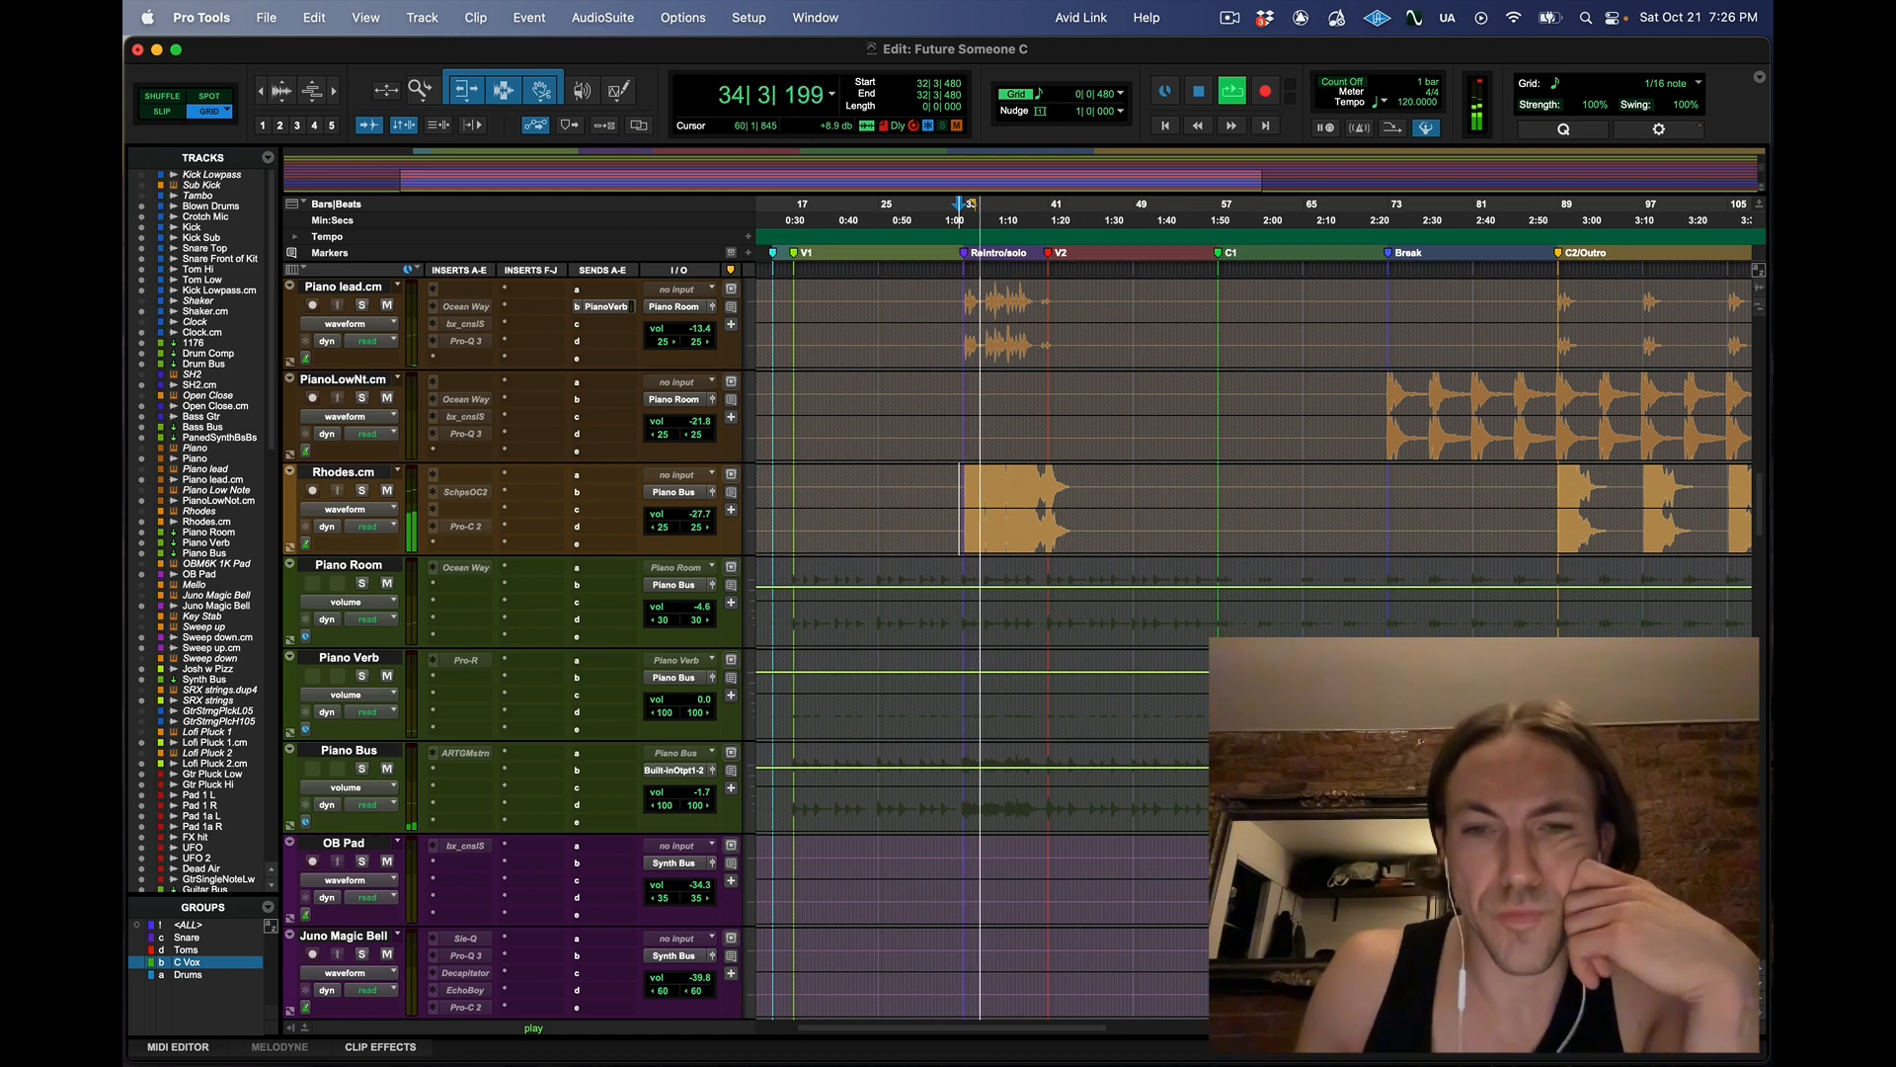
Examine the piano, synth, guitar, pad and vocal tracks while the mix plays through Reintro/solo into V2, and stop playback
{"action": "scroll", "coordinate": [977, 593], "scroll_direction": "down", "scroll_amount": 1}
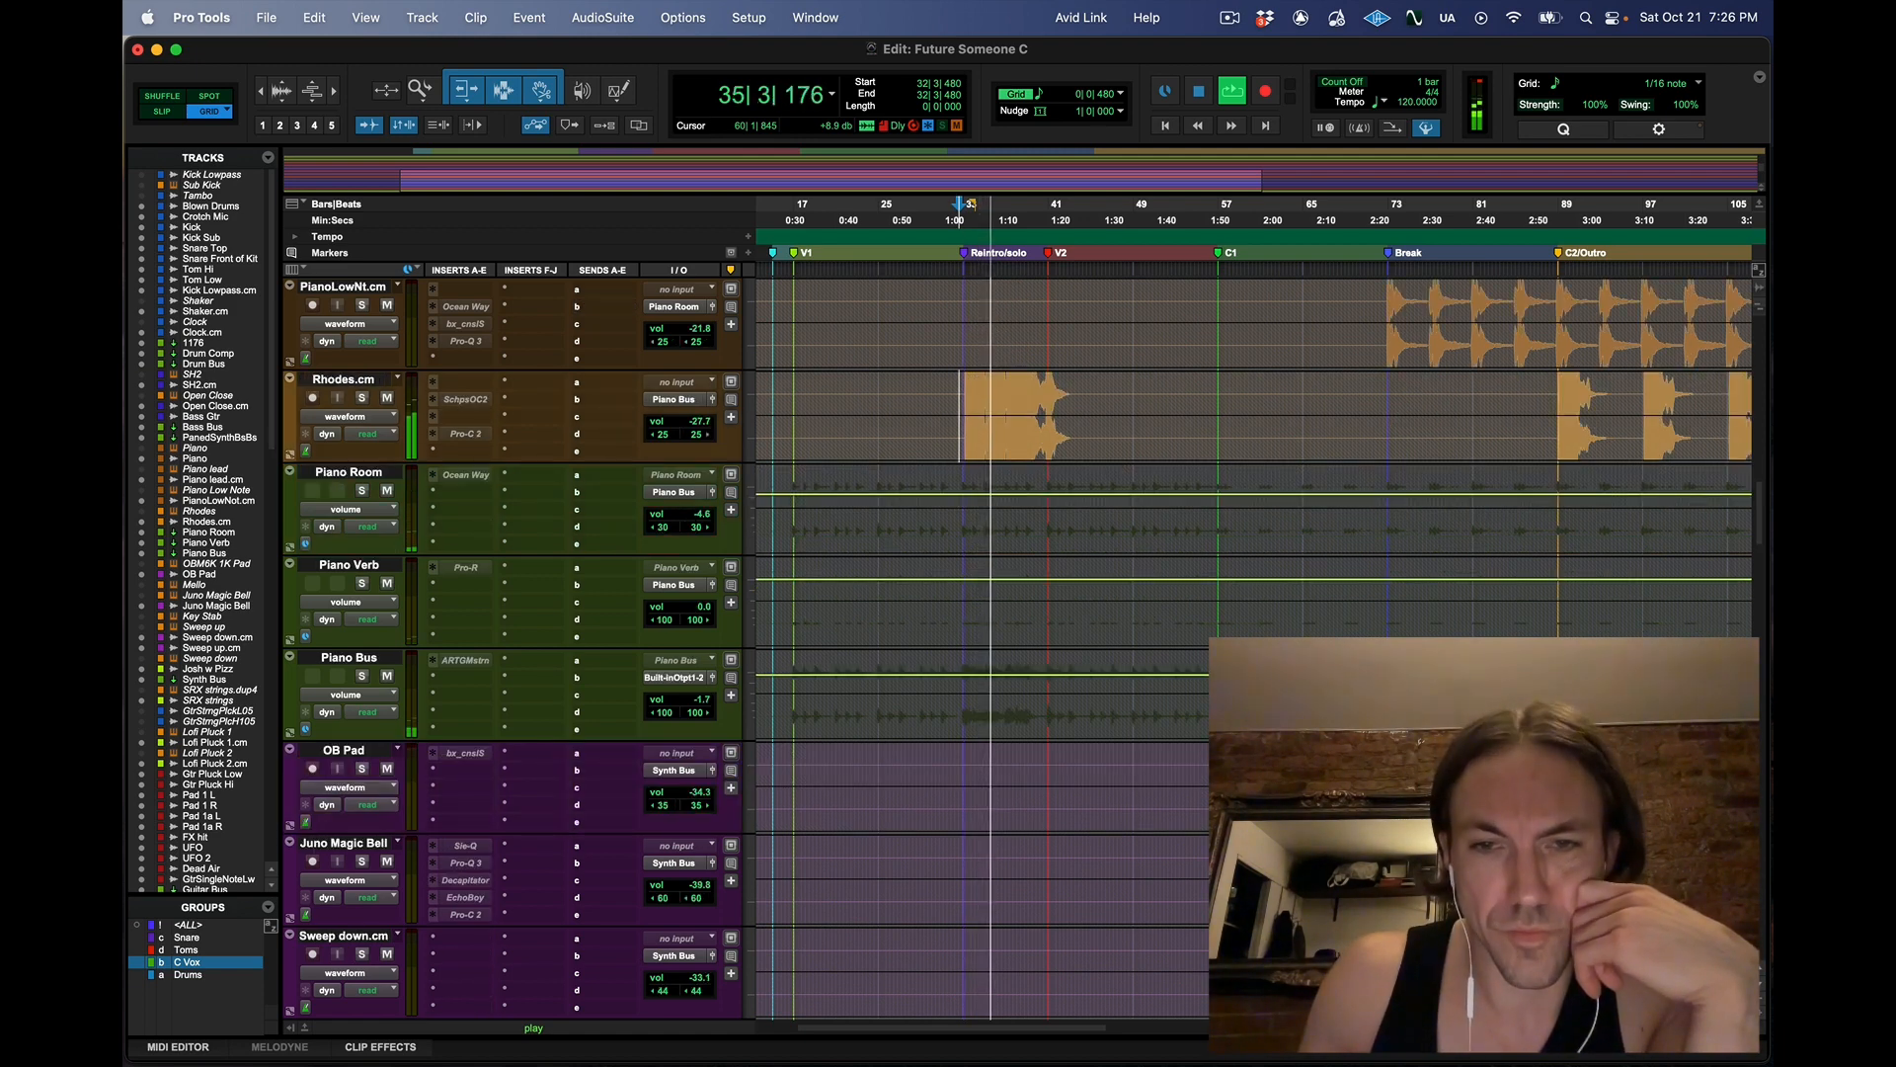
{"action": "scroll", "coordinate": [988, 593], "scroll_direction": "down", "scroll_amount": 4}
{"action": "scroll", "coordinate": [988, 593], "scroll_direction": "down", "scroll_amount": 6}
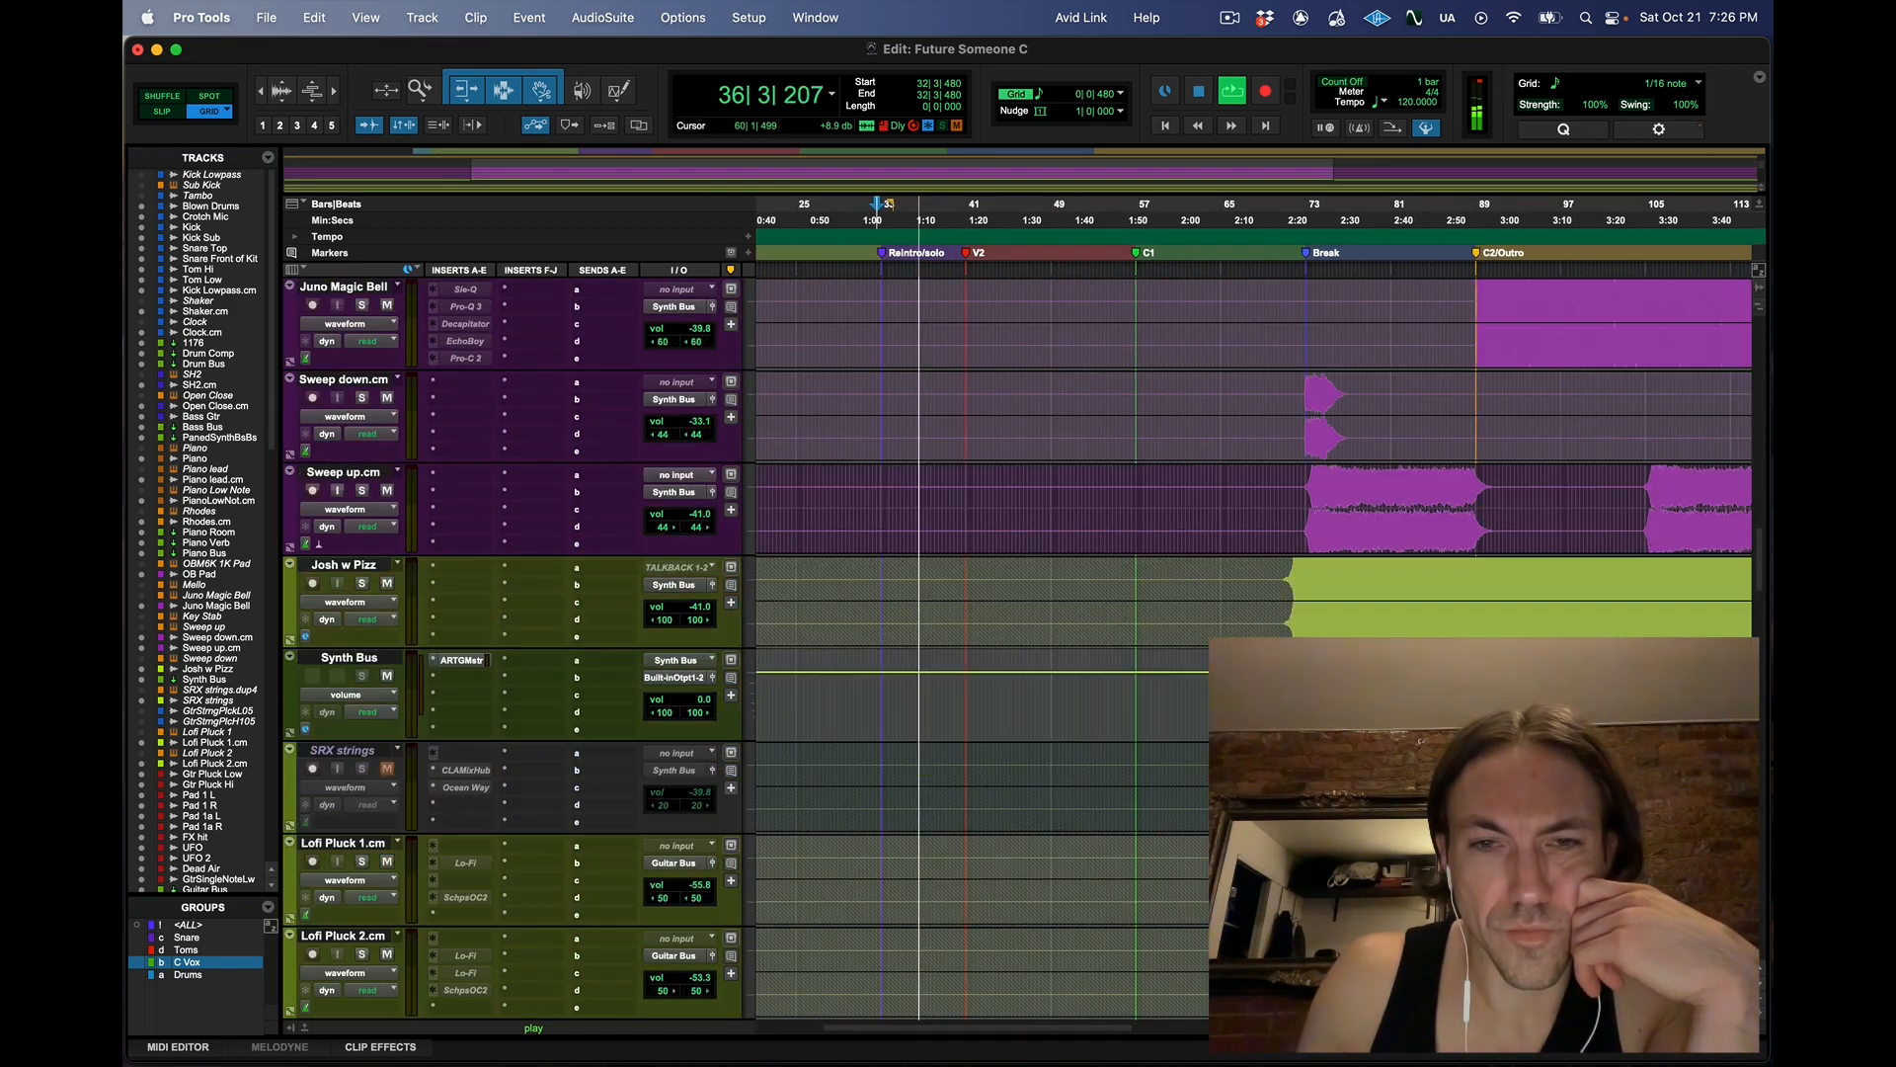
{"action": "scroll", "coordinate": [1141, 653], "scroll_direction": "down", "scroll_amount": 8}
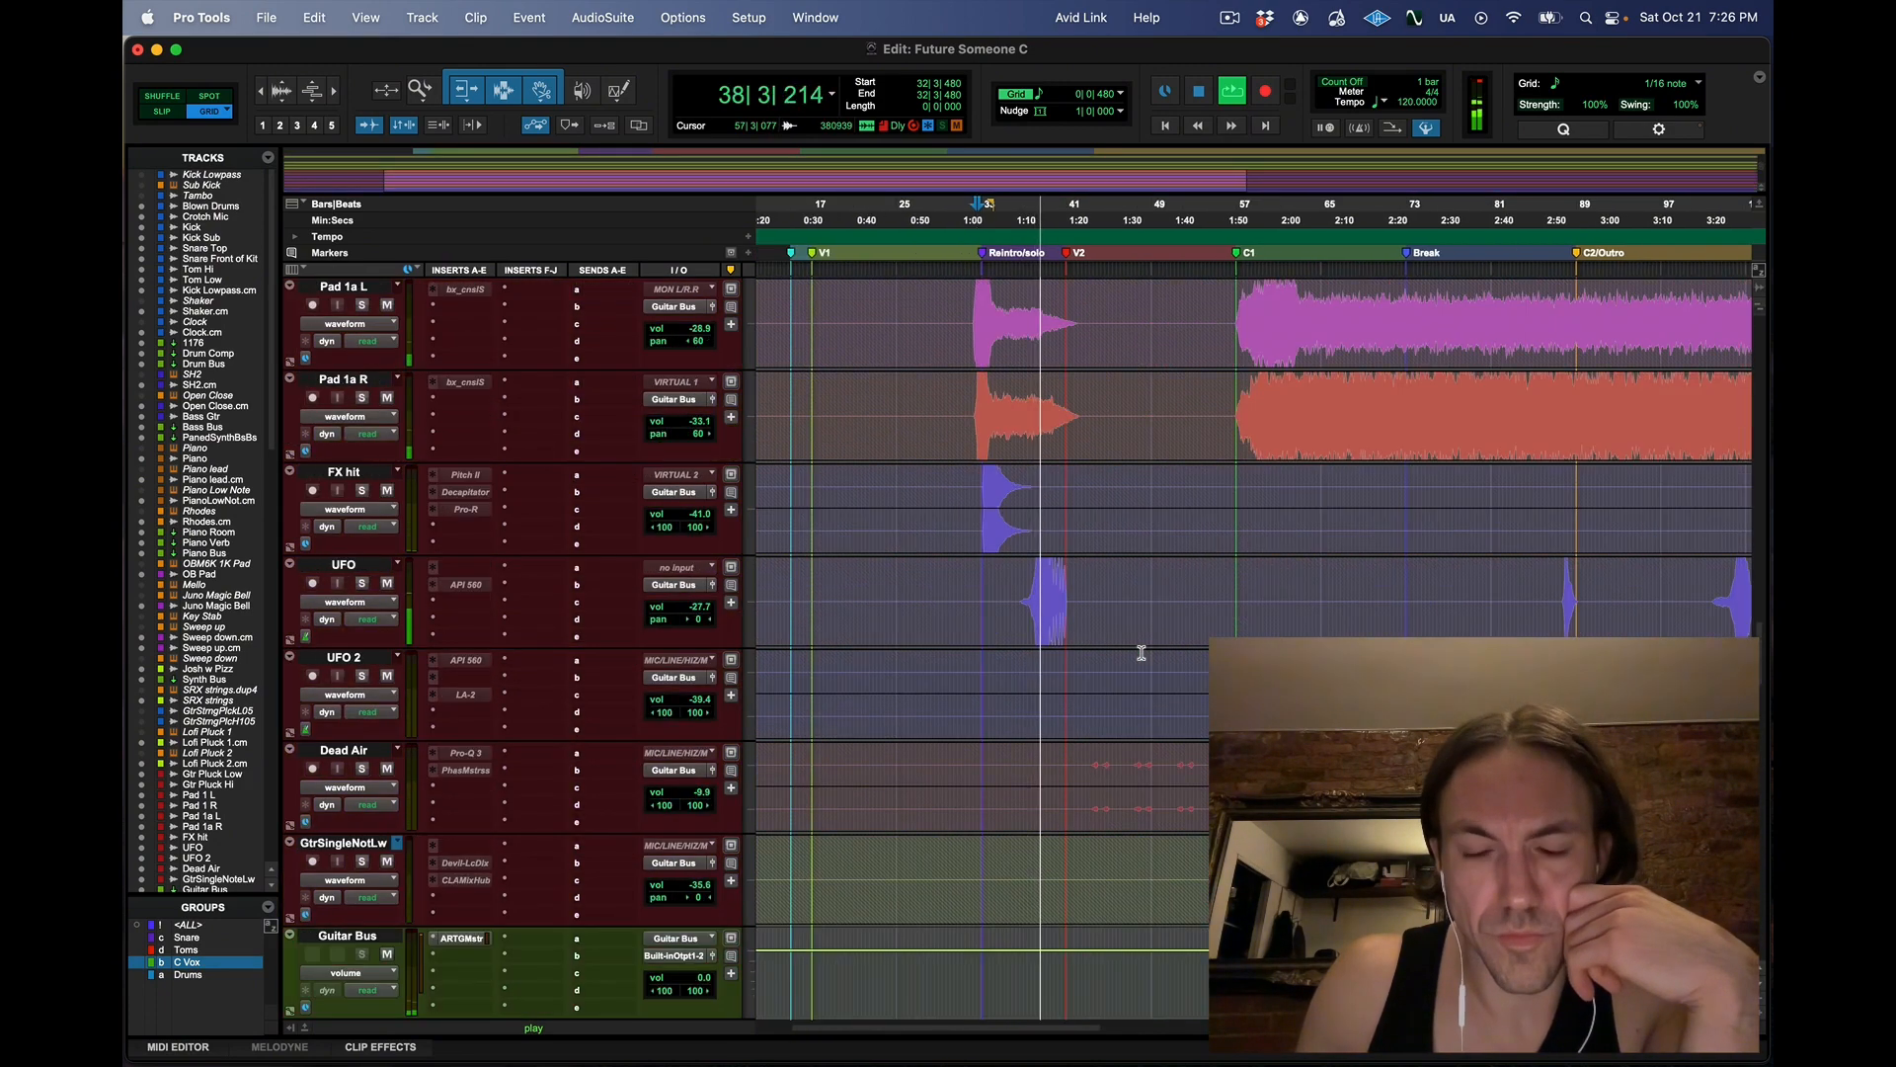
{"action": "scroll", "coordinate": [1141, 653], "scroll_direction": "down", "scroll_amount": 3}
{"action": "scroll", "coordinate": [1142, 652], "scroll_direction": "down", "scroll_amount": 2}
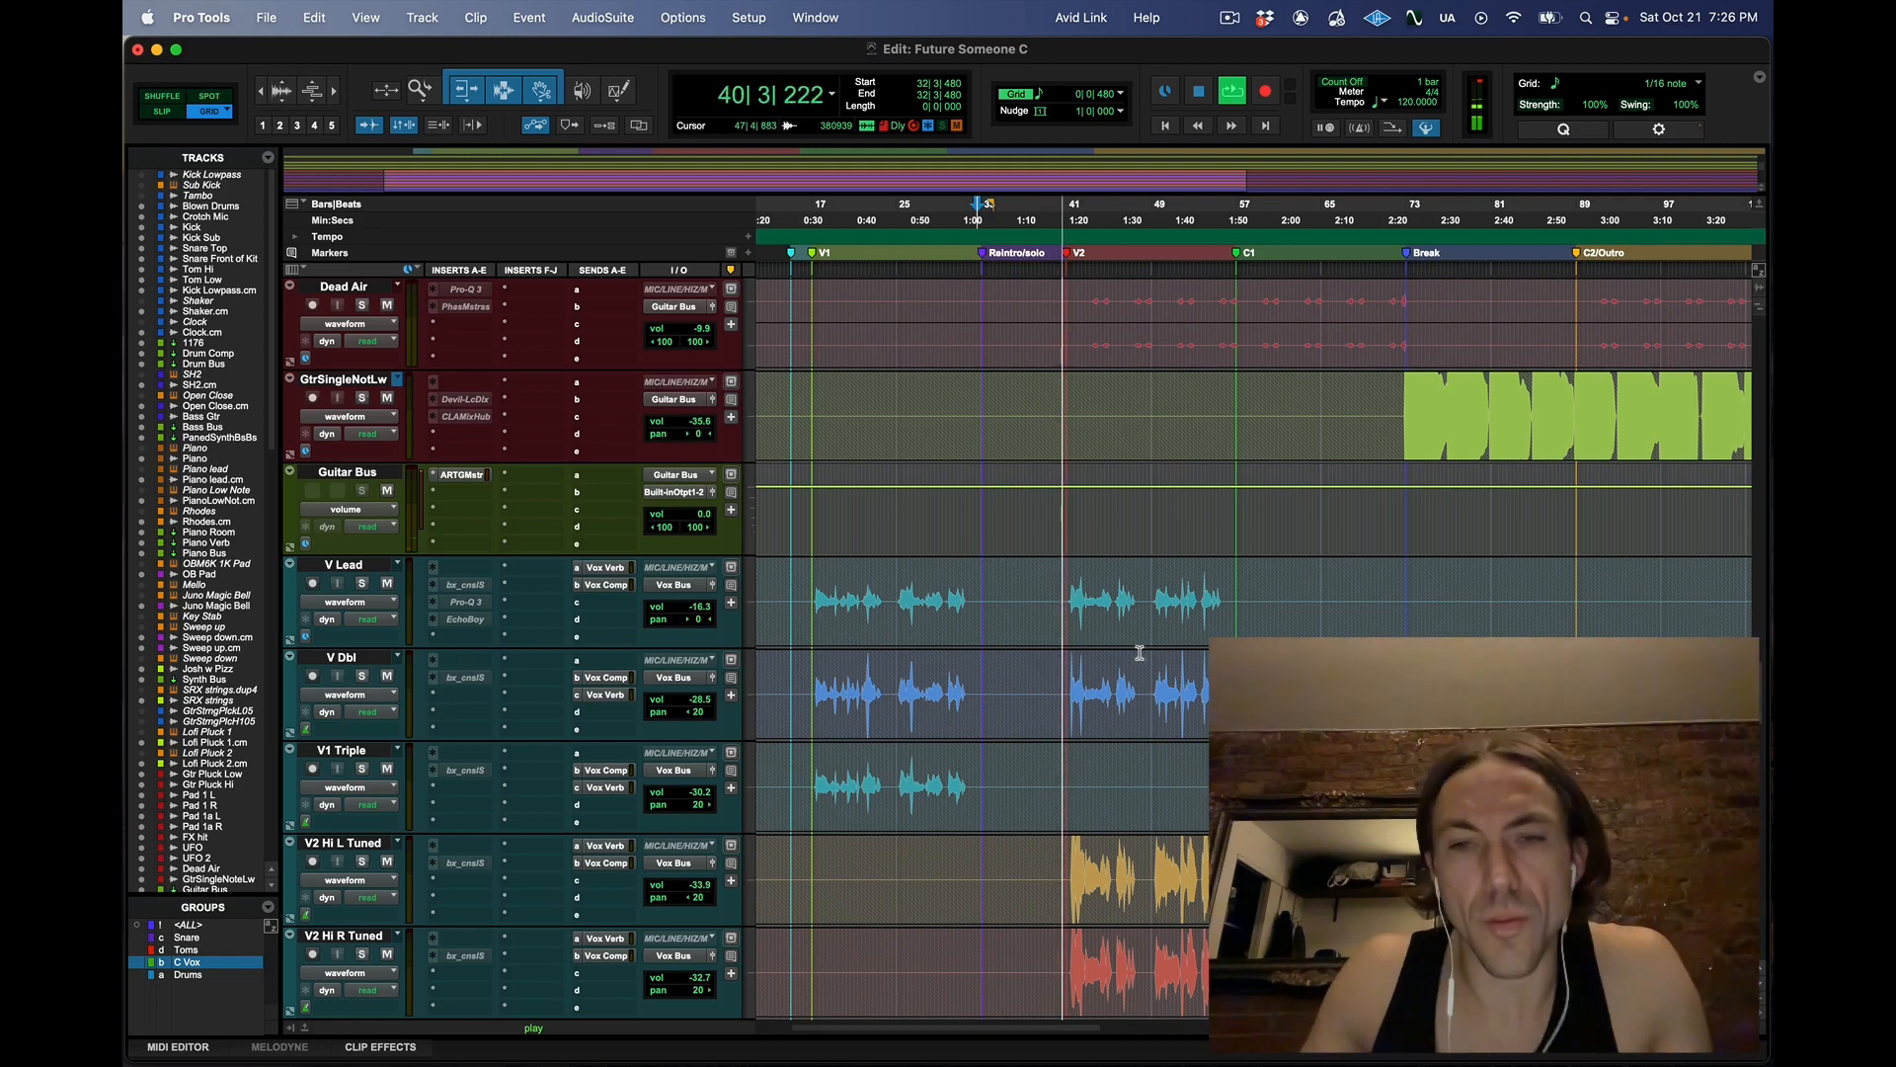
{"action": "scroll", "coordinate": [1141, 653], "scroll_direction": "up", "scroll_amount": 20}
{"action": "scroll", "coordinate": [1139, 653], "scroll_direction": "up", "scroll_amount": 15}
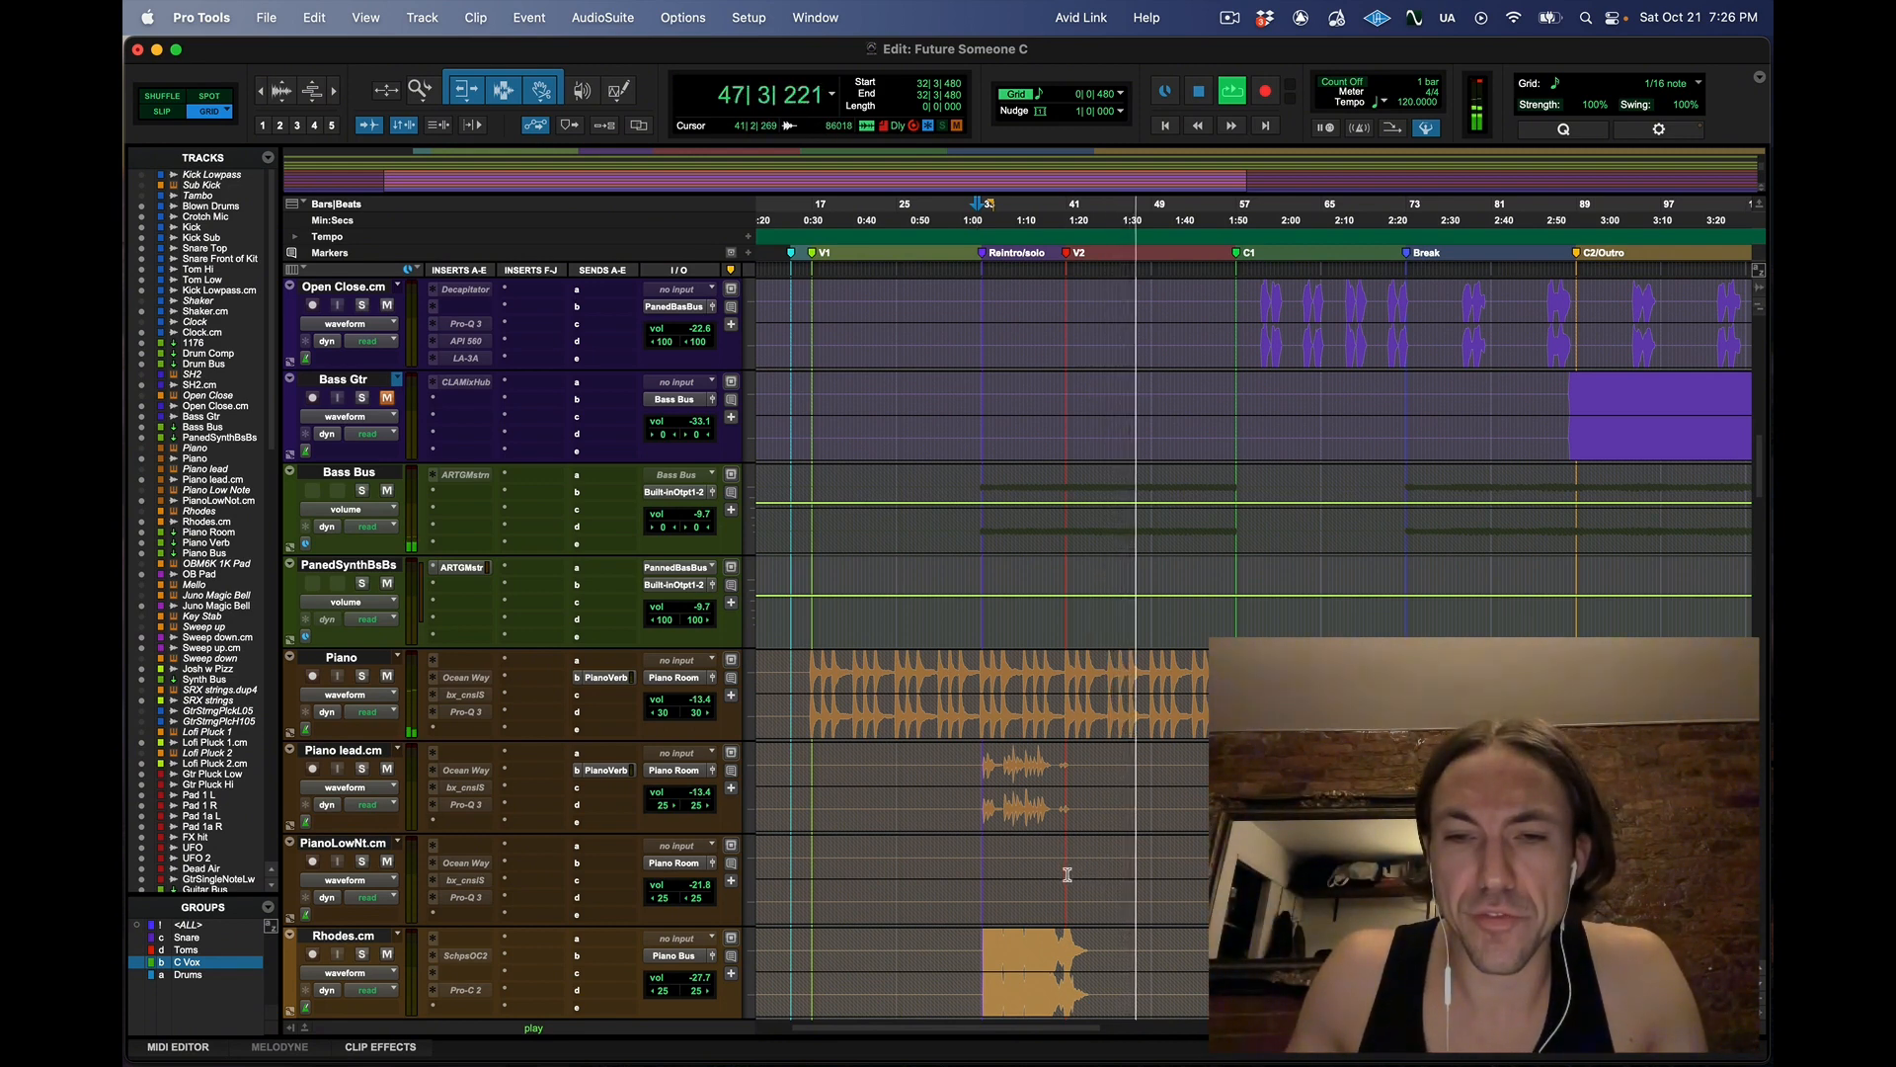
{"action": "scroll", "coordinate": [1065, 874], "scroll_direction": "down", "scroll_amount": 3}
{"action": "scroll", "coordinate": [1065, 874], "scroll_direction": "down", "scroll_amount": 5}
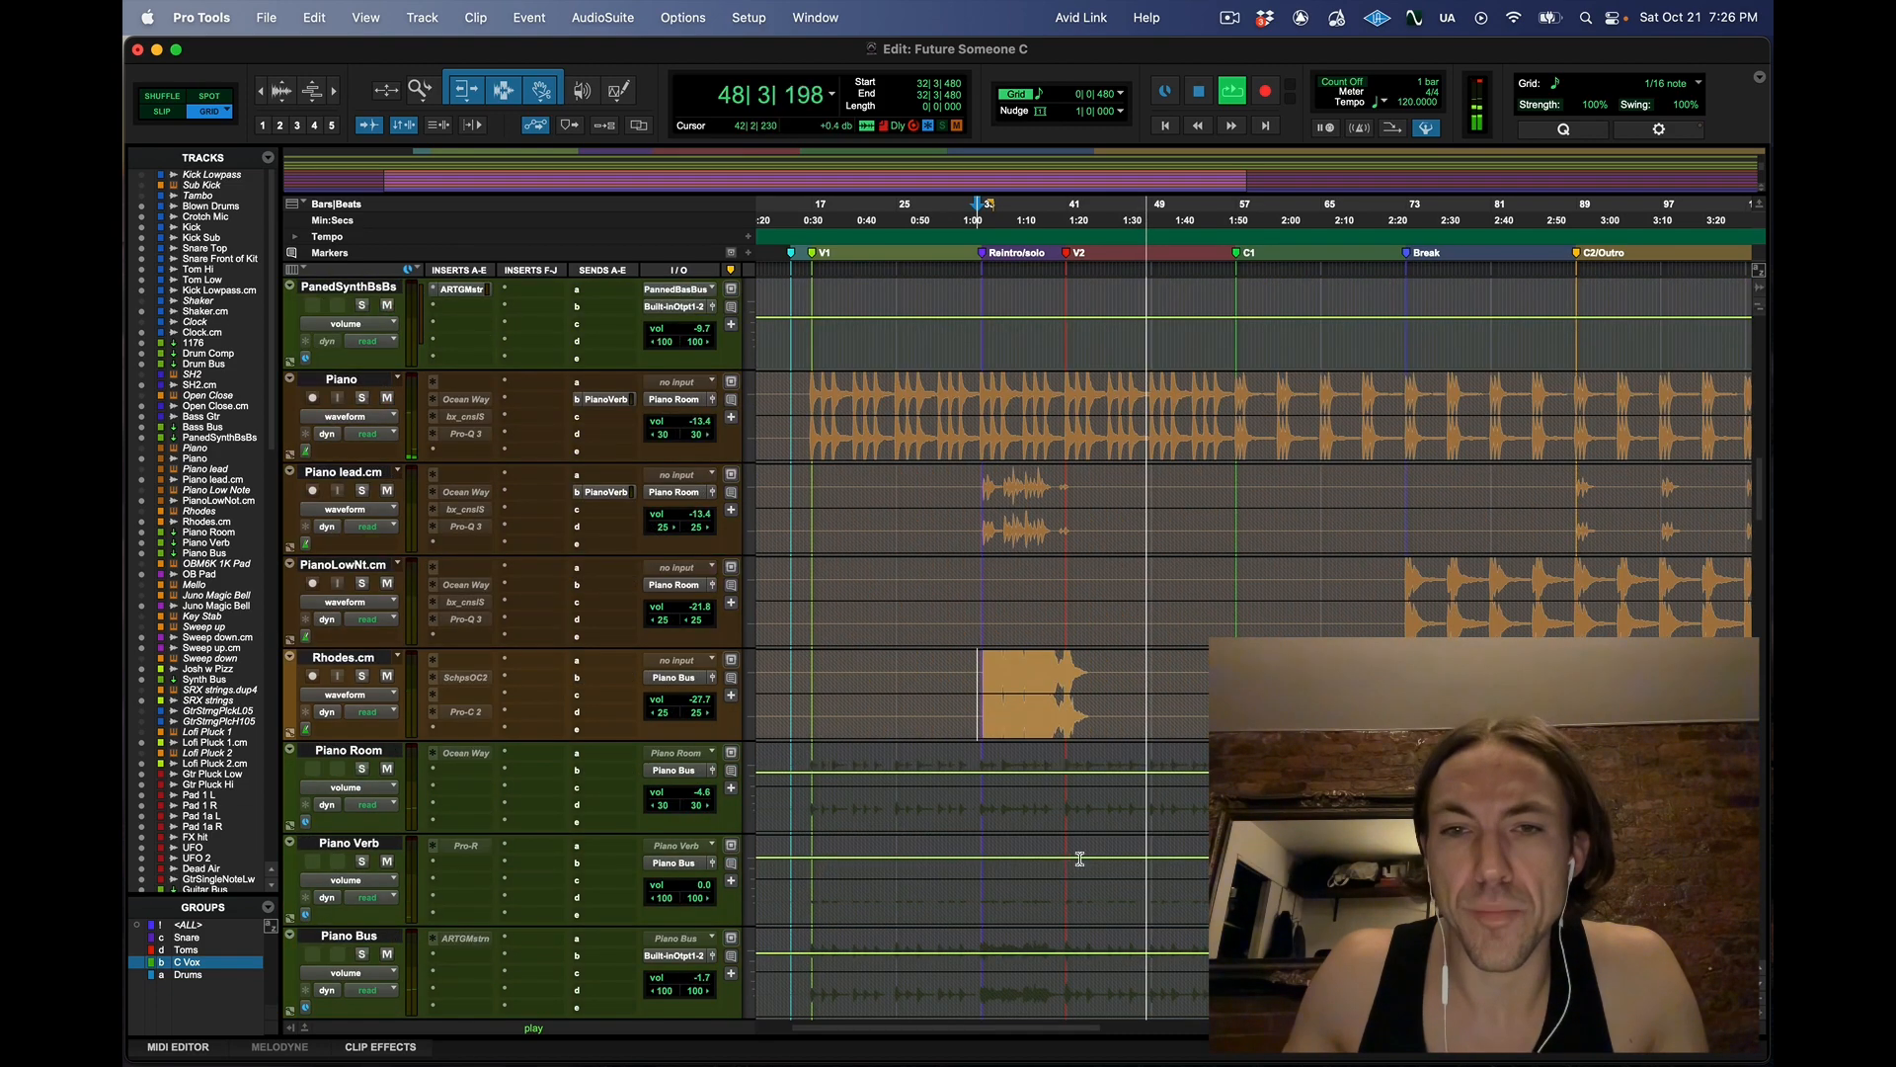
{"action": "scroll", "coordinate": [1077, 854], "scroll_direction": "right", "scroll_amount": 2}
{"action": "scroll", "coordinate": [1069, 844], "scroll_direction": "up", "scroll_amount": 10}
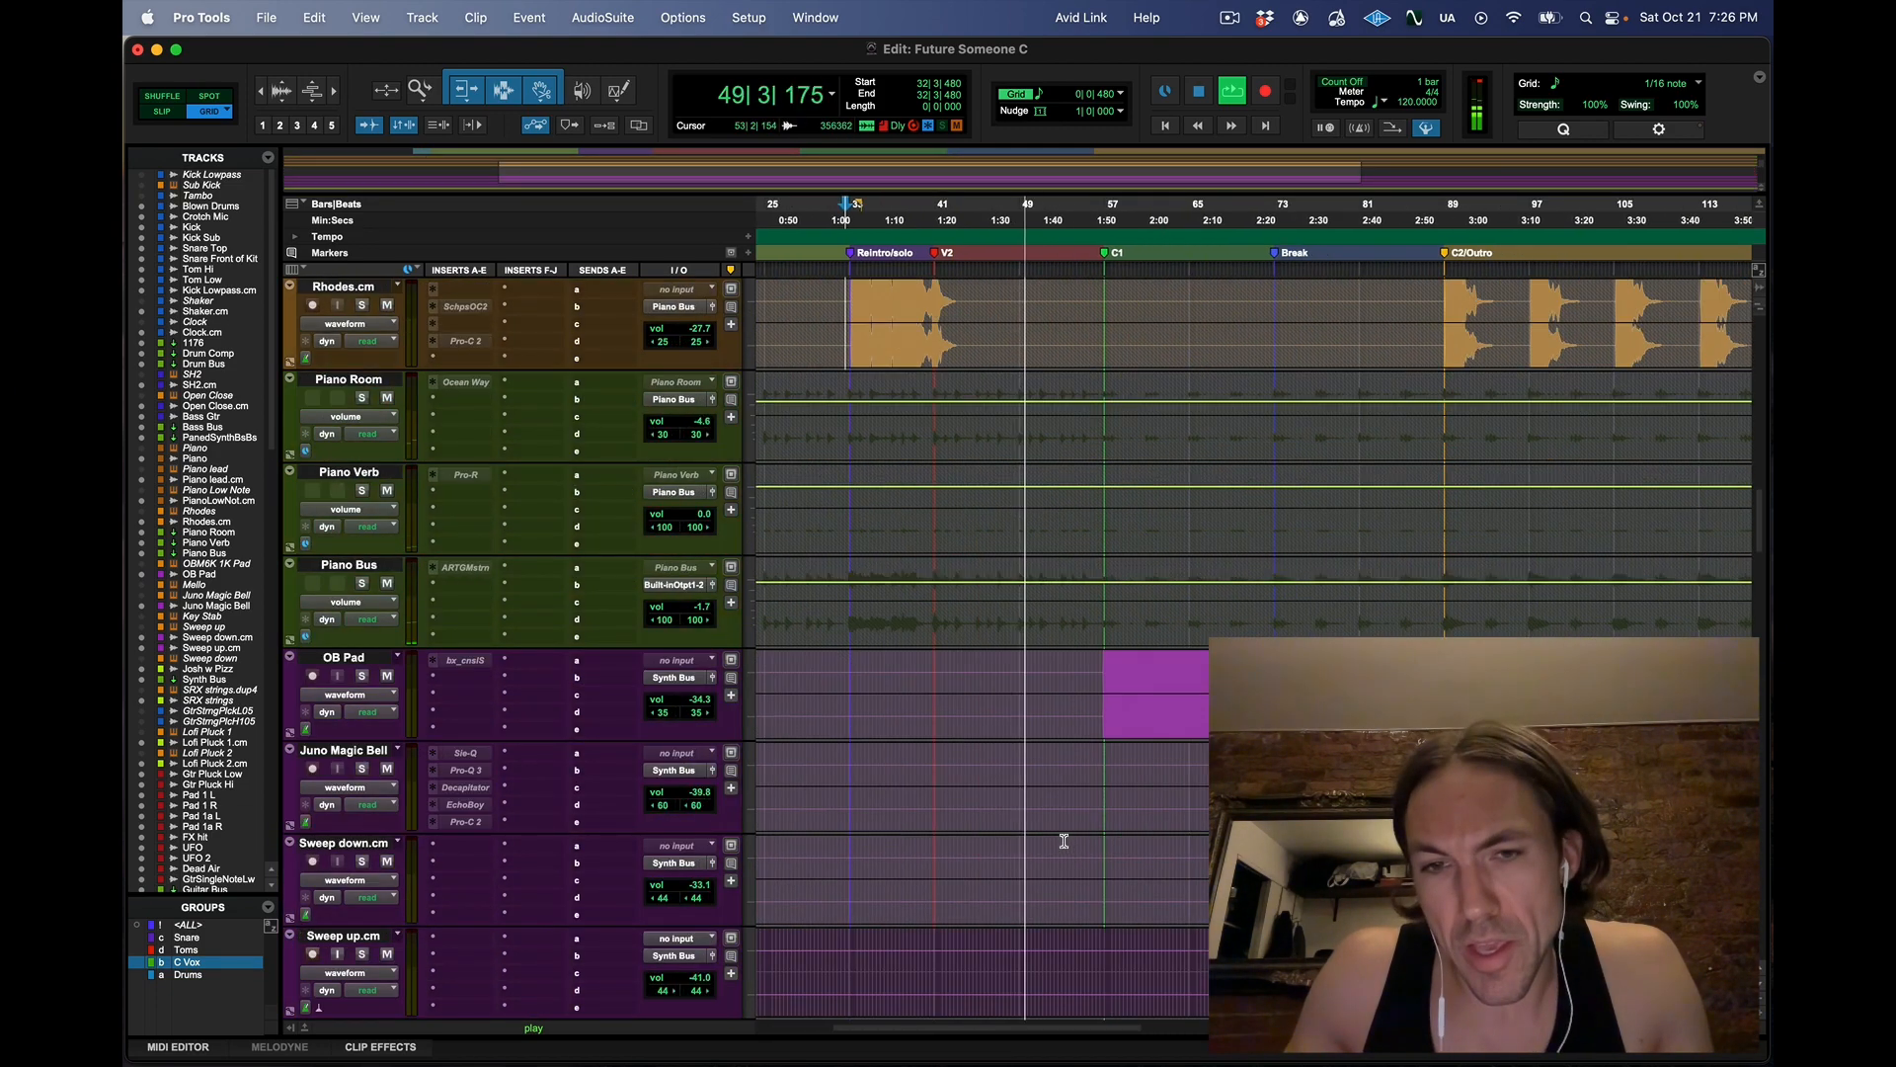
{"action": "key", "text": "space"}
Solo Shaker.cm and Drum Bus, play V2 from 42|2|000, and clear the Shaker.cm solo before stopping playback
{"action": "scroll", "coordinate": [1065, 840], "scroll_direction": "up", "scroll_amount": 8}
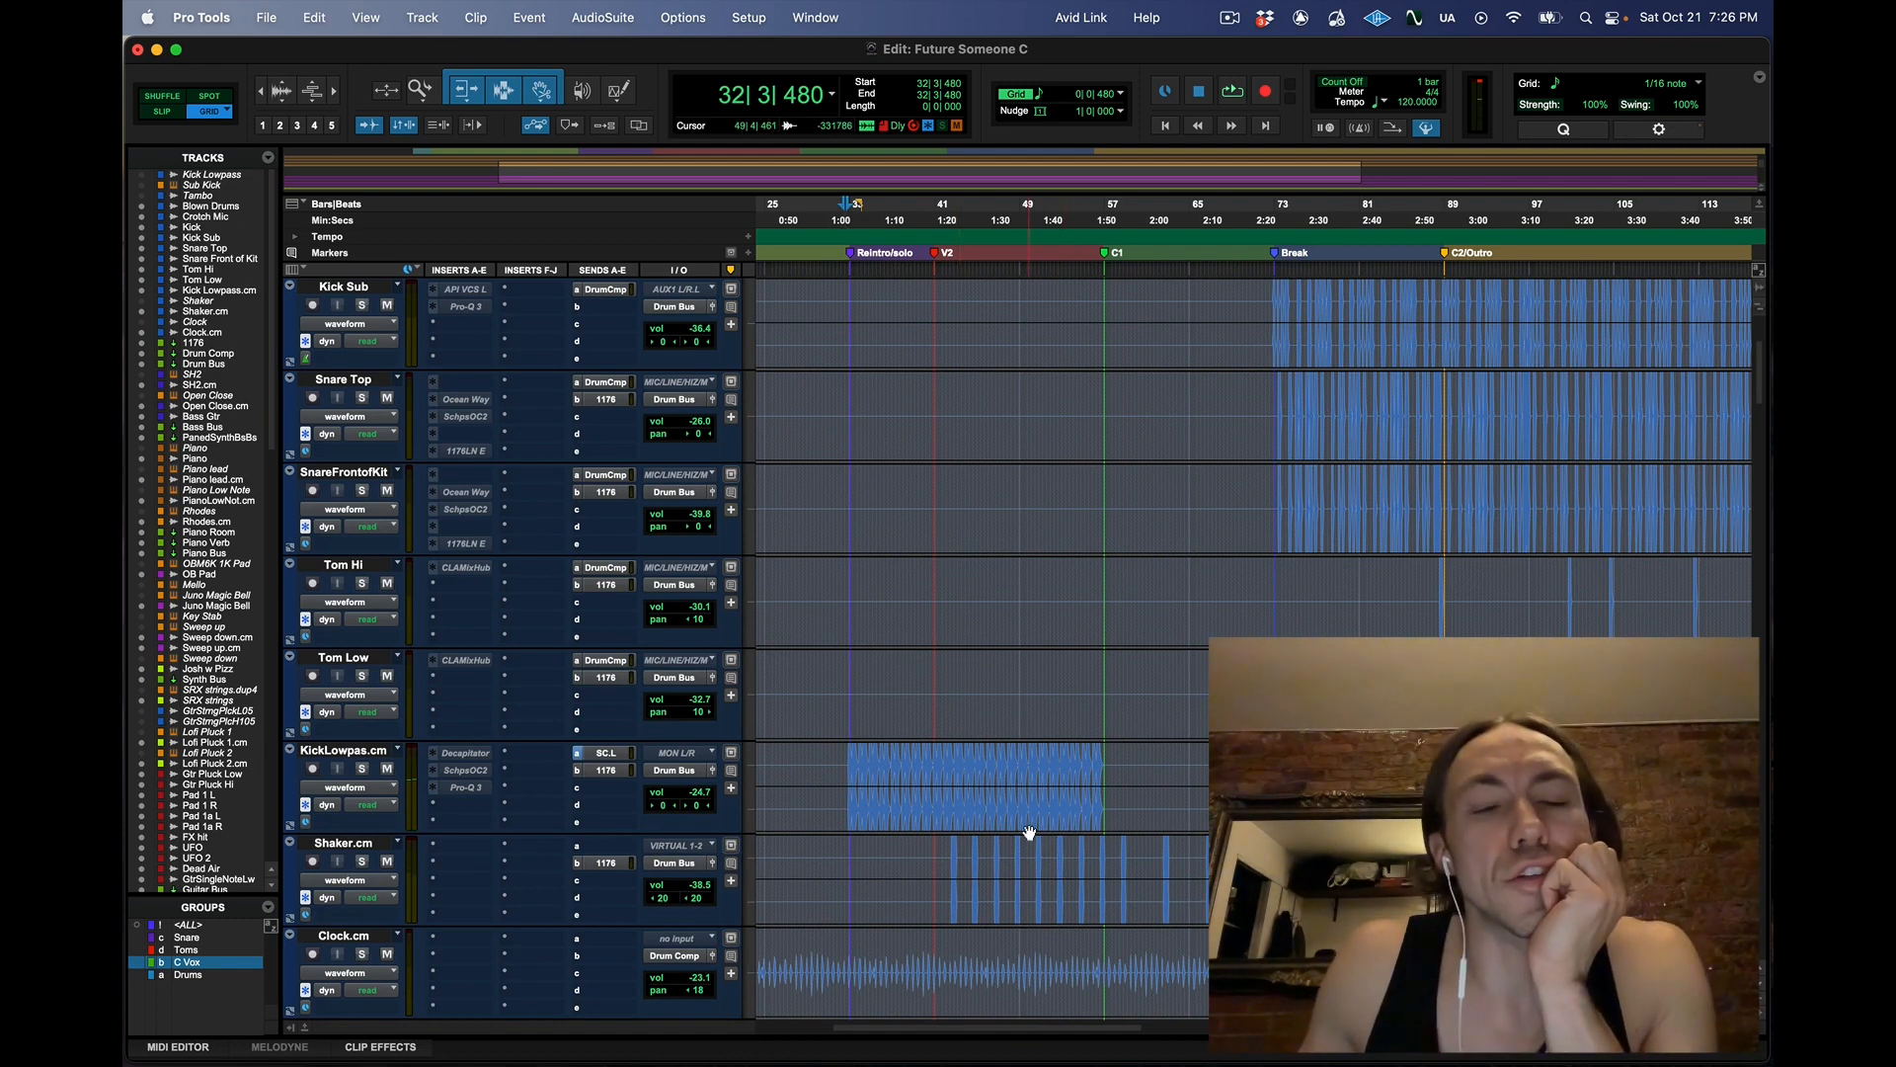
{"action": "scroll", "coordinate": [923, 839], "scroll_direction": "down", "scroll_amount": 1}
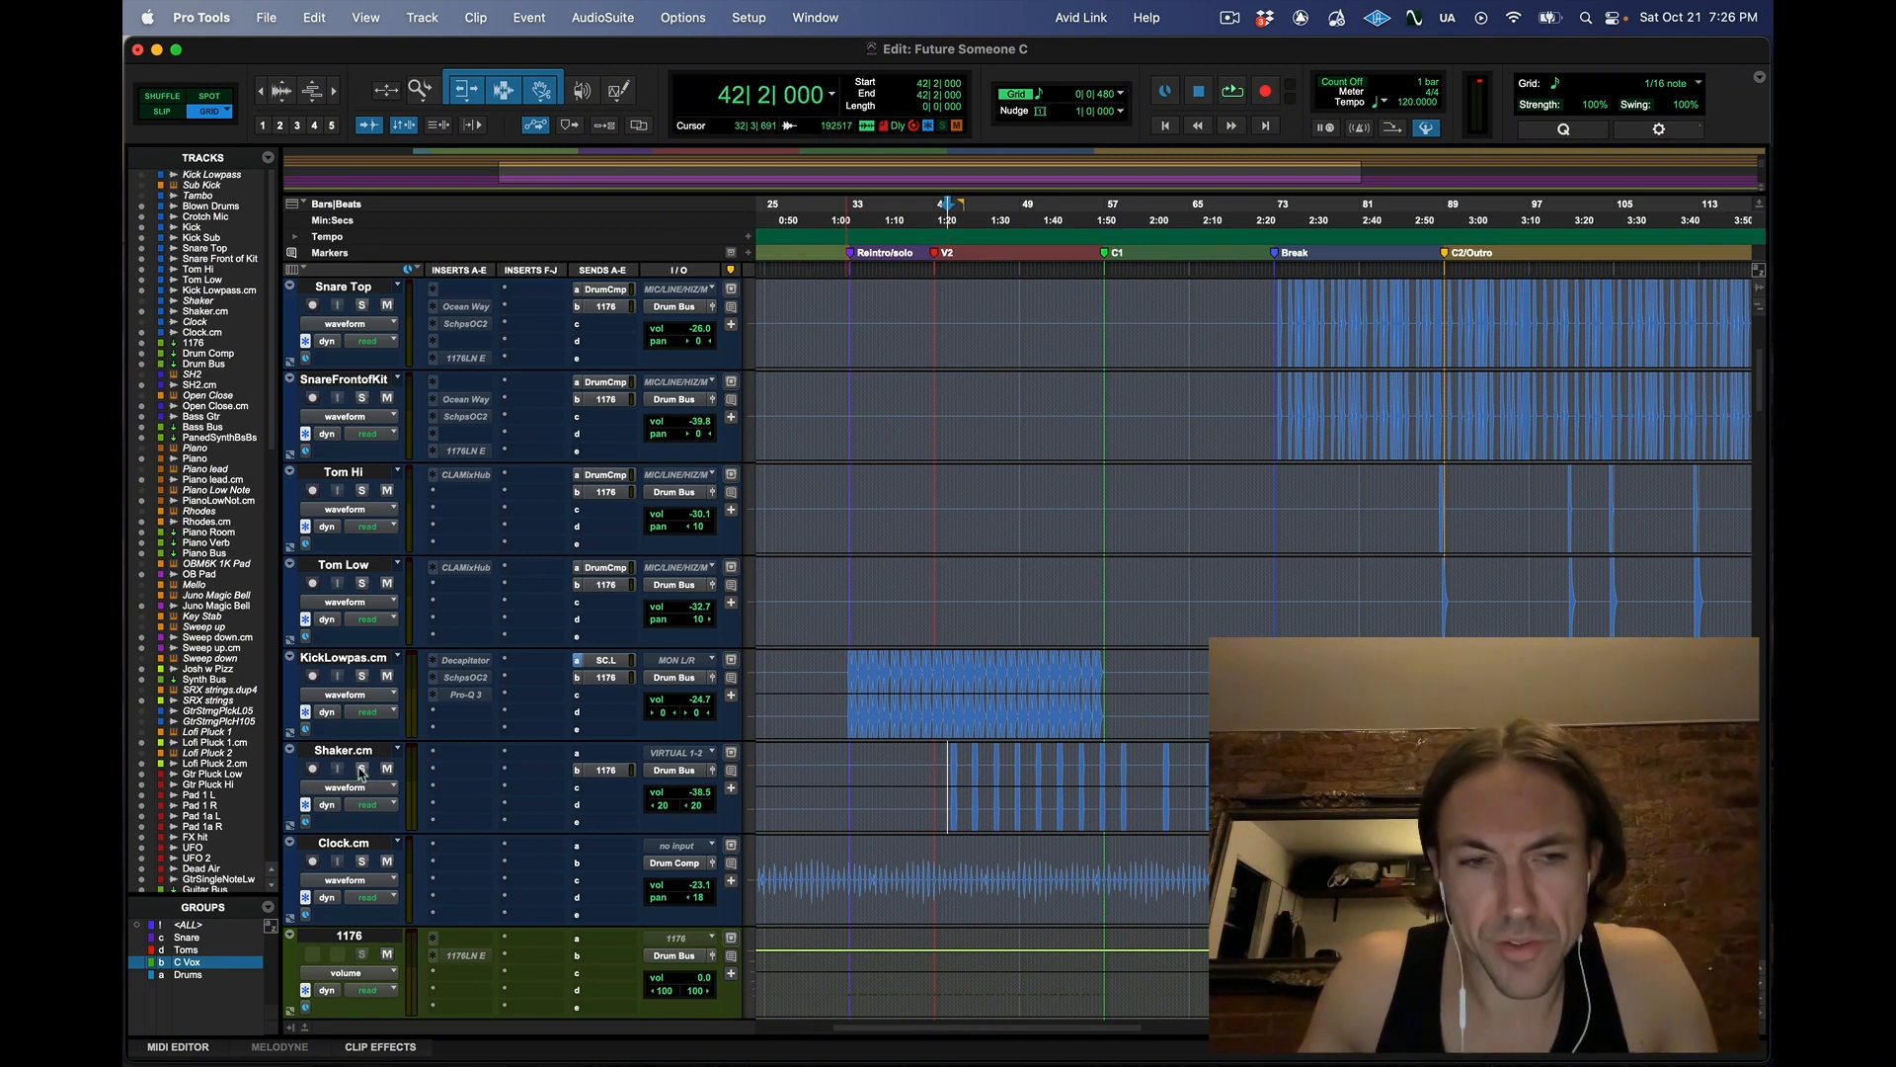
{"action": "scroll", "coordinate": [457, 892], "scroll_direction": "down", "scroll_amount": 3}
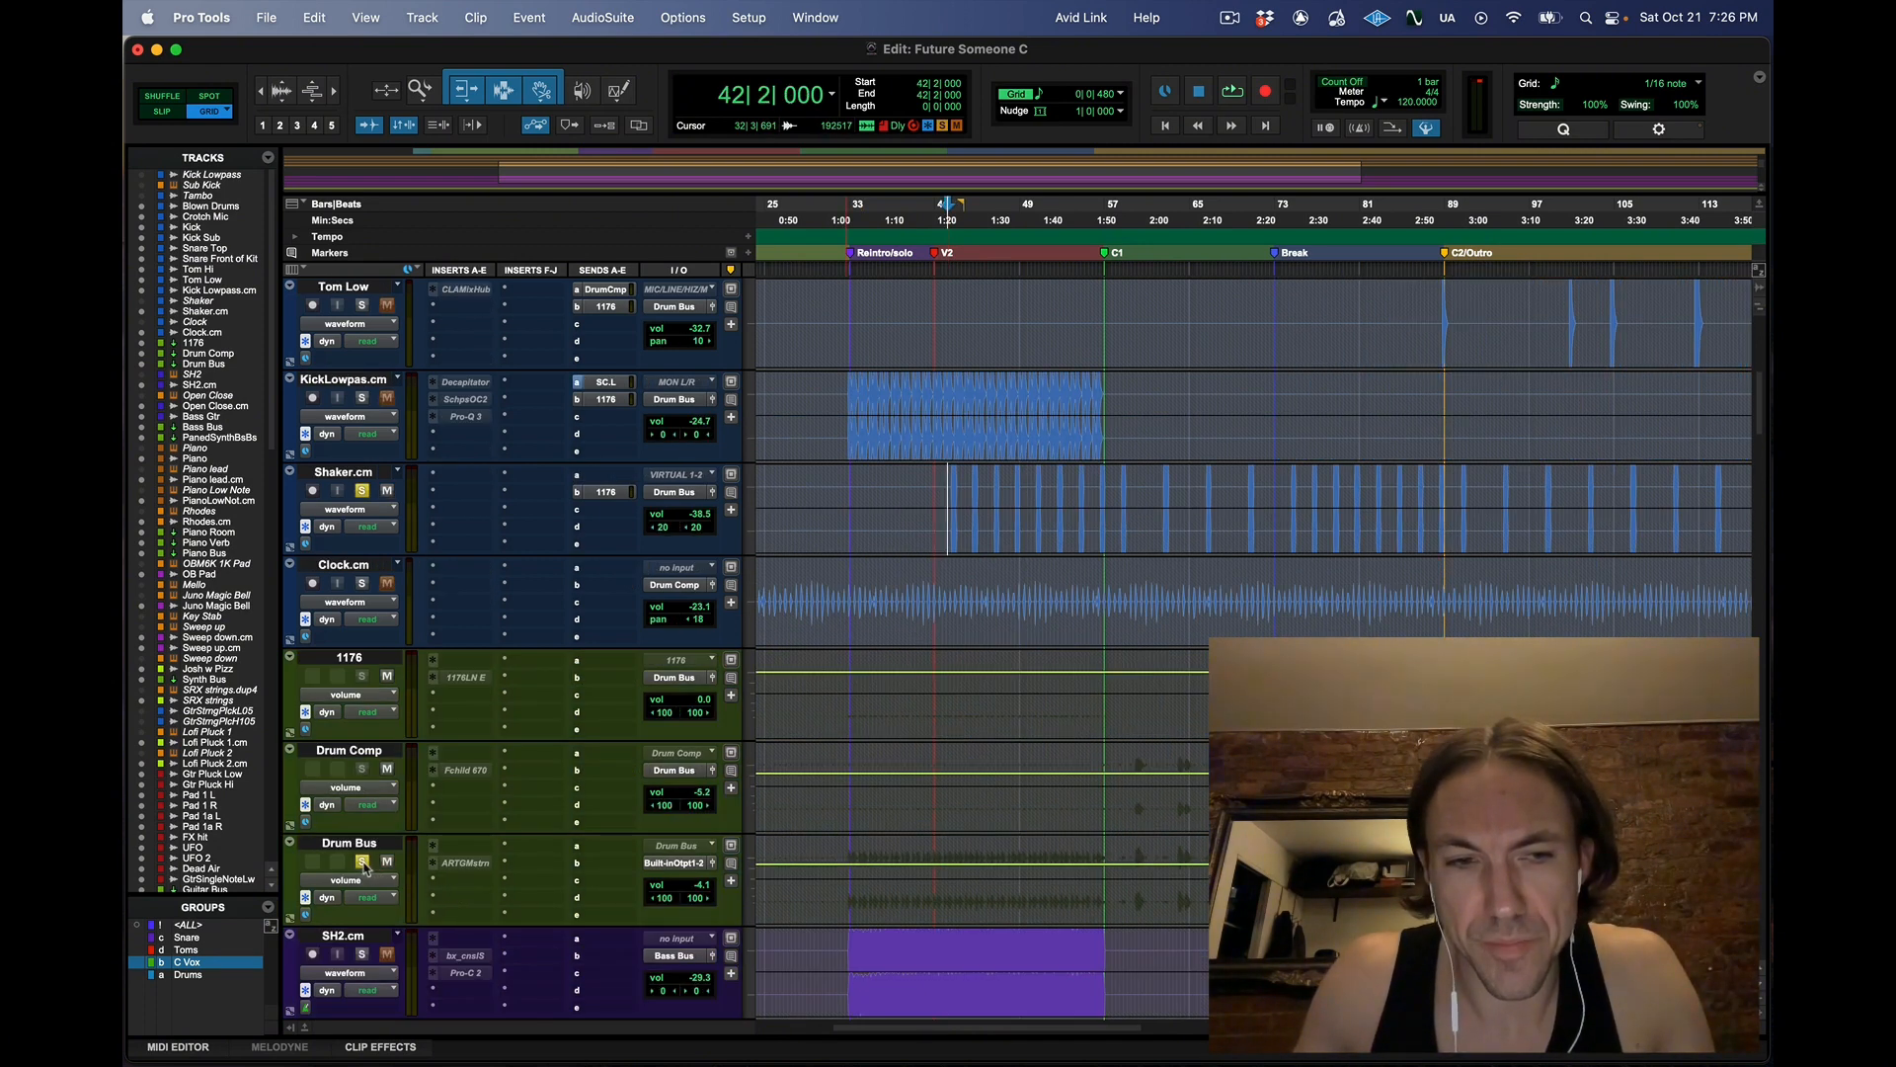
{"action": "key", "text": "space"}
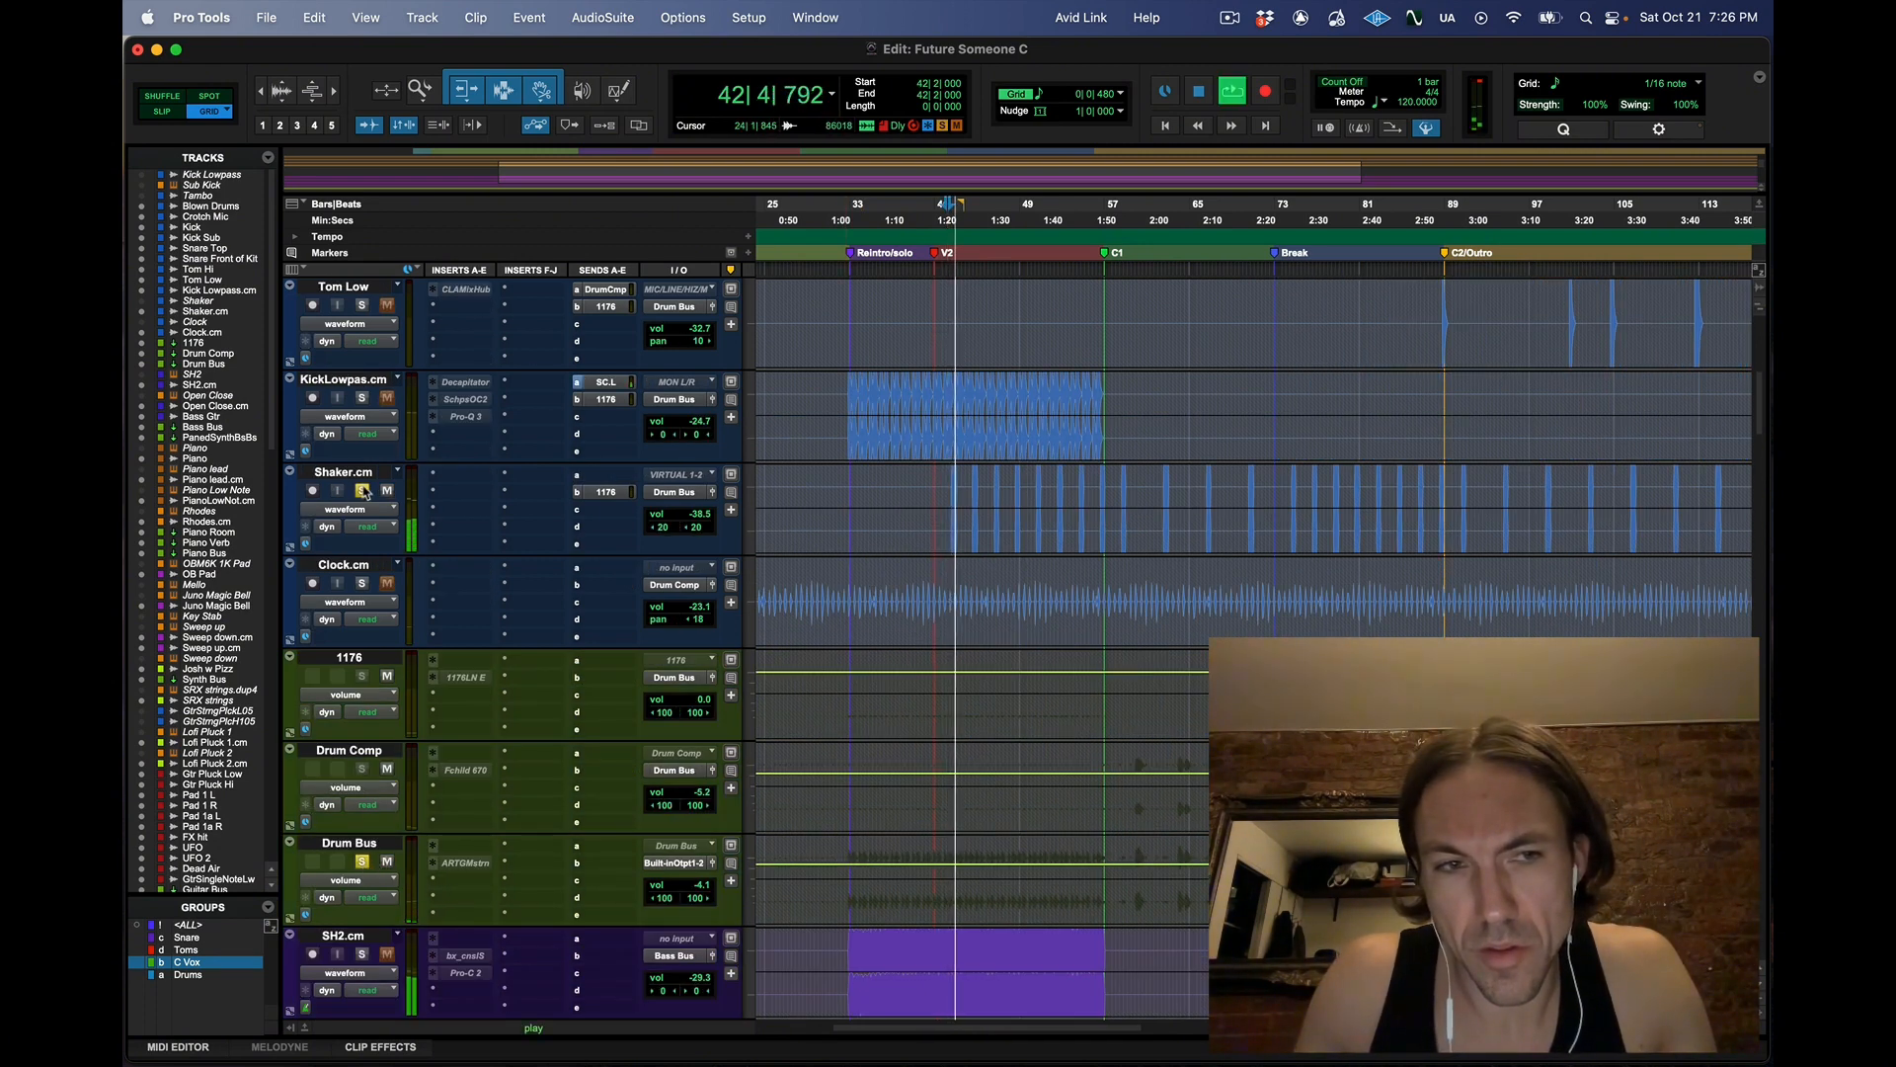
{"action": "left_click", "coordinate": [362, 491]}
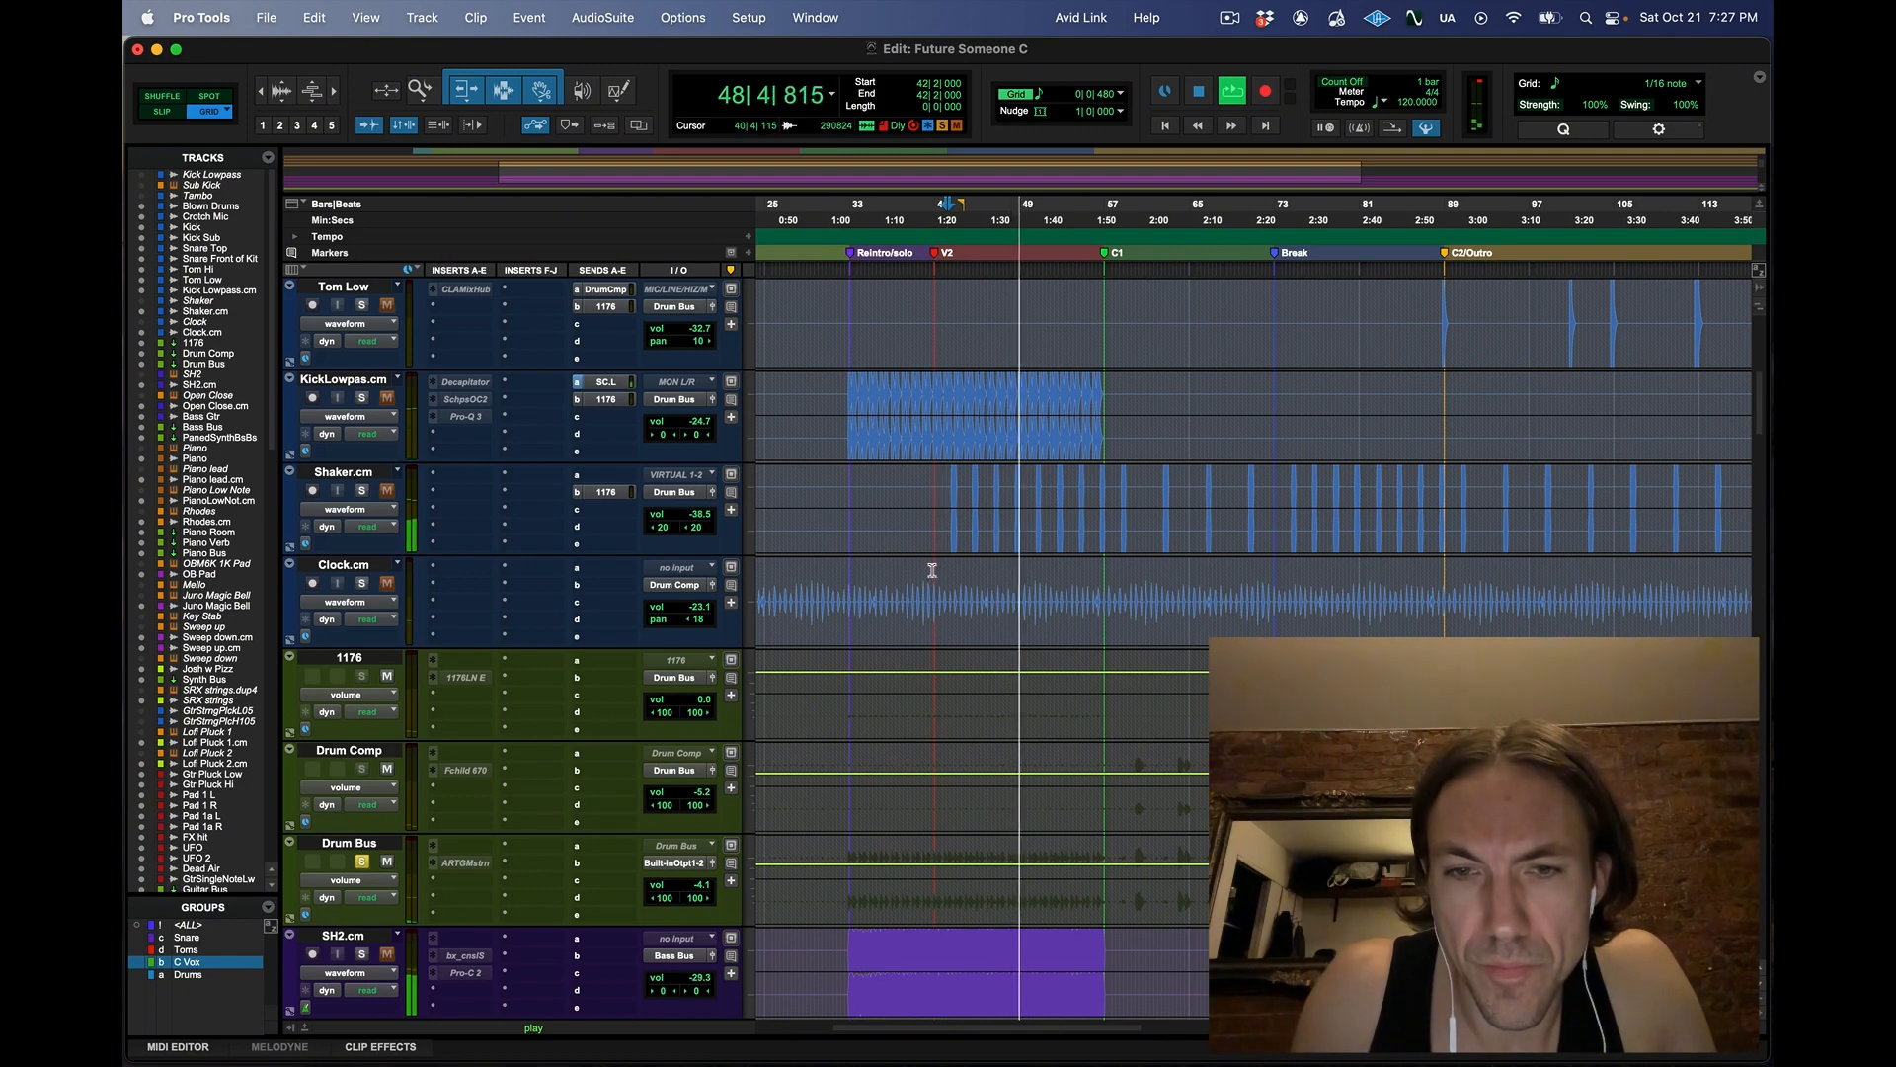
{"action": "scroll", "coordinate": [932, 570], "scroll_direction": "down", "scroll_amount": 3}
{"action": "key", "text": "space"}
Solo the Dead Air track and play it with the other soloed tracks from 43|2|000 in V2
{"action": "scroll", "coordinate": [359, 503], "scroll_direction": "up", "scroll_amount": 5}
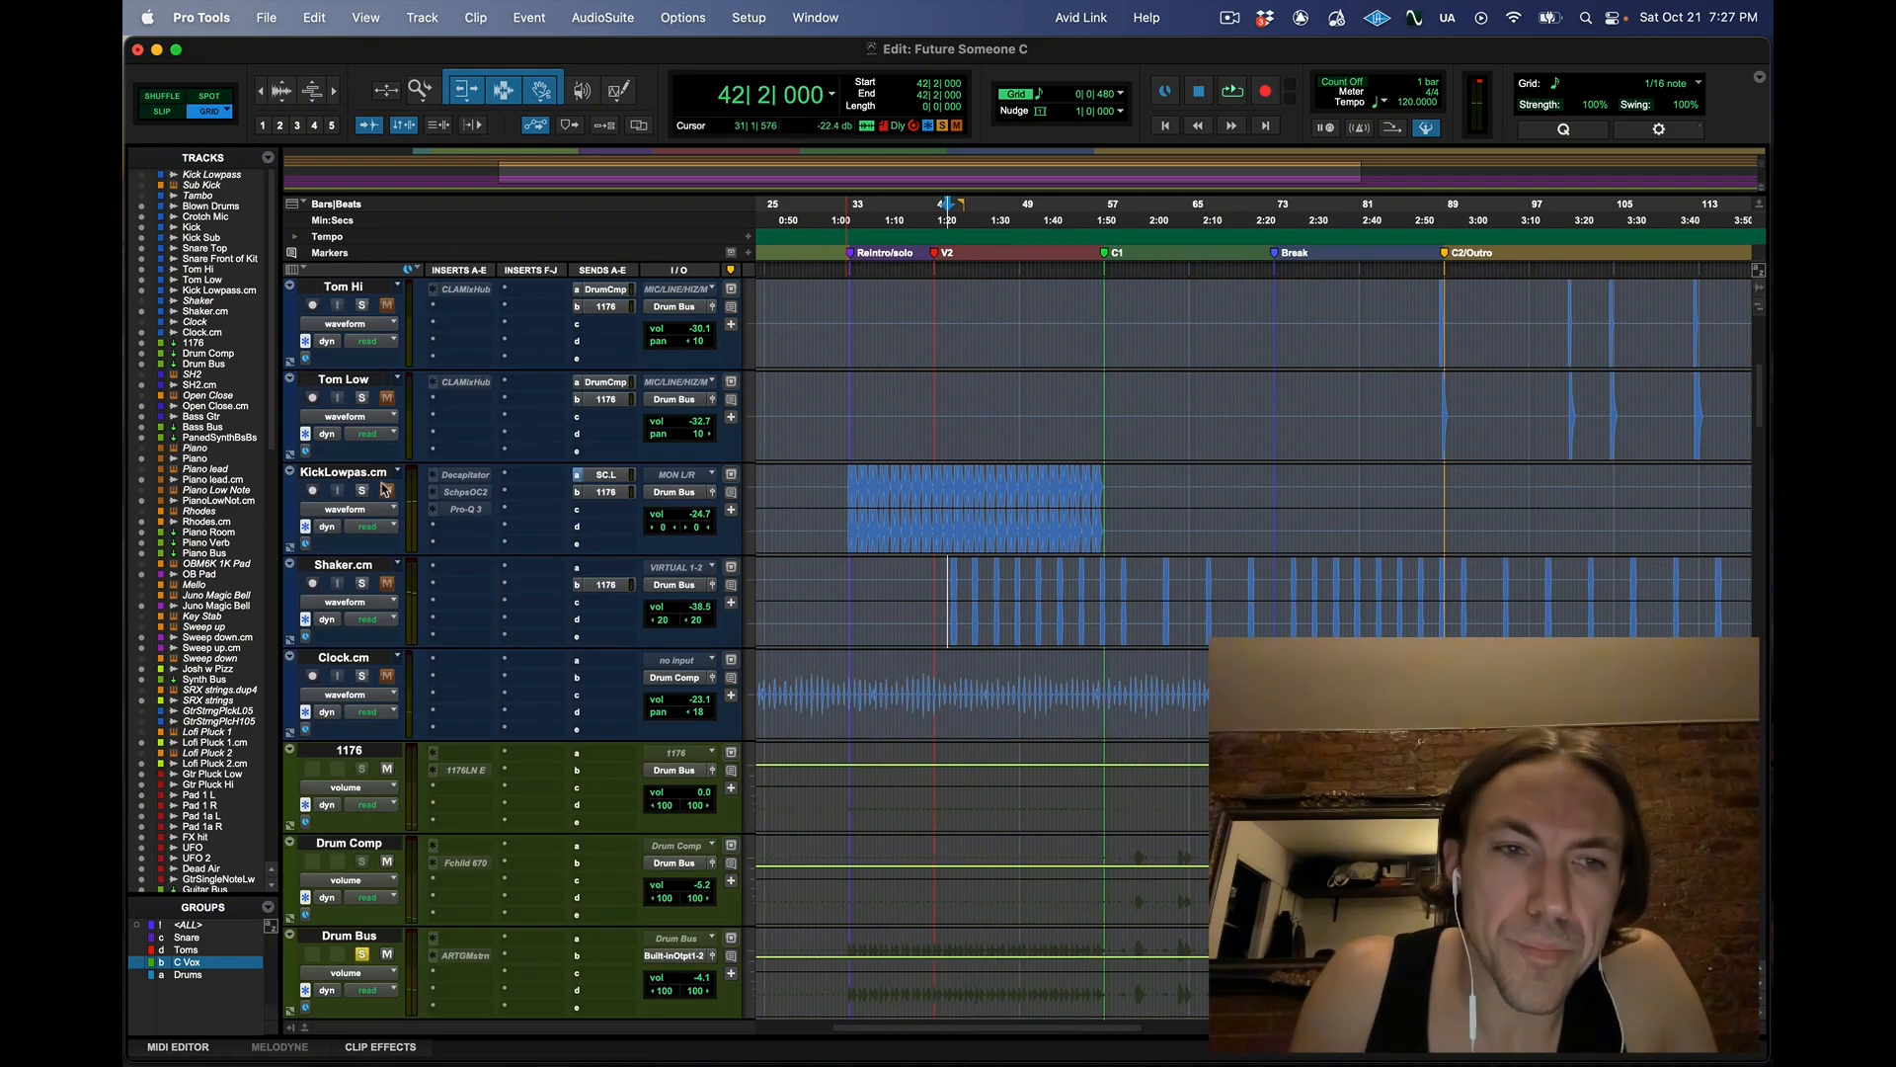
{"action": "scroll", "coordinate": [415, 773], "scroll_direction": "down", "scroll_amount": 15}
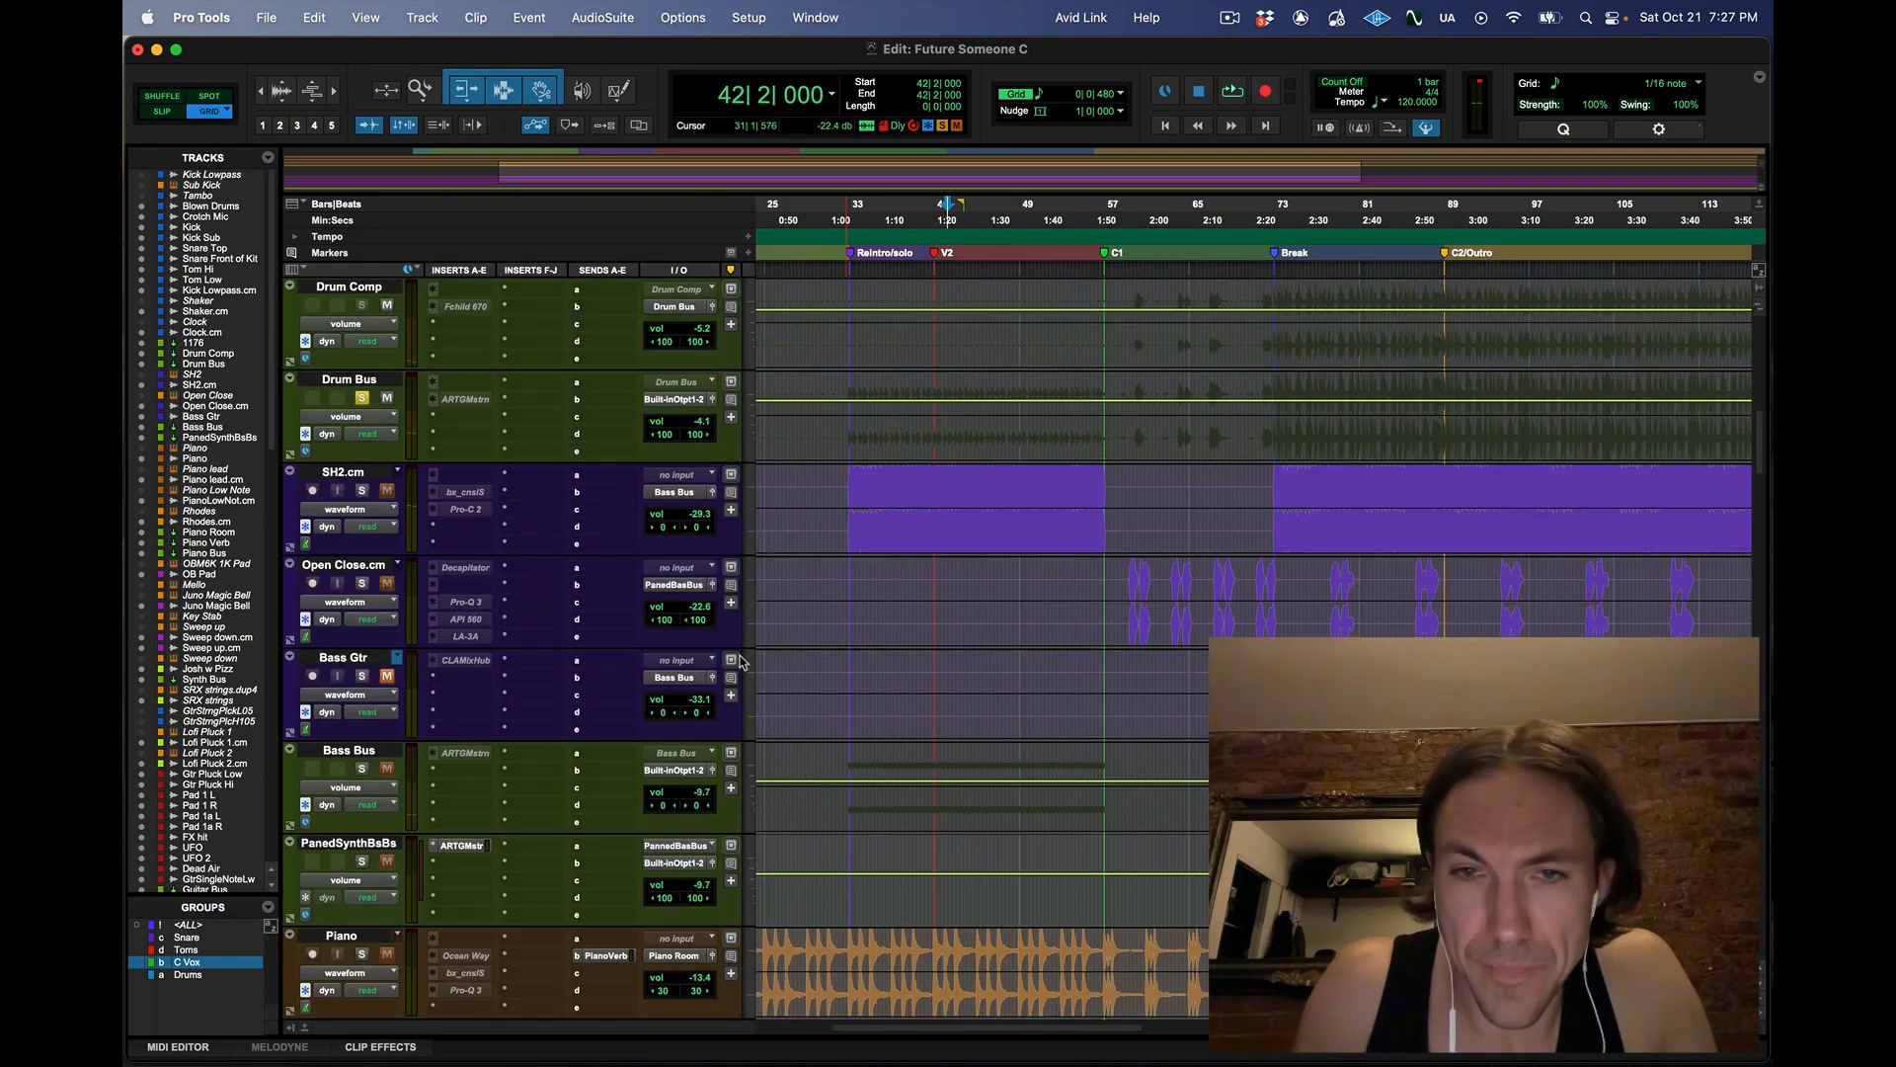
{"action": "scroll", "coordinate": [979, 478], "scroll_direction": "down", "scroll_amount": 20}
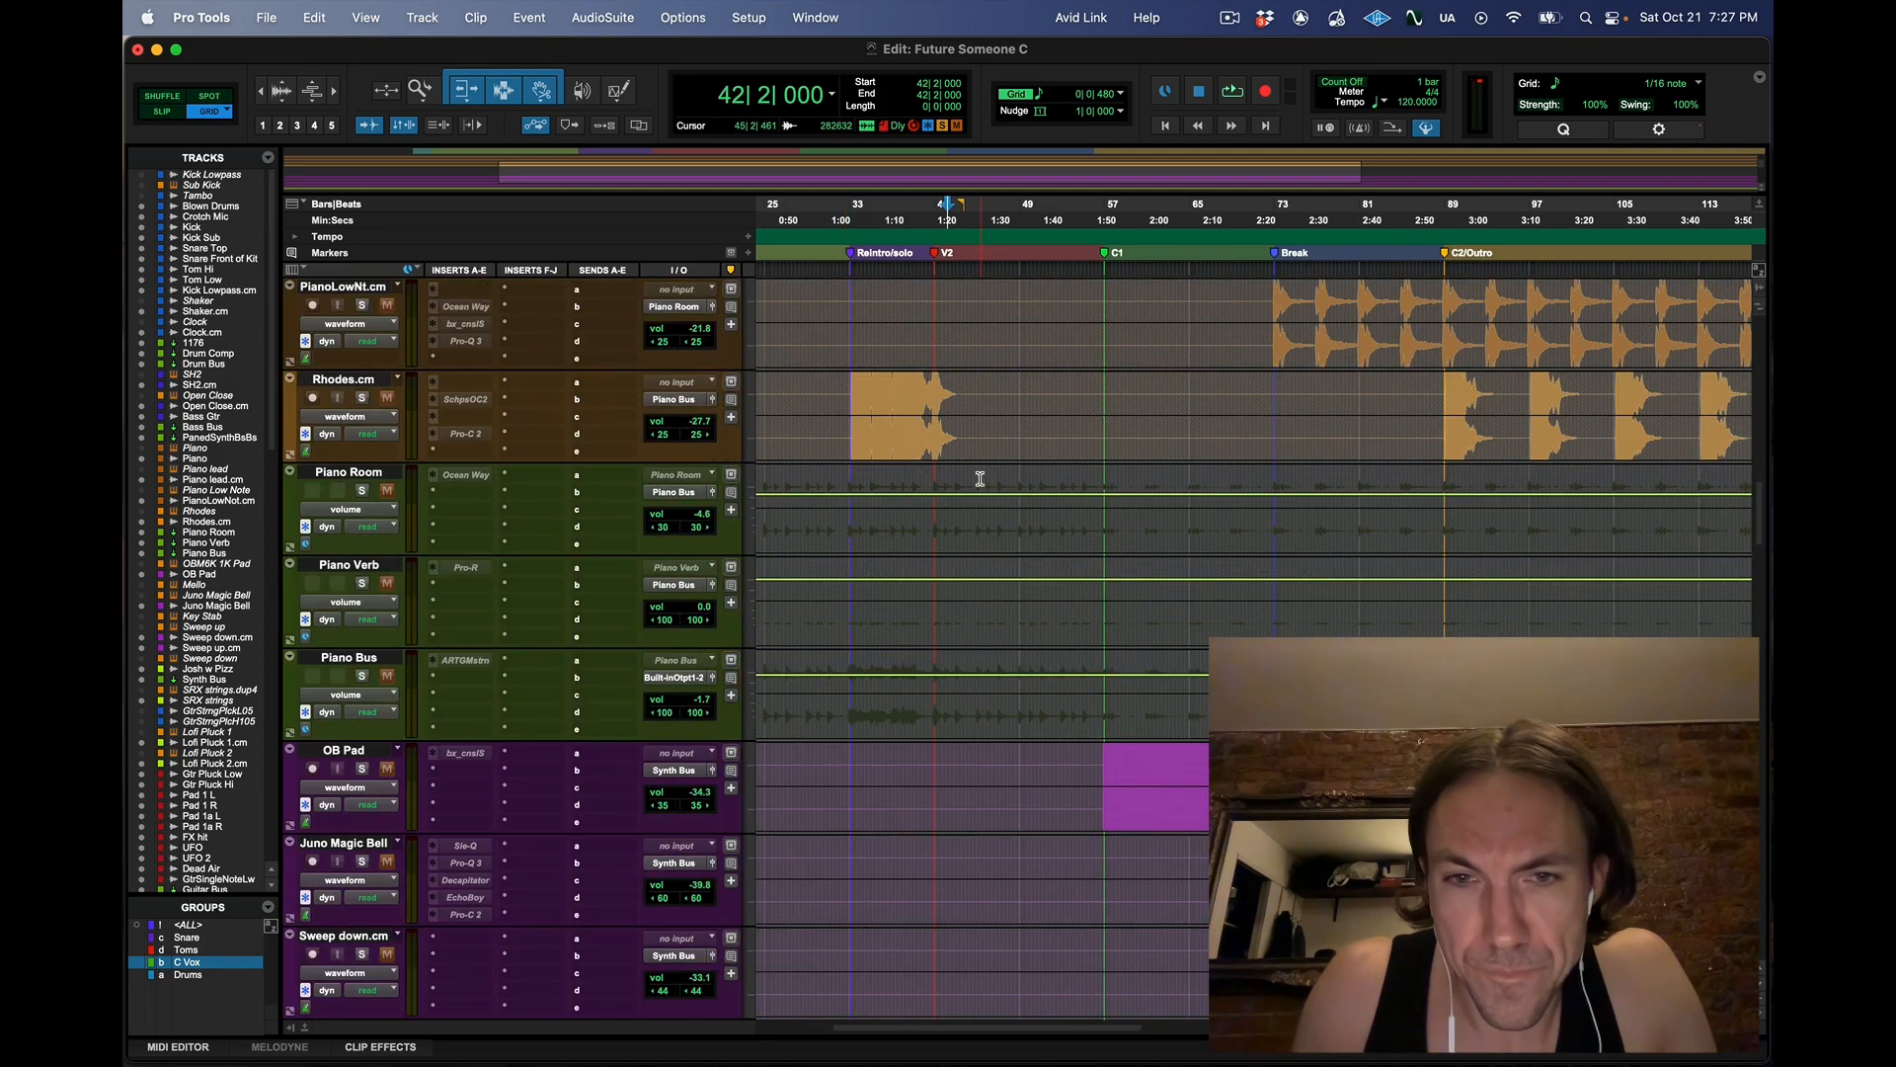
{"action": "scroll", "coordinate": [980, 479], "scroll_direction": "down", "scroll_amount": 6}
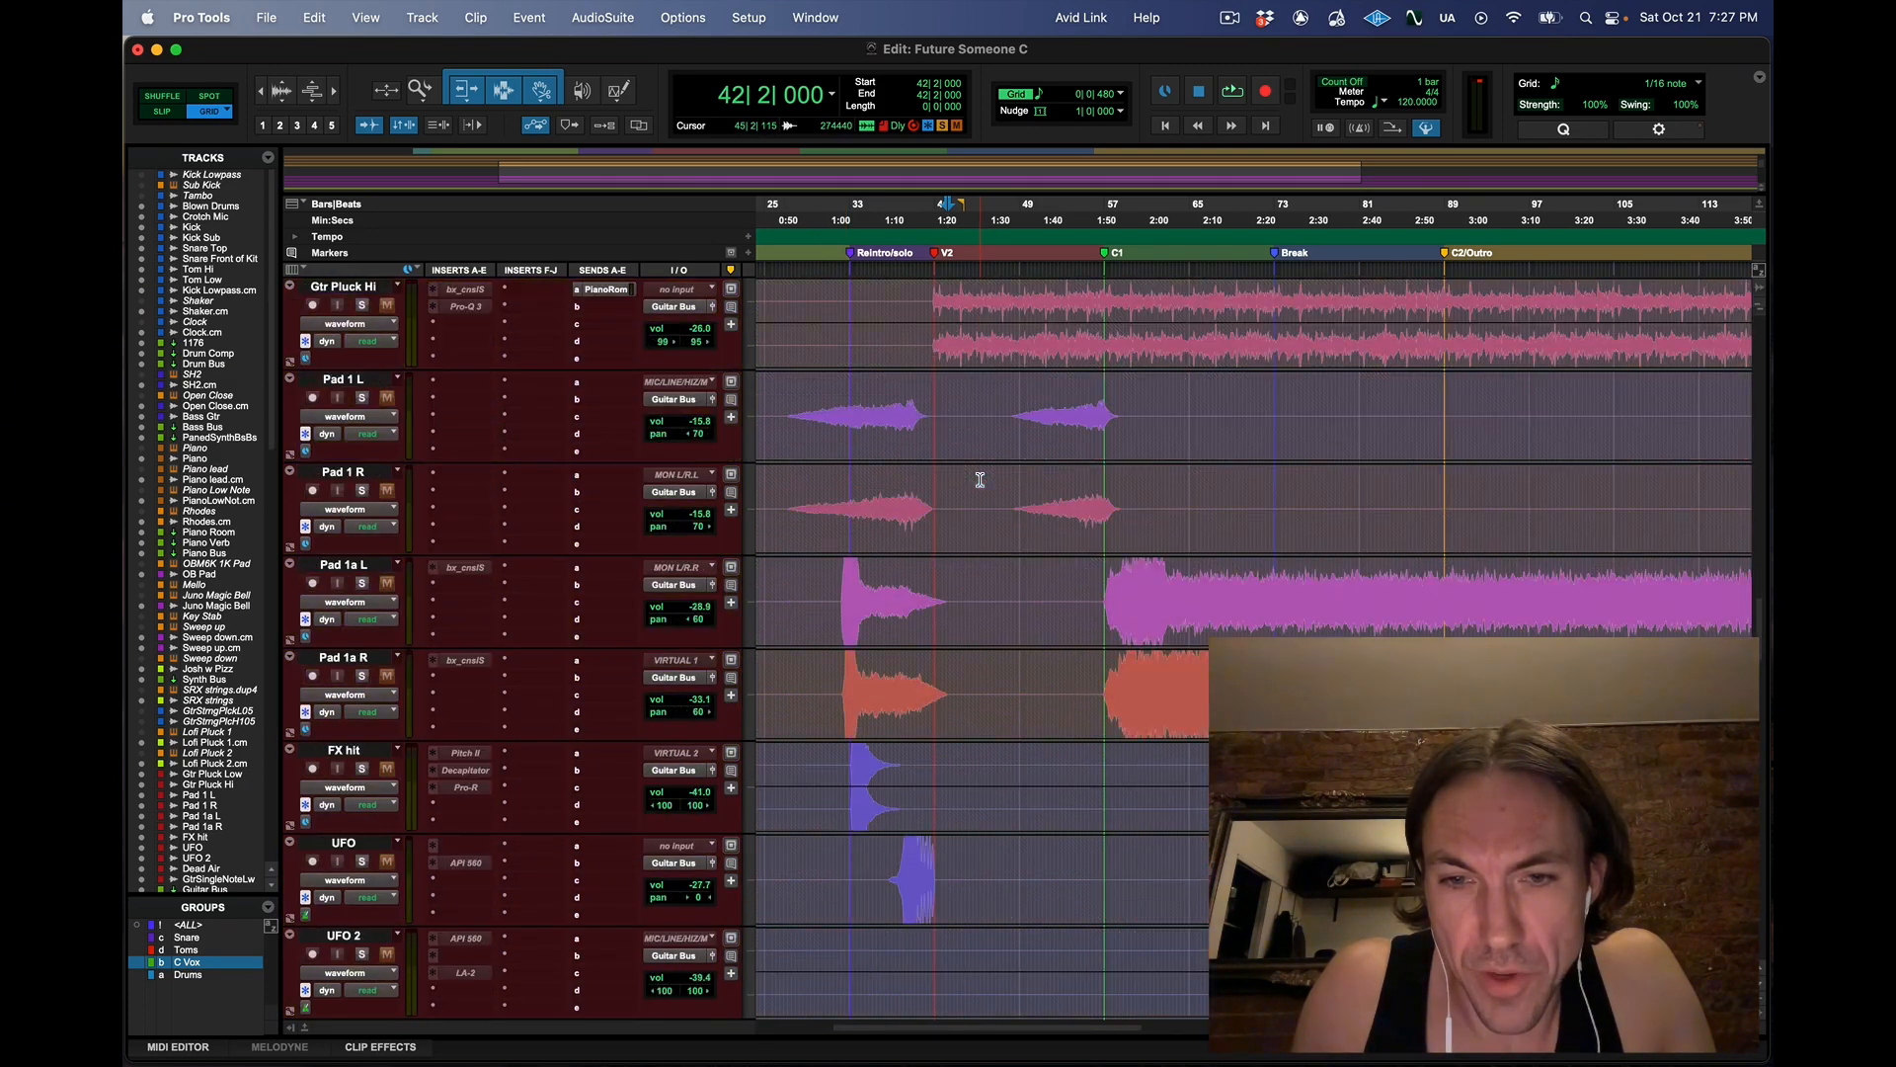
{"action": "scroll", "coordinate": [980, 479], "scroll_direction": "up", "scroll_amount": 3}
{"action": "scroll", "coordinate": [980, 479], "scroll_direction": "down", "scroll_amount": 6}
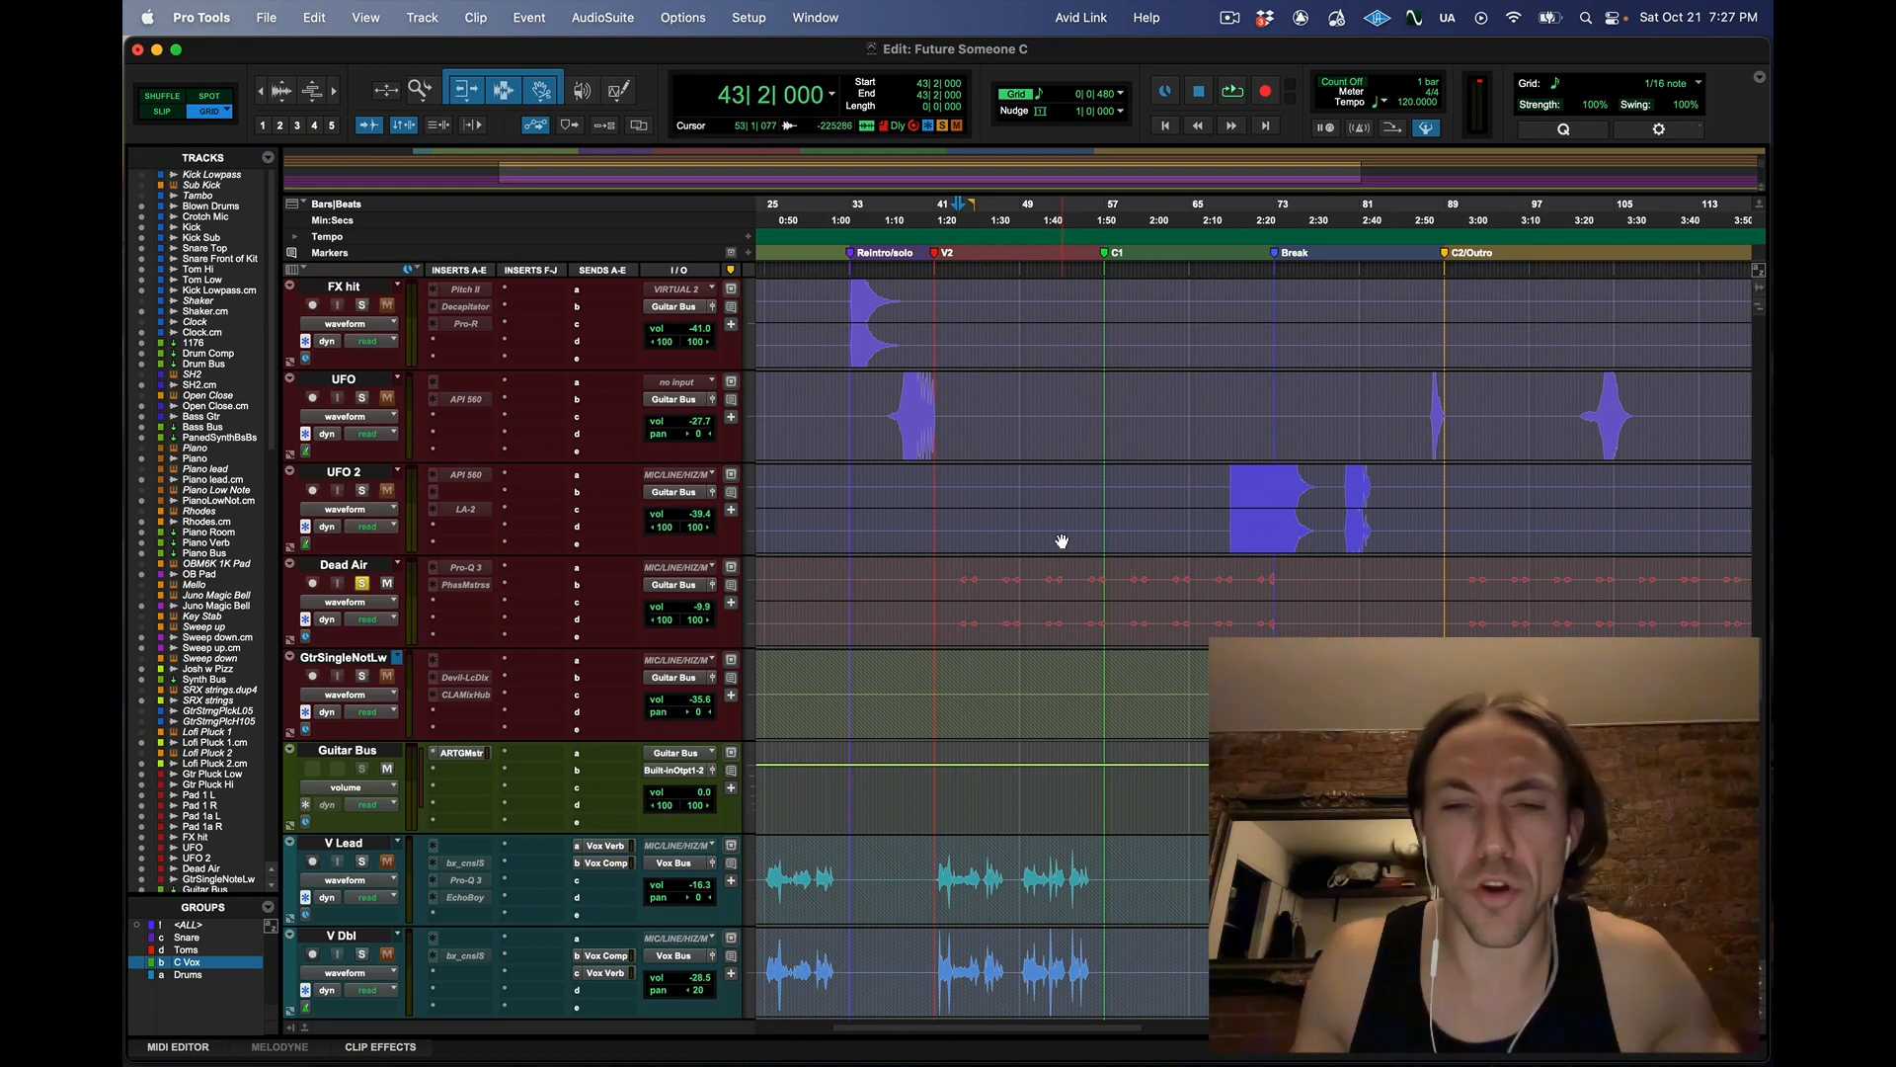
{"action": "key", "text": "space"}
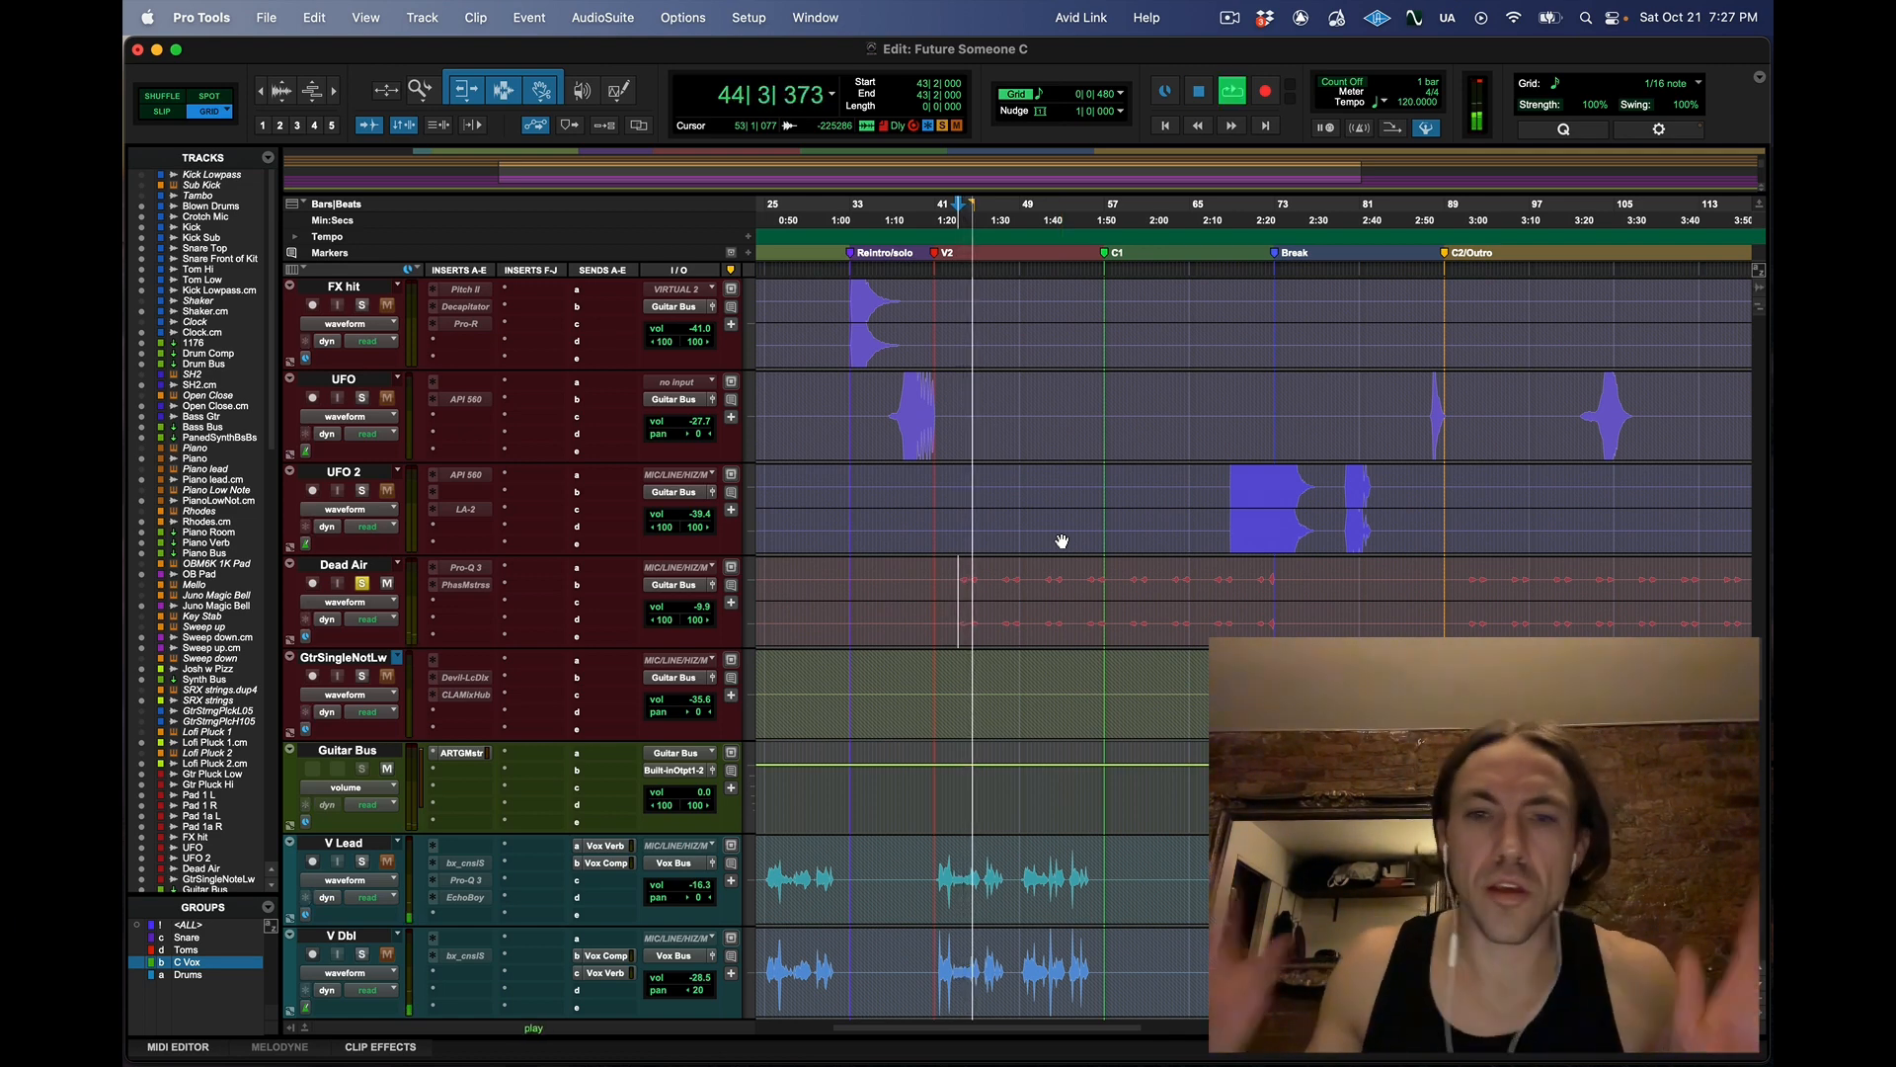
Toggle the Drum Bus solo while V2 plays, stop playback, and place the cursor at 41|1|000
{"action": "scroll", "coordinate": [661, 534], "scroll_direction": "up", "scroll_amount": 20}
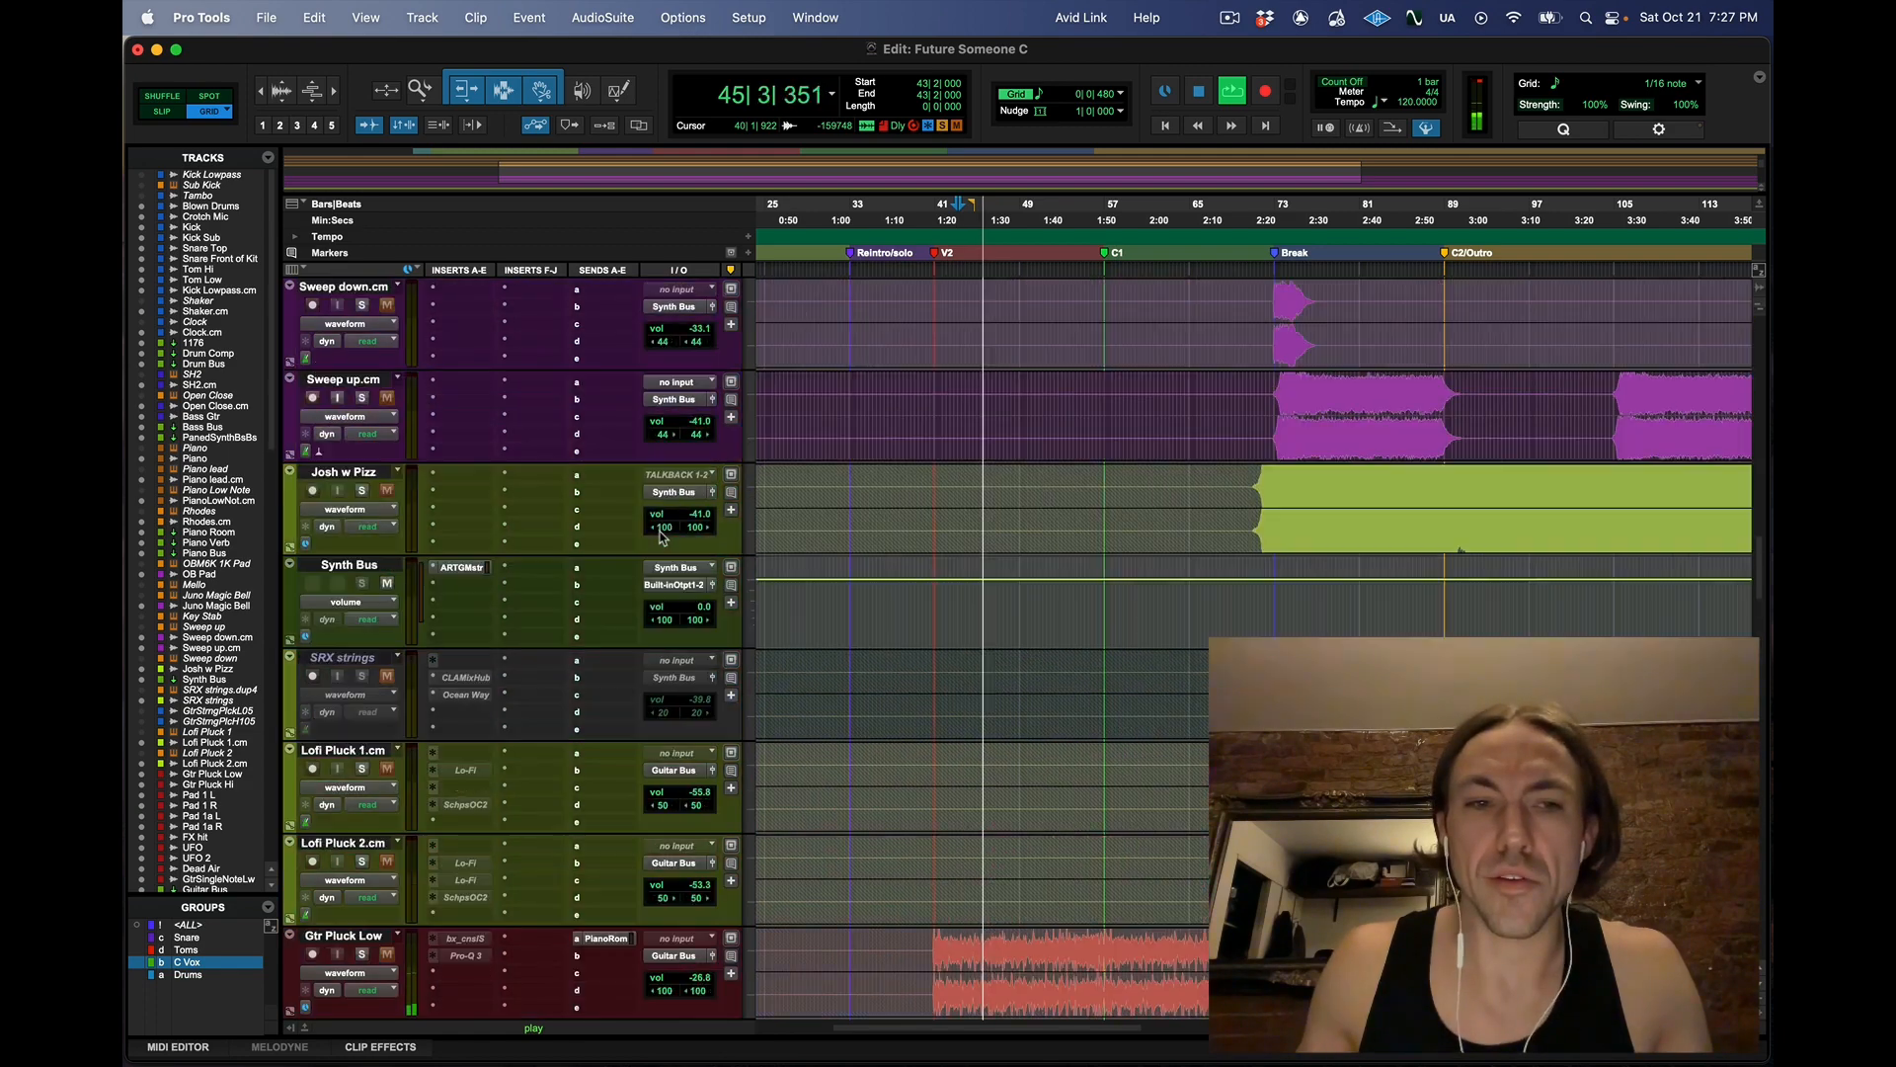
{"action": "scroll", "coordinate": [404, 478], "scroll_direction": "up", "scroll_amount": 10}
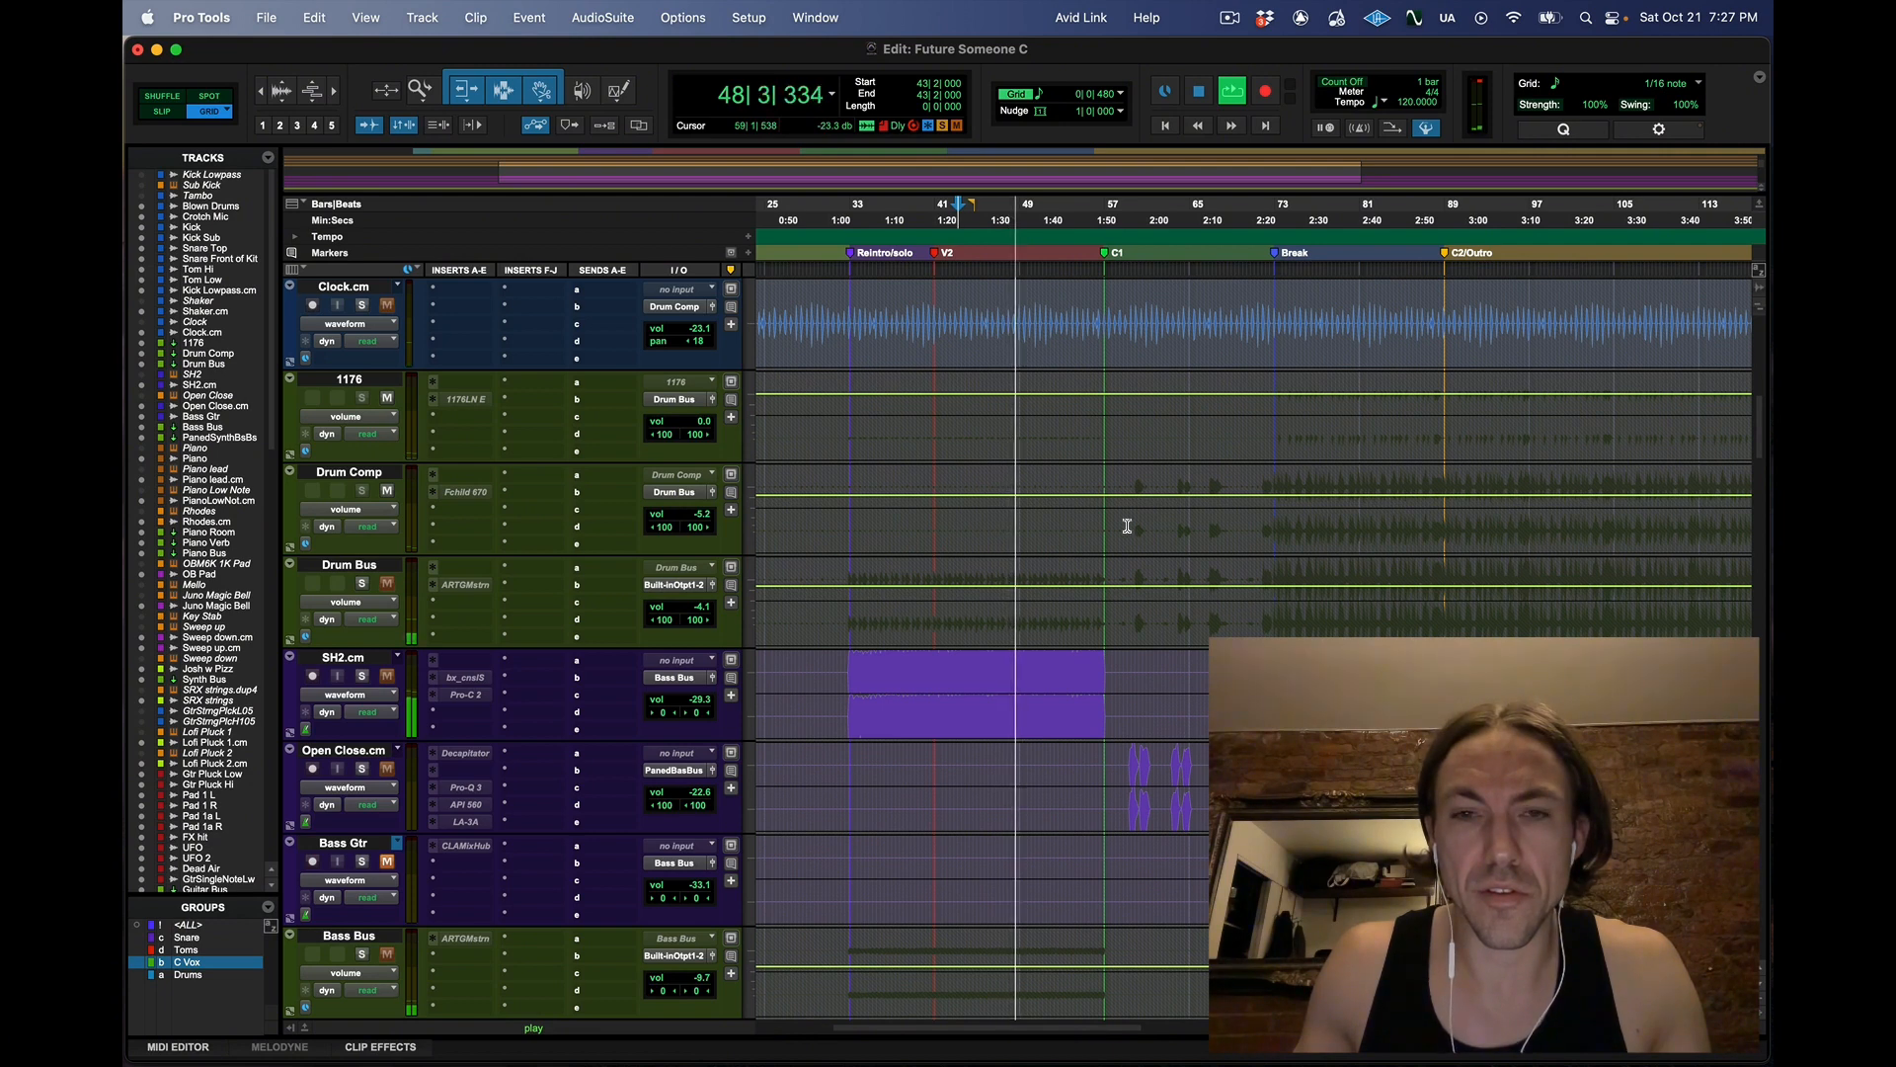
{"action": "key", "text": "space"}
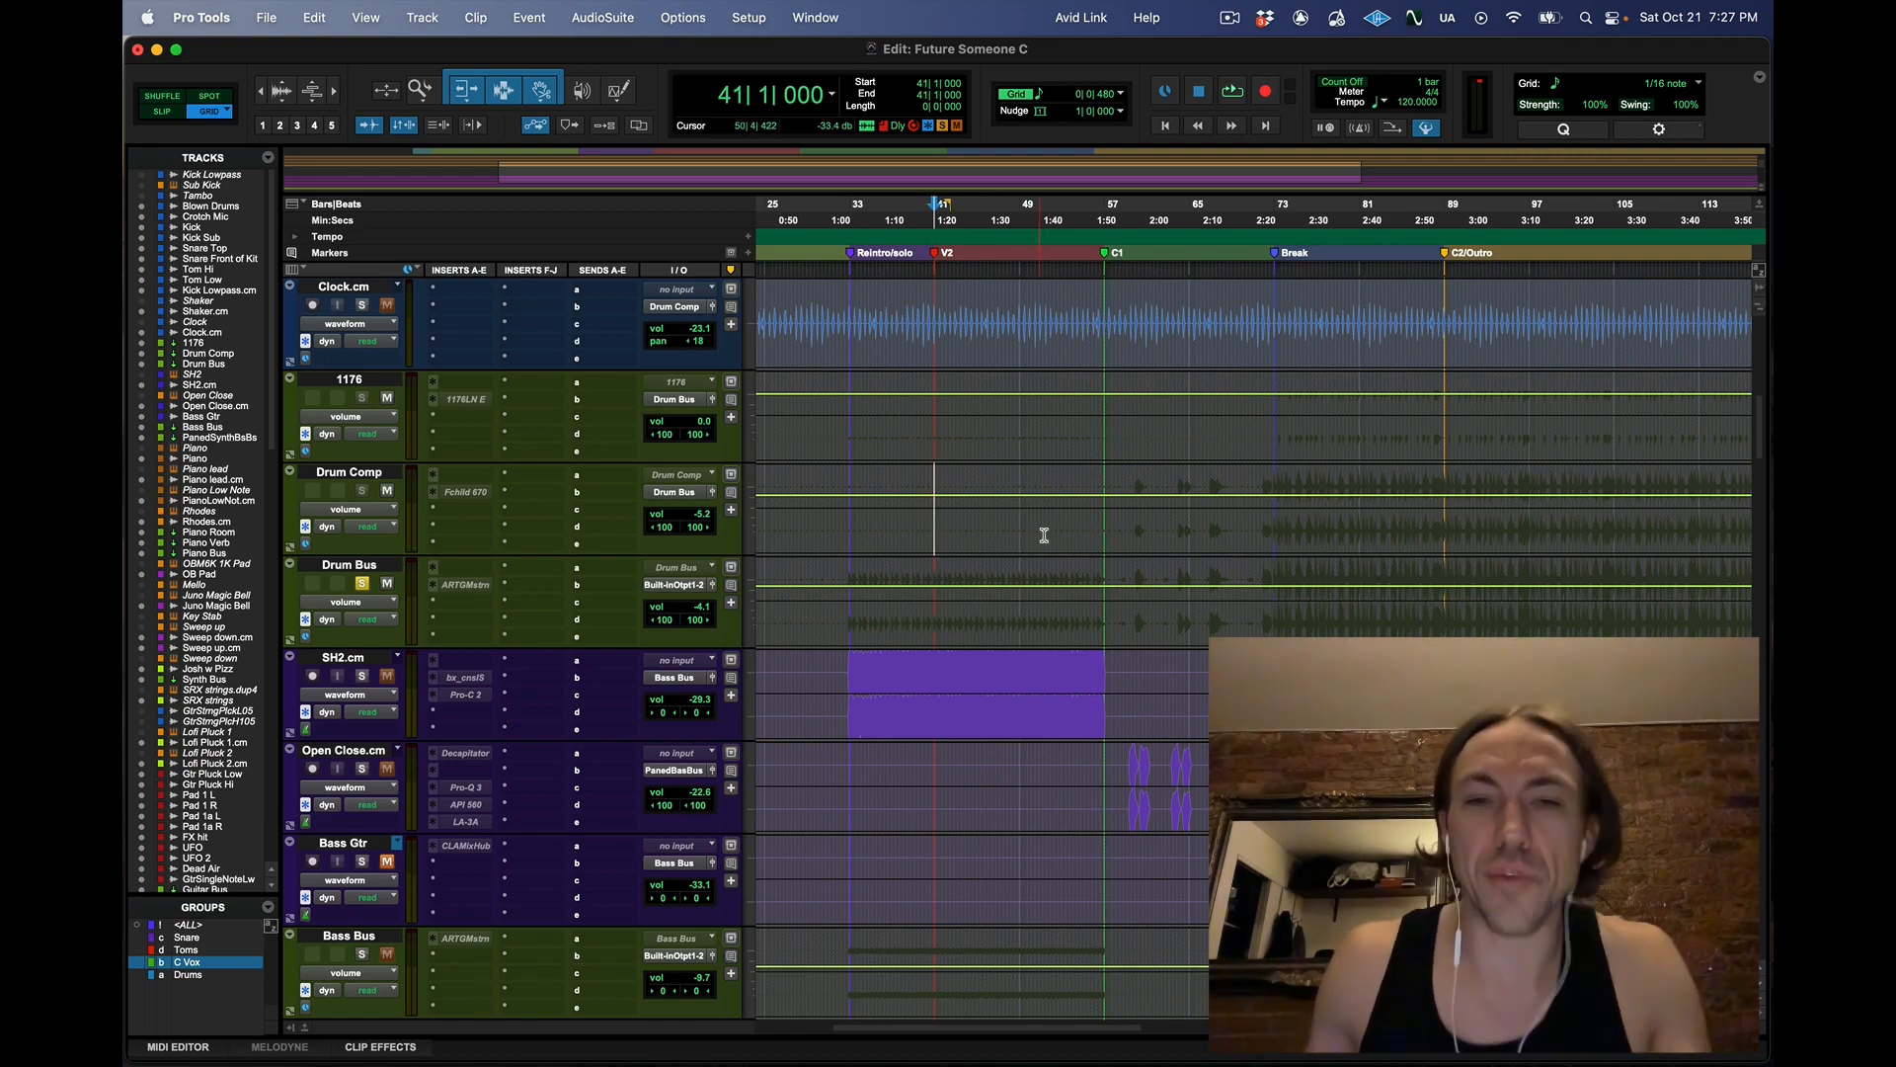
Play V2 from 41|1|000 and add Piano Bus to the soloed tracks
{"action": "scroll", "coordinate": [1044, 535], "scroll_direction": "down", "scroll_amount": 3}
{"action": "scroll", "coordinate": [1039, 530], "scroll_direction": "down", "scroll_amount": 6}
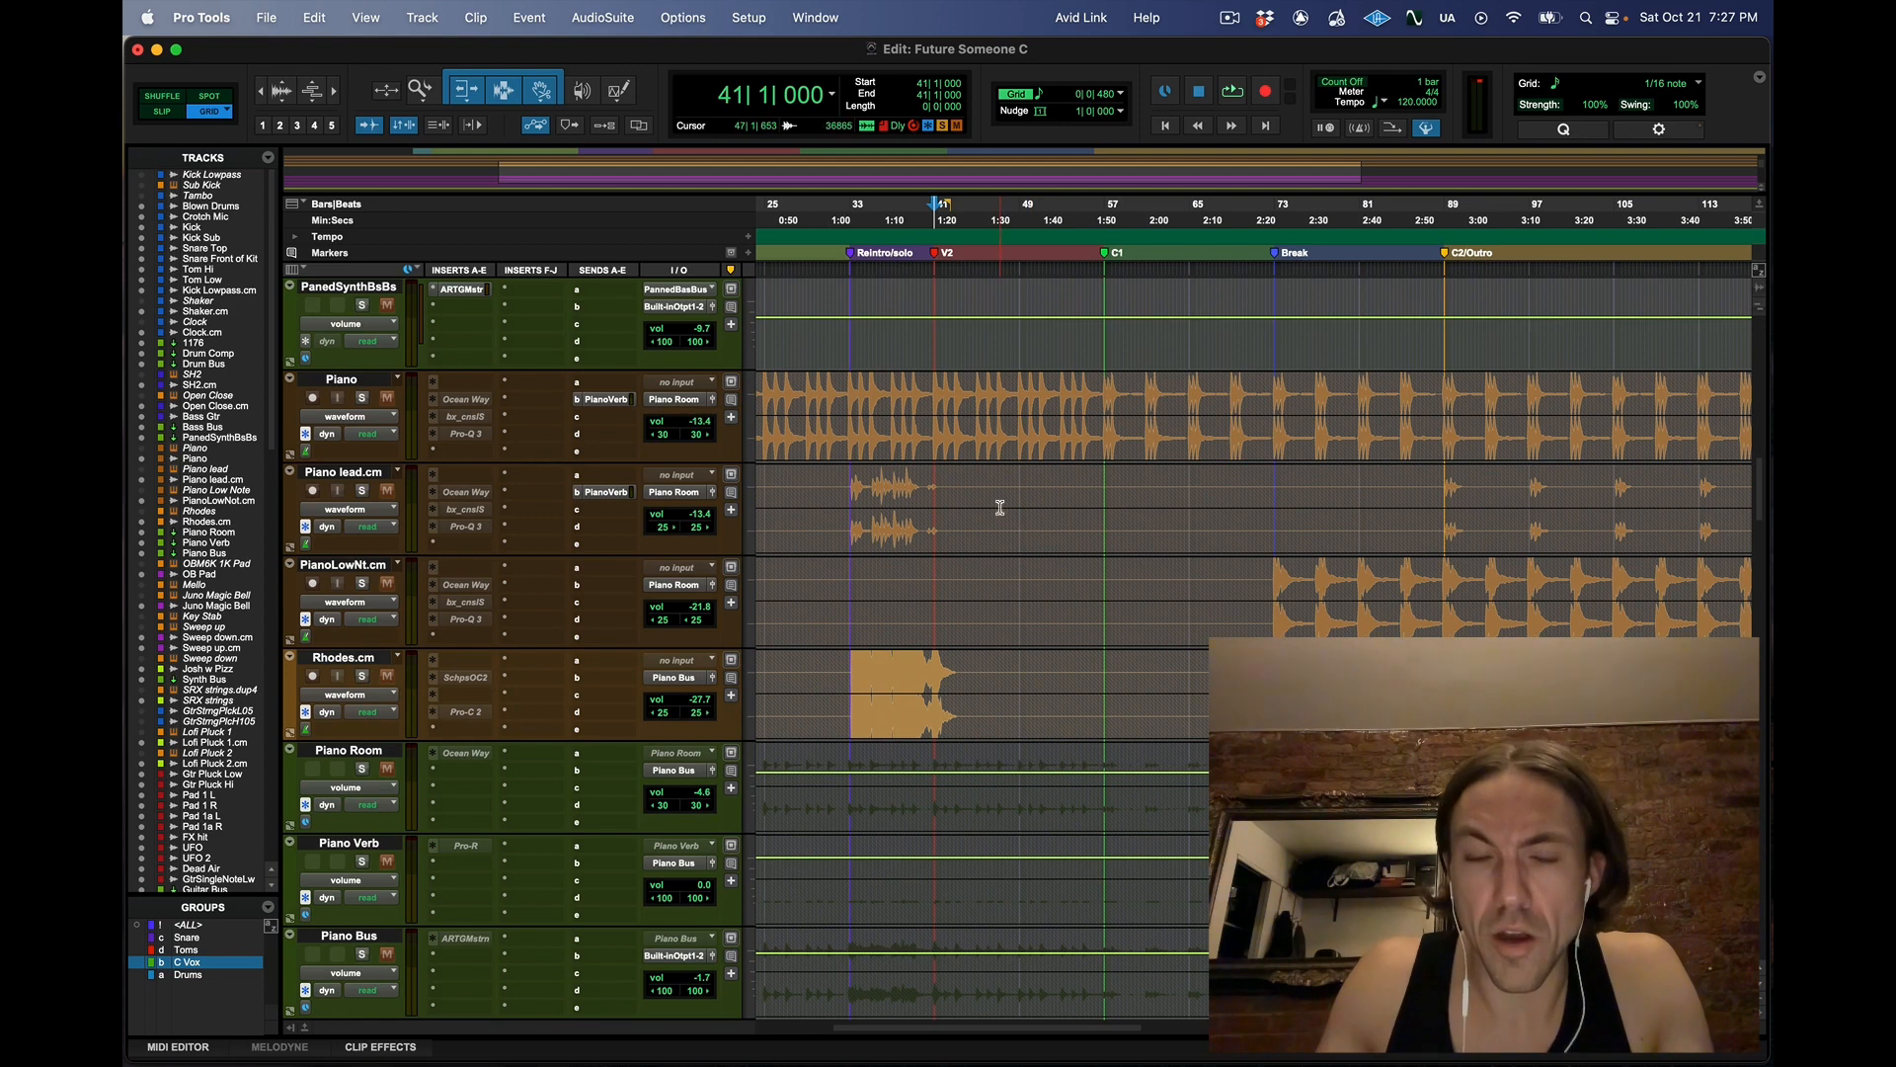
{"action": "scroll", "coordinate": [982, 513], "scroll_direction": "up", "scroll_amount": 2}
{"action": "key", "text": "space"}
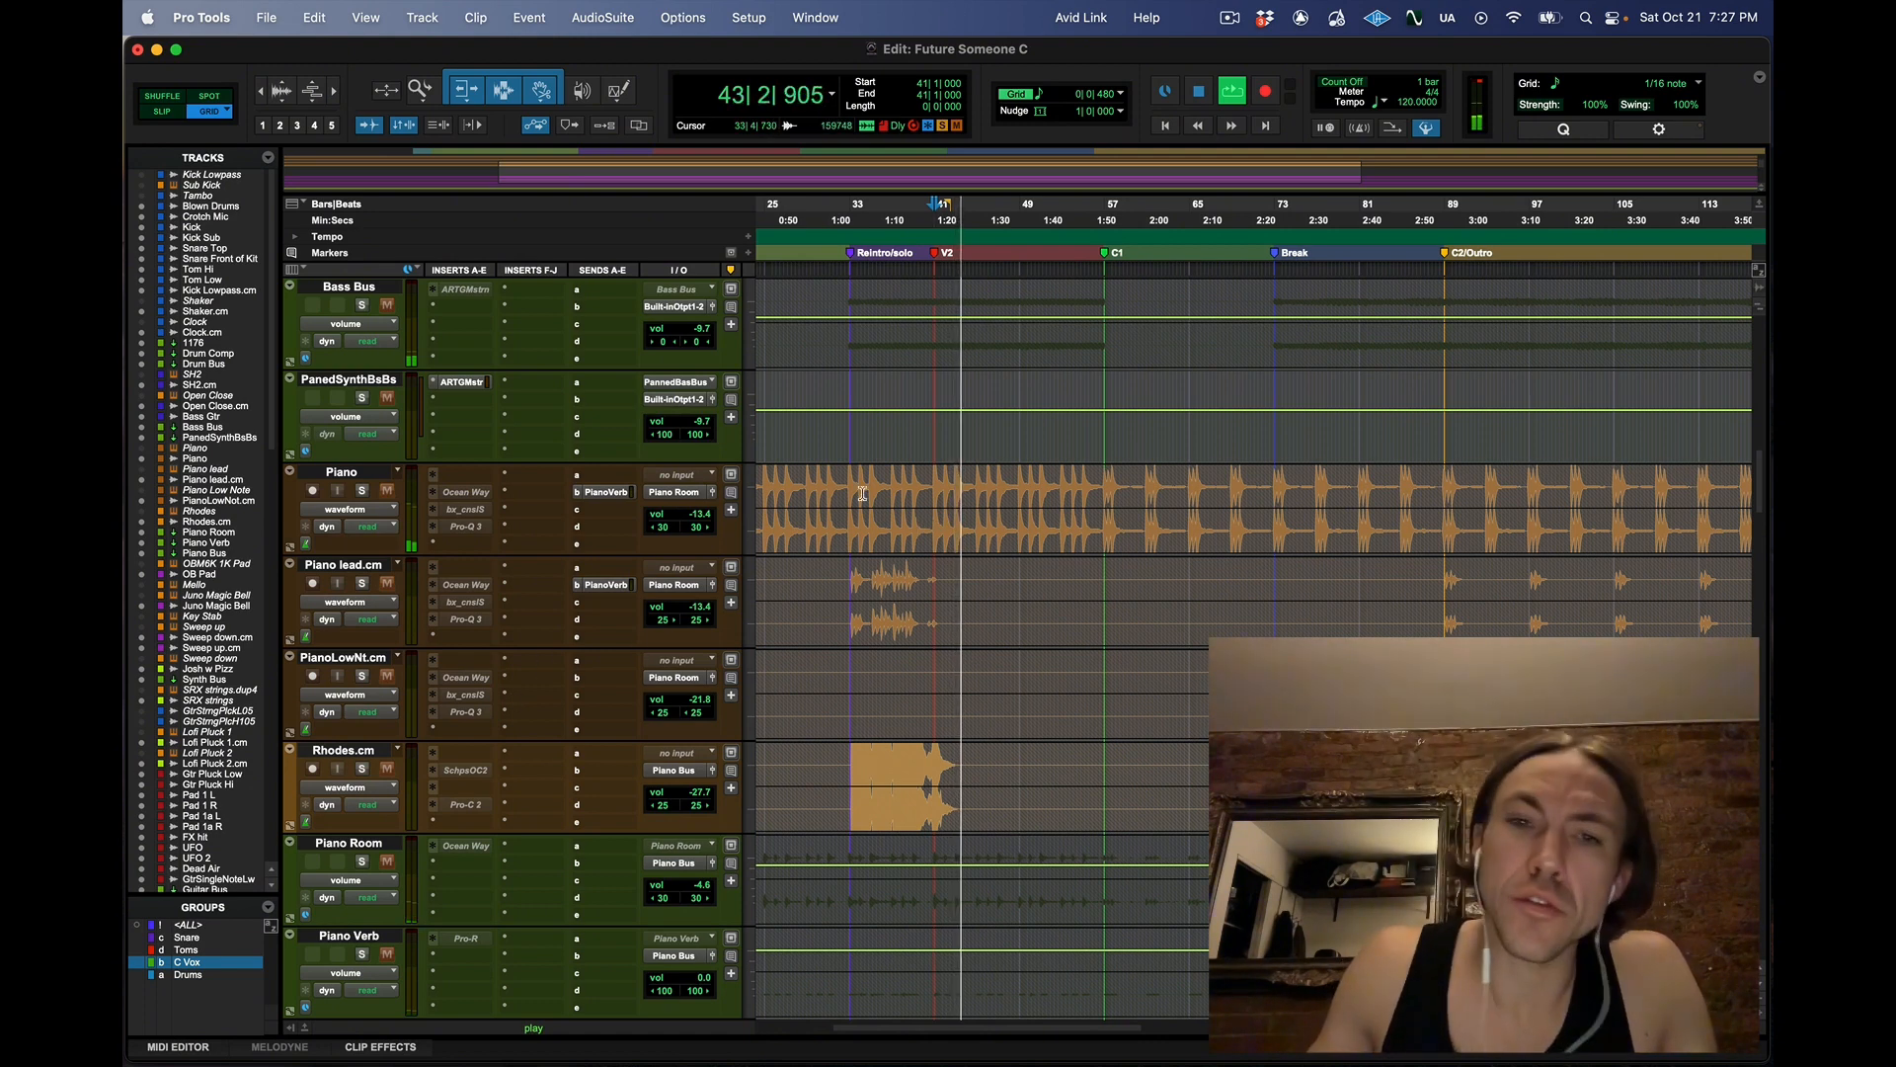
{"action": "scroll", "coordinate": [367, 861], "scroll_direction": "down", "scroll_amount": 2}
{"action": "left_click", "coordinate": [362, 861]}
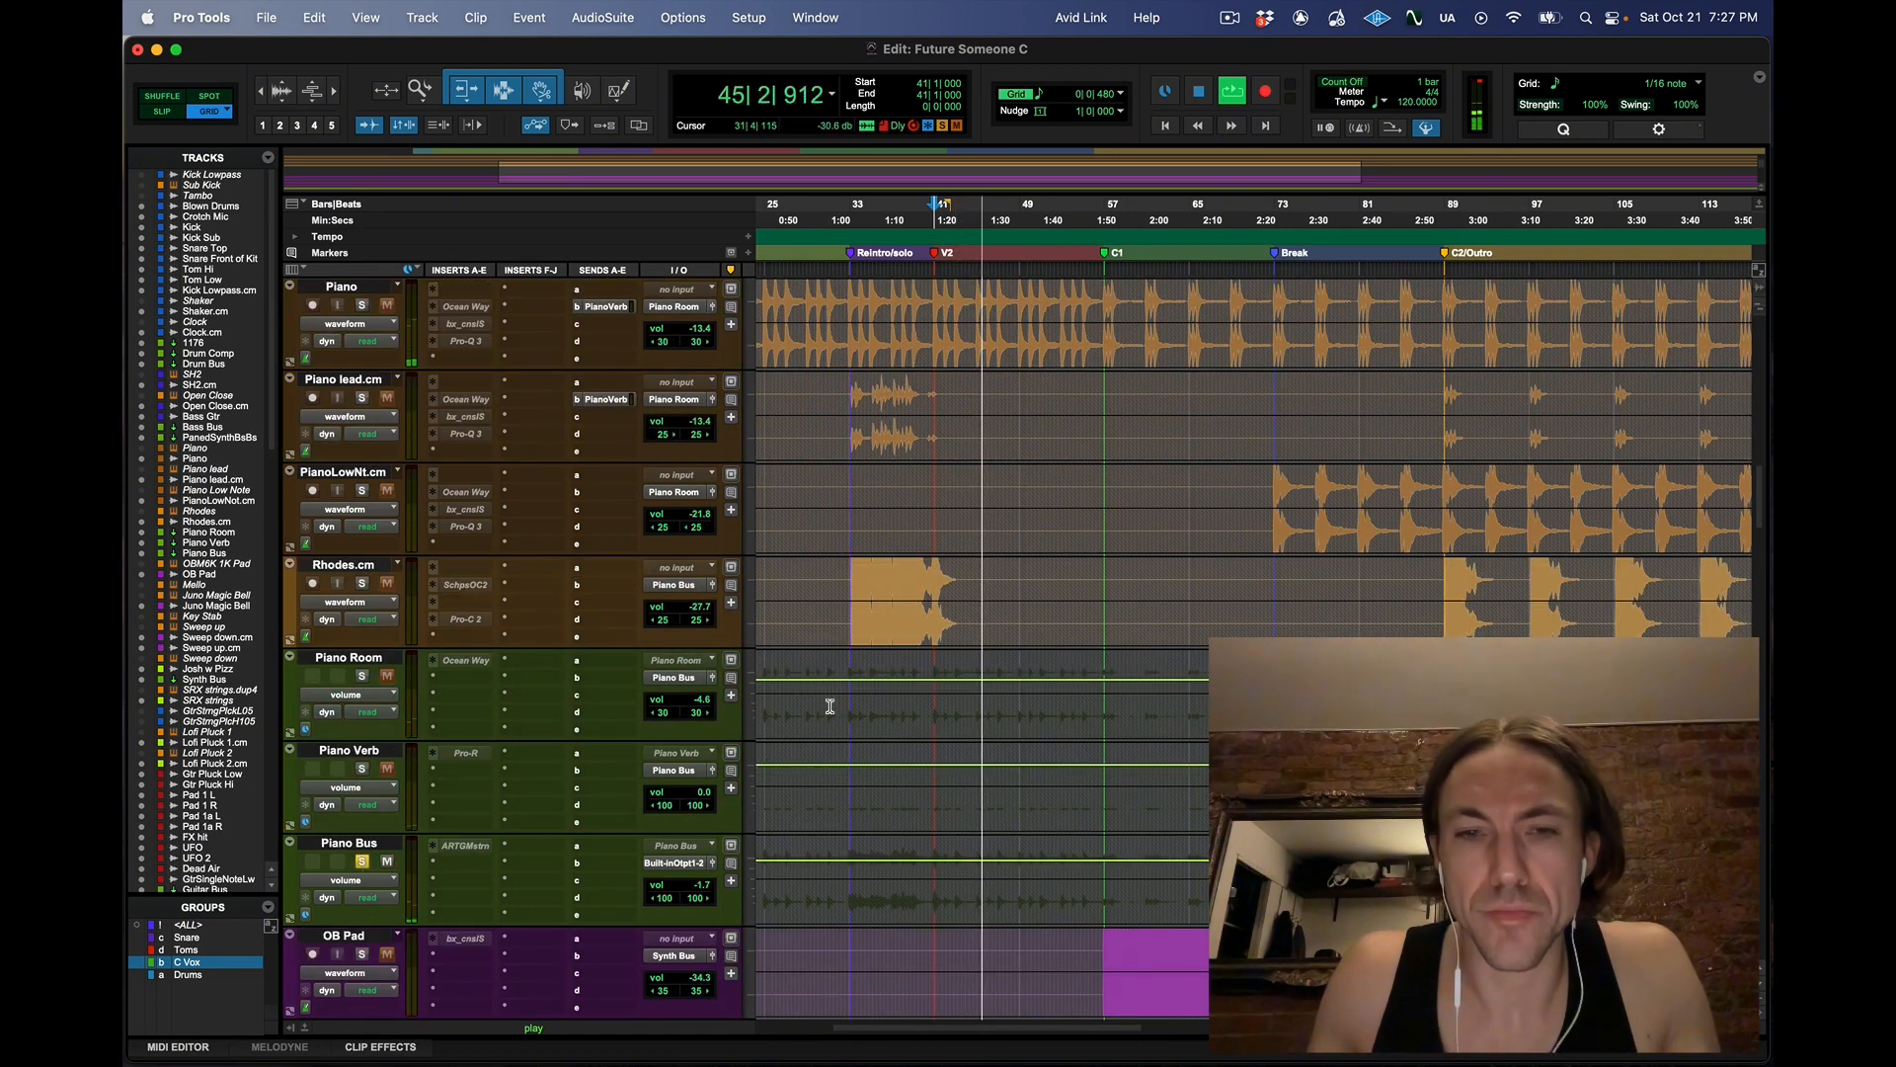
Solo Gtr Pluck Low and Gtr Pluck Hi during V2 playback, and toggle the Gtr Pluck Low solo to compare them
{"action": "scroll", "coordinate": [1019, 596], "scroll_direction": "down", "scroll_amount": 7}
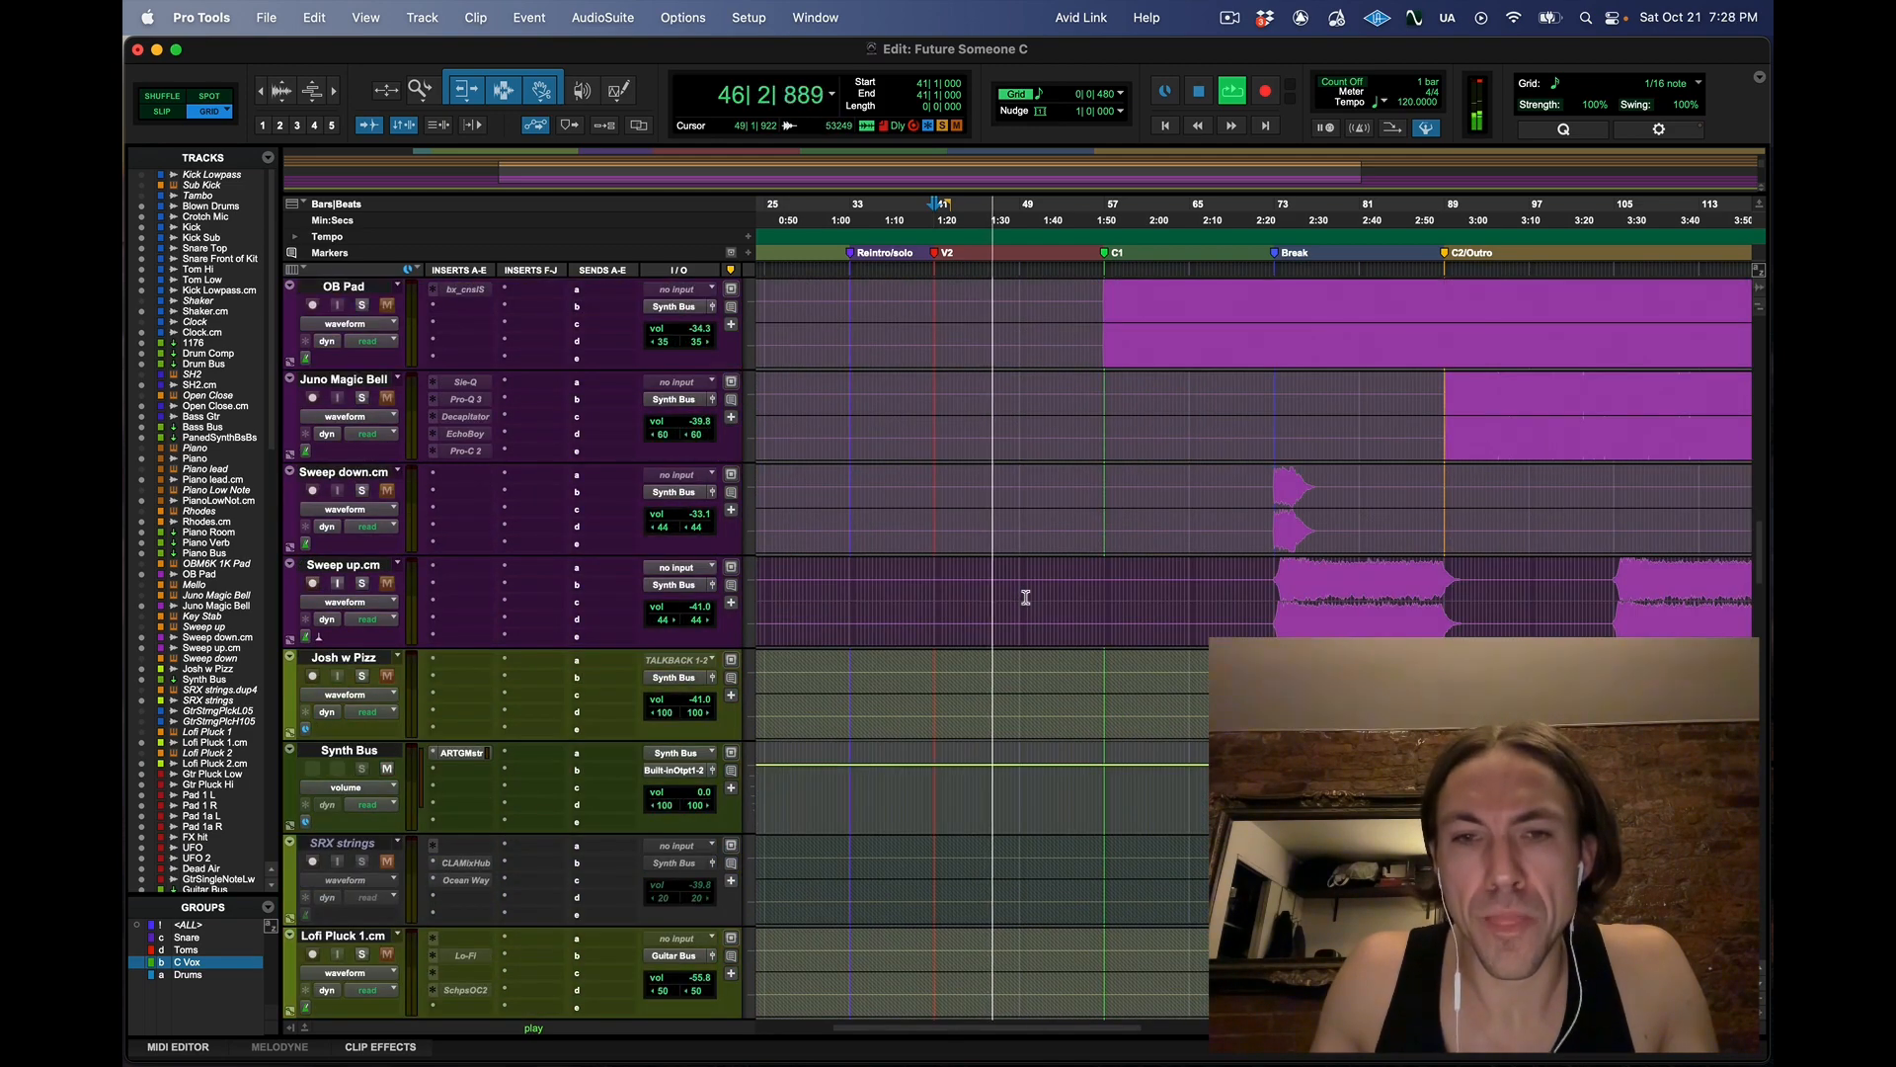
{"action": "scroll", "coordinate": [1026, 597], "scroll_direction": "down", "scroll_amount": 5}
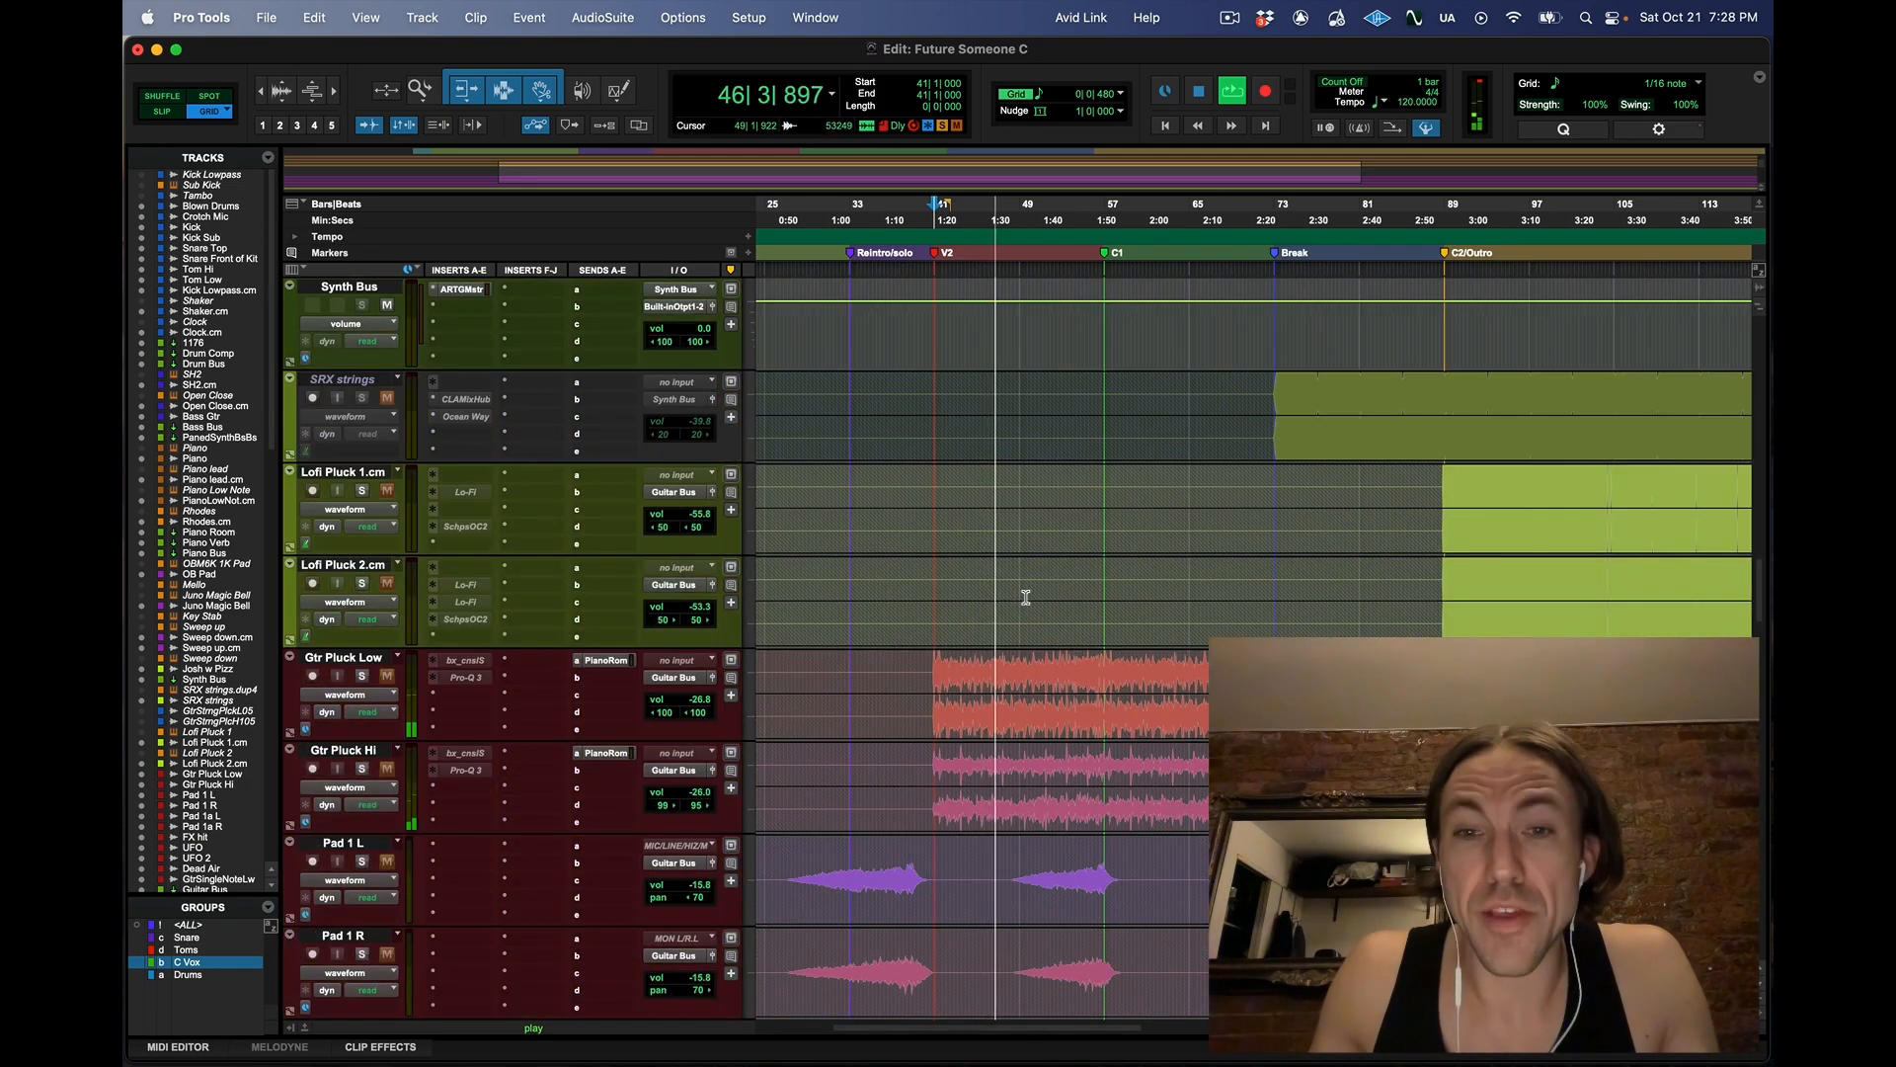
{"action": "left_click", "coordinate": [363, 677]}
{"action": "left_click", "coordinate": [363, 769]}
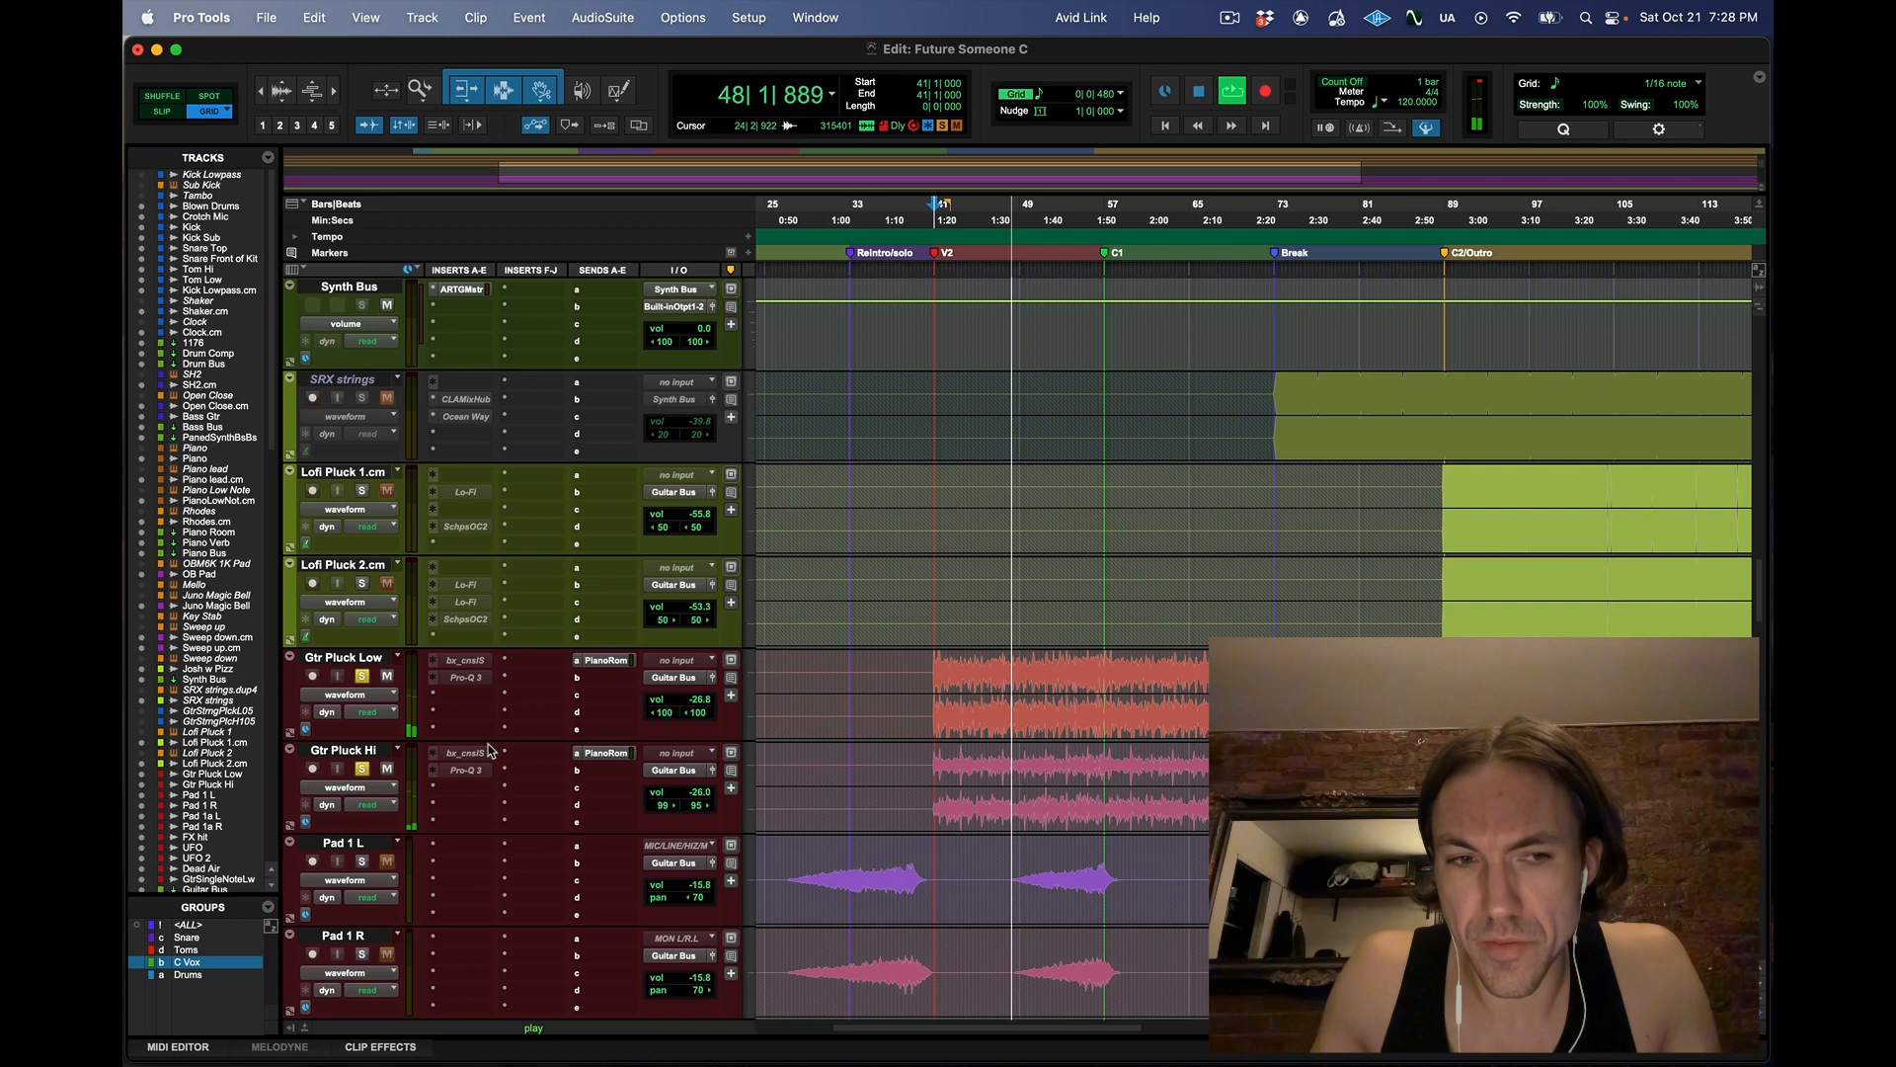
{"action": "left_click", "coordinate": [362, 677]}
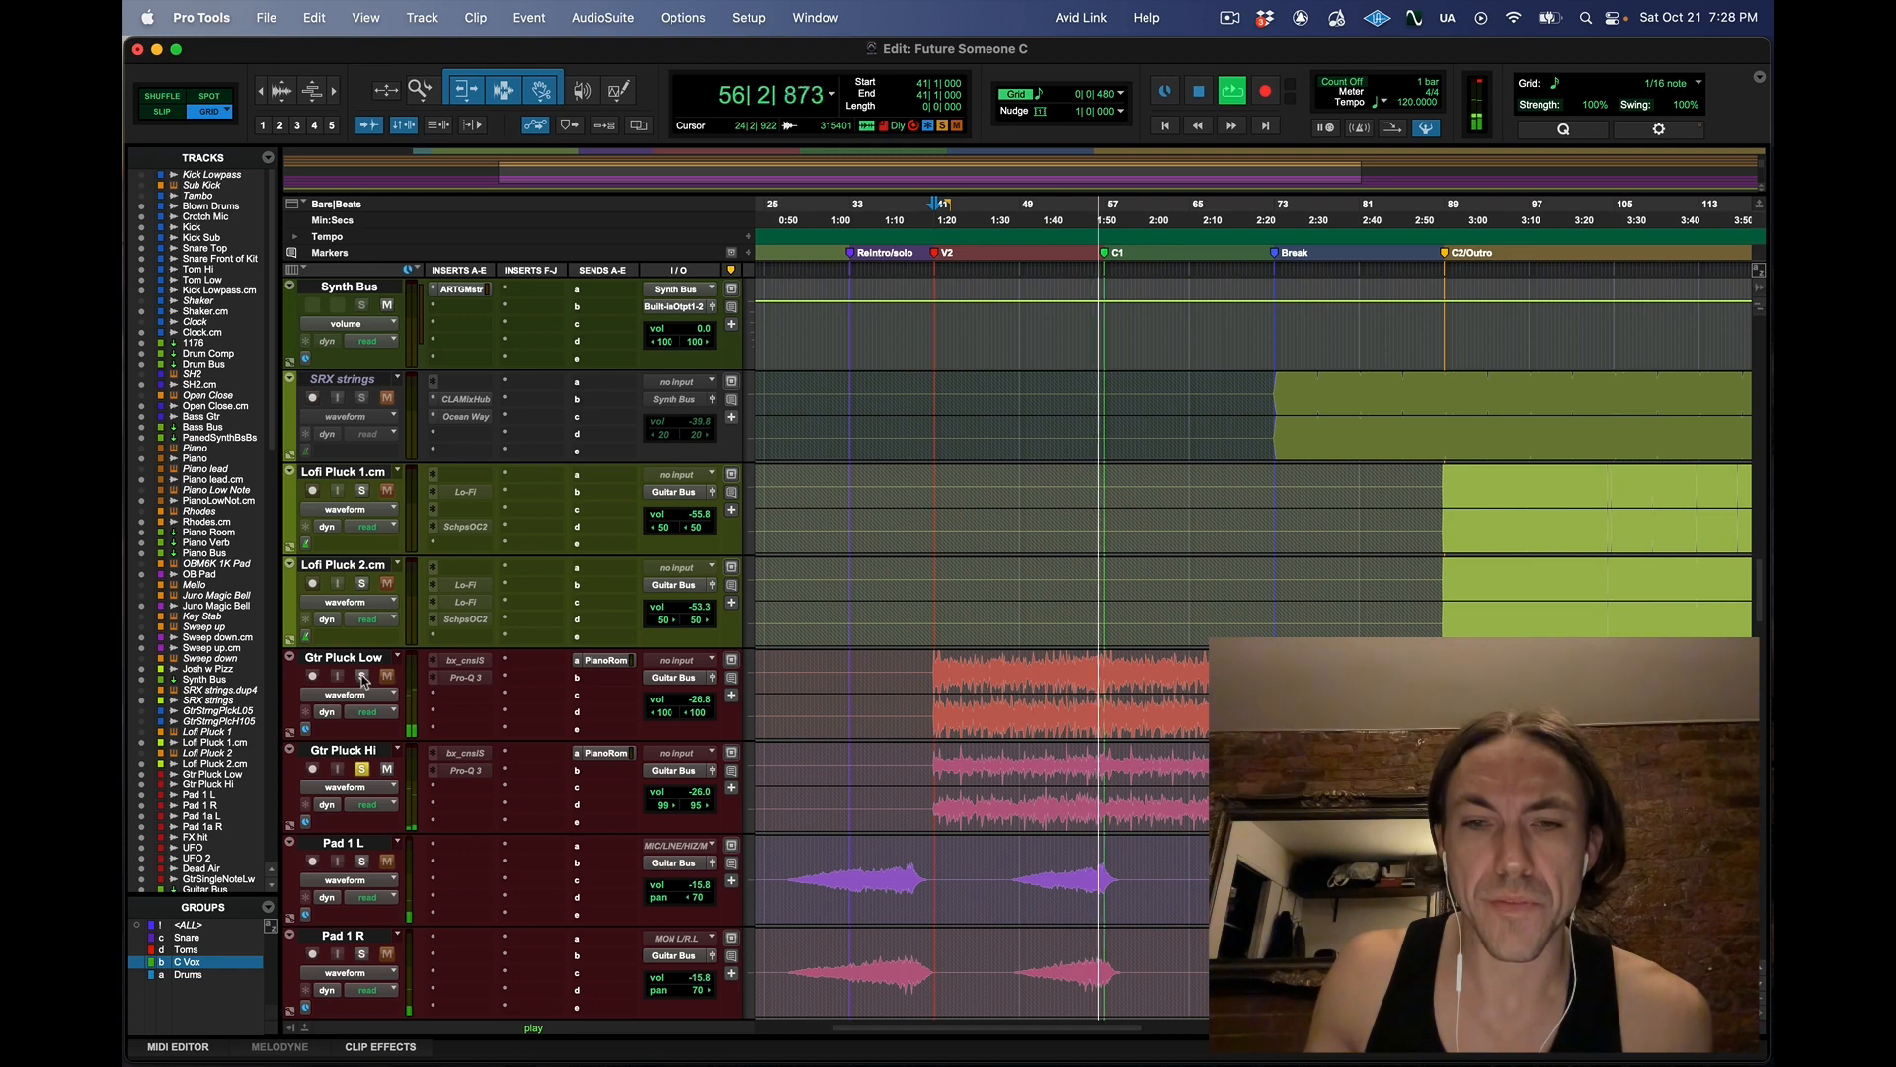
{"action": "left_click", "coordinate": [362, 678]}
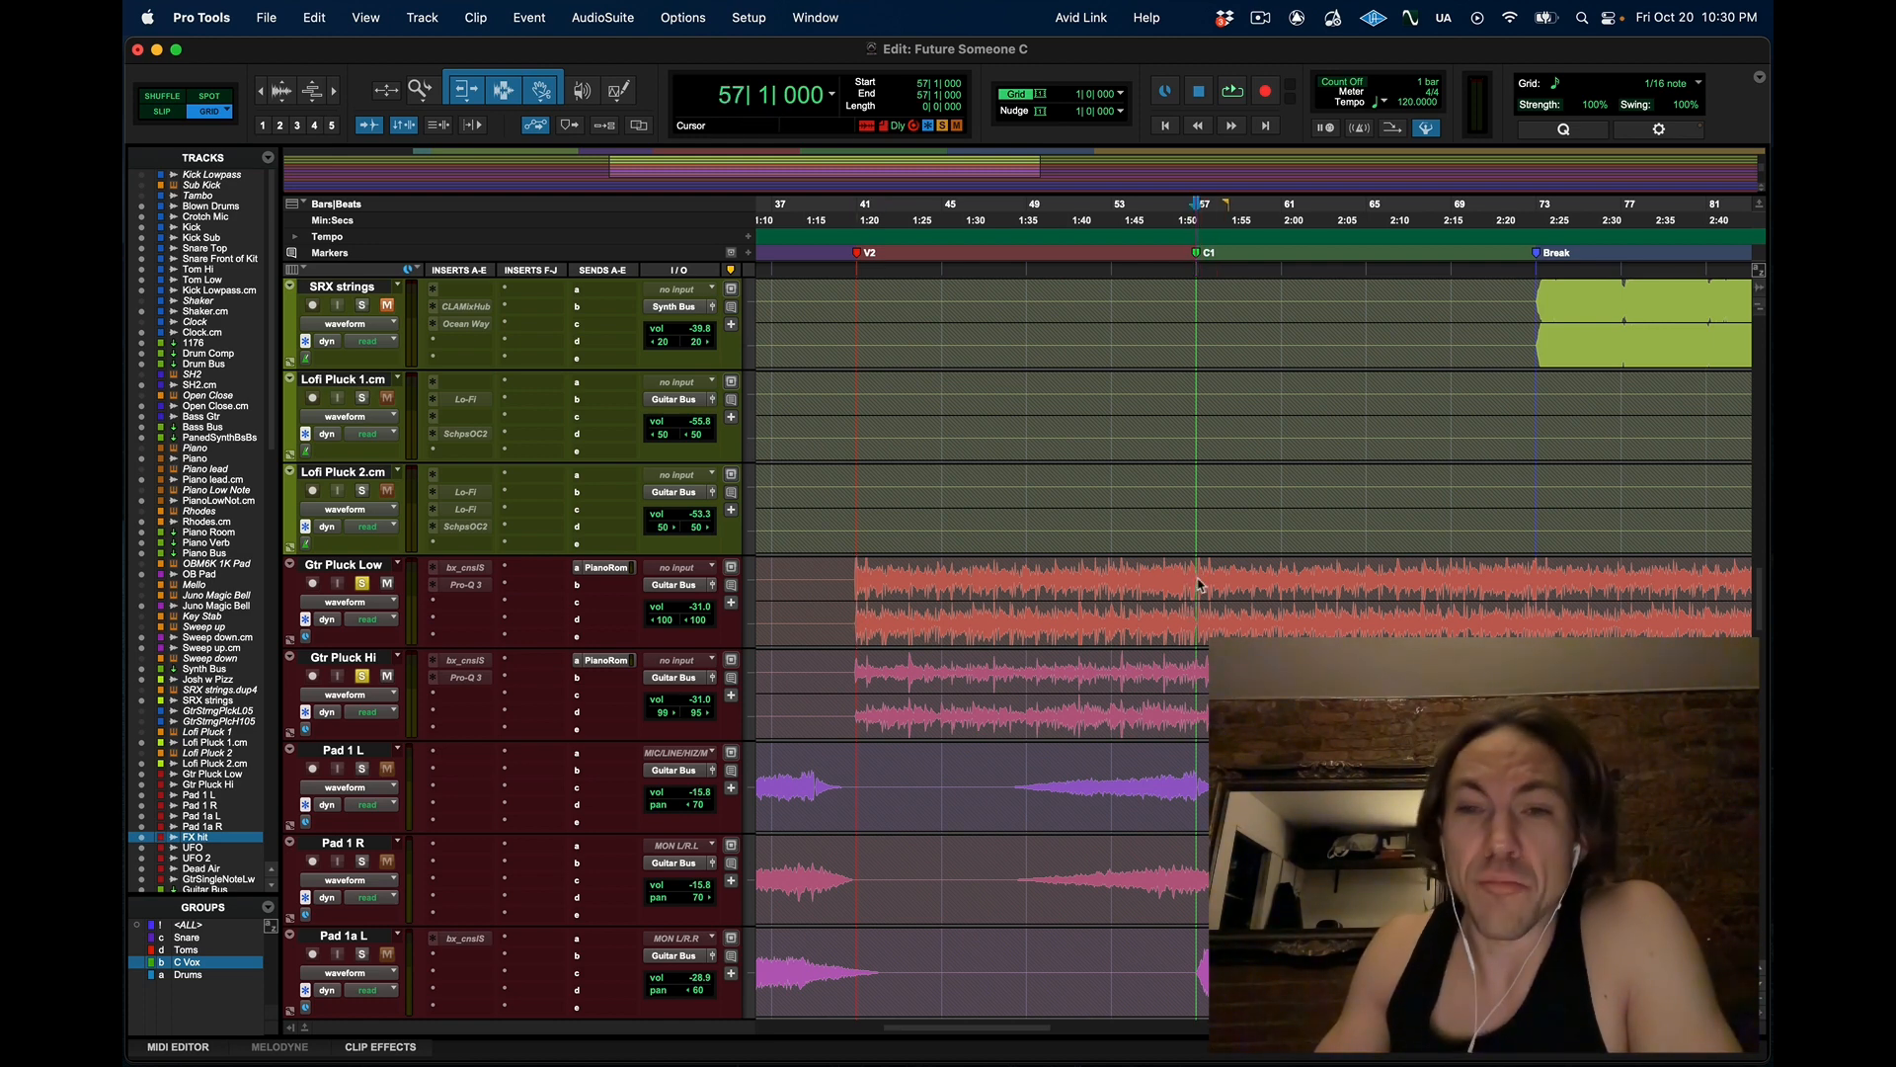
Inspect the Gtr Pluck clips around the C1 marker and play them from 56|1|000 across the gap at bar 57
{"action": "key", "text": "super+bracketright"}
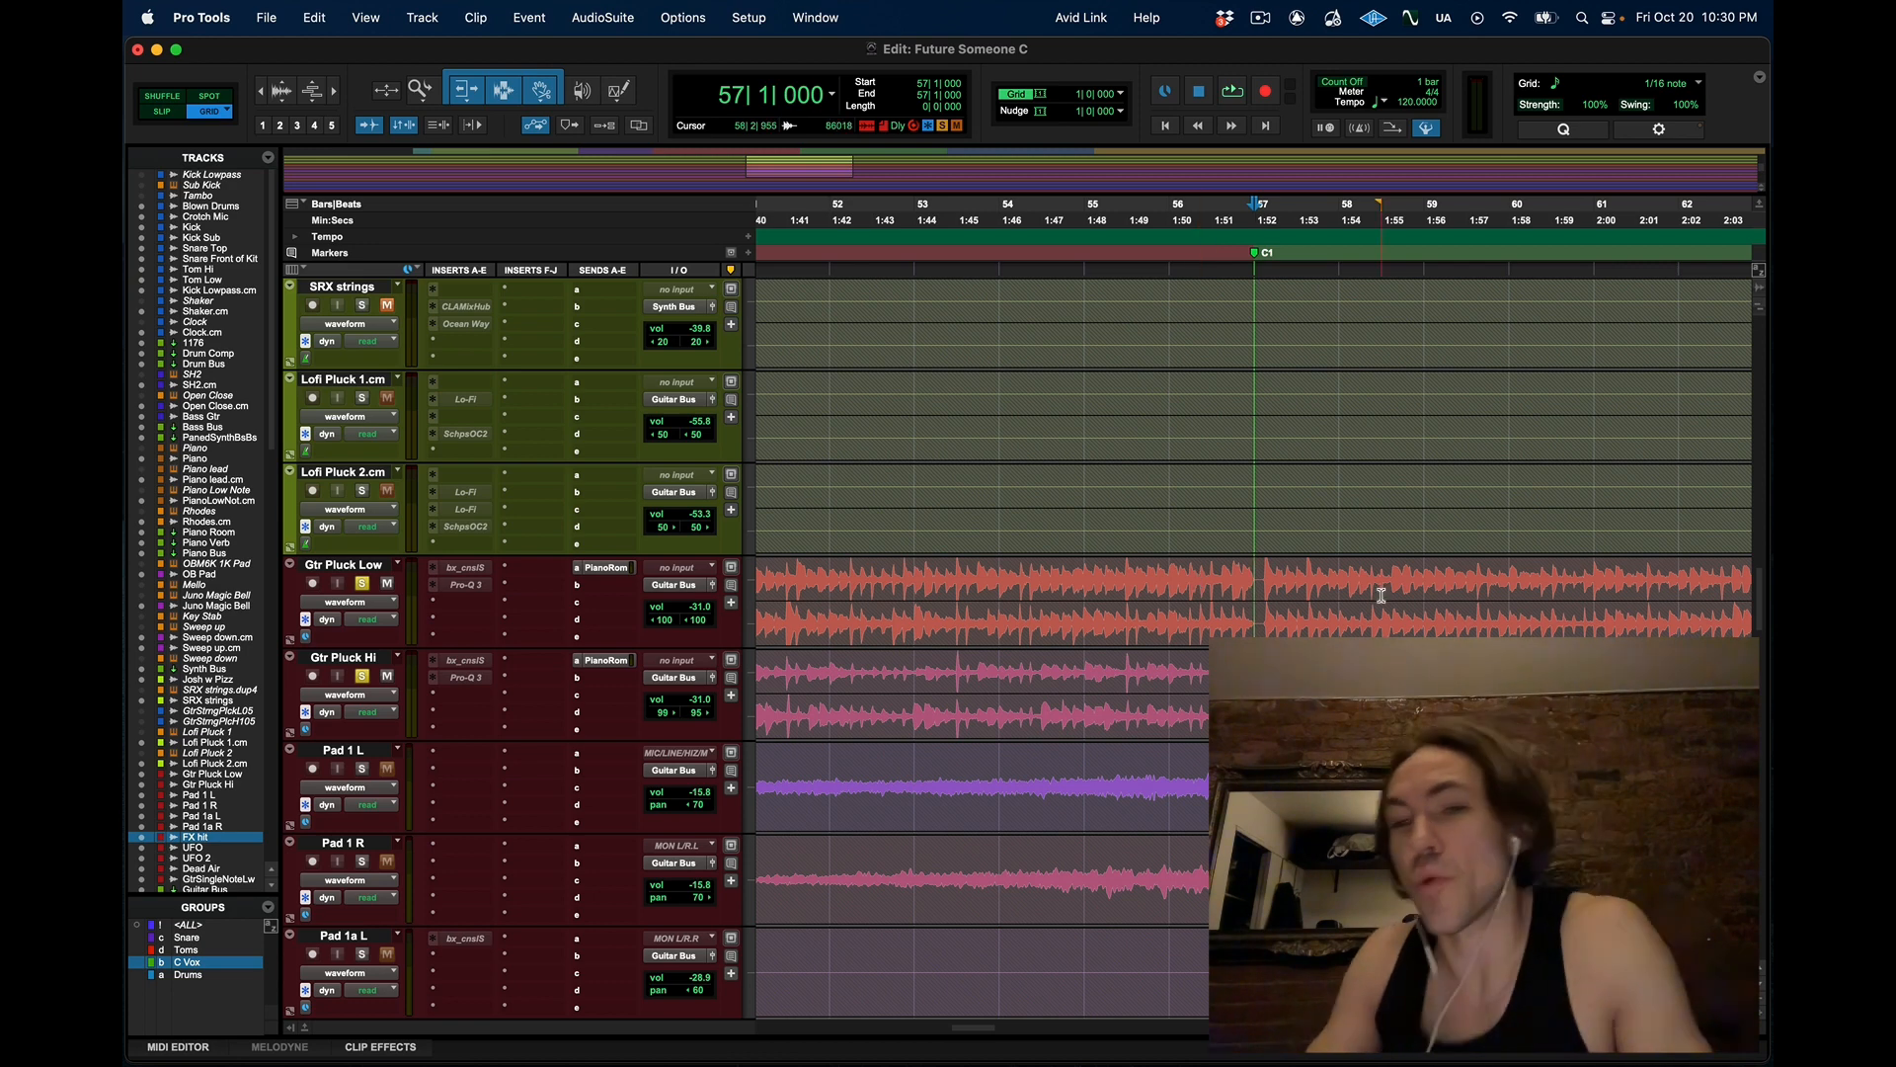
{"action": "key", "text": "super+bracketright"}
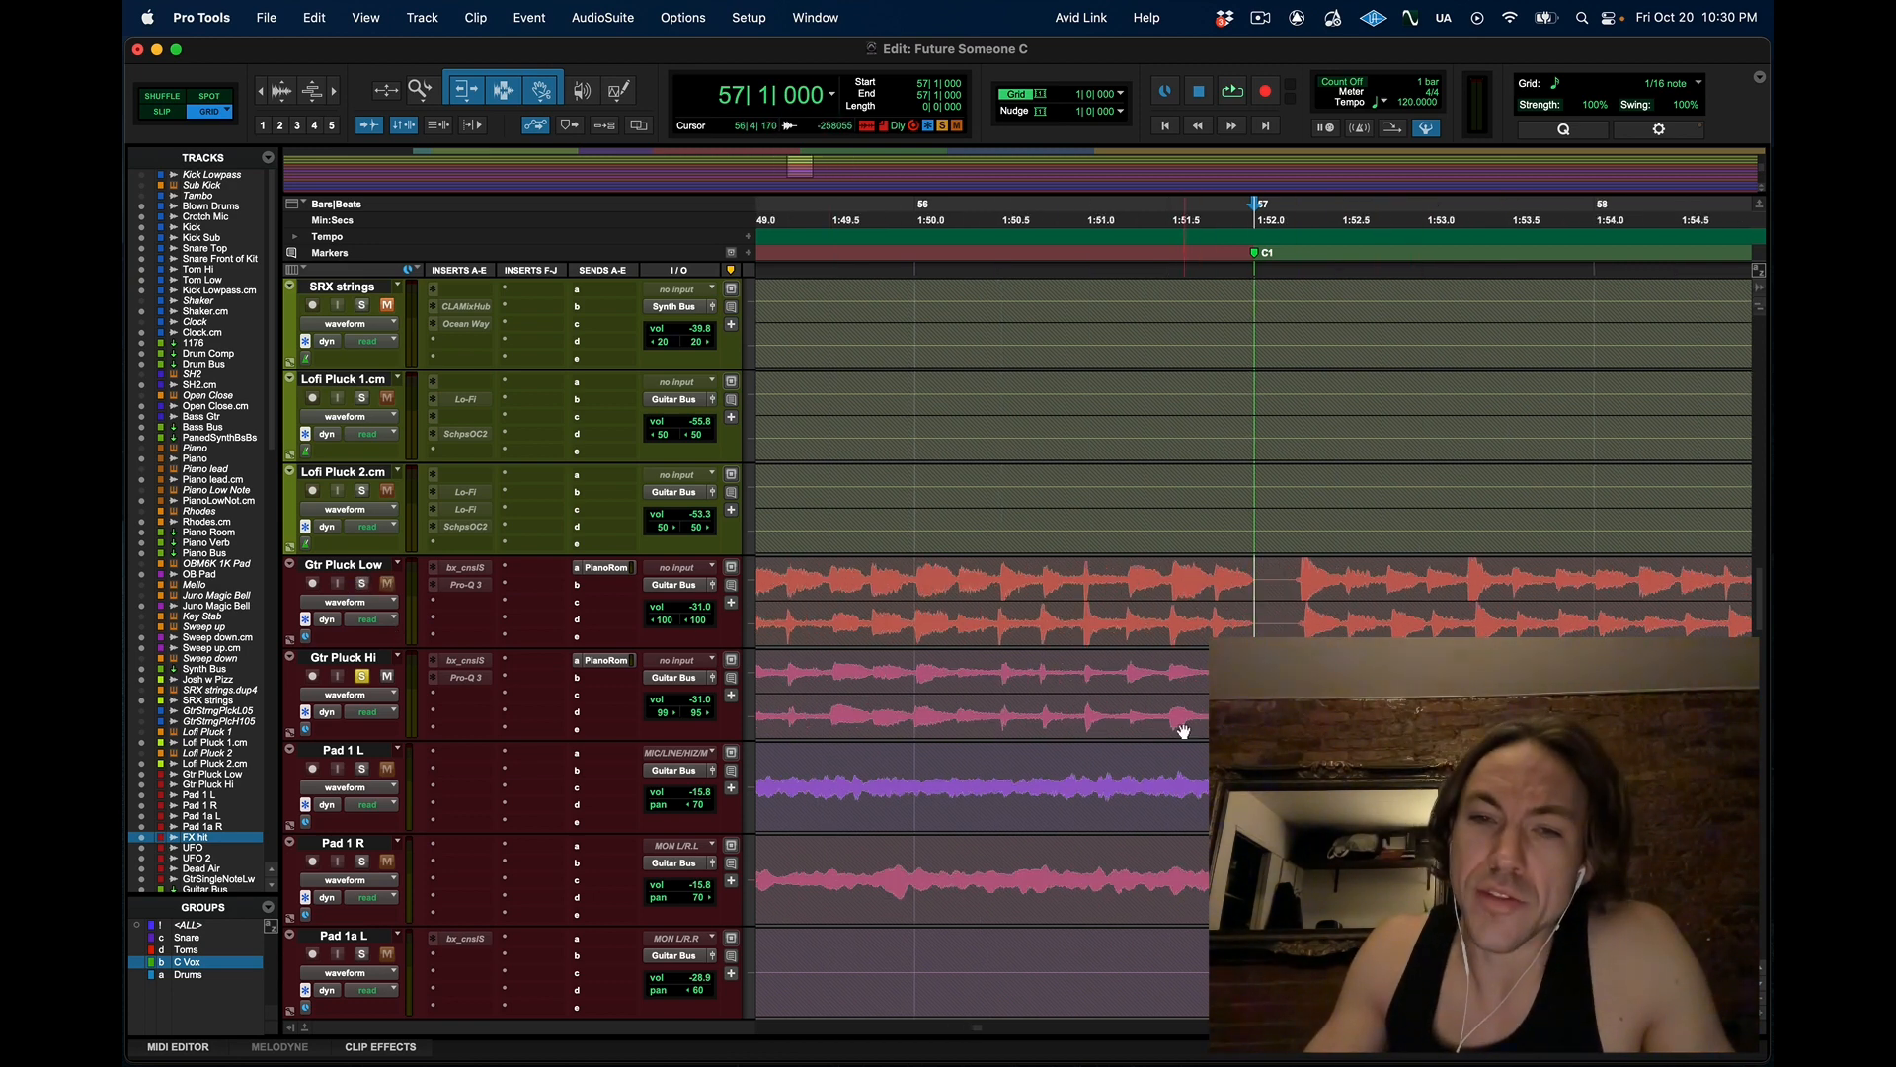
{"action": "key", "text": "space"}
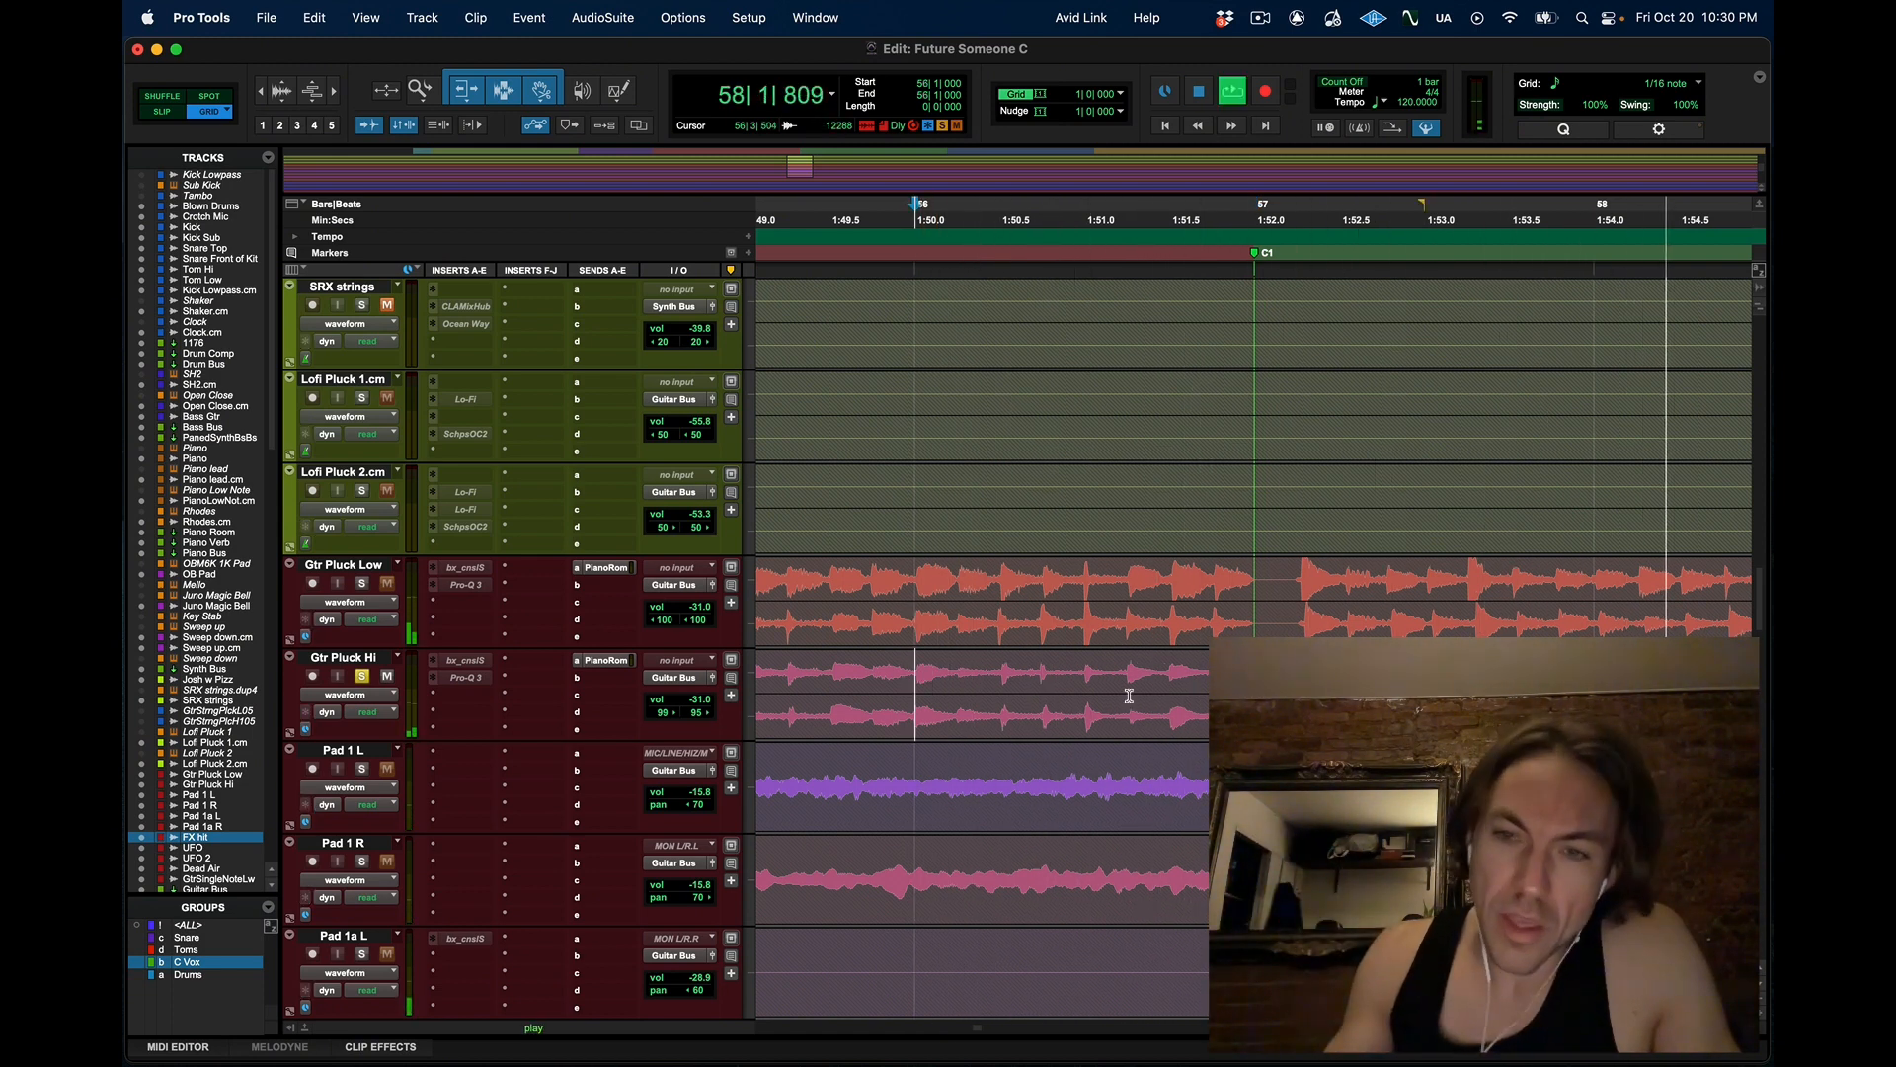
{"action": "key", "text": "space"}
Set the grid to 1/8 note, and play Gtr Pluck Low from 56|1|000 with the Gtr Pluck Hi solo cleared
{"action": "left_click", "coordinate": [1098, 94]}
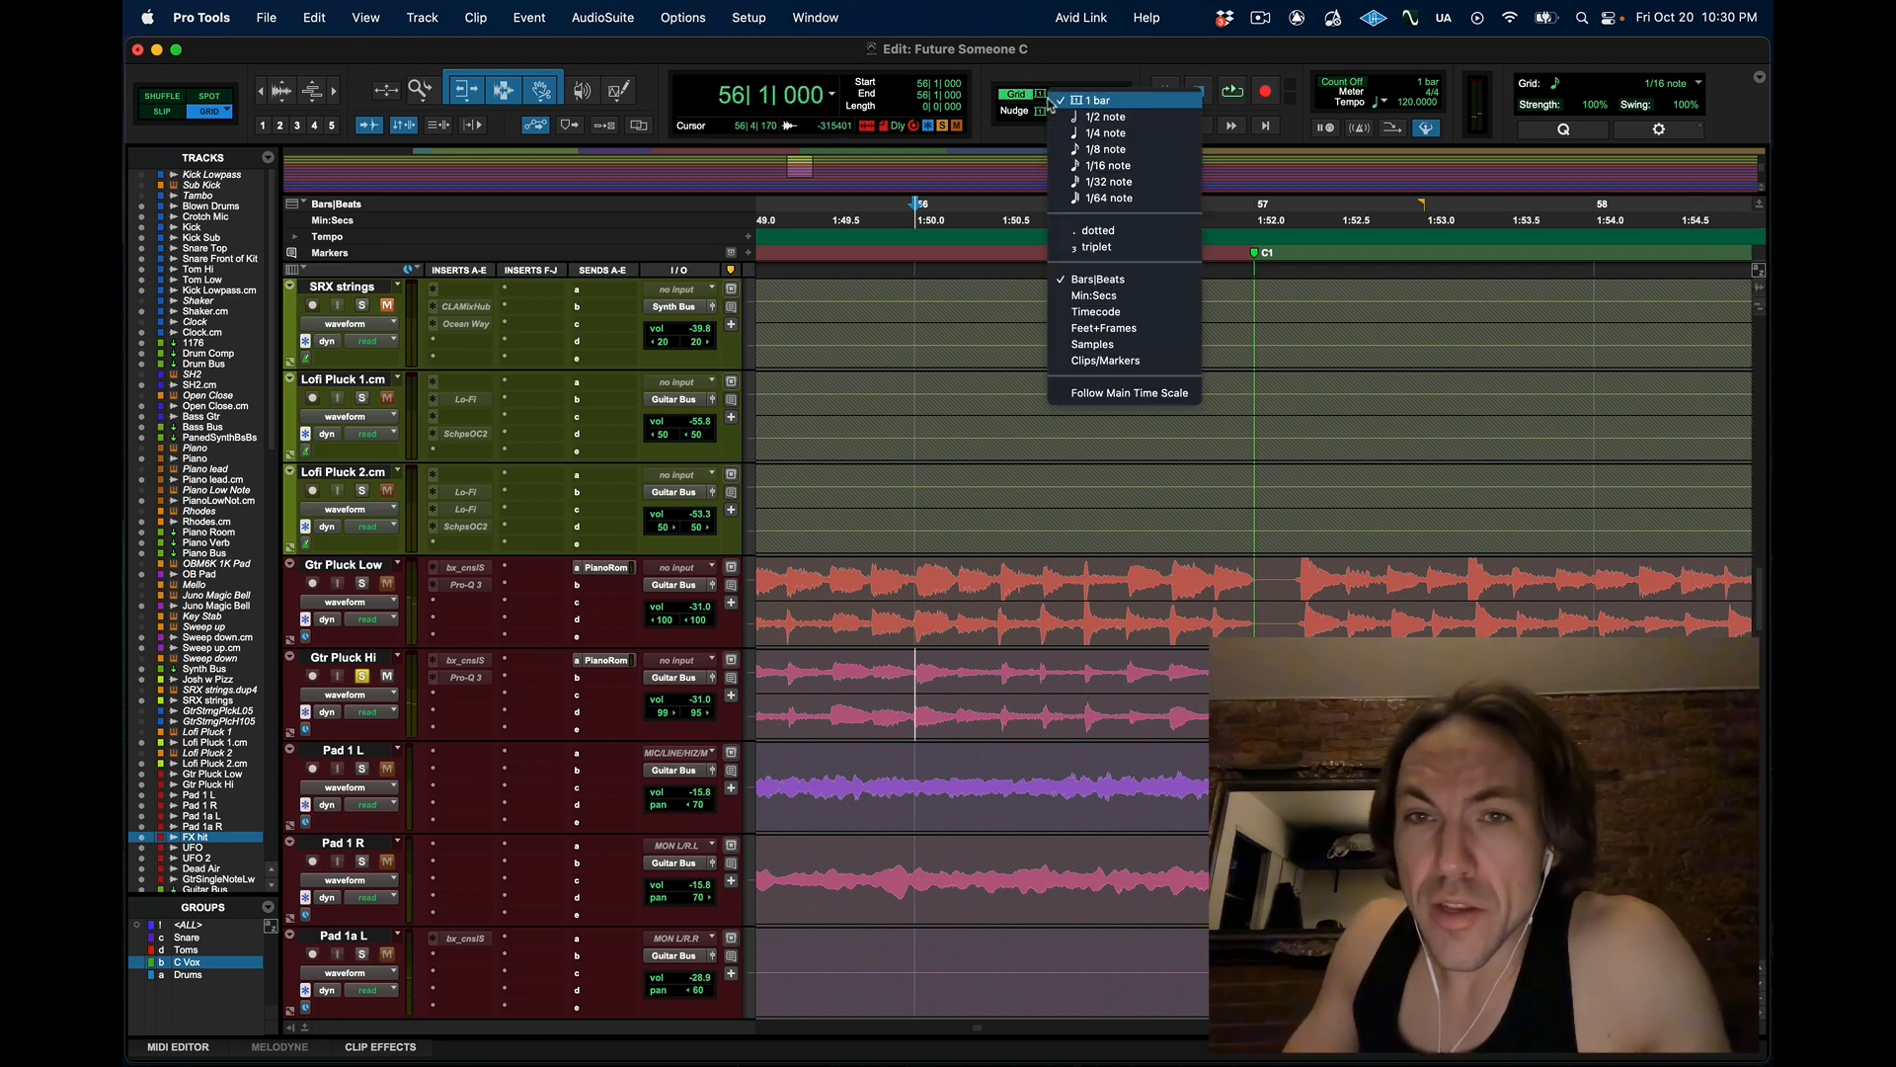
{"action": "left_click", "coordinate": [1087, 149]}
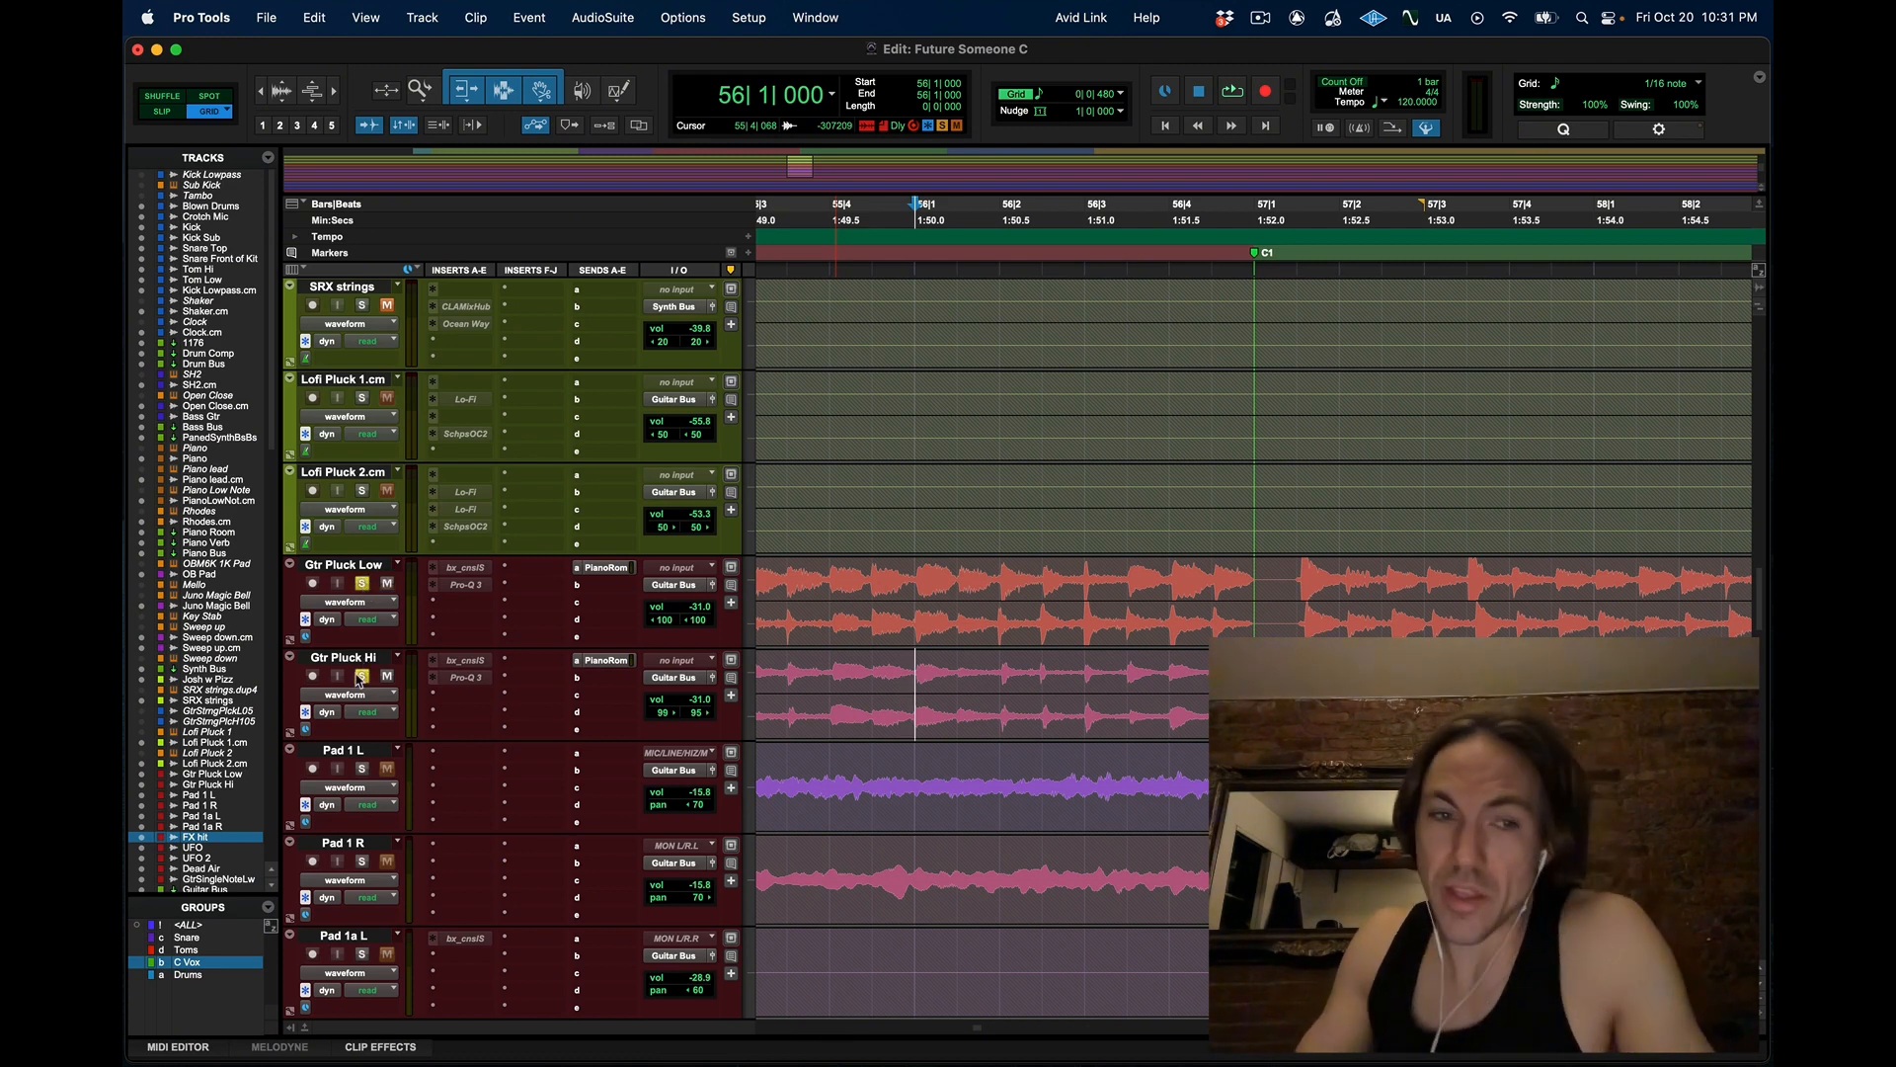
{"action": "key", "text": "space"}
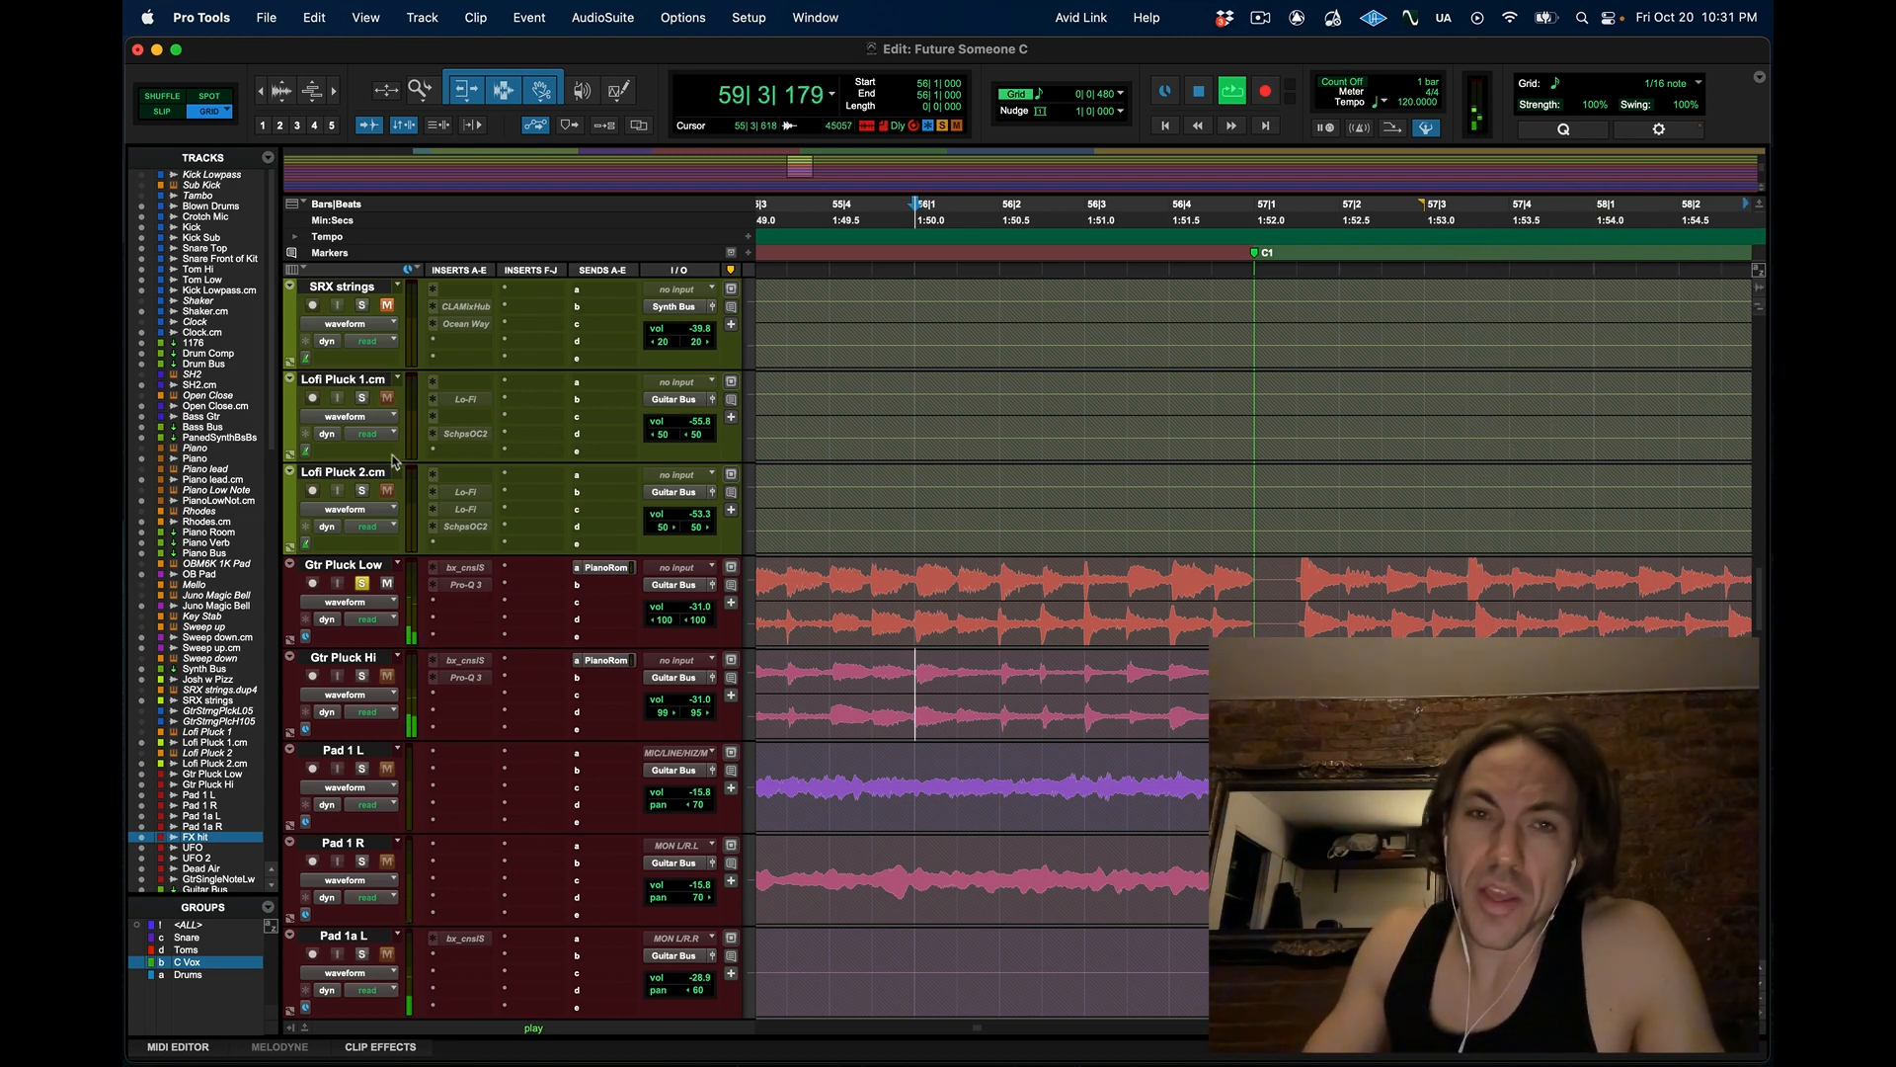
{"action": "key", "text": "space"}
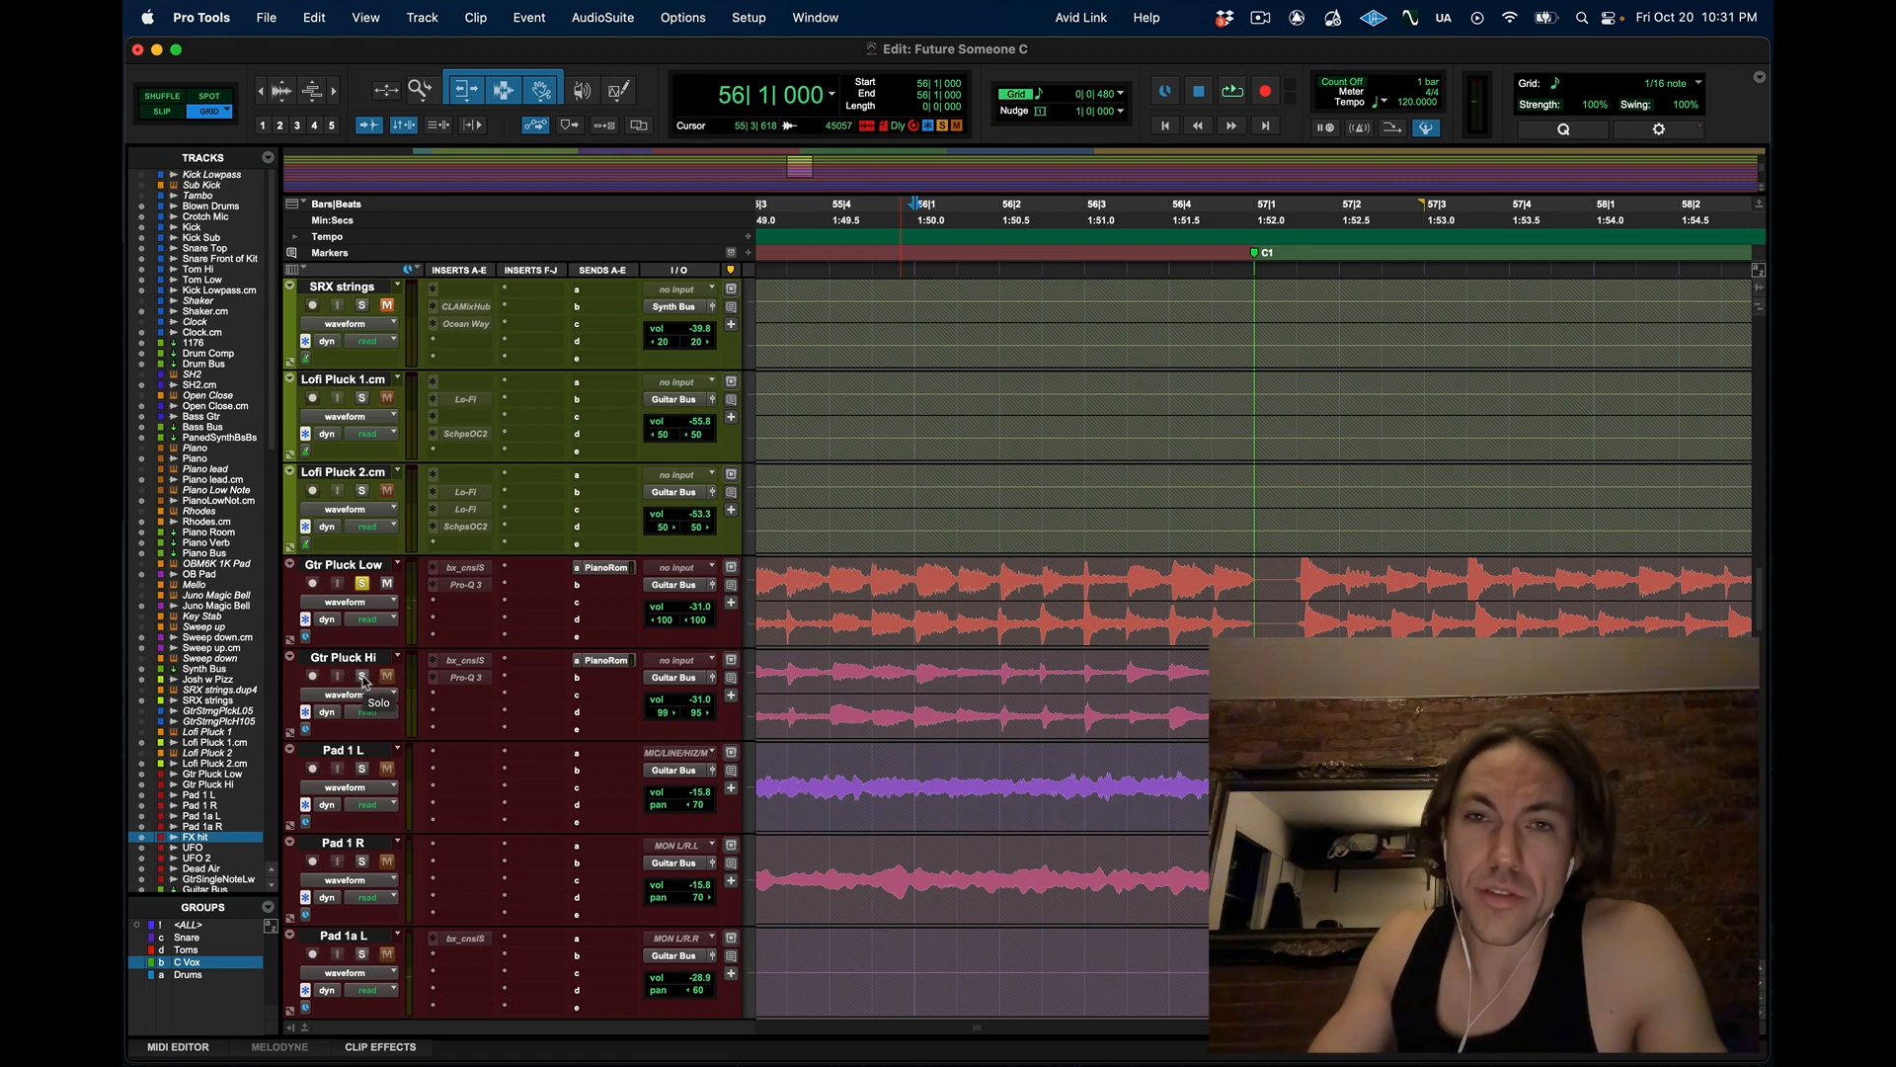
Solo Gtr Pluck Hi again and play both guitar plucks from 56|1|000 into C1
{"action": "left_click", "coordinate": [363, 677]}
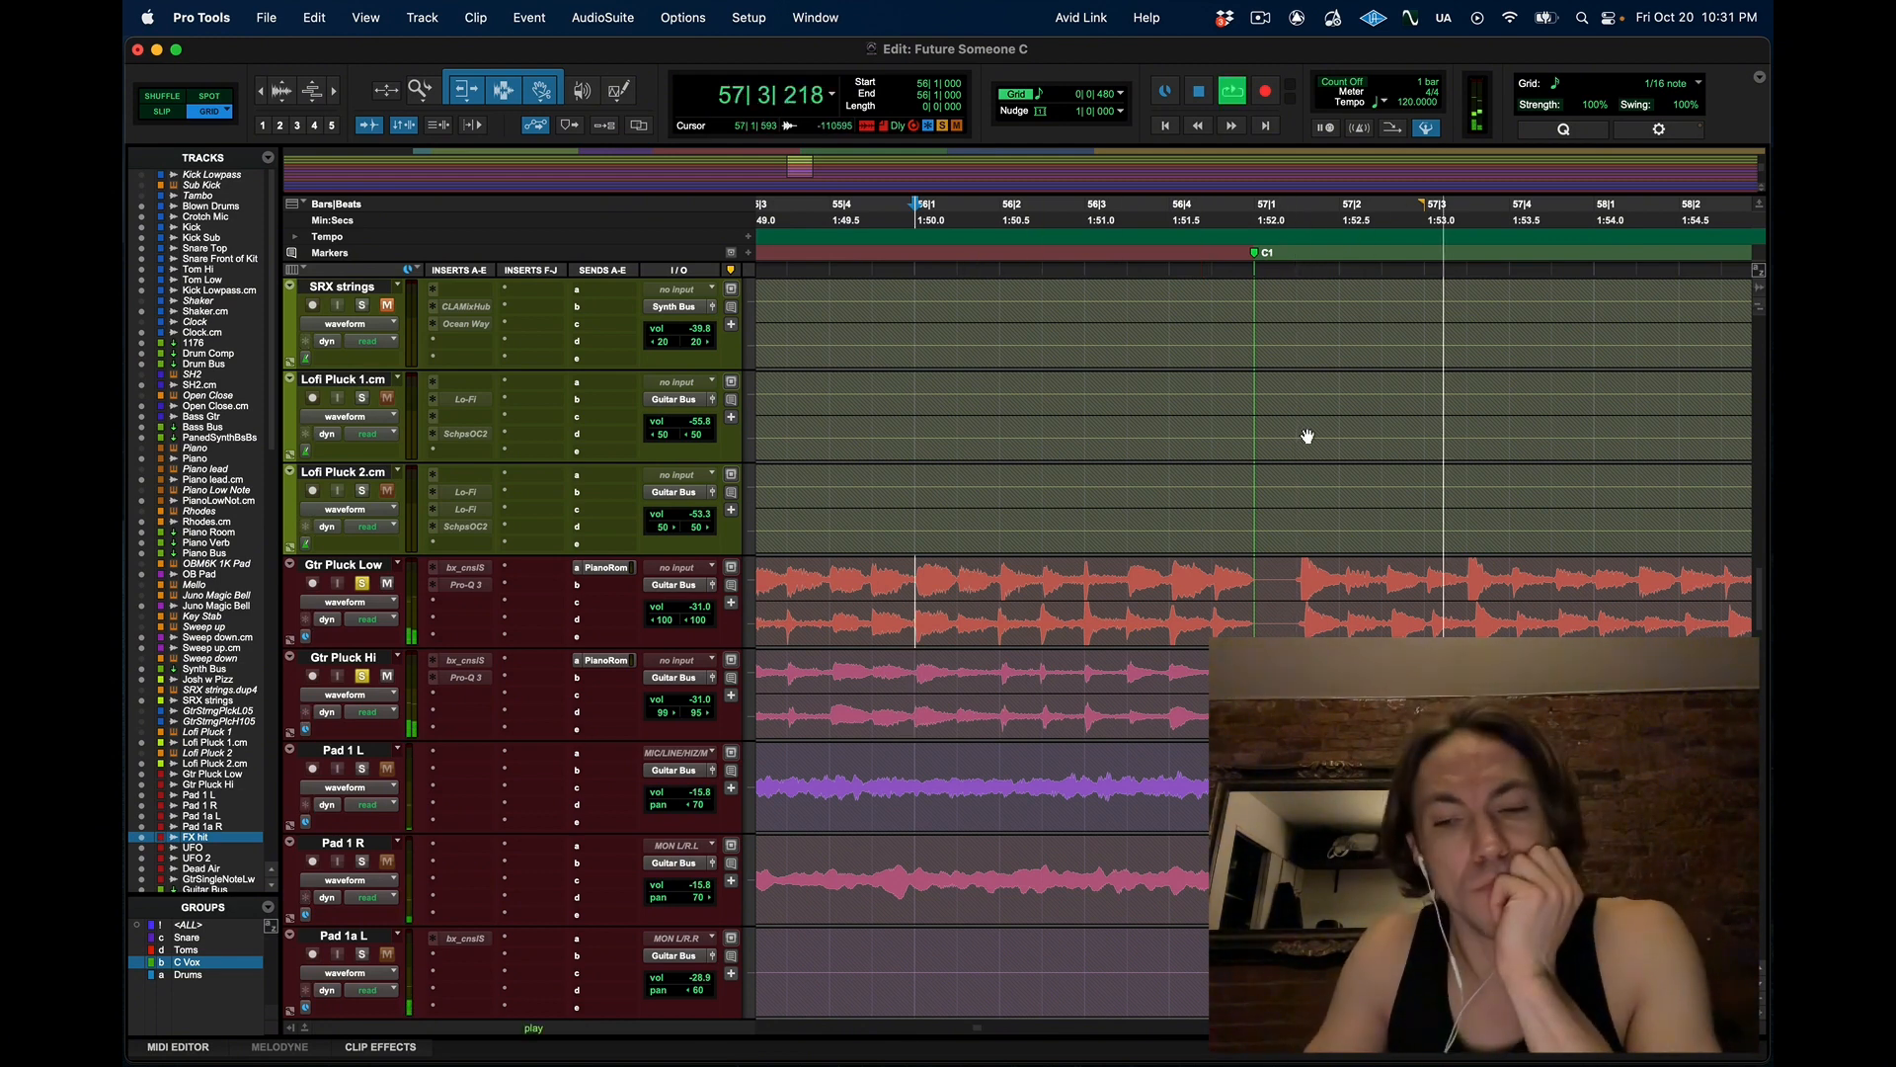
{"action": "key", "text": "r"}
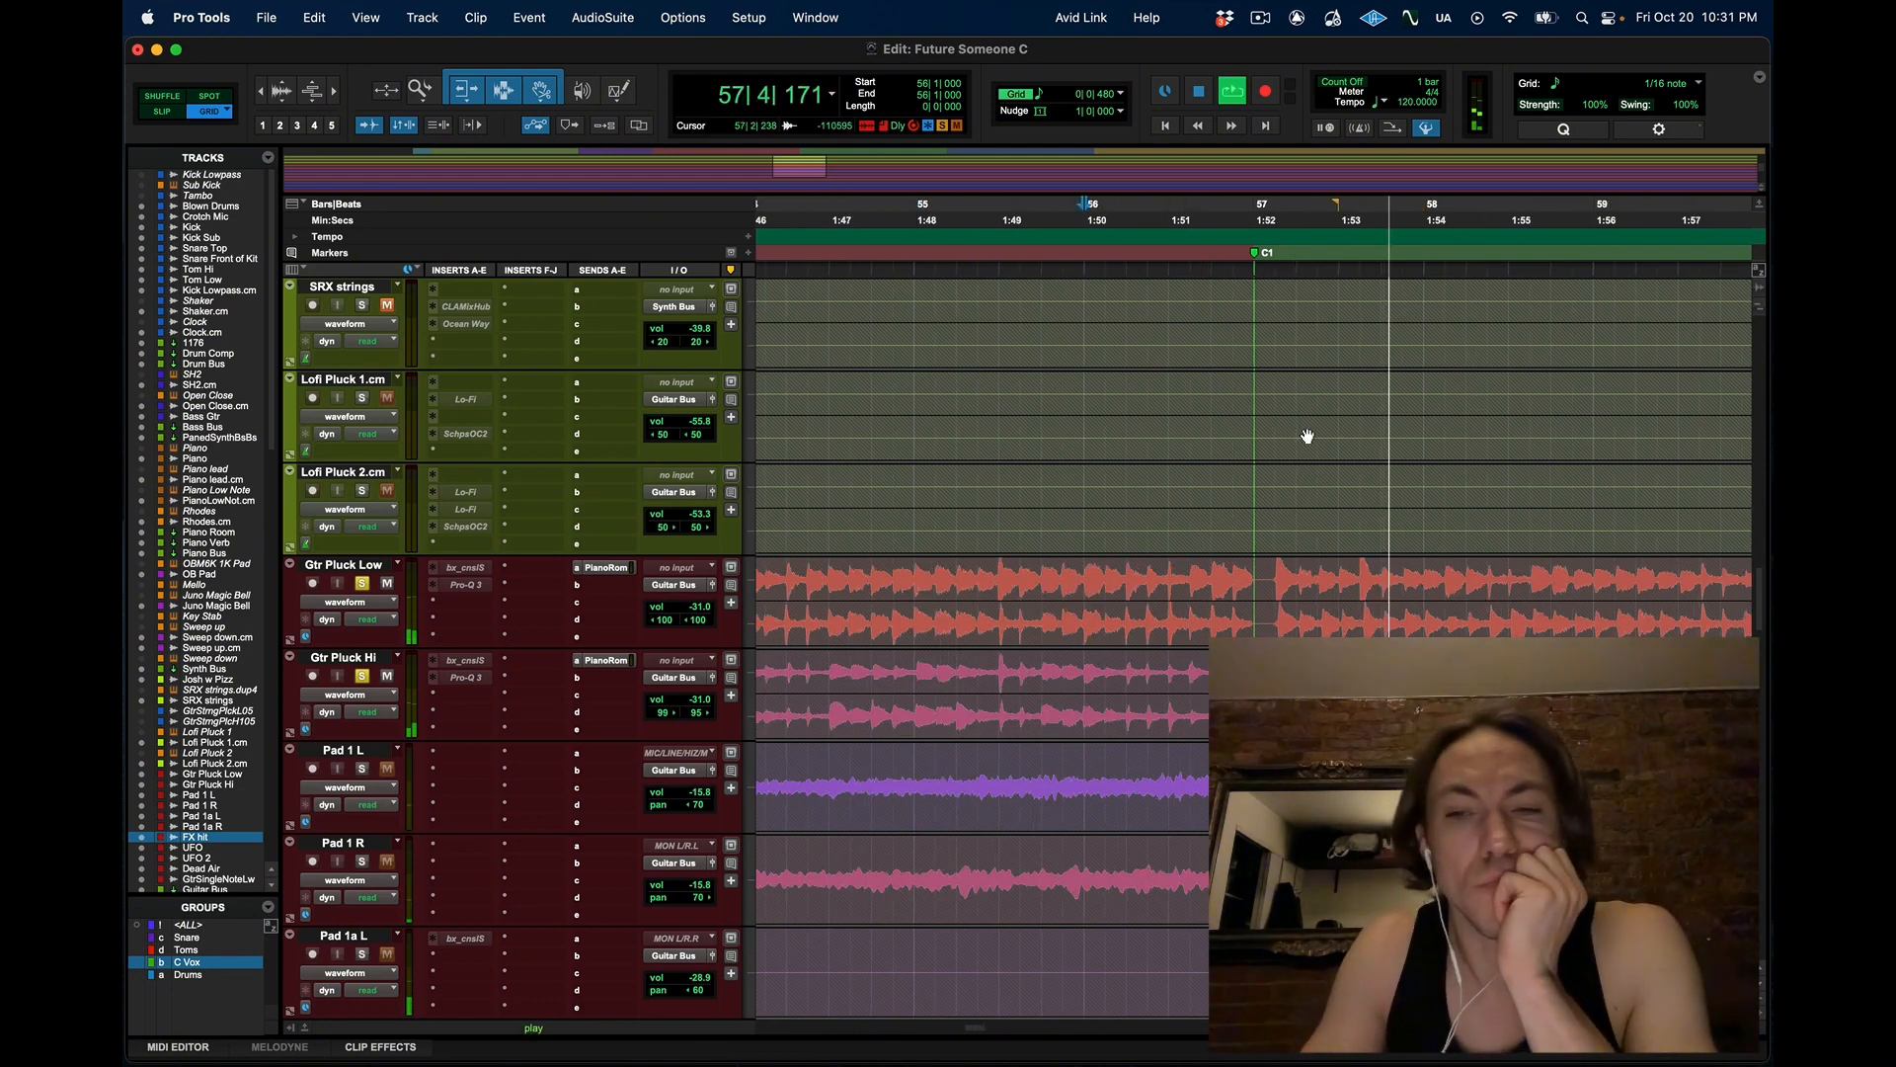
{"action": "key", "text": "r"}
{"action": "scroll", "coordinate": [1351, 457], "scroll_direction": "right", "scroll_amount": 5}
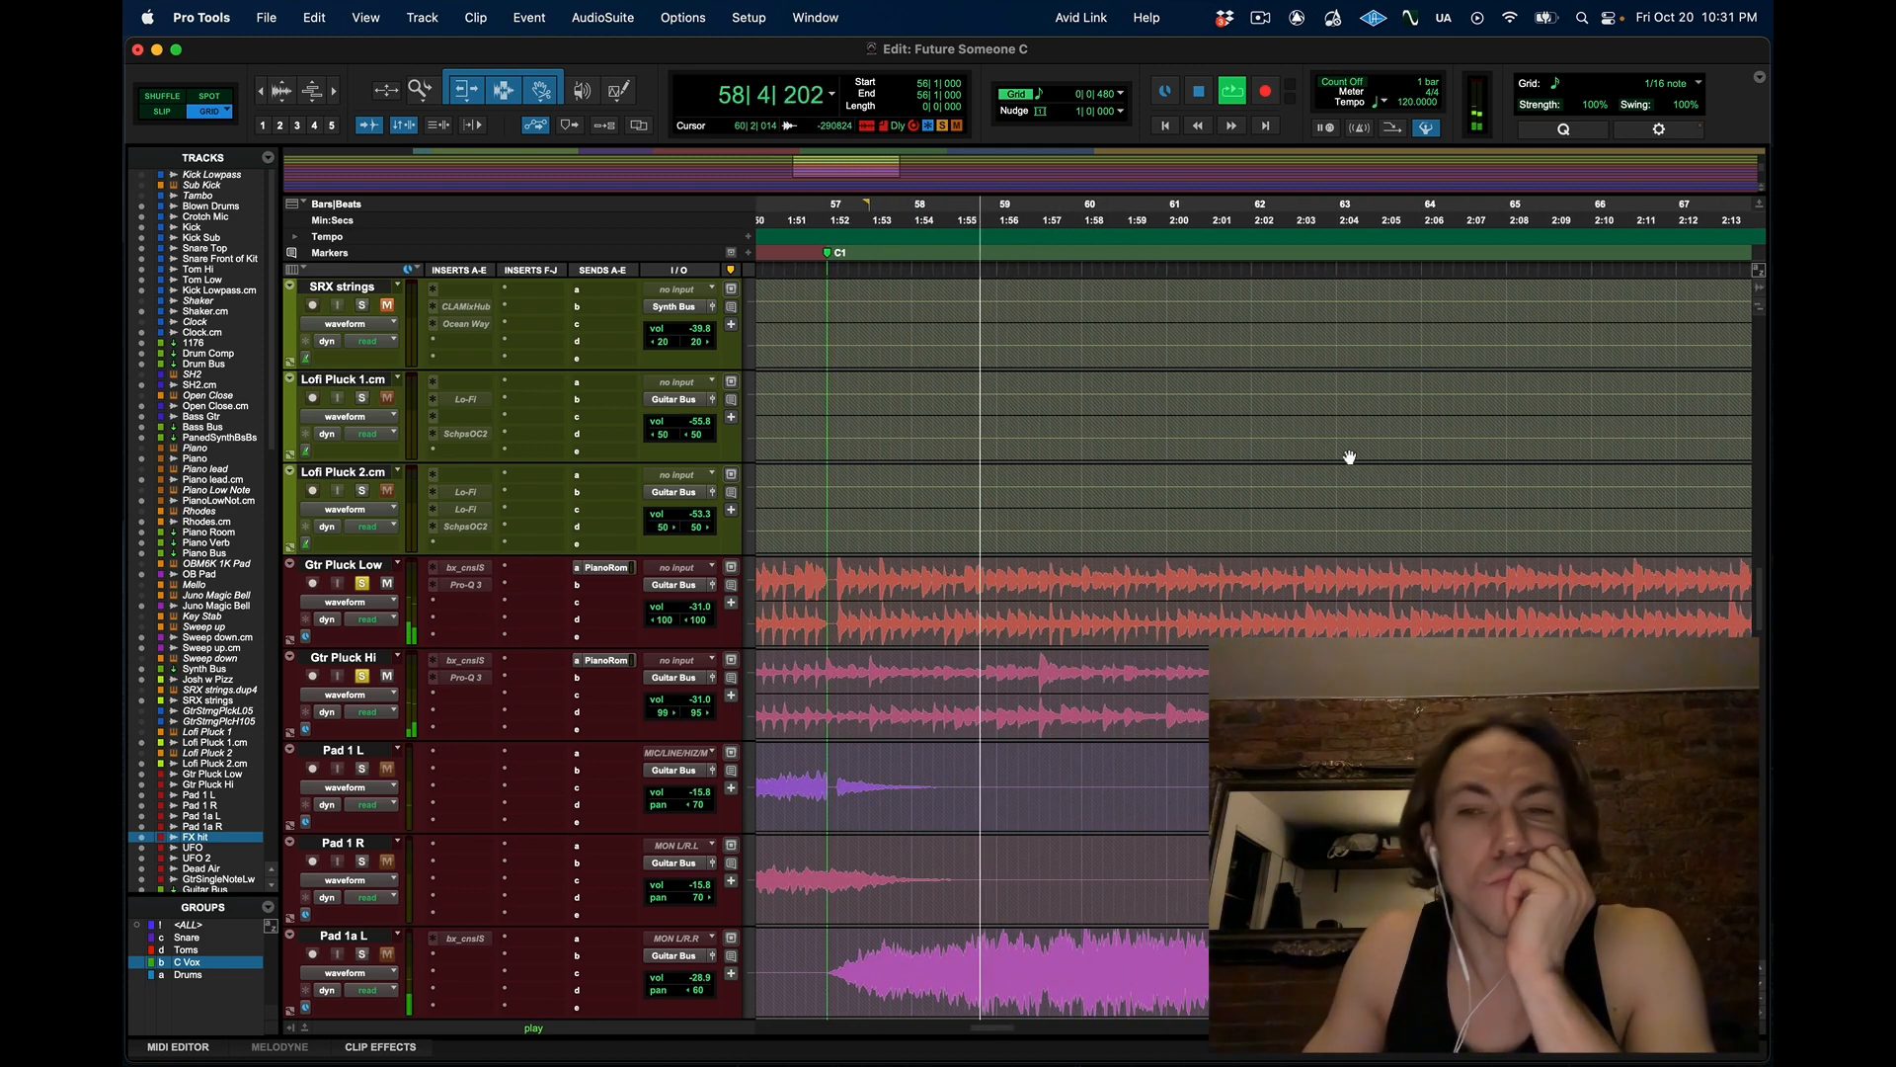
{"action": "scroll", "coordinate": [1350, 456], "scroll_direction": "right", "scroll_amount": 5}
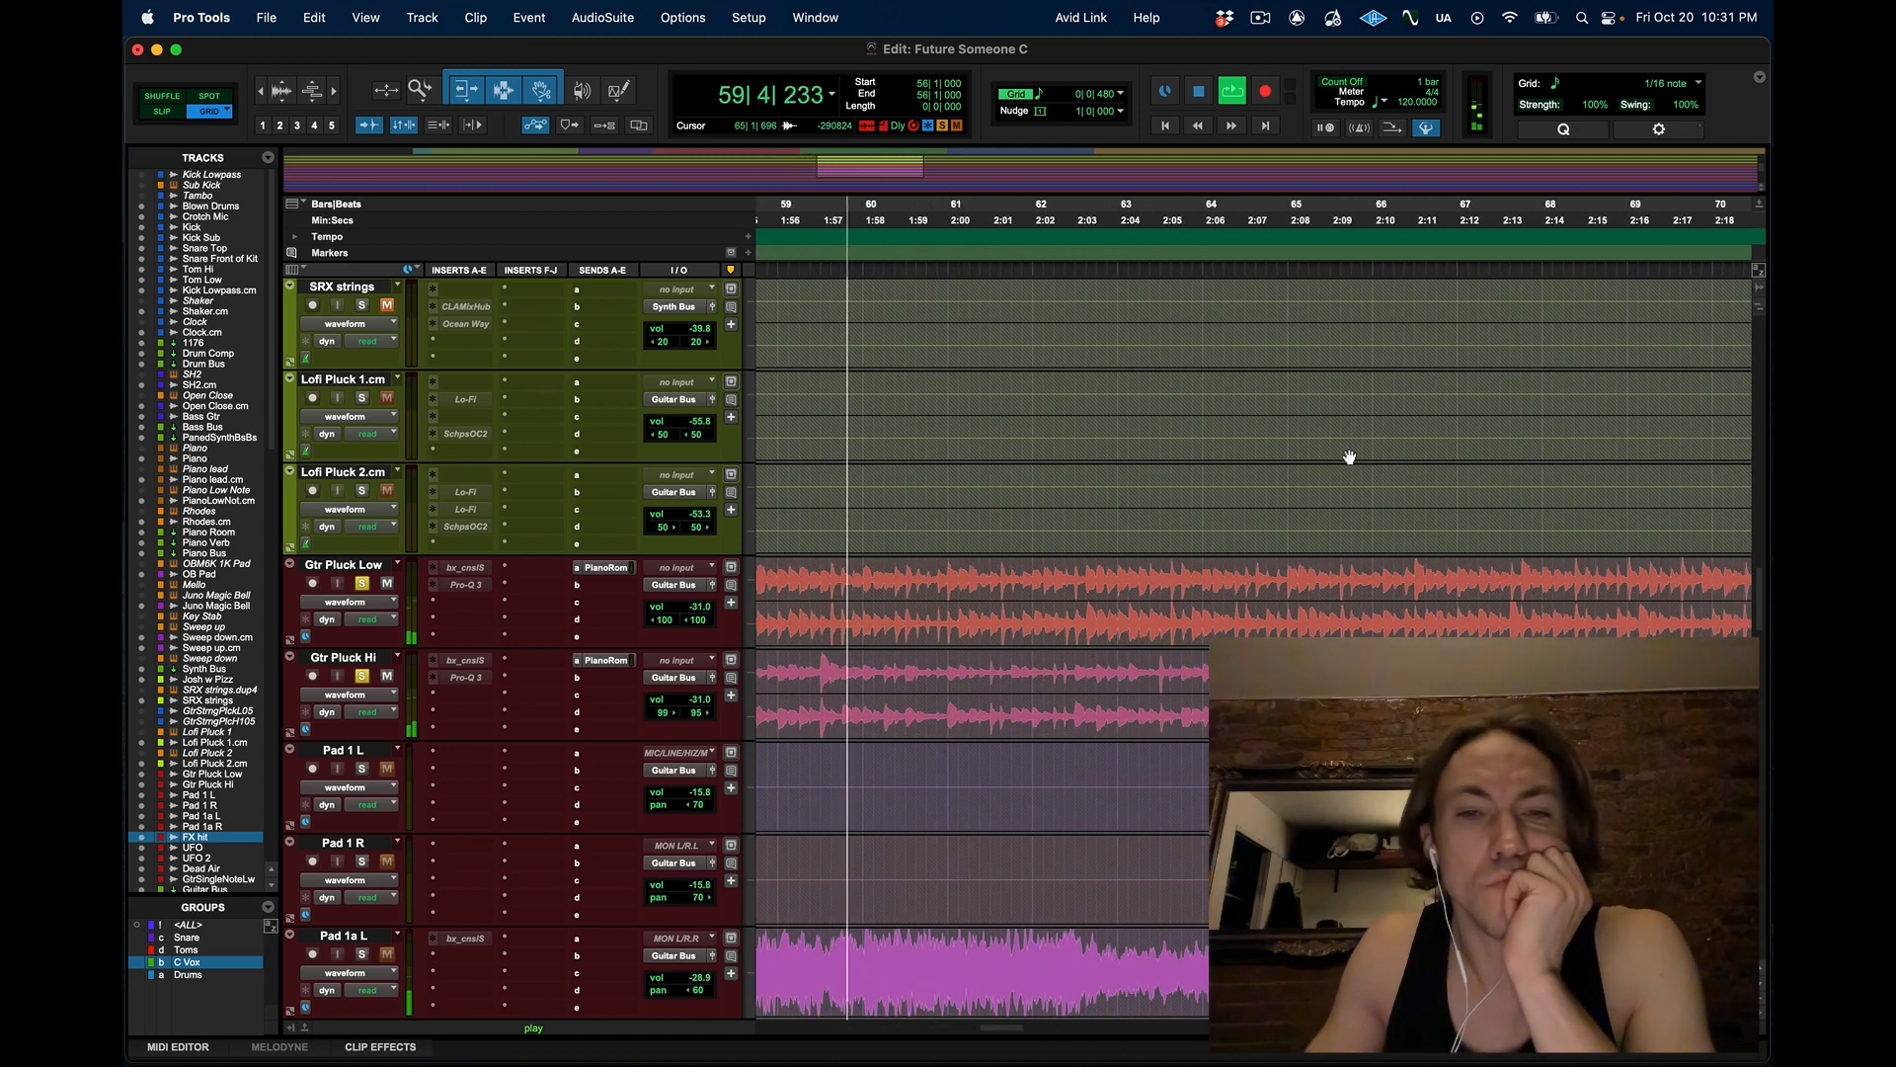
Examine the Pad 1 and Pad 1a tracks around the C1 marker while the guitars play, and stop playback
{"action": "scroll", "coordinate": [1350, 457], "scroll_direction": "down", "scroll_amount": 2}
{"action": "scroll", "coordinate": [1350, 457], "scroll_direction": "left", "scroll_amount": 3}
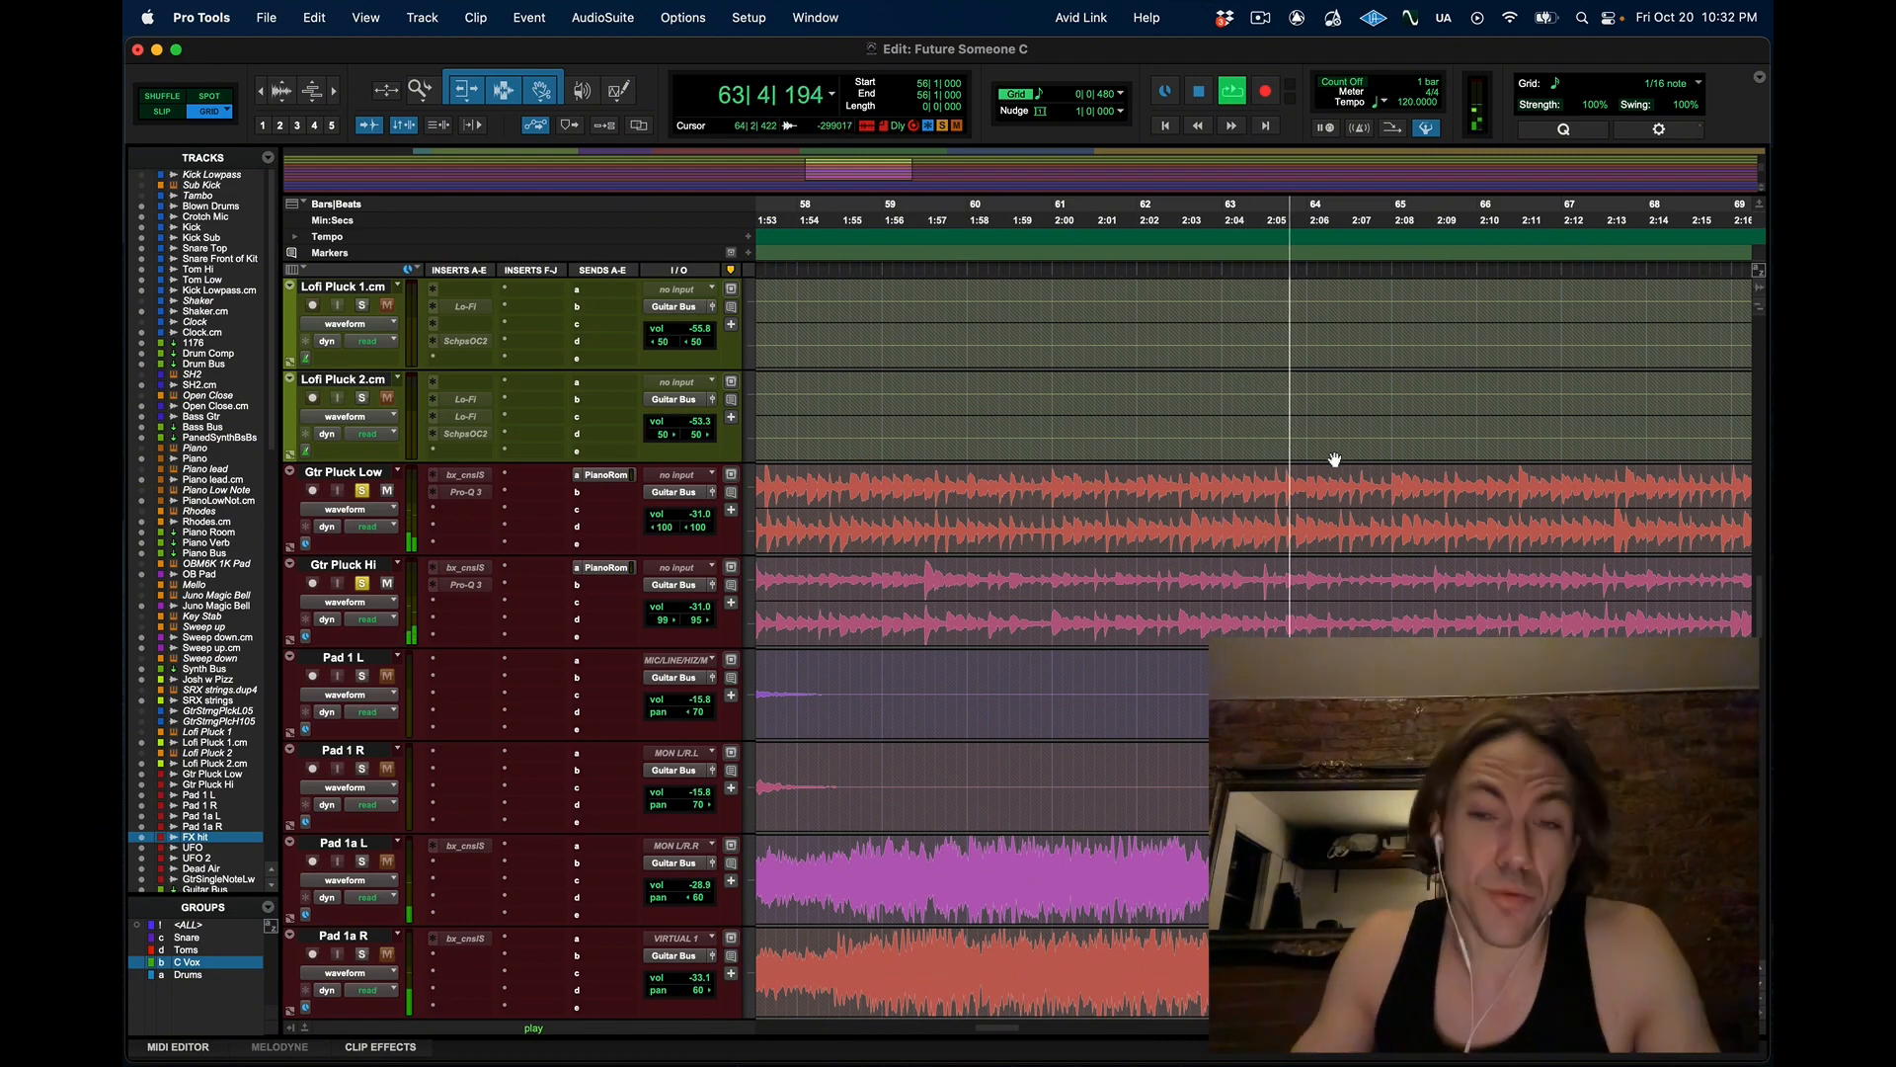
{"action": "scroll", "coordinate": [1301, 488], "scroll_direction": "down", "scroll_amount": 5}
{"action": "scroll", "coordinate": [1301, 490], "scroll_direction": "left", "scroll_amount": 5}
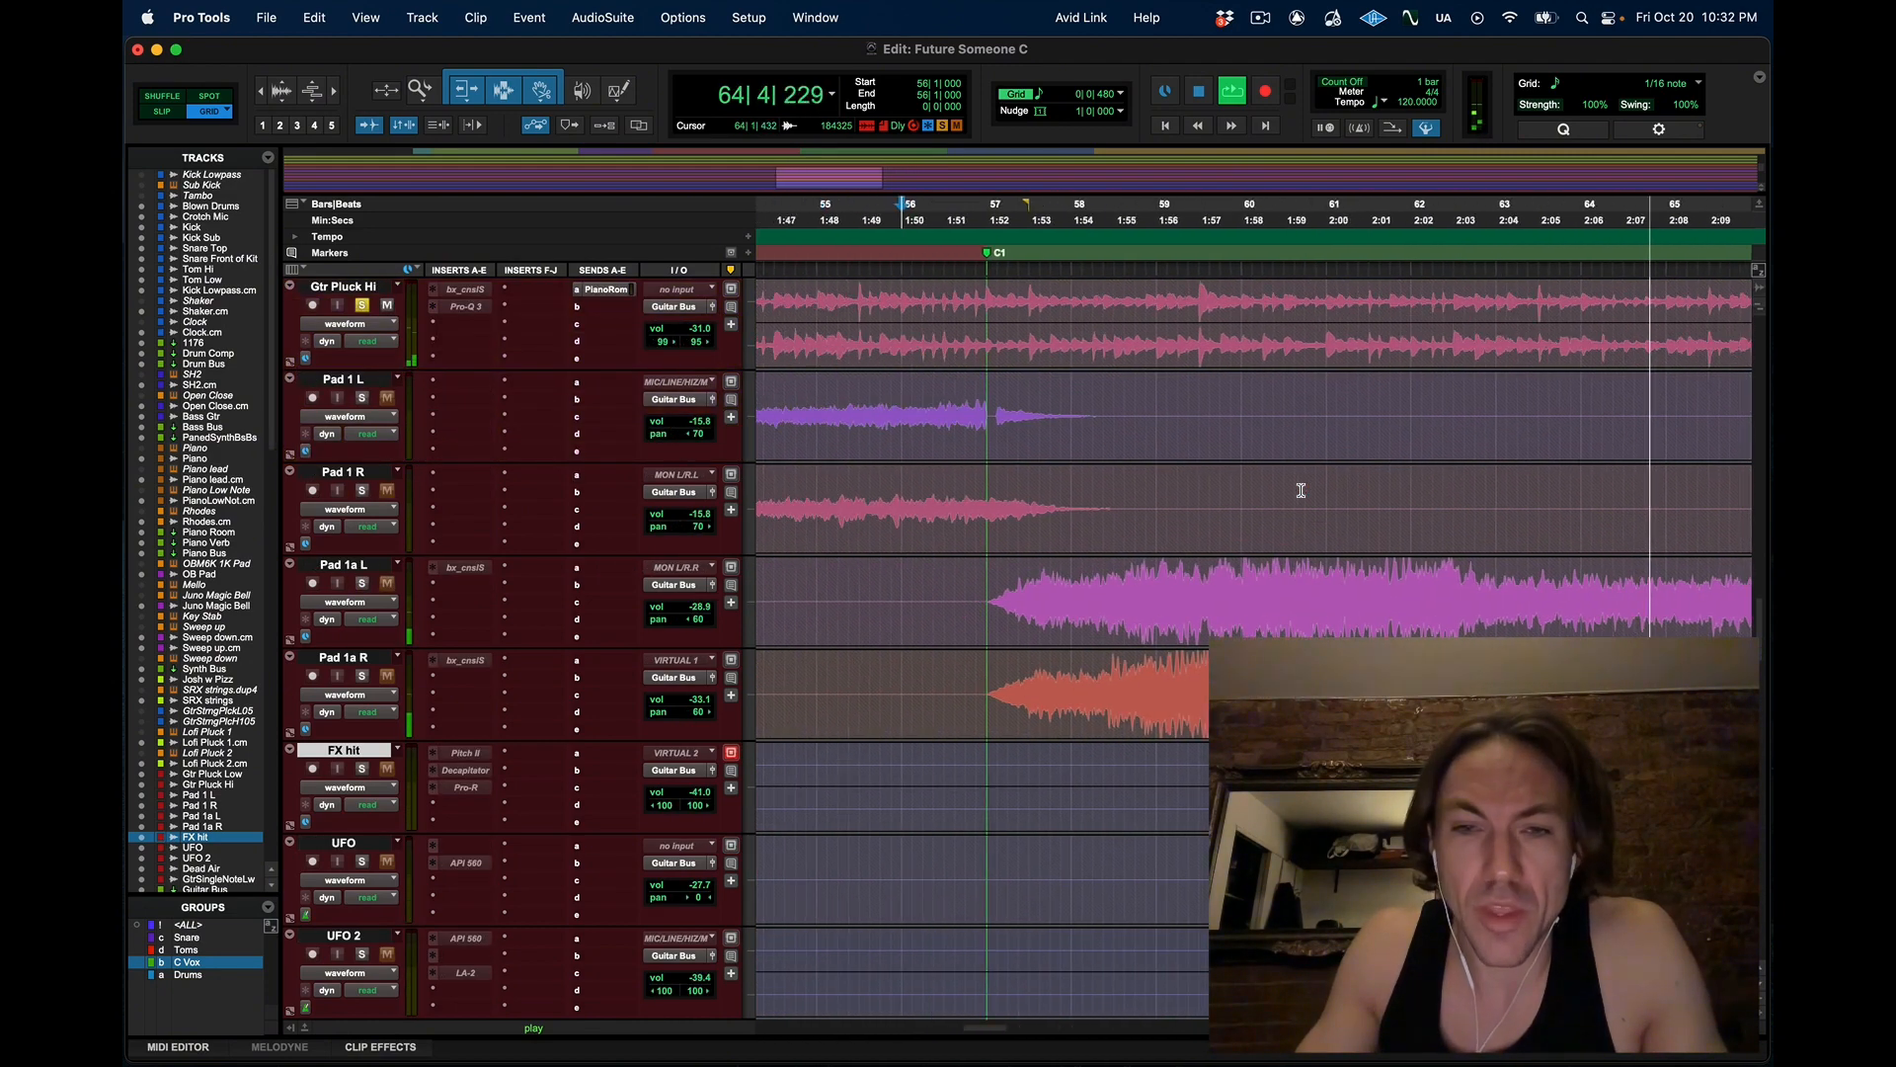
{"action": "key", "text": "space"}
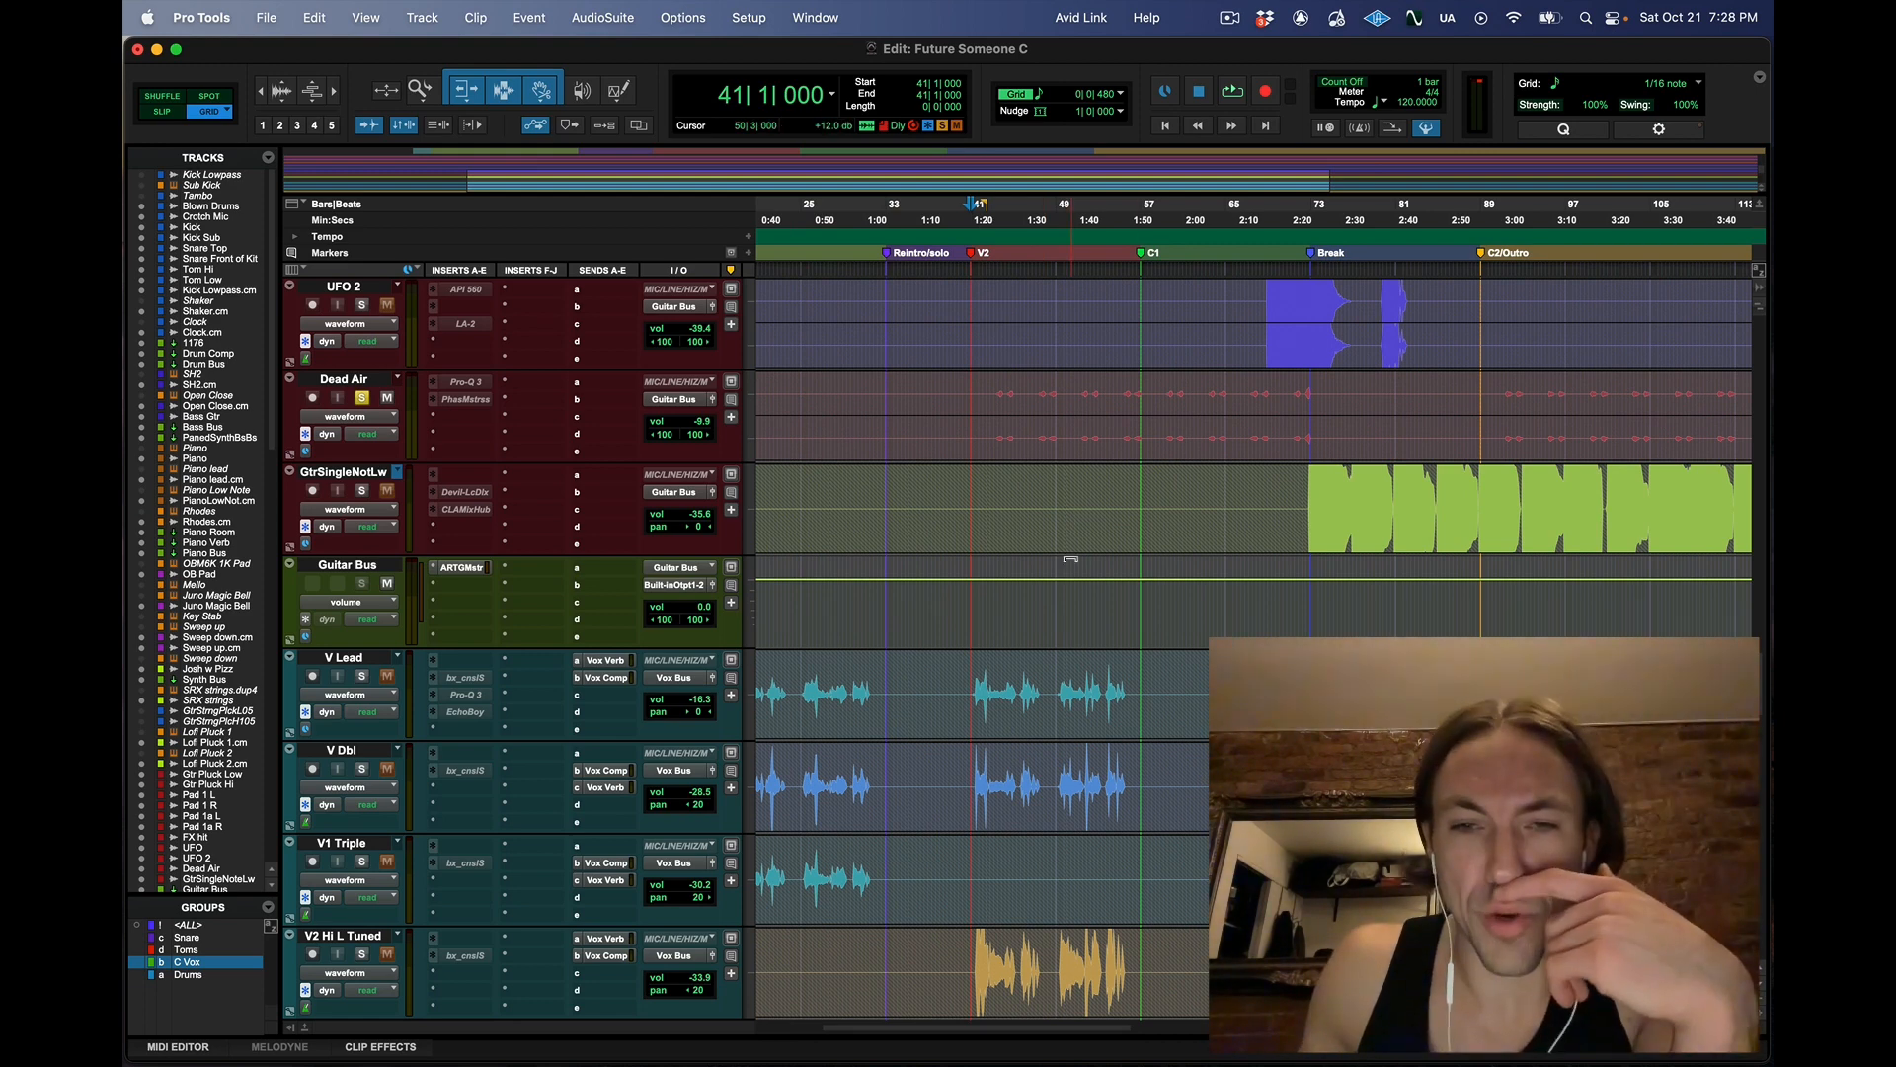
Examine the vocal, guitar, pad, synth and piano bus tracks across V2 and C1
{"action": "scroll", "coordinate": [1070, 559], "scroll_direction": "left", "scroll_amount": 3}
{"action": "scroll", "coordinate": [1070, 559], "scroll_direction": "right", "scroll_amount": 3}
{"action": "scroll", "coordinate": [1071, 559], "scroll_direction": "down", "scroll_amount": 5}
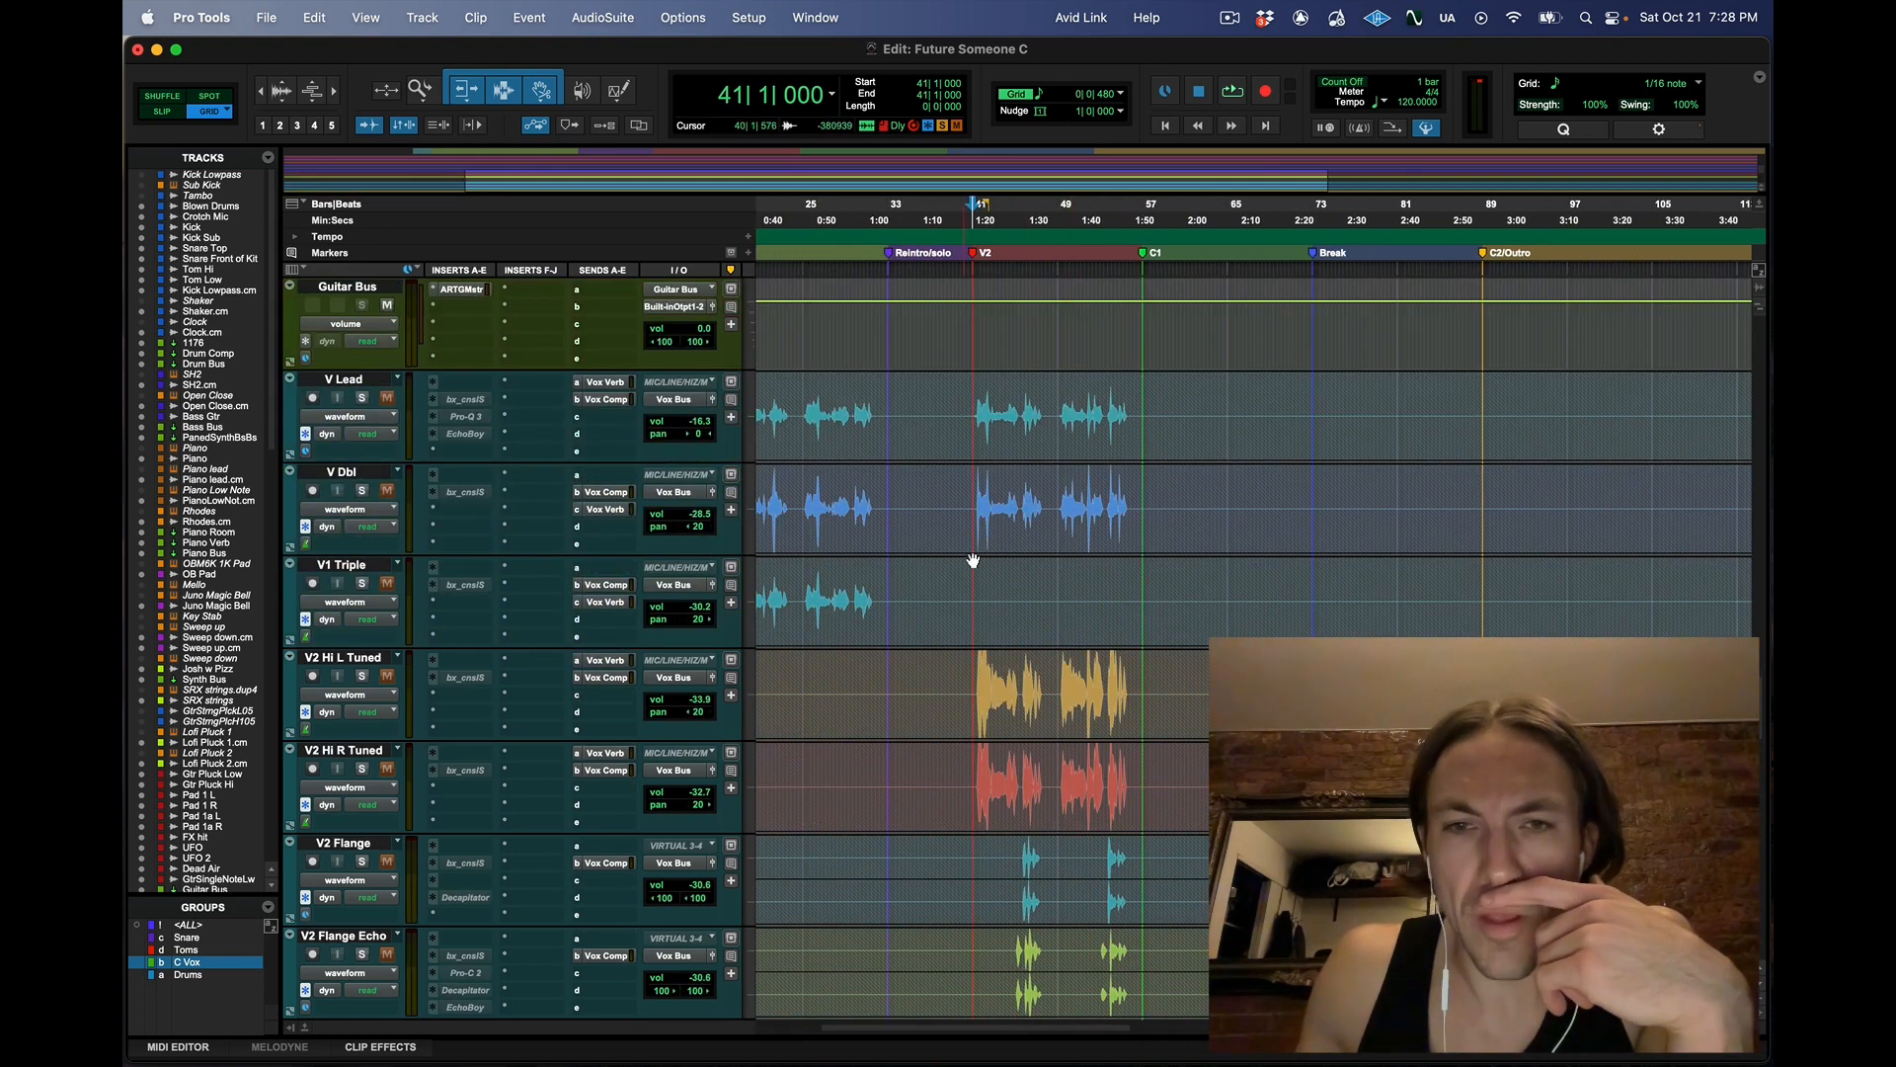
{"action": "scroll", "coordinate": [1104, 551], "scroll_direction": "up", "scroll_amount": 4}
{"action": "scroll", "coordinate": [1103, 550], "scroll_direction": "up", "scroll_amount": 8}
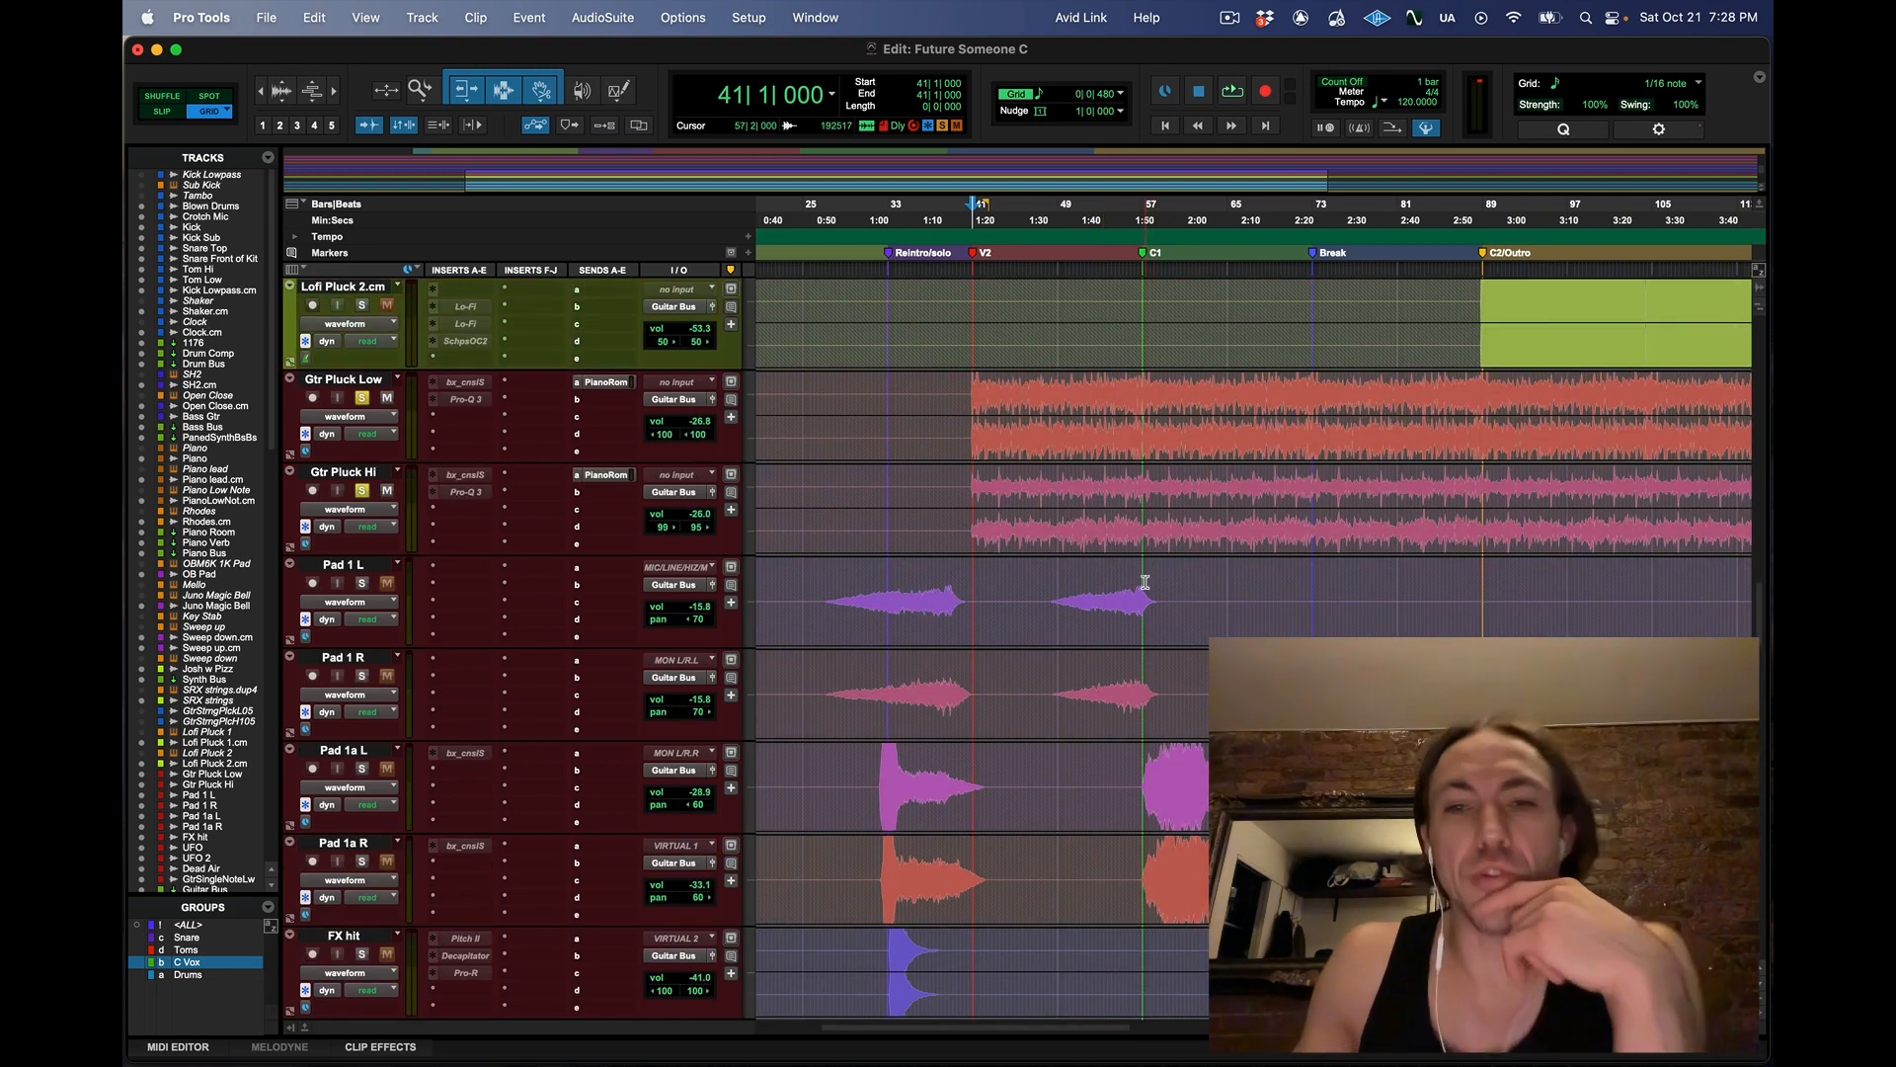
{"action": "scroll", "coordinate": [1145, 583], "scroll_direction": "up", "scroll_amount": 1}
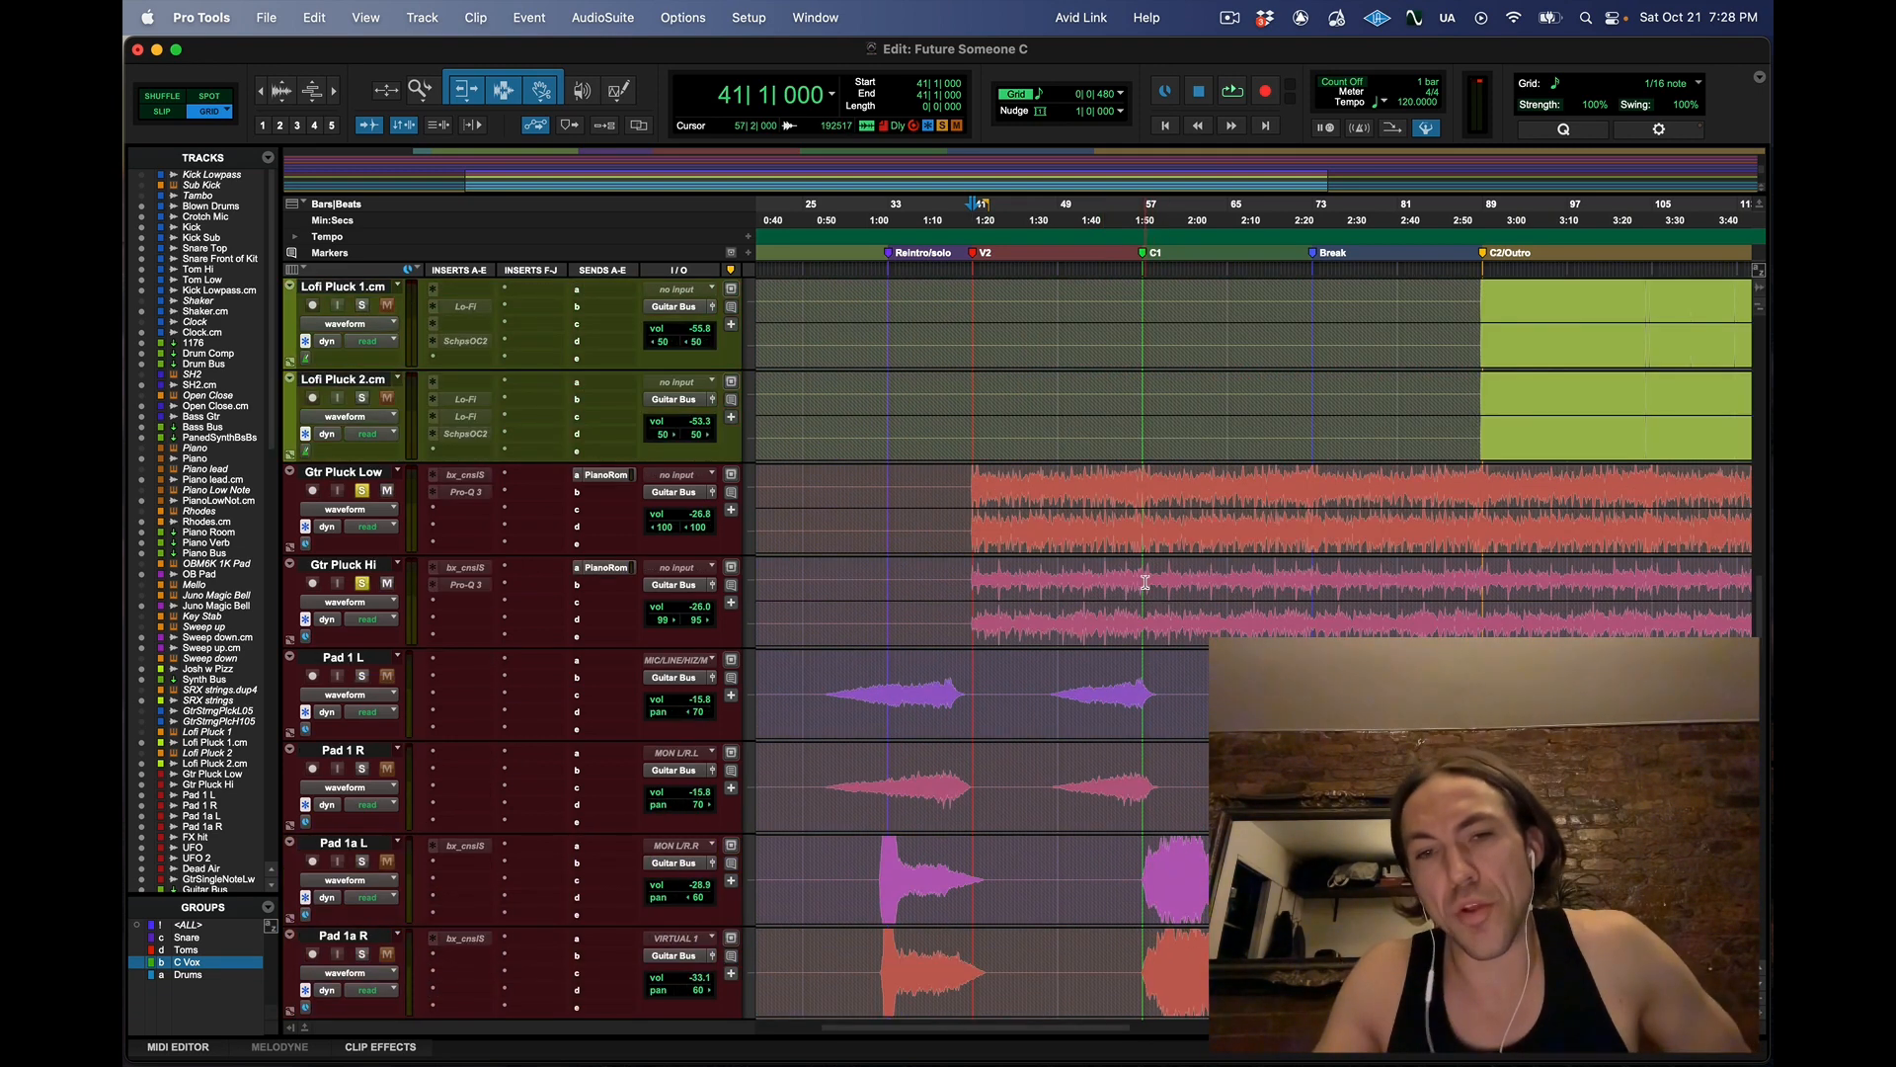
{"action": "scroll", "coordinate": [1145, 583], "scroll_direction": "up", "scroll_amount": 10}
{"action": "scroll", "coordinate": [1144, 583], "scroll_direction": "left", "scroll_amount": 2}
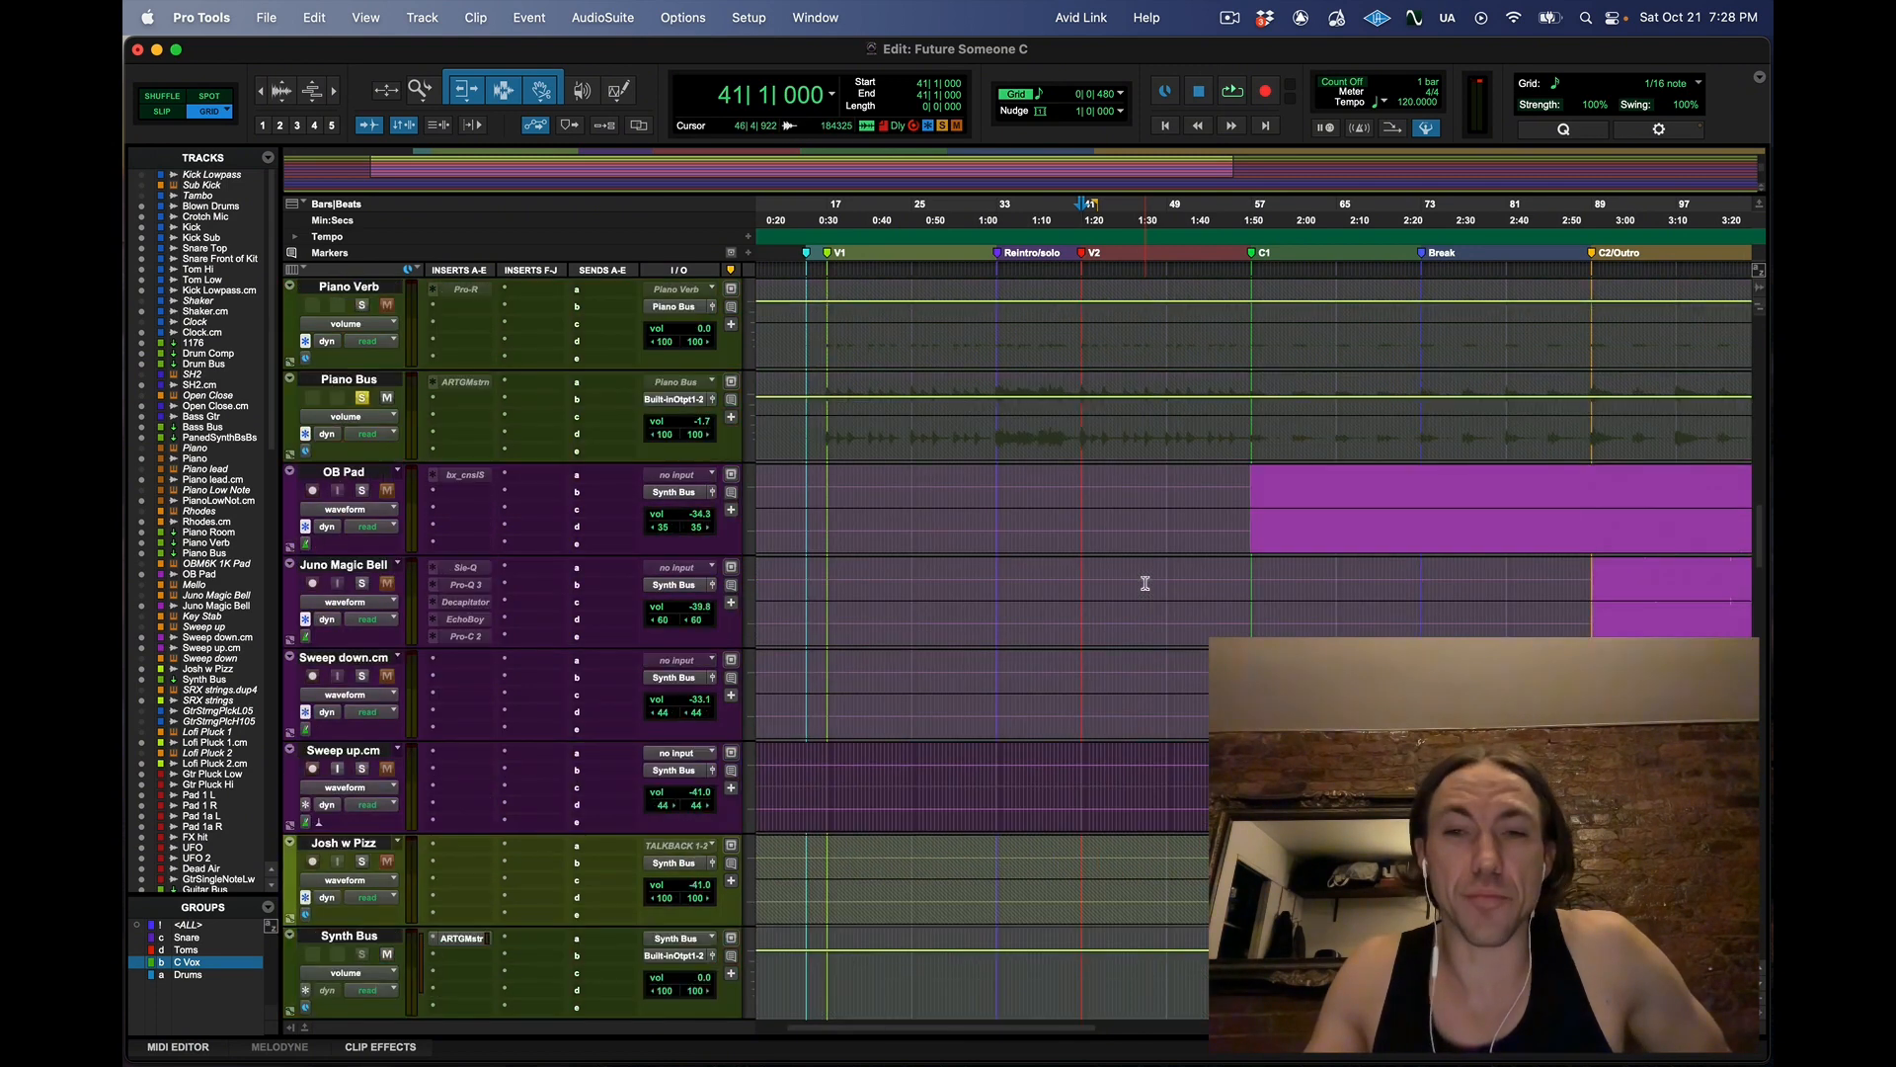
Examine the piano, bass and OB Pad tracks across V2 and C1, and place the cursor at 56|4|480
{"action": "scroll", "coordinate": [1145, 583], "scroll_direction": "up", "scroll_amount": 7}
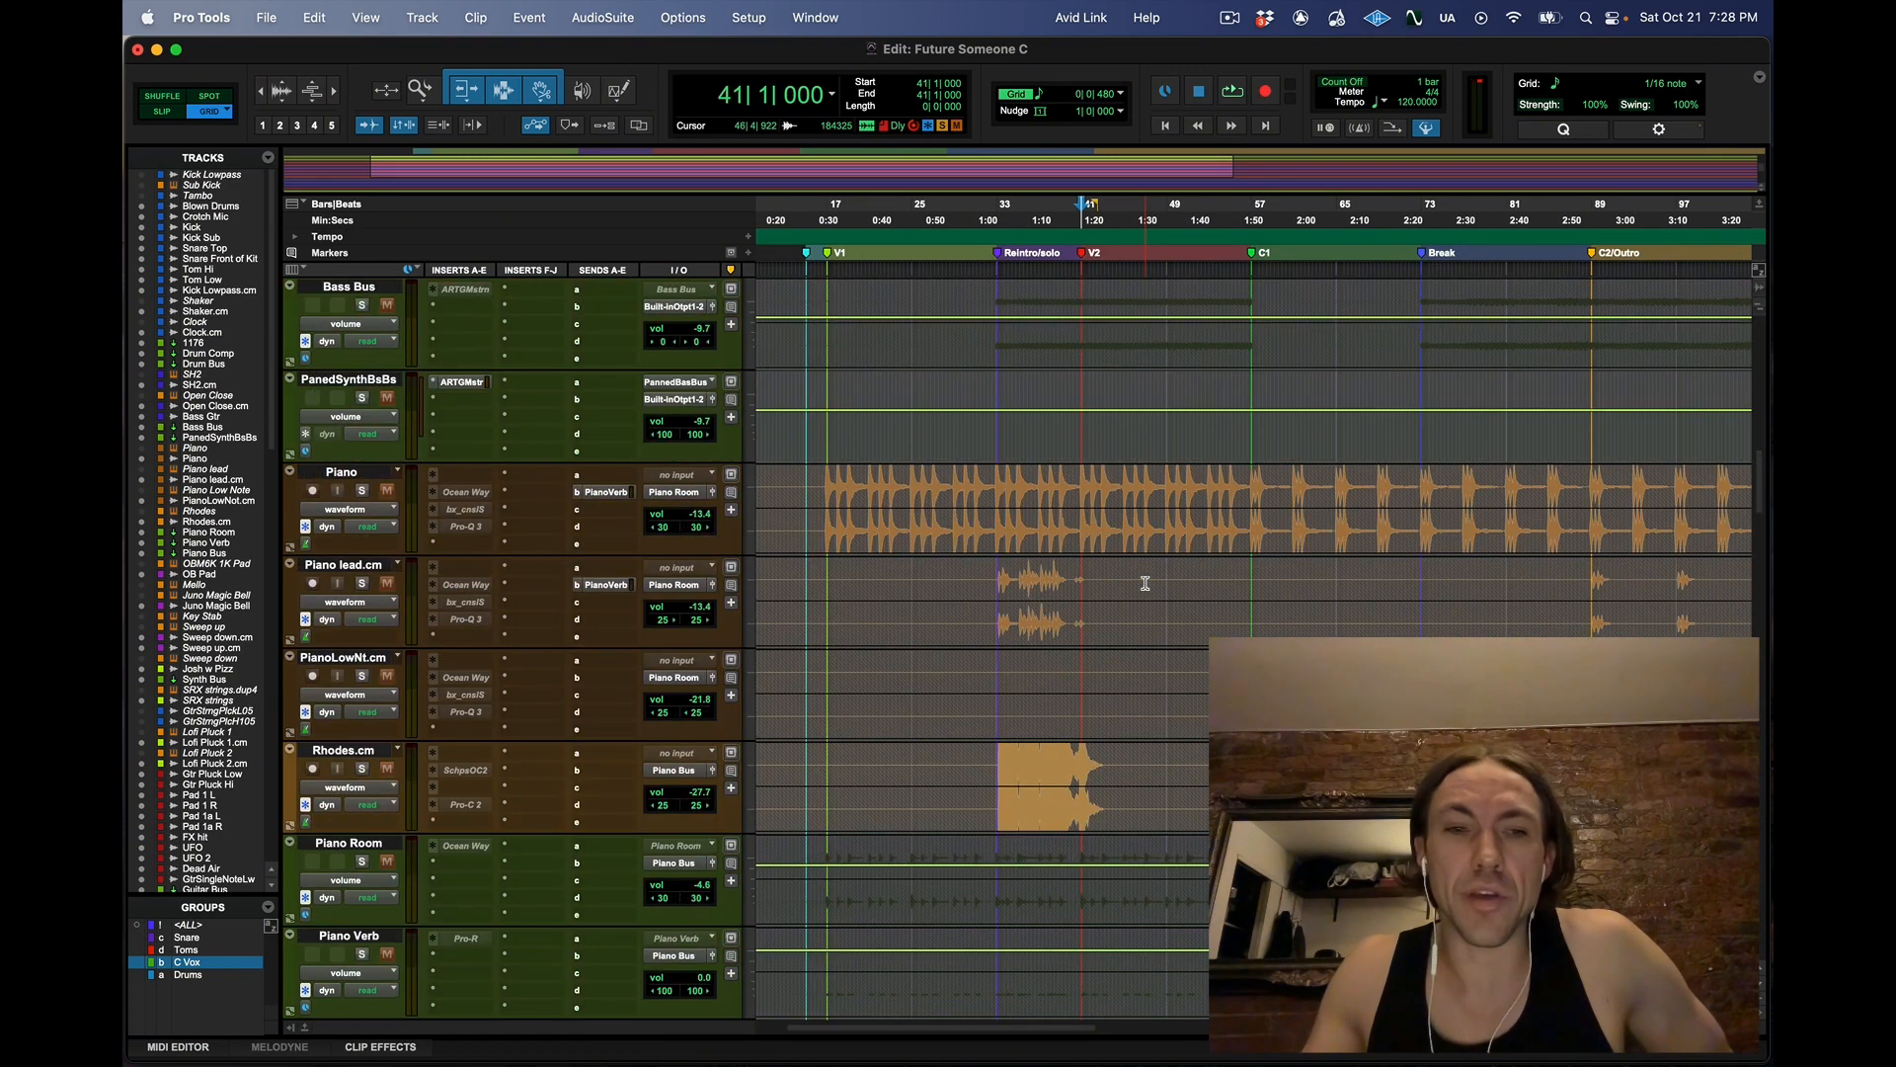
{"action": "scroll", "coordinate": [1245, 607], "scroll_direction": "right", "scroll_amount": 3}
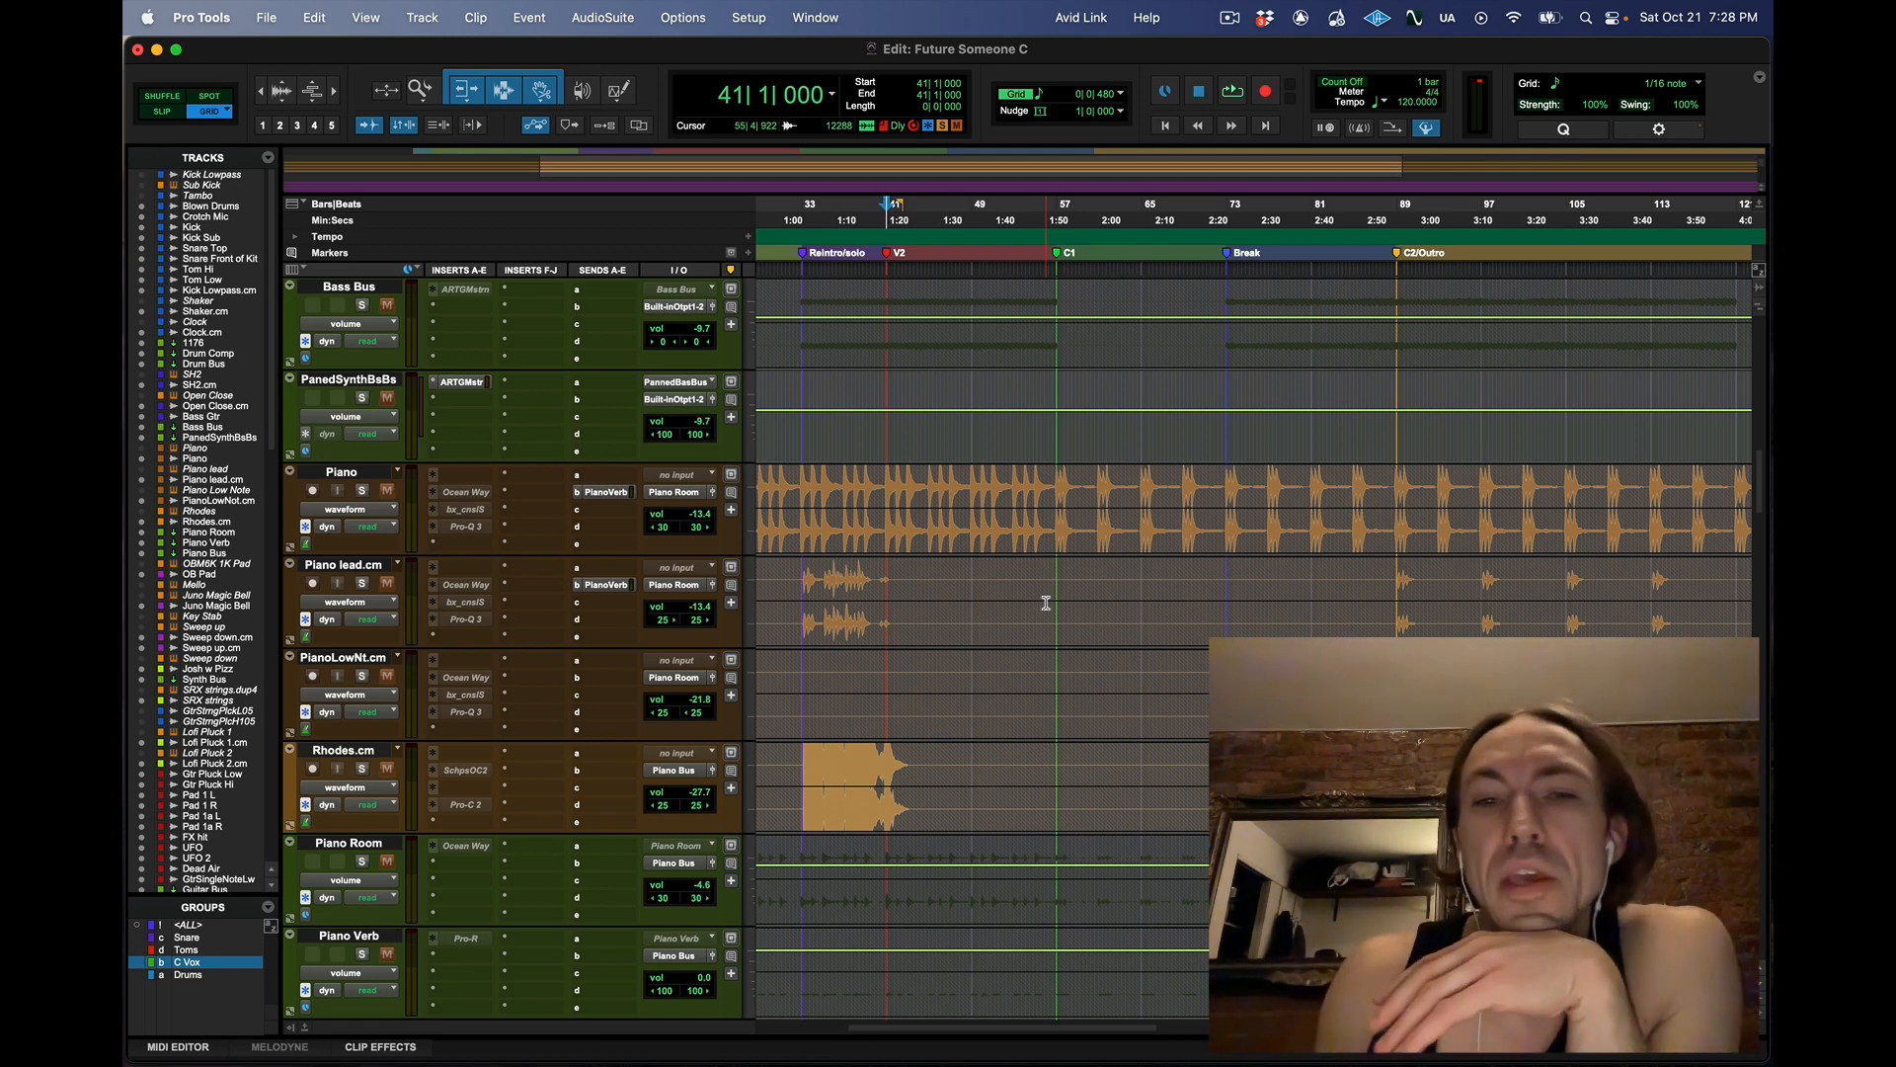
{"action": "scroll", "coordinate": [1055, 591], "scroll_direction": "down", "scroll_amount": 4}
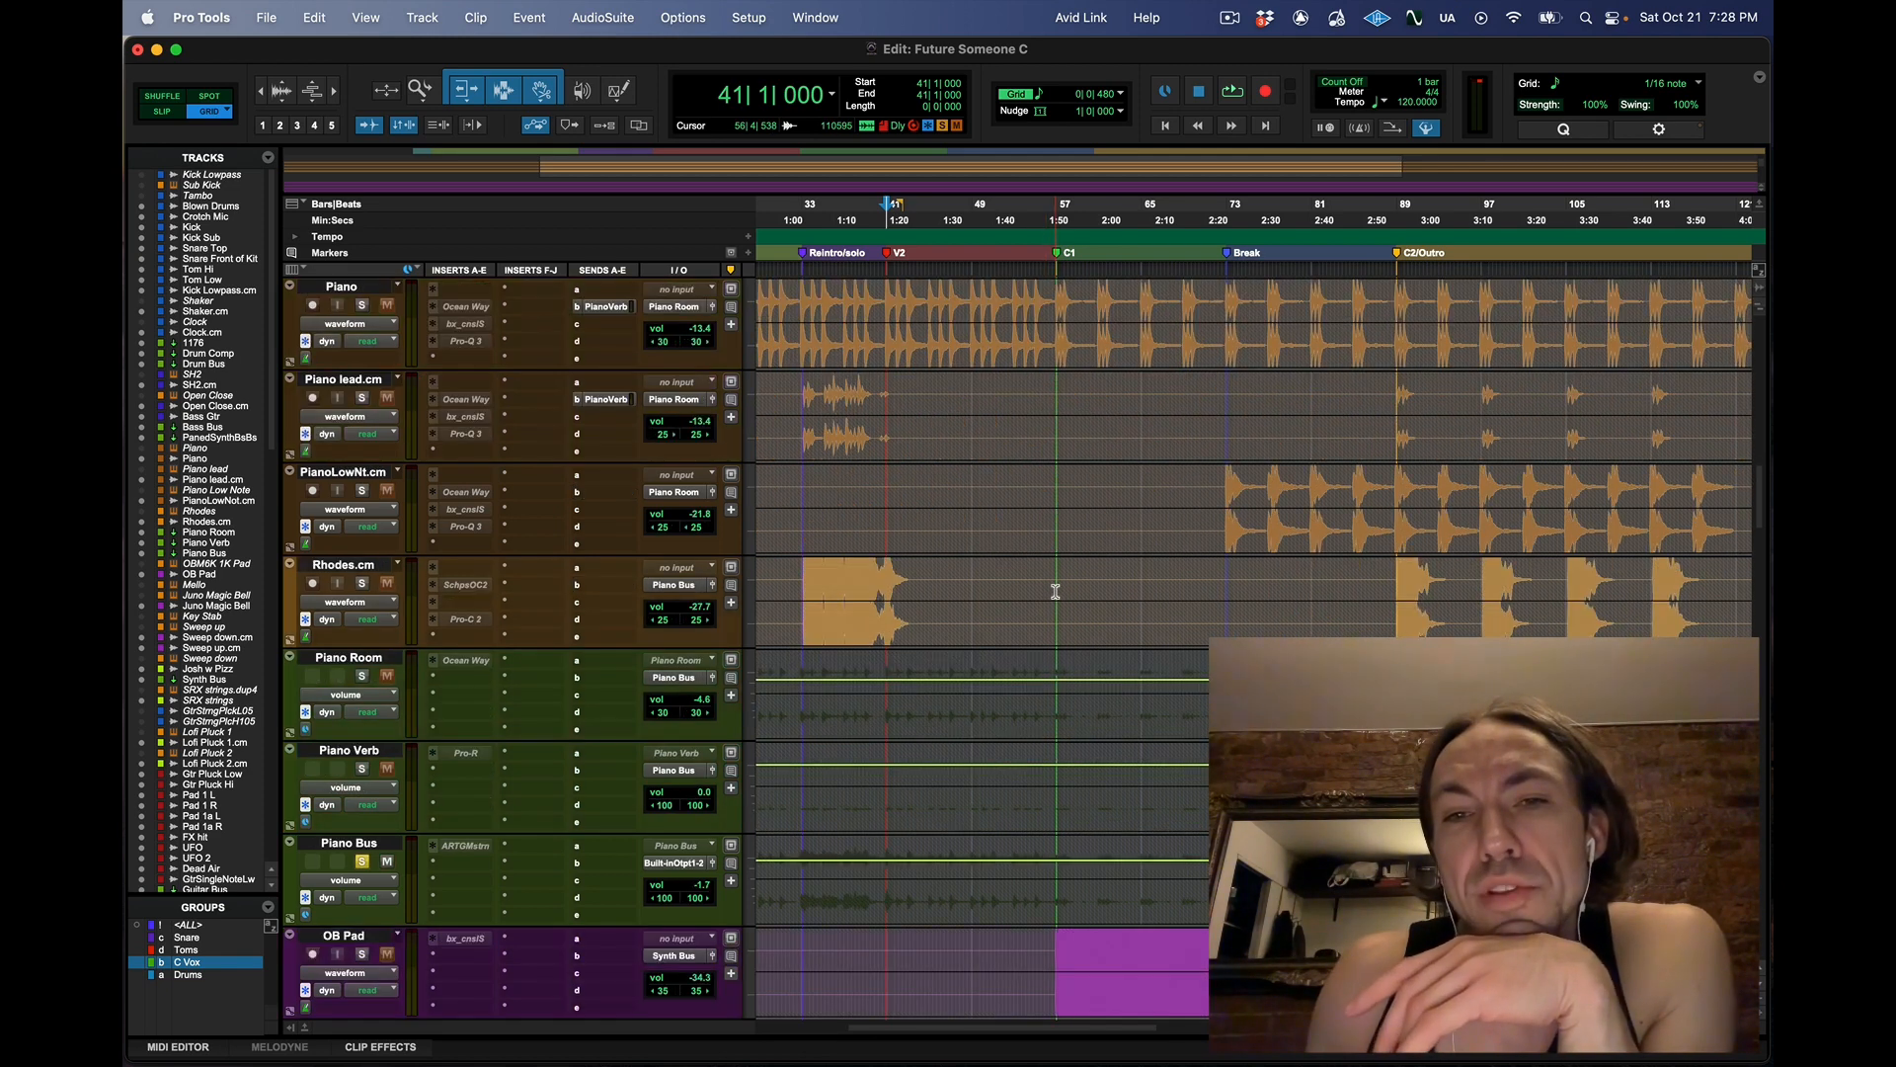
{"action": "scroll", "coordinate": [1053, 495], "scroll_direction": "up", "scroll_amount": 4}
{"action": "left_click", "coordinate": [1053, 495]}
Examine the synth, guitar pluck, pad and piano tracks from V2 through C2/Outro
{"action": "scroll", "coordinate": [1033, 550], "scroll_direction": "down", "scroll_amount": 20}
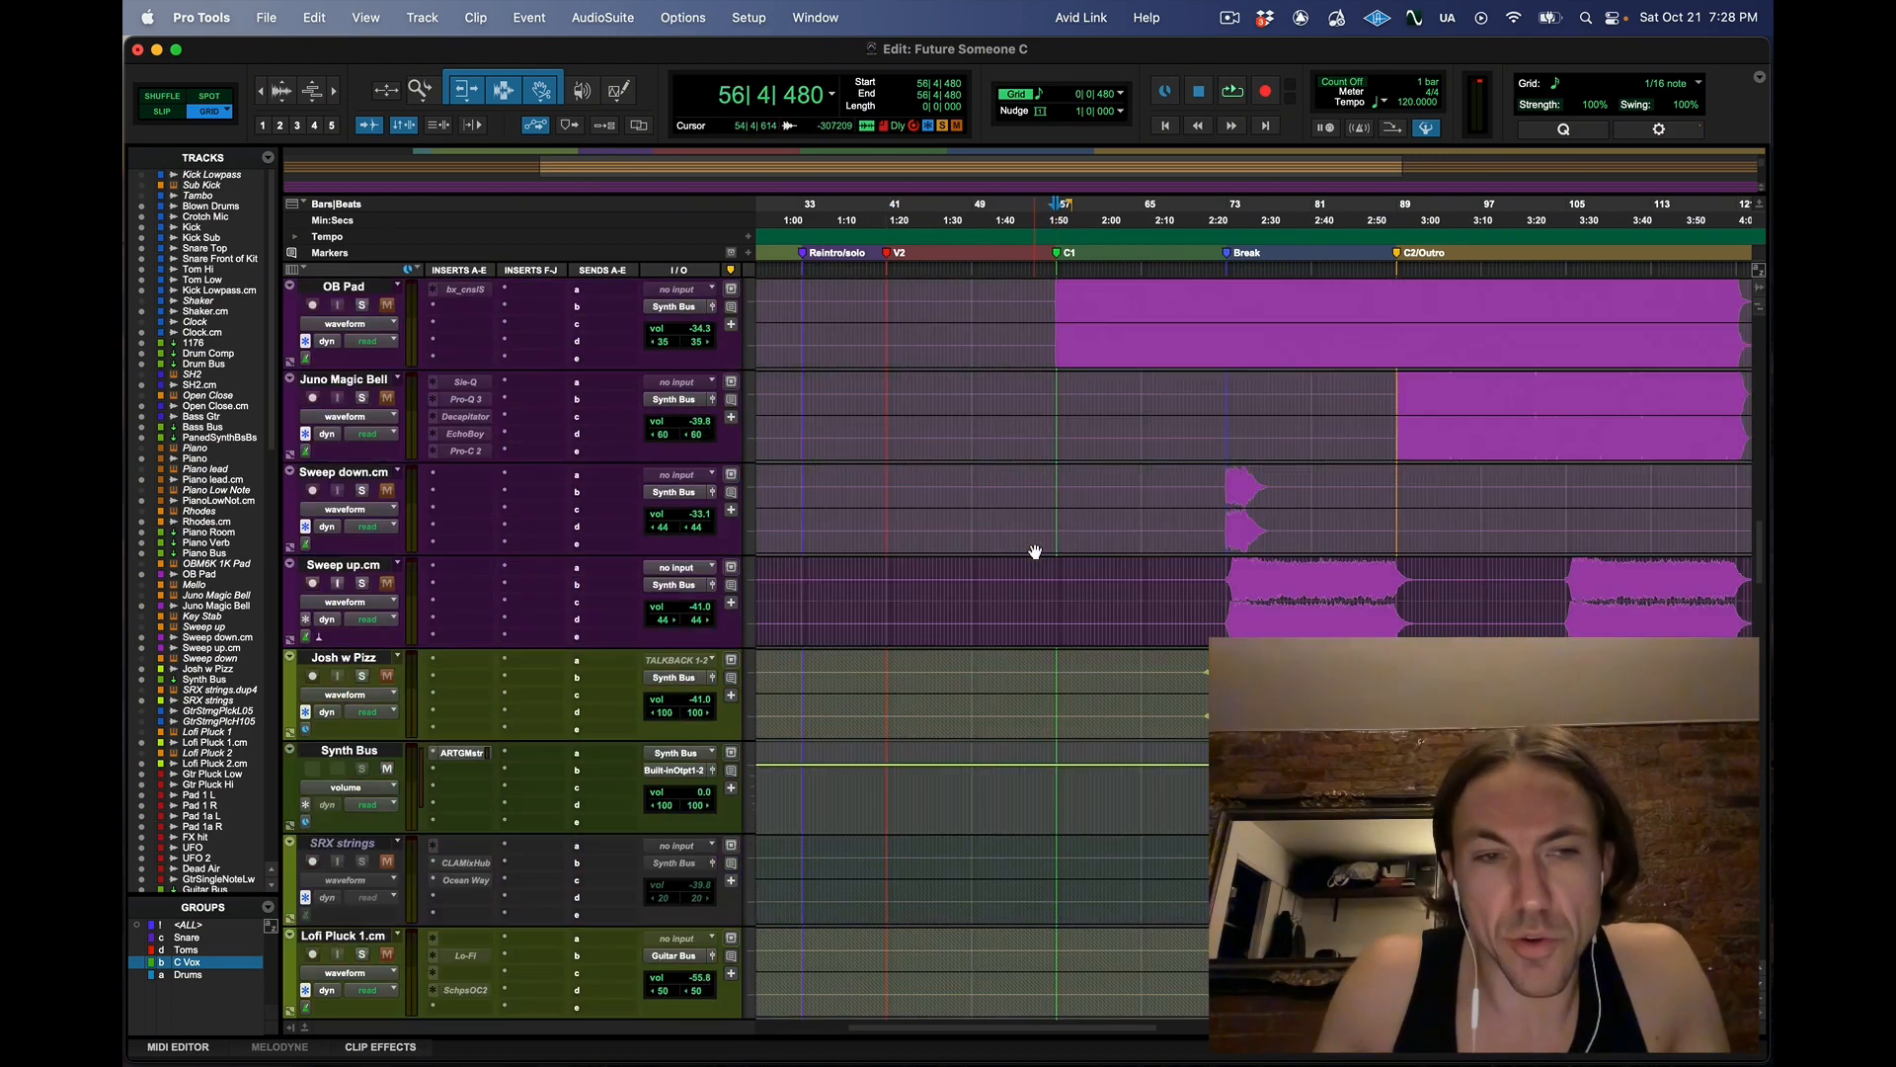
{"action": "scroll", "coordinate": [382, 419], "scroll_direction": "up", "scroll_amount": 10}
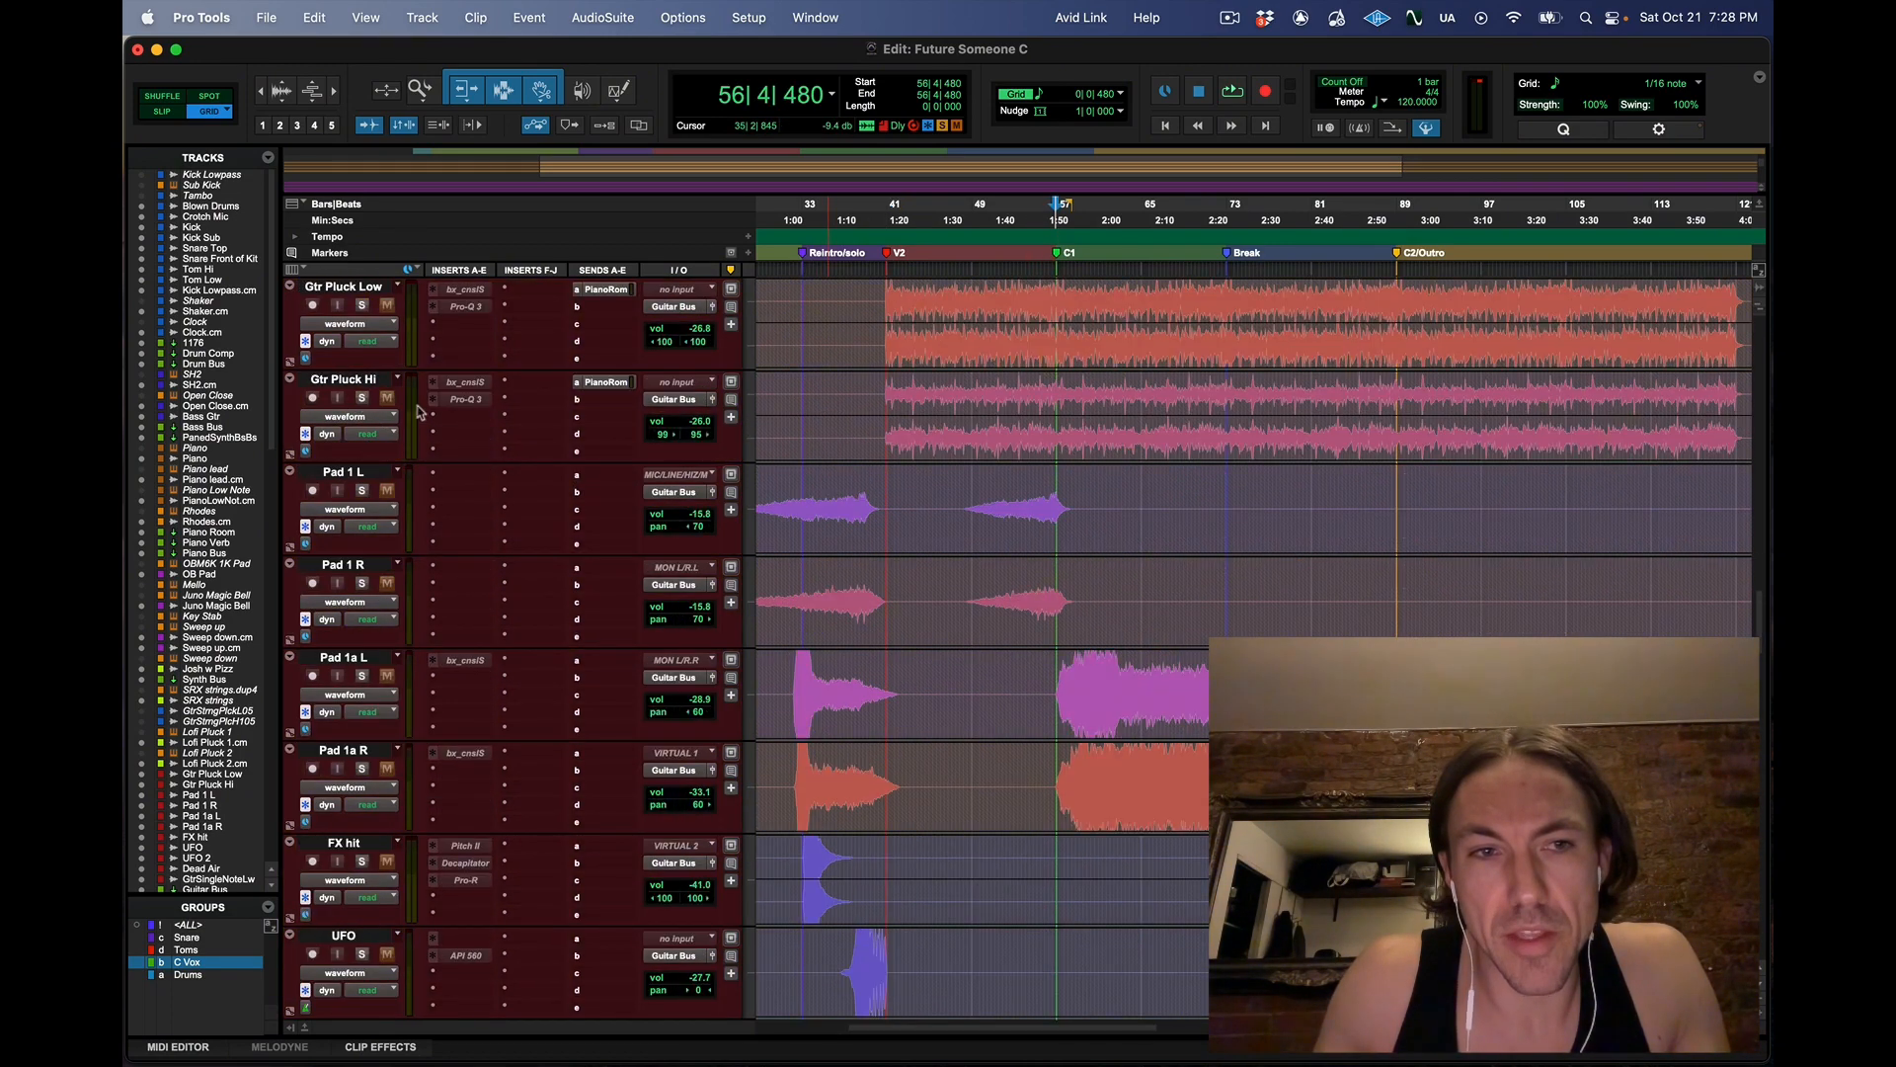
{"action": "scroll", "coordinate": [856, 482], "scroll_direction": "down", "scroll_amount": 10}
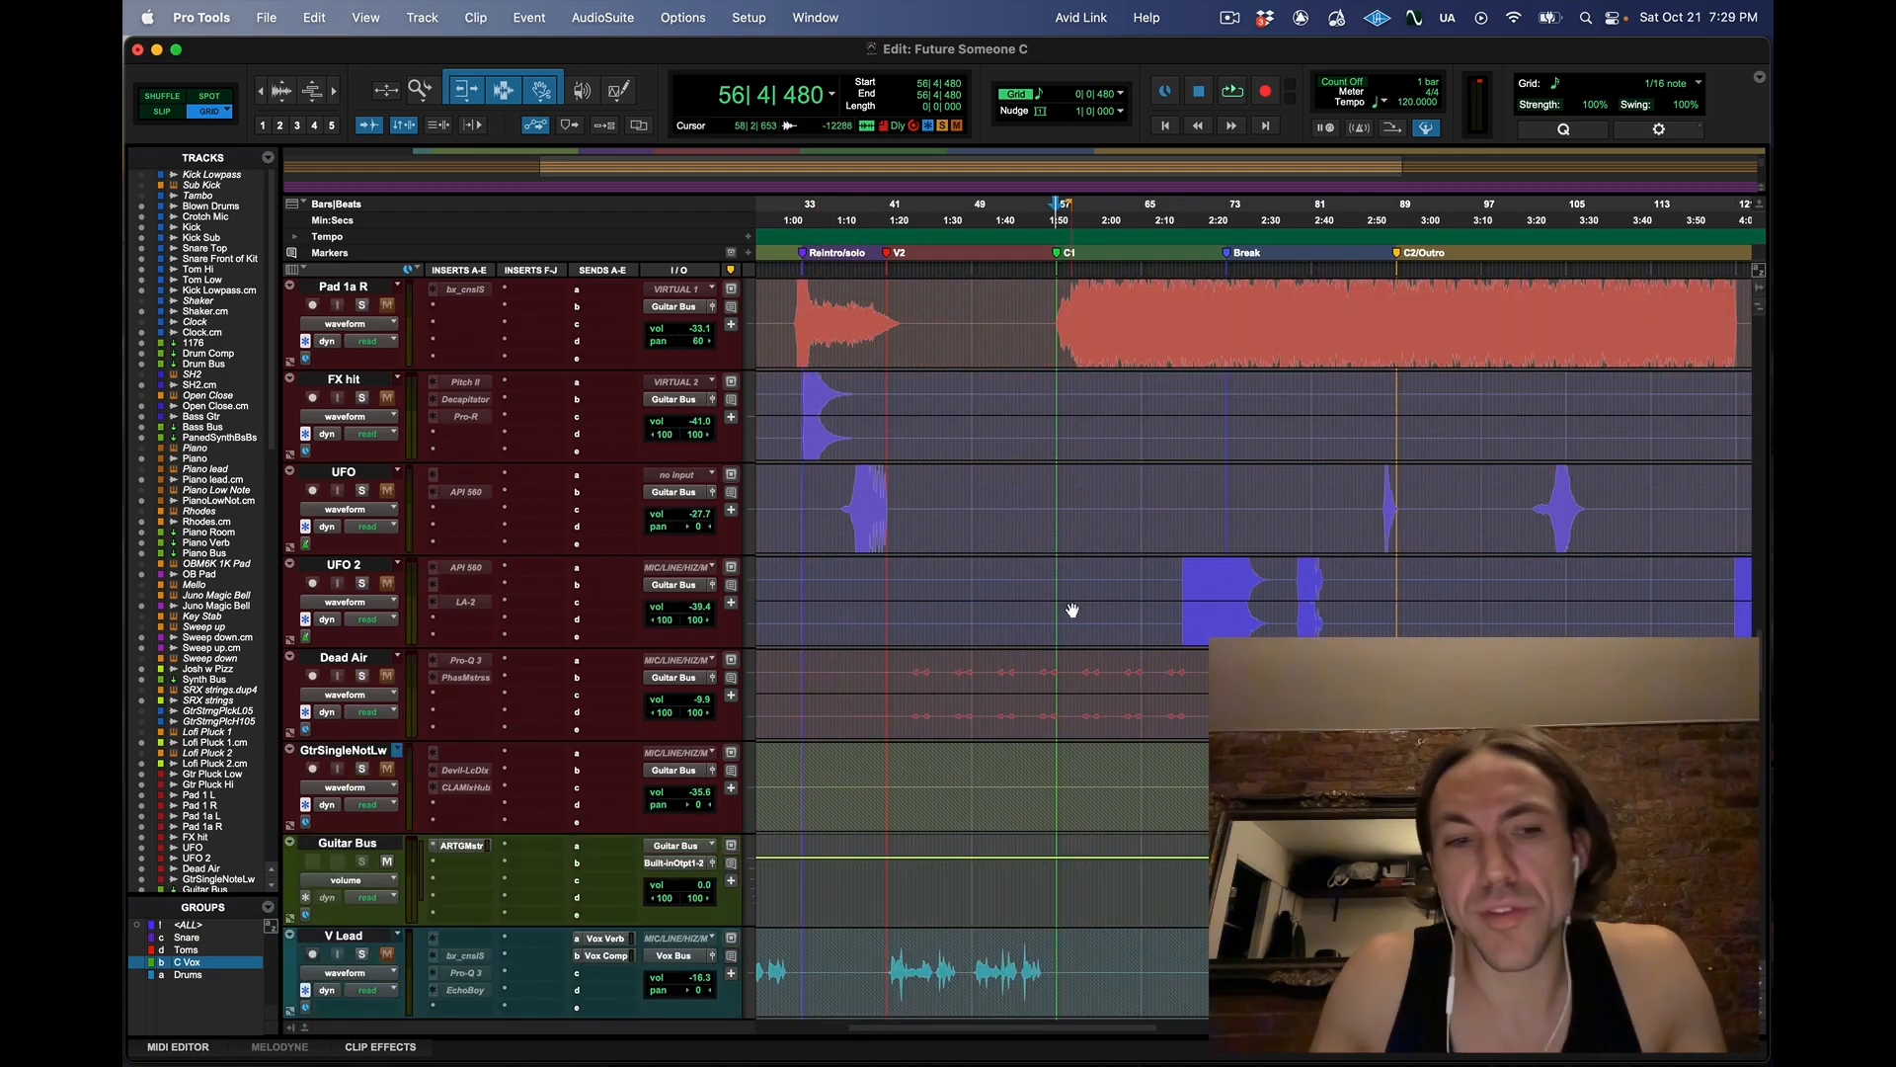
{"action": "scroll", "coordinate": [1071, 605], "scroll_direction": "up", "scroll_amount": 20}
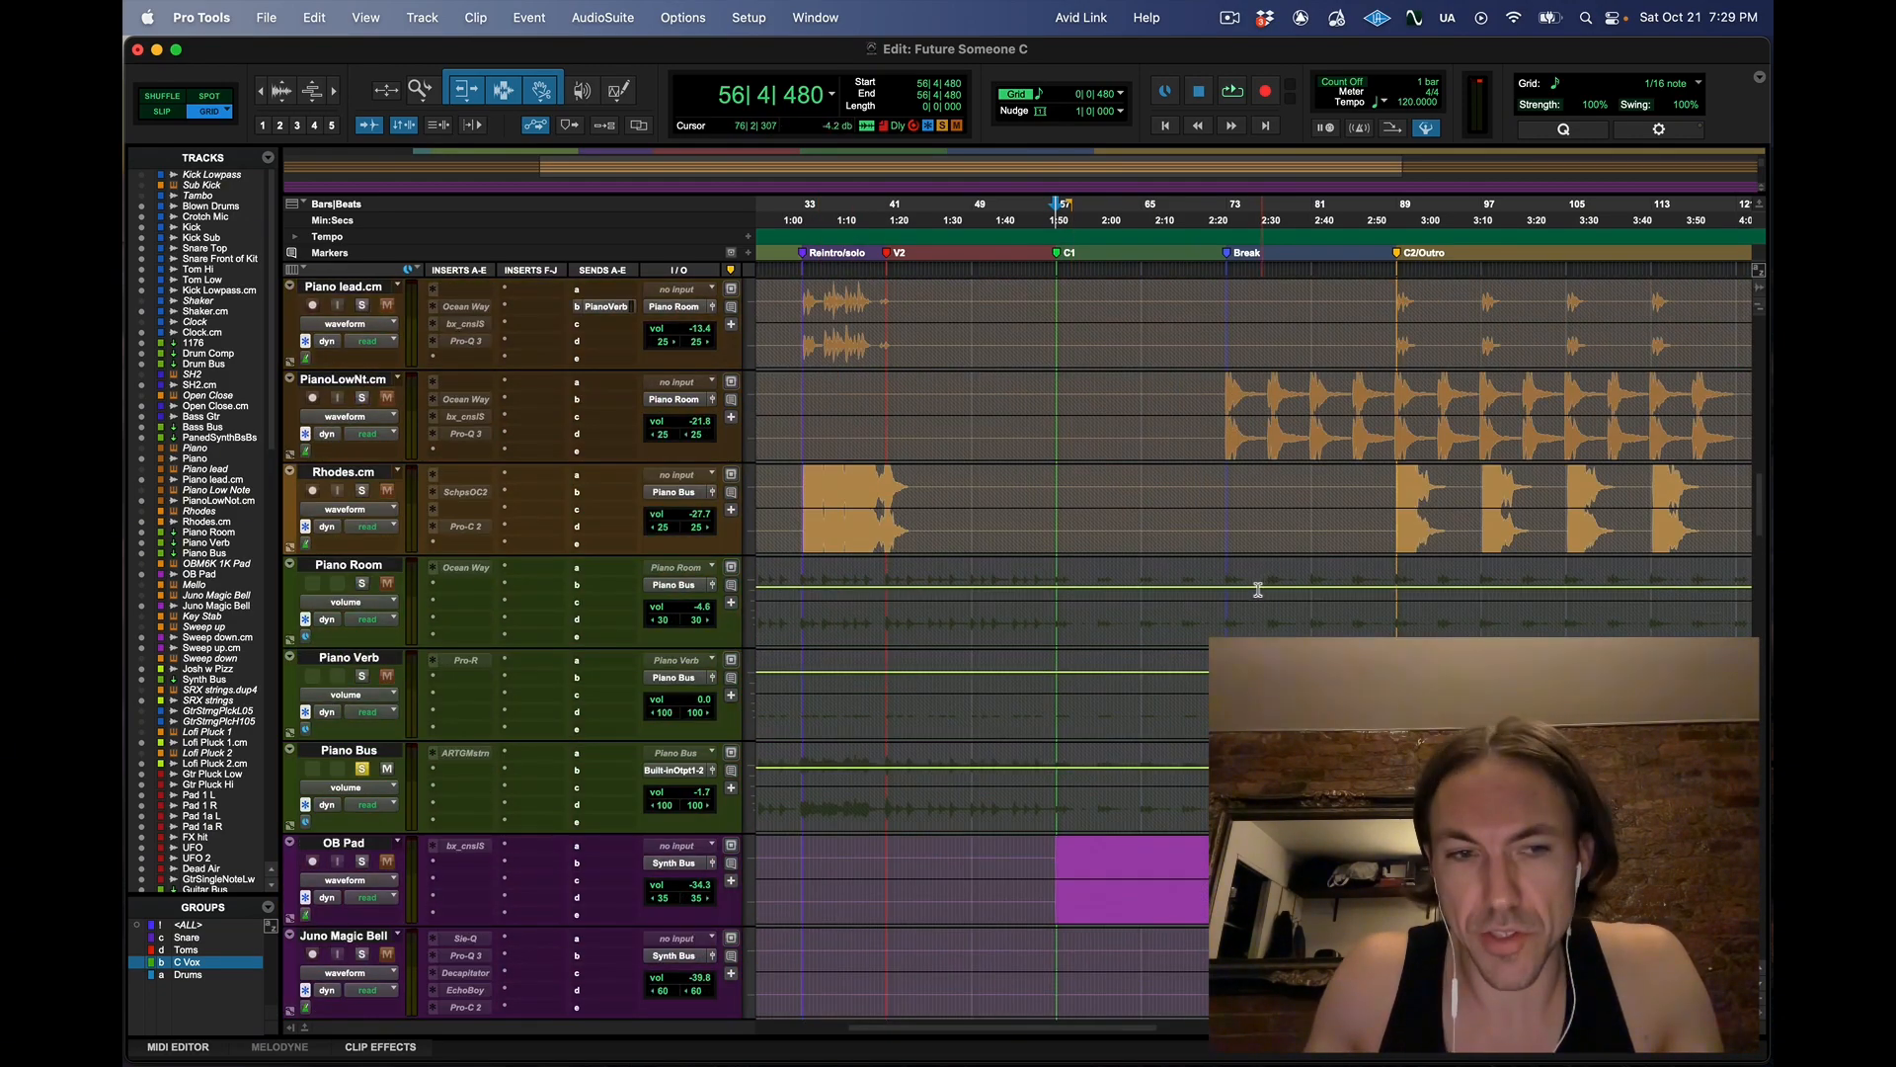
{"action": "scroll", "coordinate": [1062, 656], "scroll_direction": "up", "scroll_amount": 8}
Clear the Drum Bus solo, and place the cursor at 57|1|000 on the Bass Gtr track
{"action": "scroll", "coordinate": [1223, 497], "scroll_direction": "up", "scroll_amount": 16}
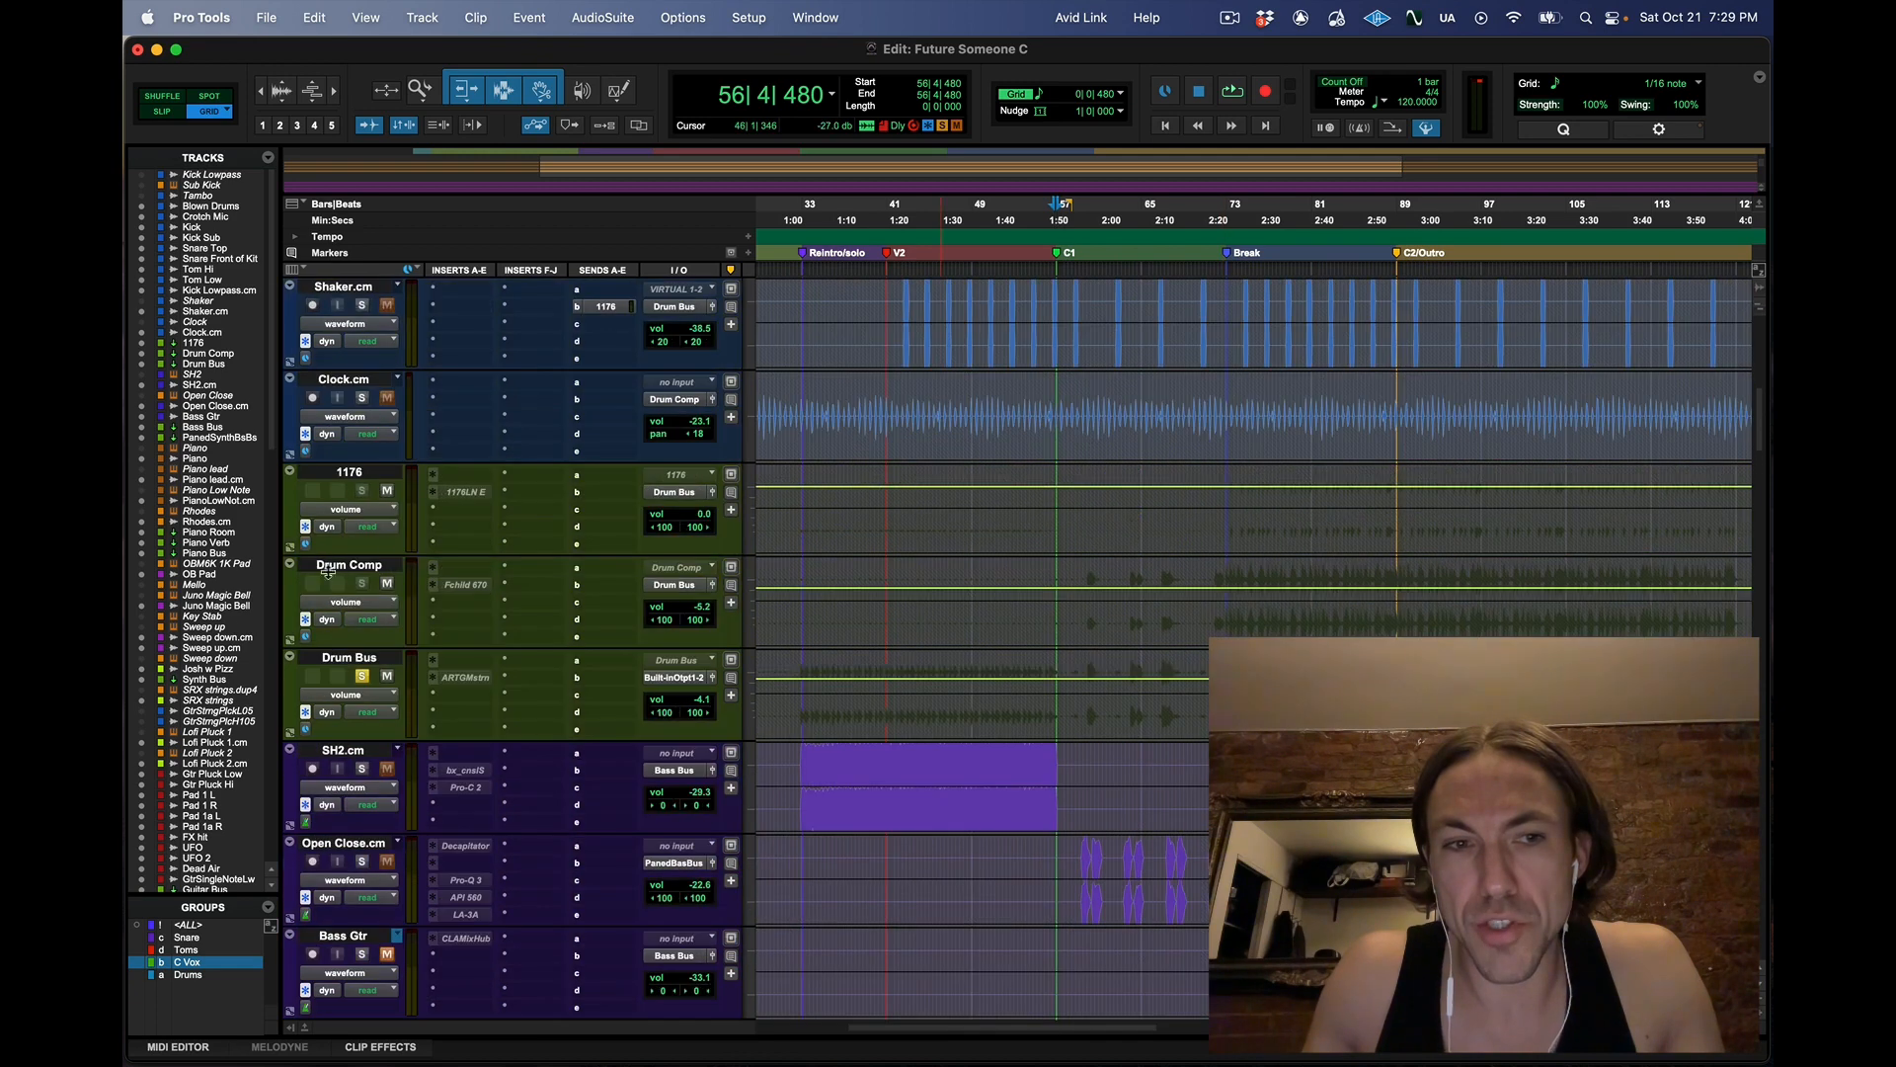
{"action": "scroll", "coordinate": [1184, 615], "scroll_direction": "down", "scroll_amount": 4}
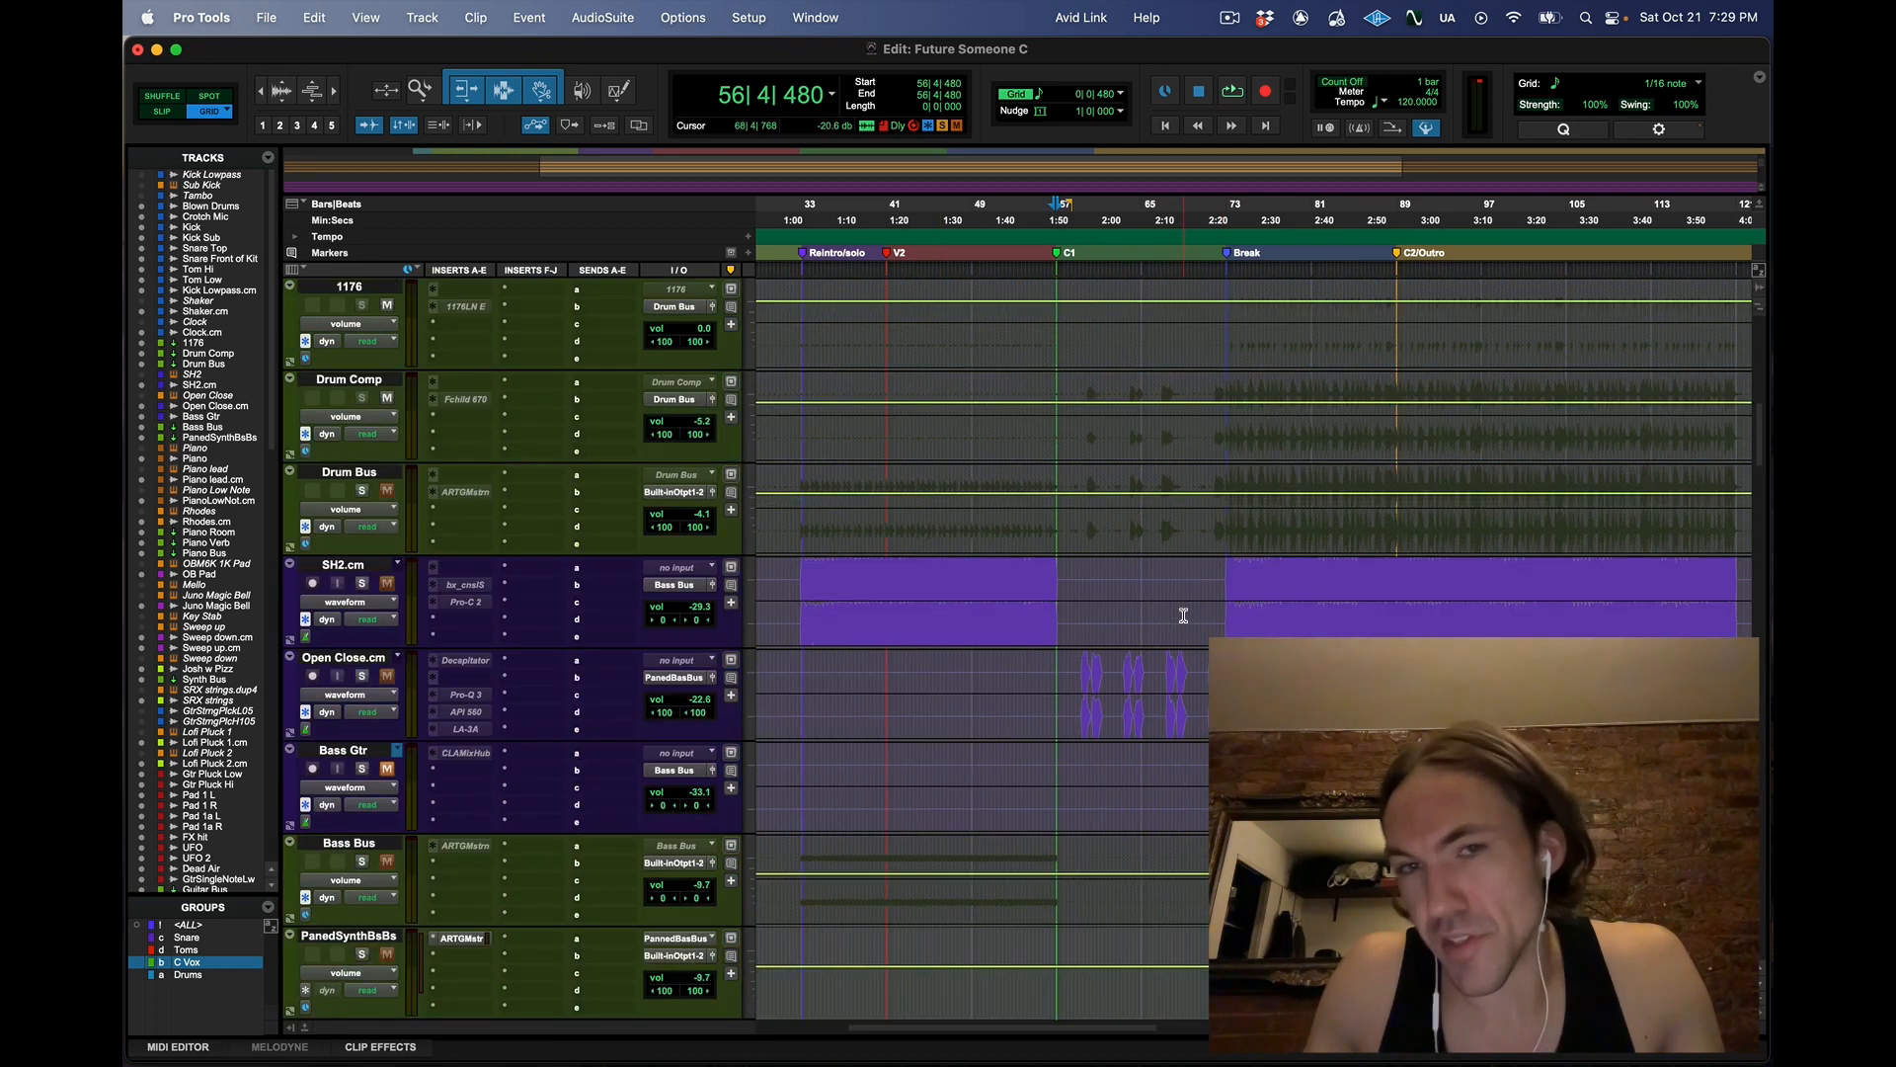
{"action": "scroll", "coordinate": [1183, 615], "scroll_direction": "down", "scroll_amount": 6}
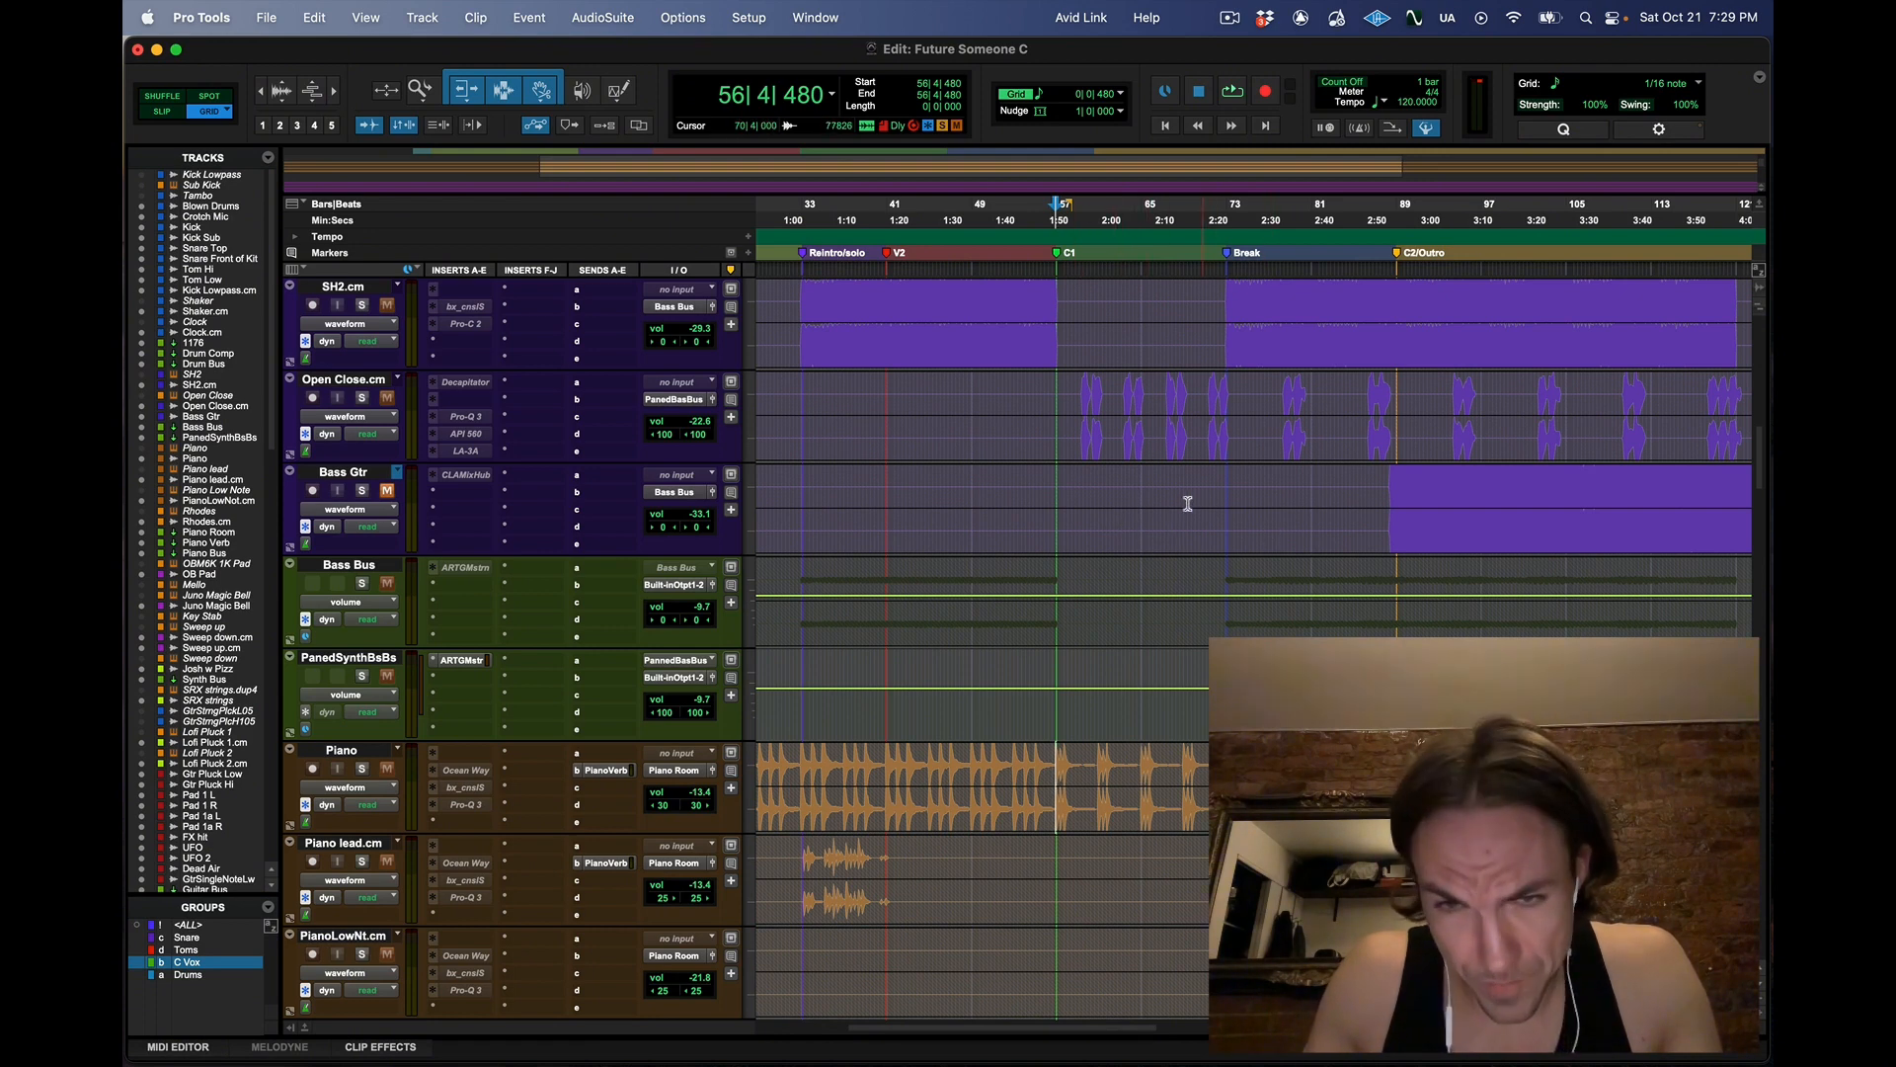
{"action": "left_click", "coordinate": [1057, 500]}
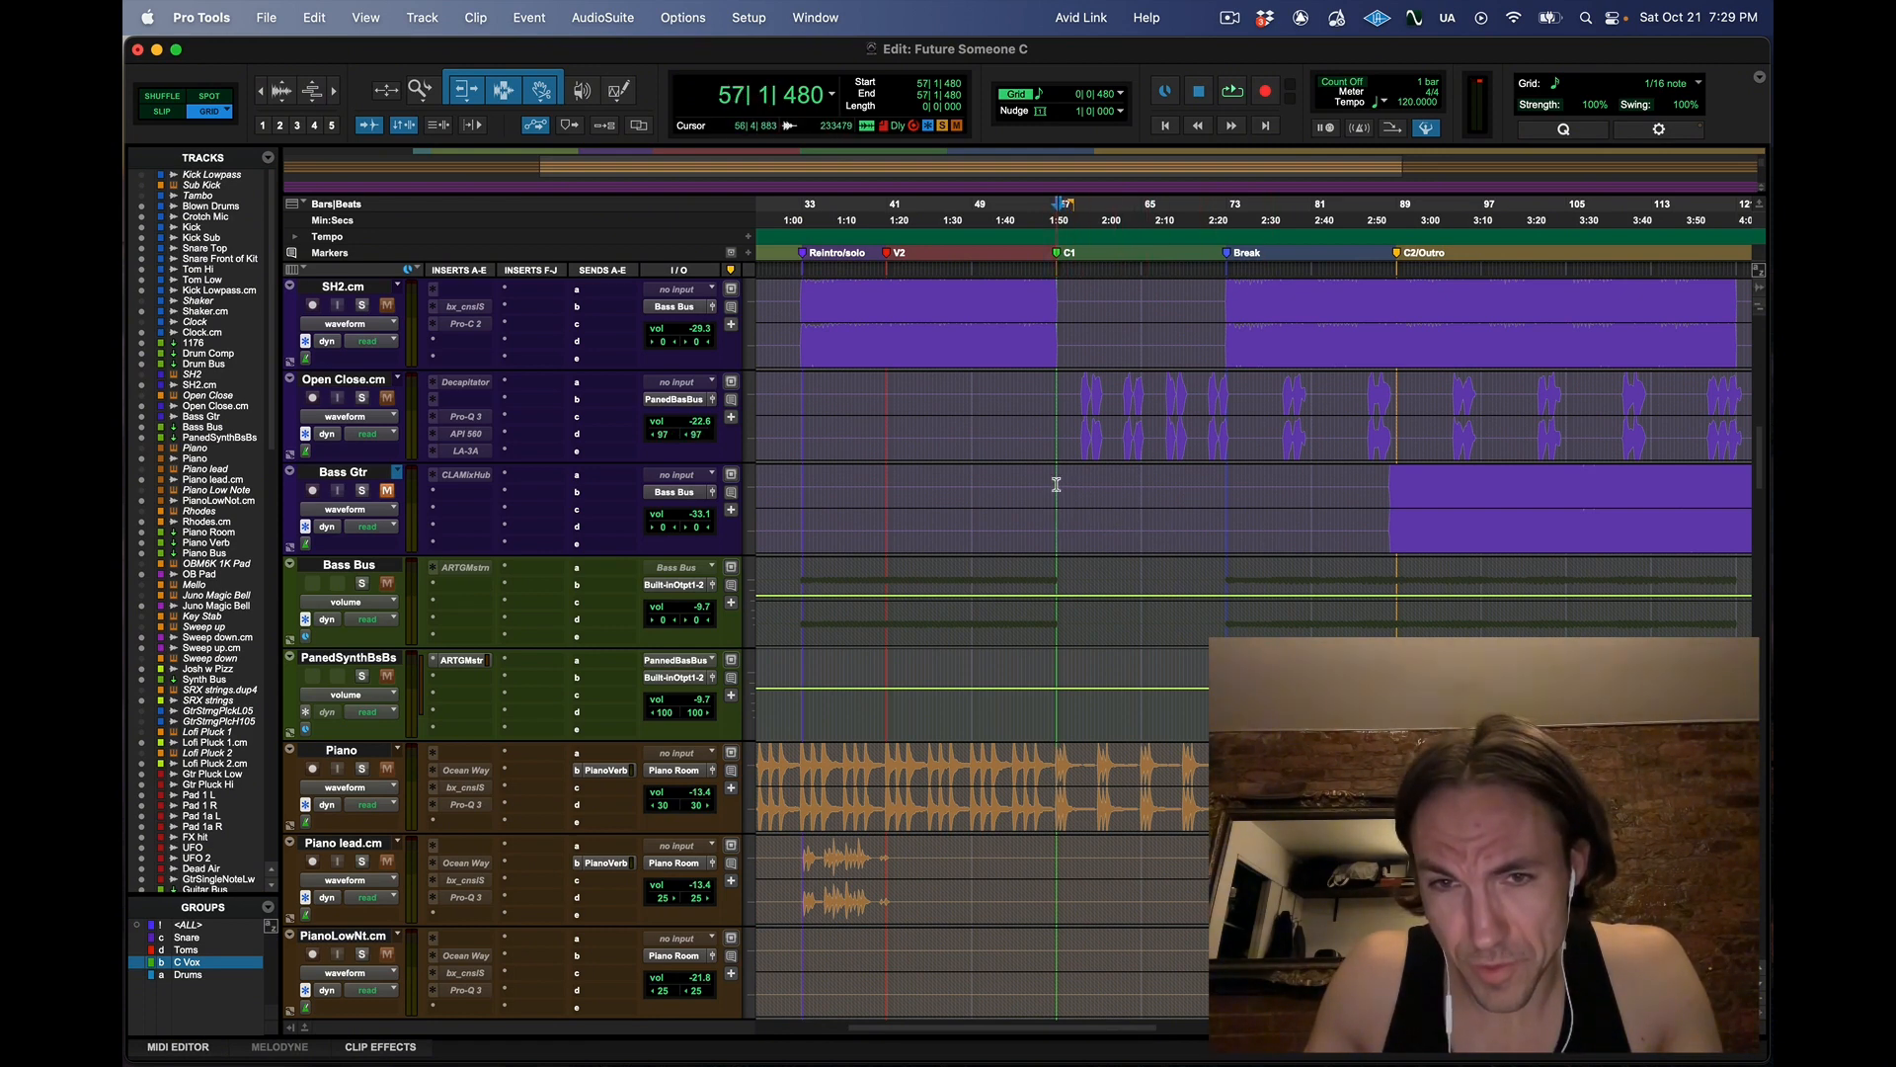
{"action": "left_click", "coordinate": [1055, 484]}
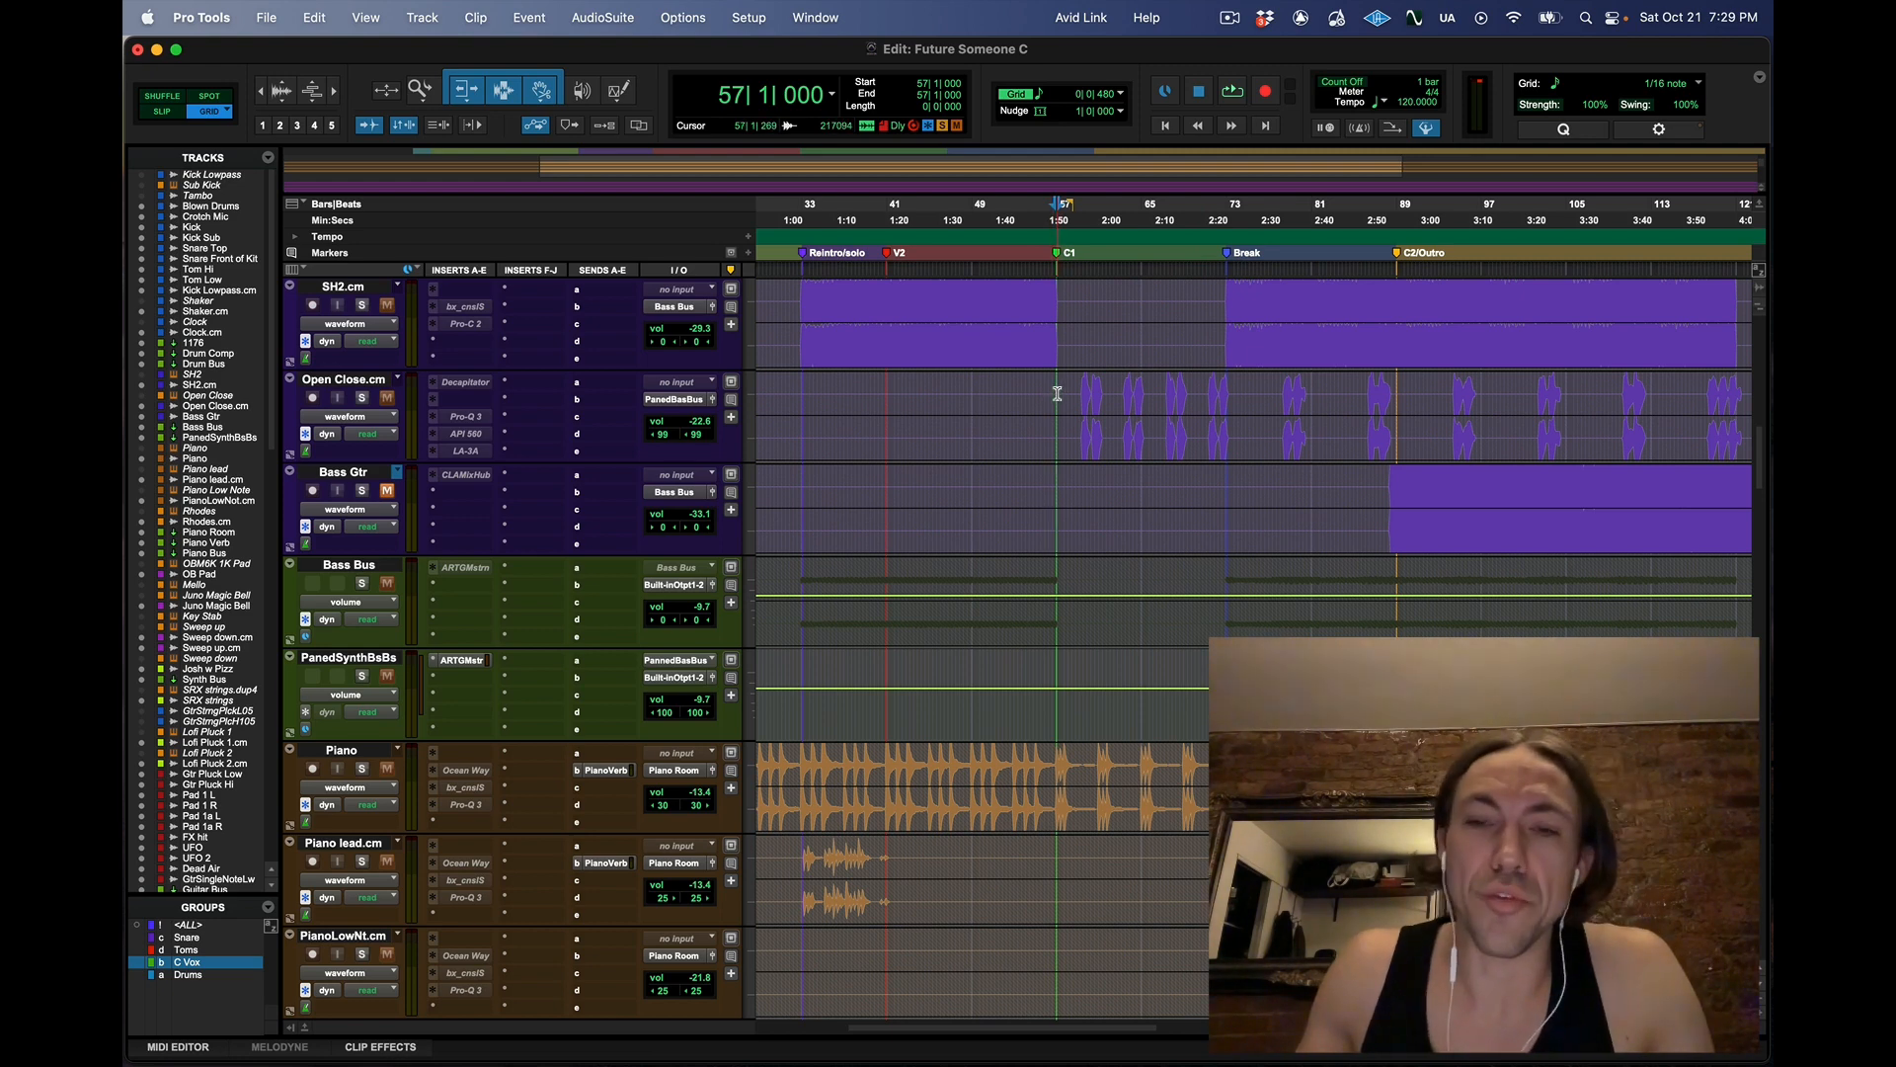
Play the transition into C1 from 55|1|000, with the timeline enlarged around the C1 marker
{"action": "key", "text": "super+bracketright"}
{"action": "key", "text": "super+bracketright"}
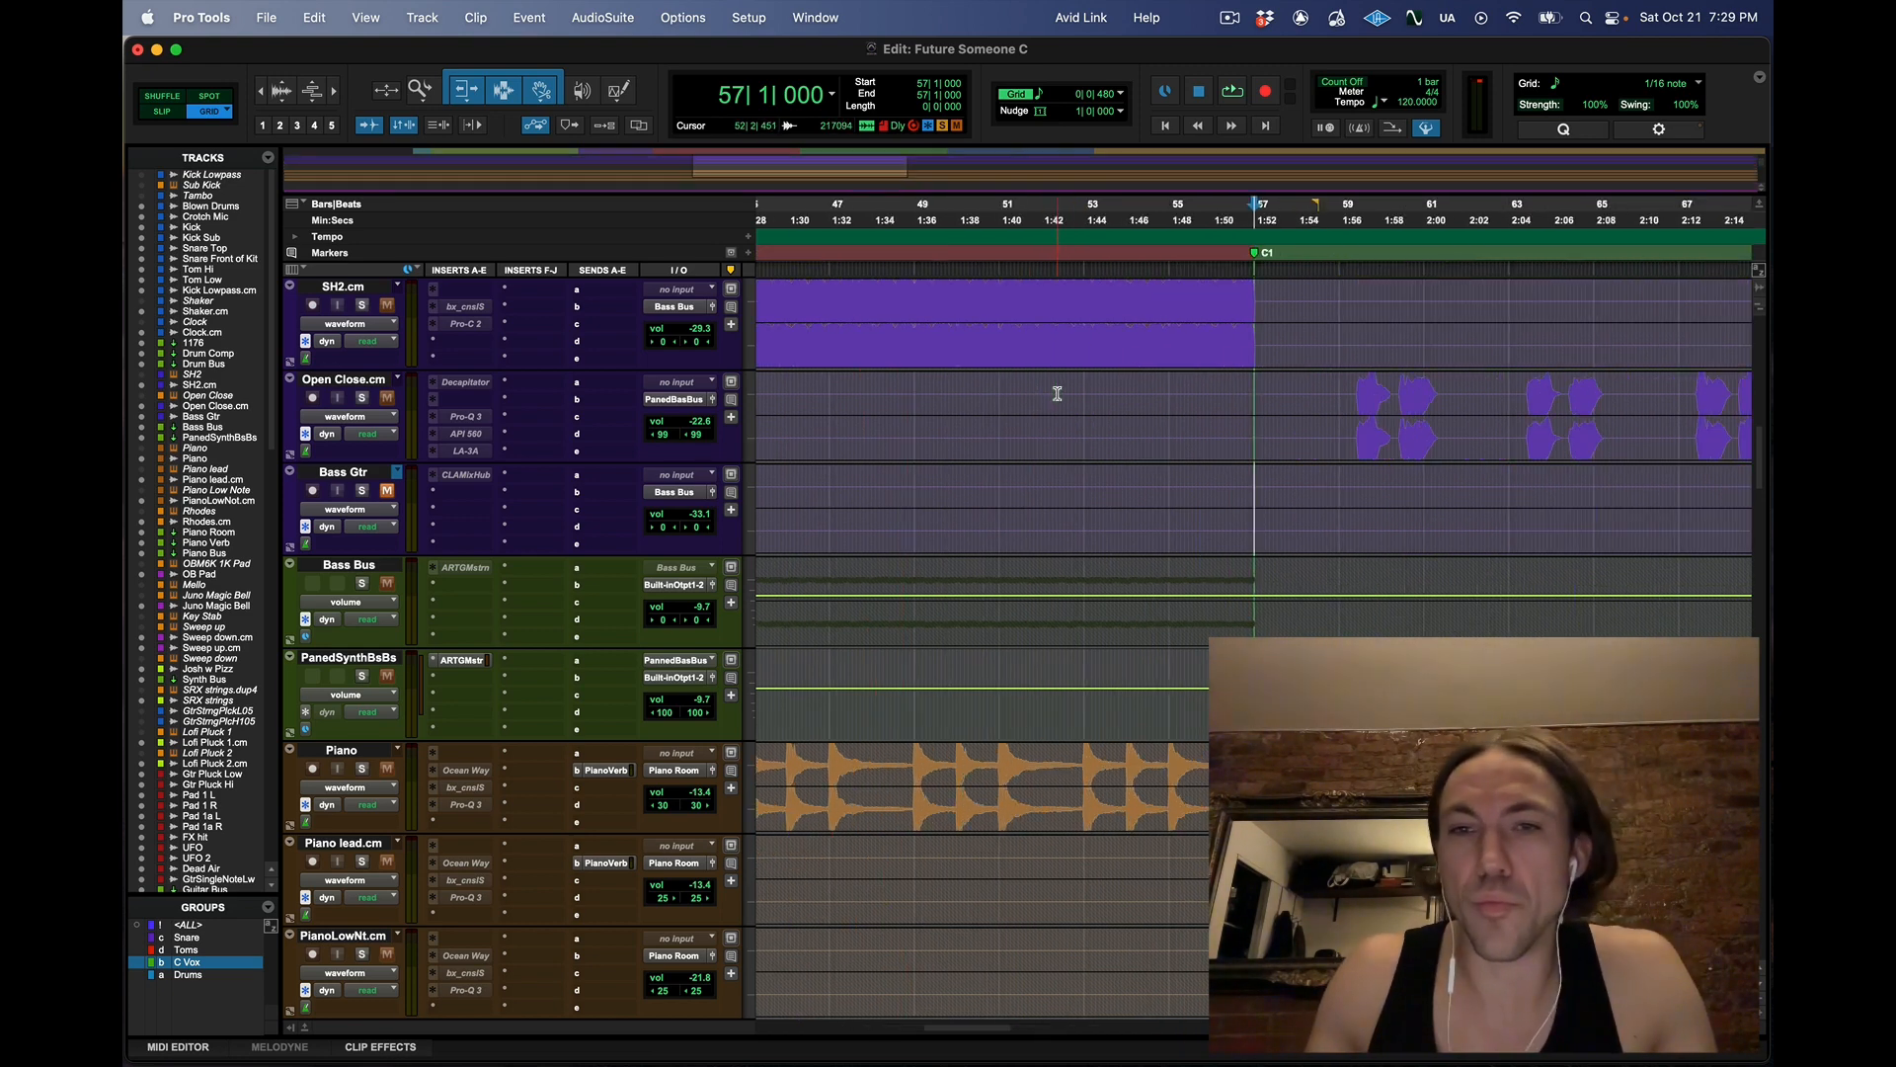
{"action": "scroll", "coordinate": [1057, 394], "scroll_direction": "right", "scroll_amount": 2}
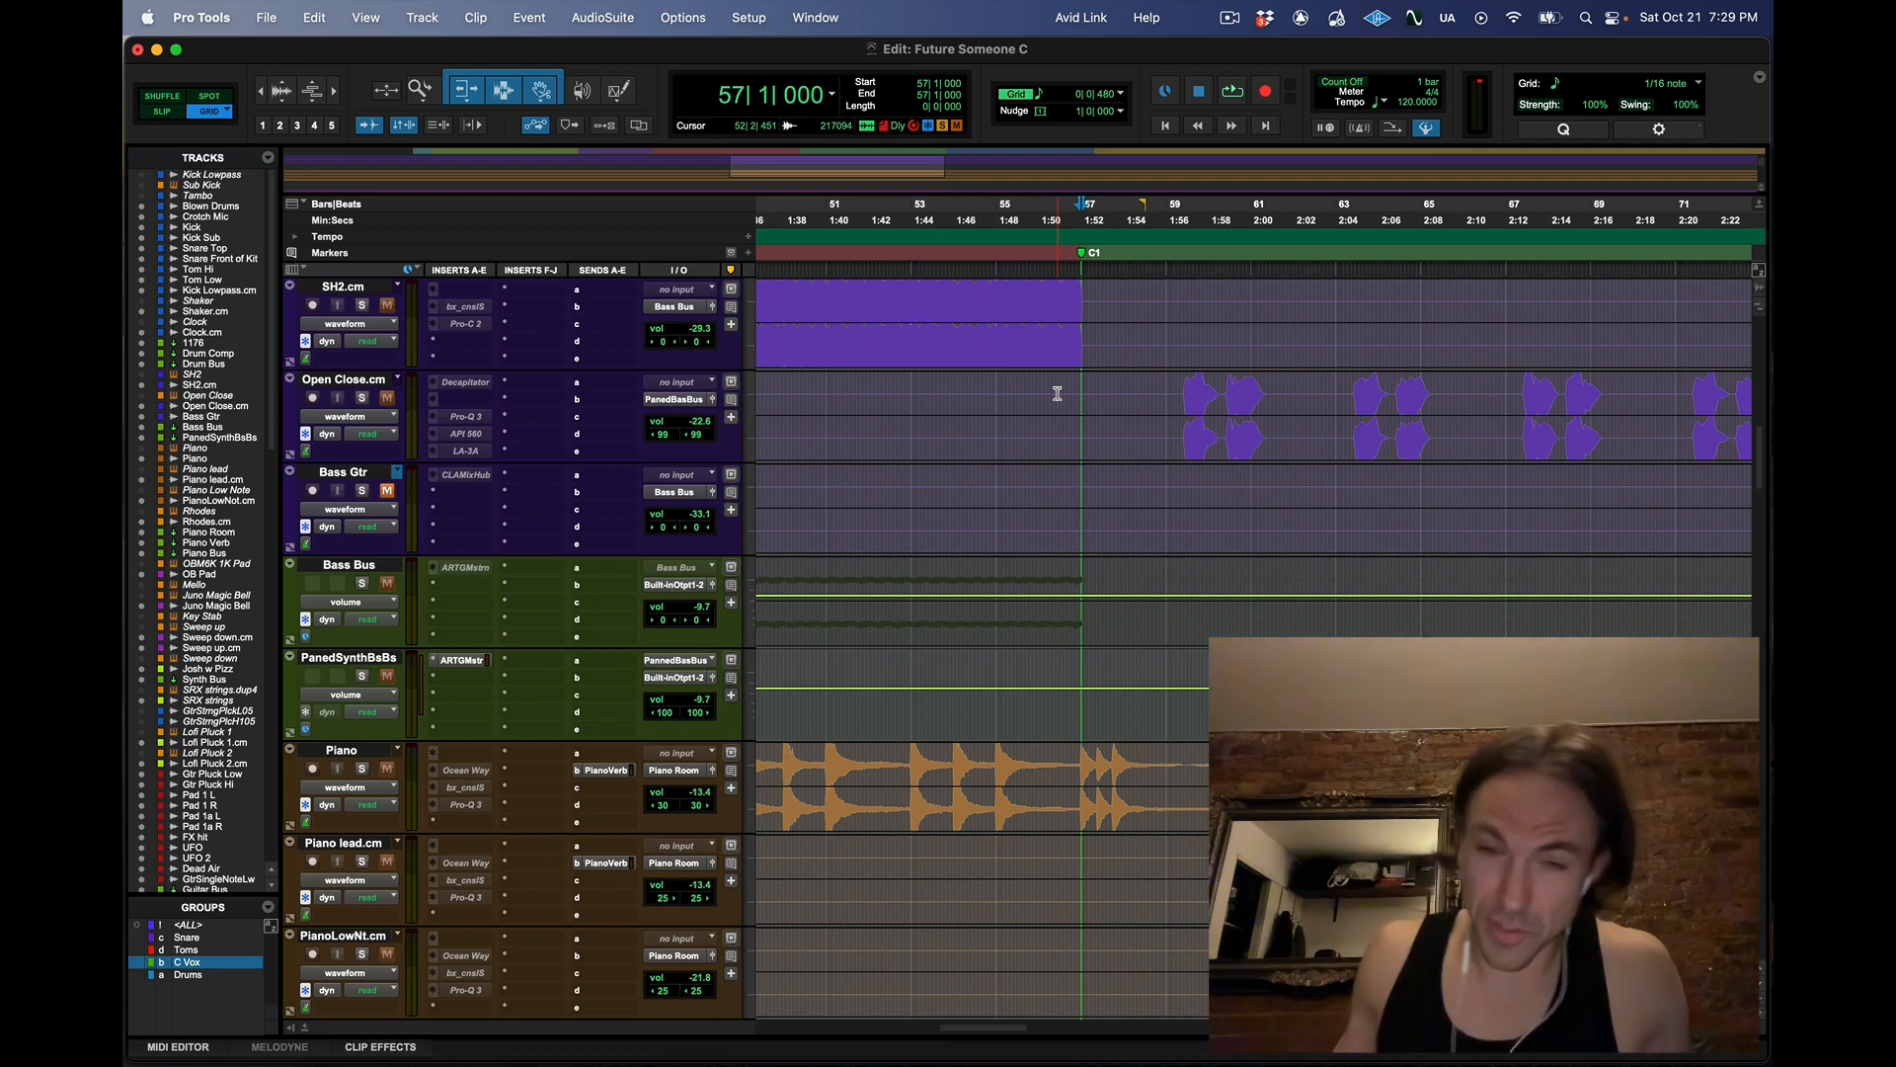
{"action": "left_click", "coordinate": [995, 496]}
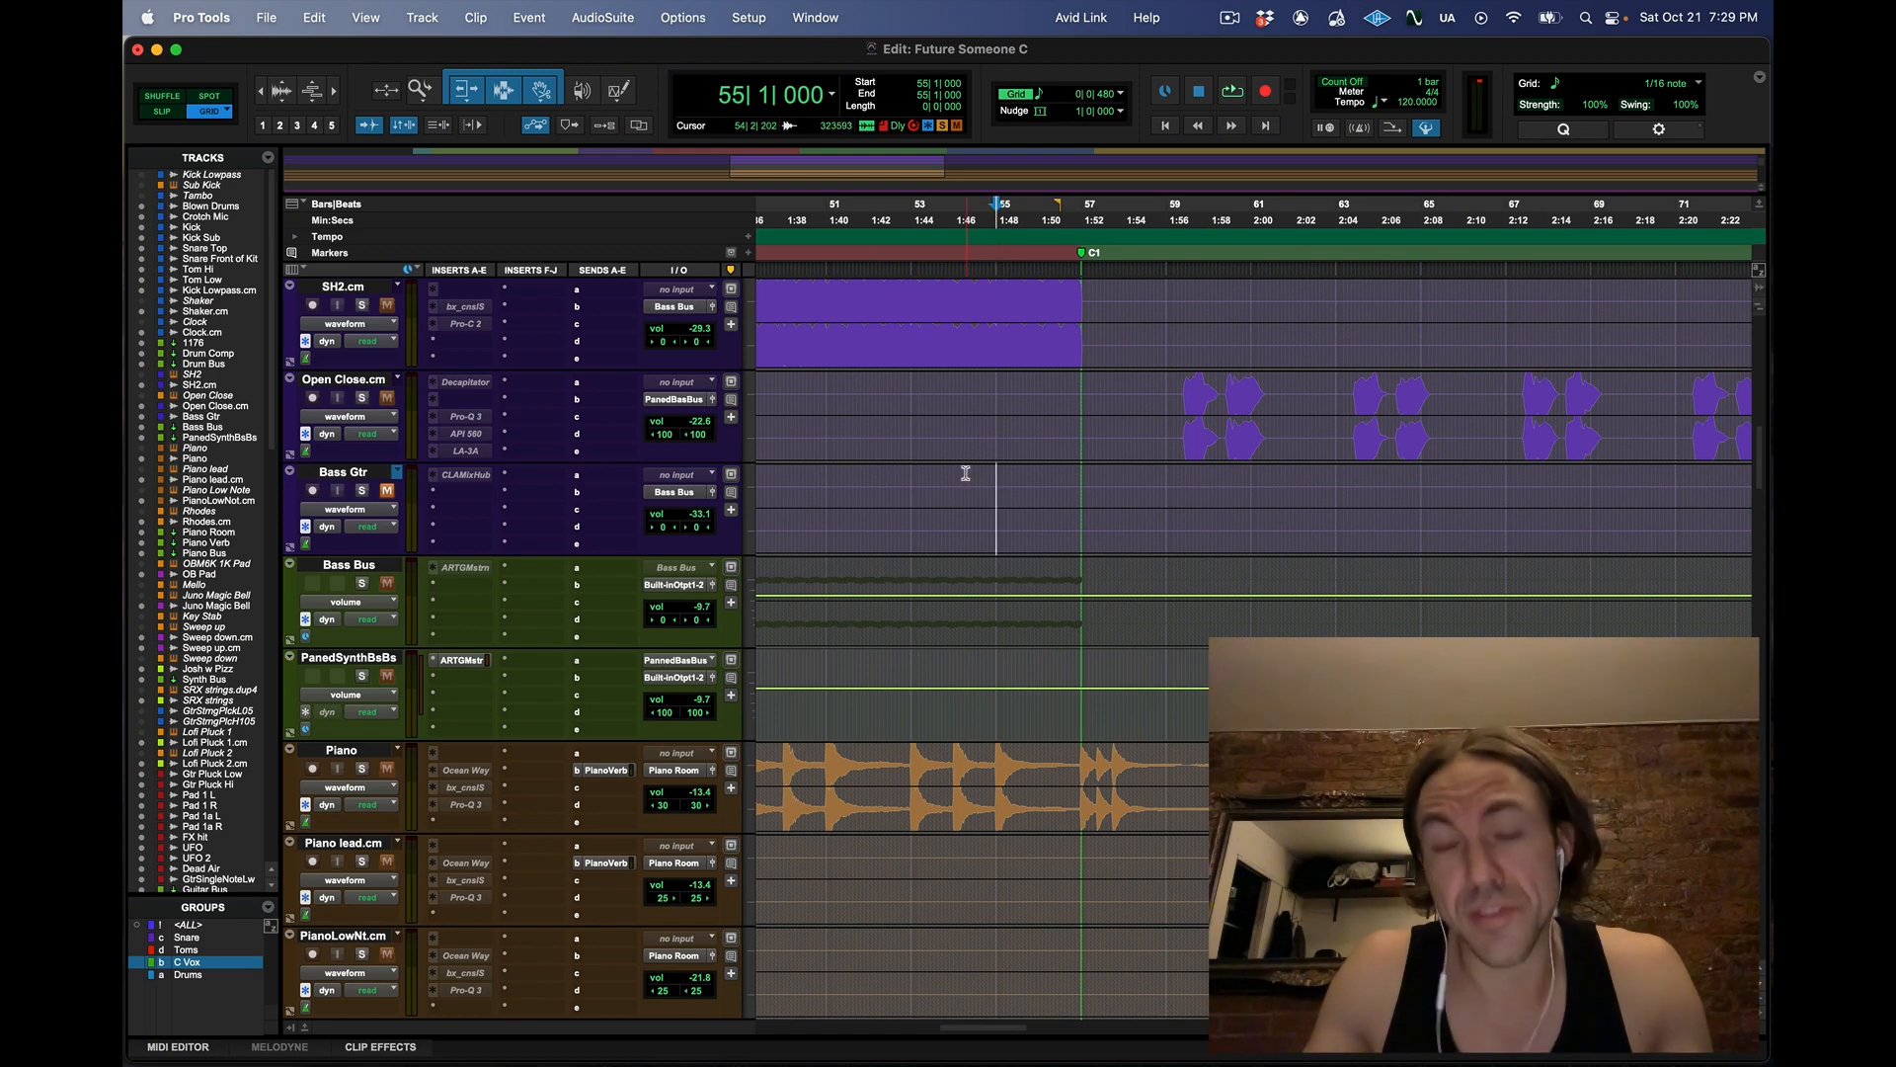
{"action": "scroll", "coordinate": [998, 458], "scroll_direction": "right", "scroll_amount": 2}
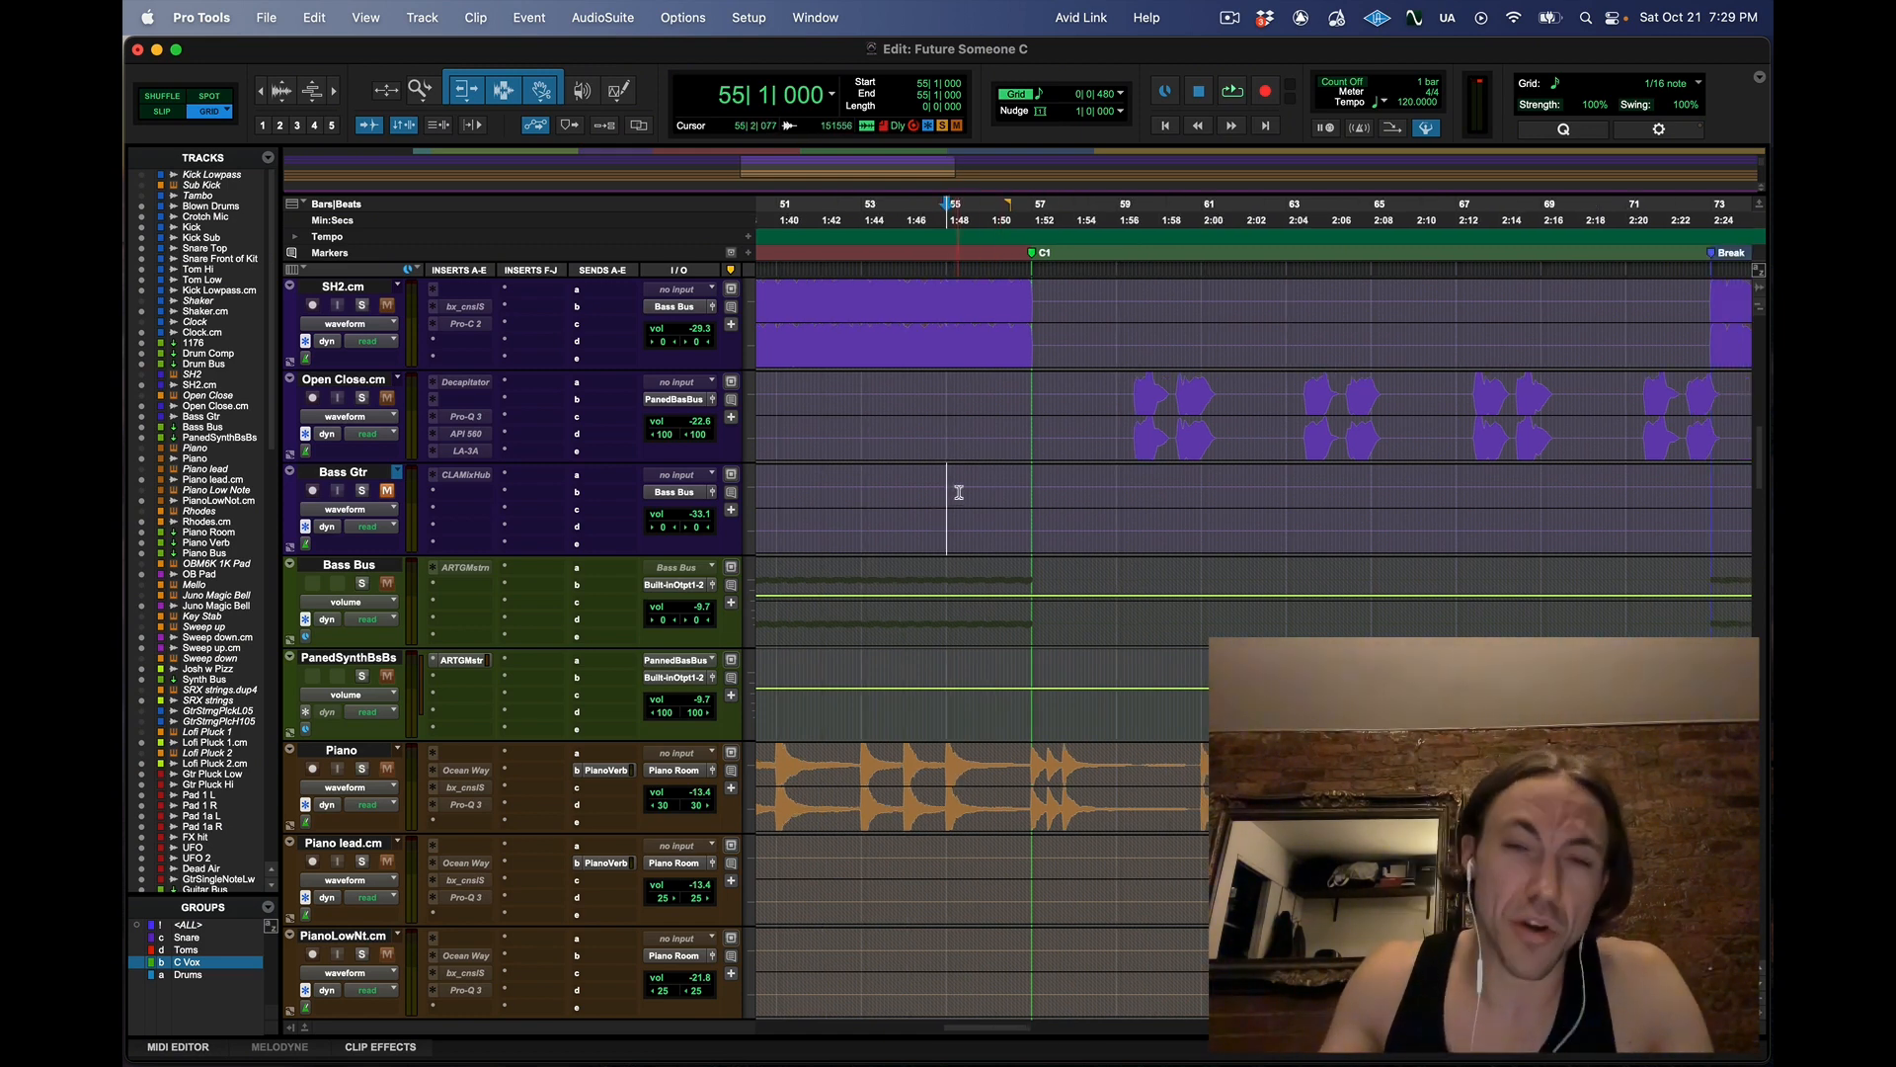
{"action": "key", "text": "space"}
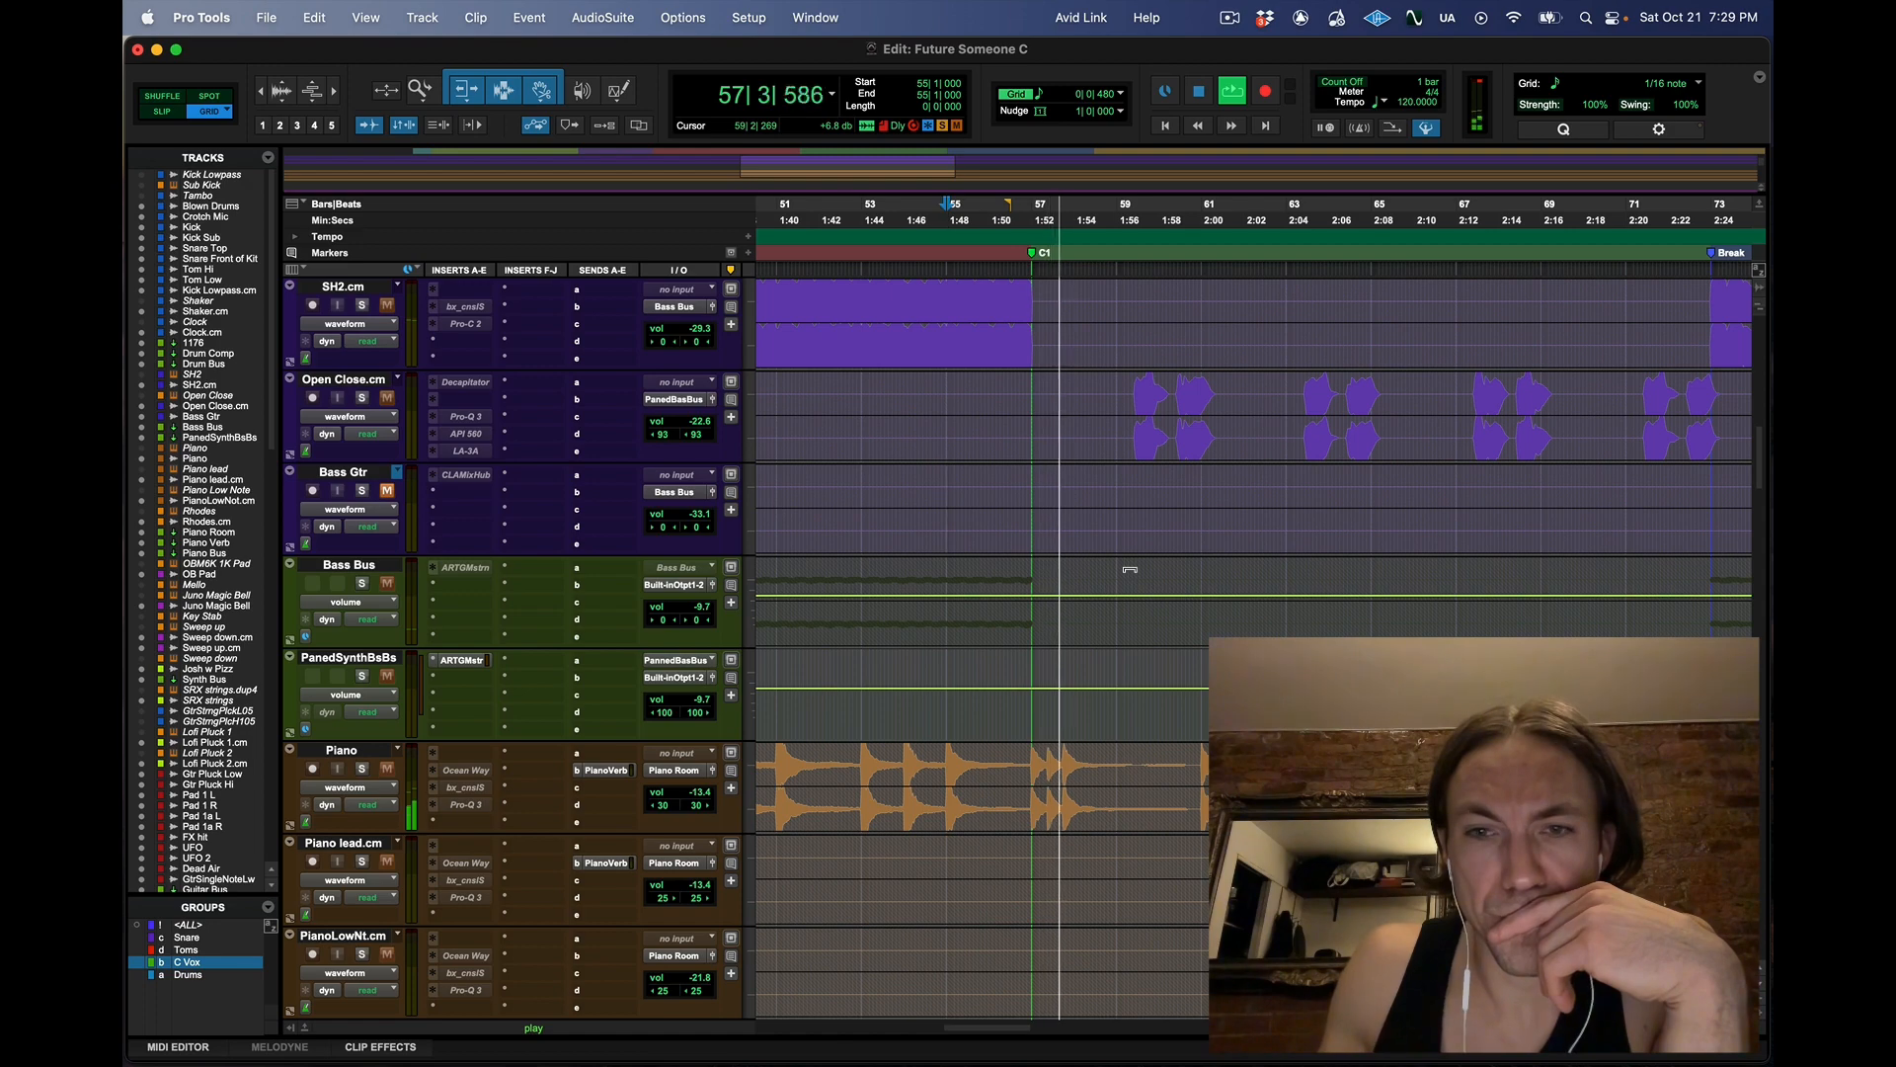
Examine the piano, pad, guitar, vocal and synth tracks around C1 during playback, and stop playback
{"action": "scroll", "coordinate": [1130, 569], "scroll_direction": "down", "scroll_amount": 2}
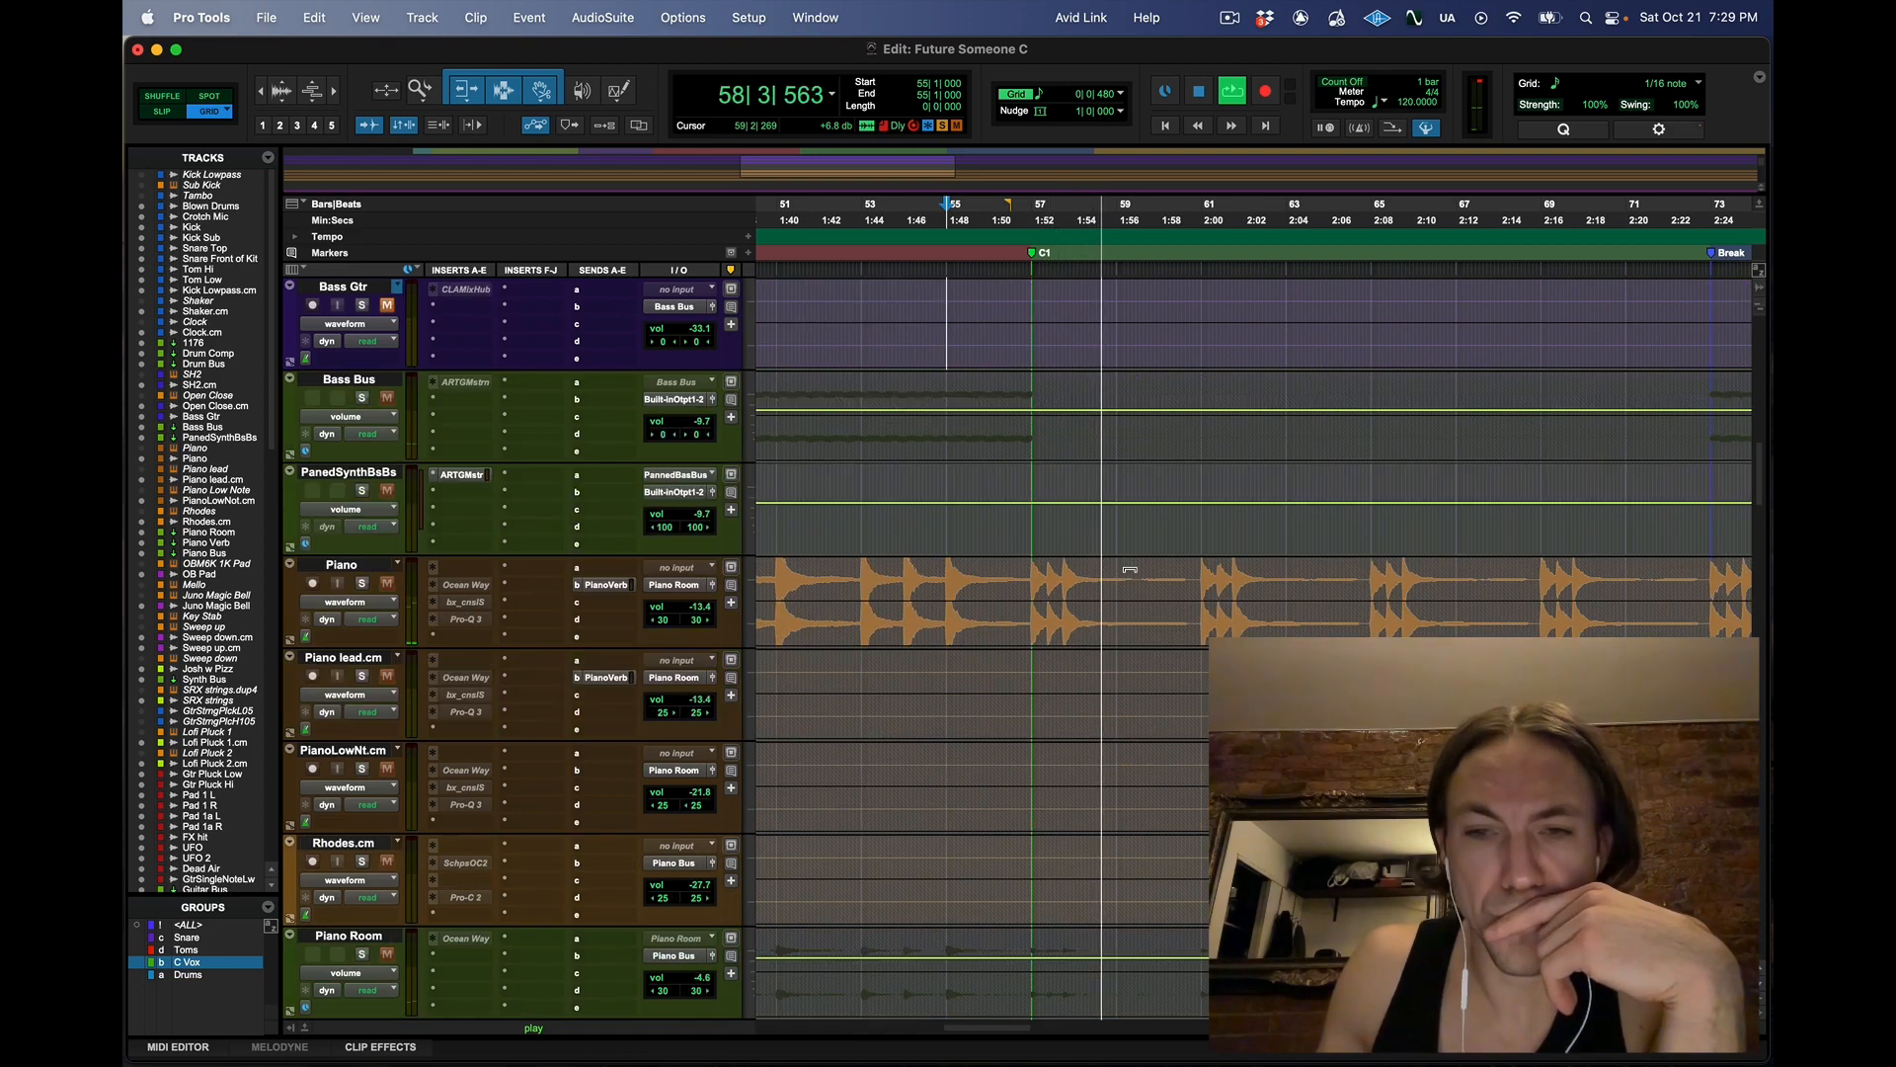
{"action": "scroll", "coordinate": [1126, 568], "scroll_direction": "down", "scroll_amount": 20}
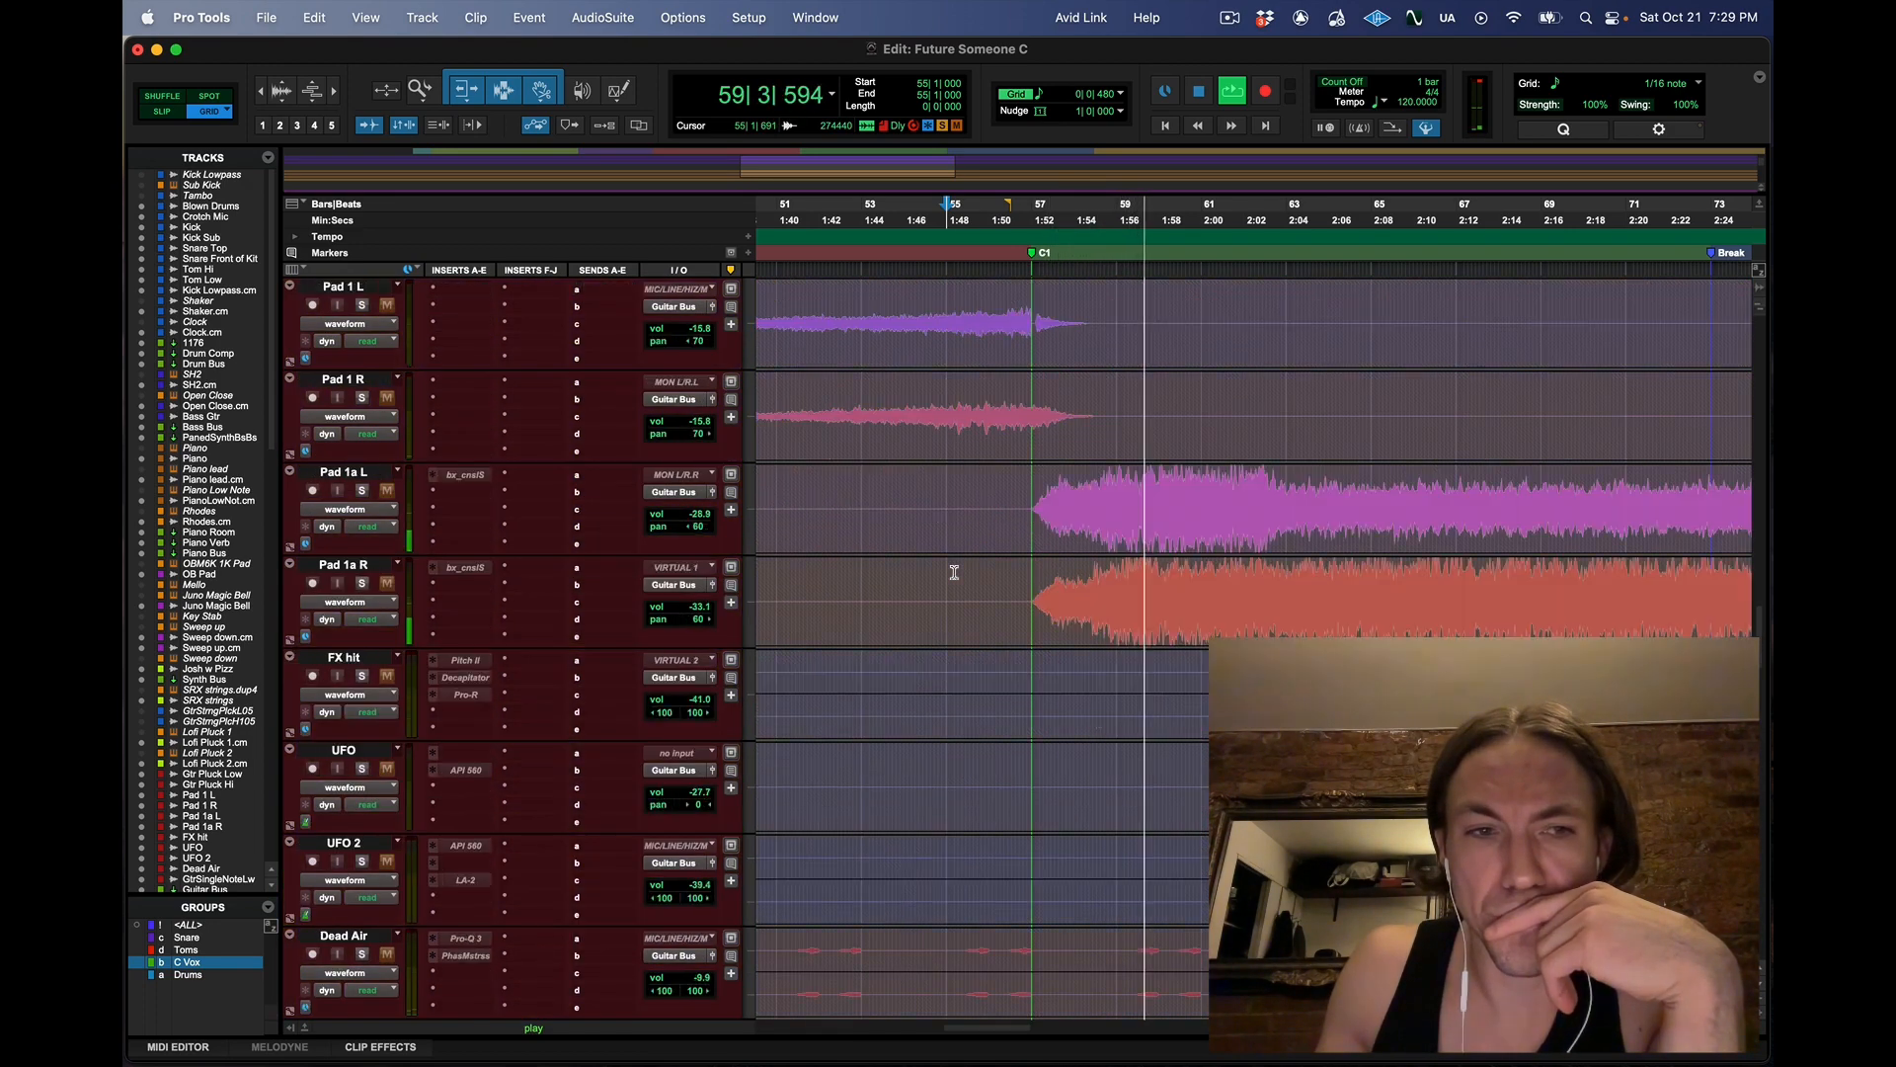
{"action": "scroll", "coordinate": [1004, 474], "scroll_direction": "down", "scroll_amount": 6}
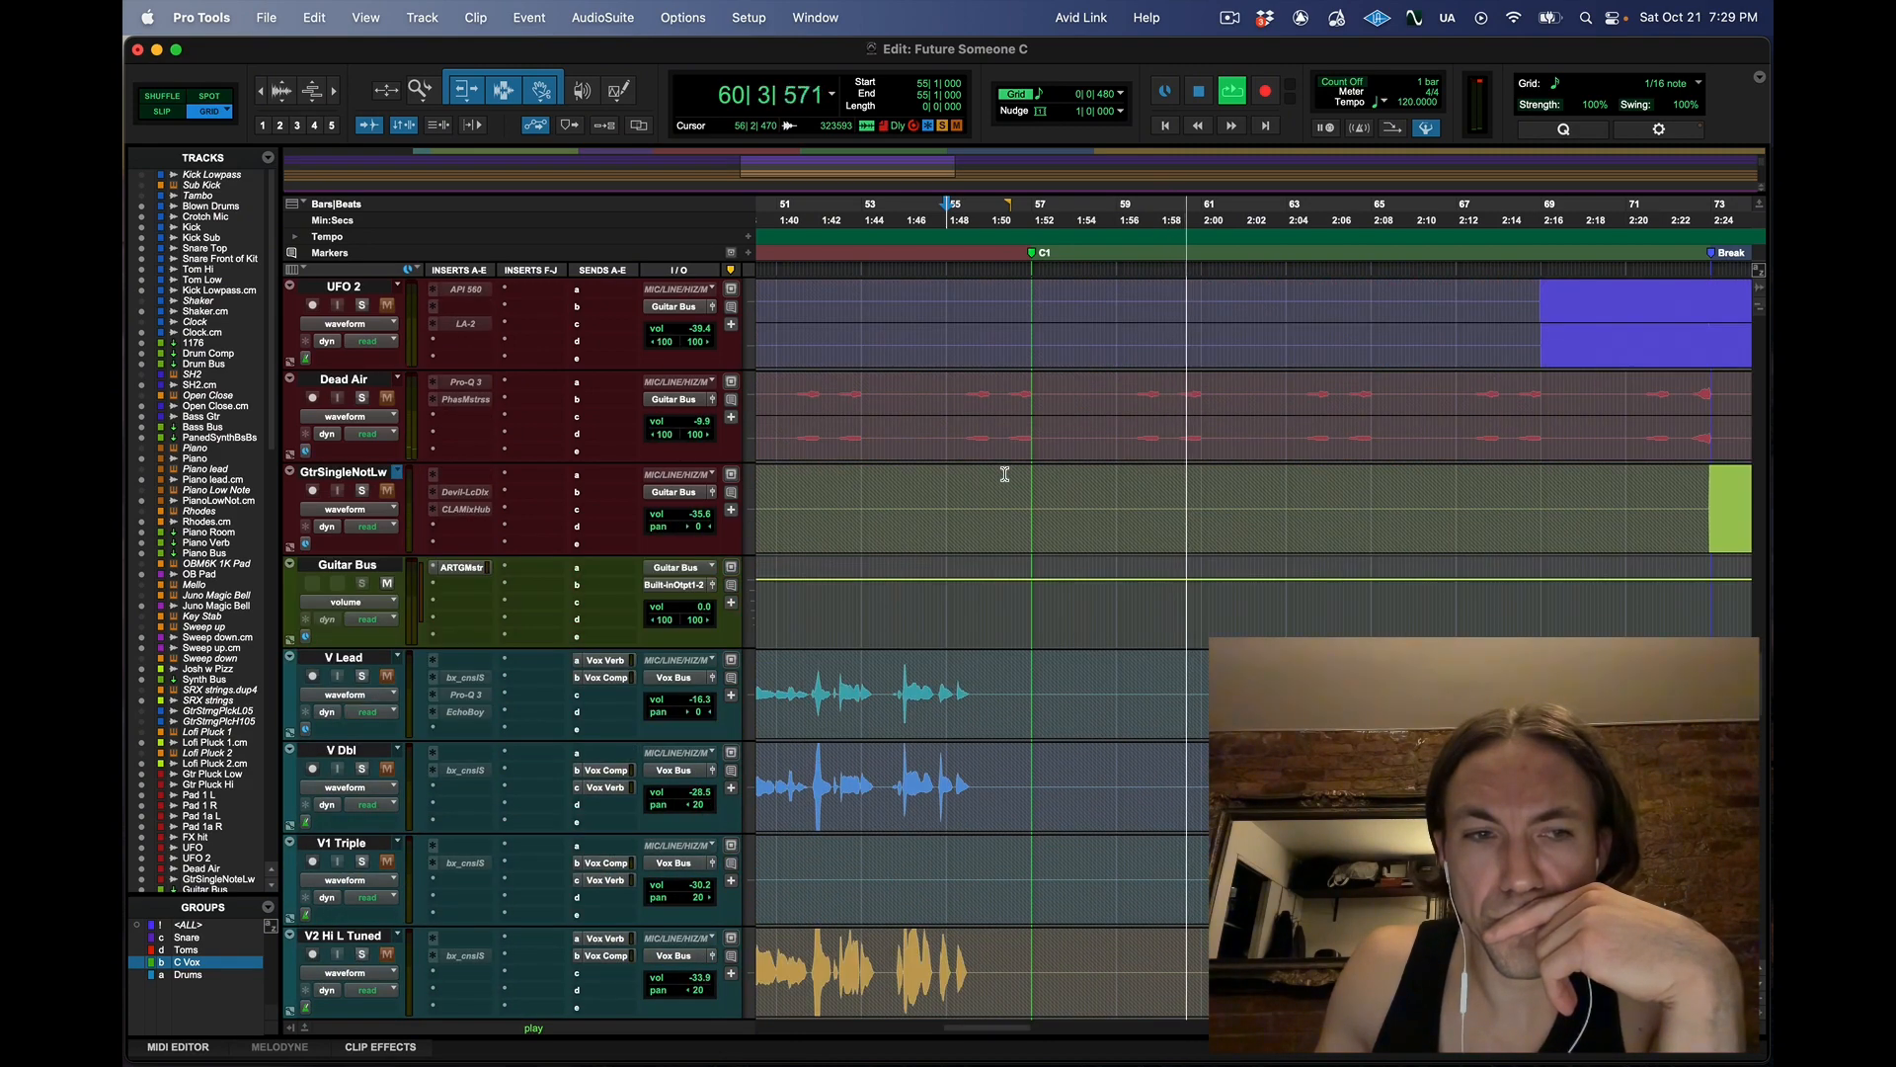
{"action": "scroll", "coordinate": [1004, 474], "scroll_direction": "down", "scroll_amount": 2}
{"action": "scroll", "coordinate": [1096, 474], "scroll_direction": "up", "scroll_amount": 8}
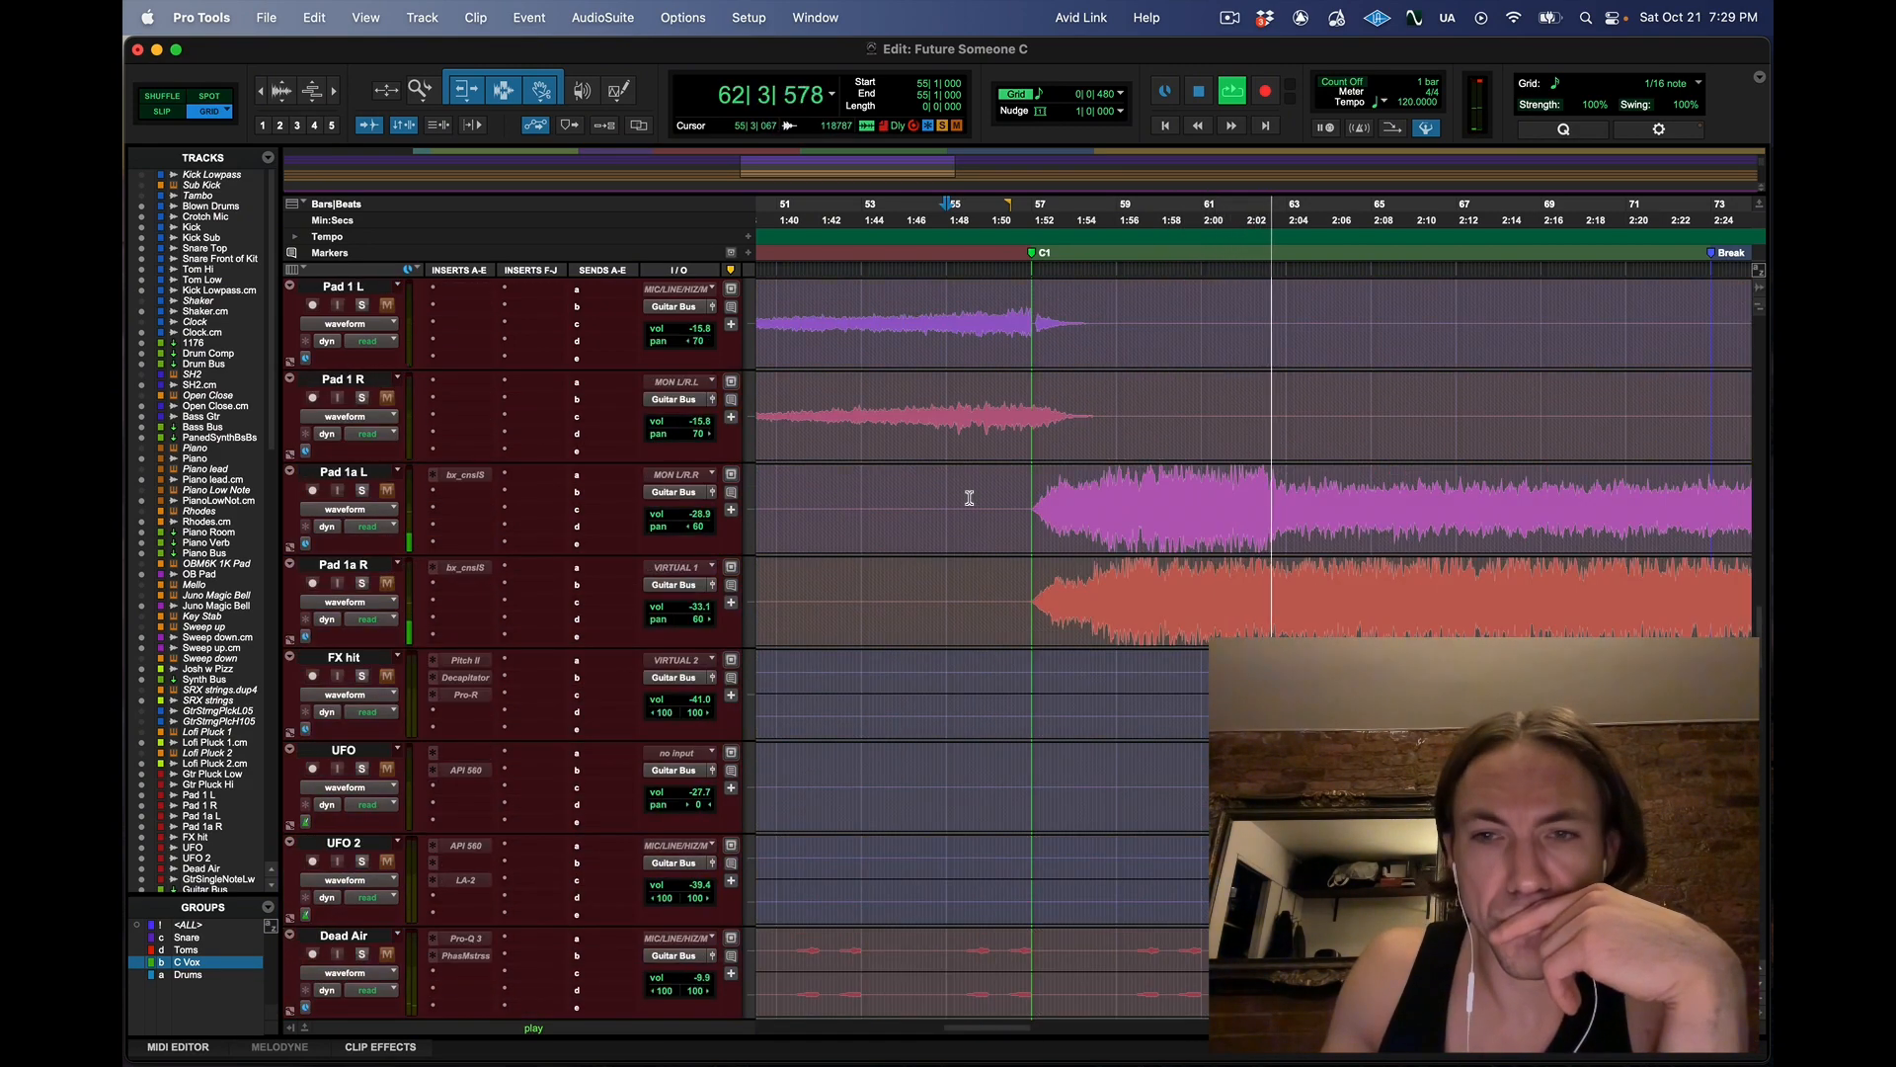
{"action": "scroll", "coordinate": [969, 497], "scroll_direction": "up", "scroll_amount": 6}
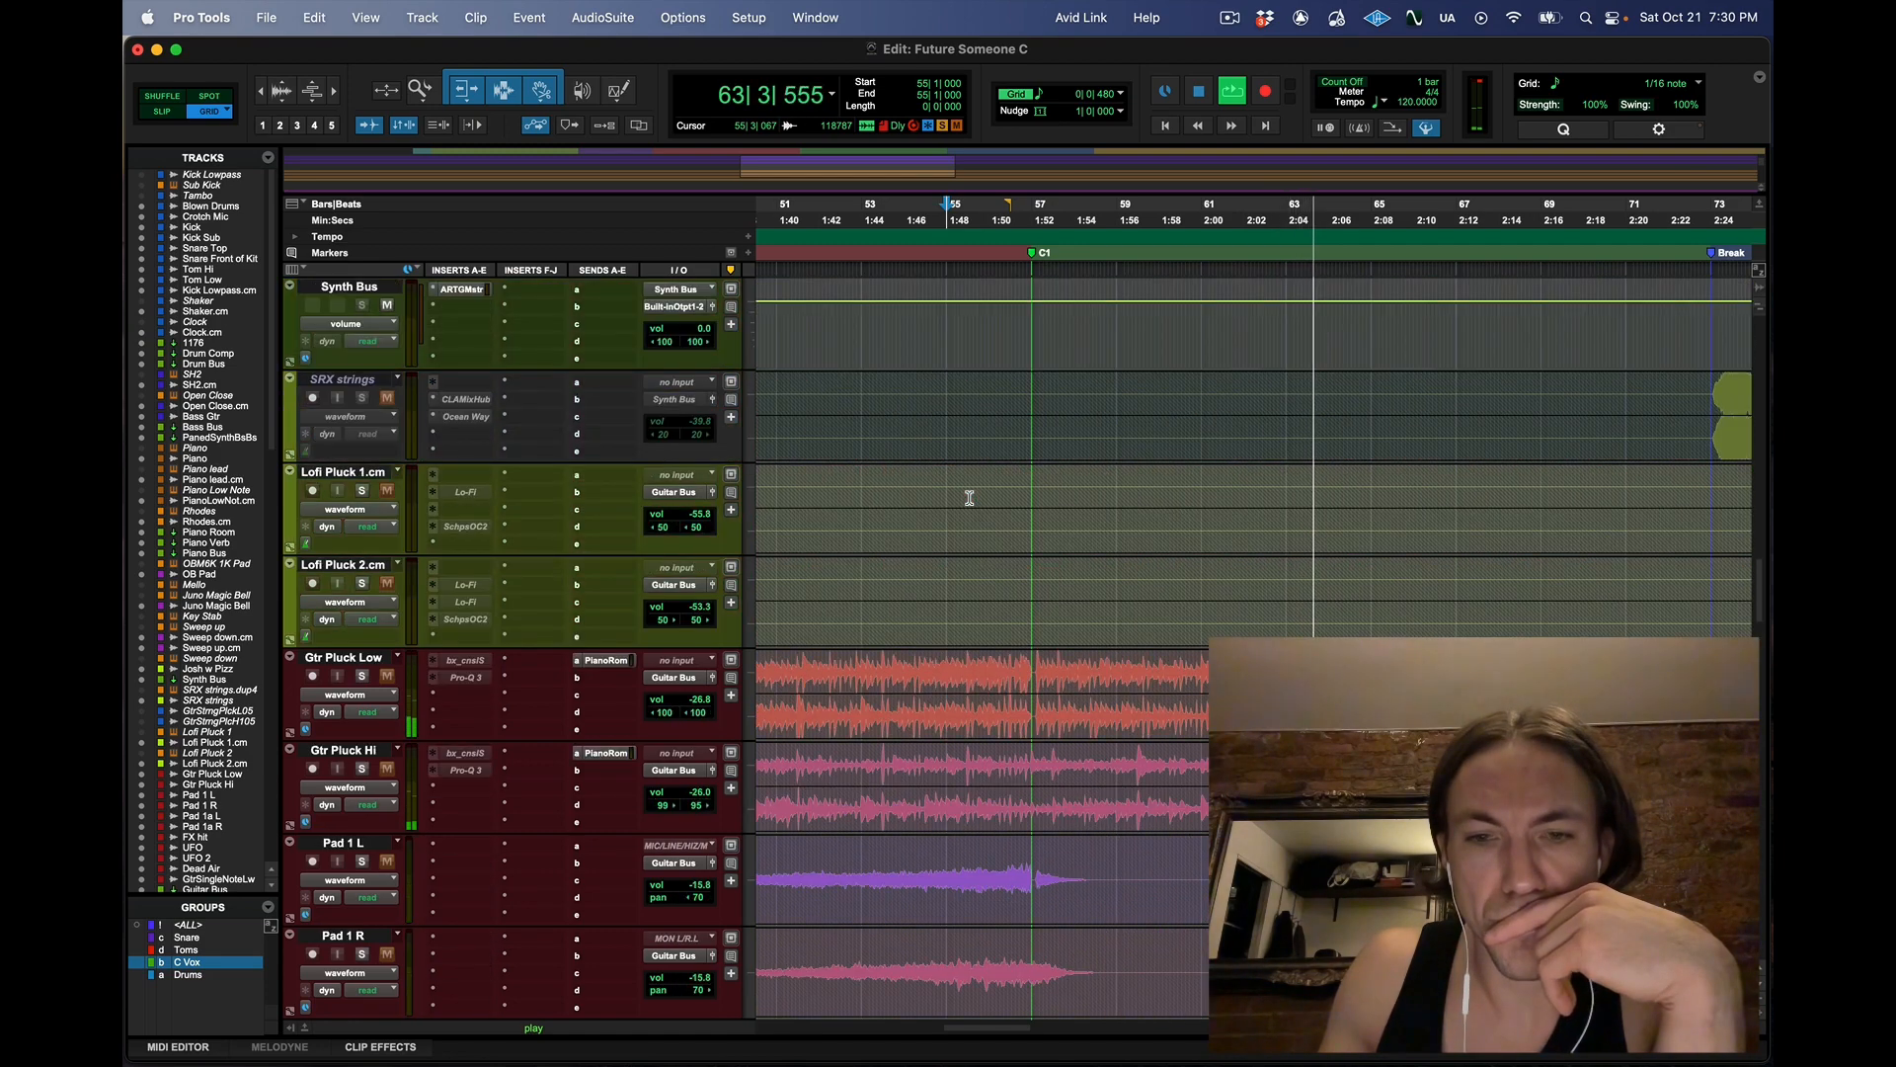
{"action": "scroll", "coordinate": [969, 498], "scroll_direction": "up", "scroll_amount": 10}
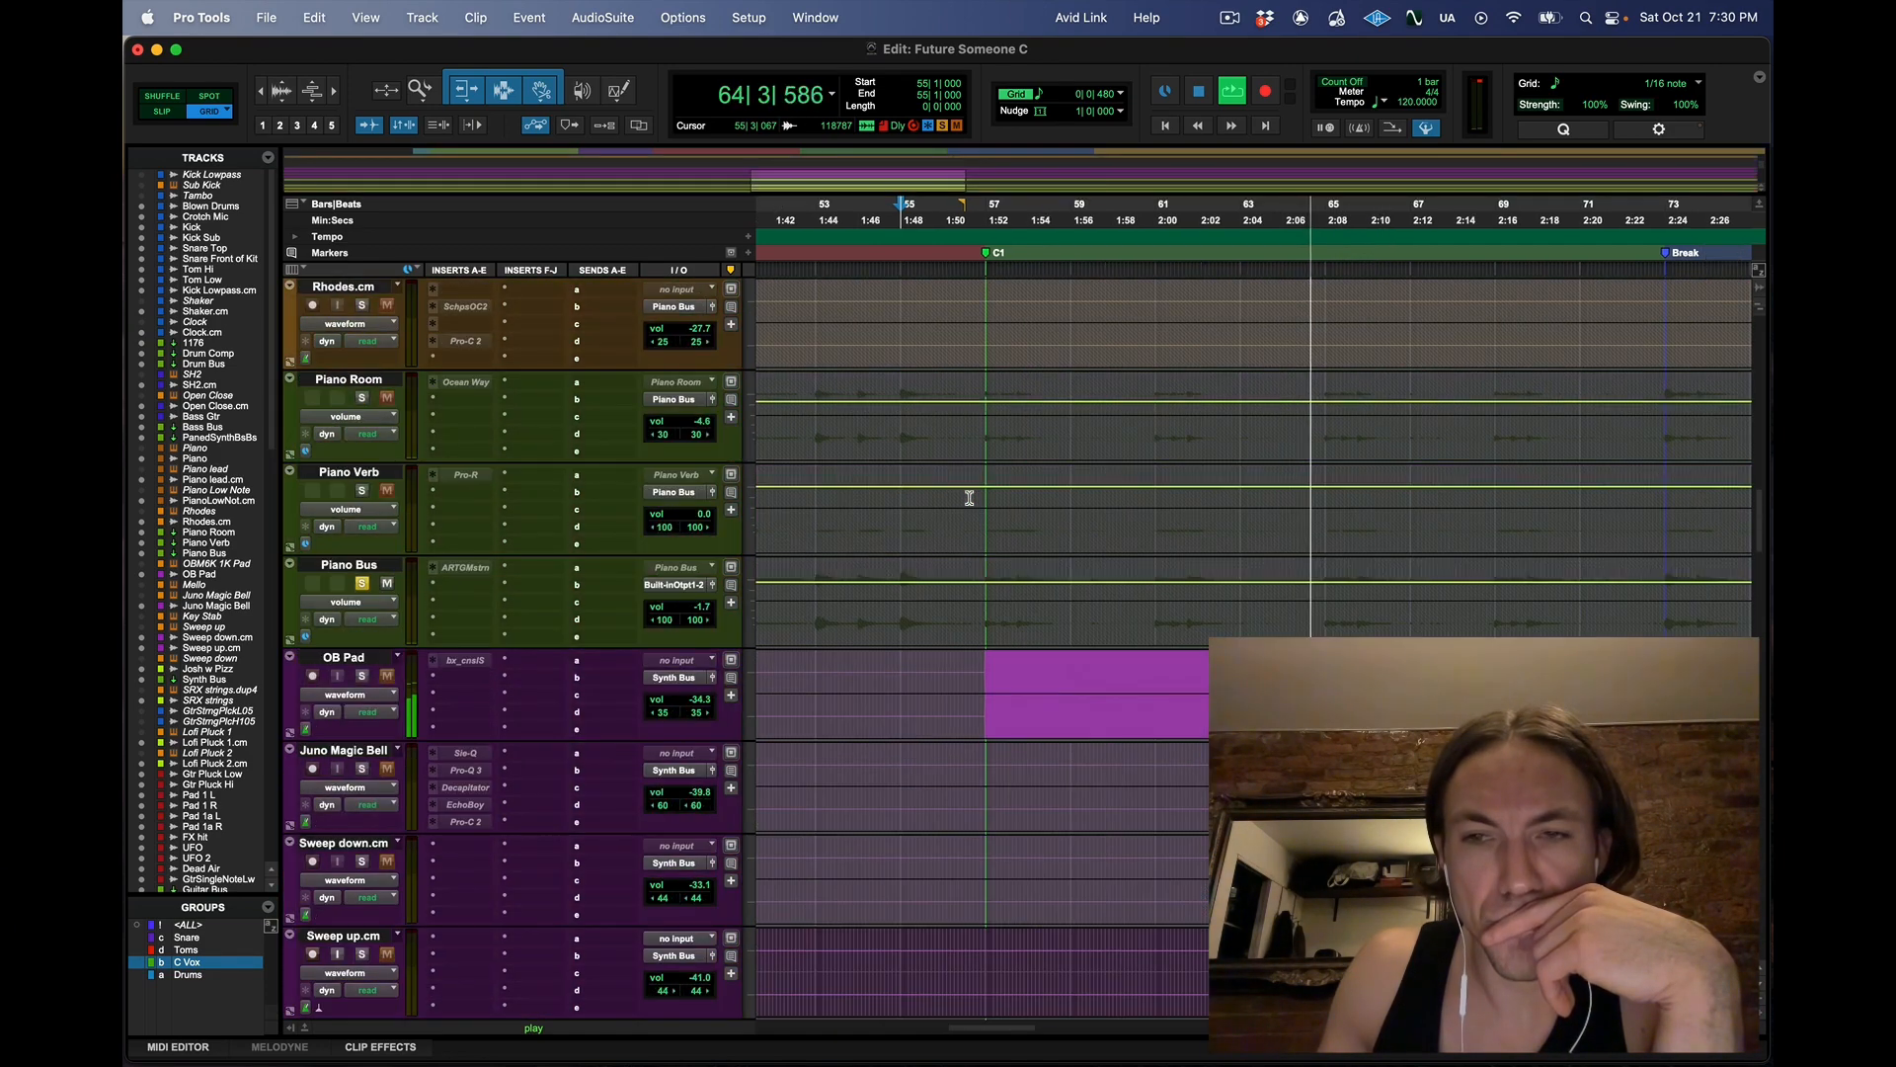
{"action": "scroll", "coordinate": [969, 498], "scroll_direction": "up", "scroll_amount": 5}
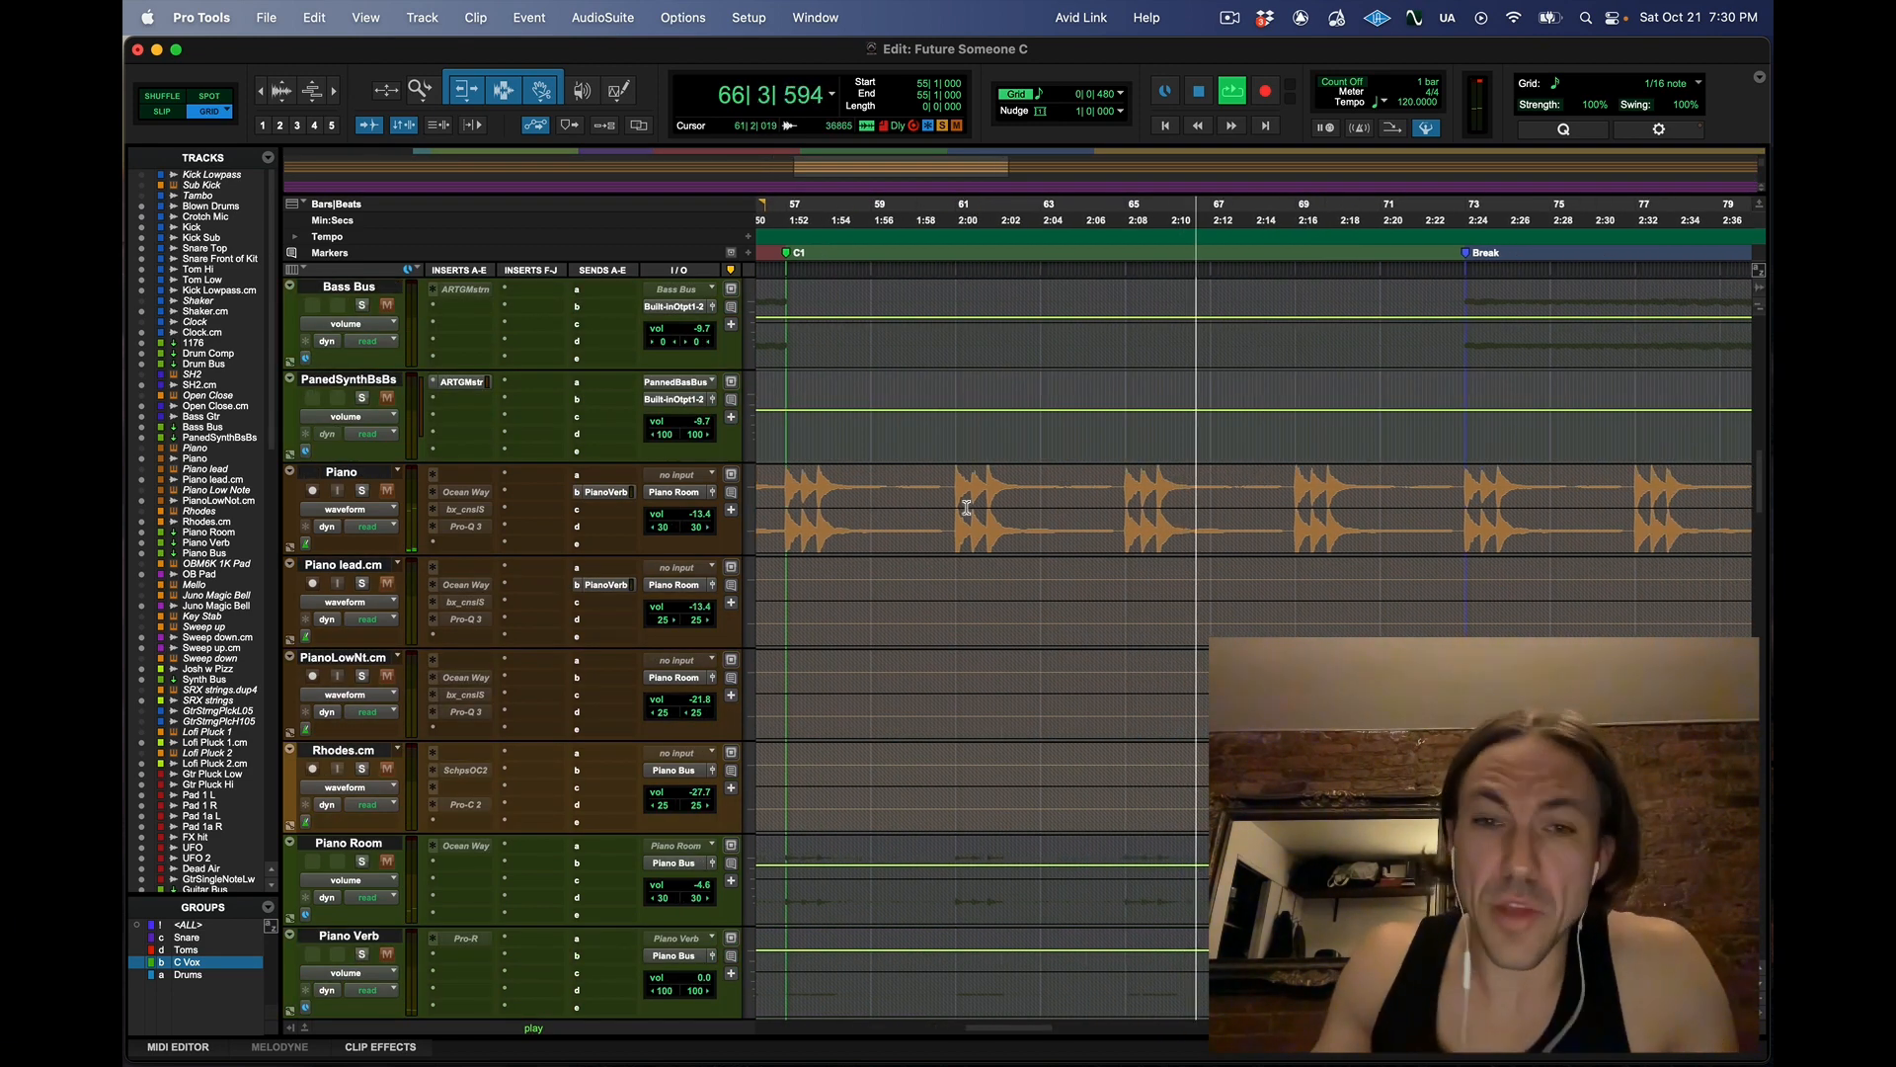
{"action": "key", "text": "space"}
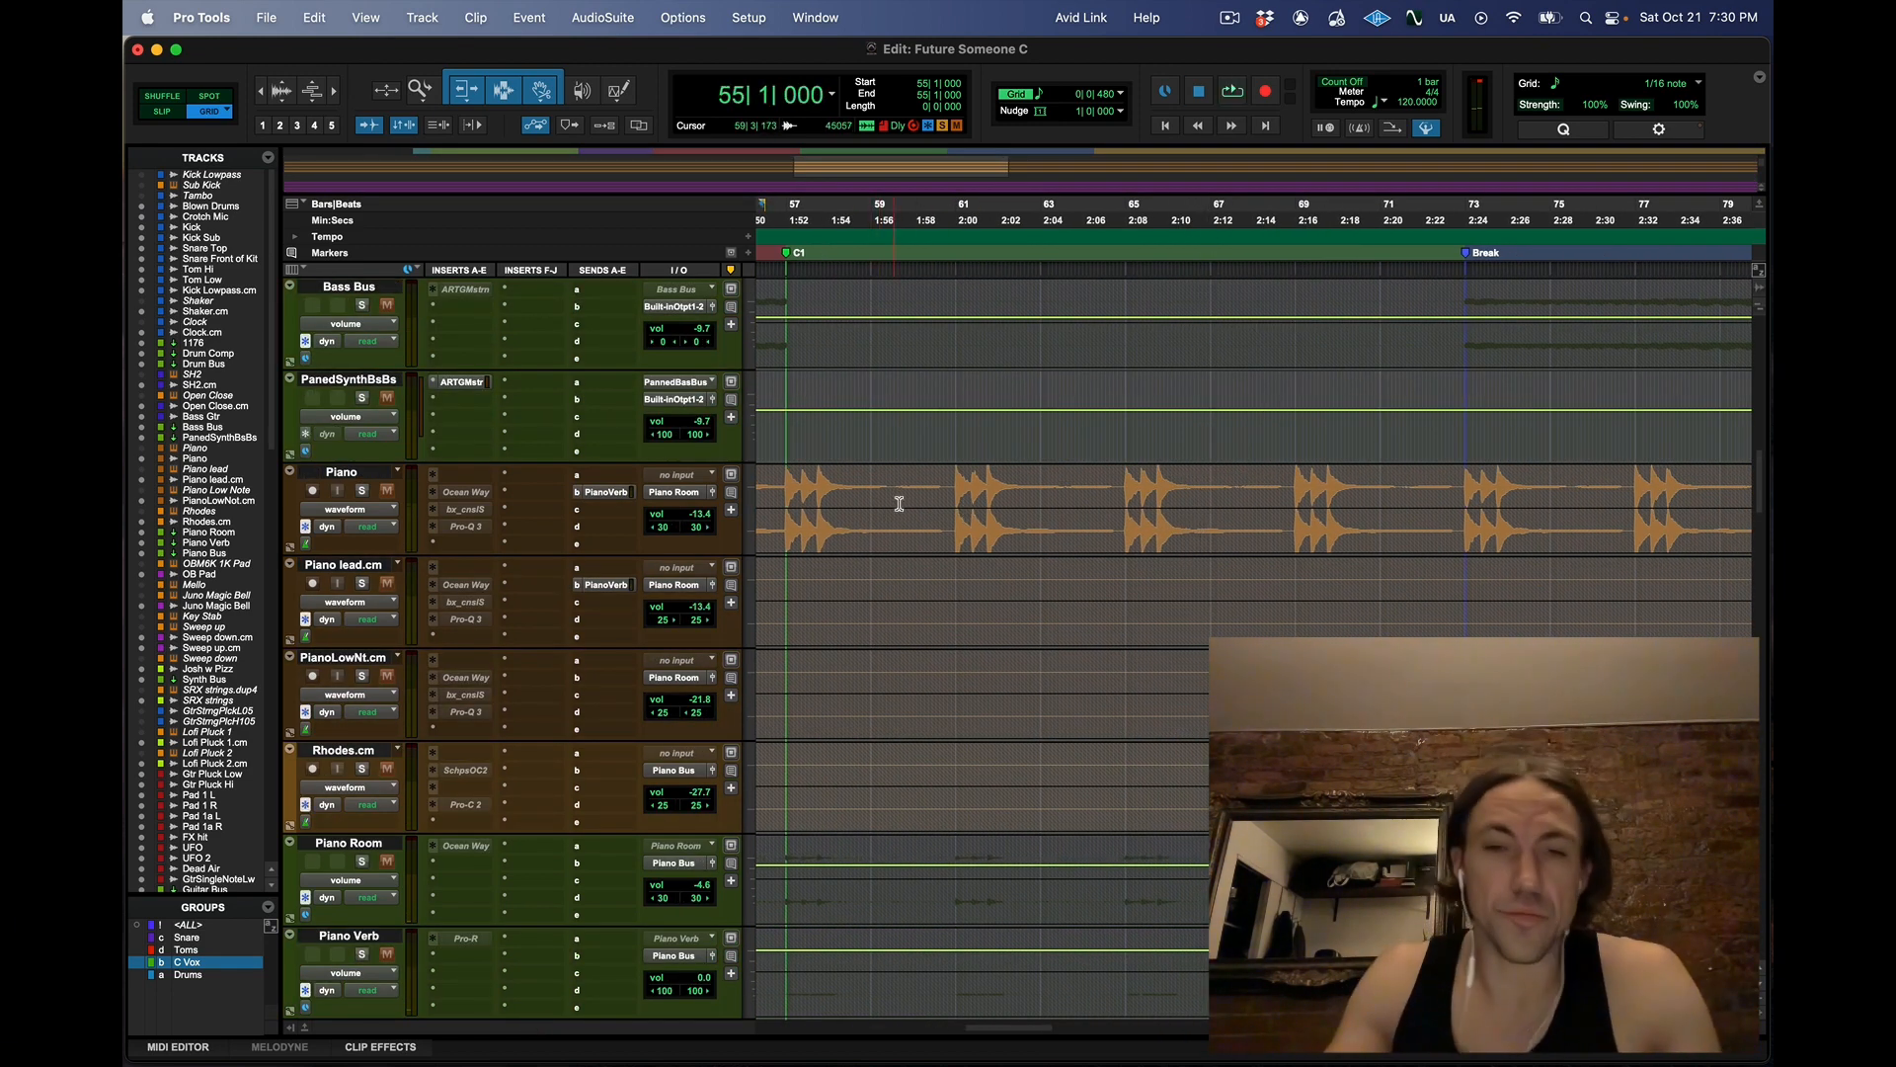
Solo the OB Pad track and play from 56|4|000 into C1
{"action": "scroll", "coordinate": [906, 499], "scroll_direction": "down", "scroll_amount": 5}
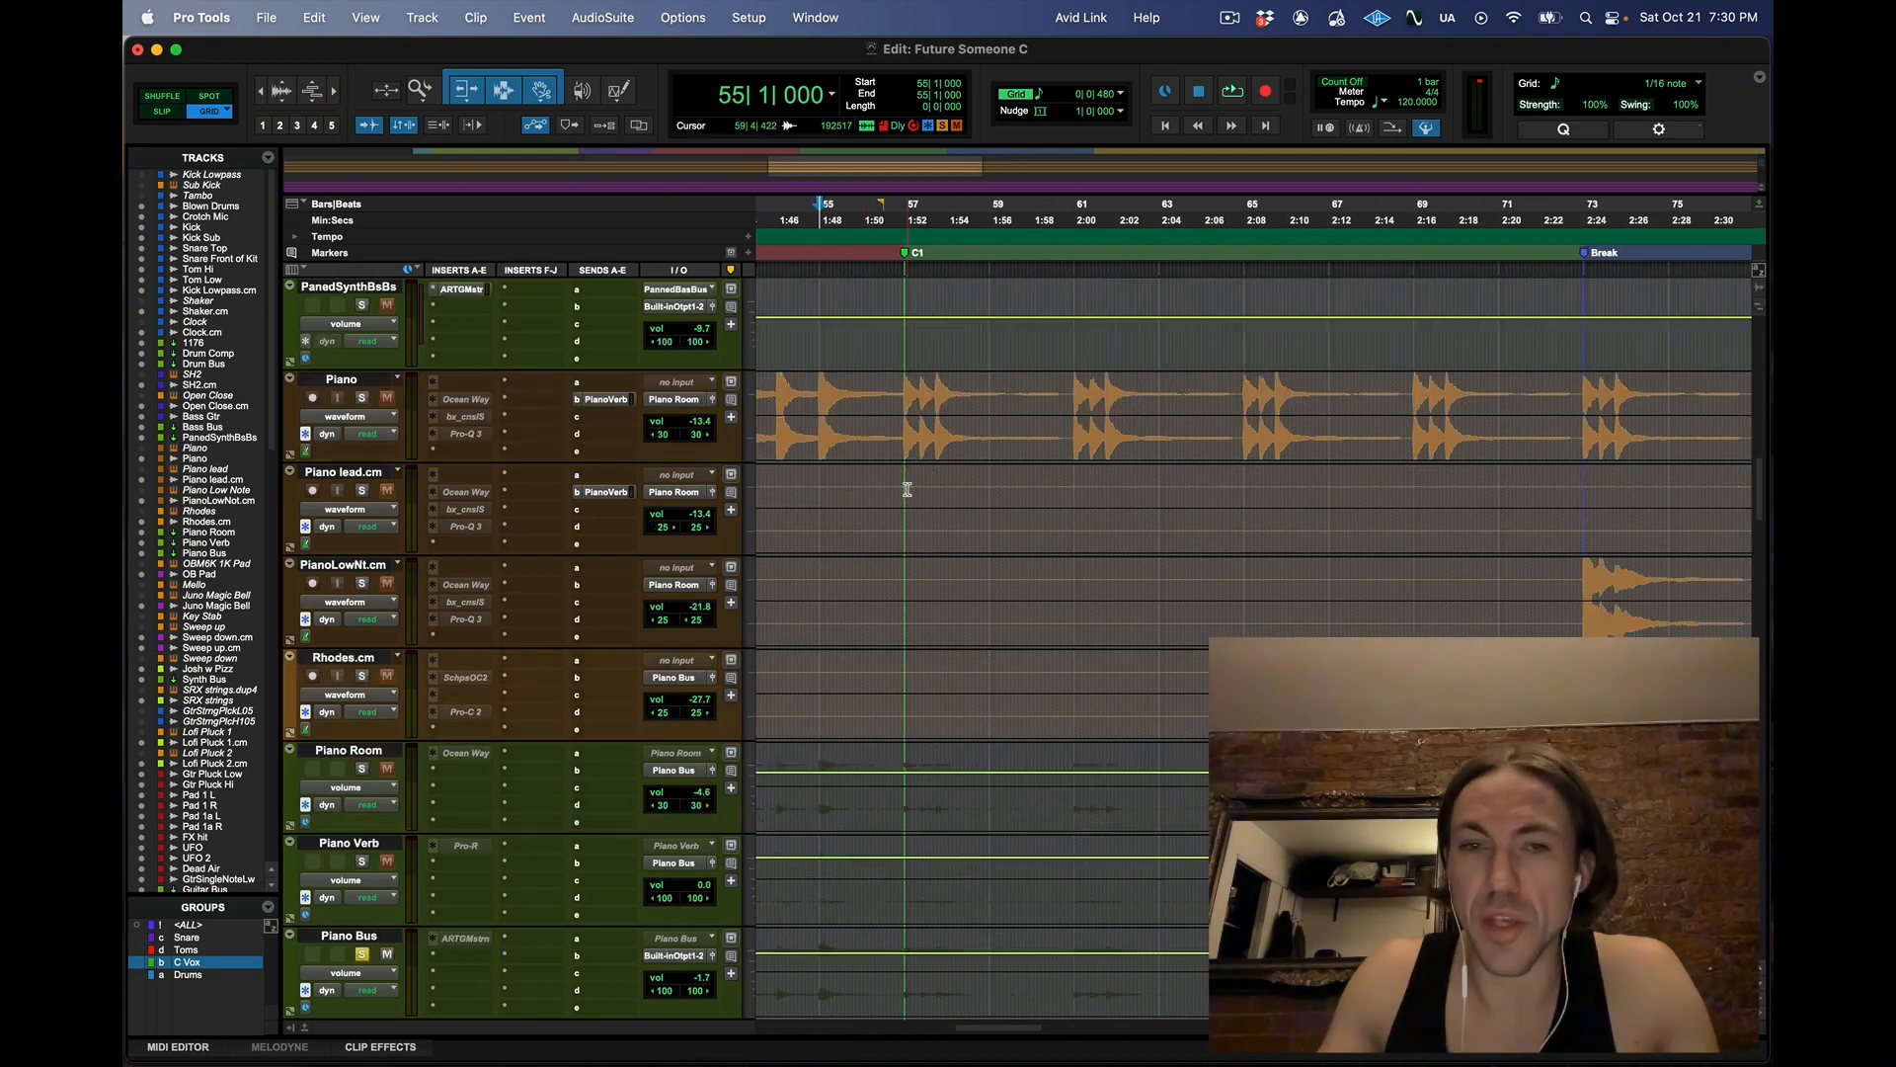
{"action": "scroll", "coordinate": [904, 491], "scroll_direction": "down", "scroll_amount": 2}
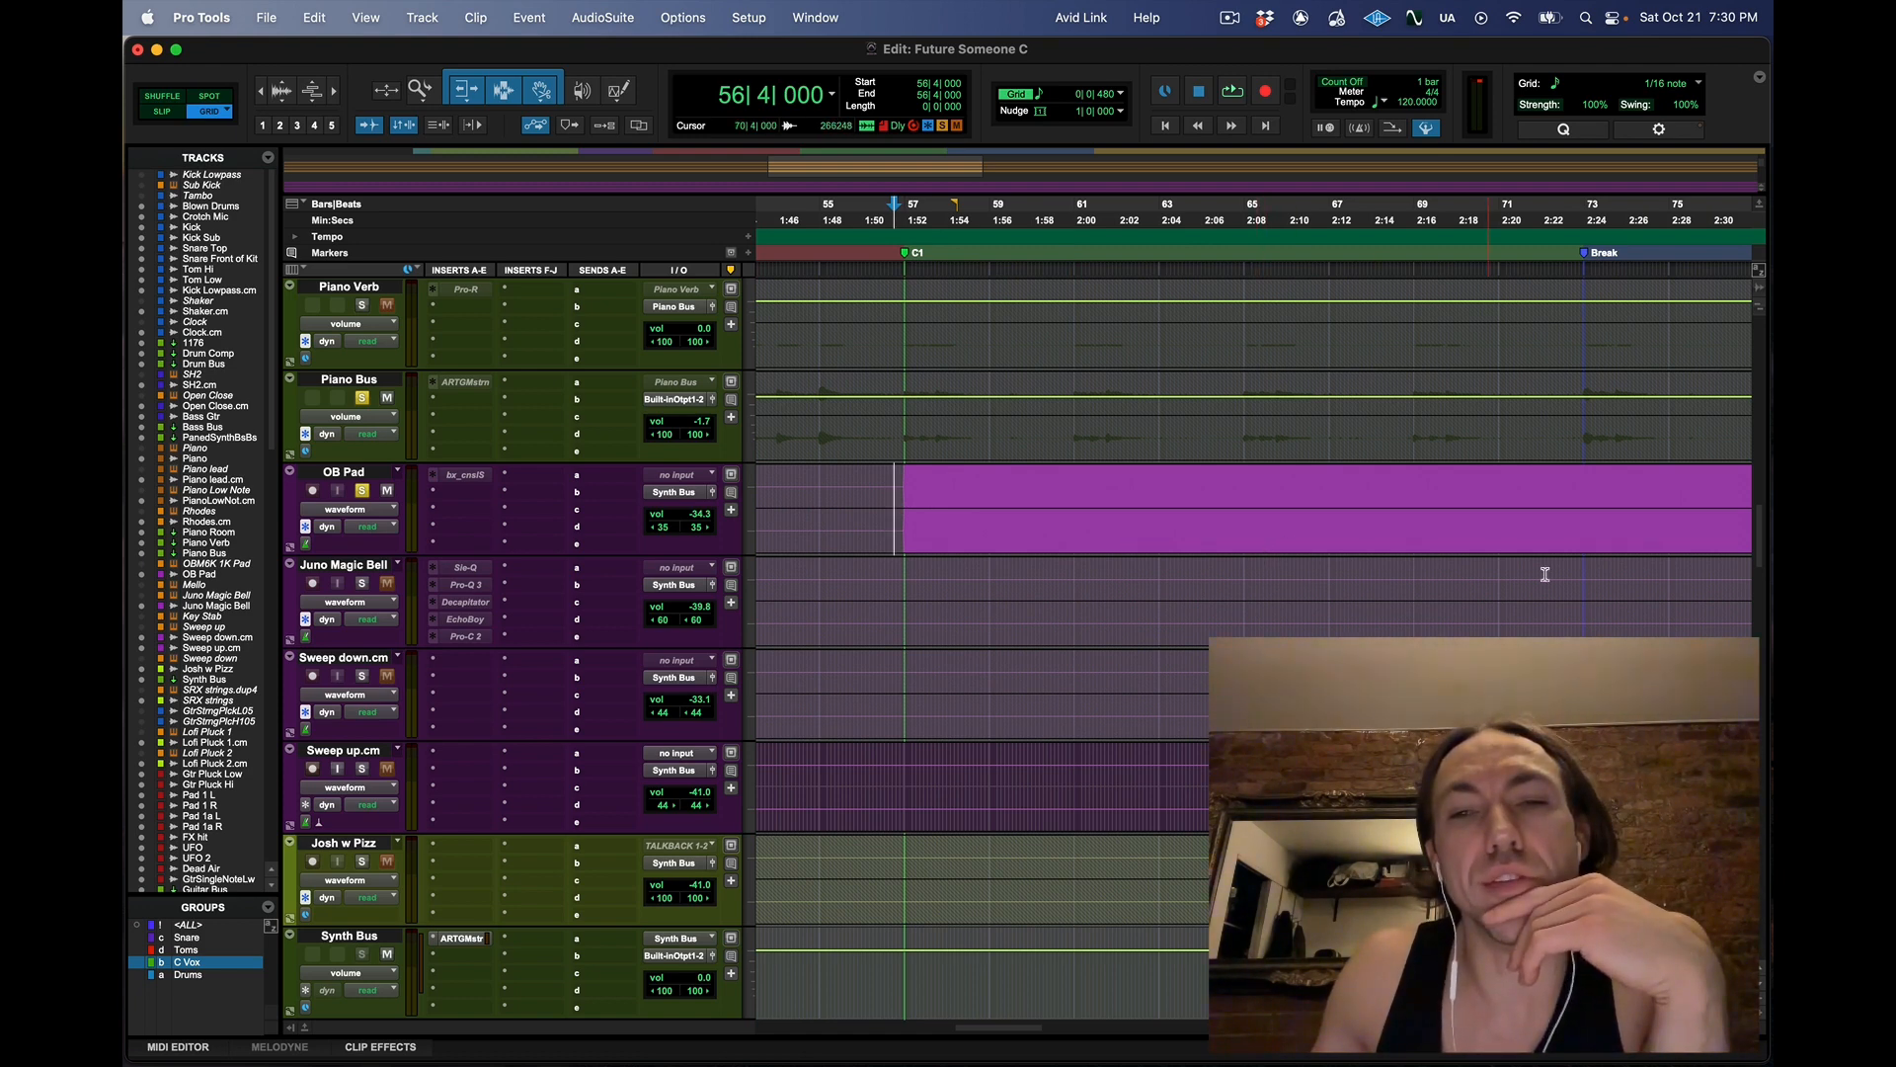
{"action": "scroll", "coordinate": [1409, 550], "scroll_direction": "right", "scroll_amount": 2}
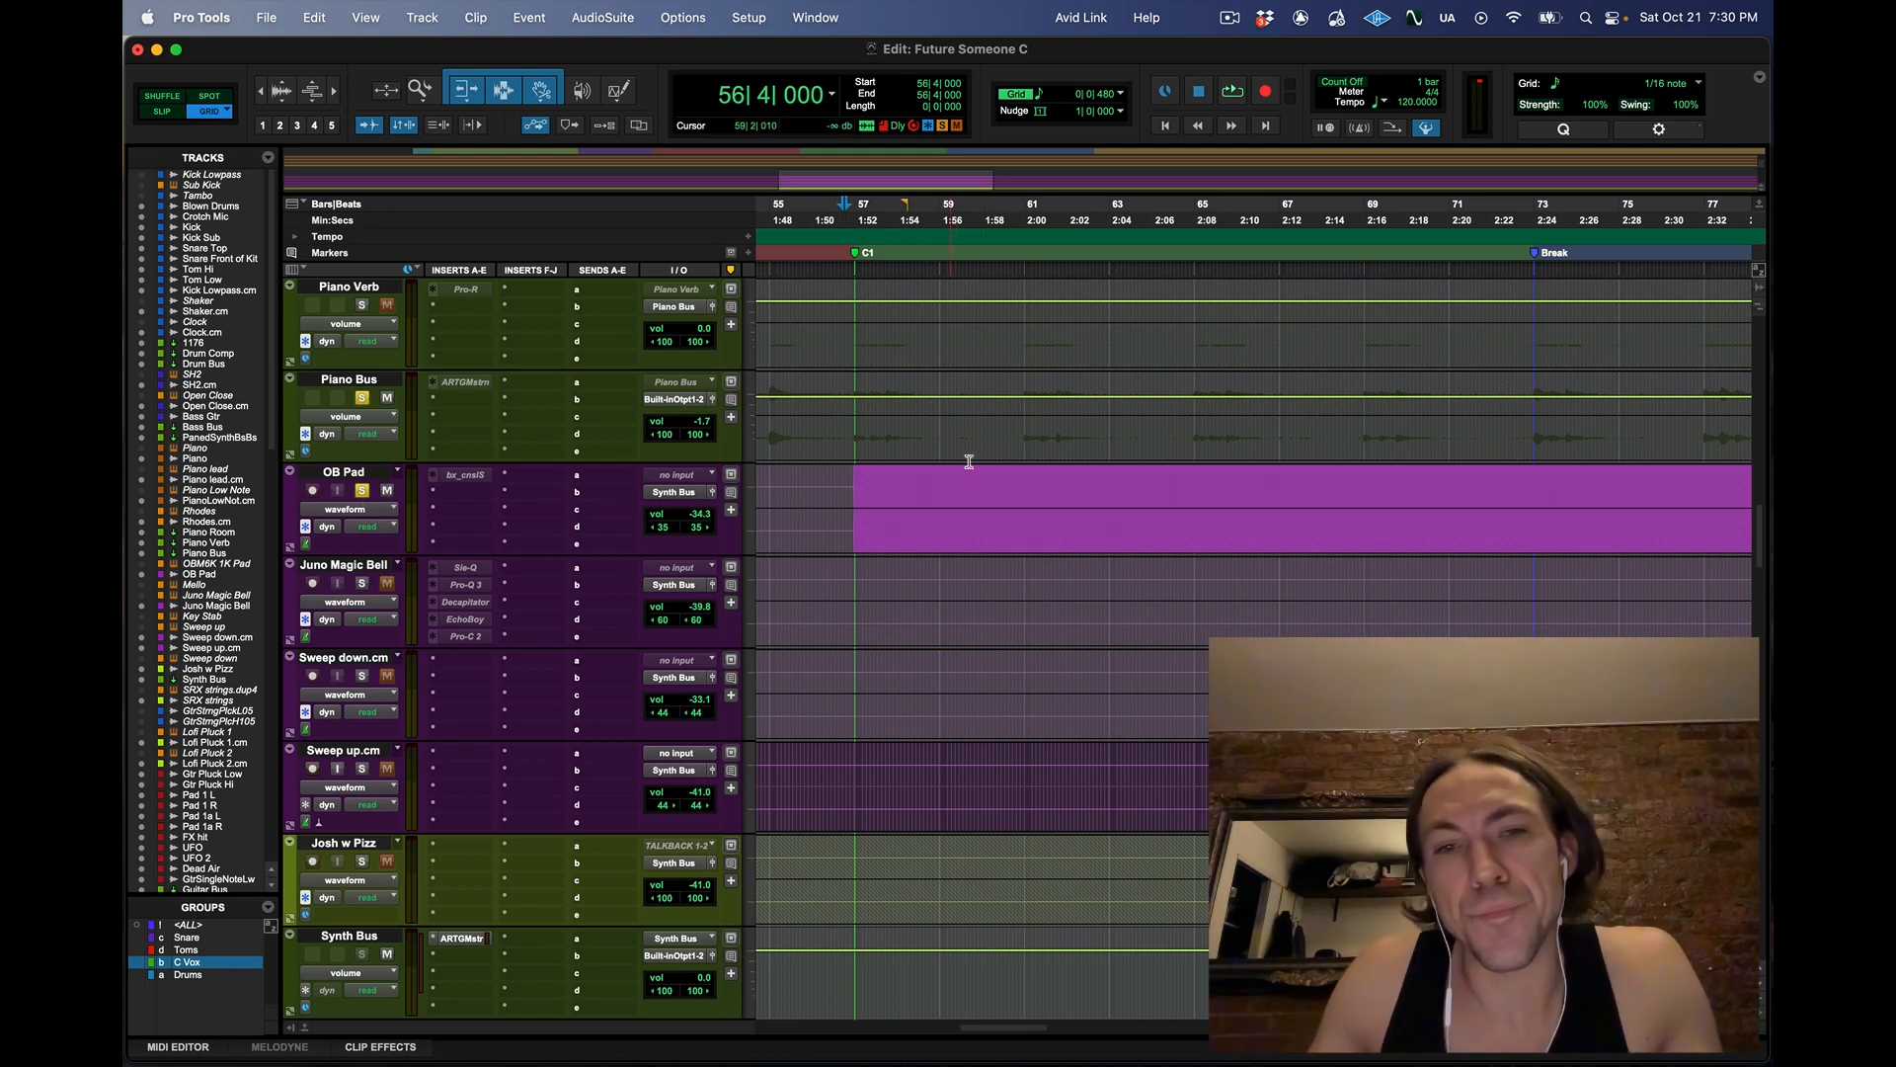
{"action": "key", "text": "space"}
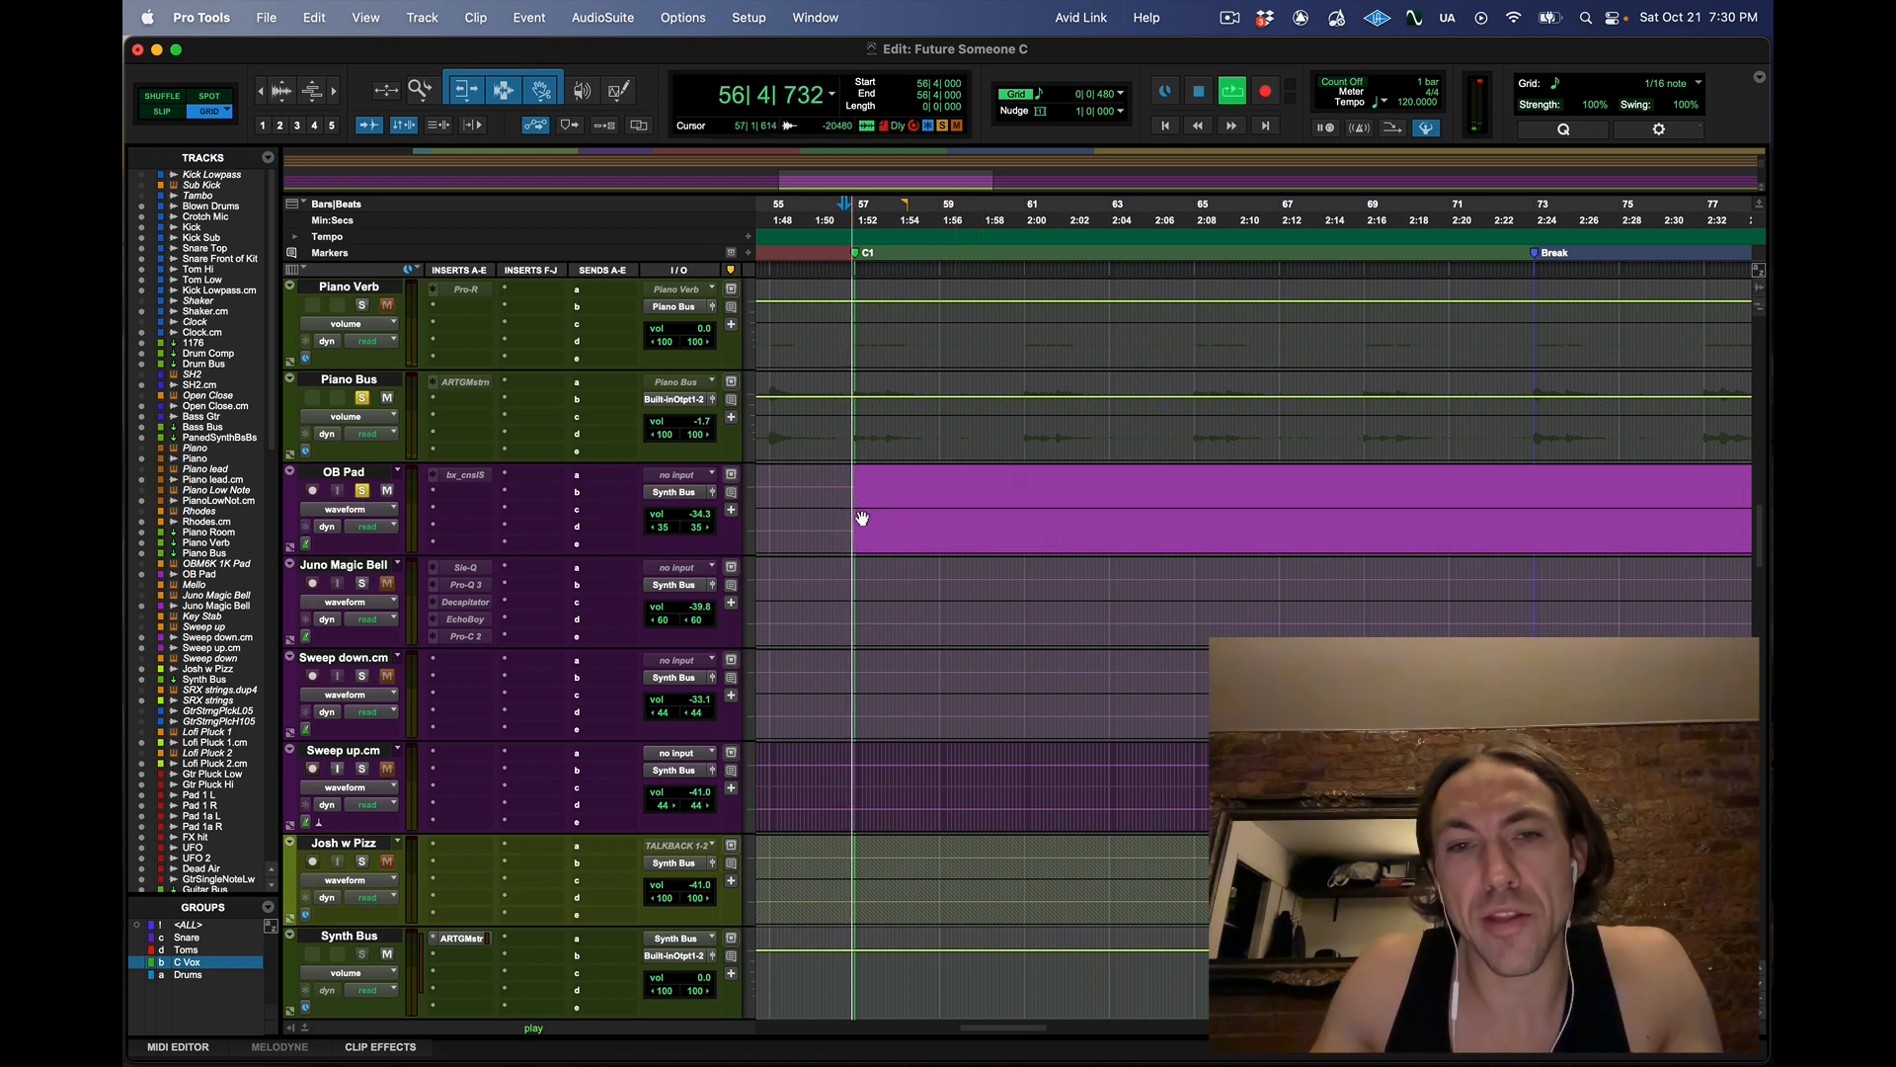
Examine the synth, lofi pluck and piano tracks around C1 while the OB Pad plays with the other soloed parts
{"action": "scroll", "coordinate": [1115, 536], "scroll_direction": "down", "scroll_amount": 5}
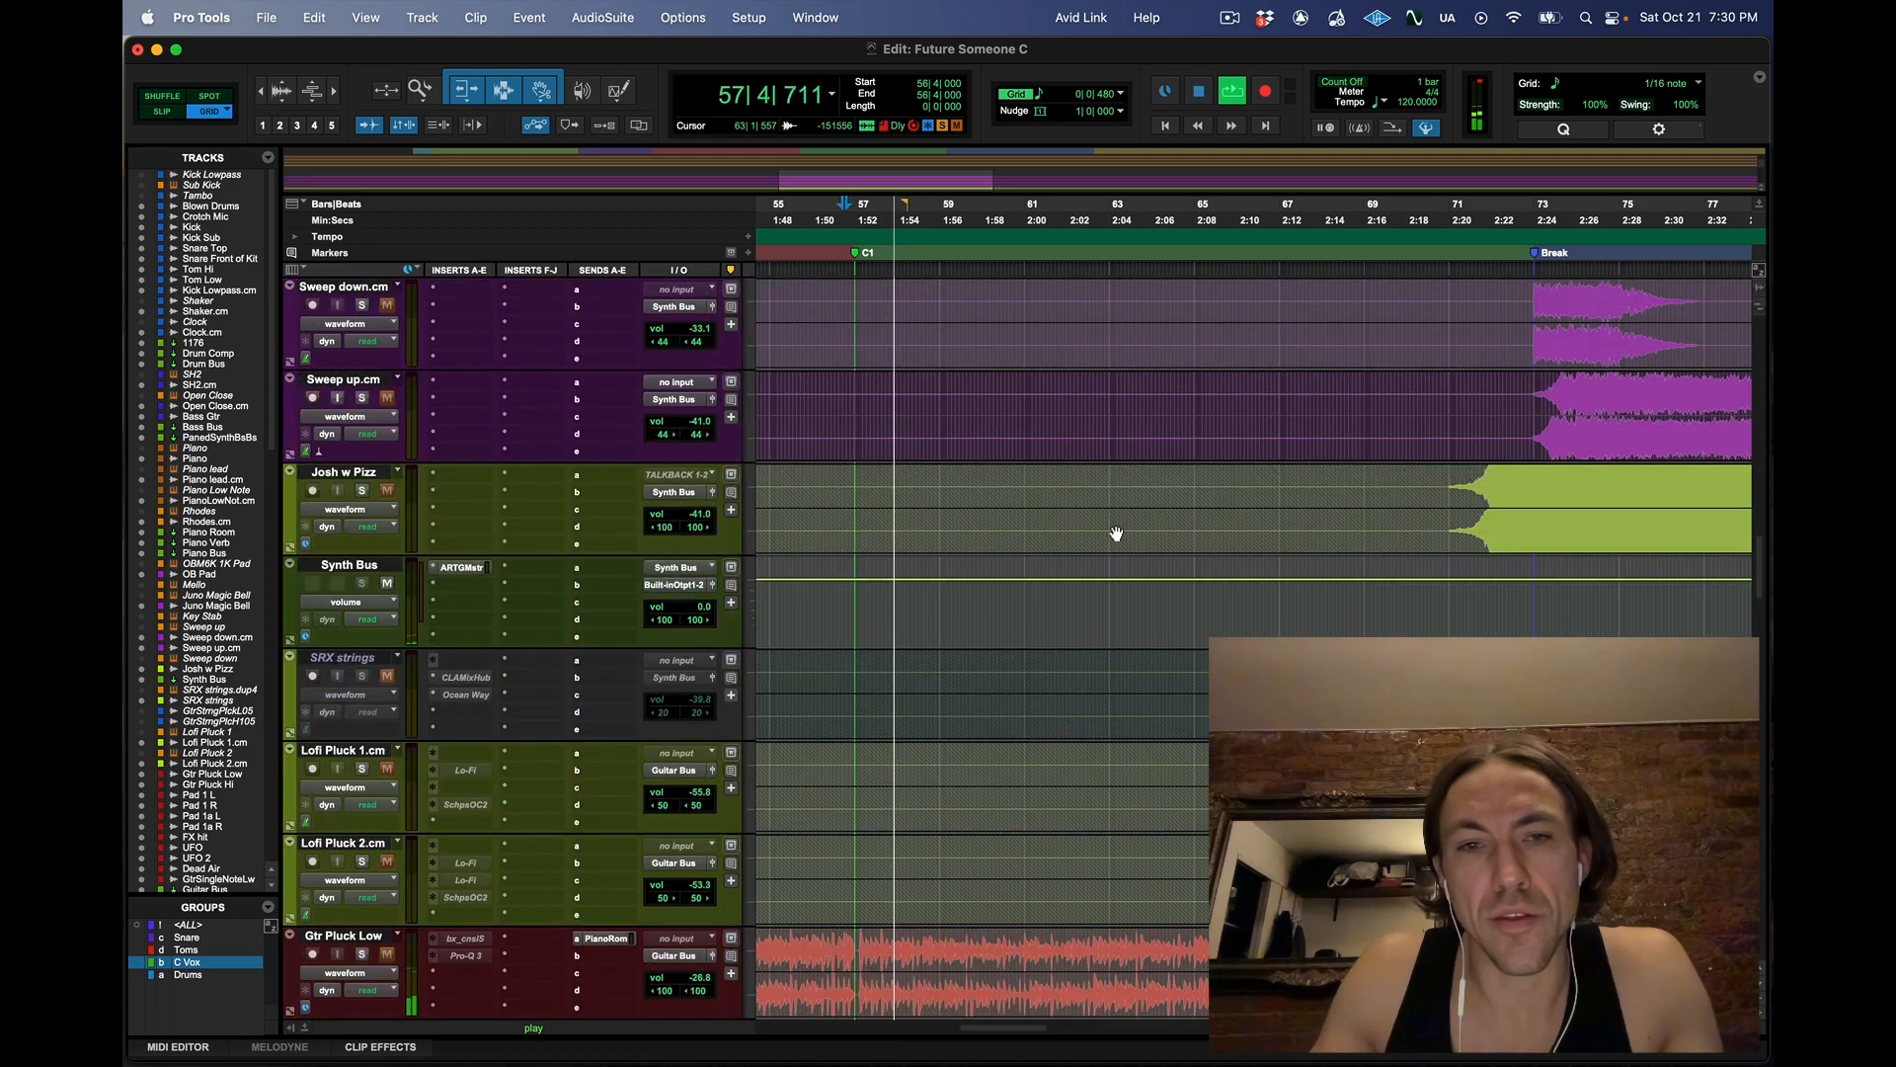
{"action": "scroll", "coordinate": [1114, 532], "scroll_direction": "up", "scroll_amount": 5}
{"action": "scroll", "coordinate": [833, 559], "scroll_direction": "up", "scroll_amount": 5}
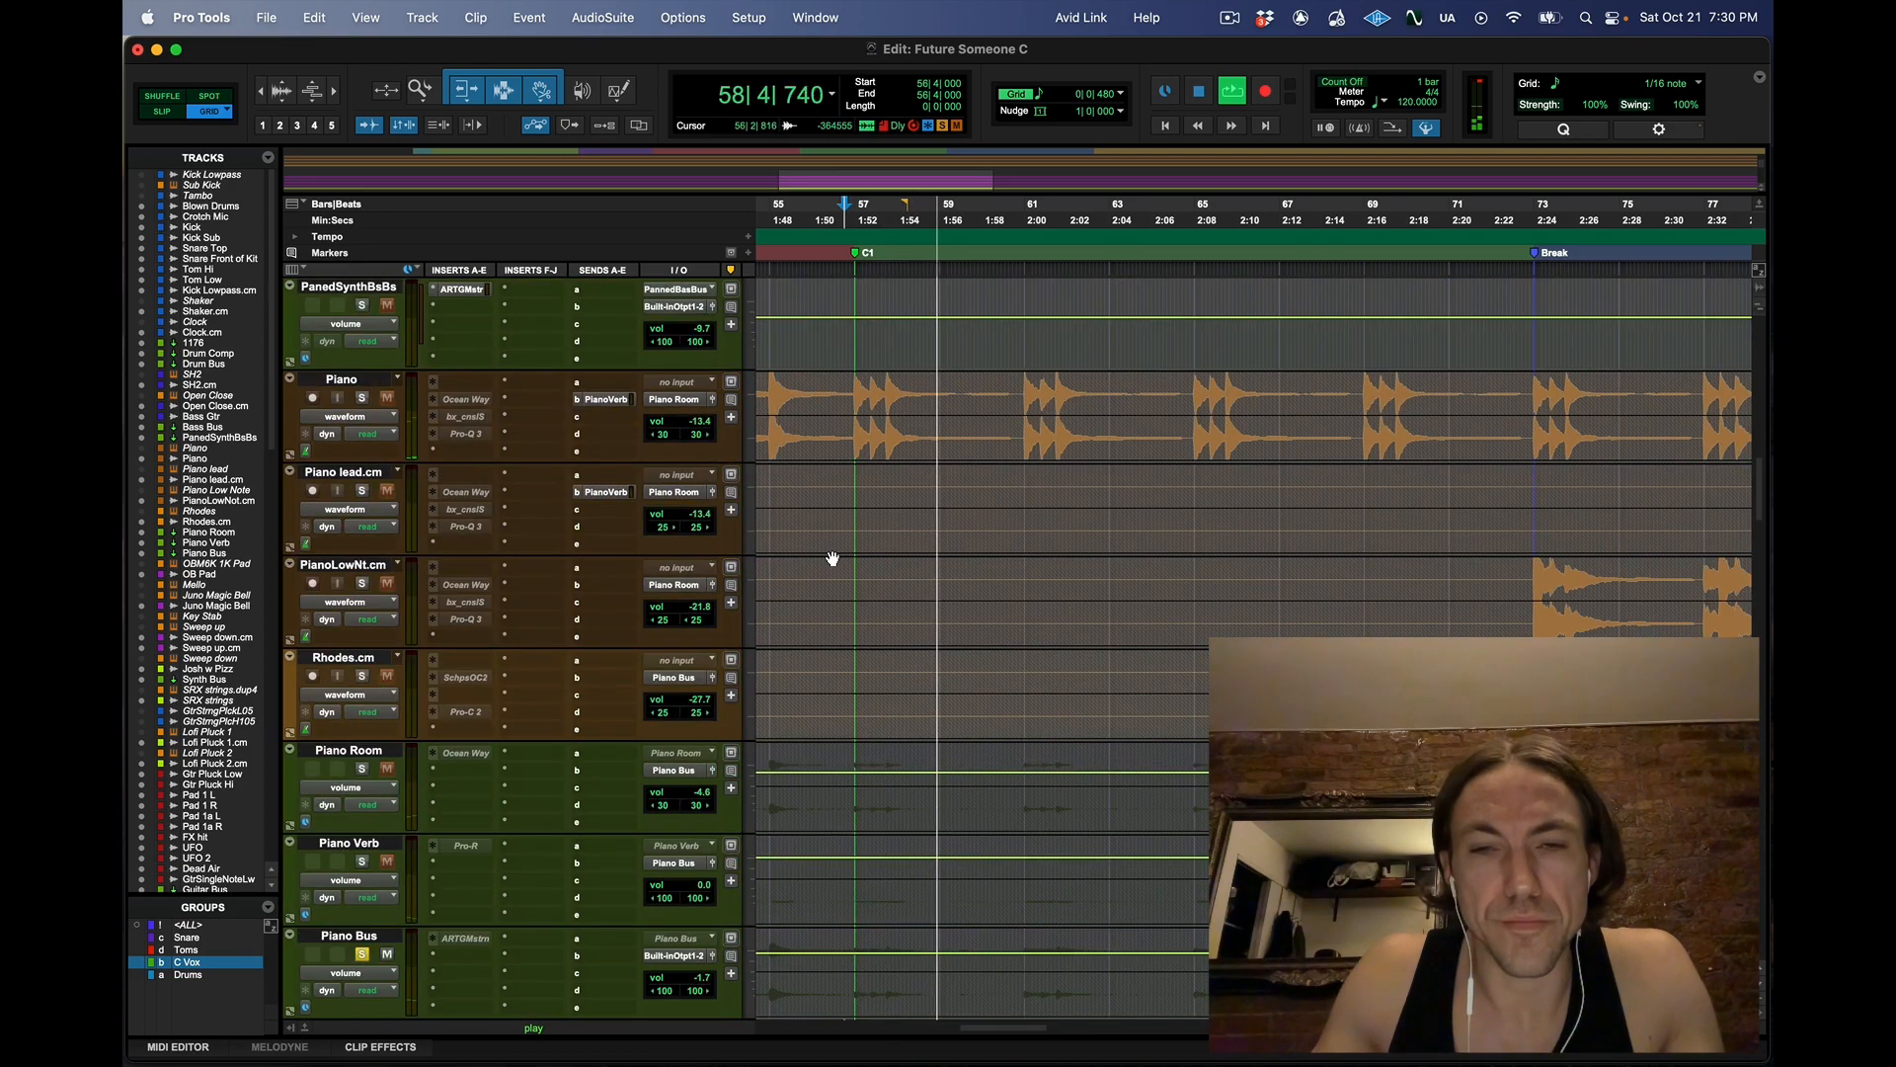
{"action": "scroll", "coordinate": [833, 559], "scroll_direction": "down", "scroll_amount": 10}
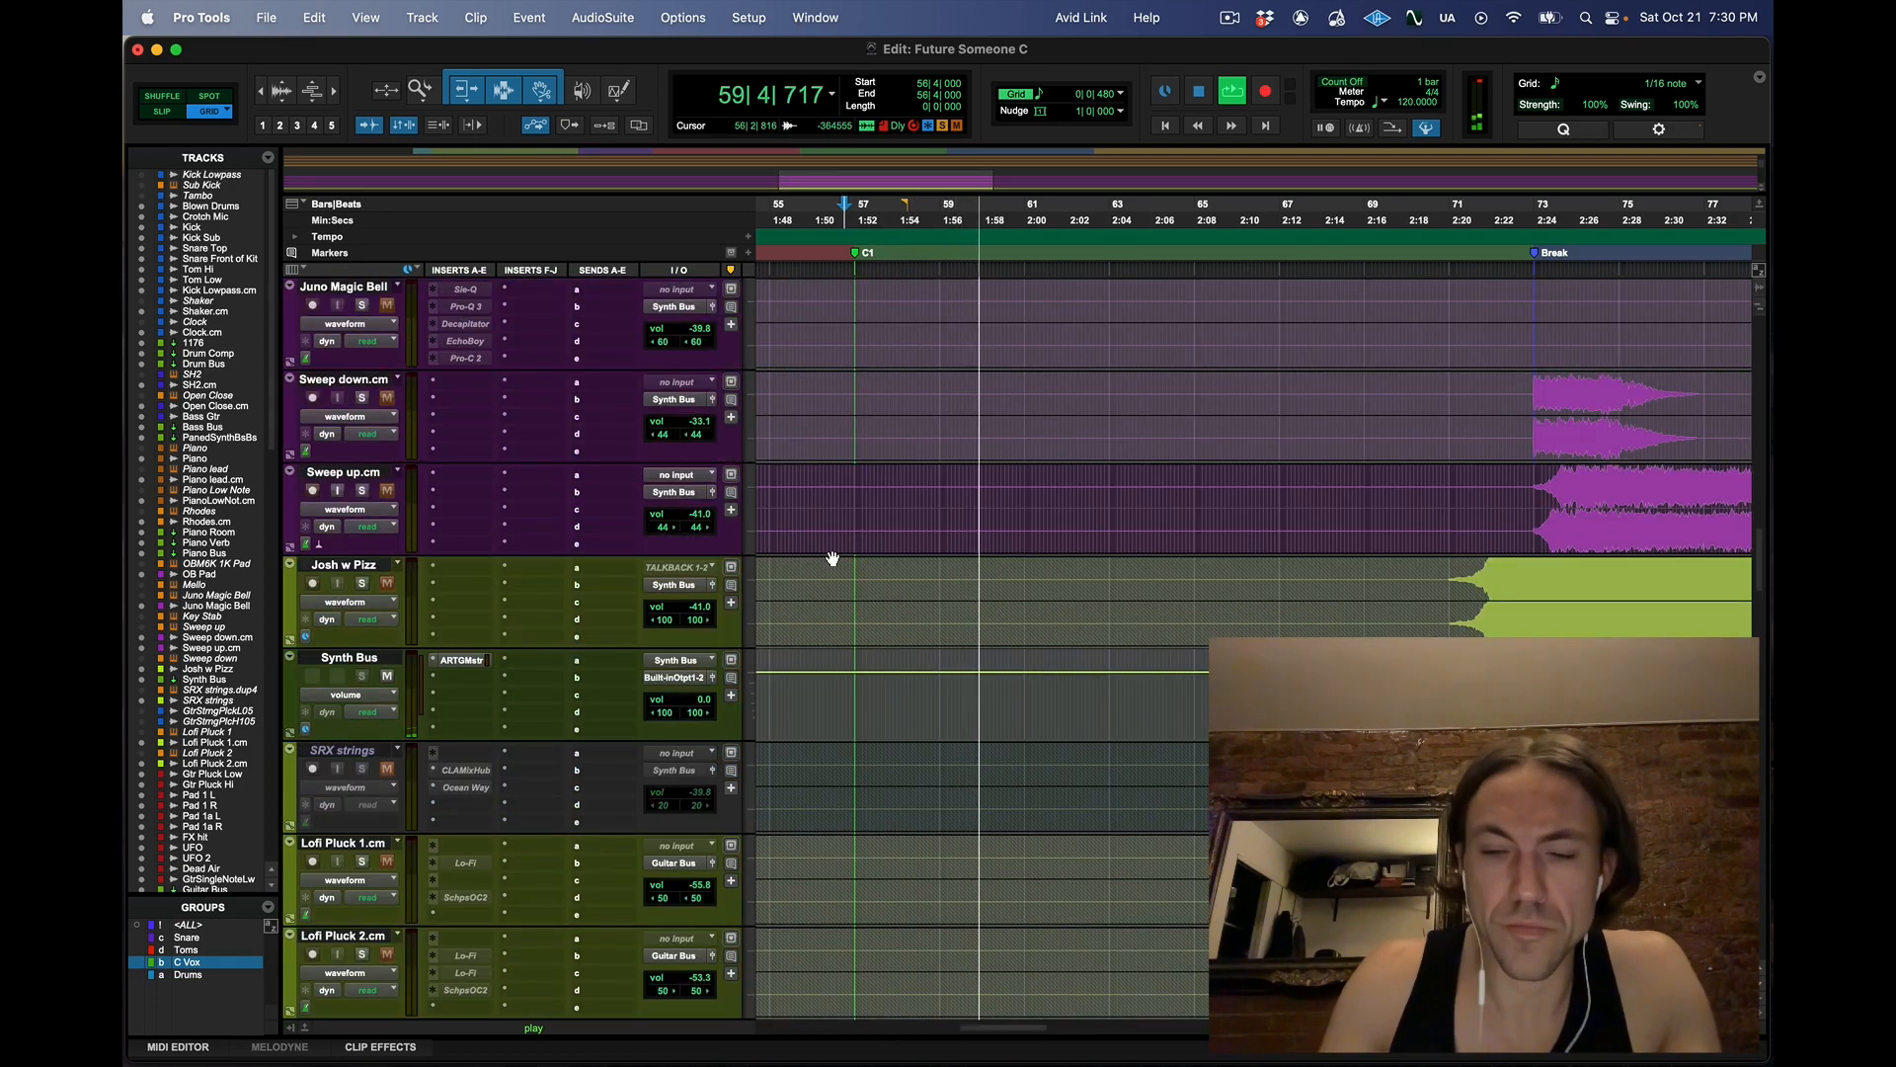
Solo the Pad 1a L, Pad 1a R, Gtr Pluck Low and Gtr Pluck Hi channels in the Mix window during playback
{"action": "key", "text": "super+equal"}
{"action": "scroll", "coordinate": [820, 568], "scroll_direction": "left", "scroll_amount": 10}
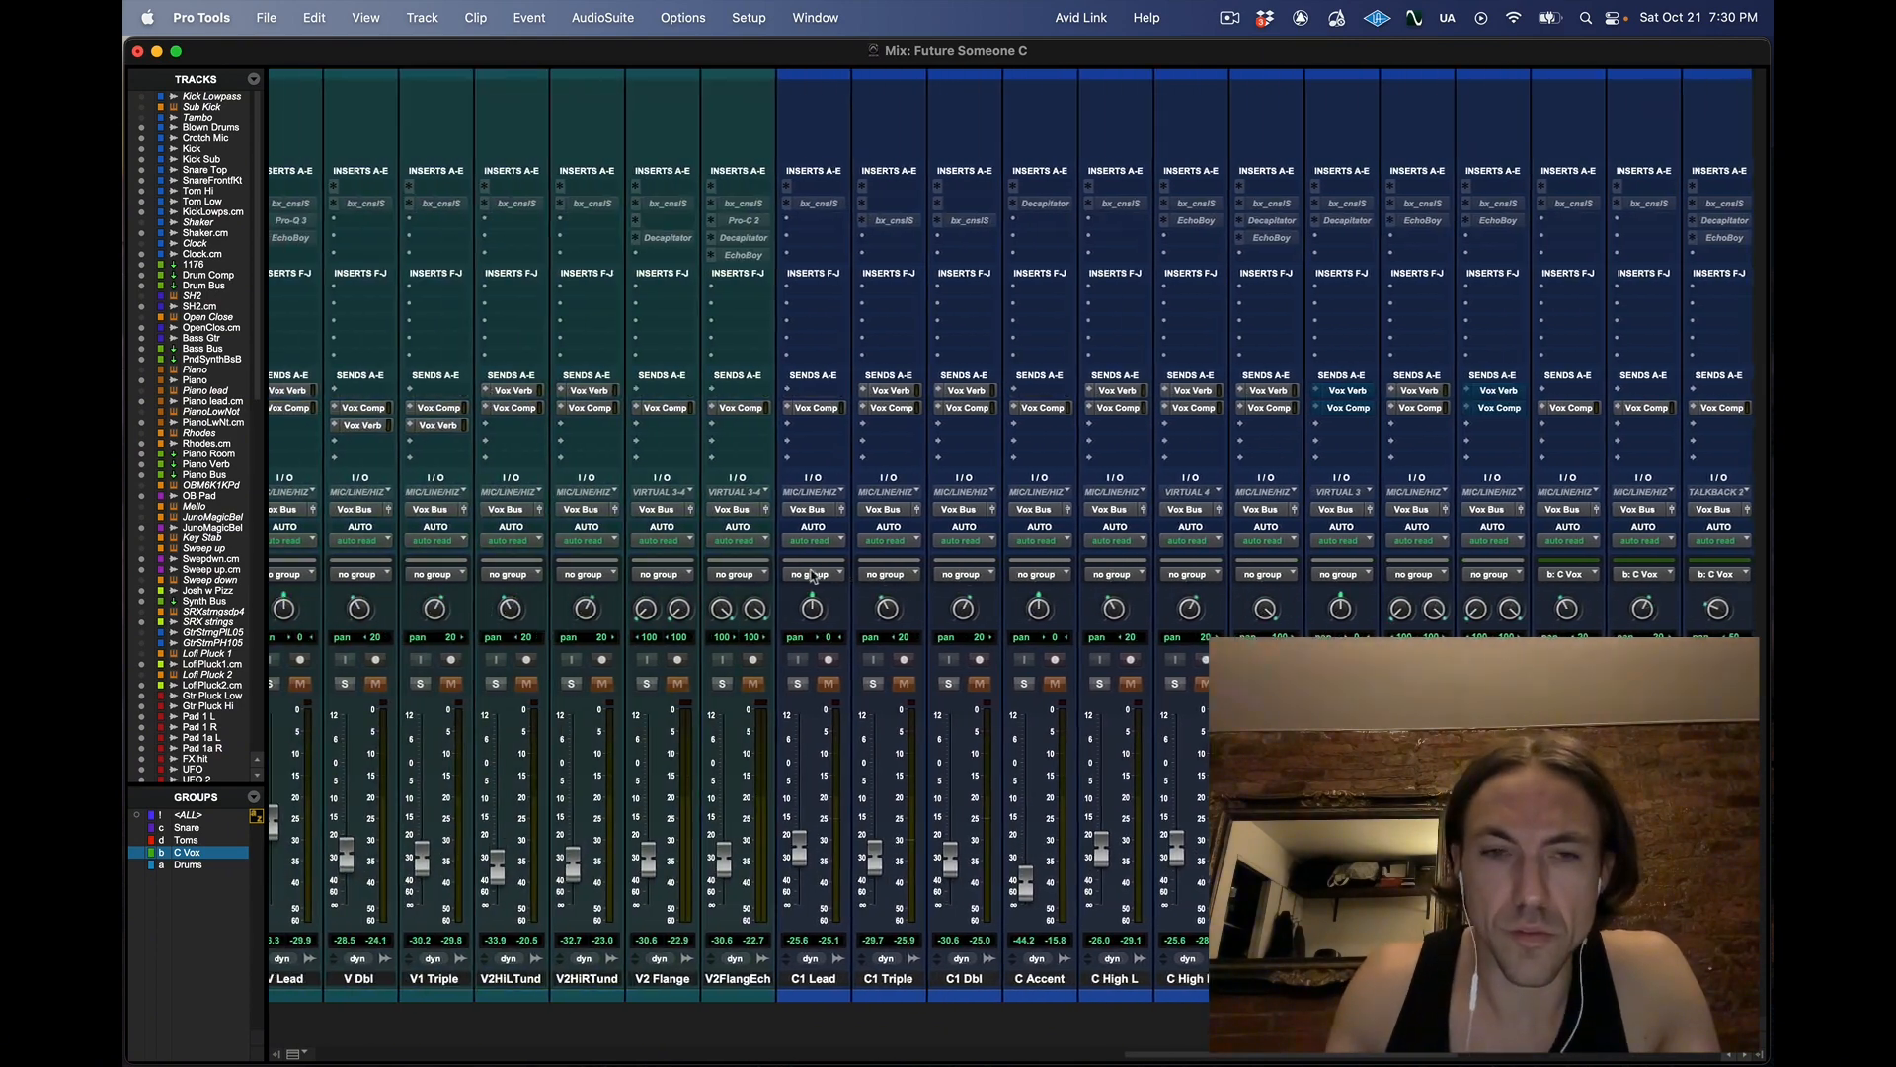
{"action": "scroll", "coordinate": [812, 576], "scroll_direction": "left", "scroll_amount": 10}
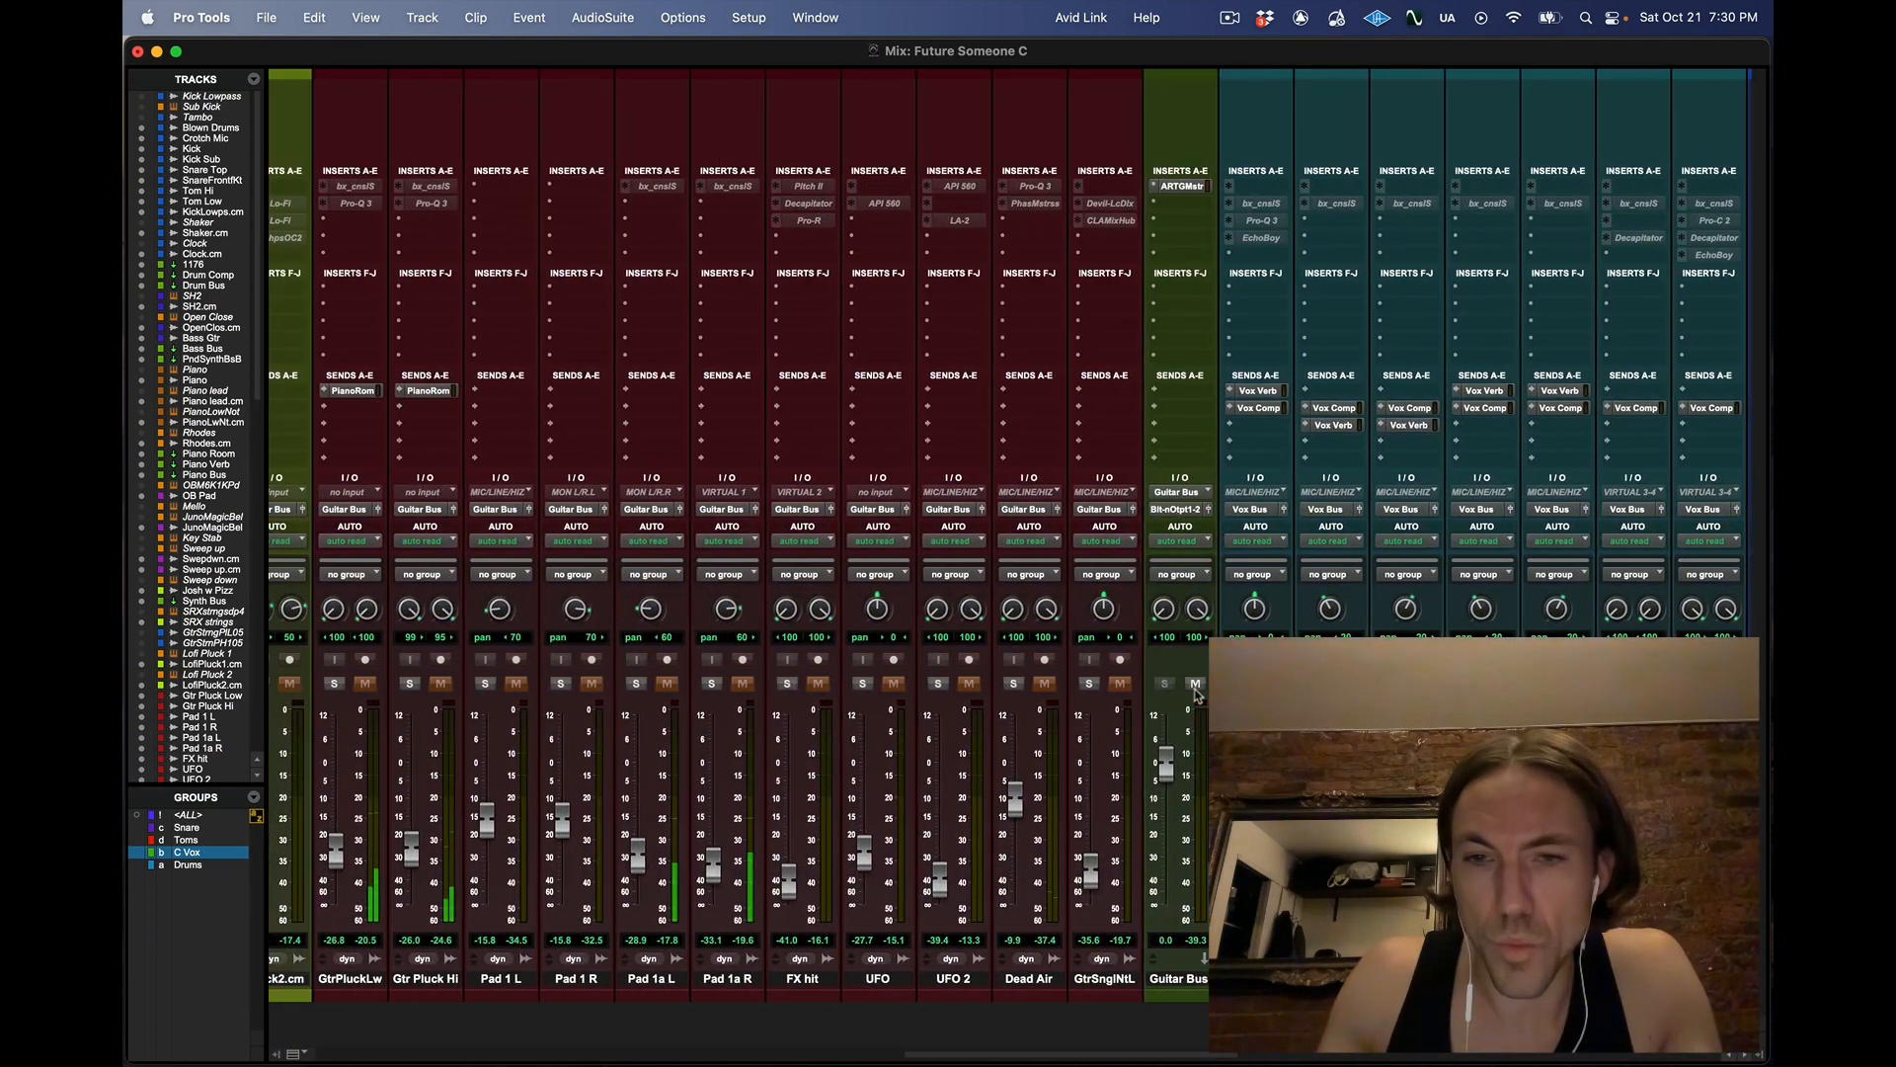
{"action": "scroll", "coordinate": [1095, 690], "scroll_direction": "left", "scroll_amount": 2}
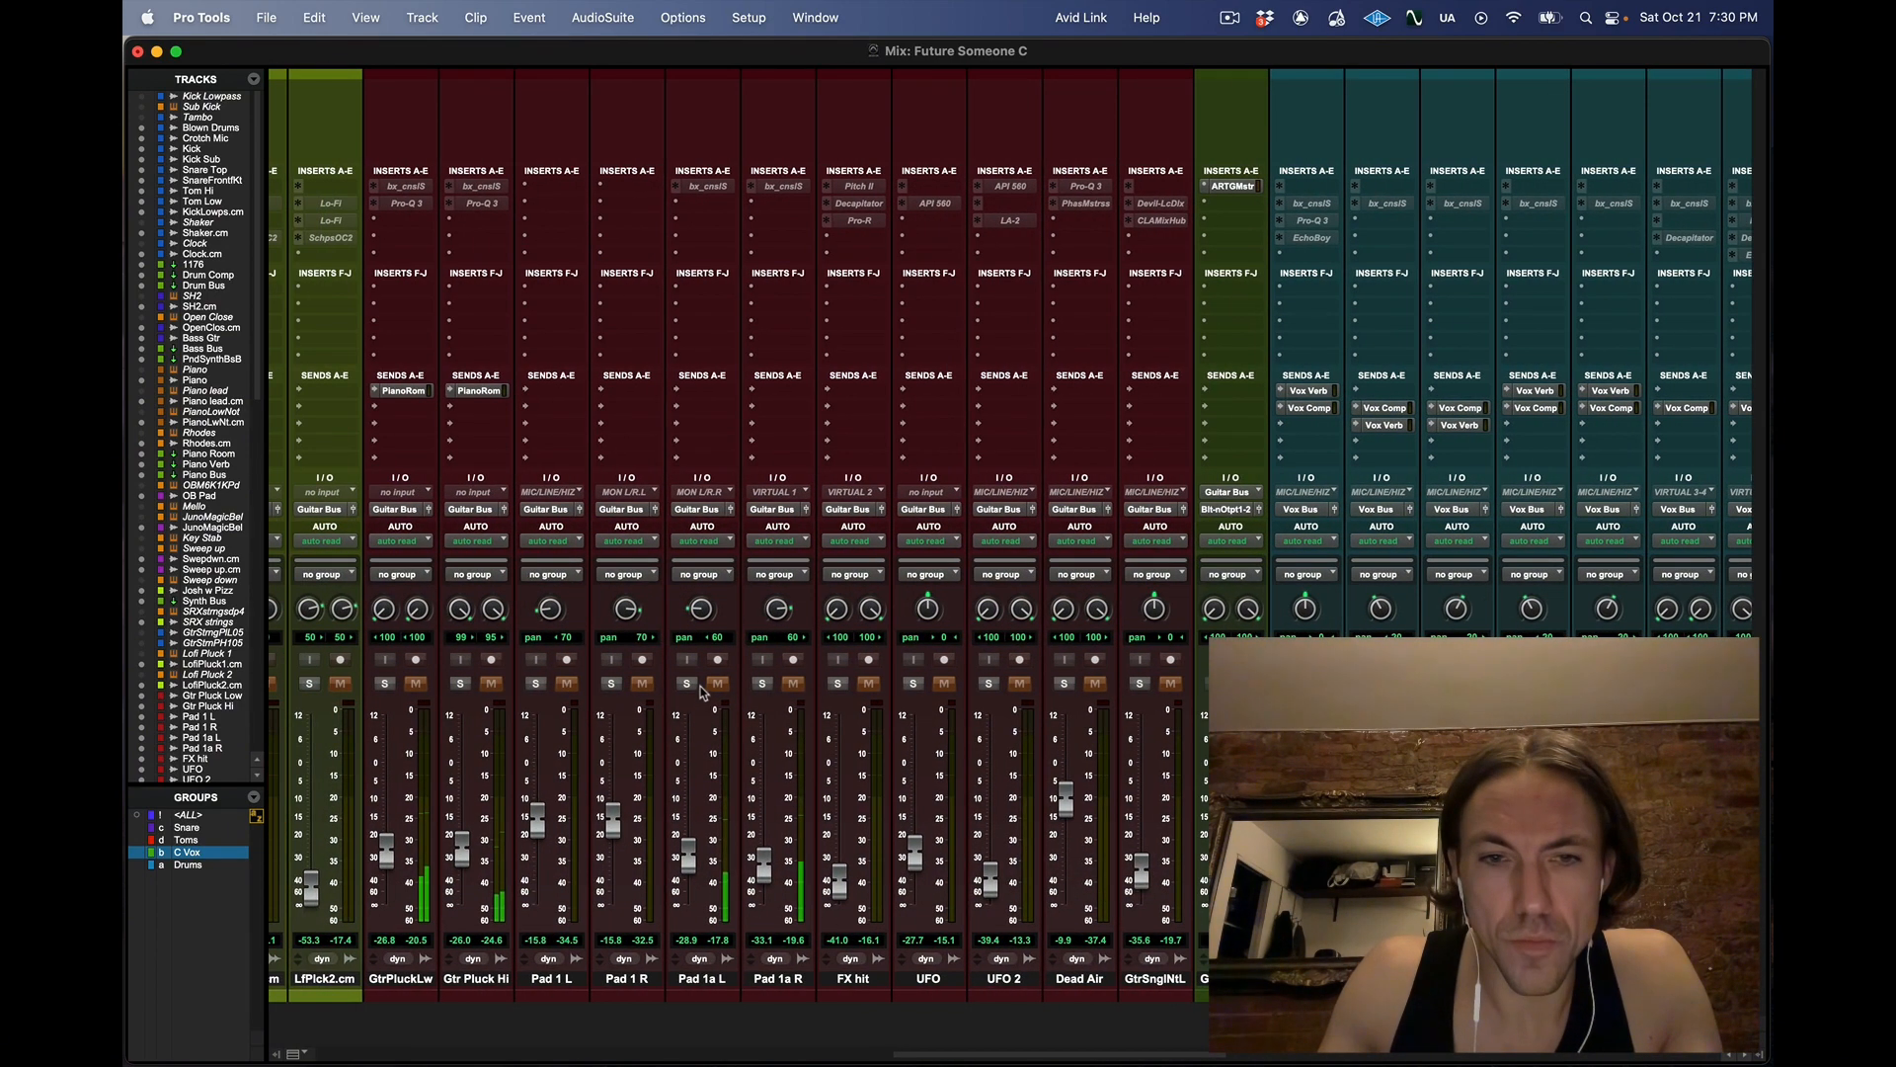
{"action": "left_click", "coordinate": [762, 684]}
{"action": "left_click", "coordinate": [386, 683]}
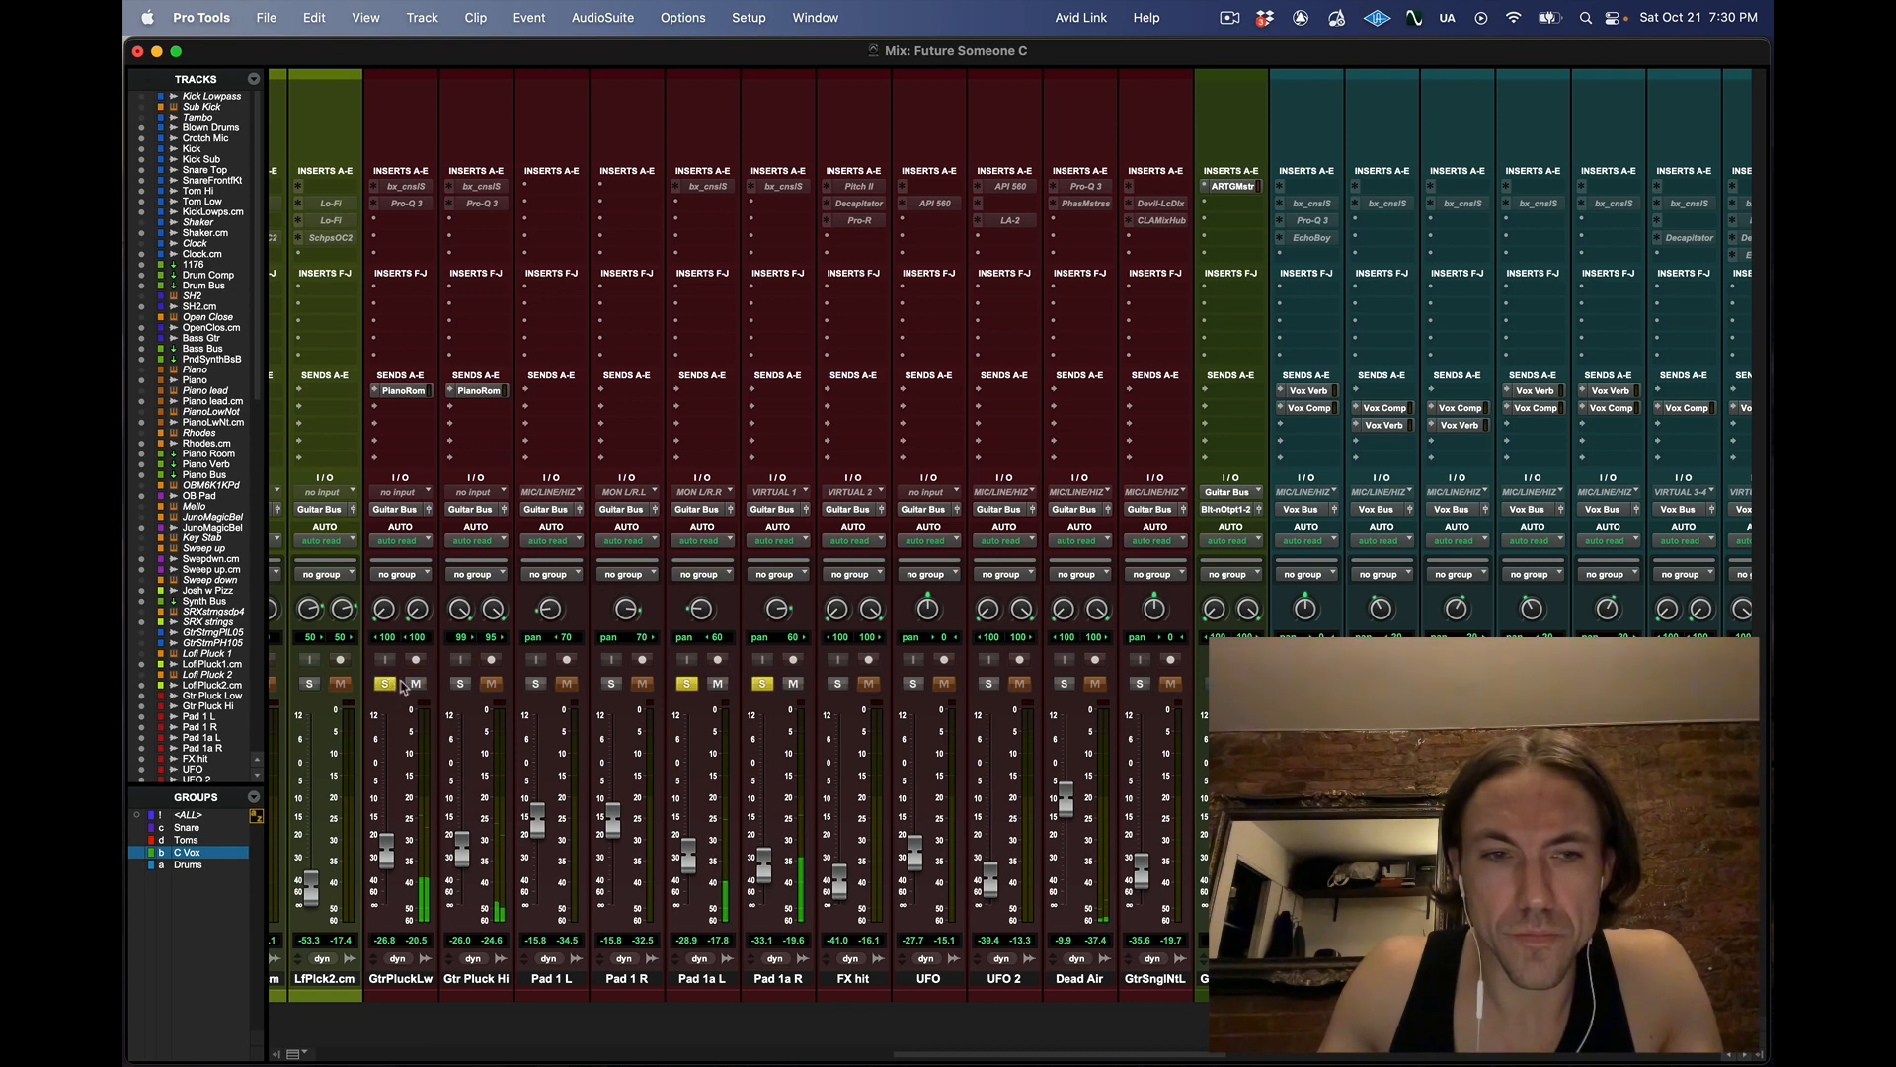
{"action": "left_click", "coordinate": [459, 684]}
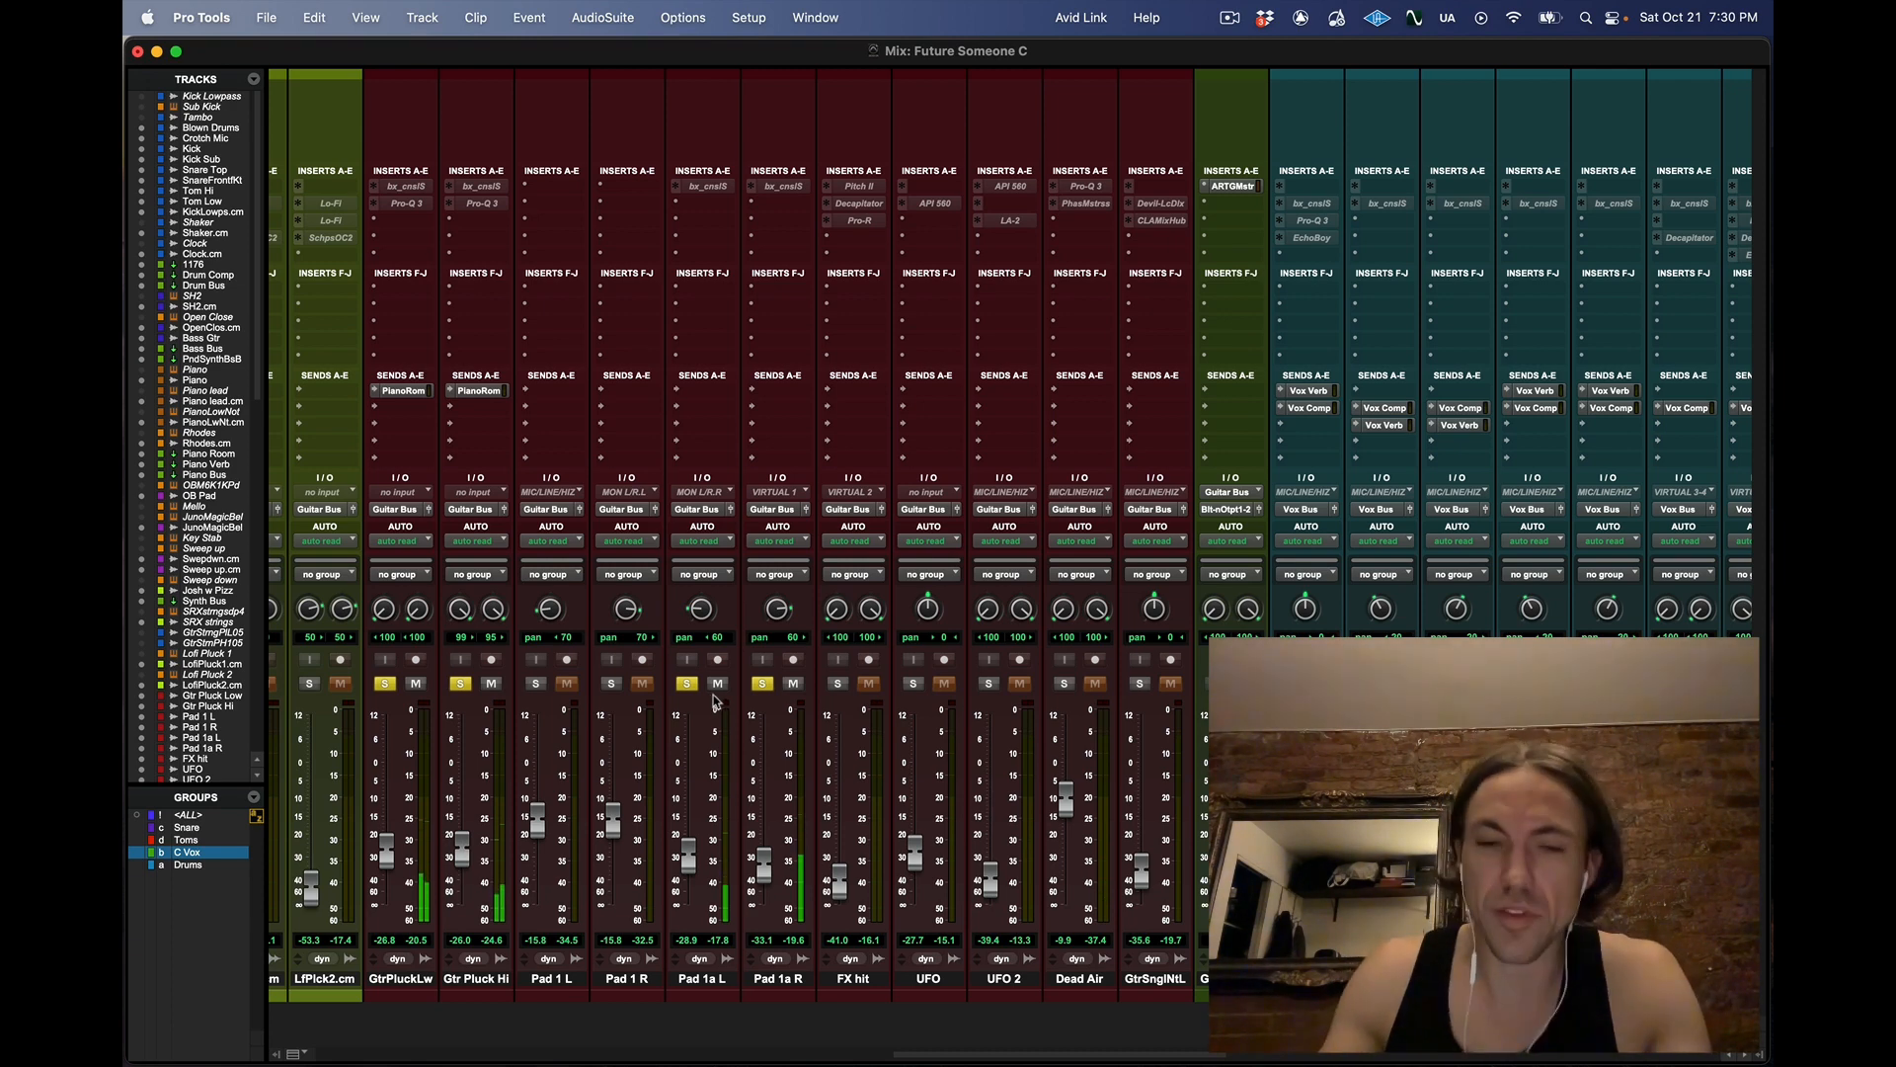
Solo the Open Close.cm bass channel in the mixer and stop playback
{"action": "scroll", "coordinate": [718, 702], "scroll_direction": "left", "scroll_amount": 5}
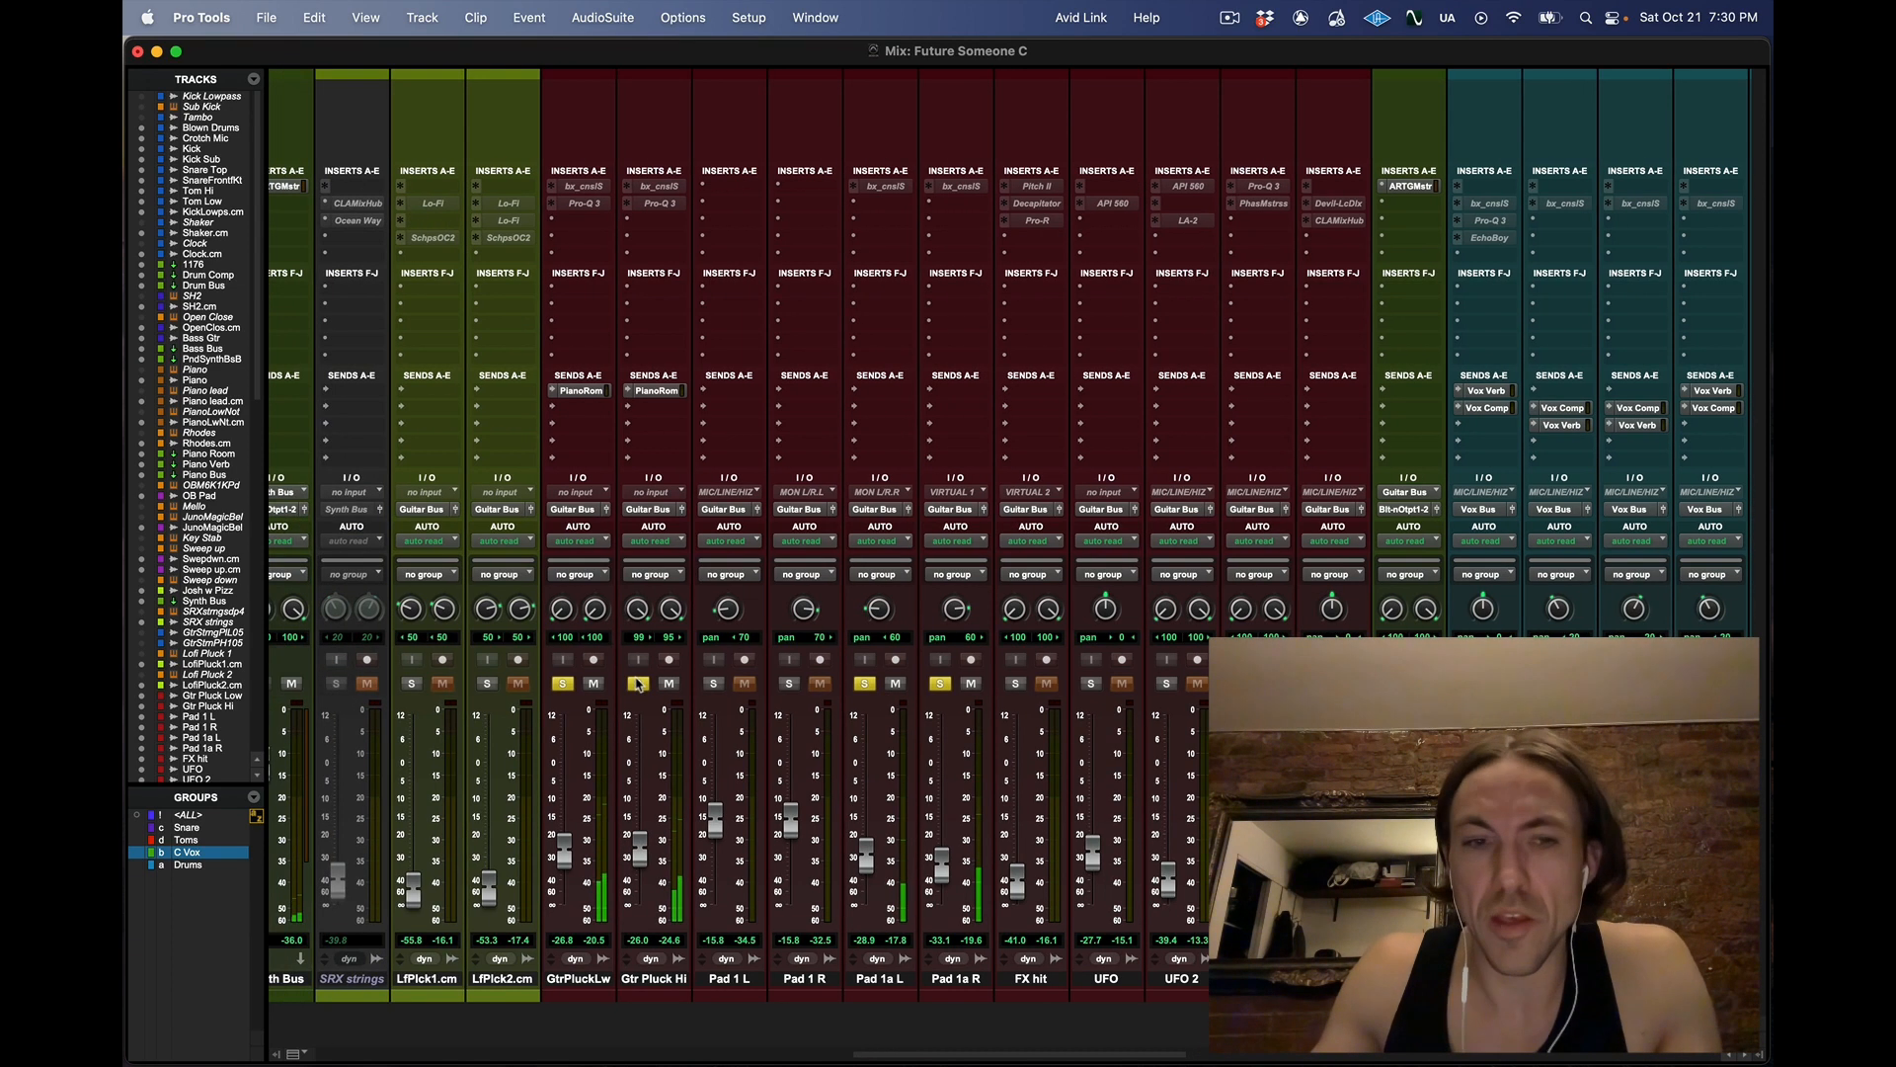
{"action": "scroll", "coordinate": [637, 684], "scroll_direction": "left", "scroll_amount": 8}
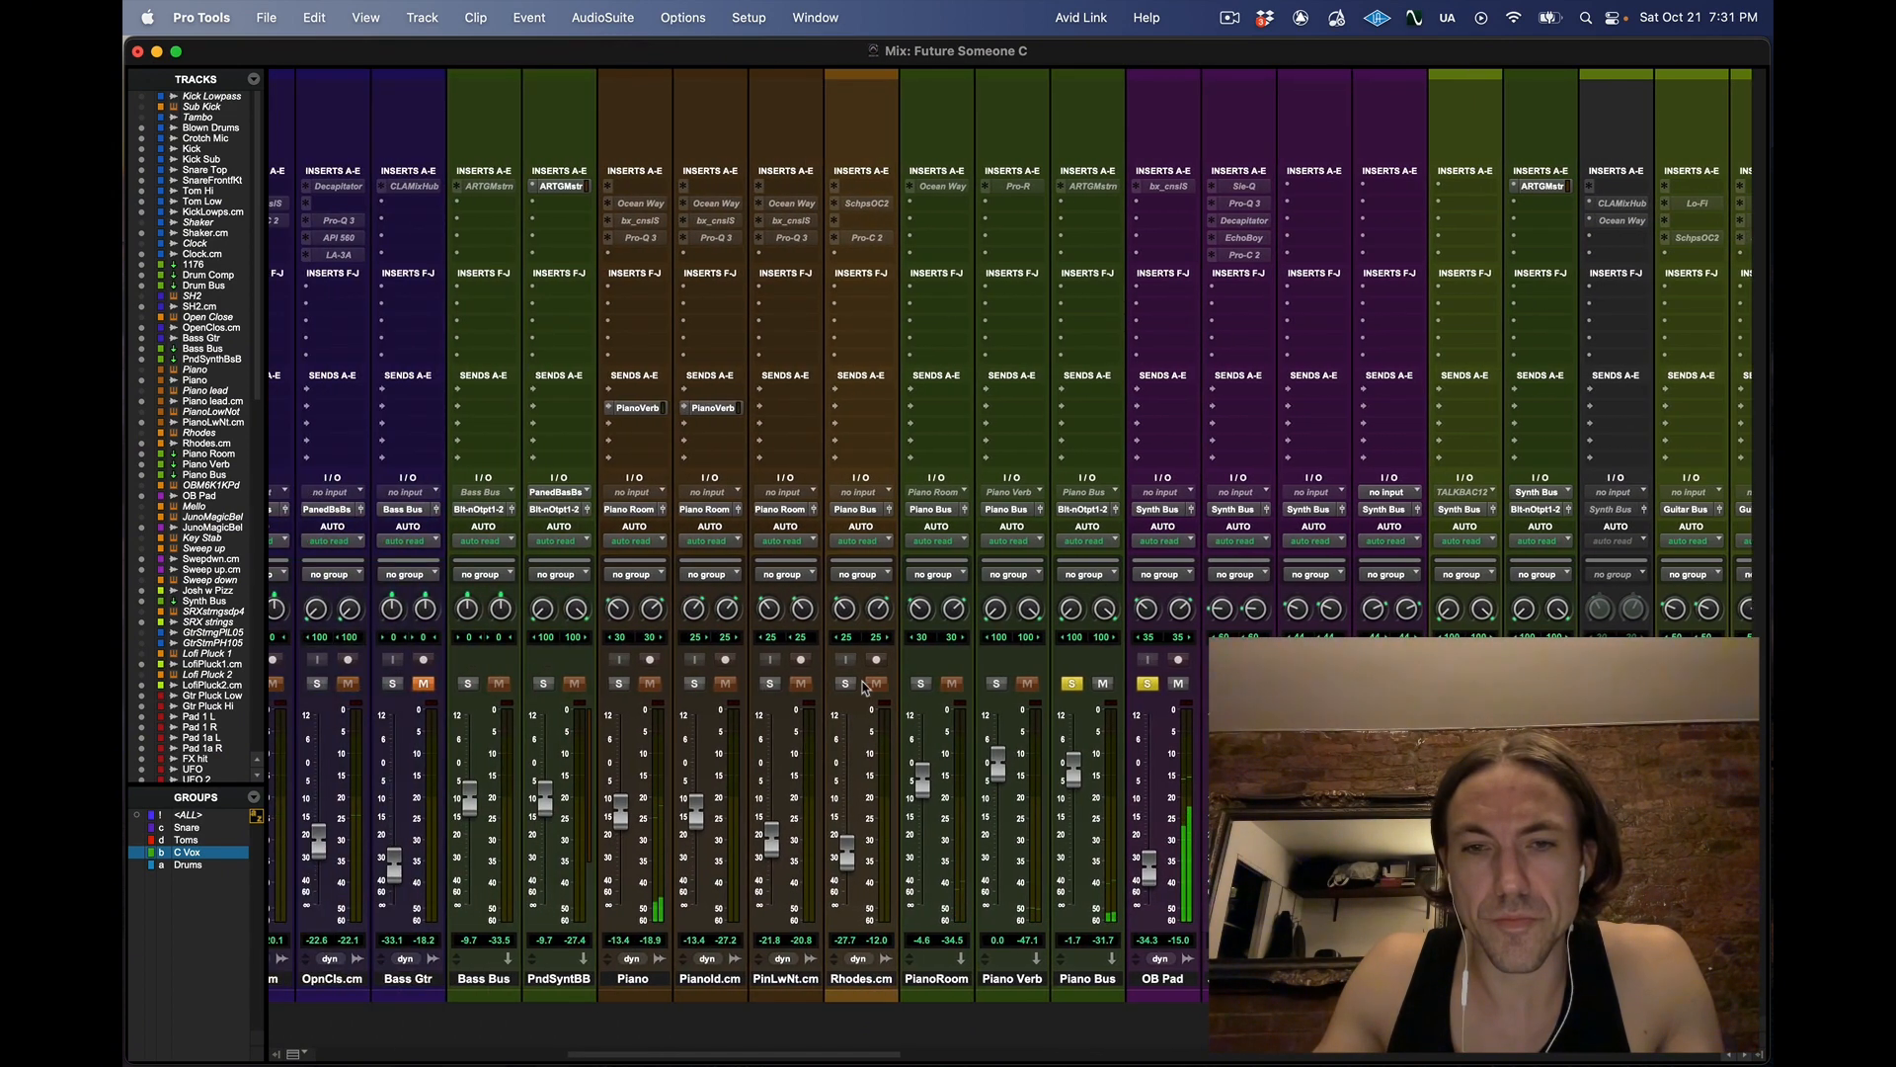
{"action": "scroll", "coordinate": [864, 688], "scroll_direction": "left", "scroll_amount": 4}
{"action": "scroll", "coordinate": [864, 688], "scroll_direction": "left", "scroll_amount": 5}
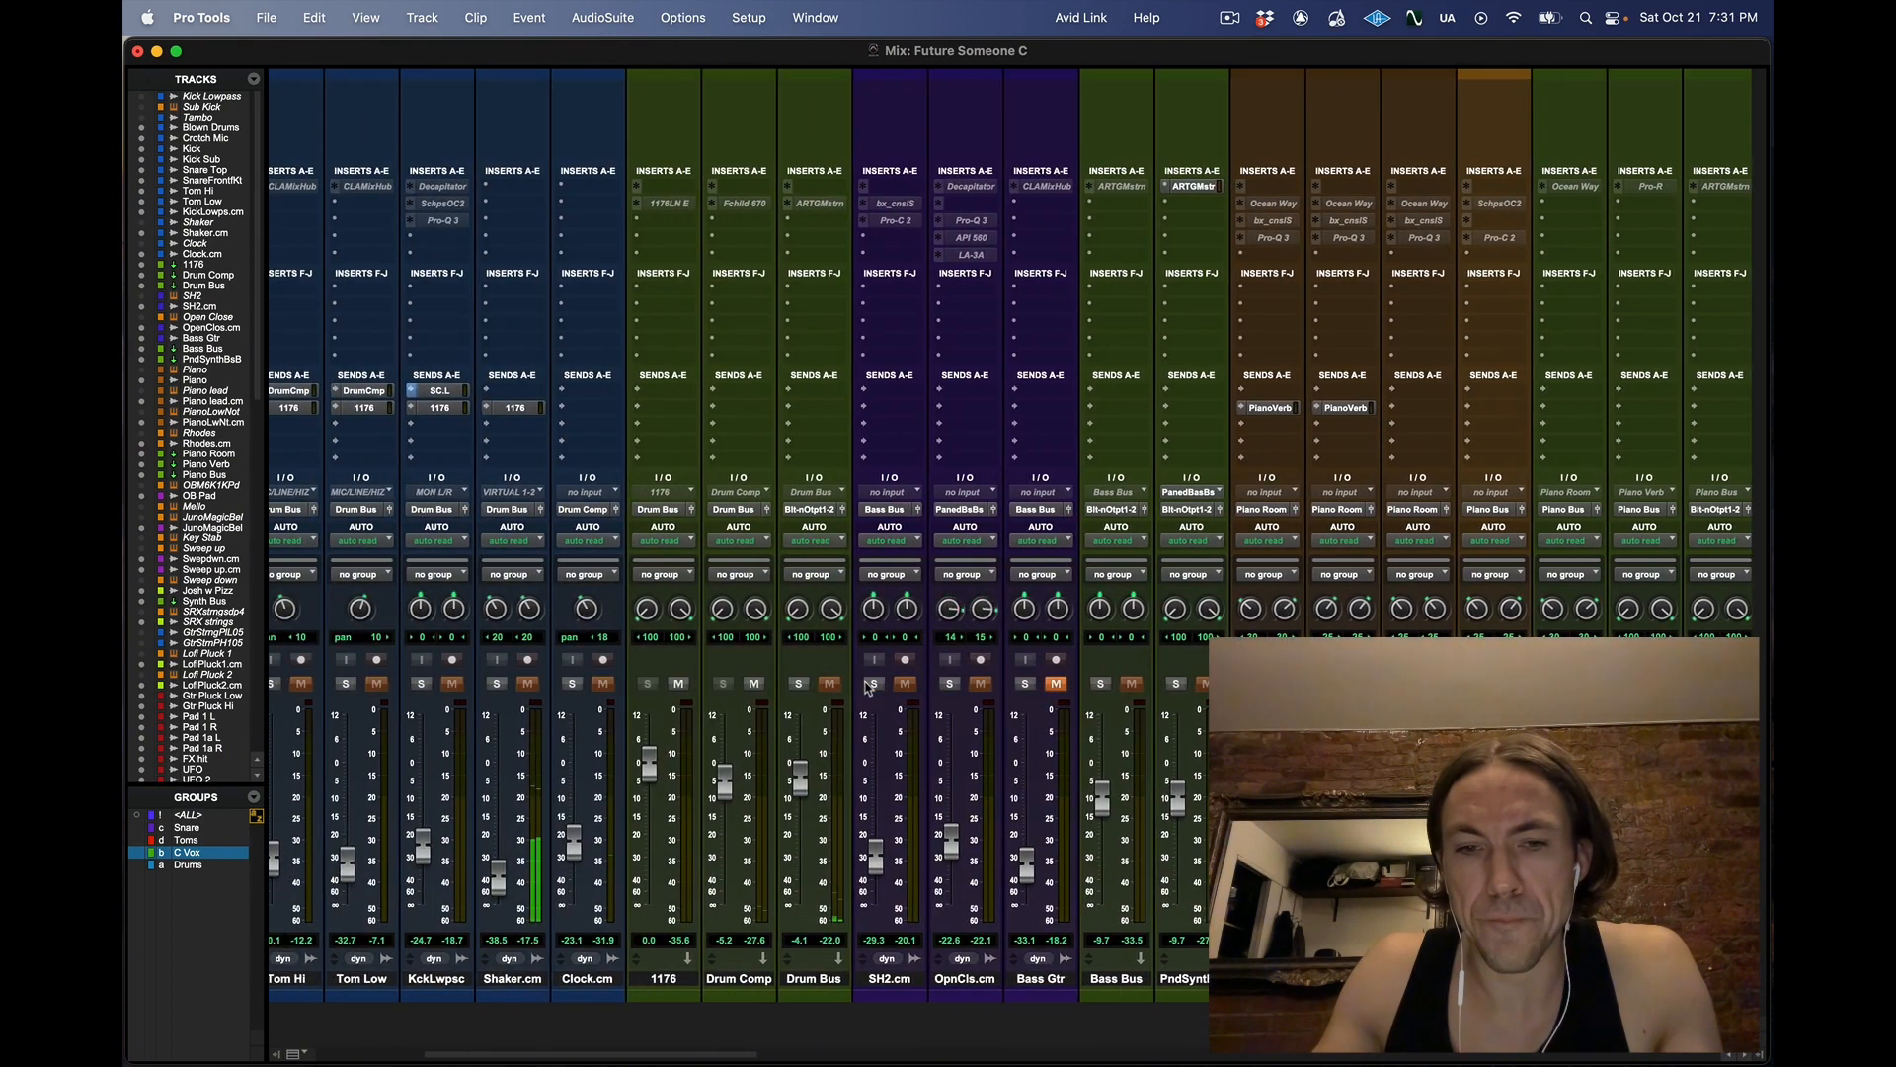
{"action": "scroll", "coordinate": [874, 683], "scroll_direction": "right", "scroll_amount": 2}
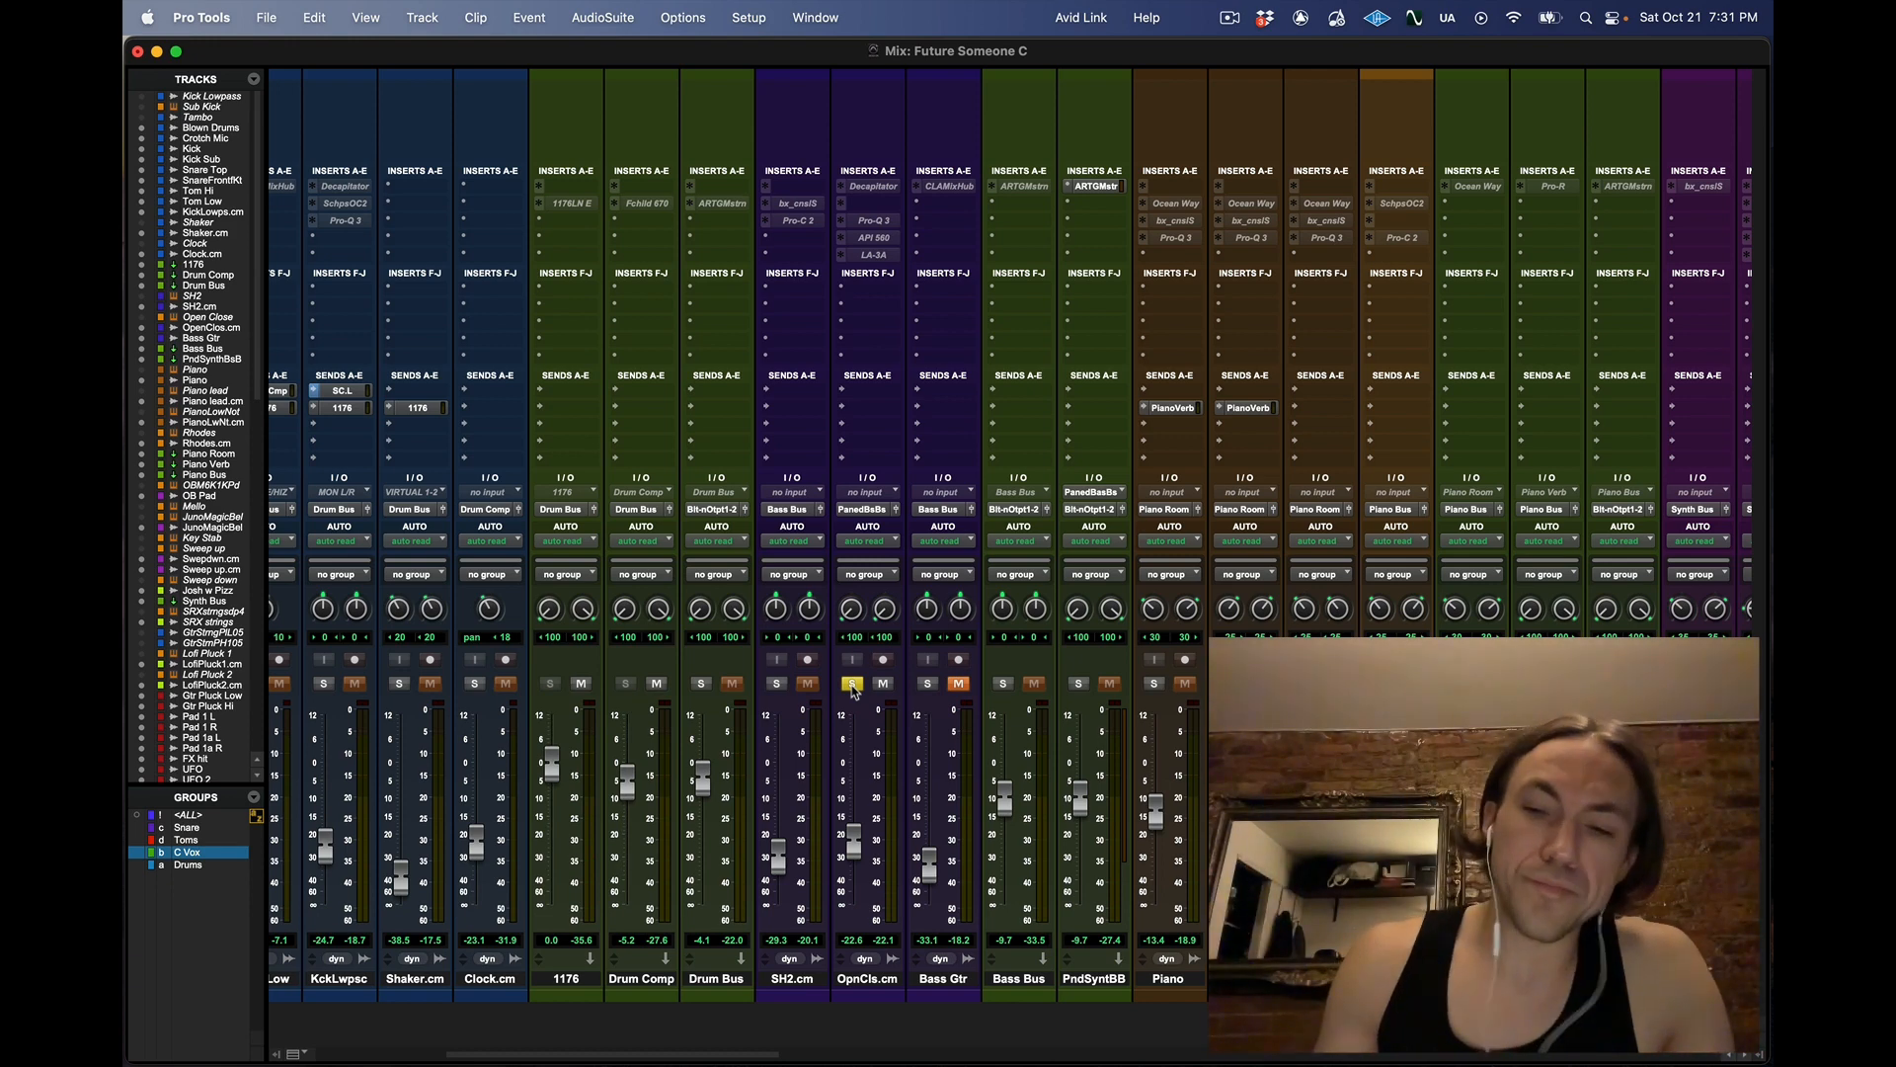
Play the Open Close.cm part from 59|2|000 in the Edit window with PanedSynthBsBs soloed, and stop playback
{"action": "key", "text": "super+equal"}
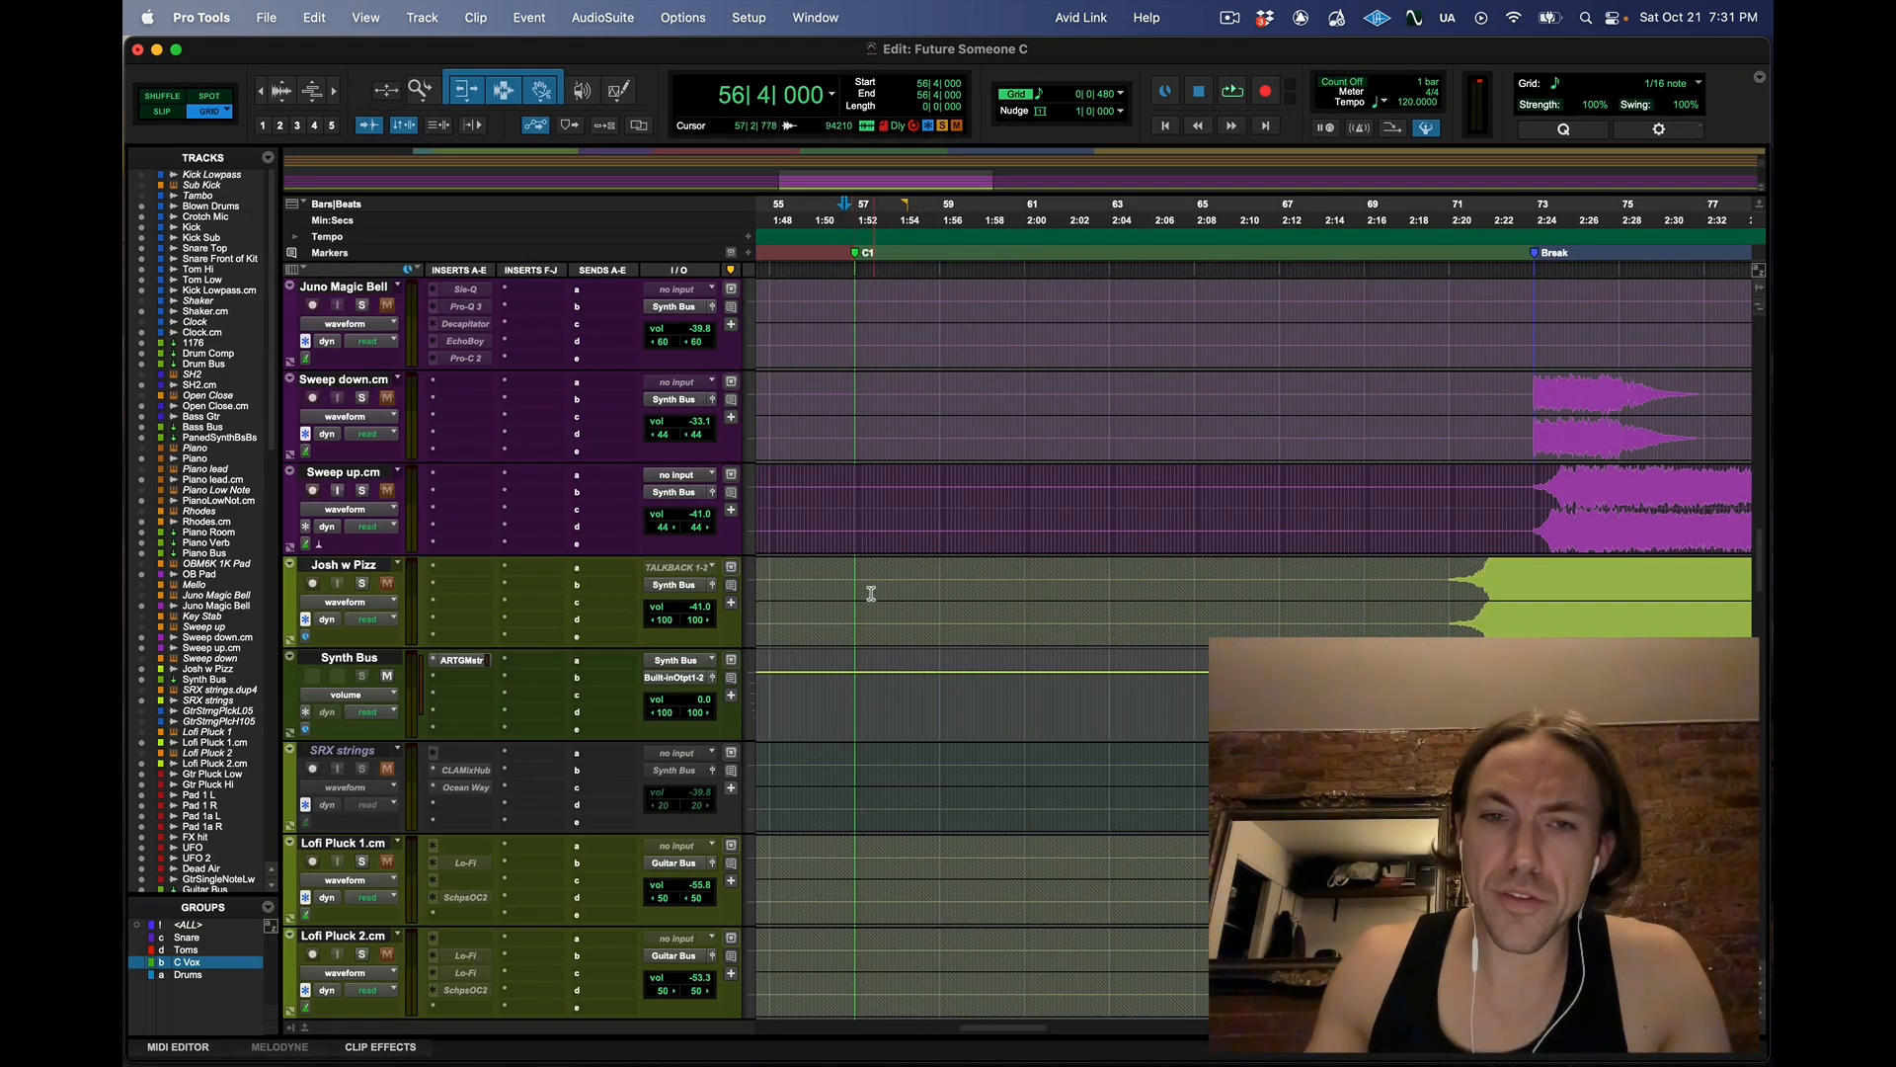
{"action": "scroll", "coordinate": [850, 438], "scroll_direction": "up", "scroll_amount": 10}
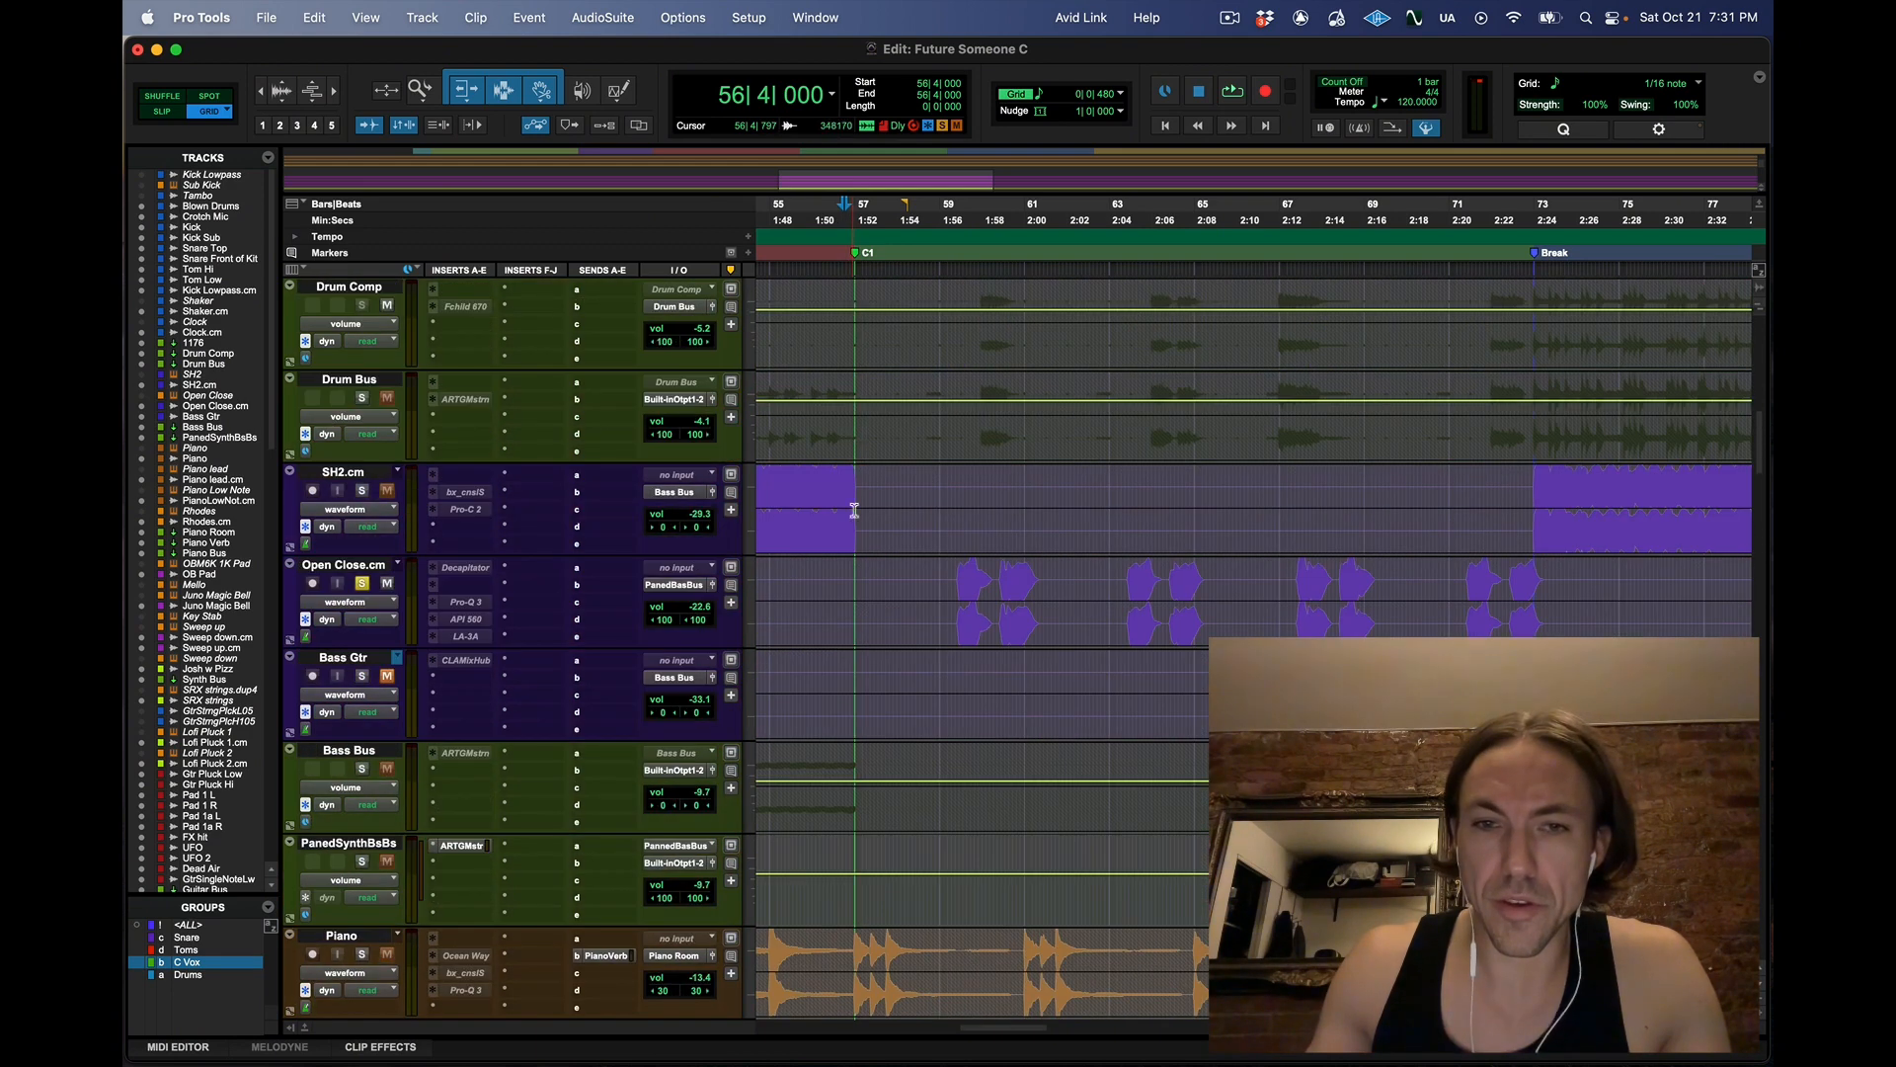
{"action": "left_click", "coordinate": [953, 570]}
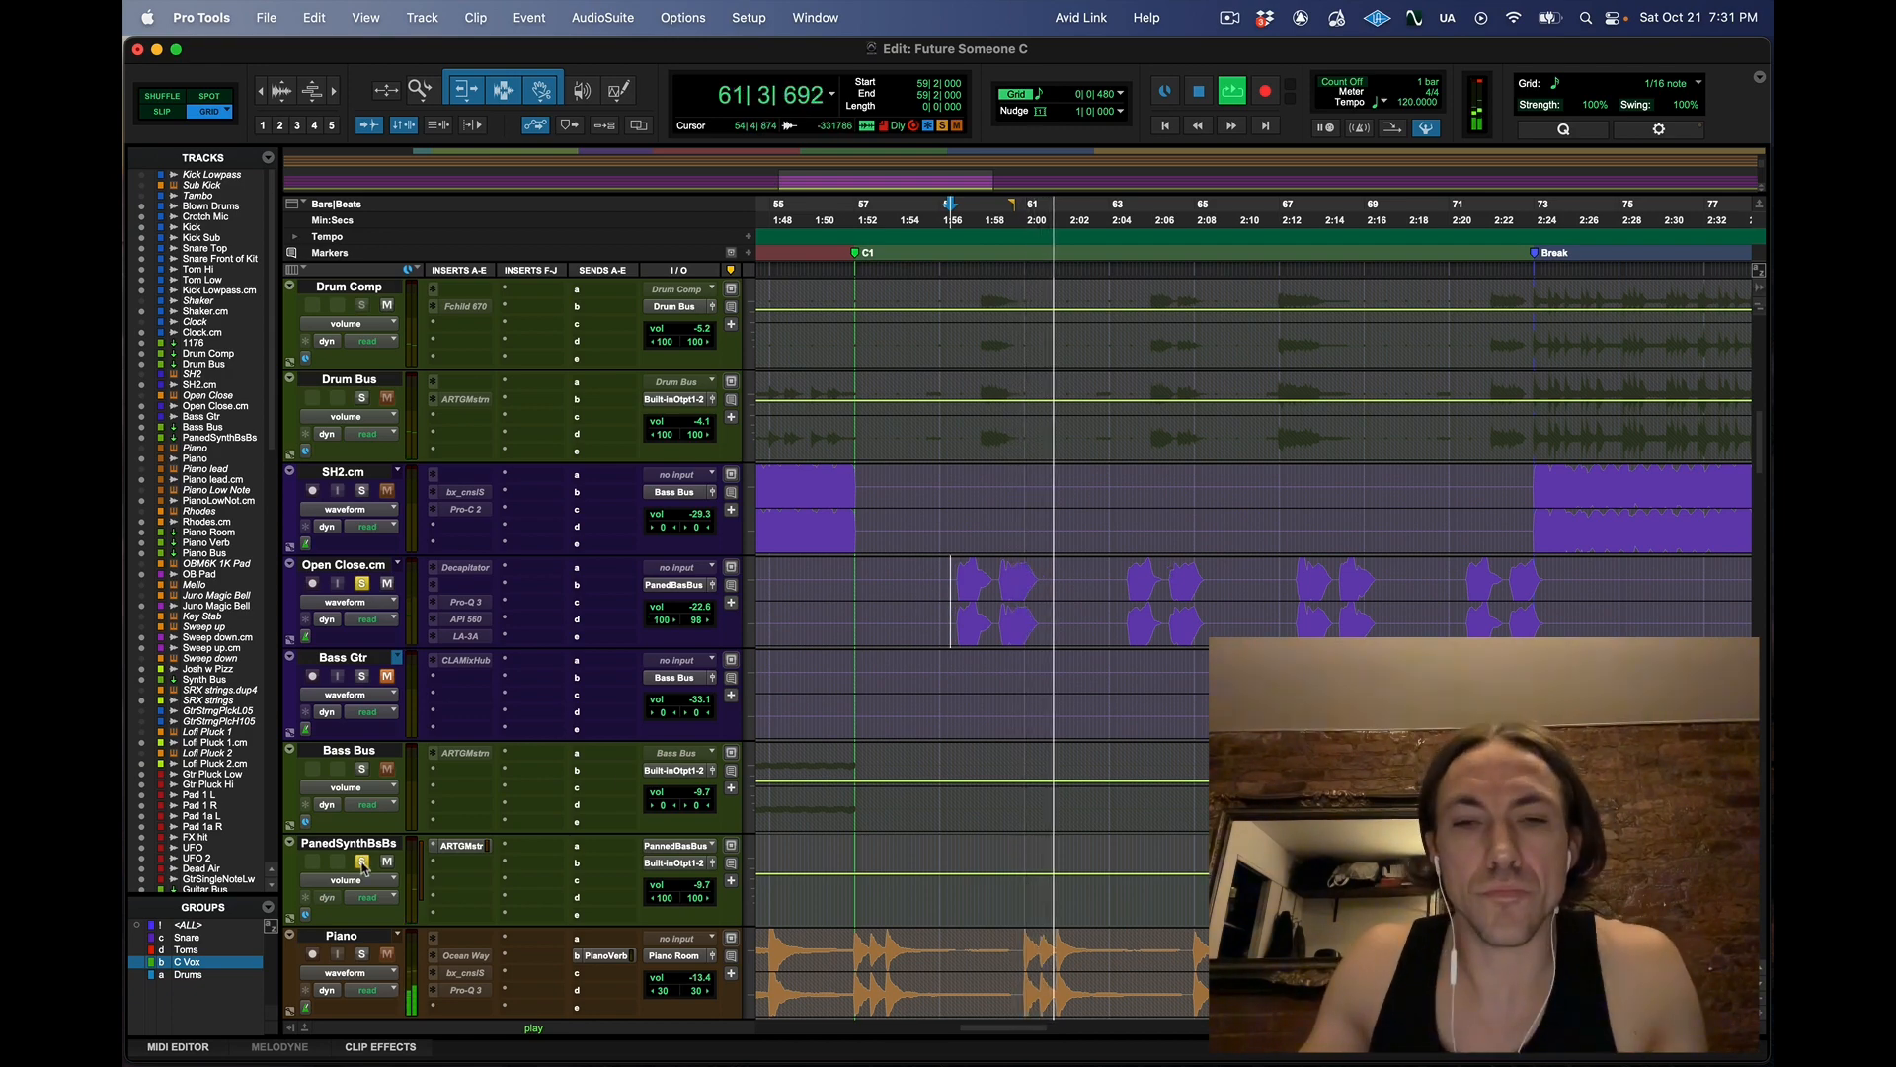
{"action": "key", "text": "space"}
{"action": "scroll", "coordinate": [1119, 719], "scroll_direction": "down", "scroll_amount": 5}
{"action": "scroll", "coordinate": [996, 678], "scroll_direction": "up", "scroll_amount": 10}
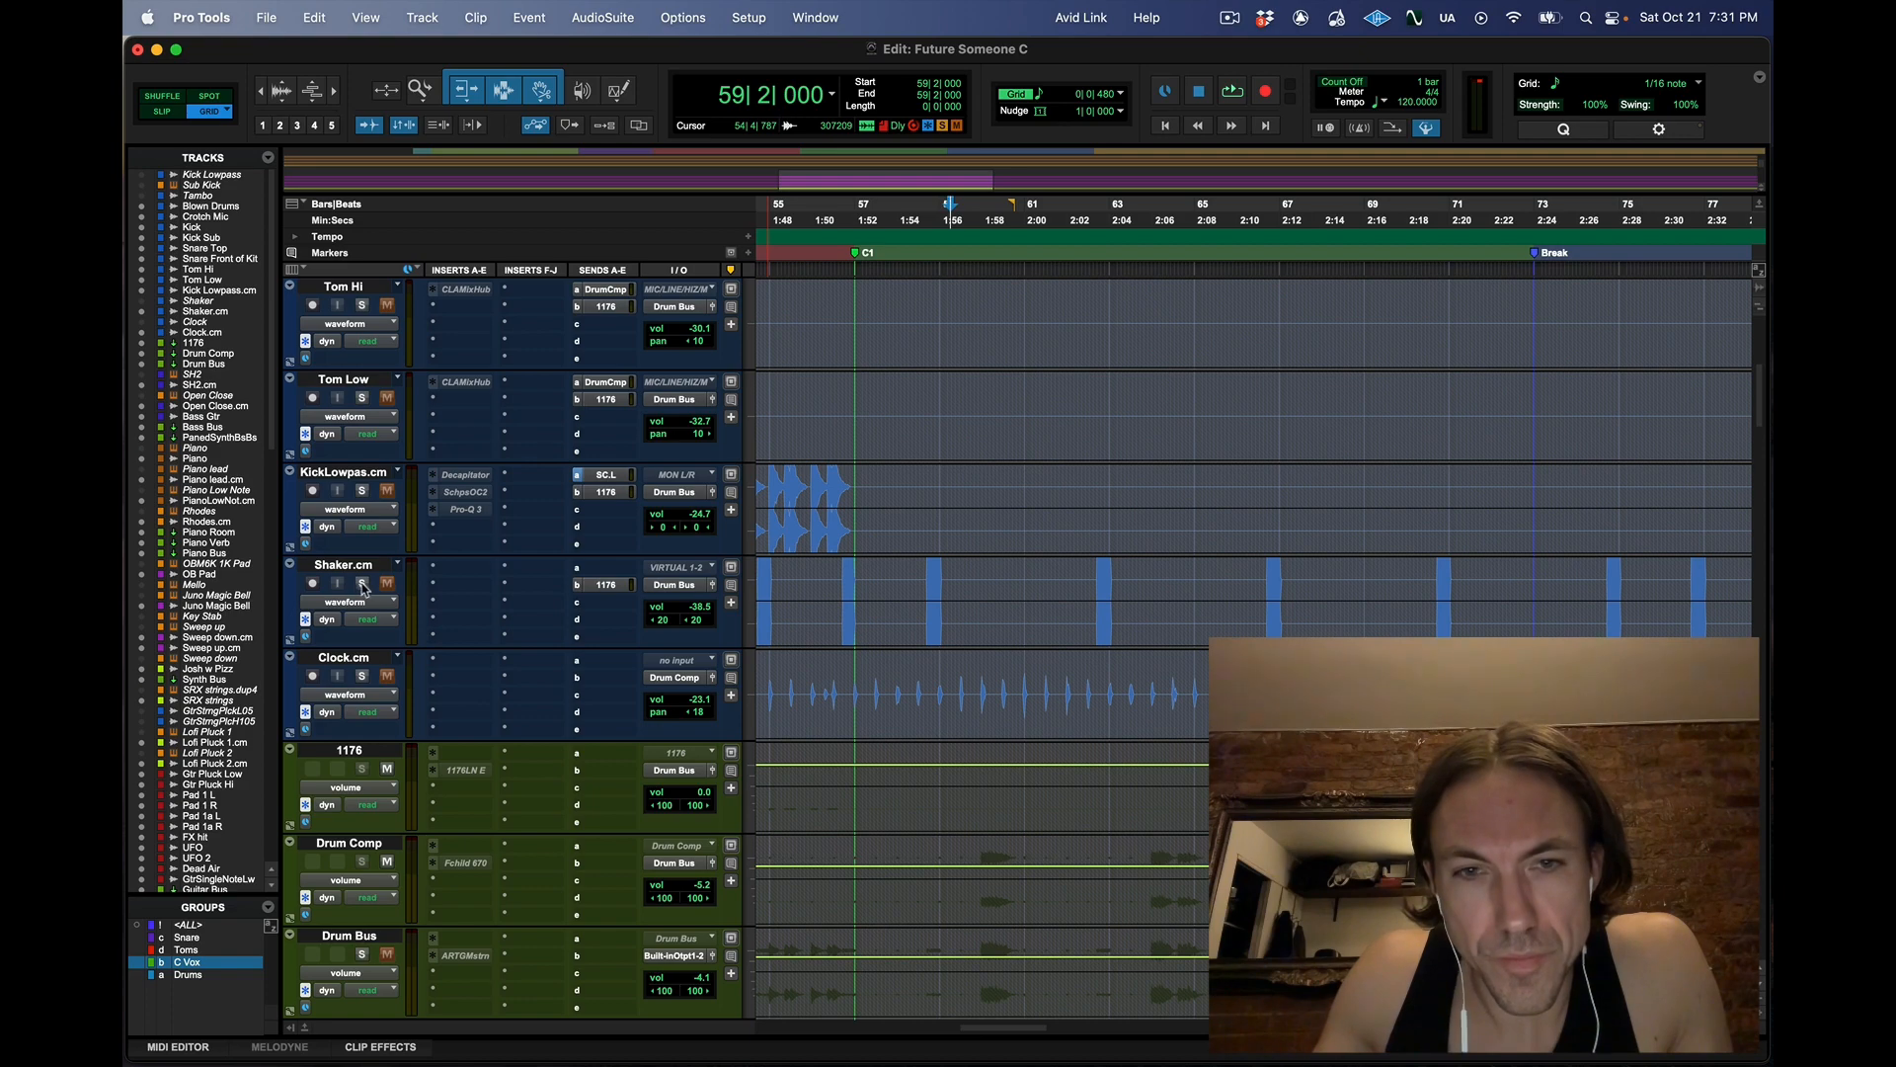
{"action": "scroll", "coordinate": [1017, 672], "scroll_direction": "down", "scroll_amount": 5}
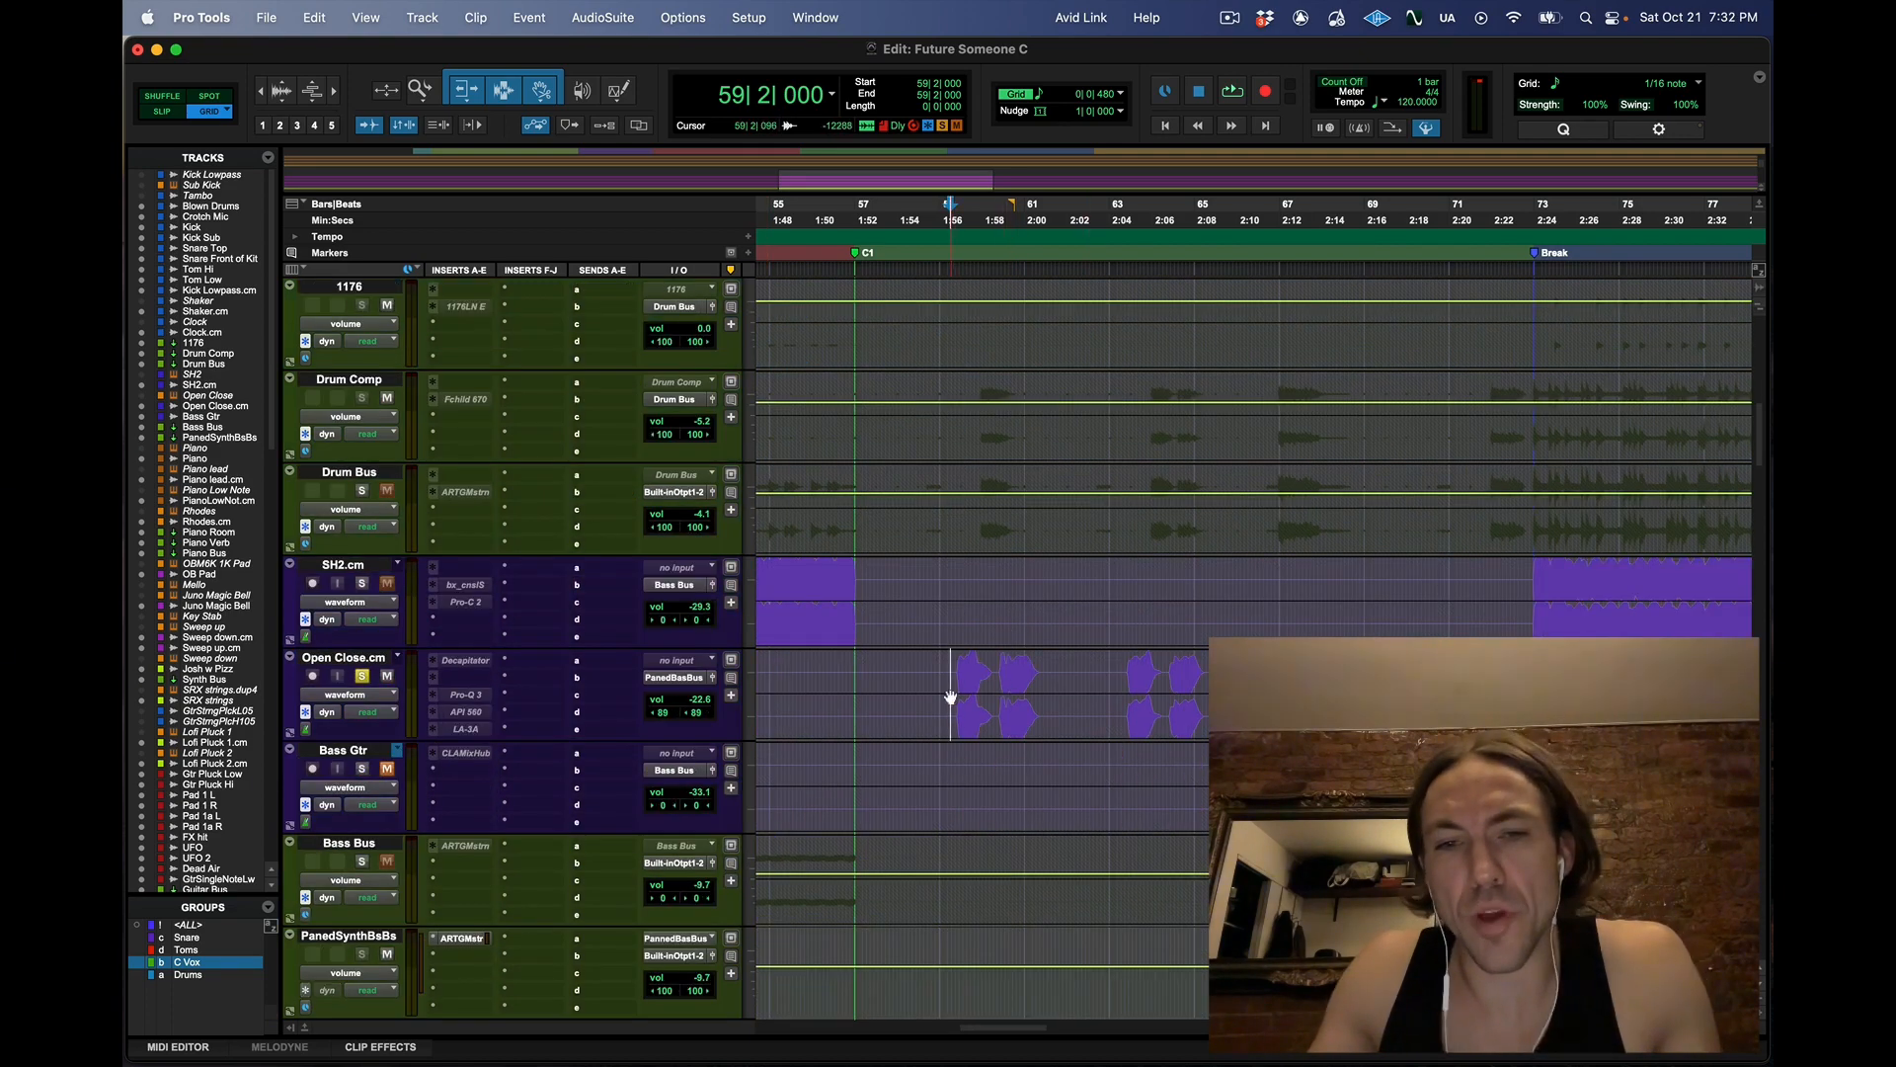
Play again from 59|2|000 and solo the Drum Bus in the Mix window
{"action": "key", "text": "space"}
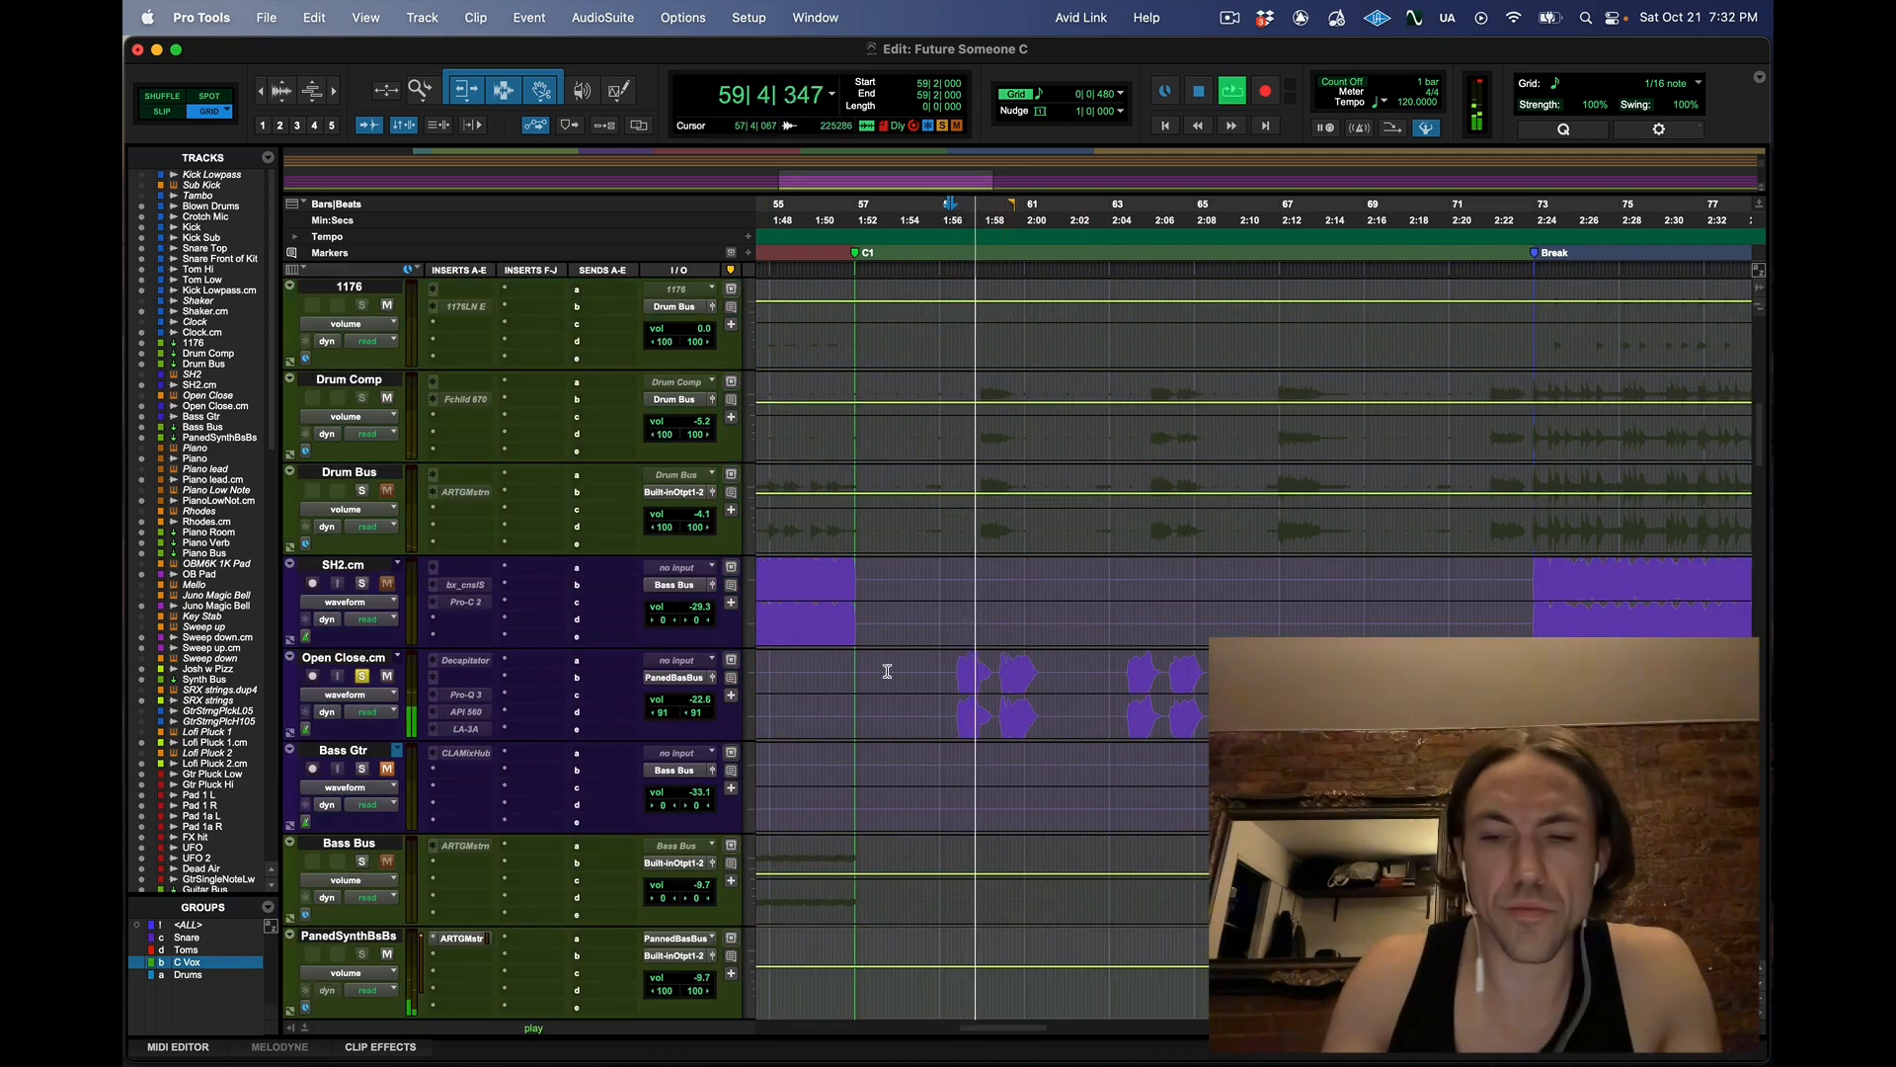
{"action": "key", "text": "super+equal"}
{"action": "scroll", "coordinate": [887, 674], "scroll_direction": "left", "scroll_amount": 4}
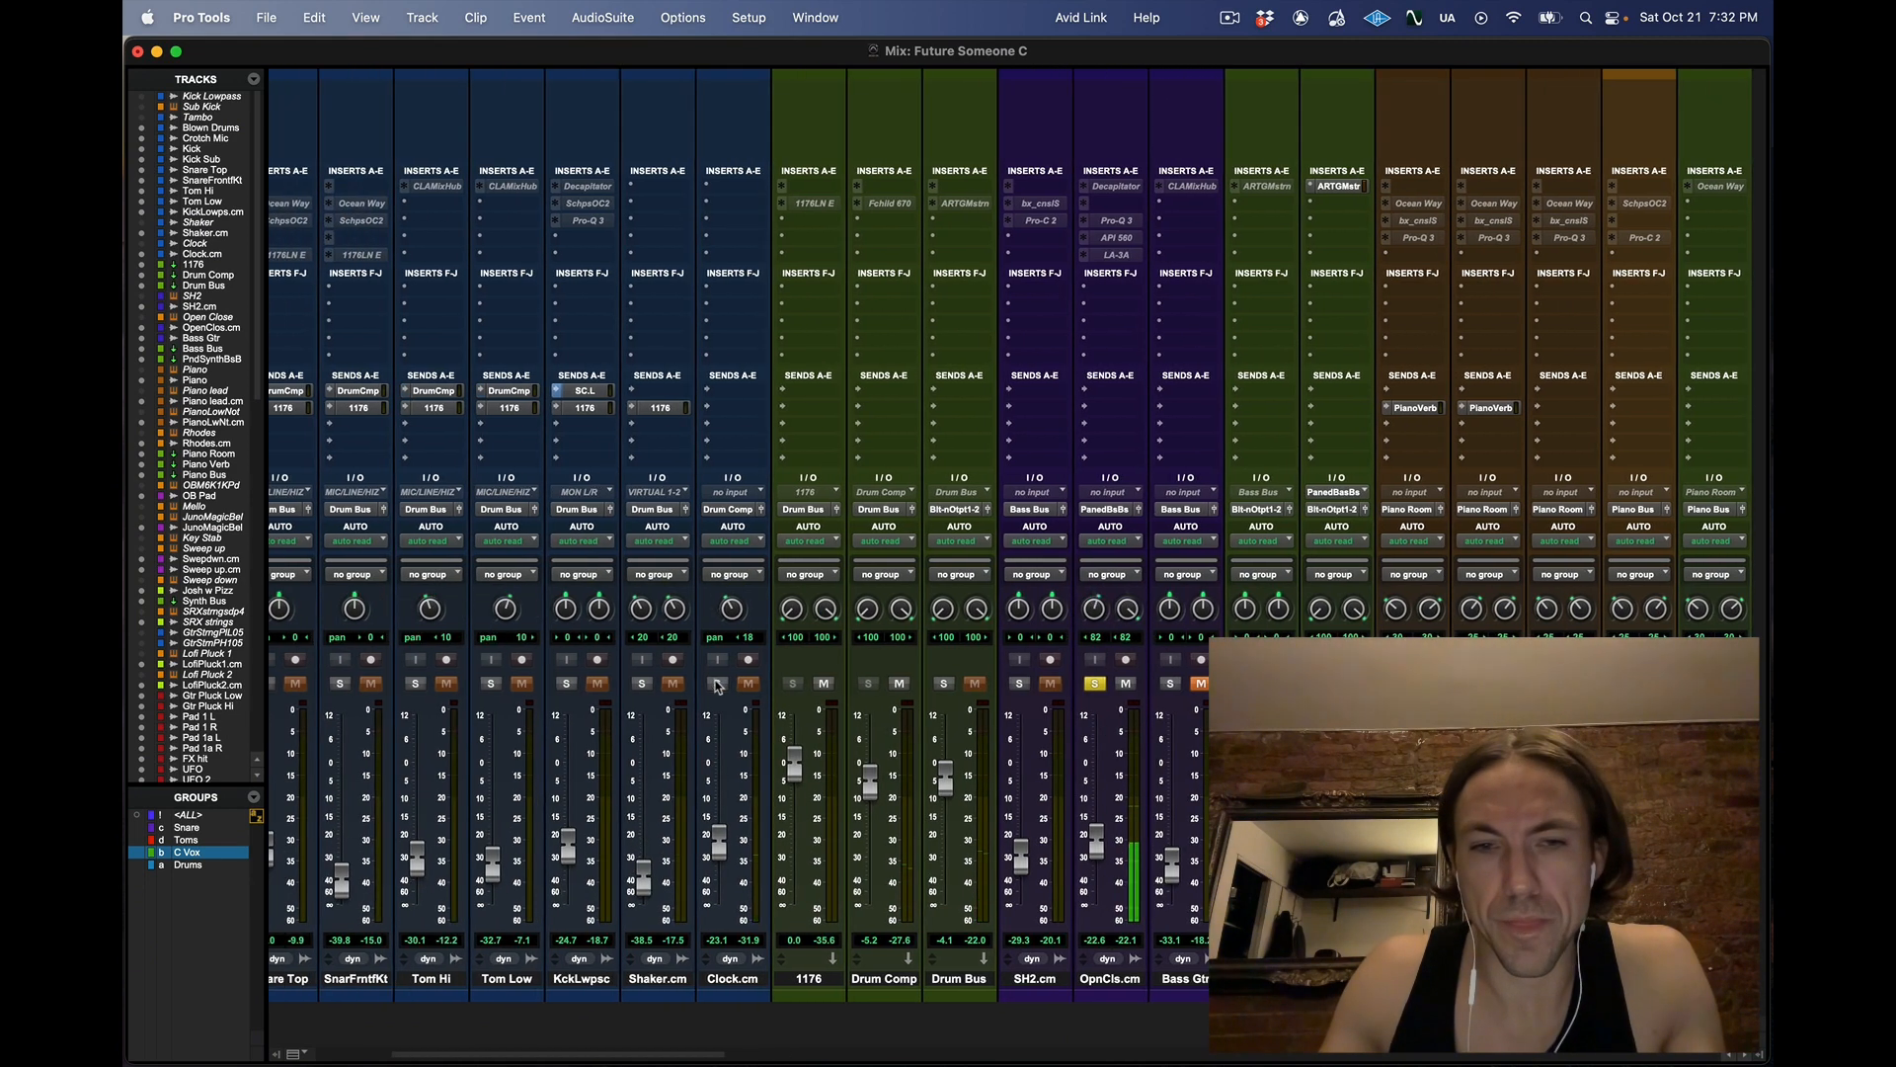
{"action": "left_click", "coordinate": [946, 684]}
Examine the bass, piano, synth, guitar, pad and vocal channels in the mixer while the soloed C1 parts play
{"action": "scroll", "coordinate": [1017, 691], "scroll_direction": "right", "scroll_amount": 6}
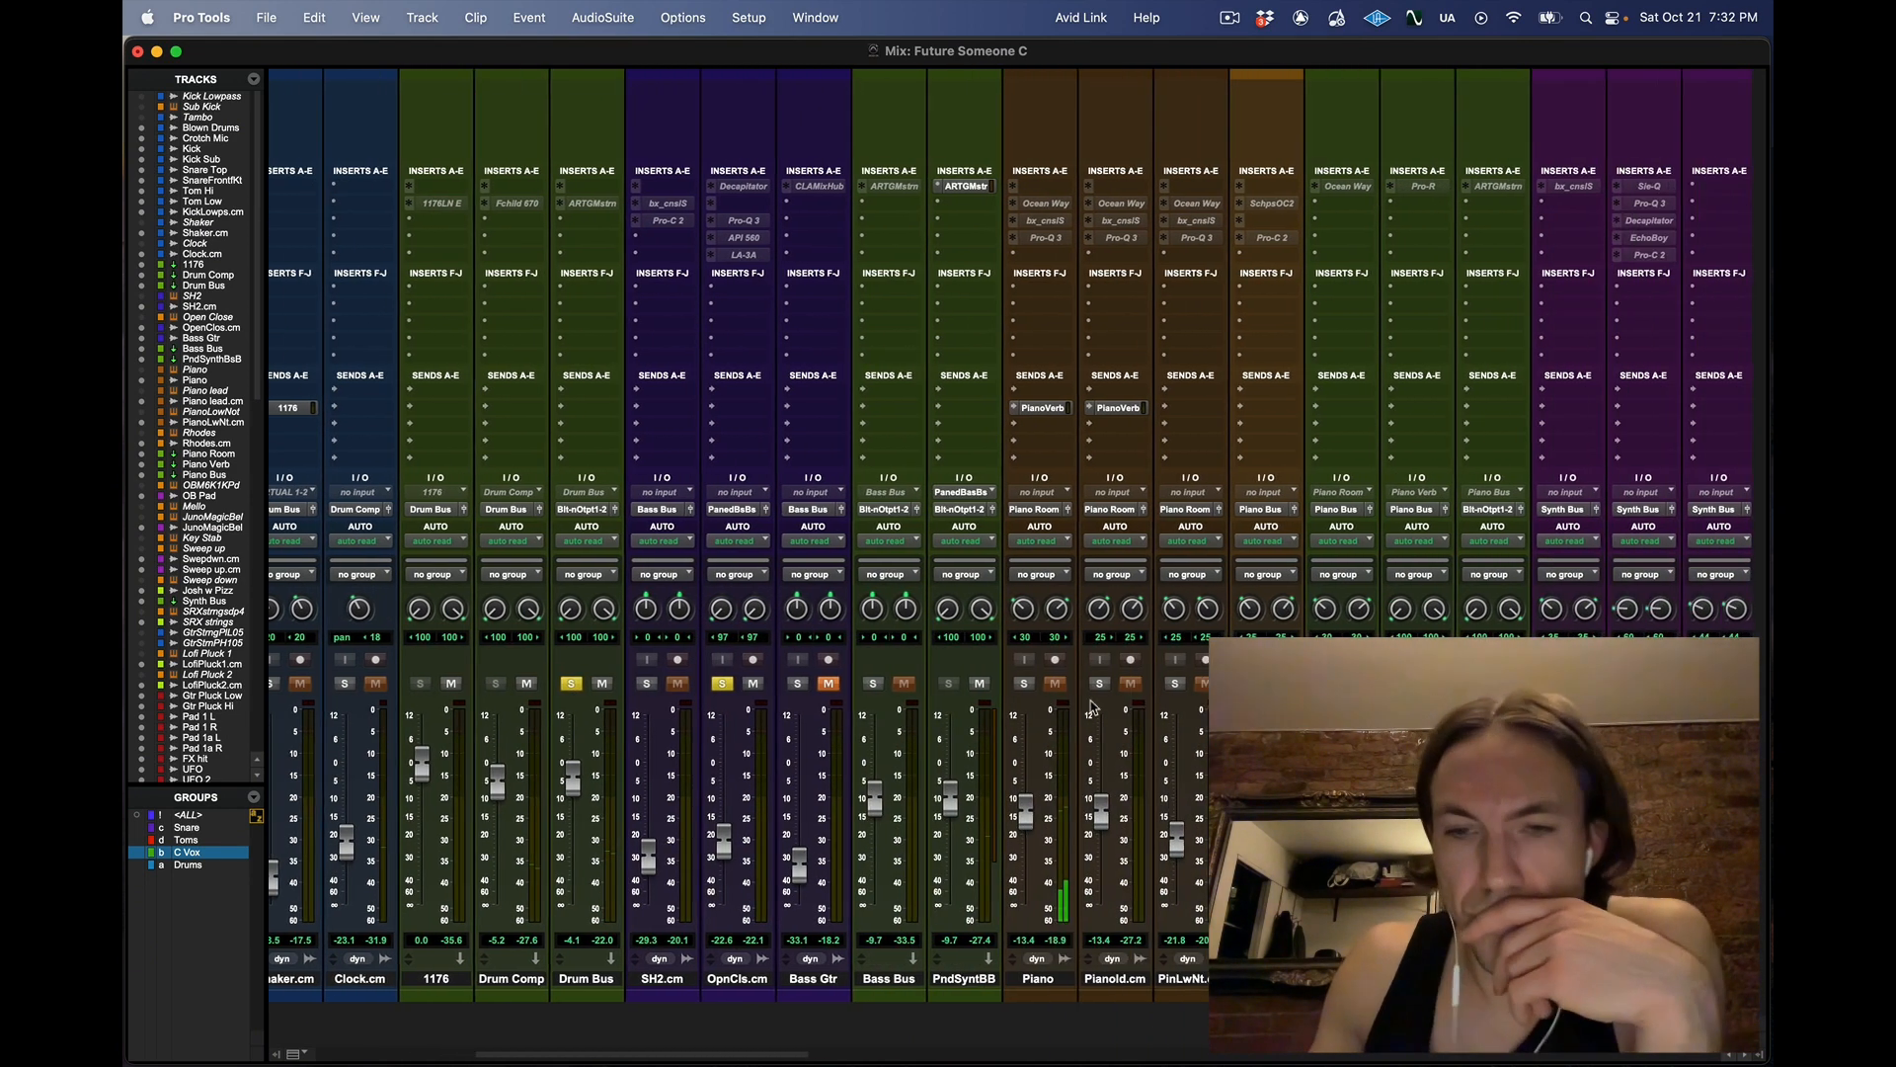
{"action": "scroll", "coordinate": [1089, 707], "scroll_direction": "right", "scroll_amount": 1}
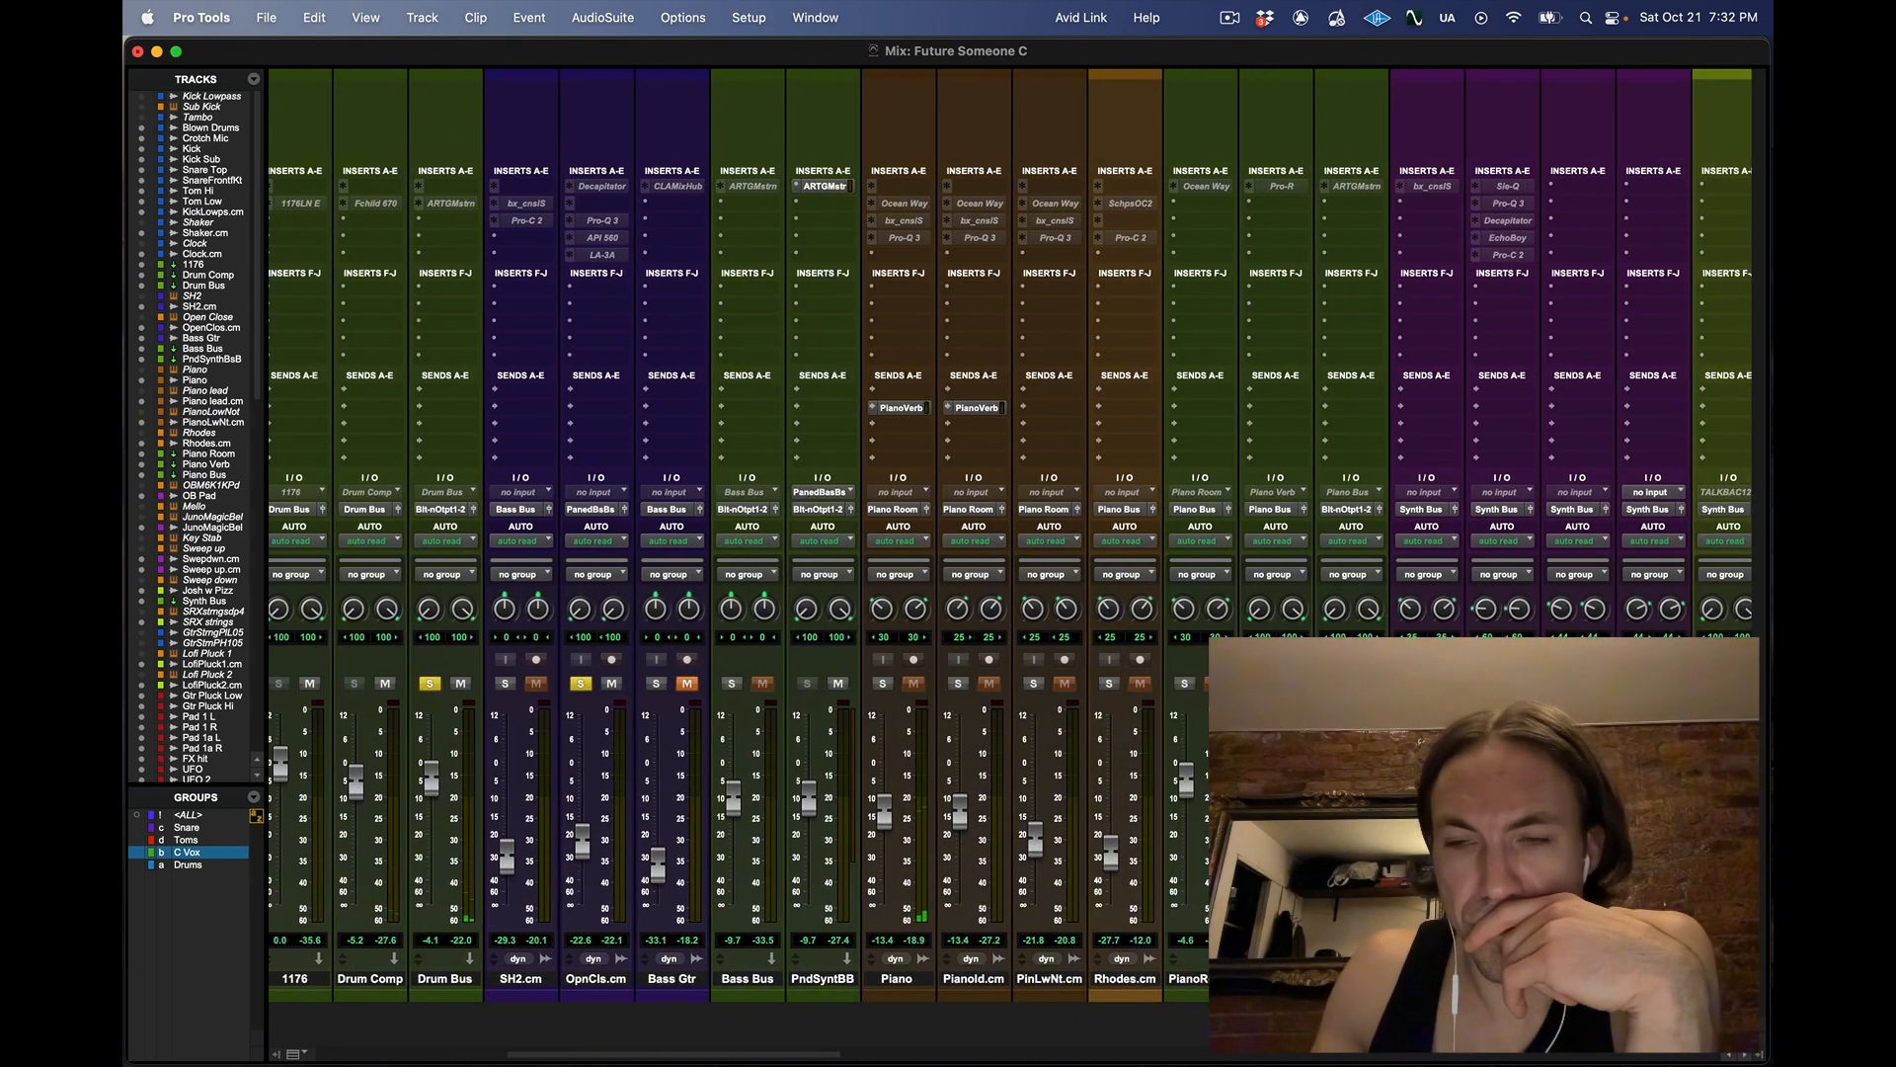
{"action": "scroll", "coordinate": [707, 770], "scroll_direction": "right", "scroll_amount": 5}
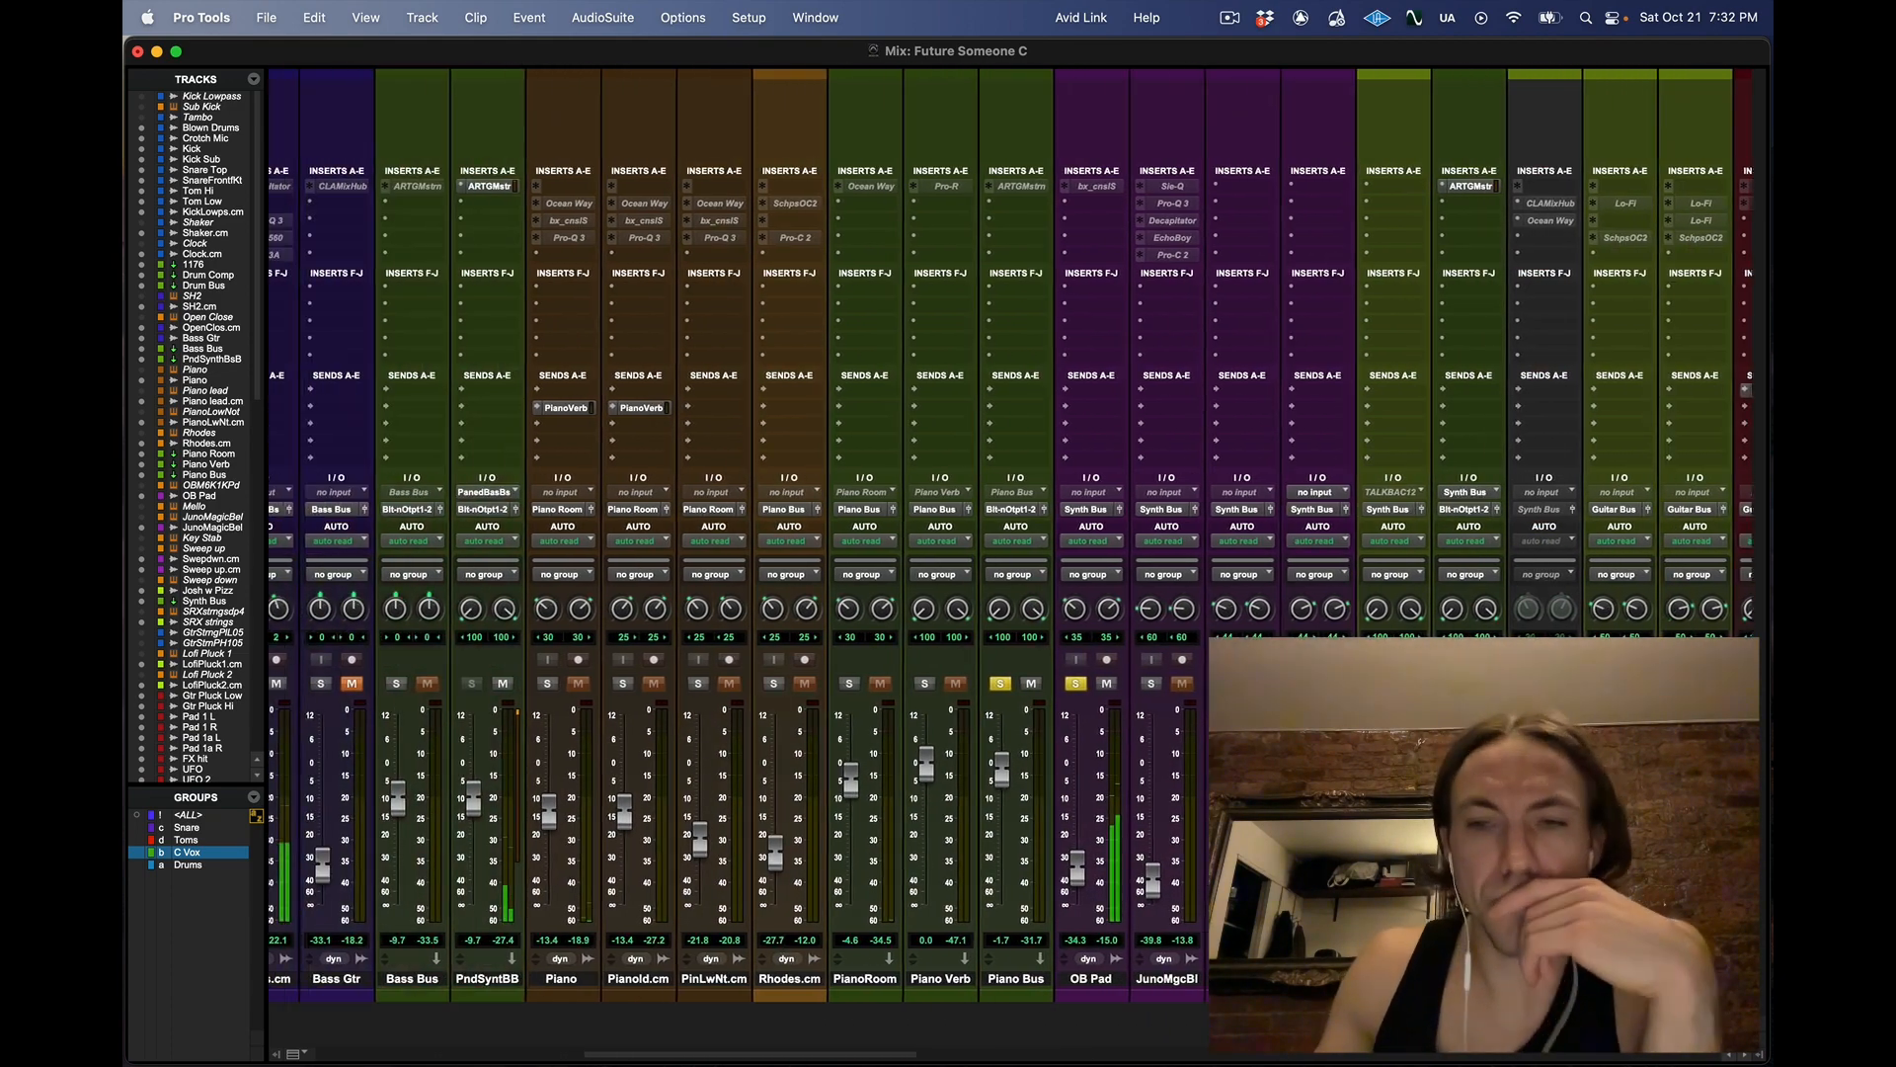
{"action": "scroll", "coordinate": [741, 691], "scroll_direction": "right", "scroll_amount": 2}
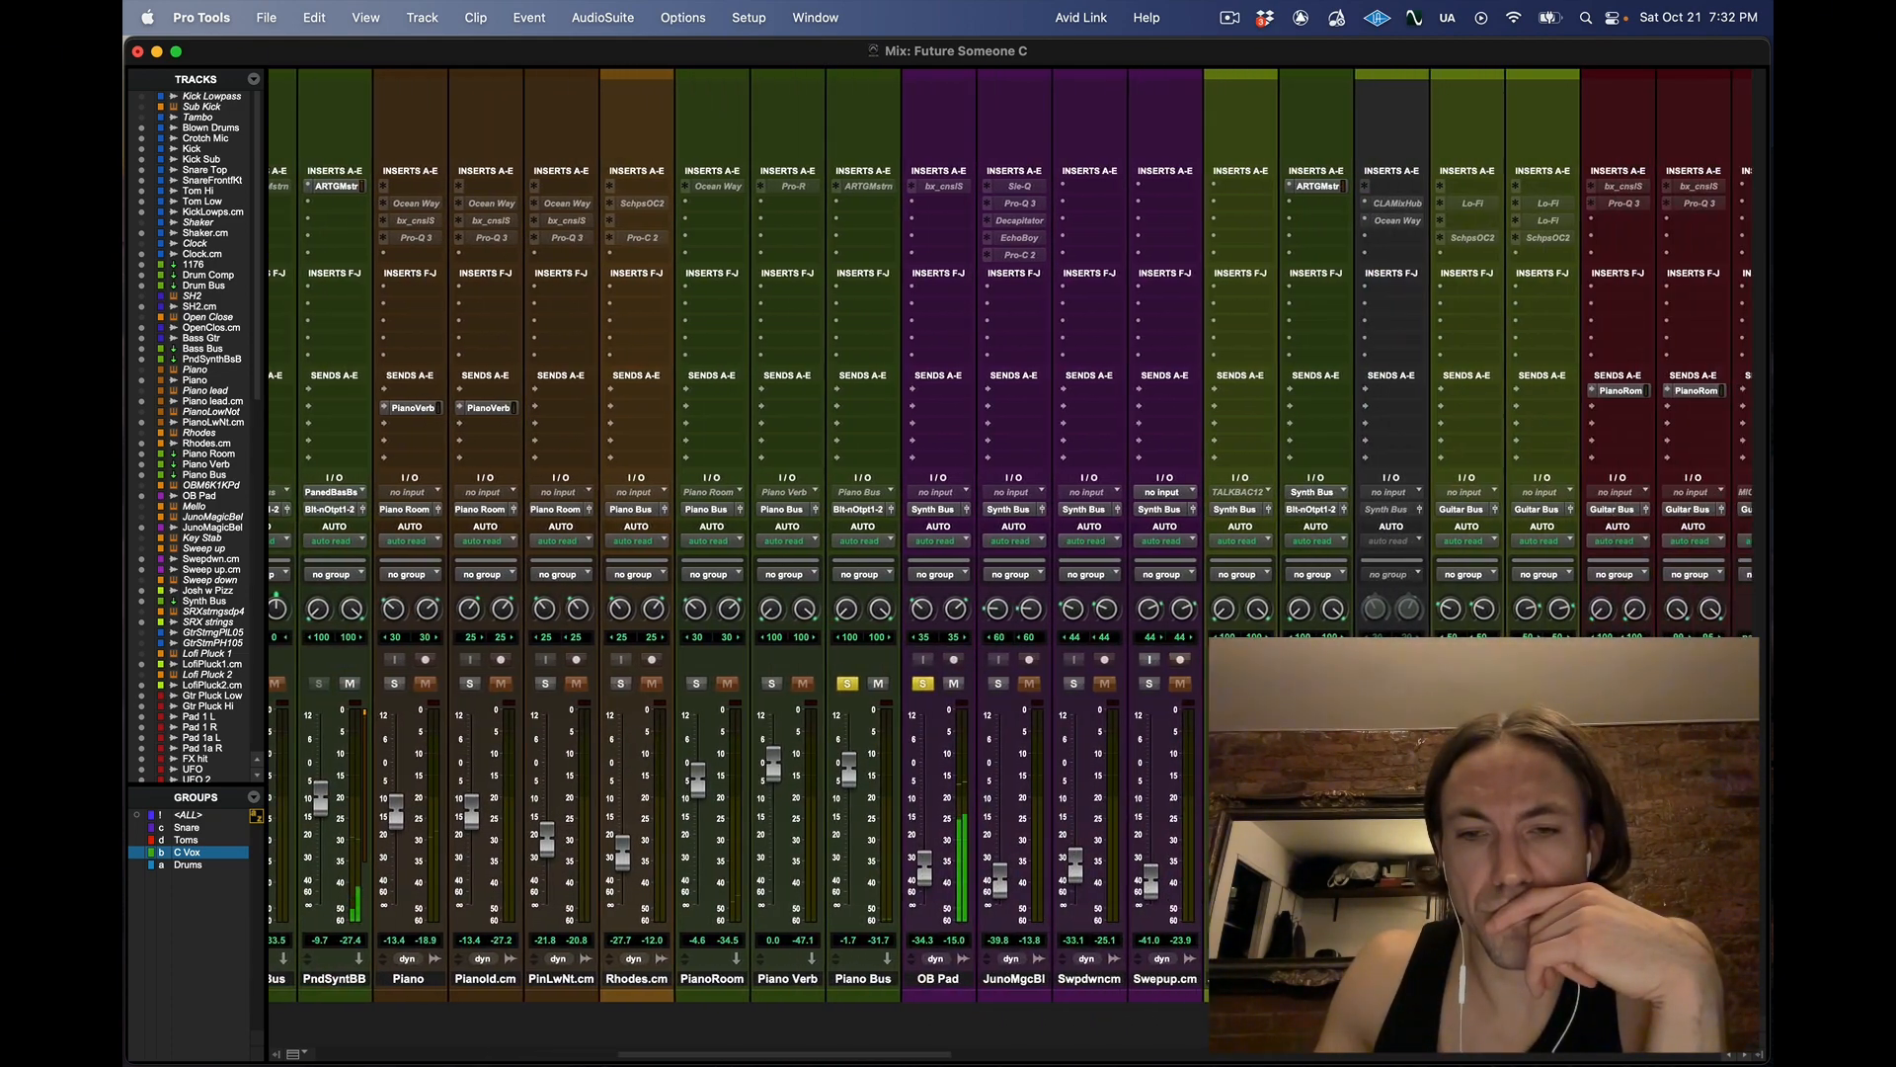
{"action": "scroll", "coordinate": [790, 825], "scroll_direction": "right", "scroll_amount": 8}
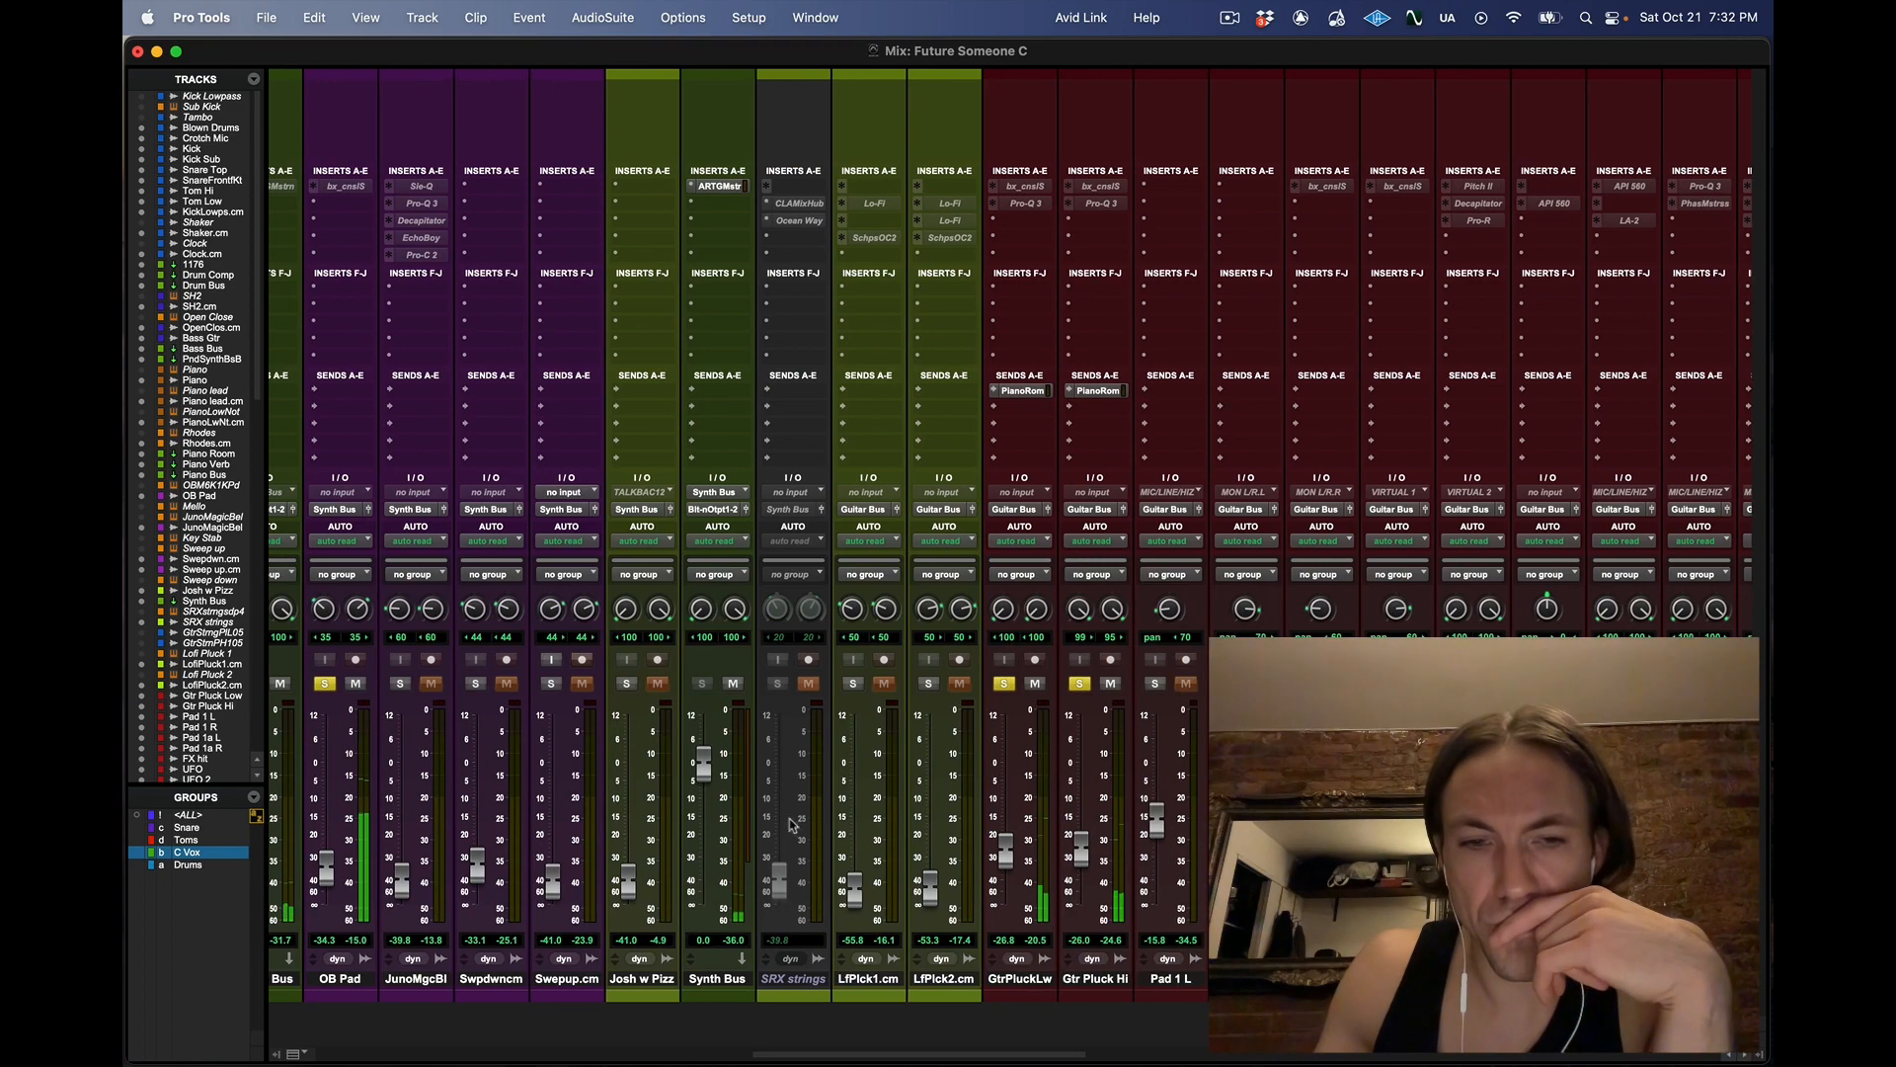
{"action": "scroll", "coordinate": [808, 790], "scroll_direction": "right", "scroll_amount": 6}
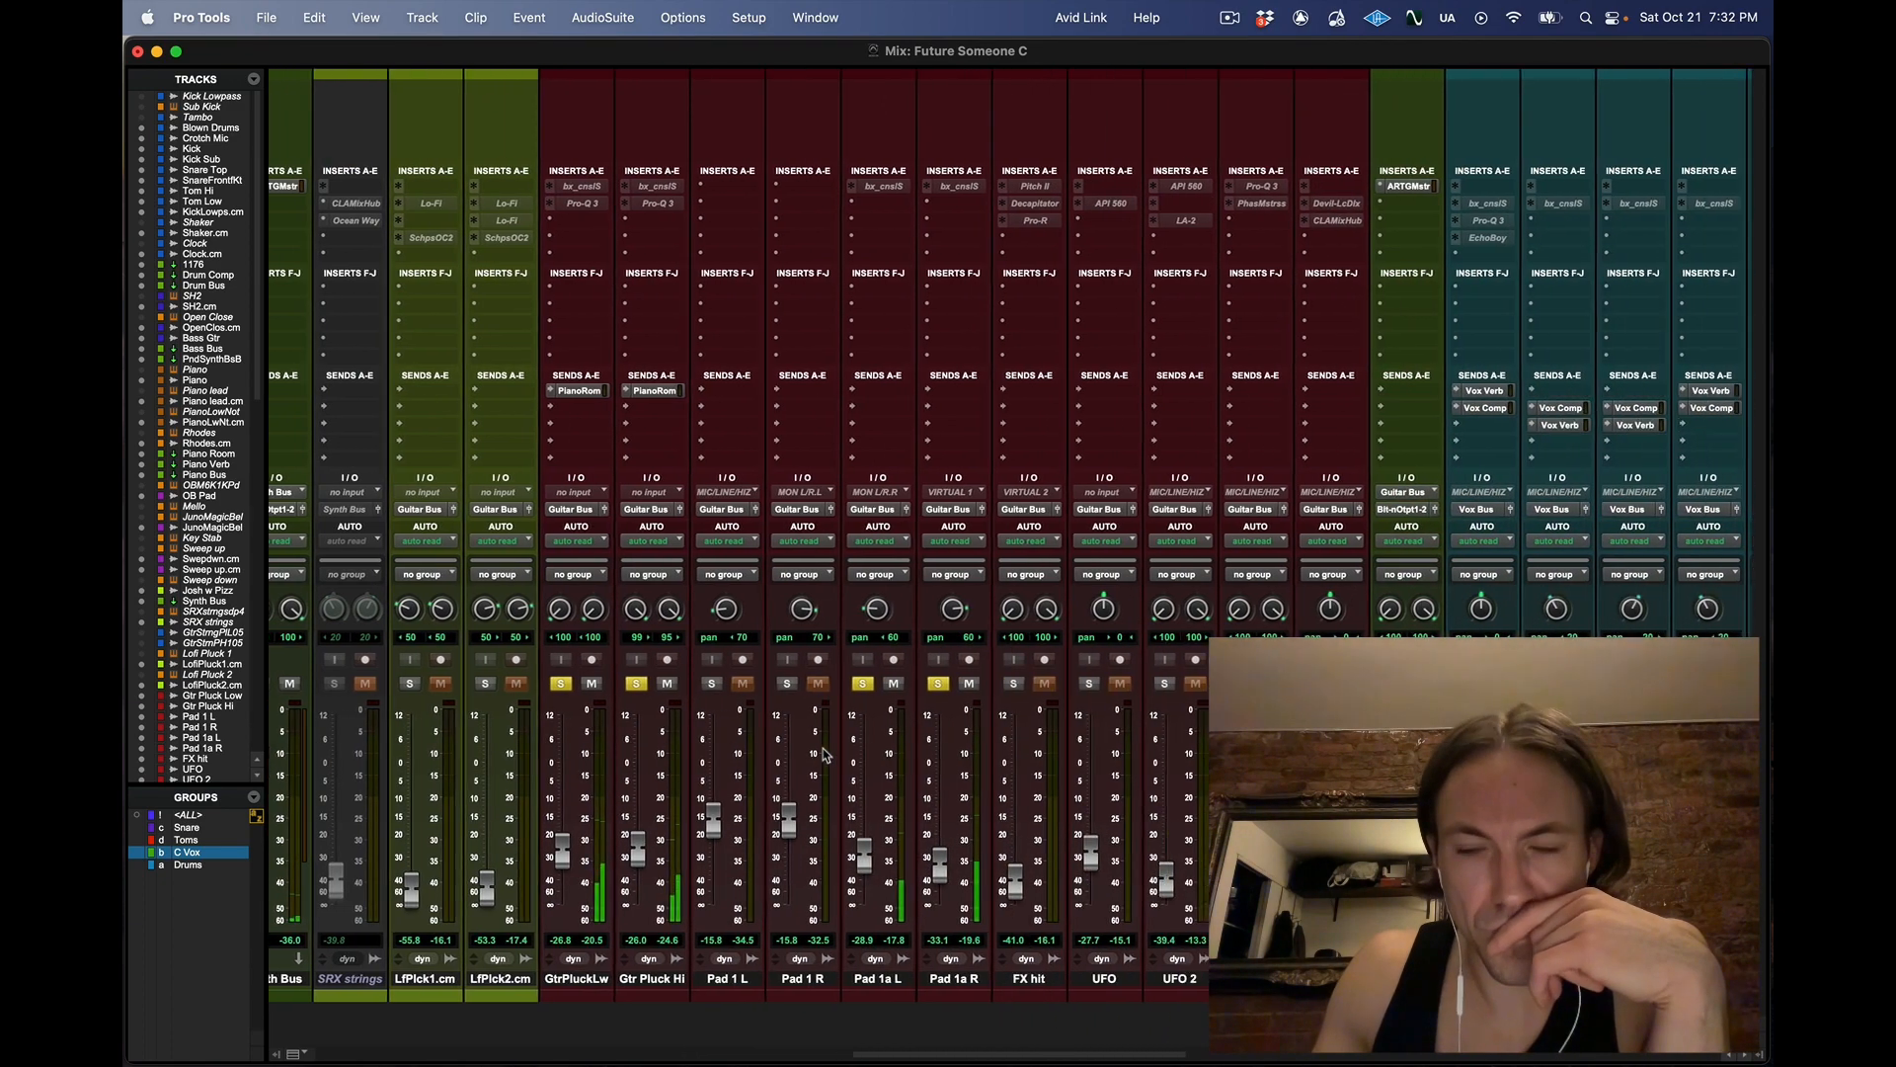
{"action": "scroll", "coordinate": [826, 754], "scroll_direction": "right", "scroll_amount": 20}
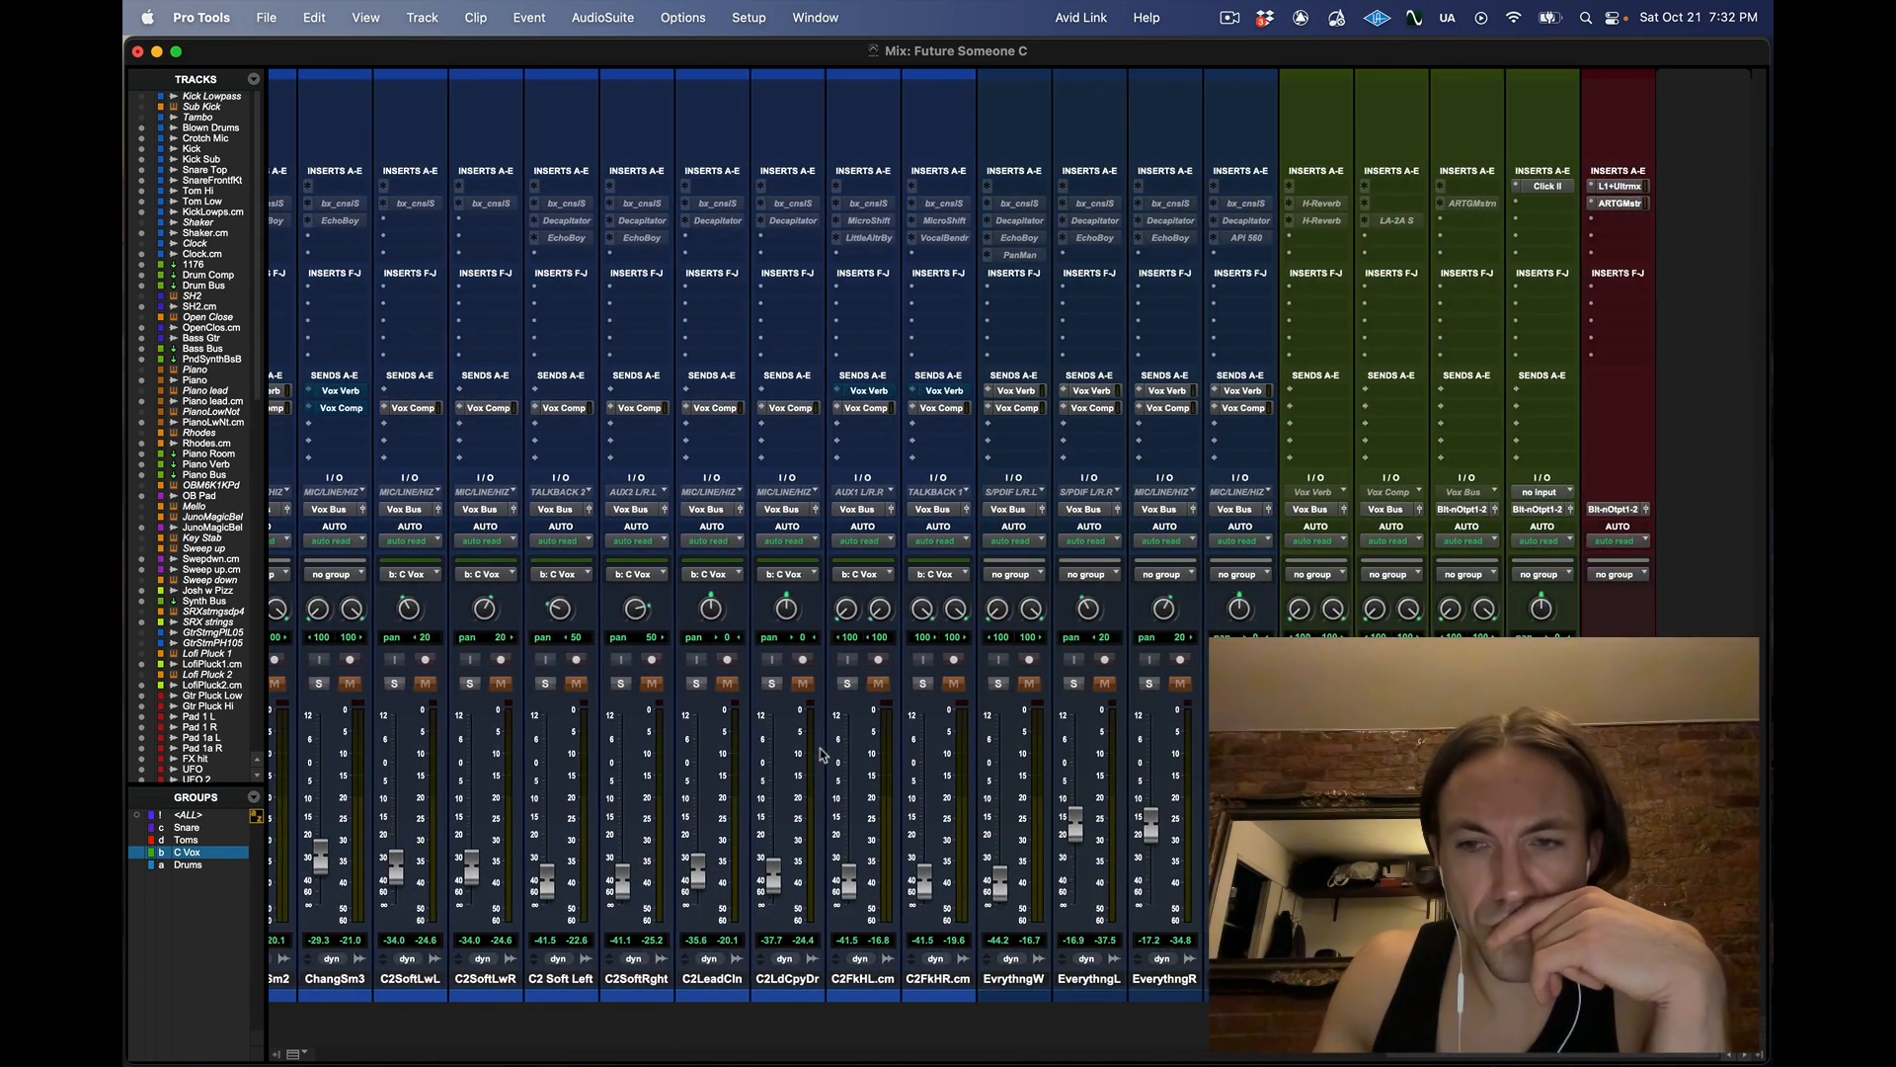
{"action": "scroll", "coordinate": [1150, 815], "scroll_direction": "left", "scroll_amount": 20}
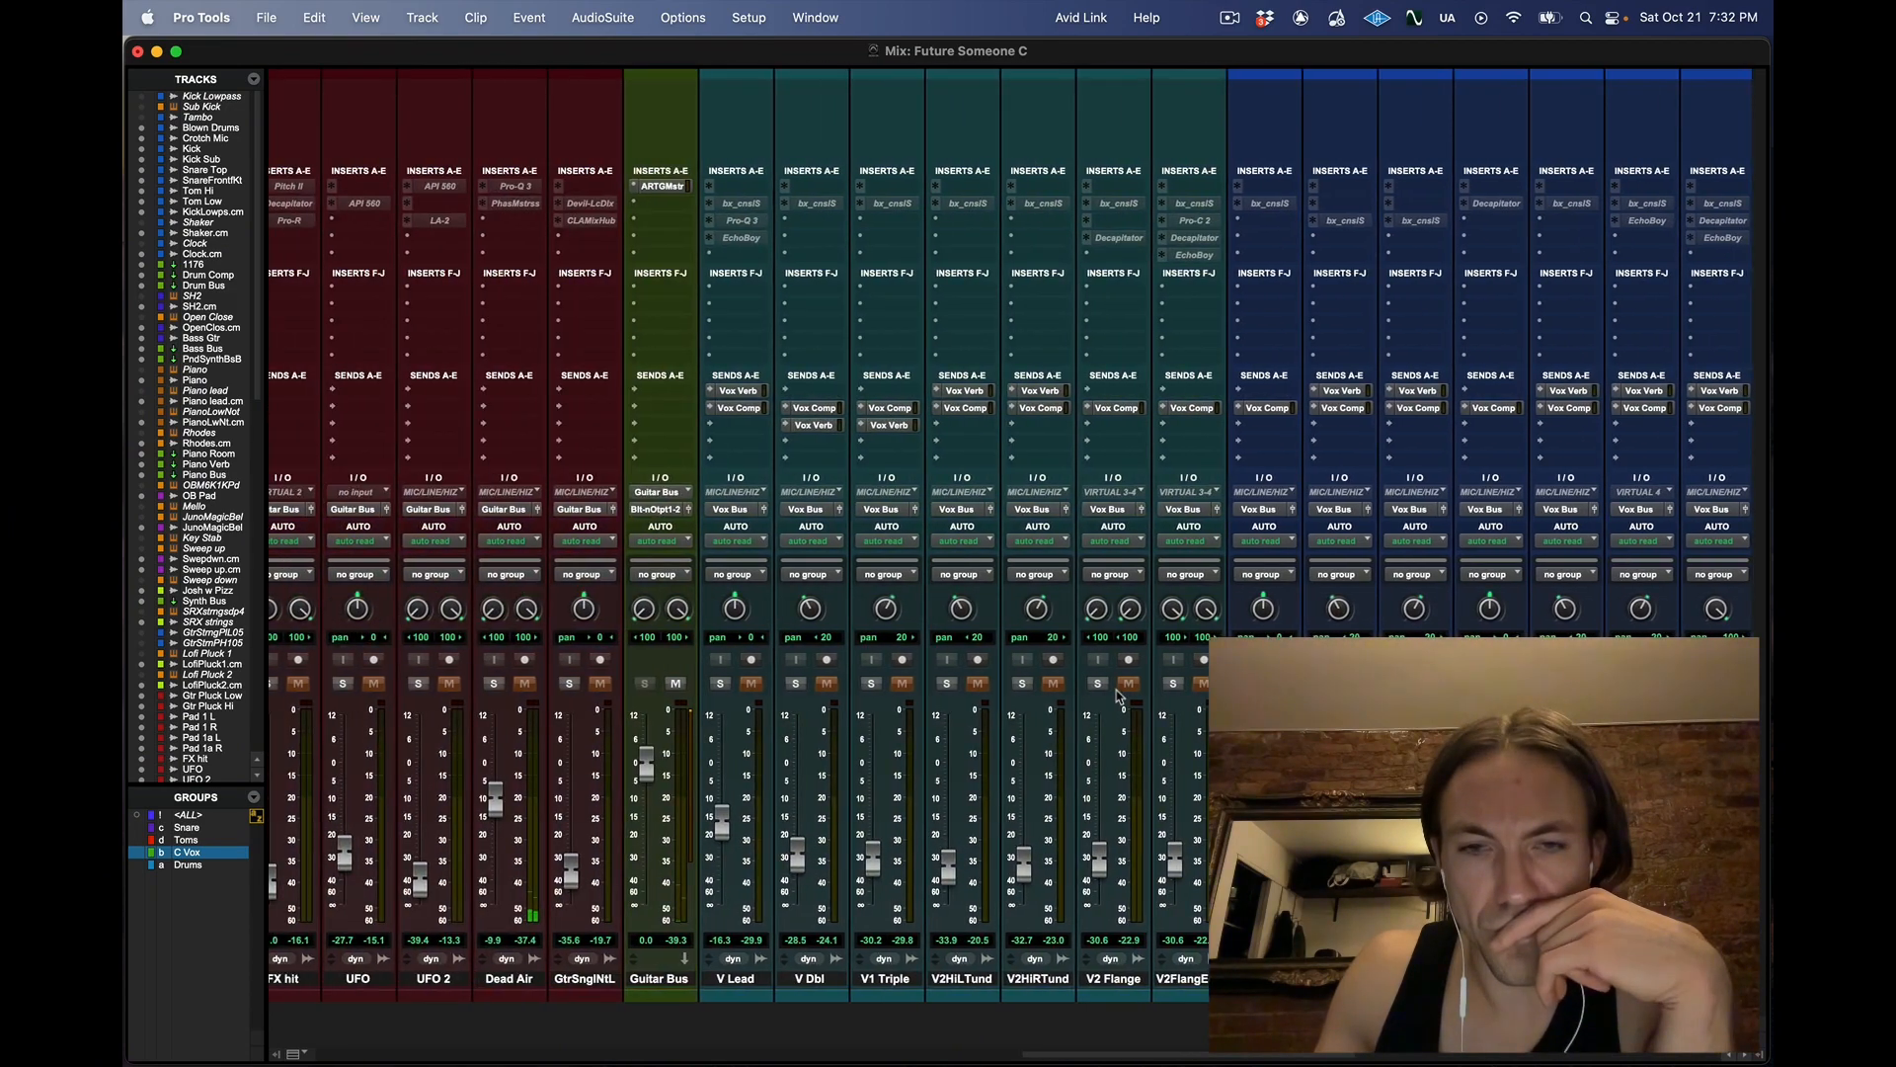
{"action": "scroll", "coordinate": [1116, 697], "scroll_direction": "left", "scroll_amount": 6}
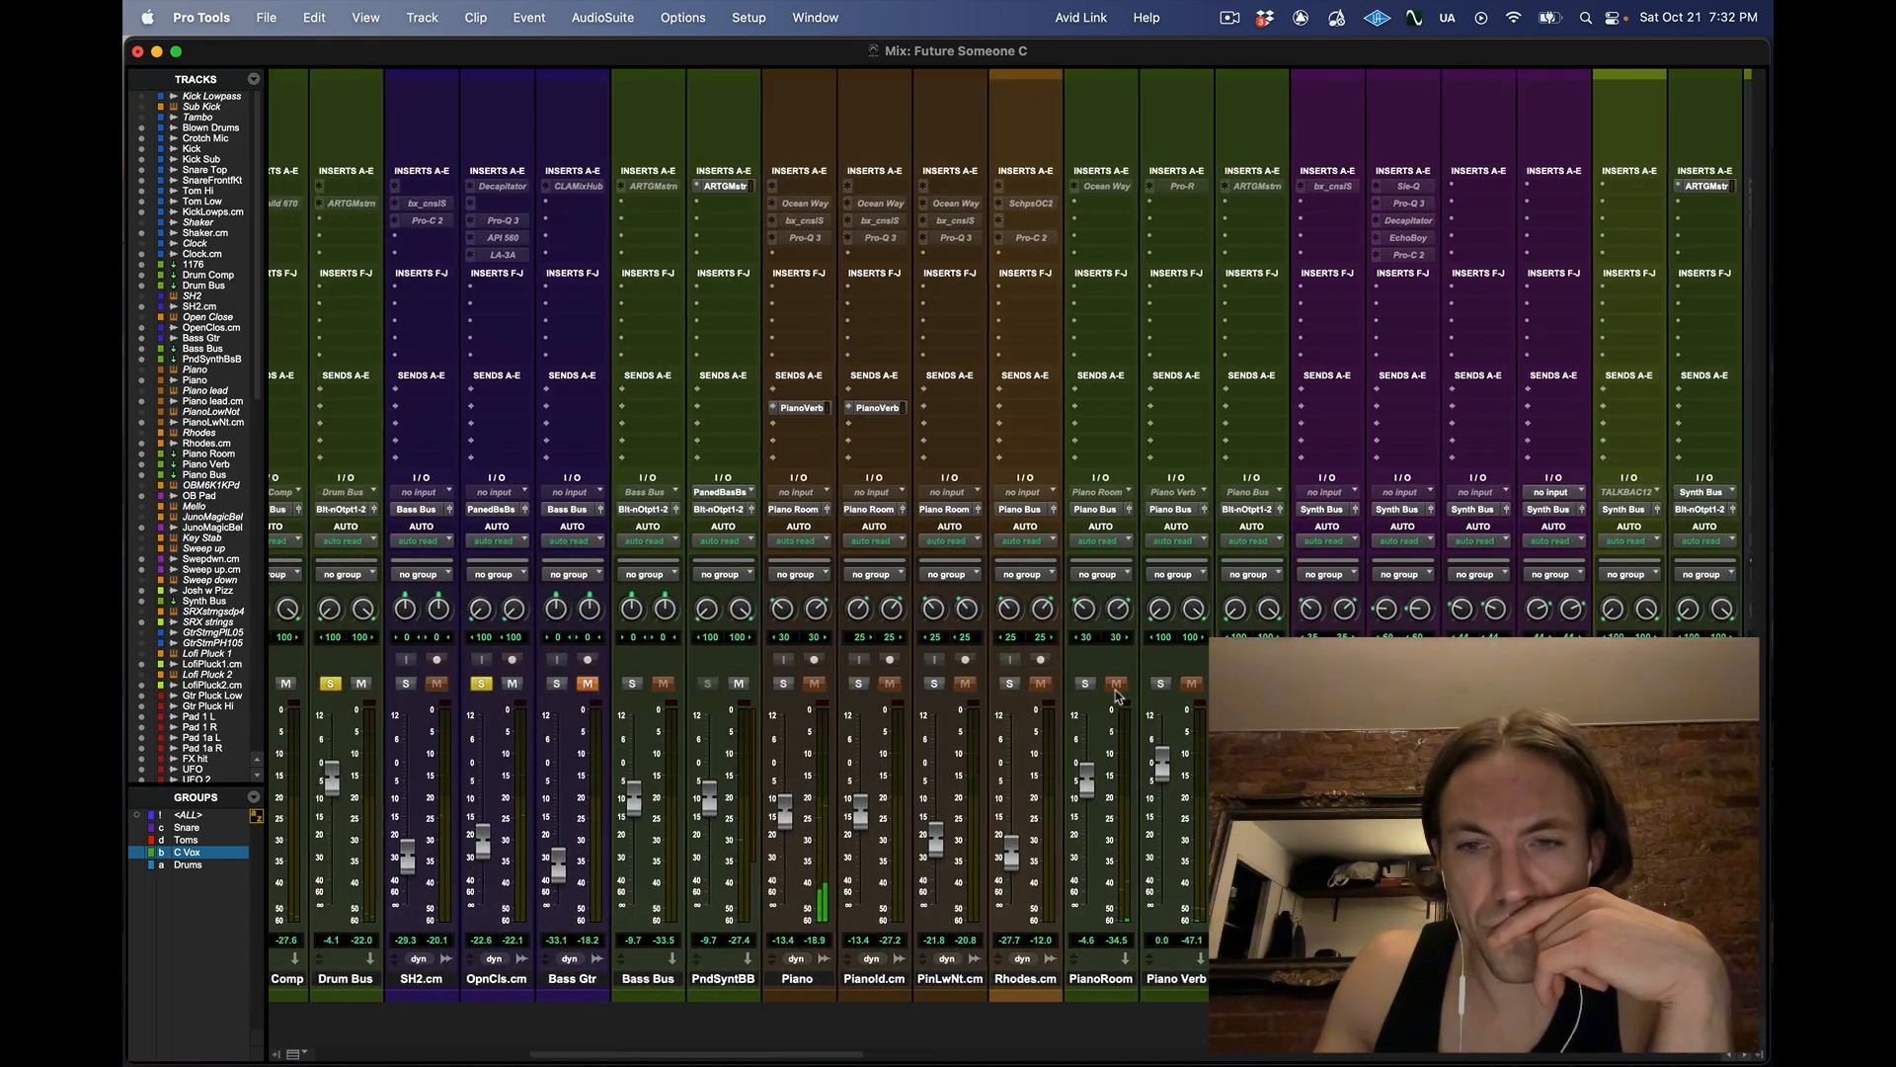
{"action": "scroll", "coordinate": [1116, 696], "scroll_direction": "right", "scroll_amount": 15}
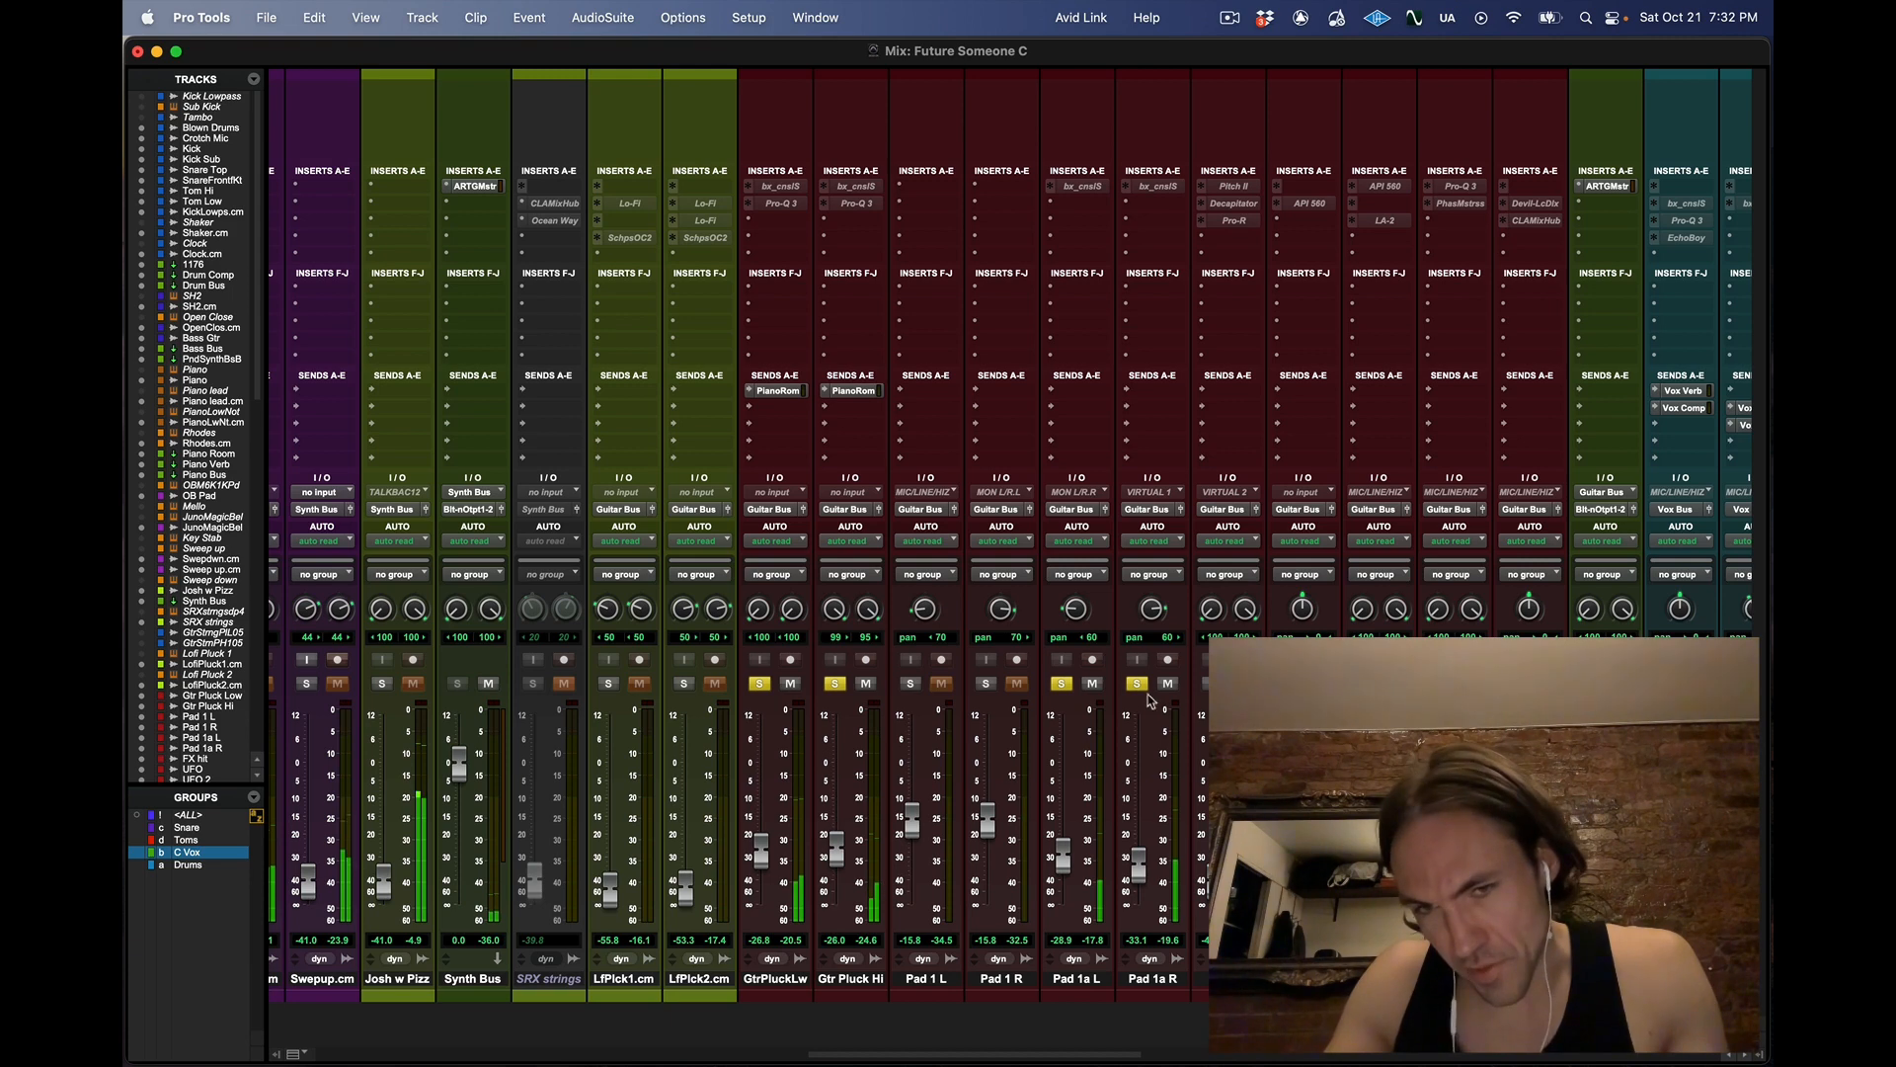
Stop playback and clear the solos on the Pad 1a, Gtr Pluck, OB Pad, Piano Bus, Open Close.cm and Drum Bus channels
{"action": "left_click", "coordinate": [1139, 685]}
{"action": "left_click", "coordinate": [1059, 684]}
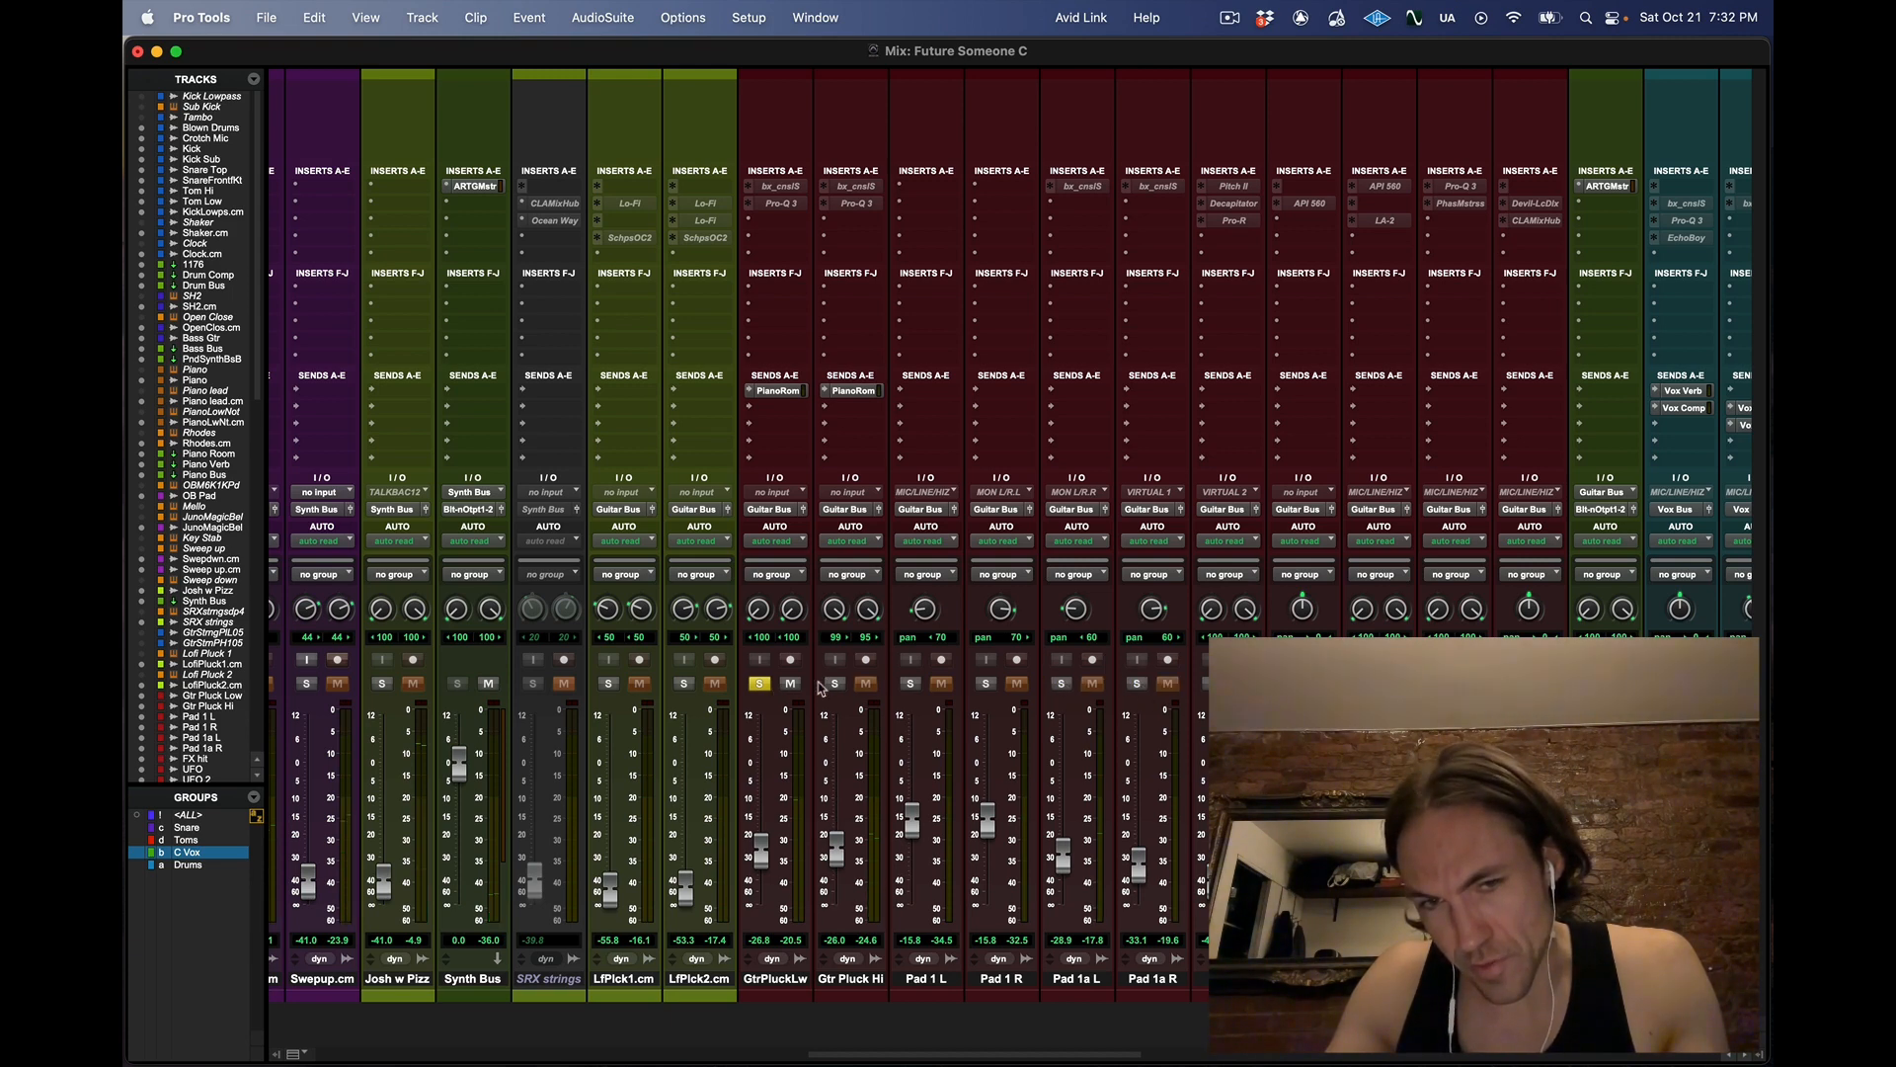
{"action": "left_click", "coordinate": [760, 686]}
{"action": "scroll", "coordinate": [765, 689], "scroll_direction": "left", "scroll_amount": 10}
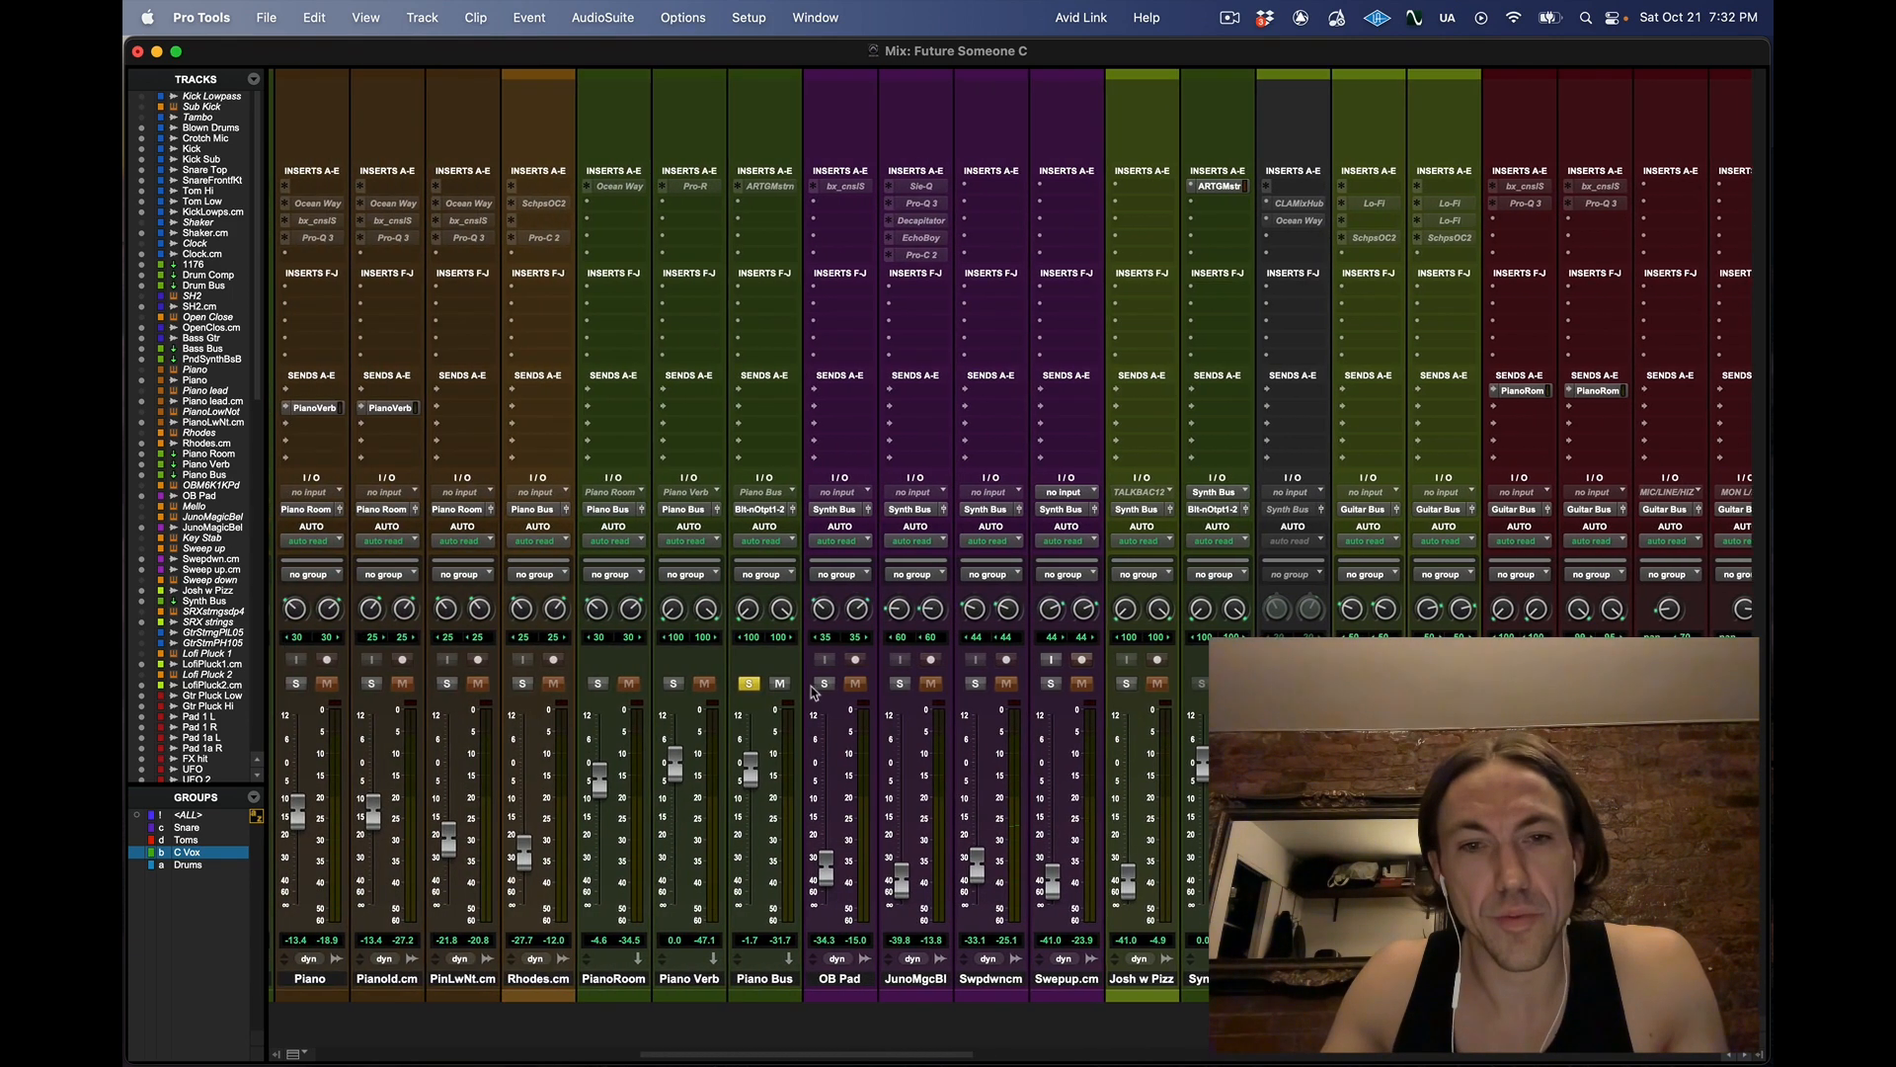
{"action": "scroll", "coordinate": [750, 690], "scroll_direction": "left", "scroll_amount": 10}
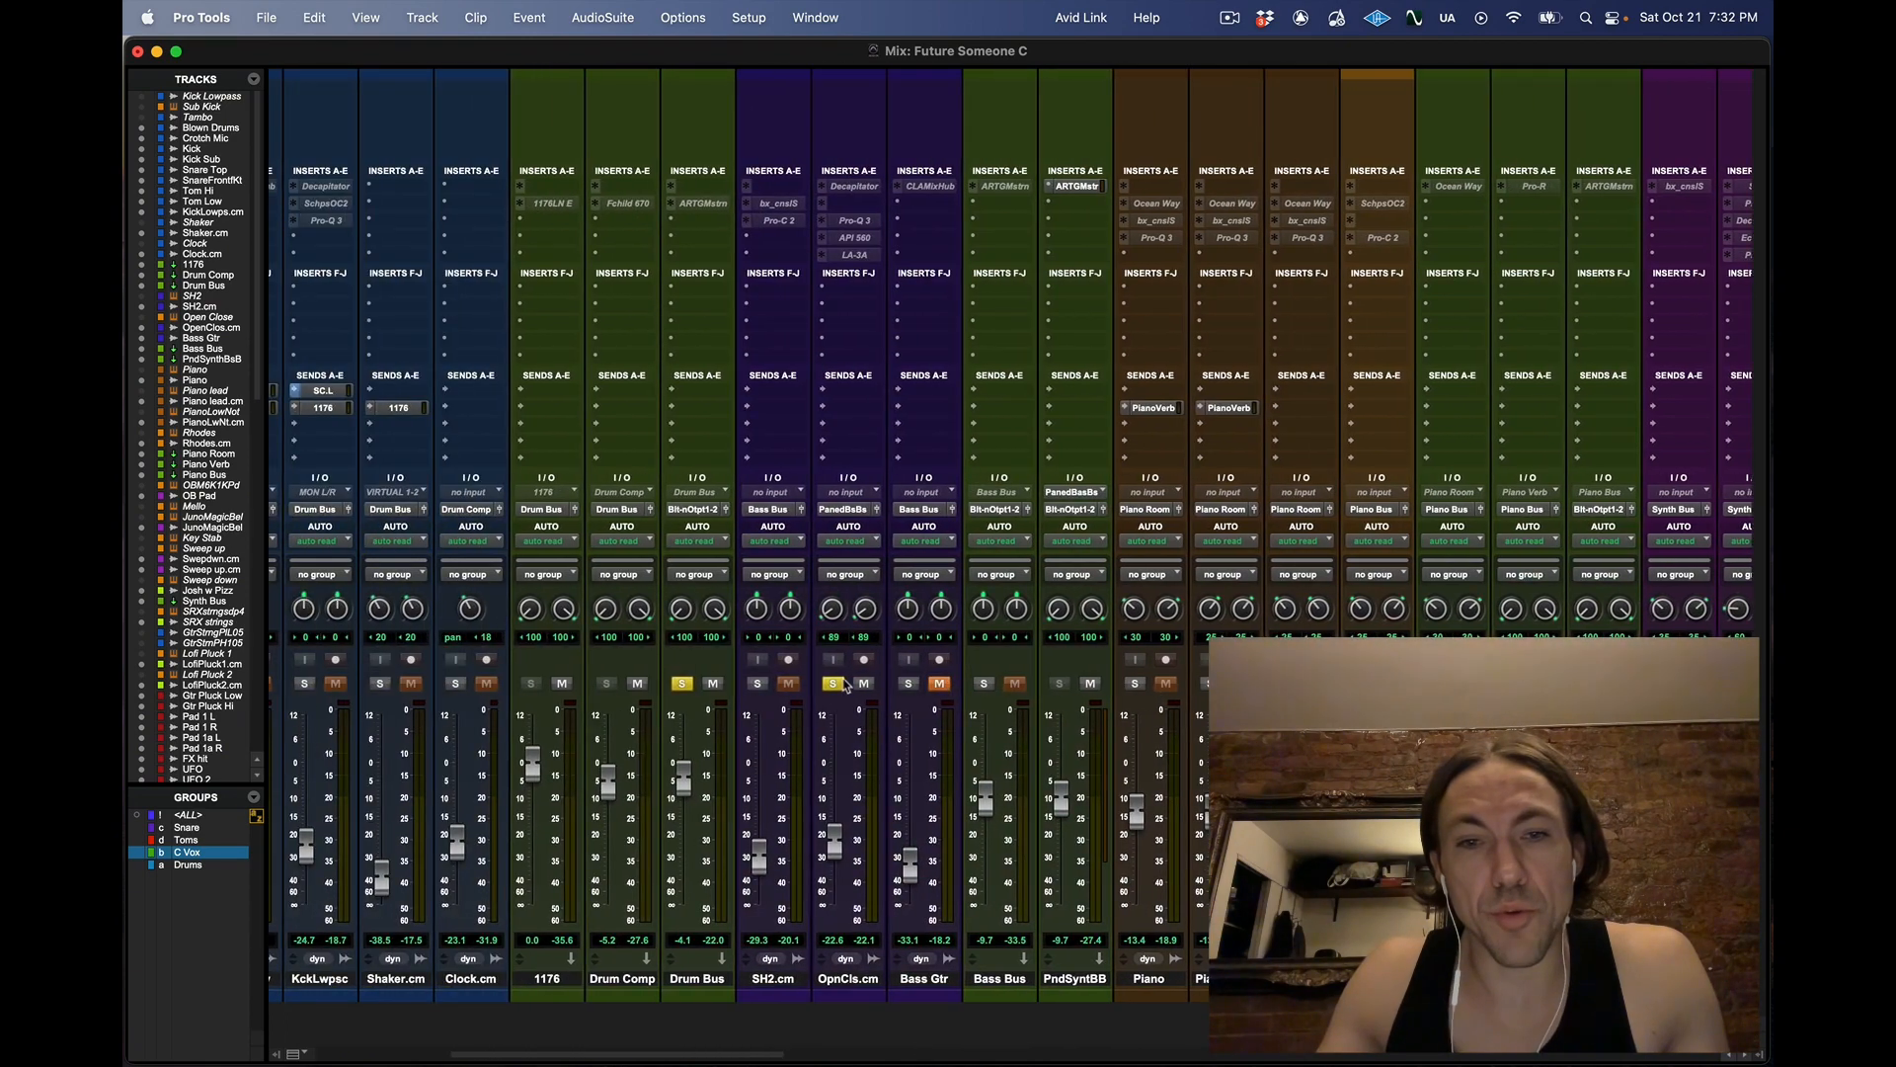
{"action": "left_click", "coordinate": [681, 684]}
{"action": "scroll", "coordinate": [1141, 707], "scroll_direction": "right", "scroll_amount": 10}
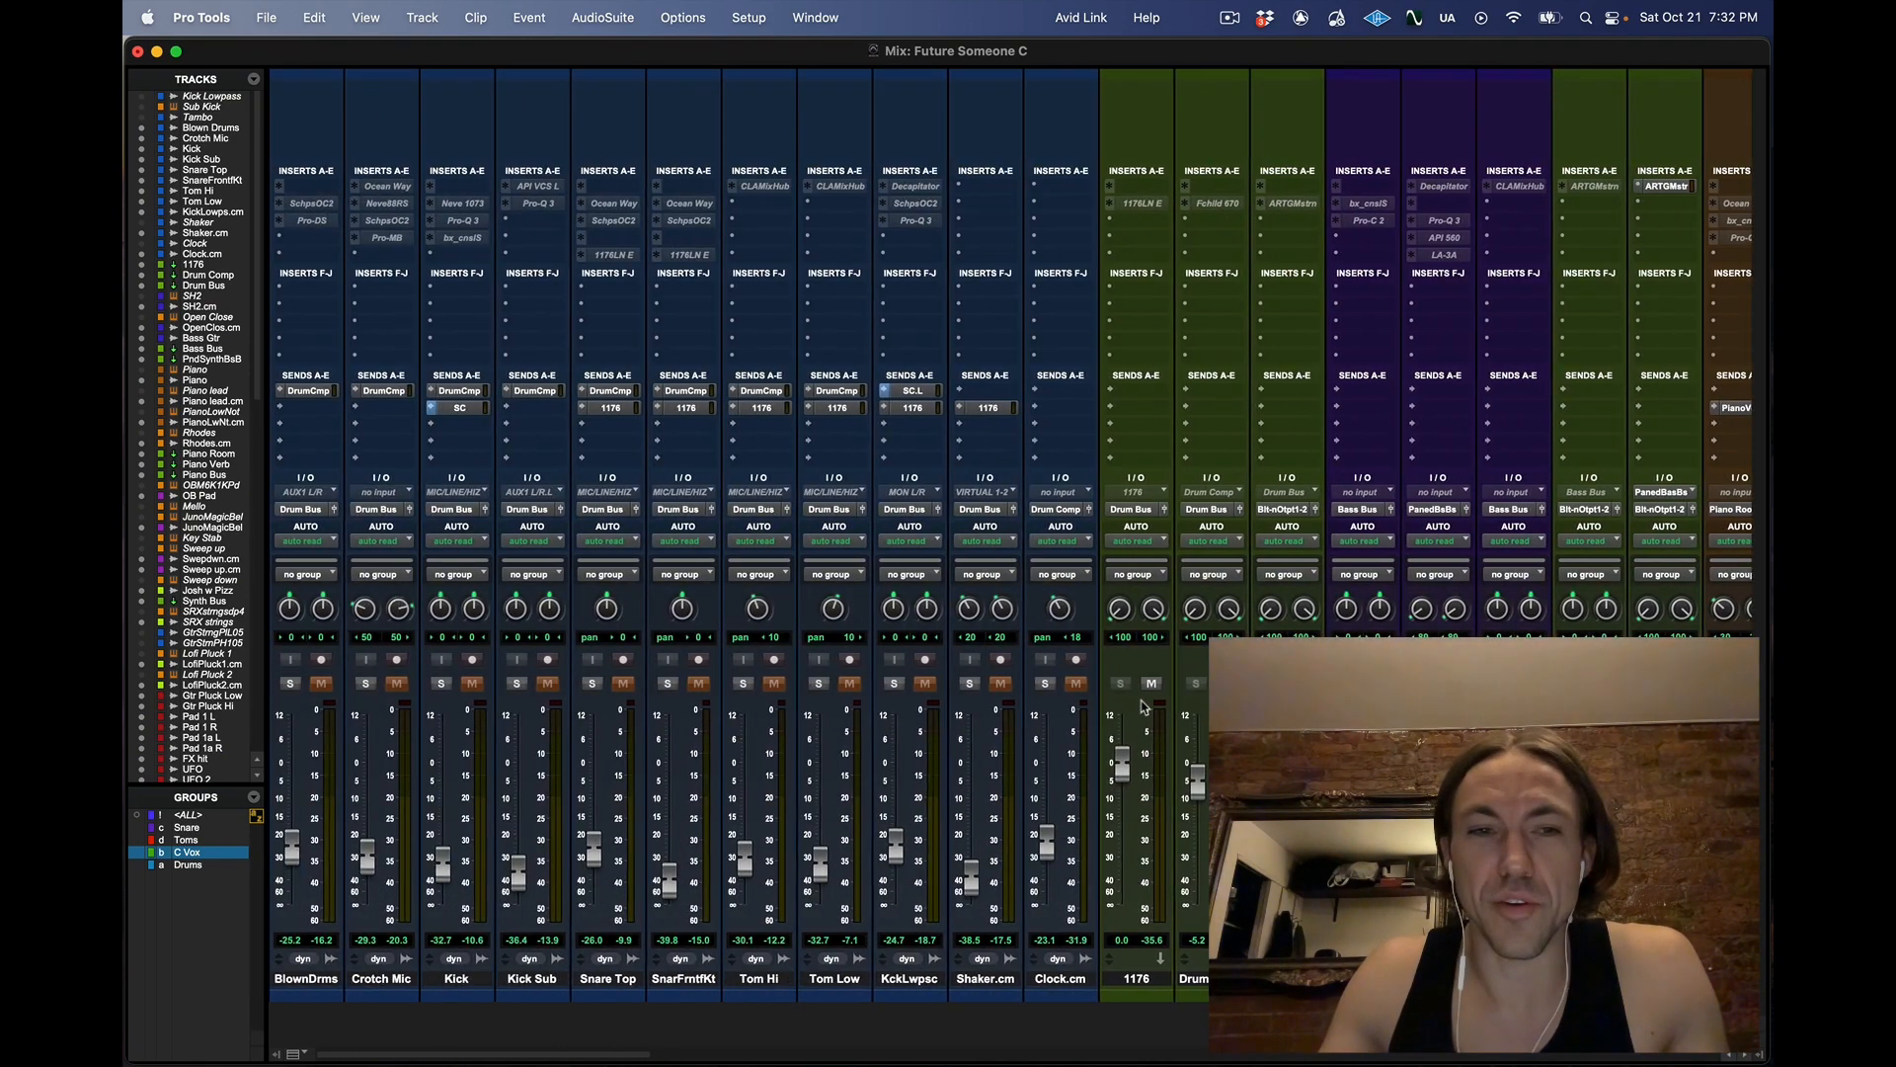
Solo the UFO 2 track and play it from 79|3|442, ahead of the C2/Outro marker
{"action": "scroll", "coordinate": [1141, 707], "scroll_direction": "right", "scroll_amount": 15}
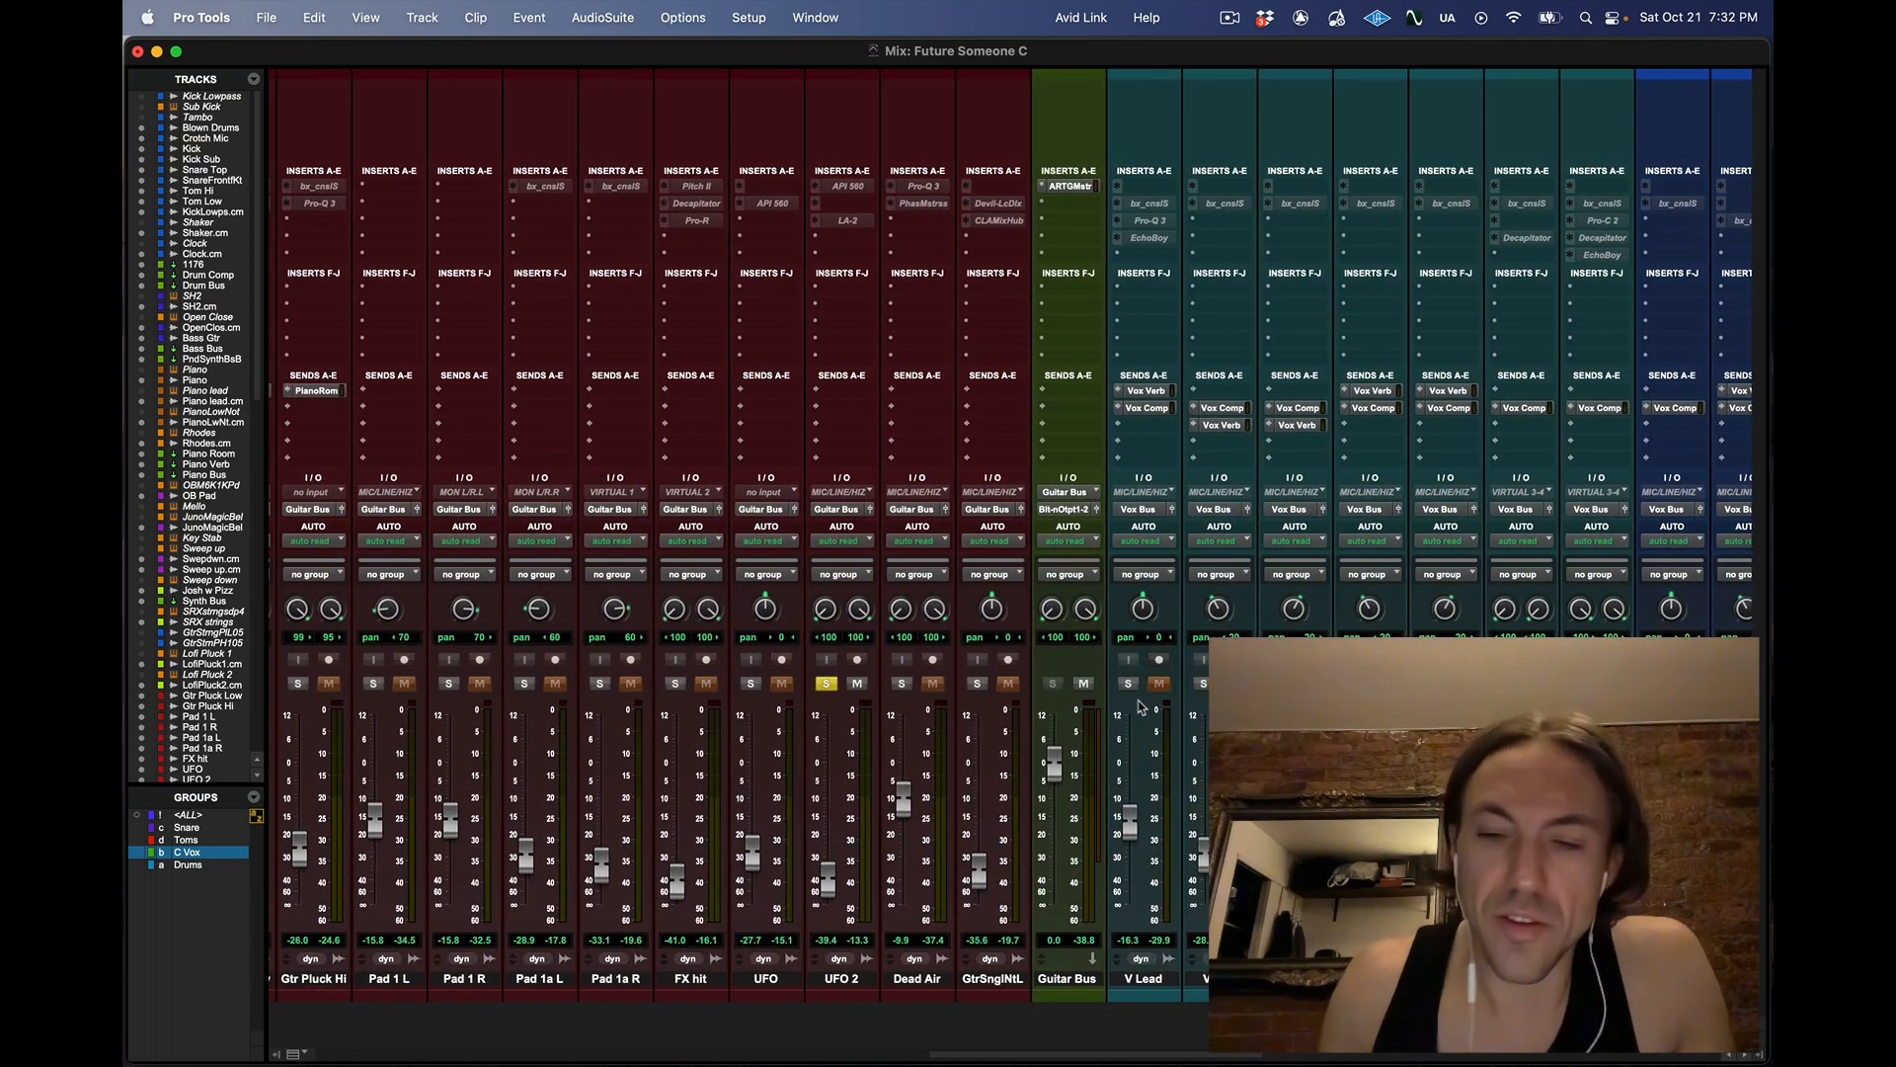
{"action": "key", "text": "super+equal"}
{"action": "scroll", "coordinate": [1144, 714], "scroll_direction": "down", "scroll_amount": 5}
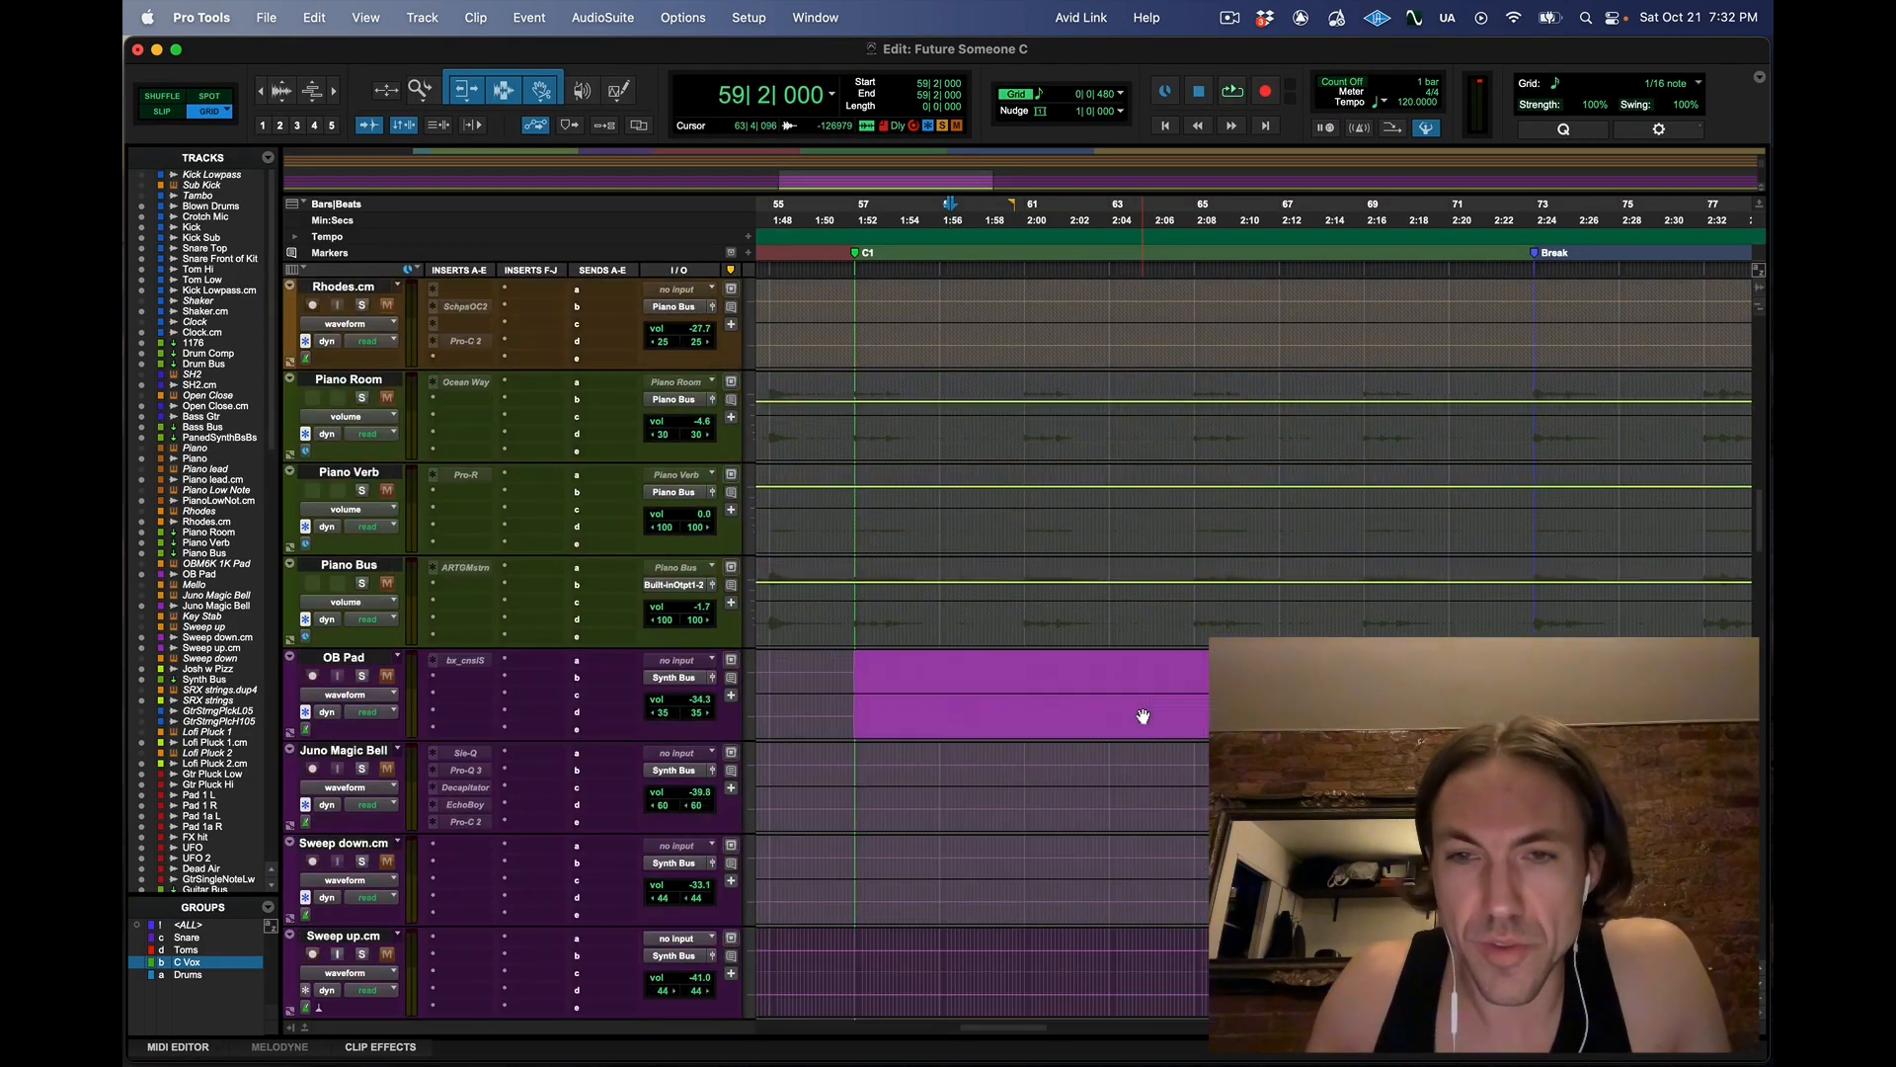
{"action": "scroll", "coordinate": [1144, 714], "scroll_direction": "right", "scroll_amount": 10}
{"action": "scroll", "coordinate": [1144, 714], "scroll_direction": "down", "scroll_amount": 8}
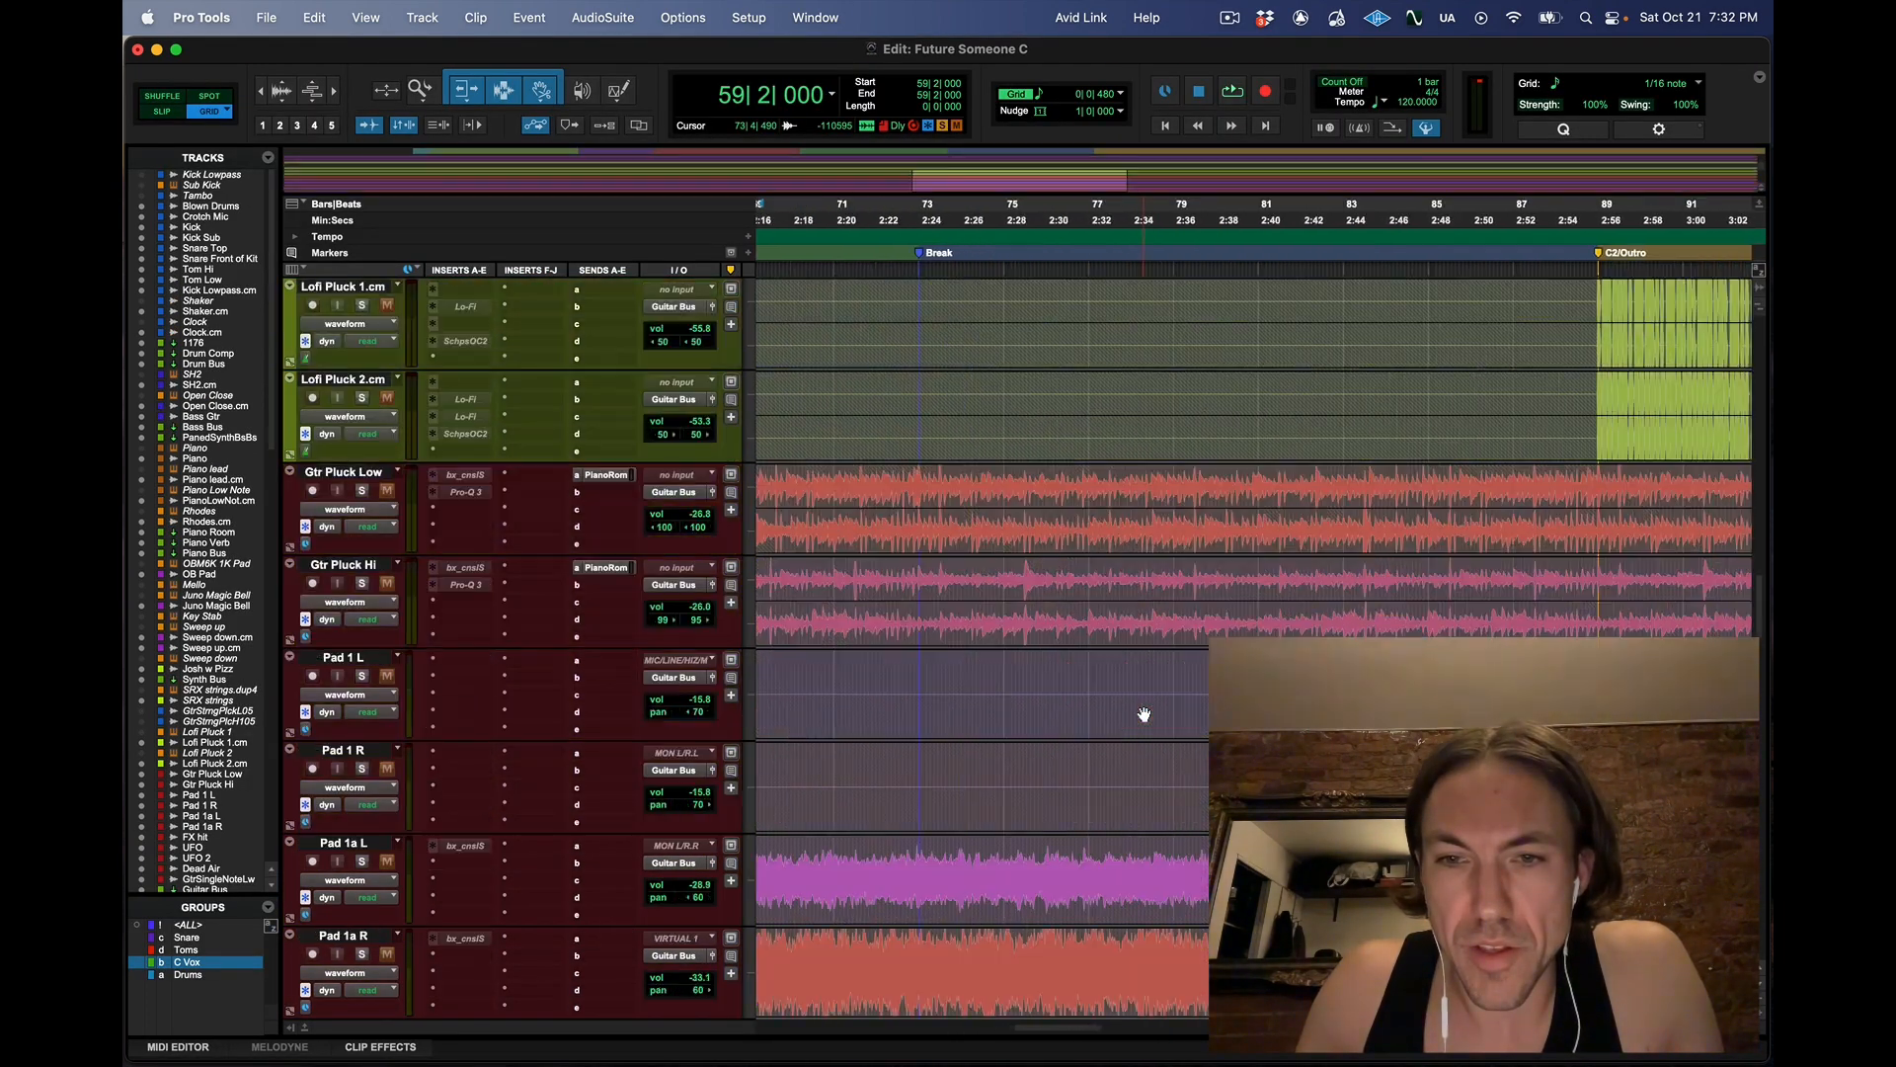
{"action": "scroll", "coordinate": [1144, 714], "scroll_direction": "right", "scroll_amount": 4}
{"action": "scroll", "coordinate": [1144, 714], "scroll_direction": "down", "scroll_amount": 4}
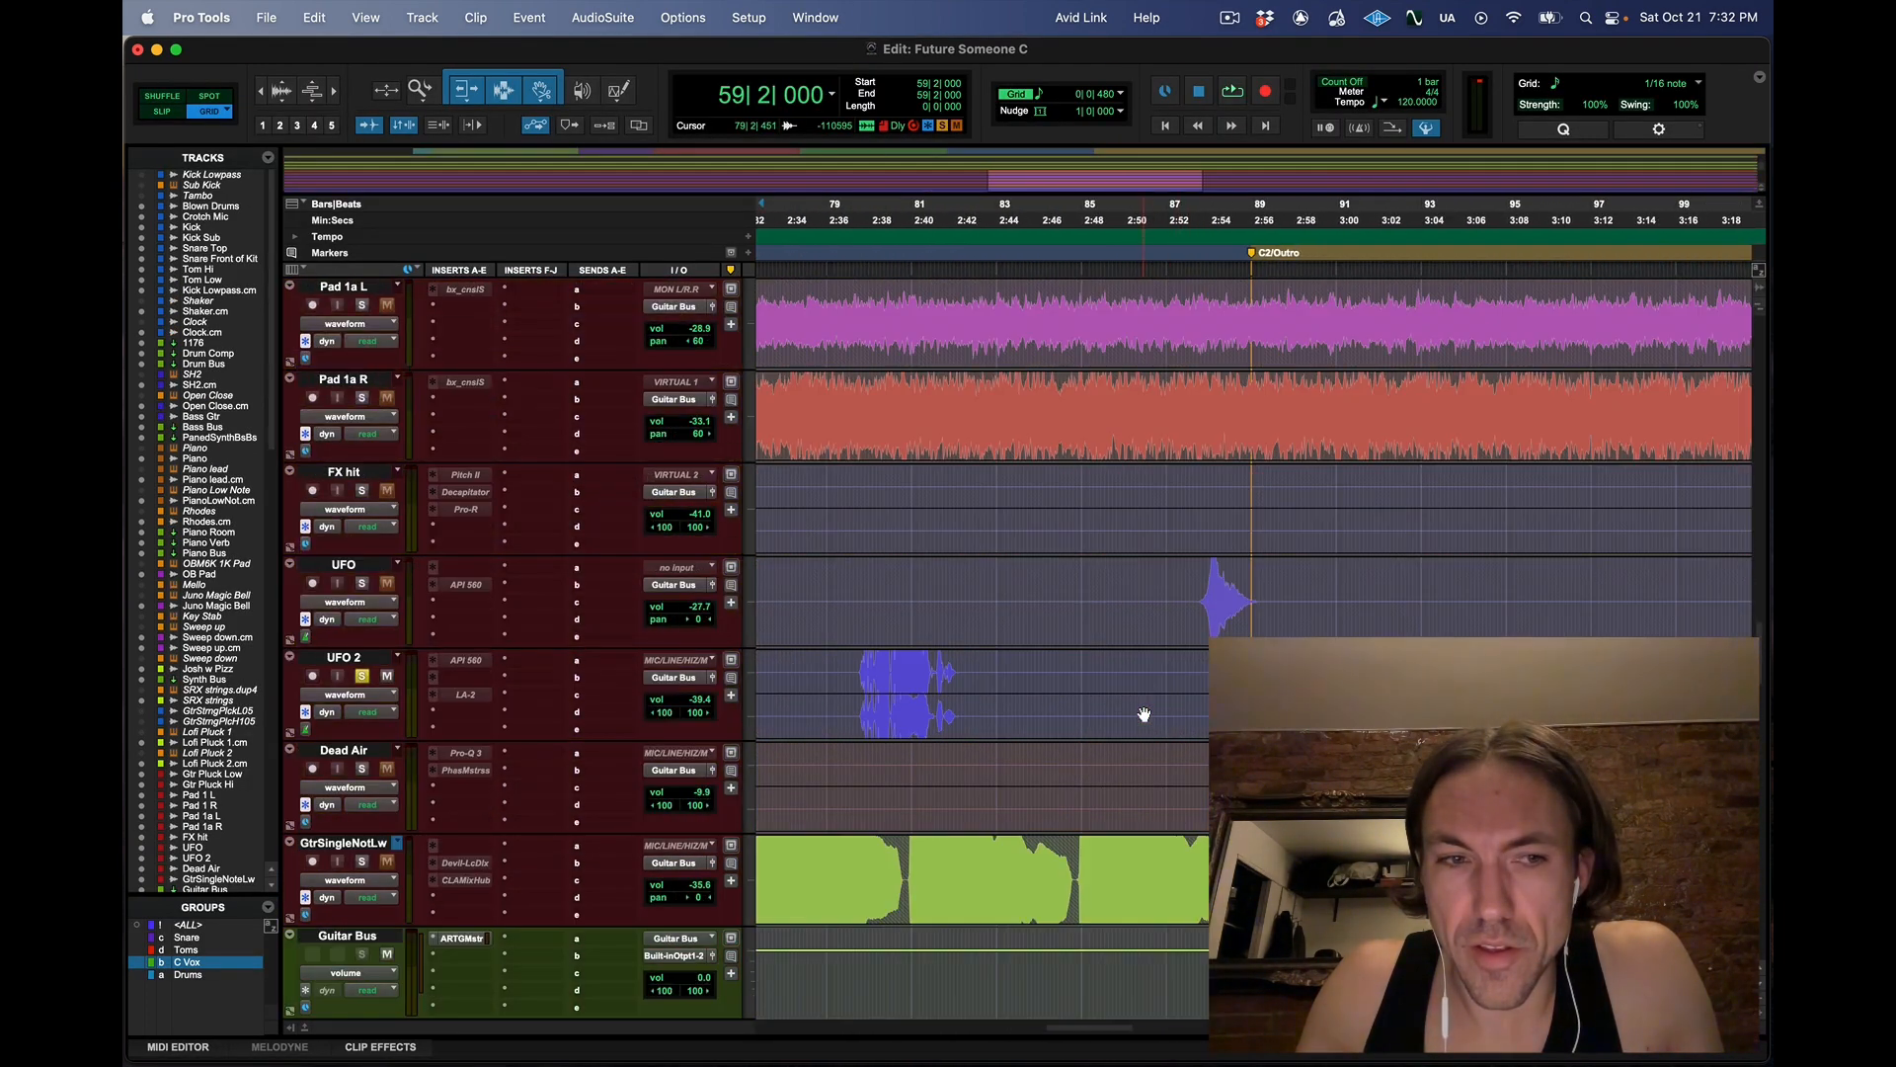
{"action": "left_click", "coordinate": [853, 674]}
{"action": "key", "text": "space"}
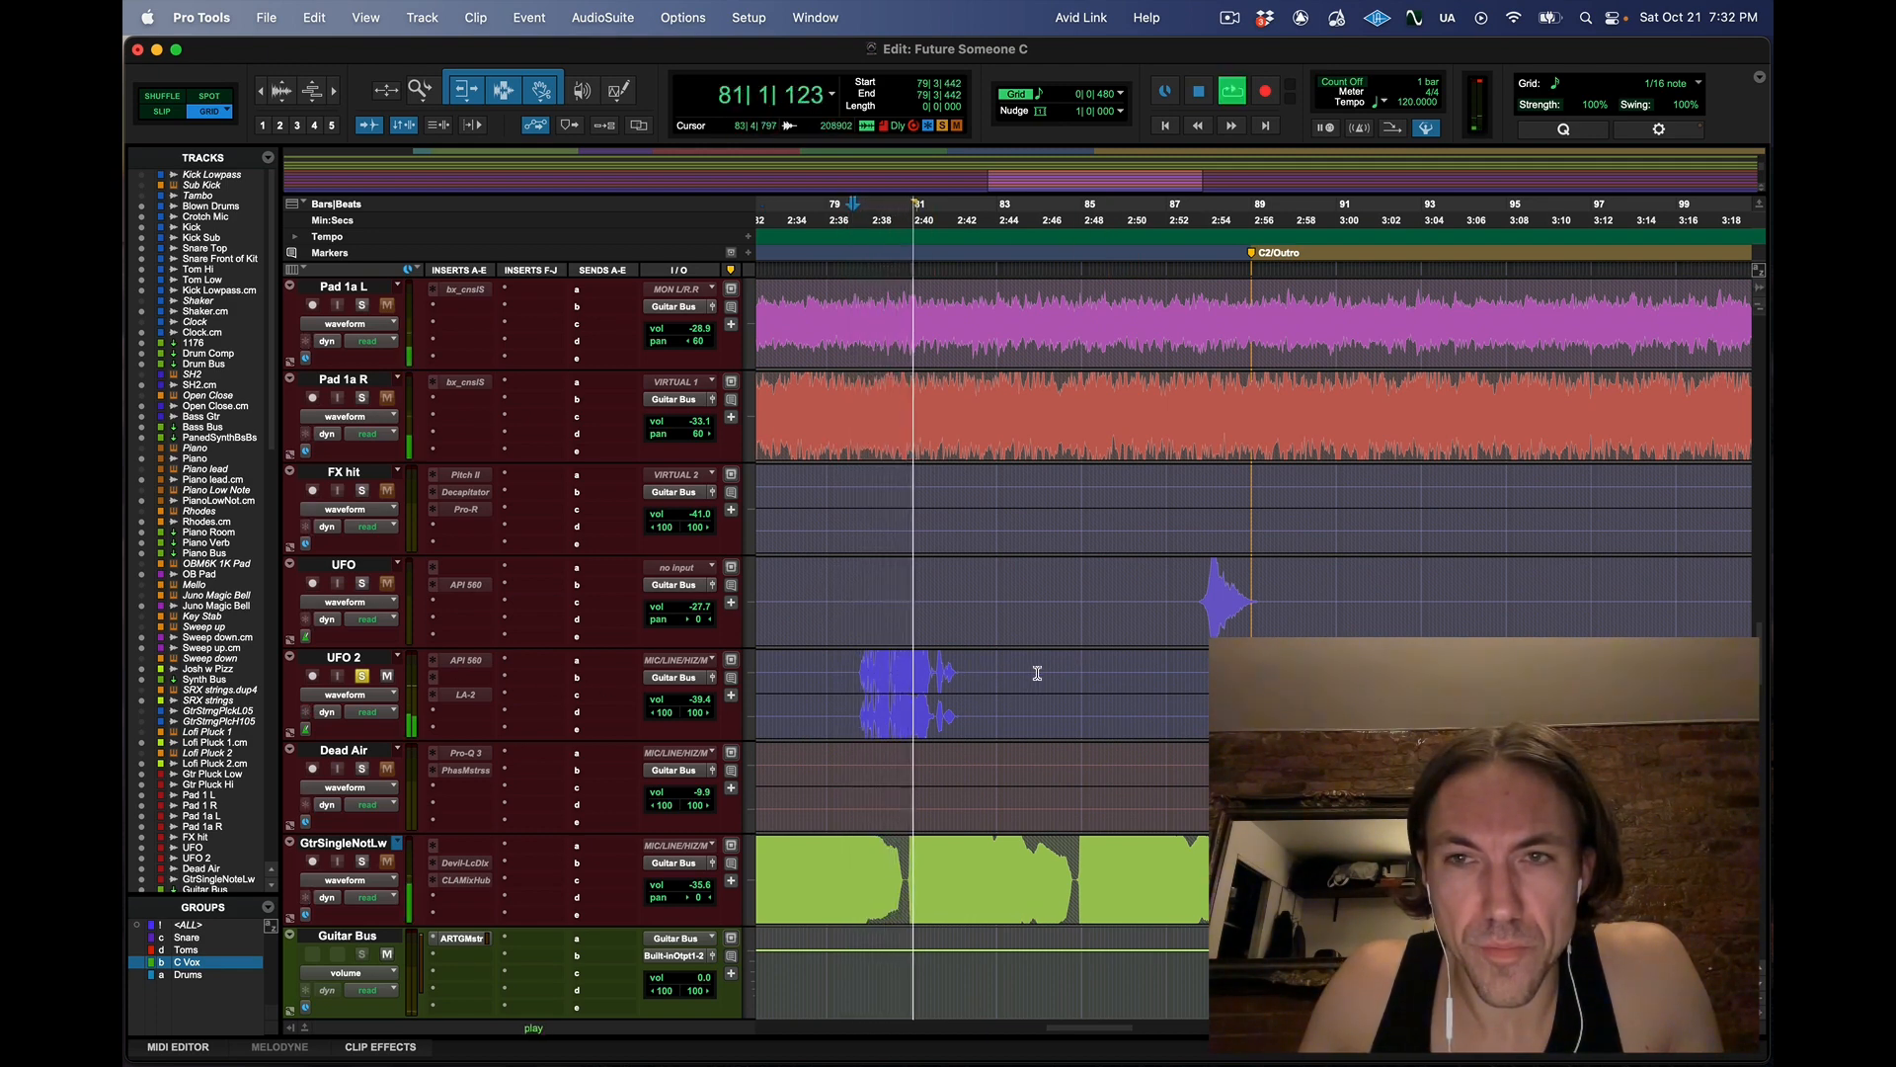
Play the soloed UFO 2 track from the start of its long clip before the Break, at 68|4|682, then stop
{"action": "scroll", "coordinate": [1037, 673], "scroll_direction": "left", "scroll_amount": 5}
{"action": "key", "text": "space"}
{"action": "scroll", "coordinate": [990, 678], "scroll_direction": "left", "scroll_amount": 3}
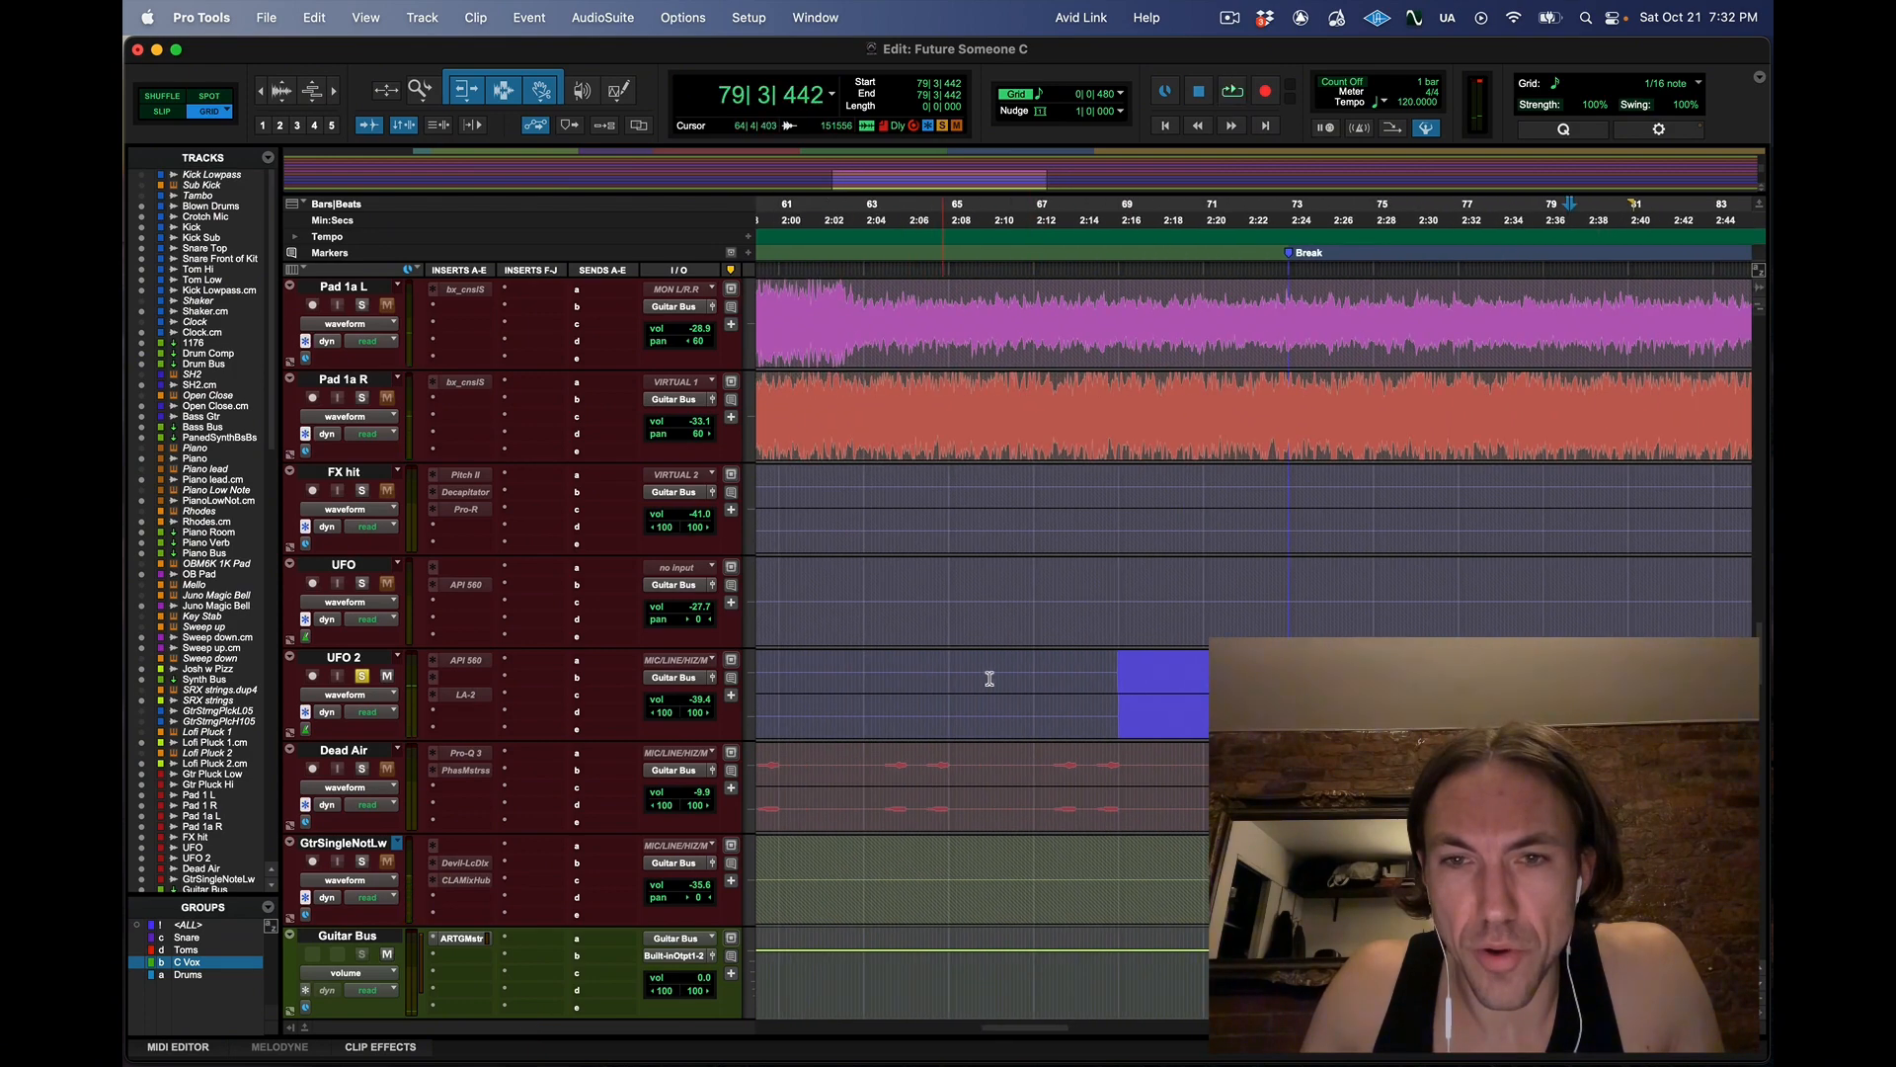
{"action": "left_click", "coordinate": [1115, 661]}
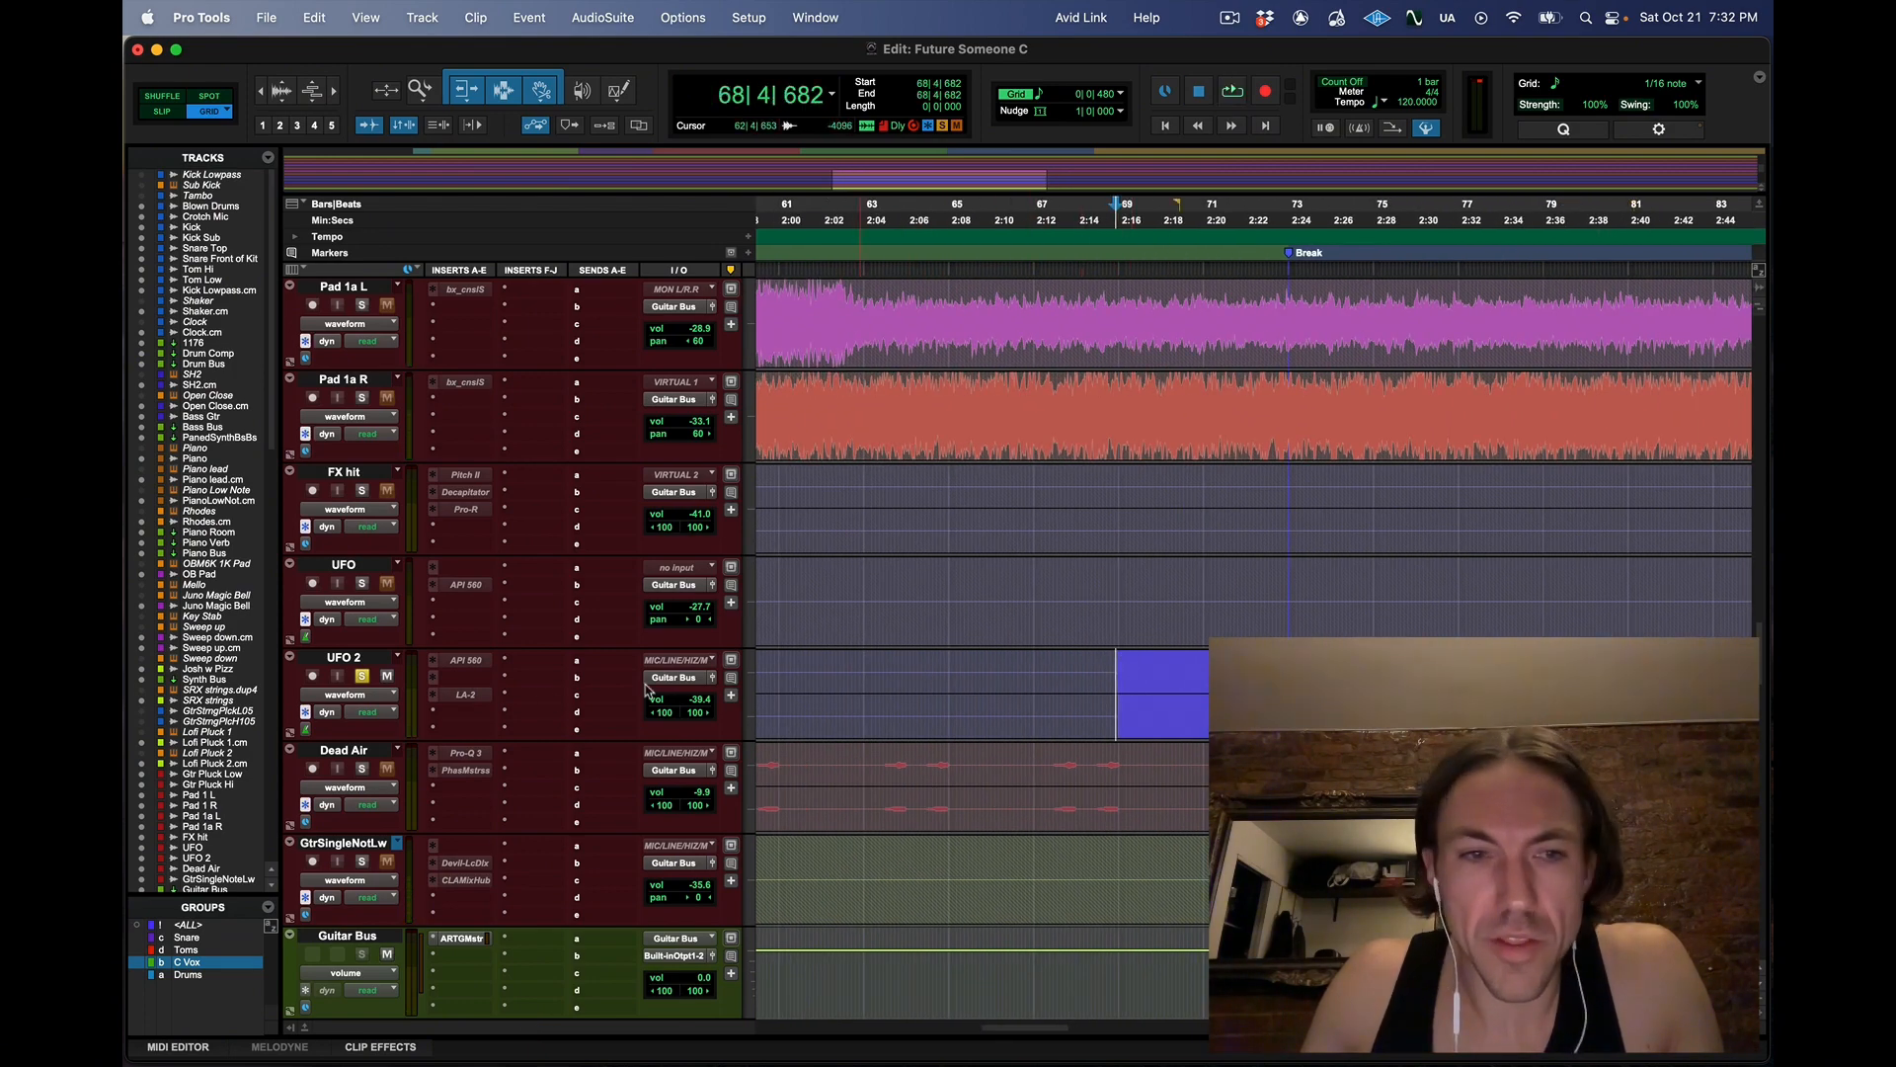
{"action": "scroll", "coordinate": [886, 685], "scroll_direction": "up", "scroll_amount": 6}
{"action": "scroll", "coordinate": [886, 684], "scroll_direction": "down", "scroll_amount": 8}
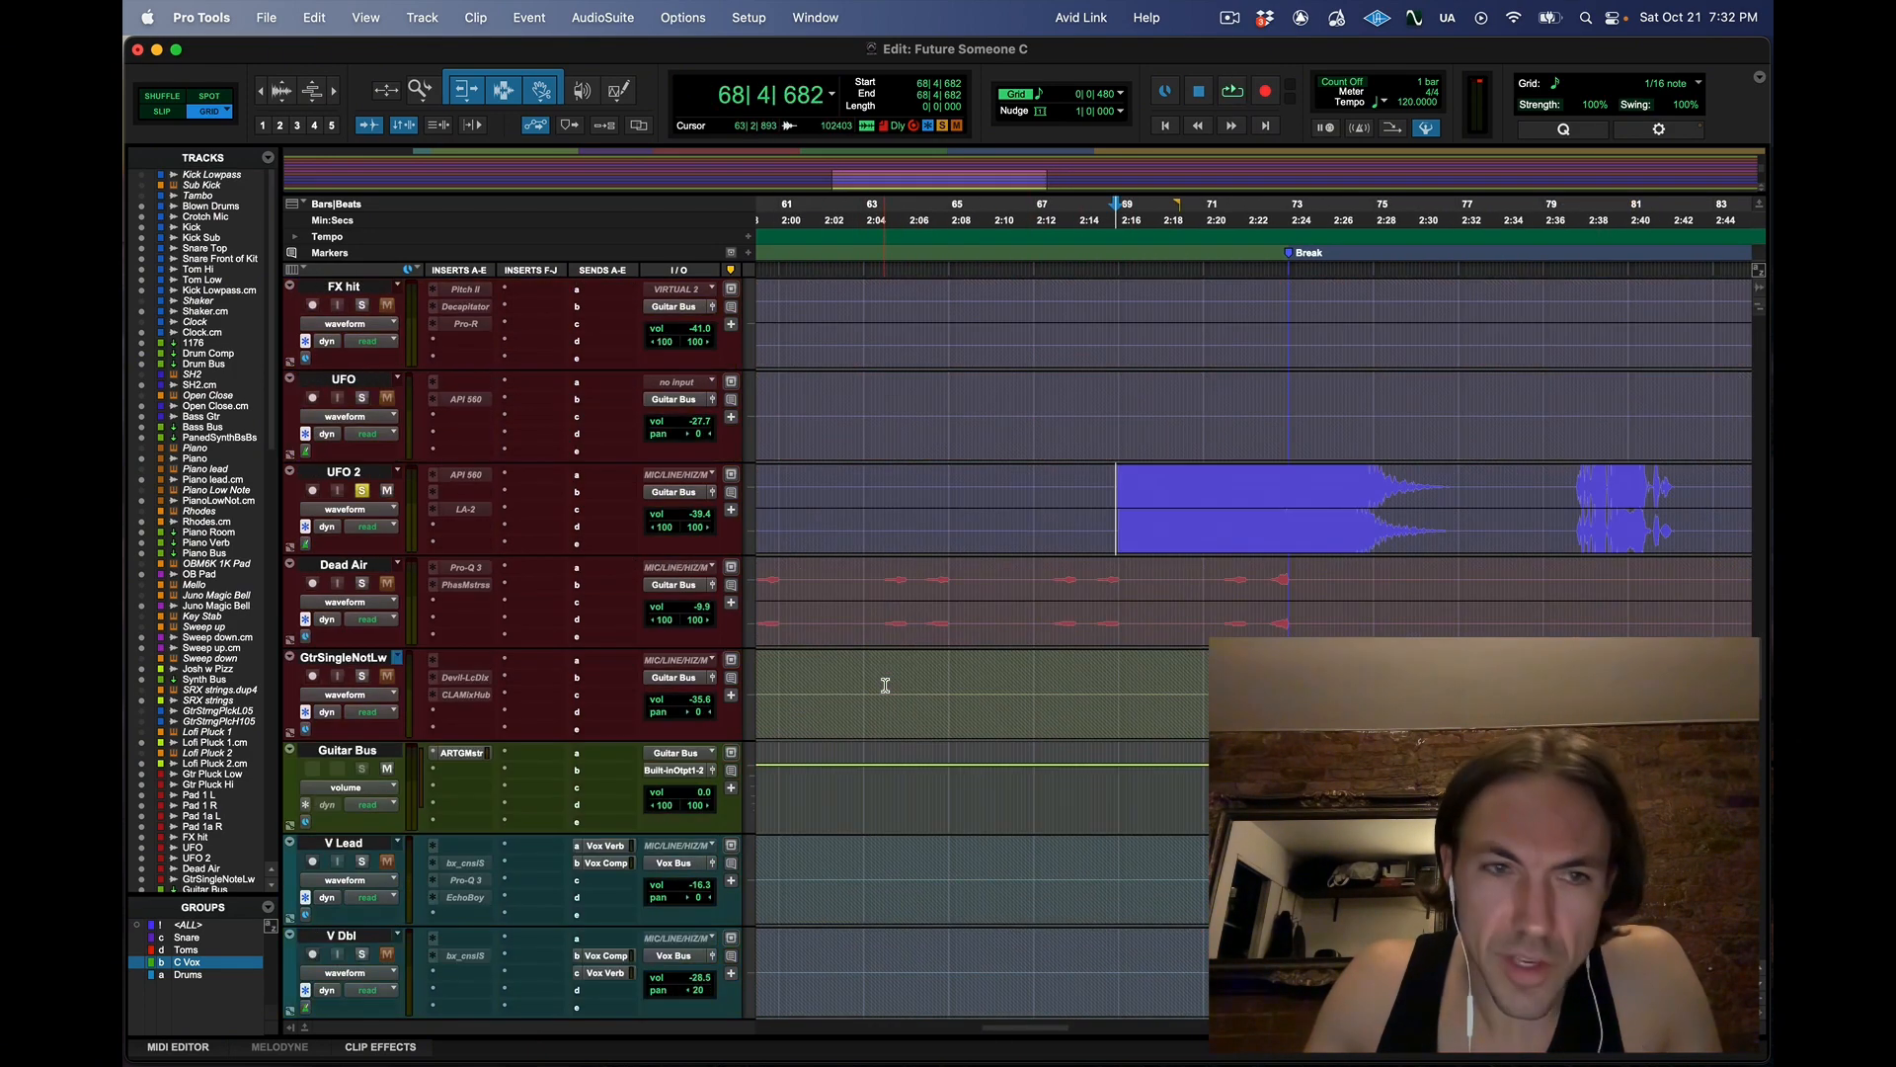
{"action": "key", "text": "space"}
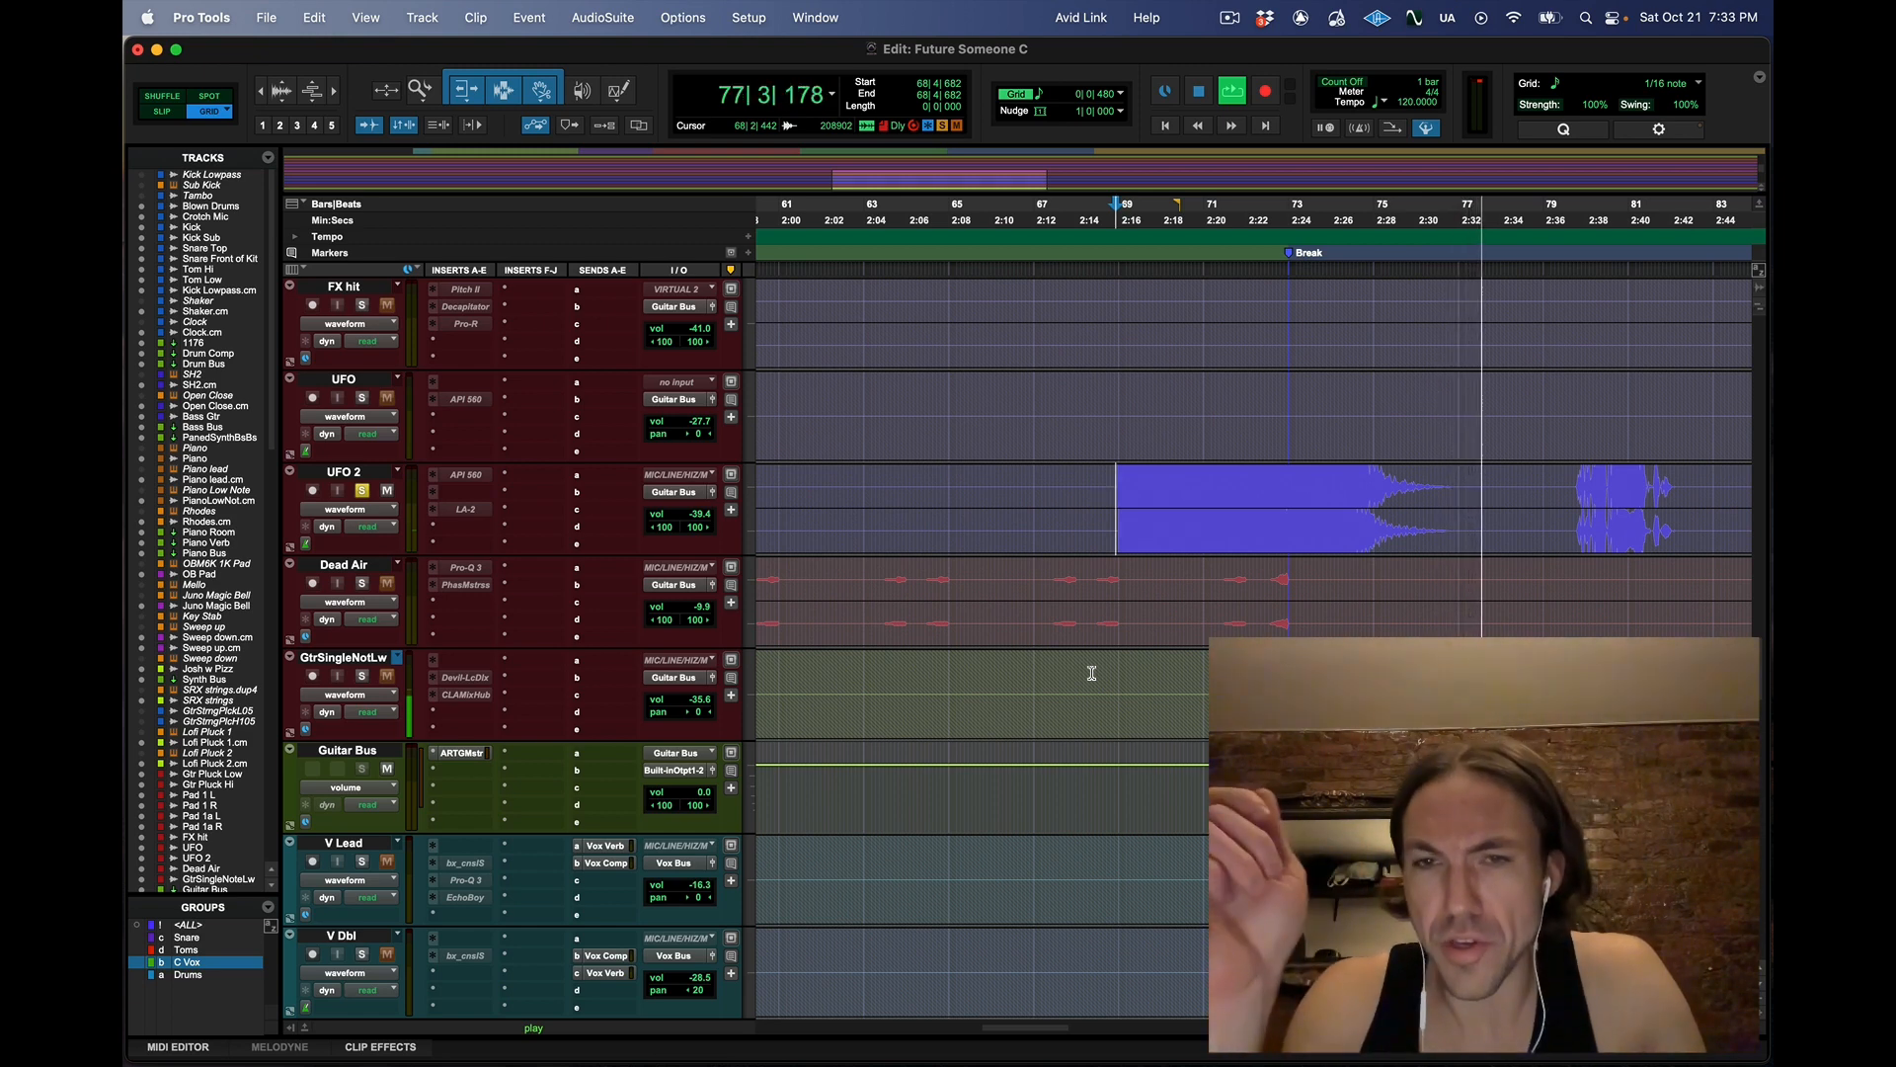
{"action": "key", "text": "space"}
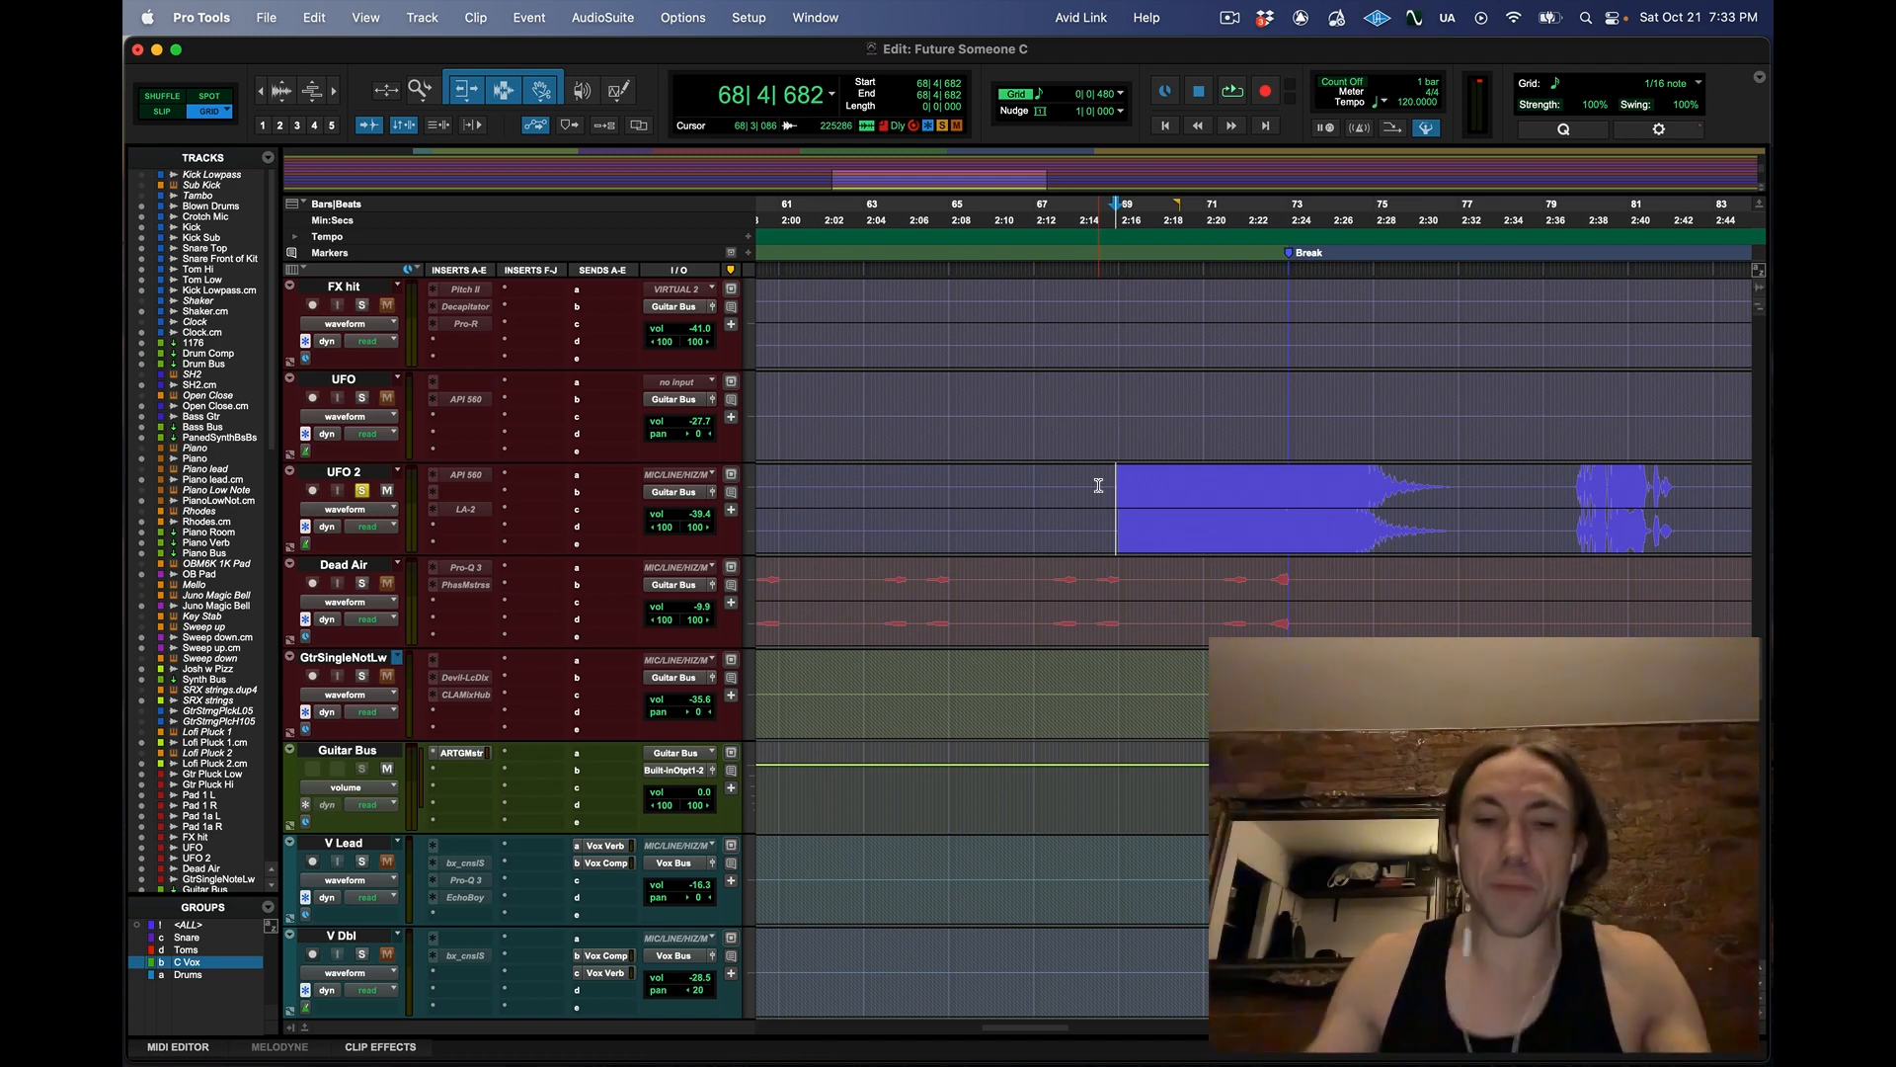
Clear the UFO 2 solo and play the full mix from 68|4|682 into the Break, then stop
{"action": "key", "text": "space"}
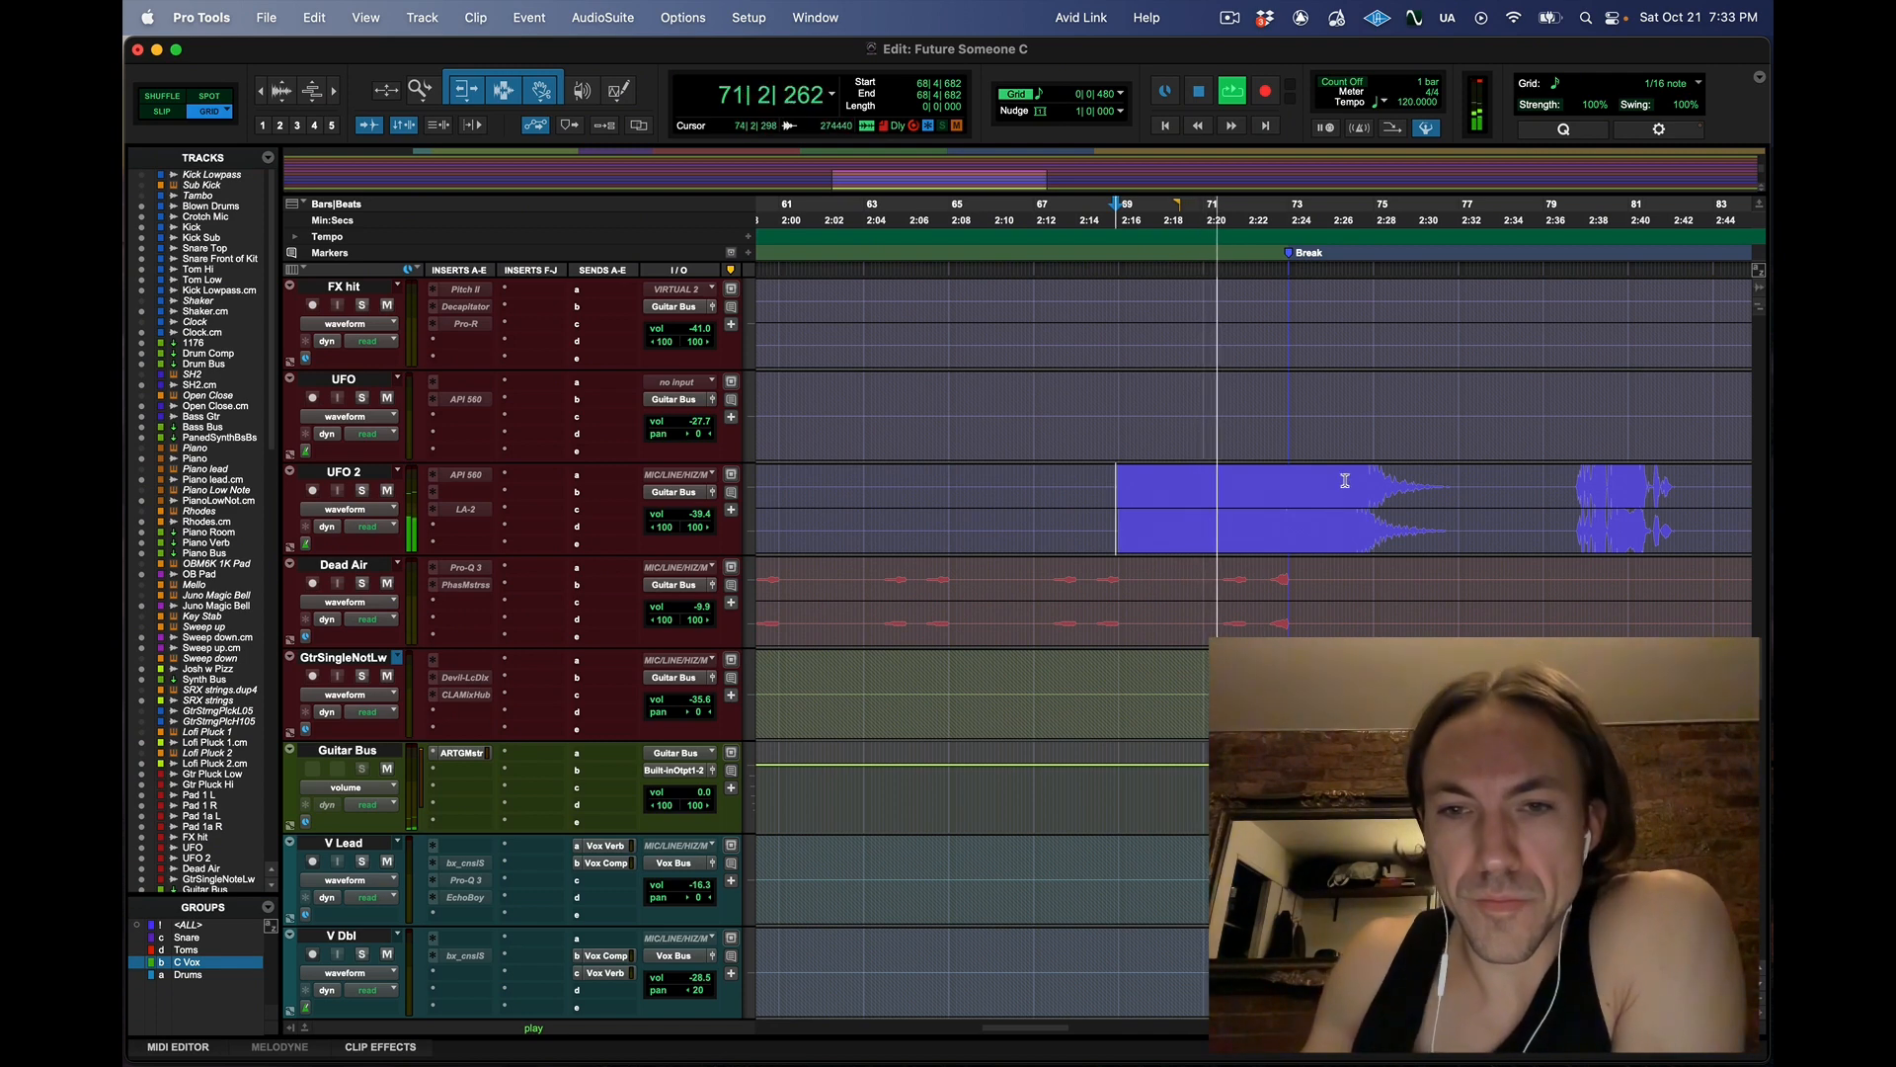
{"action": "scroll", "coordinate": [1364, 526], "scroll_direction": "down", "scroll_amount": 1}
{"action": "scroll", "coordinate": [1364, 525], "scroll_direction": "down", "scroll_amount": 1}
{"action": "scroll", "coordinate": [1364, 528], "scroll_direction": "right", "scroll_amount": 5}
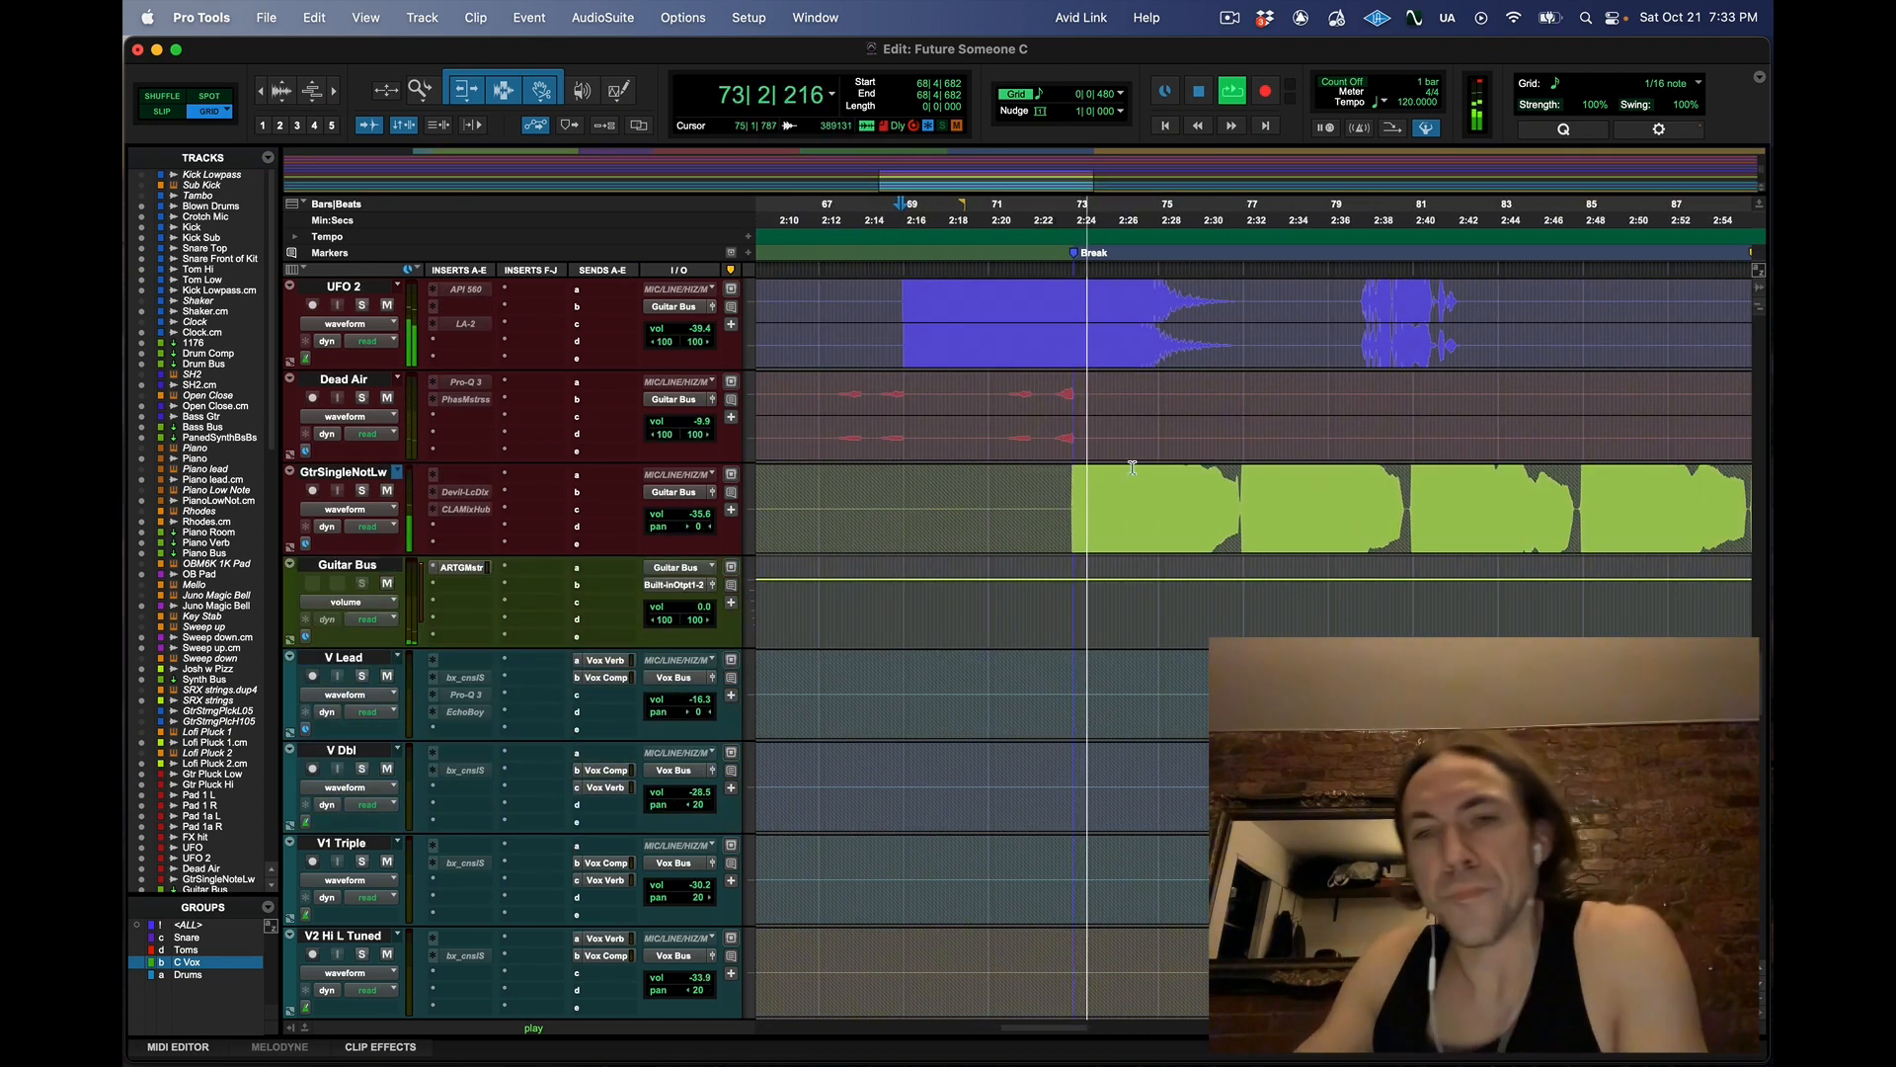
{"action": "scroll", "coordinate": [1106, 464], "scroll_direction": "down", "scroll_amount": 12}
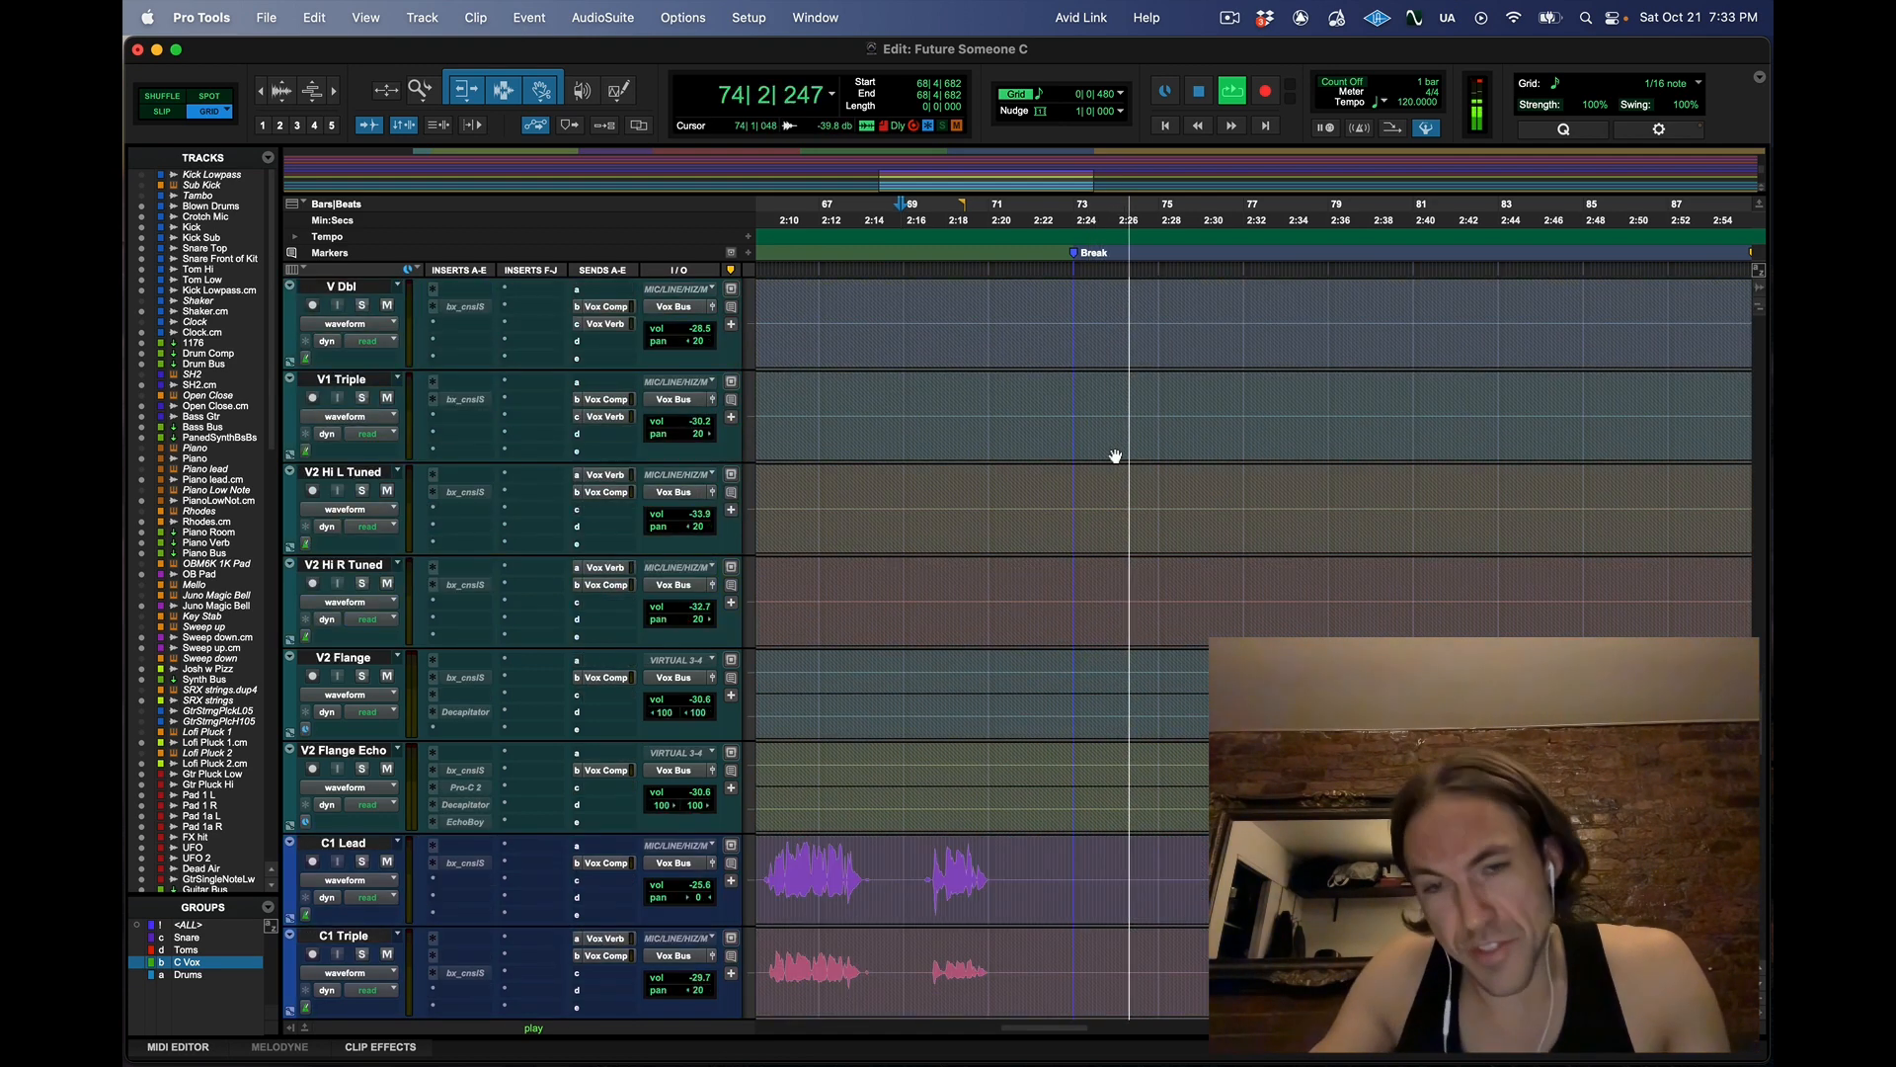
{"action": "key", "text": "space"}
Solo the GtrSingleNotLw track and play it from 72|4|010, just ahead of the Break marker, then stop
{"action": "scroll", "coordinate": [1114, 457], "scroll_direction": "up", "scroll_amount": 13}
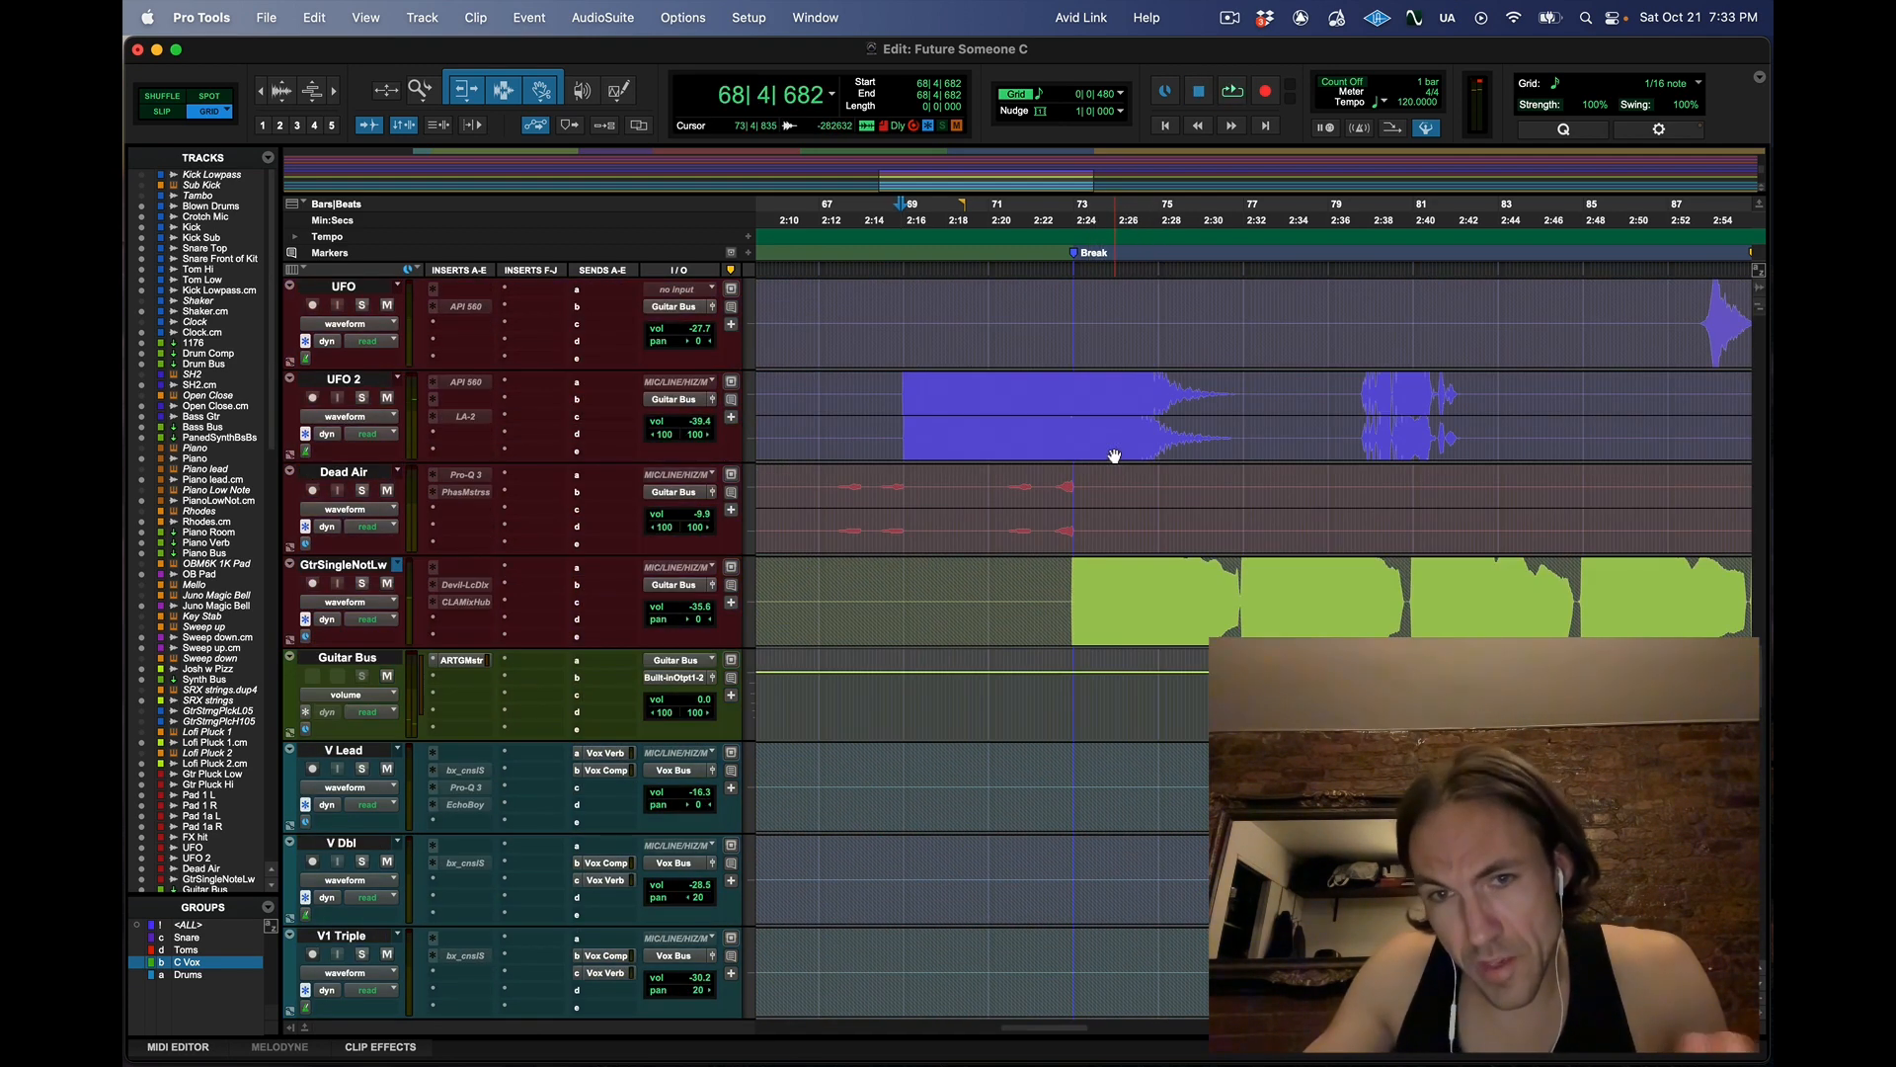
{"action": "left_click", "coordinate": [361, 583]}
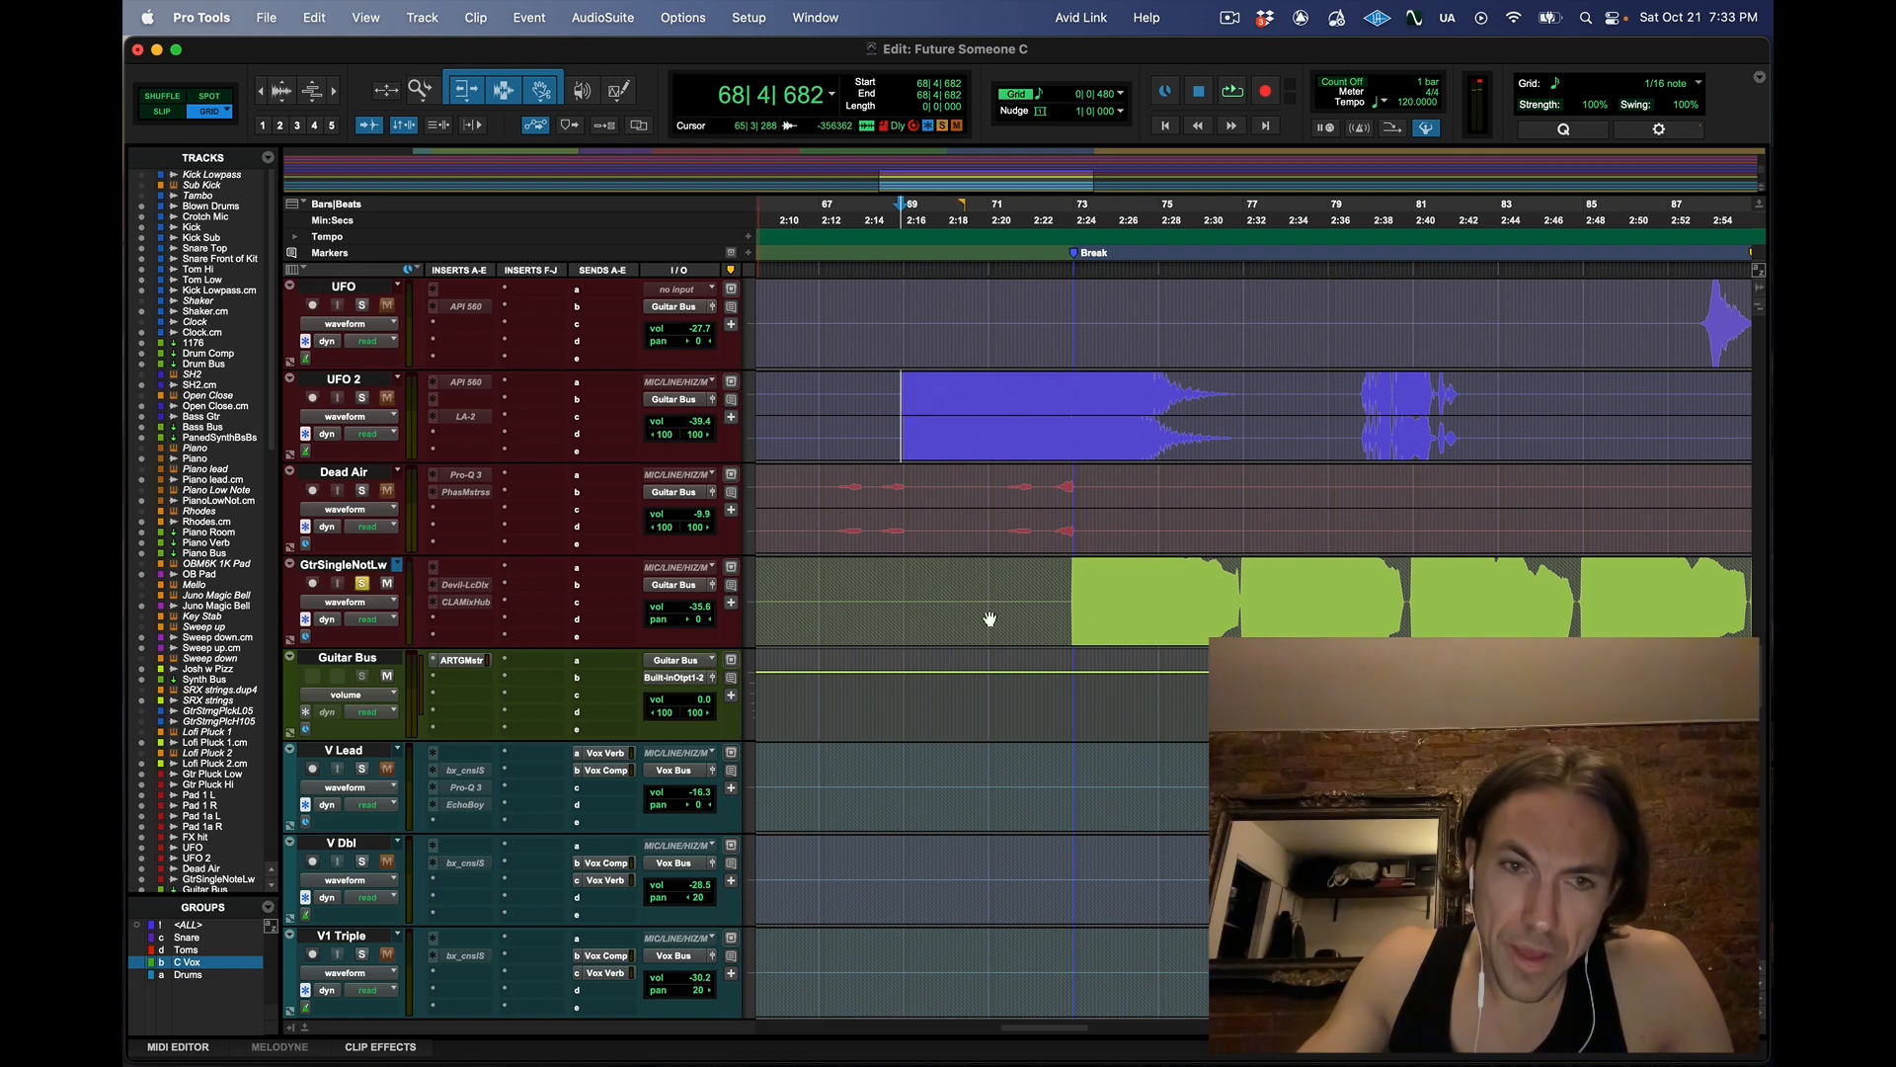
{"action": "left_click", "coordinate": [1068, 570]}
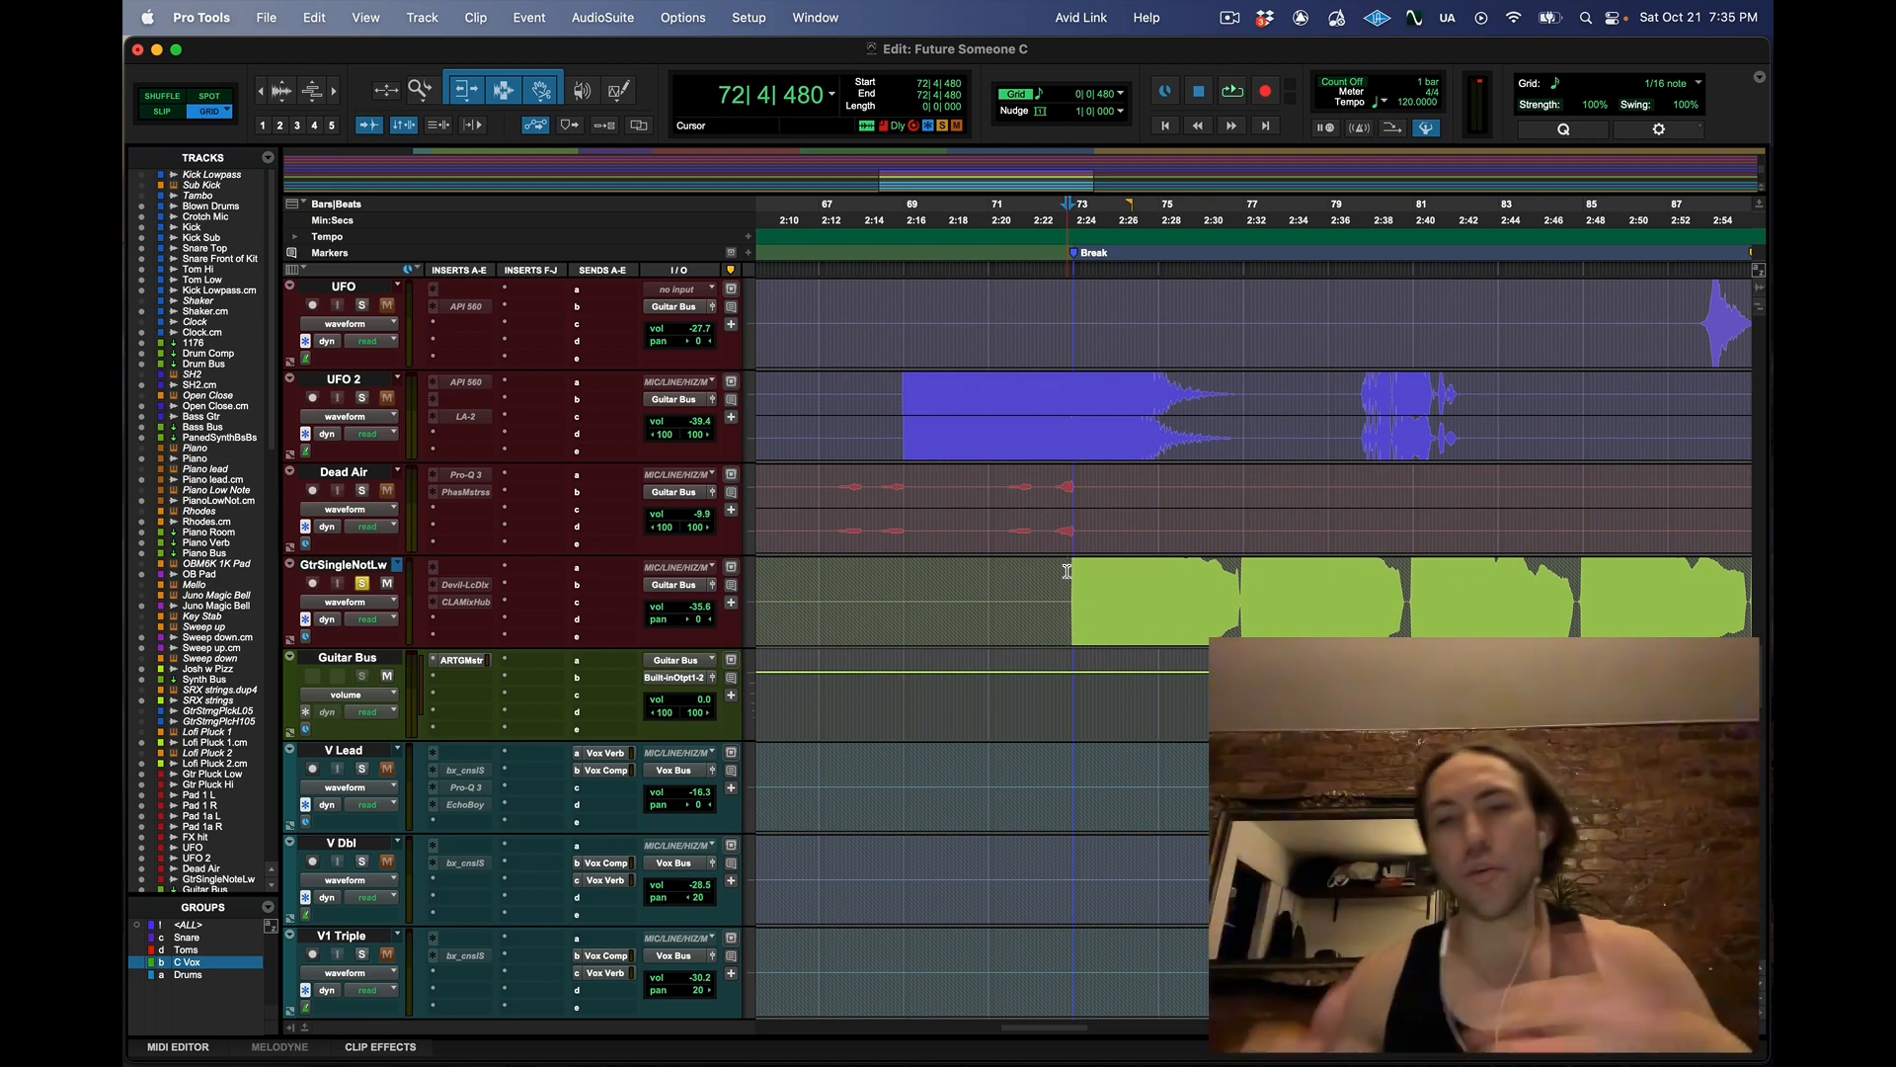
{"action": "scroll", "coordinate": [1067, 571], "scroll_direction": "right", "scroll_amount": 10}
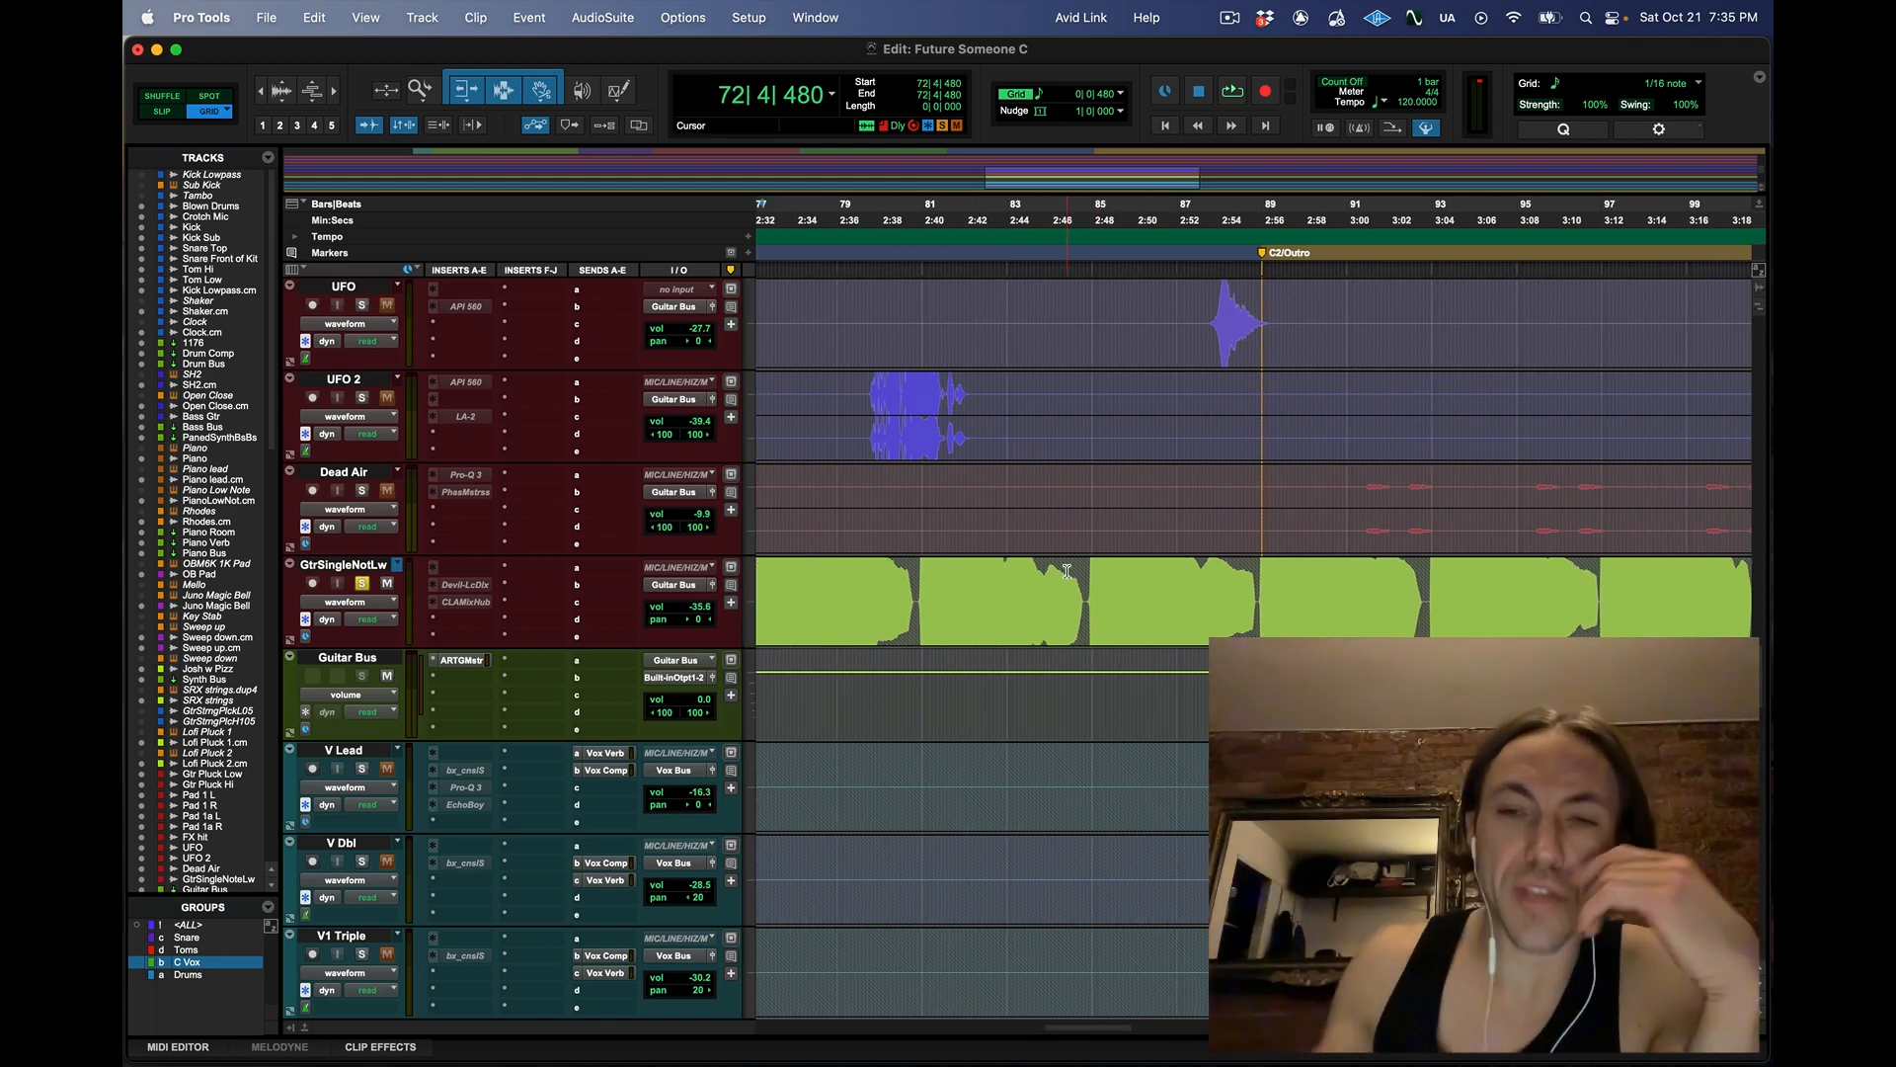
{"action": "scroll", "coordinate": [1077, 585], "scroll_direction": "left", "scroll_amount": 5}
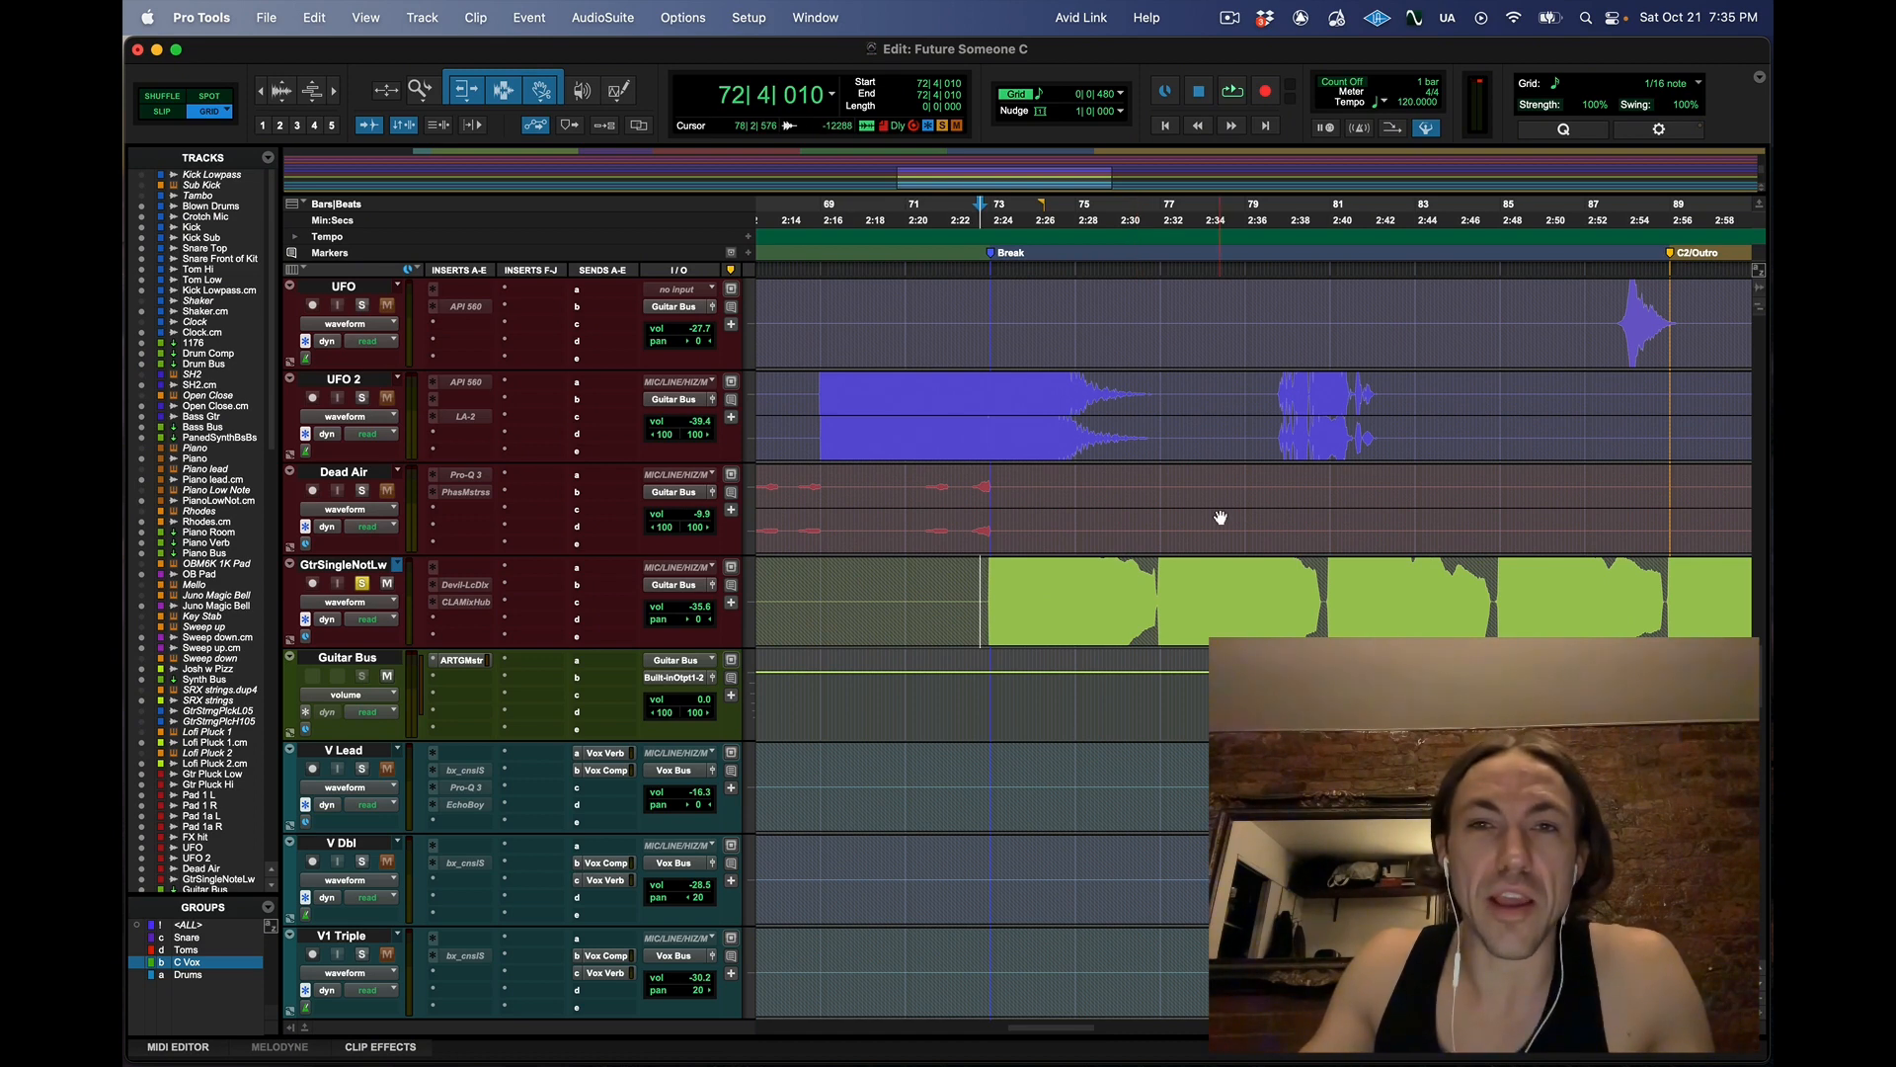
{"action": "key", "text": "space"}
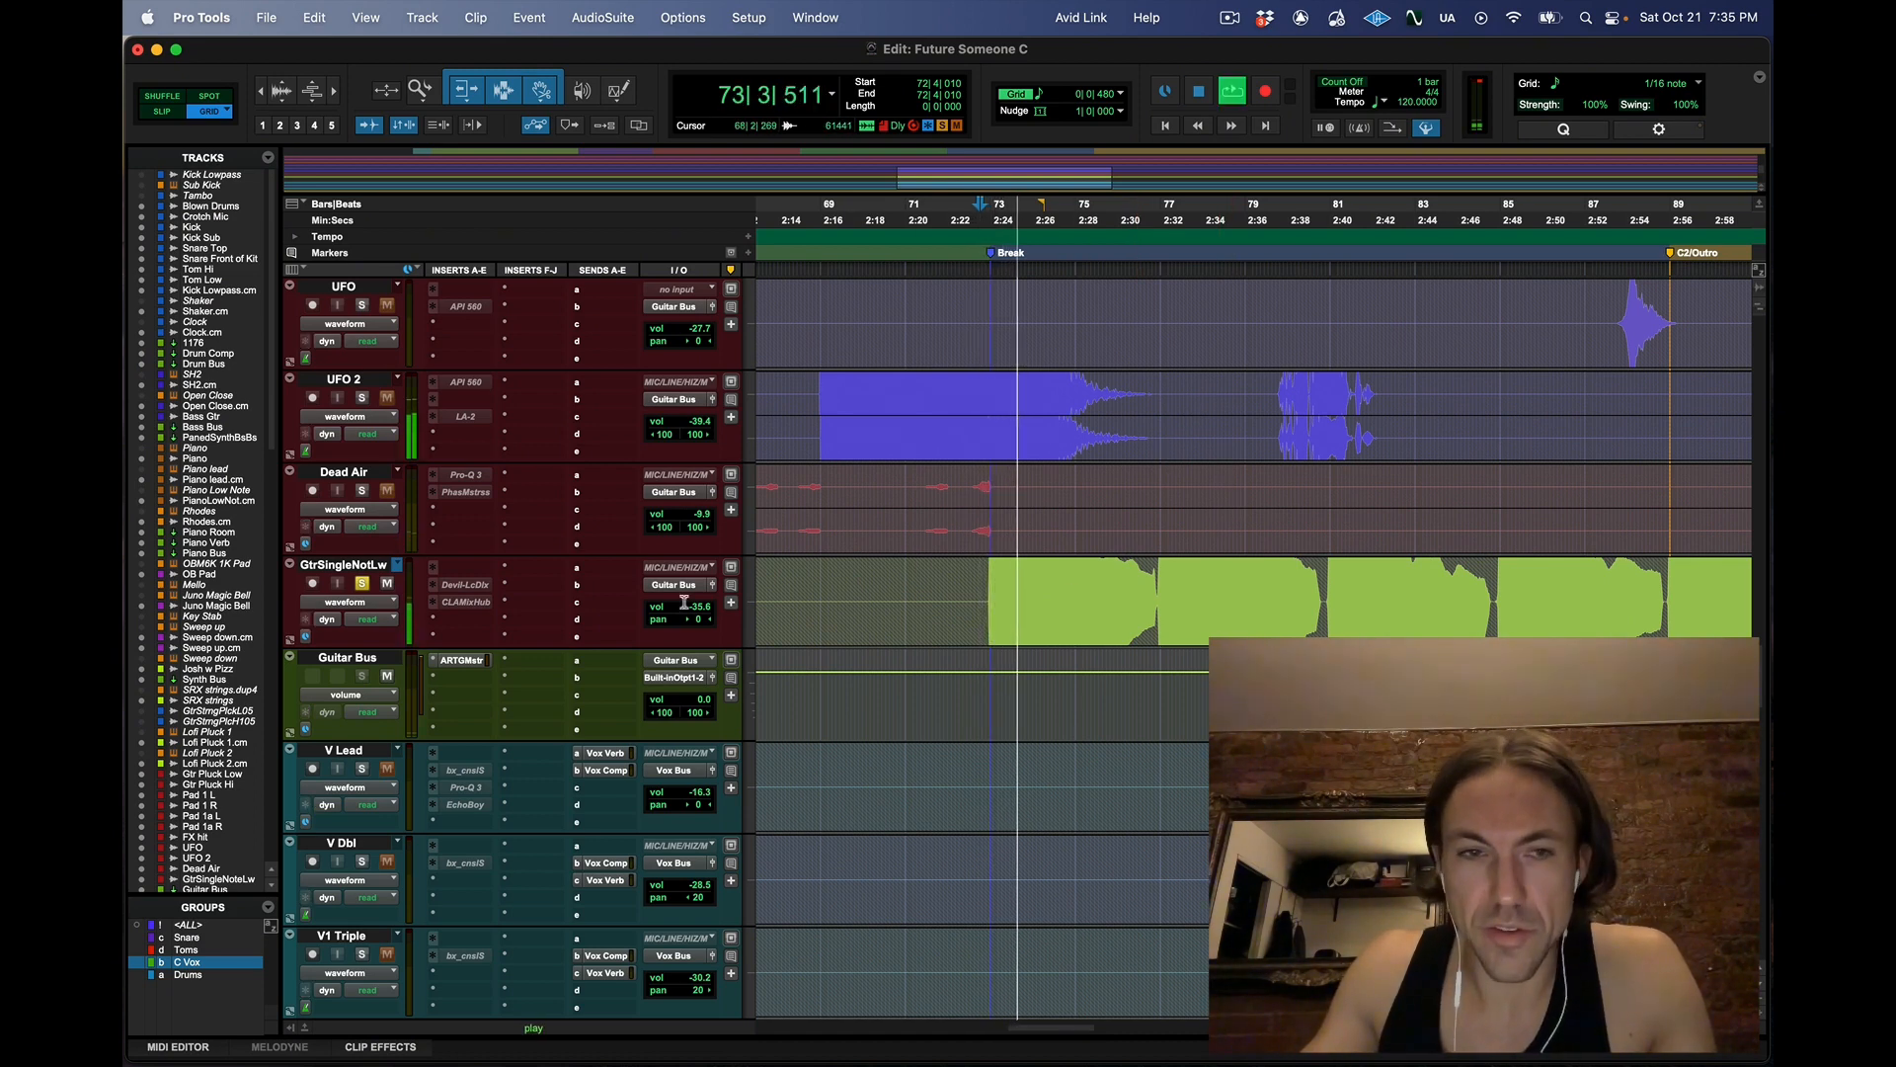
{"action": "key", "text": "space"}
Replace the GtrSingleNotLw solo with Josh w Pizz and play it from 70|4|480, ahead of the Break marker
{"action": "scroll", "coordinate": [1032, 669], "scroll_direction": "up", "scroll_amount": 7}
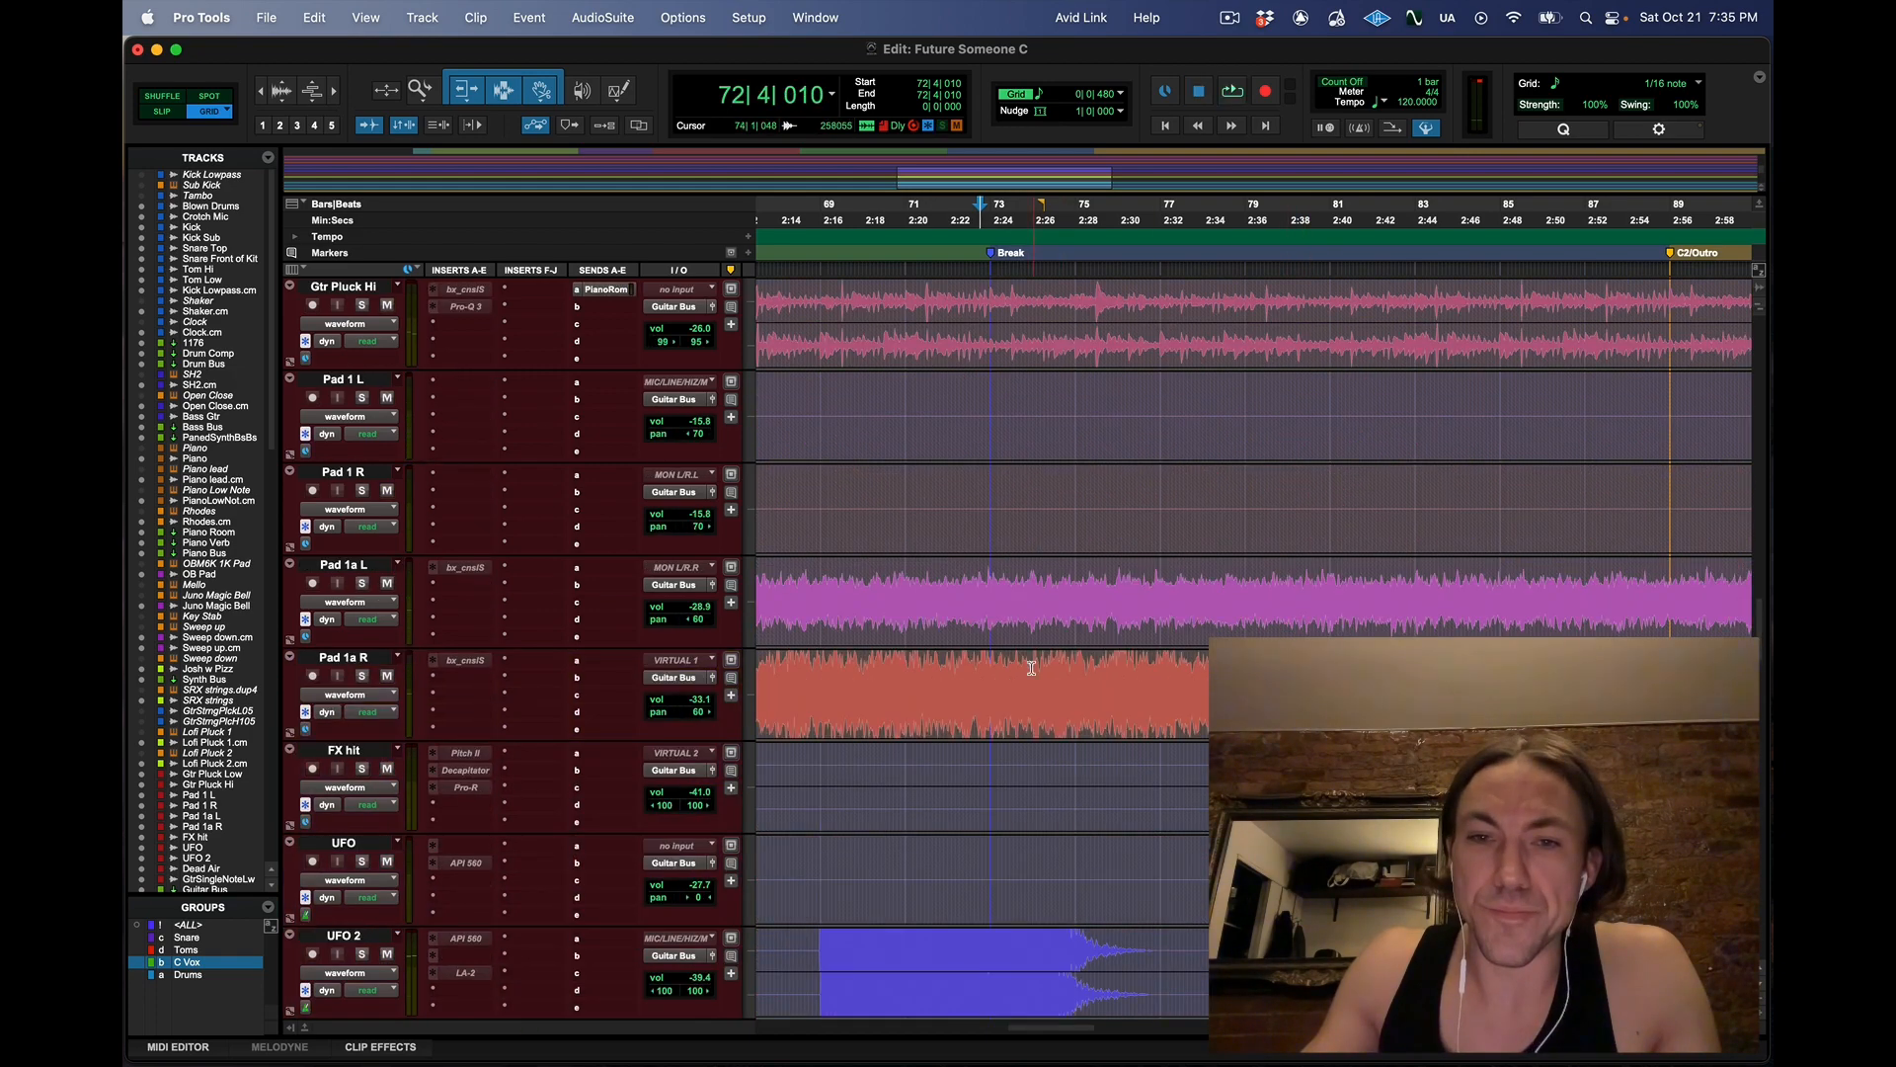
{"action": "scroll", "coordinate": [1032, 669], "scroll_direction": "down", "scroll_amount": 10}
{"action": "scroll", "coordinate": [991, 501], "scroll_direction": "up", "scroll_amount": 8}
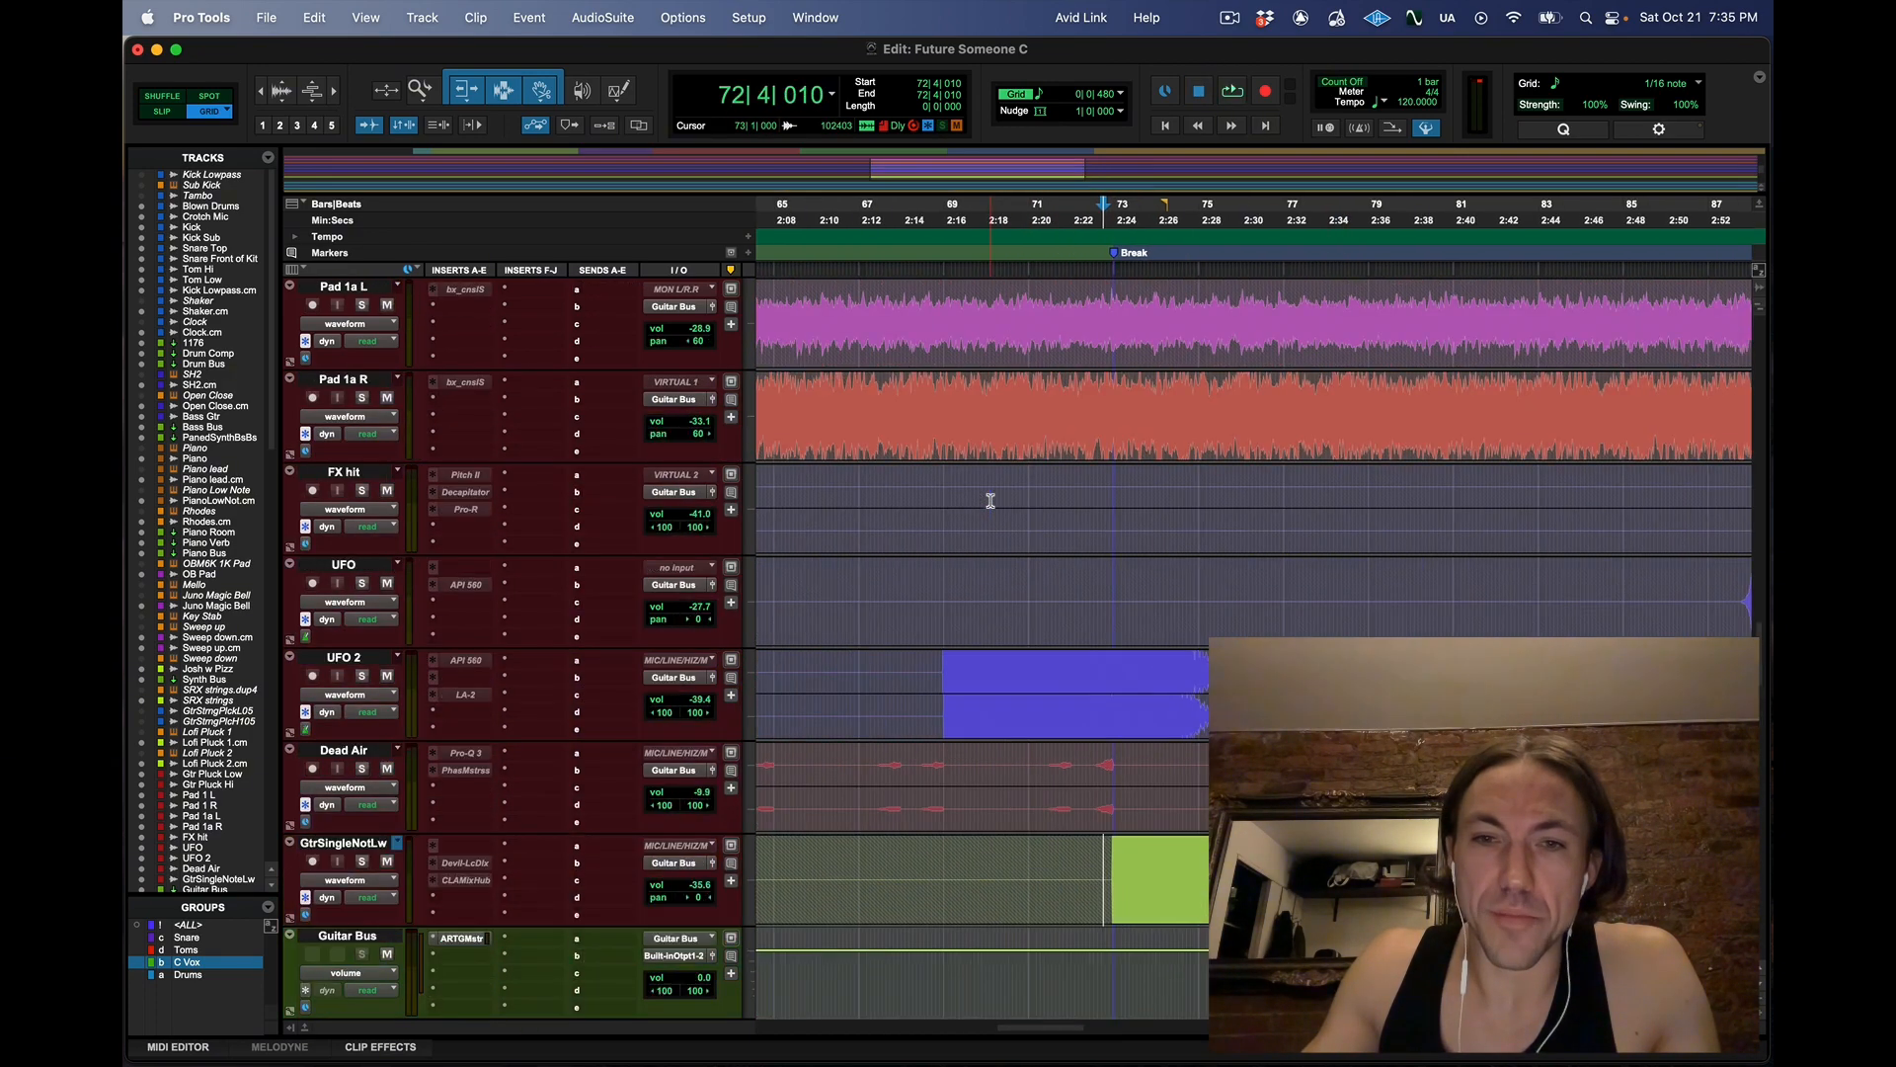
{"action": "scroll", "coordinate": [991, 501], "scroll_direction": "left", "scroll_amount": 5}
{"action": "scroll", "coordinate": [991, 501], "scroll_direction": "up", "scroll_amount": 9}
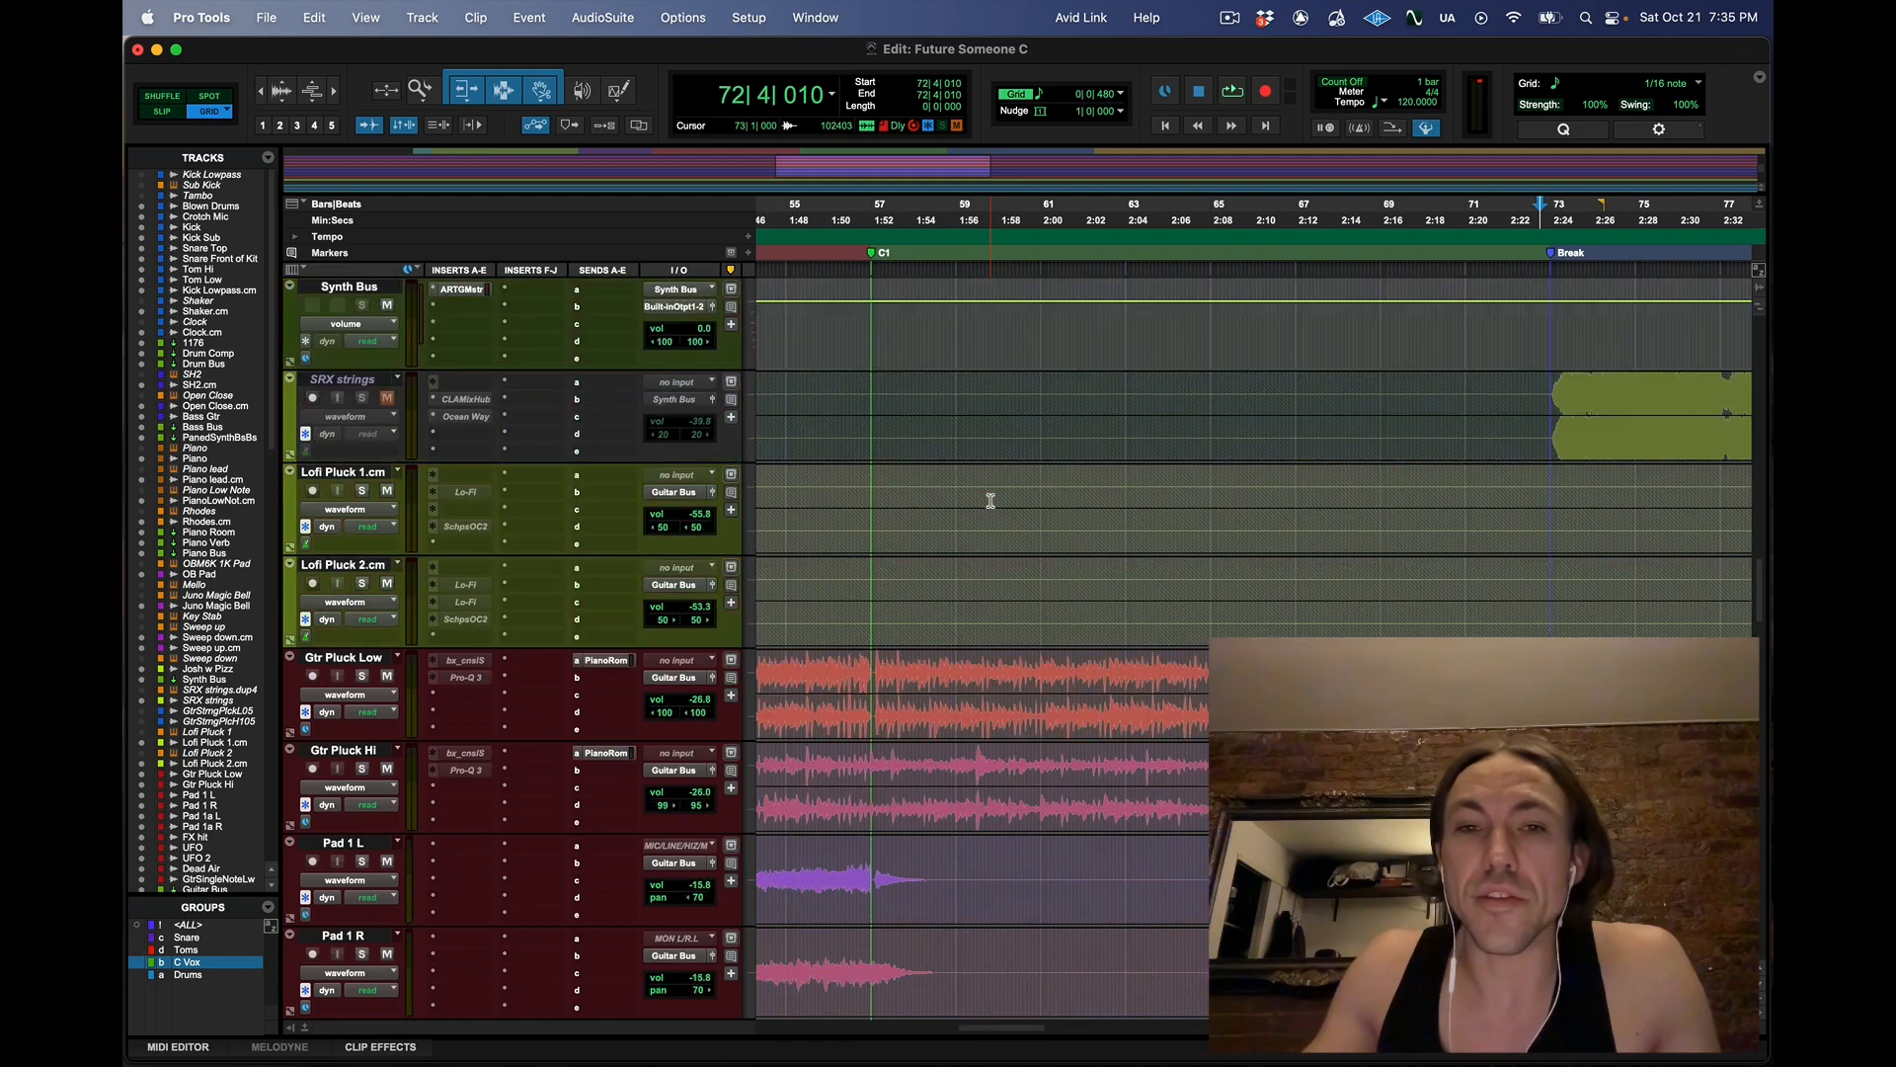
{"action": "scroll", "coordinate": [995, 500], "scroll_direction": "right", "scroll_amount": 2}
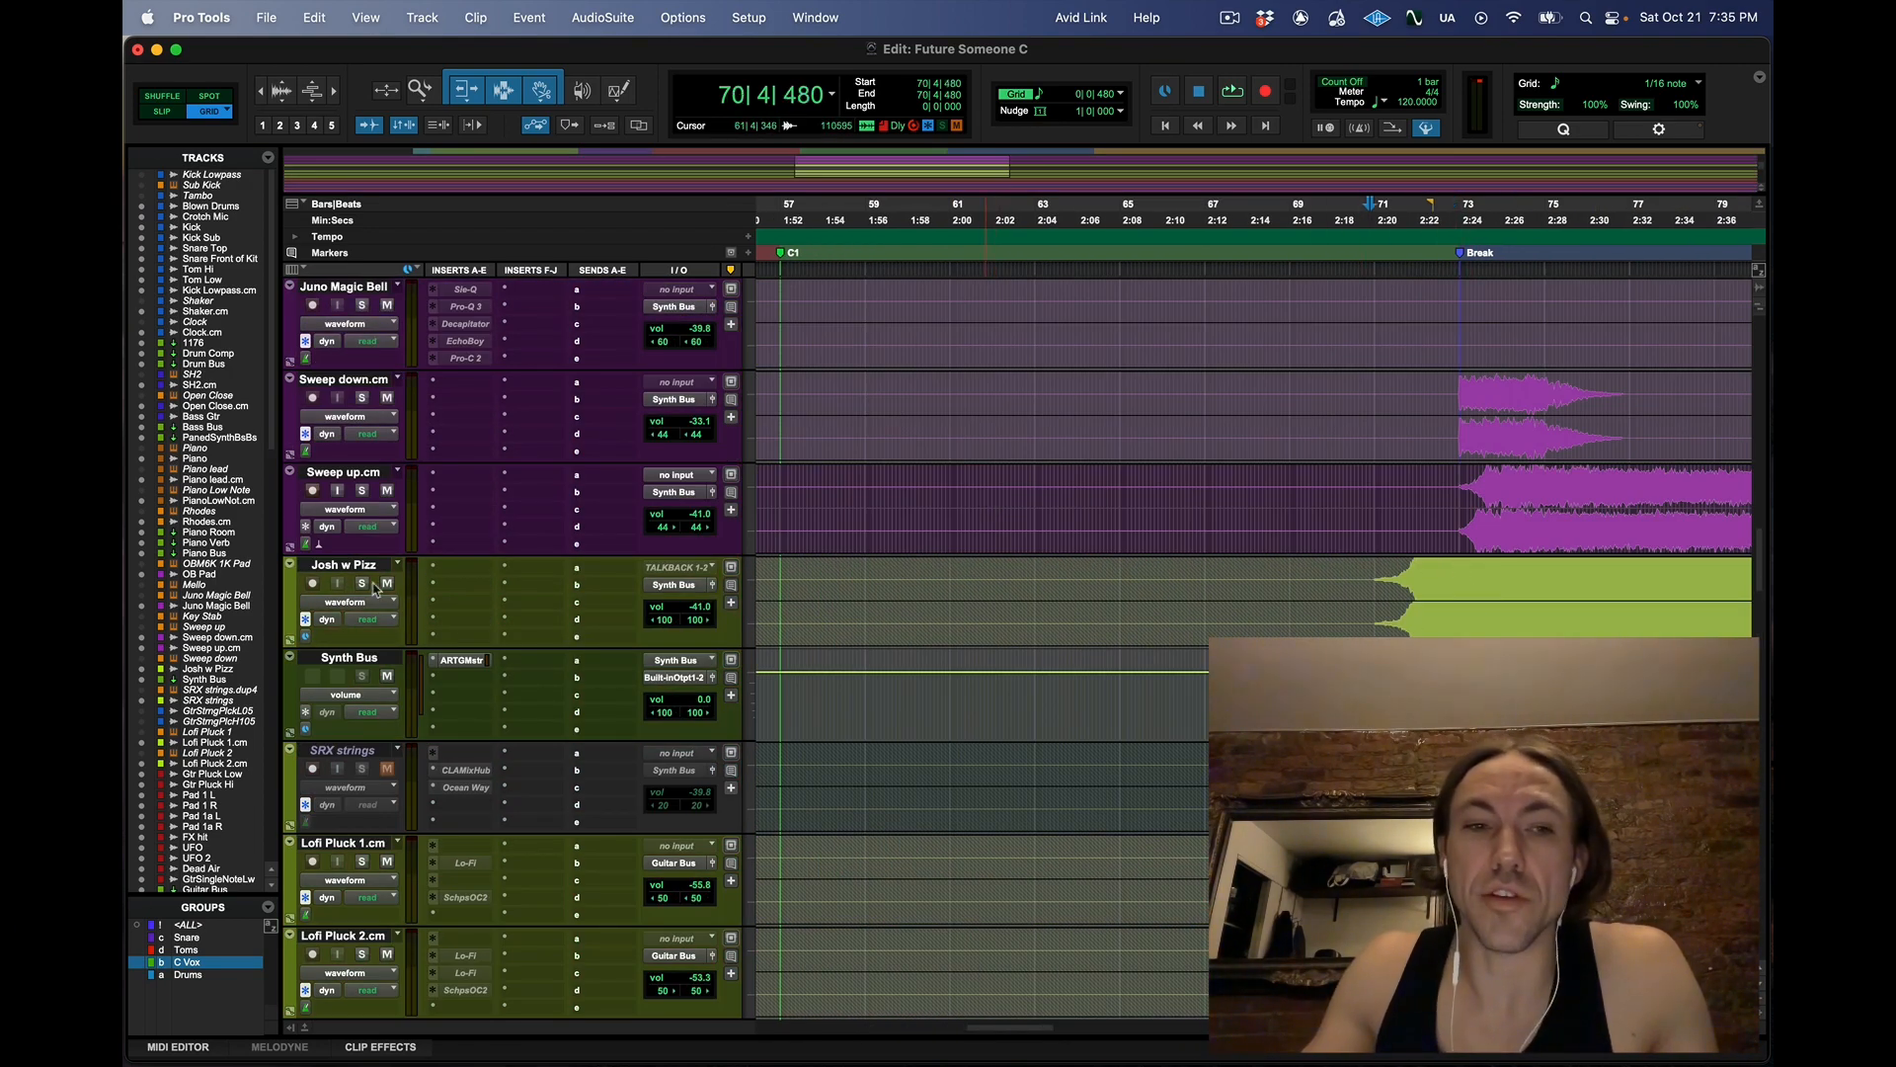
{"action": "scroll", "coordinate": [990, 501], "scroll_direction": "down", "scroll_amount": 14}
{"action": "key", "text": "space"}
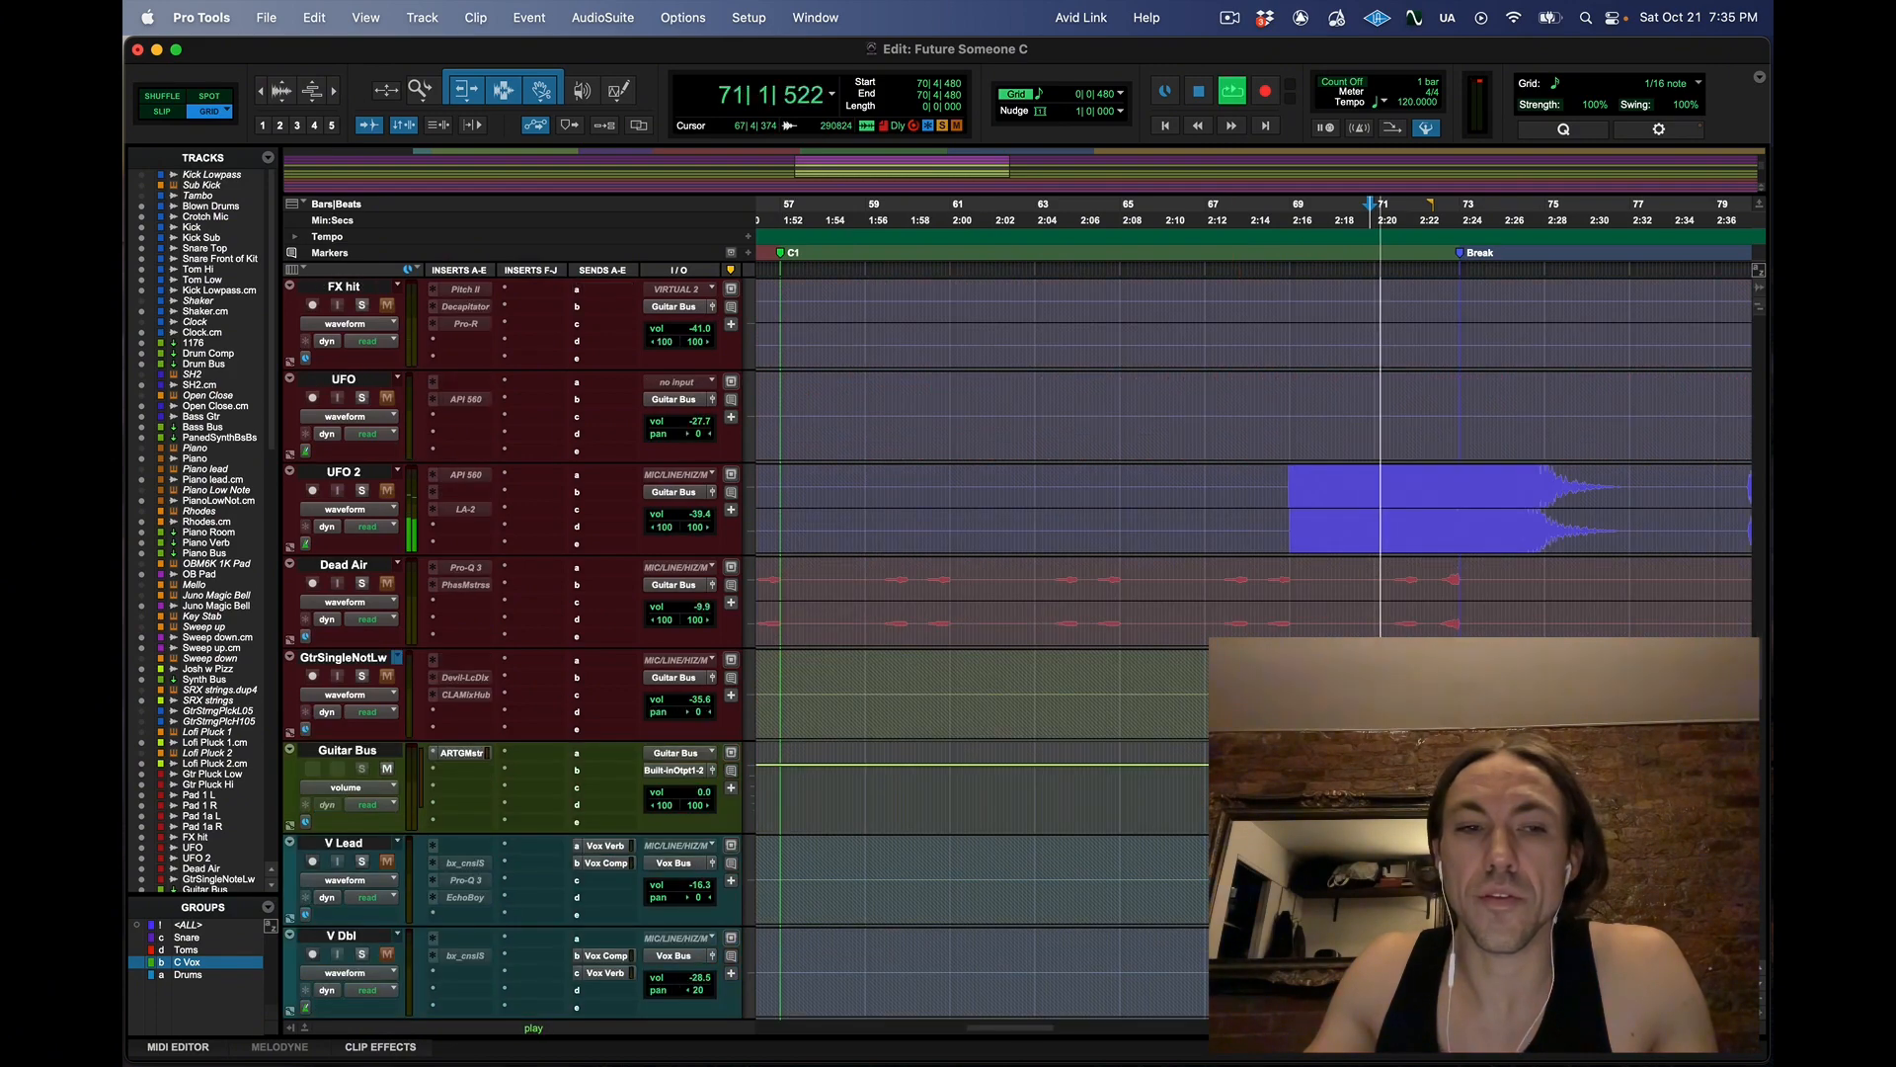
{"action": "scroll", "coordinate": [946, 646], "scroll_direction": "up", "scroll_amount": 8}
{"action": "scroll", "coordinate": [946, 646], "scroll_direction": "right", "scroll_amount": 4}
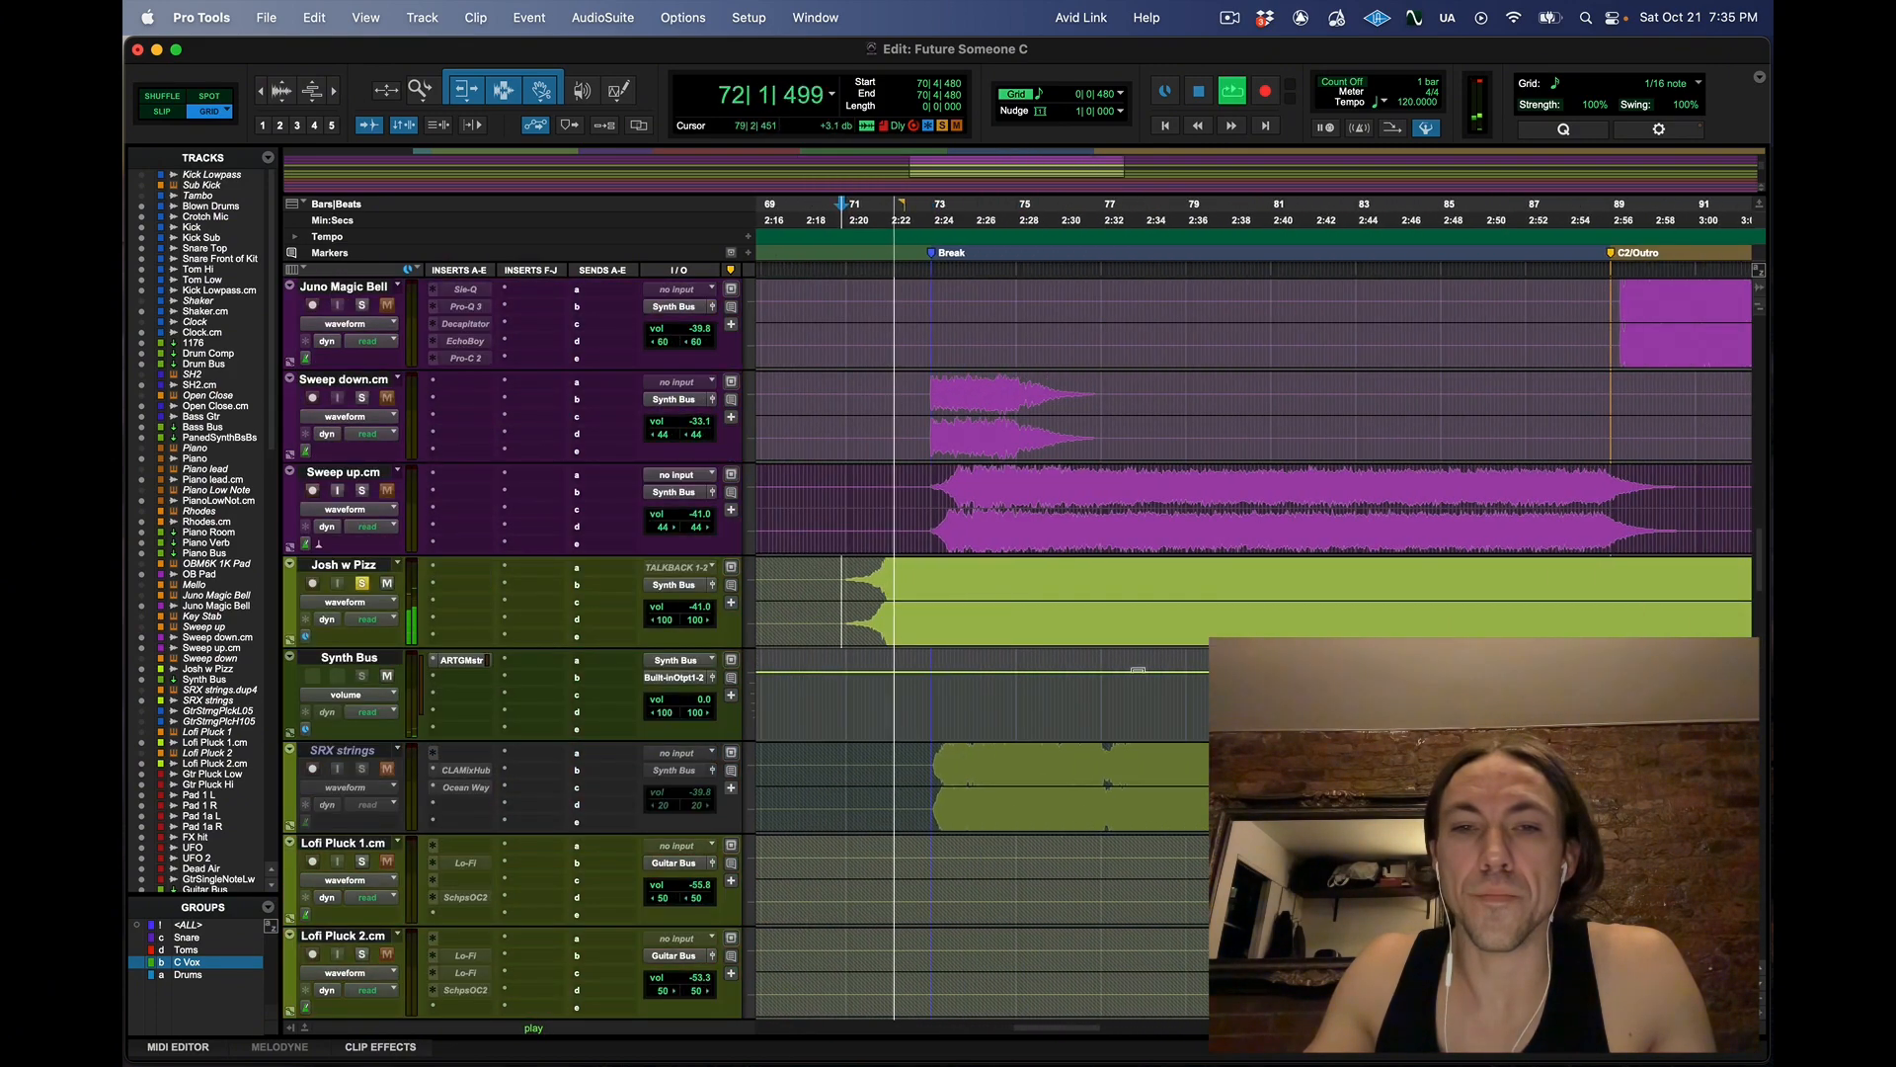
Solo the Piano Bus alongside Josh w Pizz and listen through the Break and C2/Outro until the pizzicato part fades out, then stop
{"action": "scroll", "coordinate": [804, 632], "scroll_direction": "up", "scroll_amount": 9}
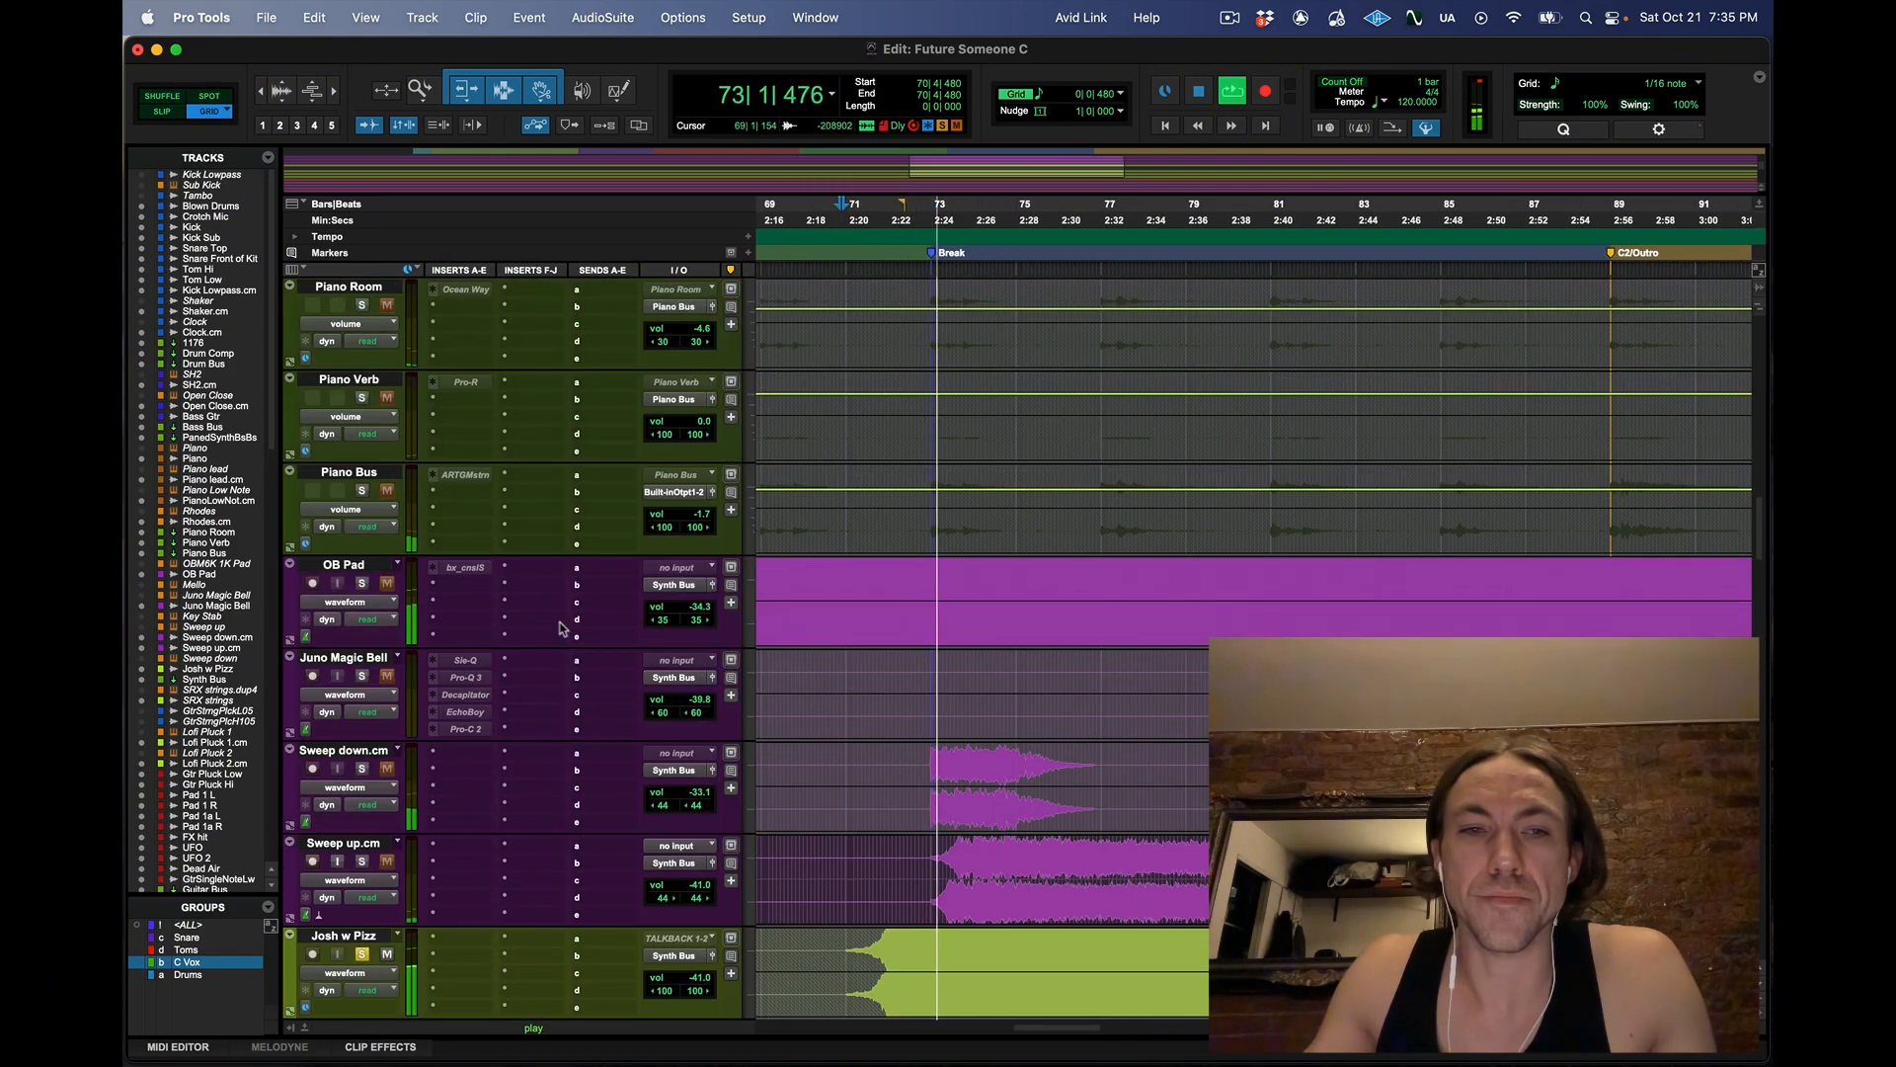
{"action": "left_click", "coordinate": [361, 860]}
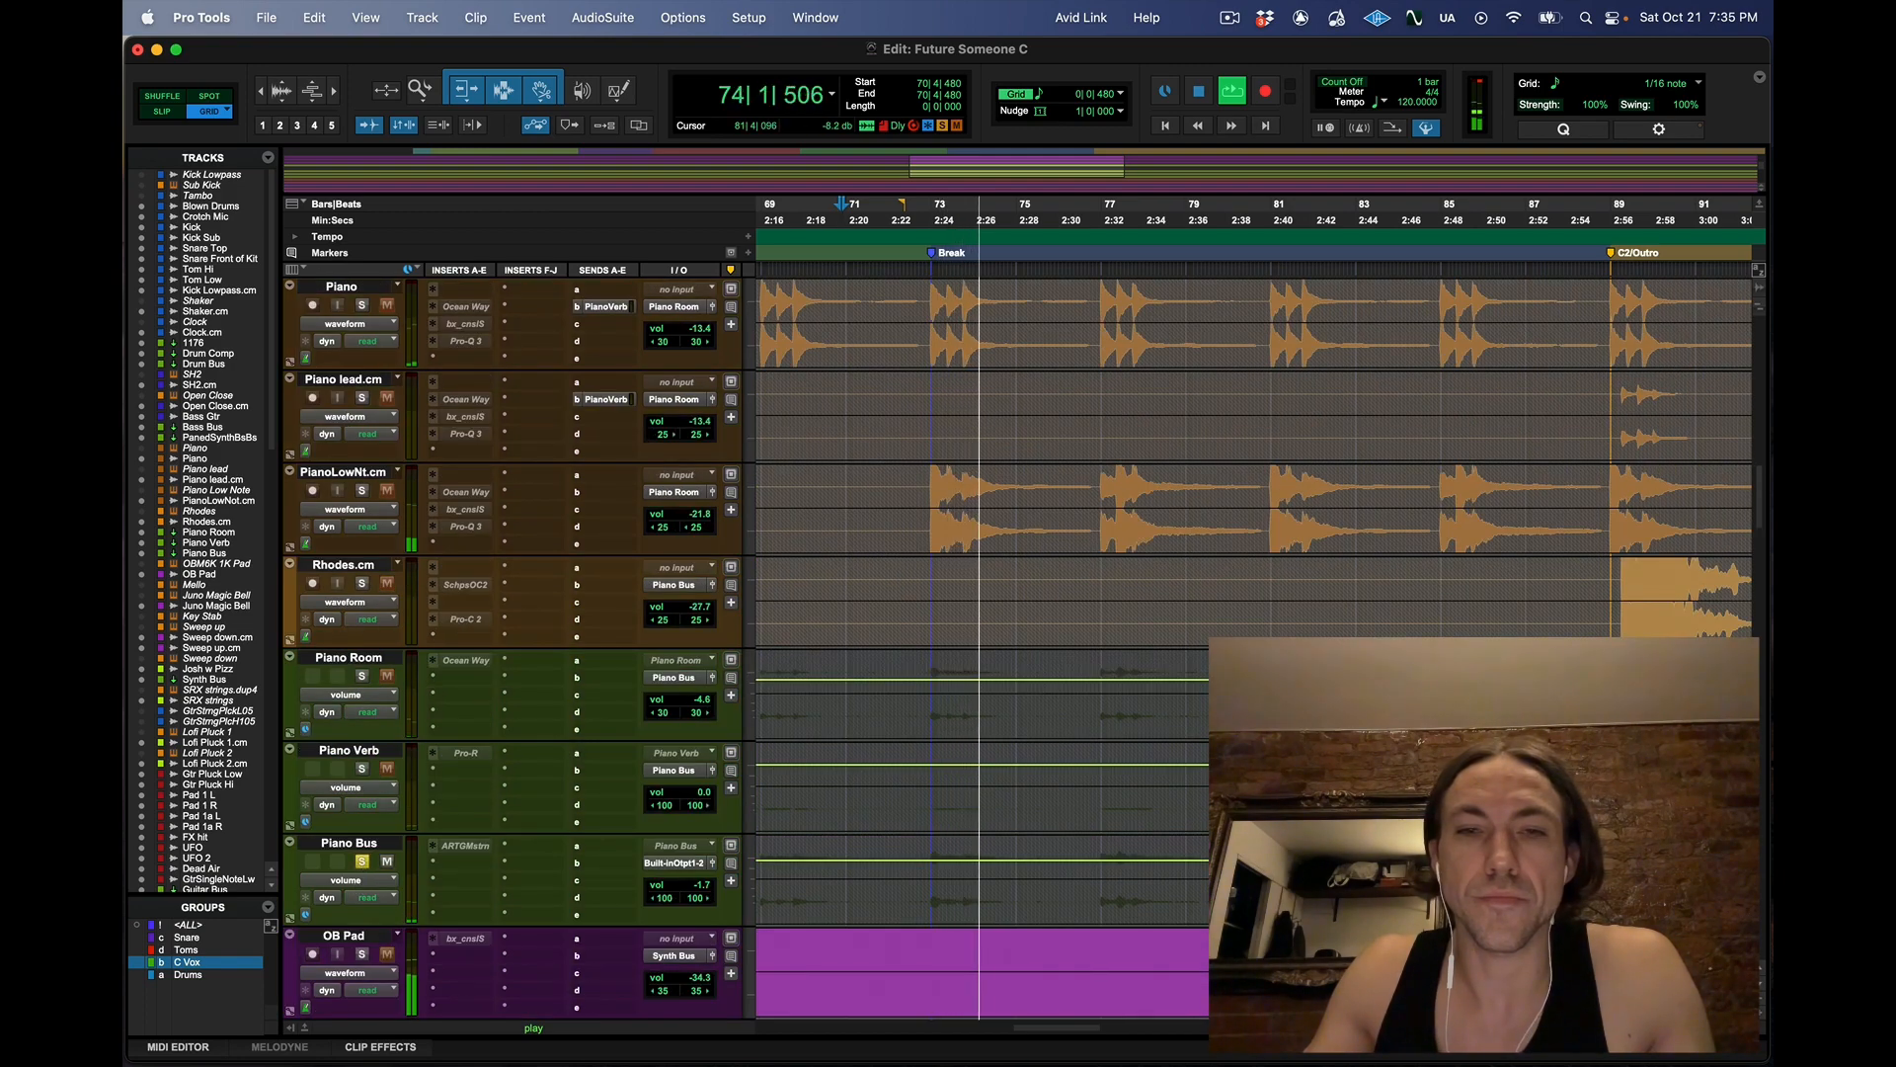
{"action": "scroll", "coordinate": [361, 860], "scroll_direction": "down", "scroll_amount": 2}
{"action": "scroll", "coordinate": [1221, 543], "scroll_direction": "down", "scroll_amount": 5}
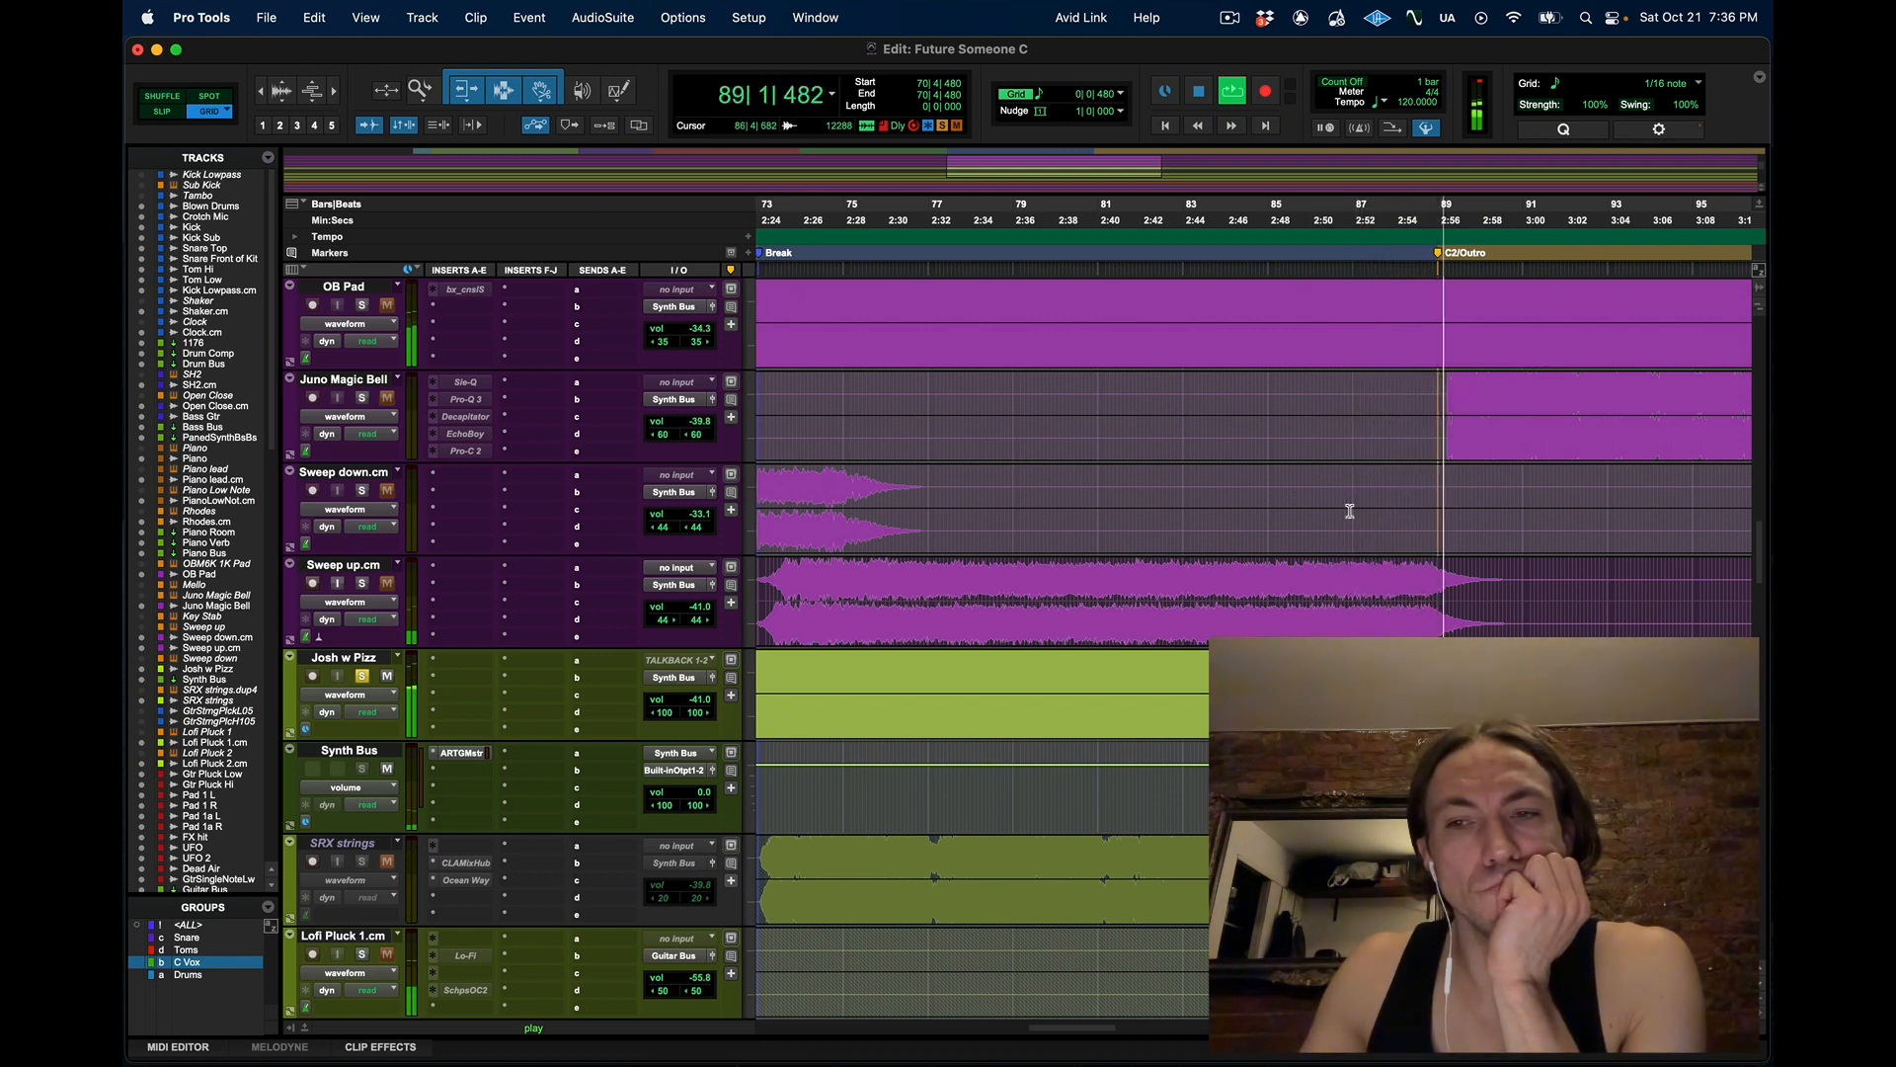
{"action": "scroll", "coordinate": [1350, 511], "scroll_direction": "right", "scroll_amount": 5}
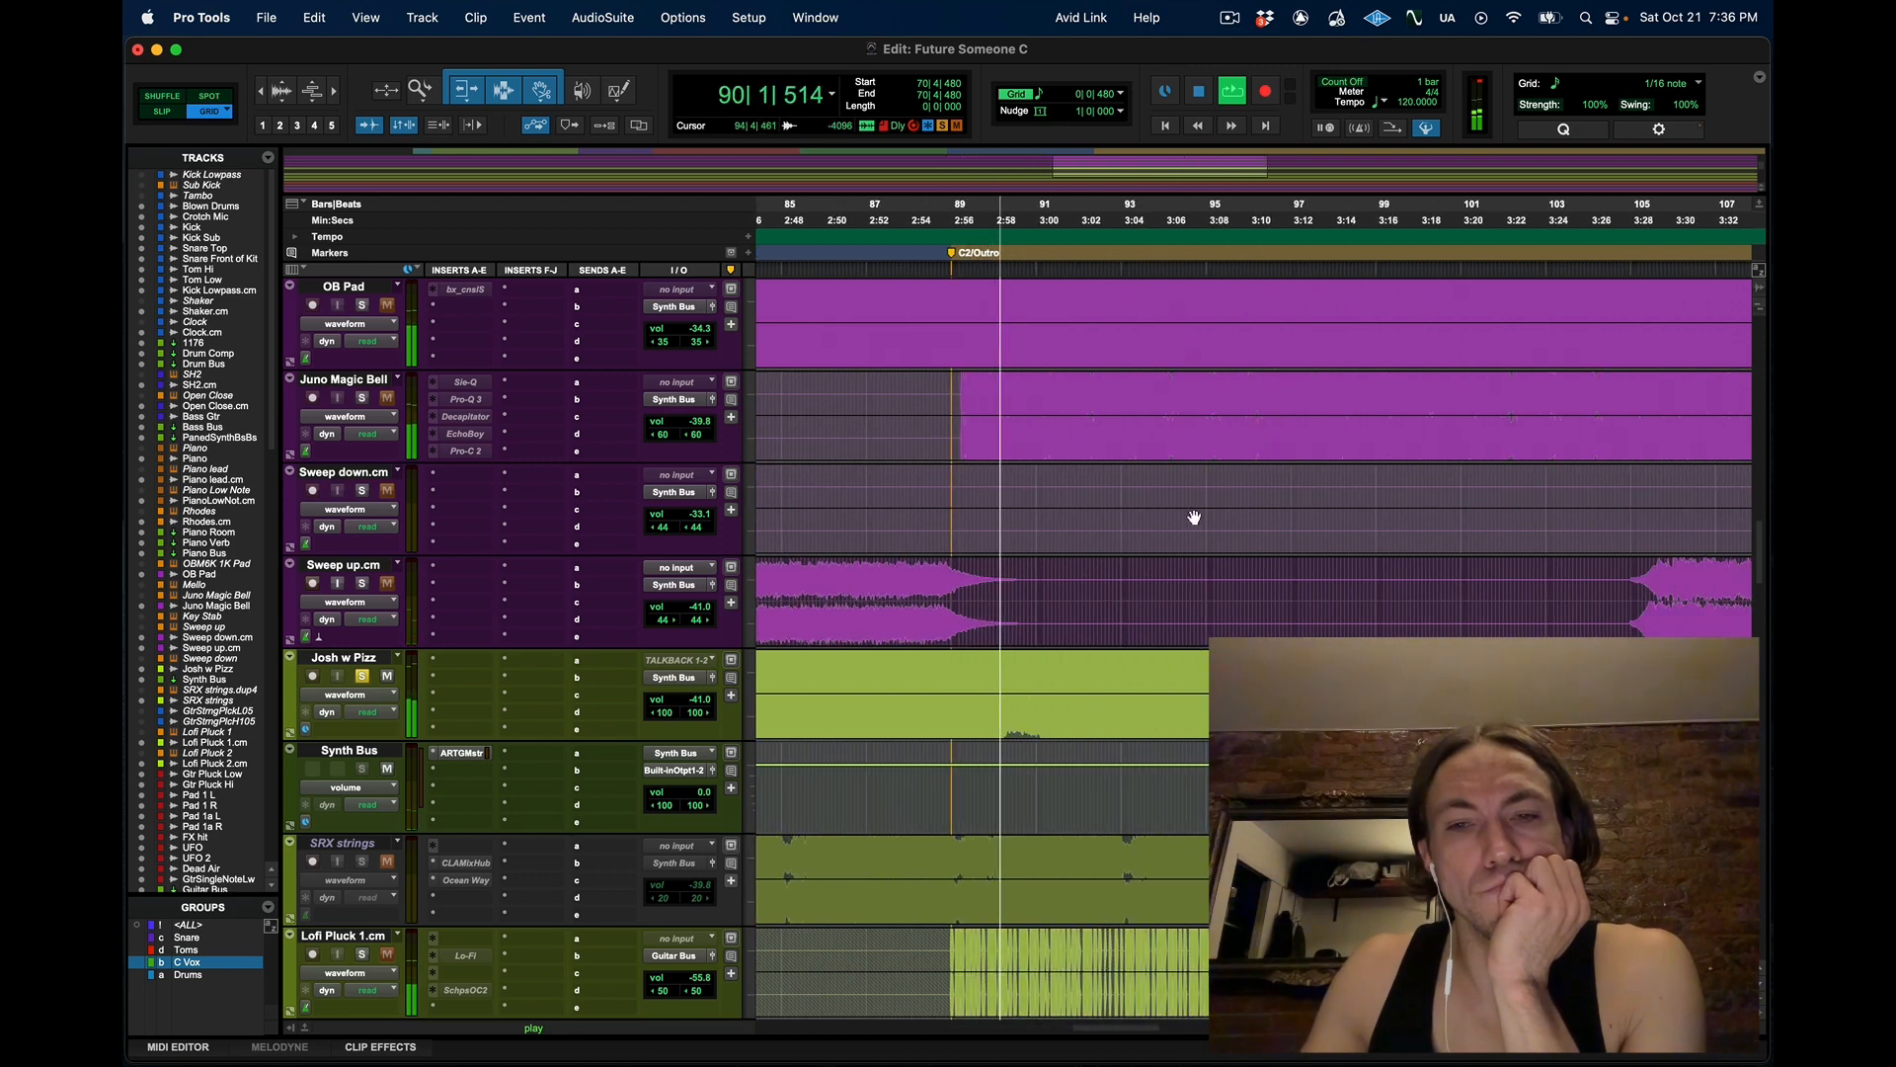
{"action": "scroll", "coordinate": [1194, 518], "scroll_direction": "down", "scroll_amount": 4}
{"action": "scroll", "coordinate": [1194, 518], "scroll_direction": "right", "scroll_amount": 1}
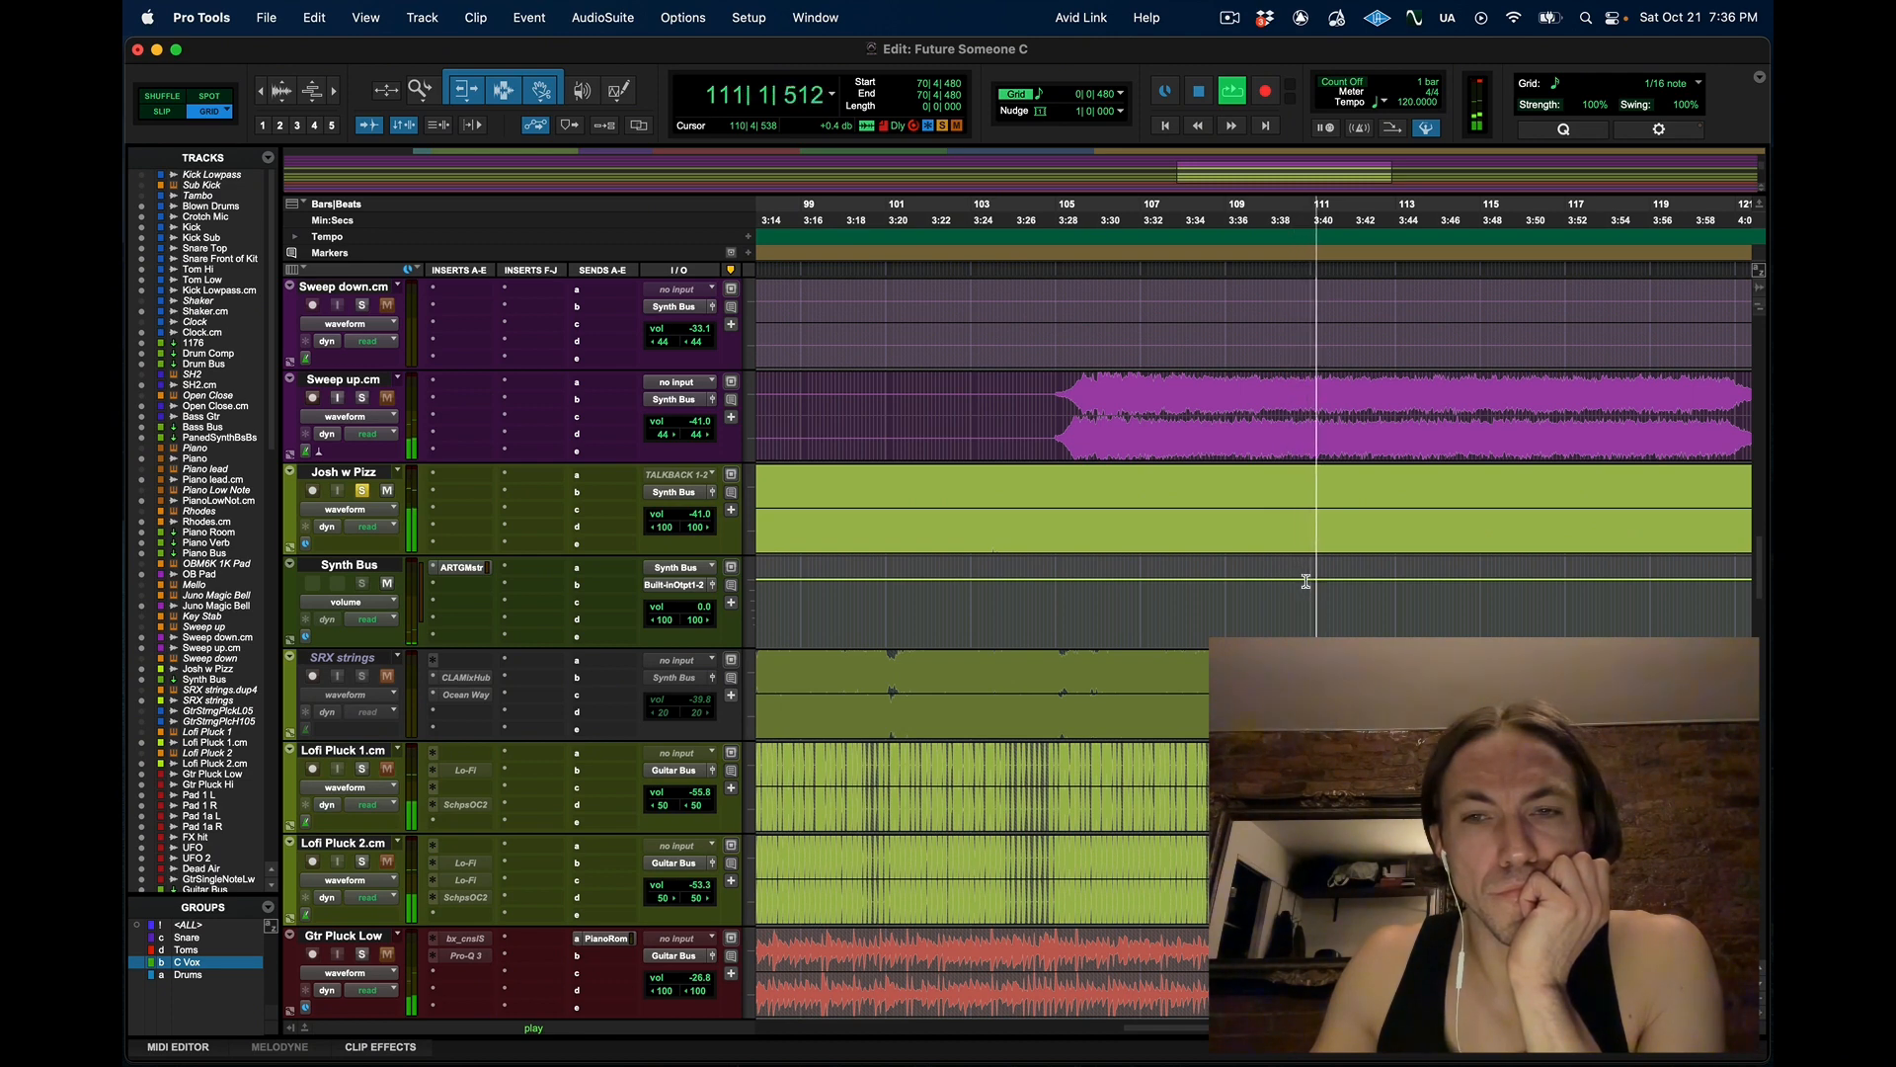
{"action": "scroll", "coordinate": [1306, 581], "scroll_direction": "right", "scroll_amount": 5}
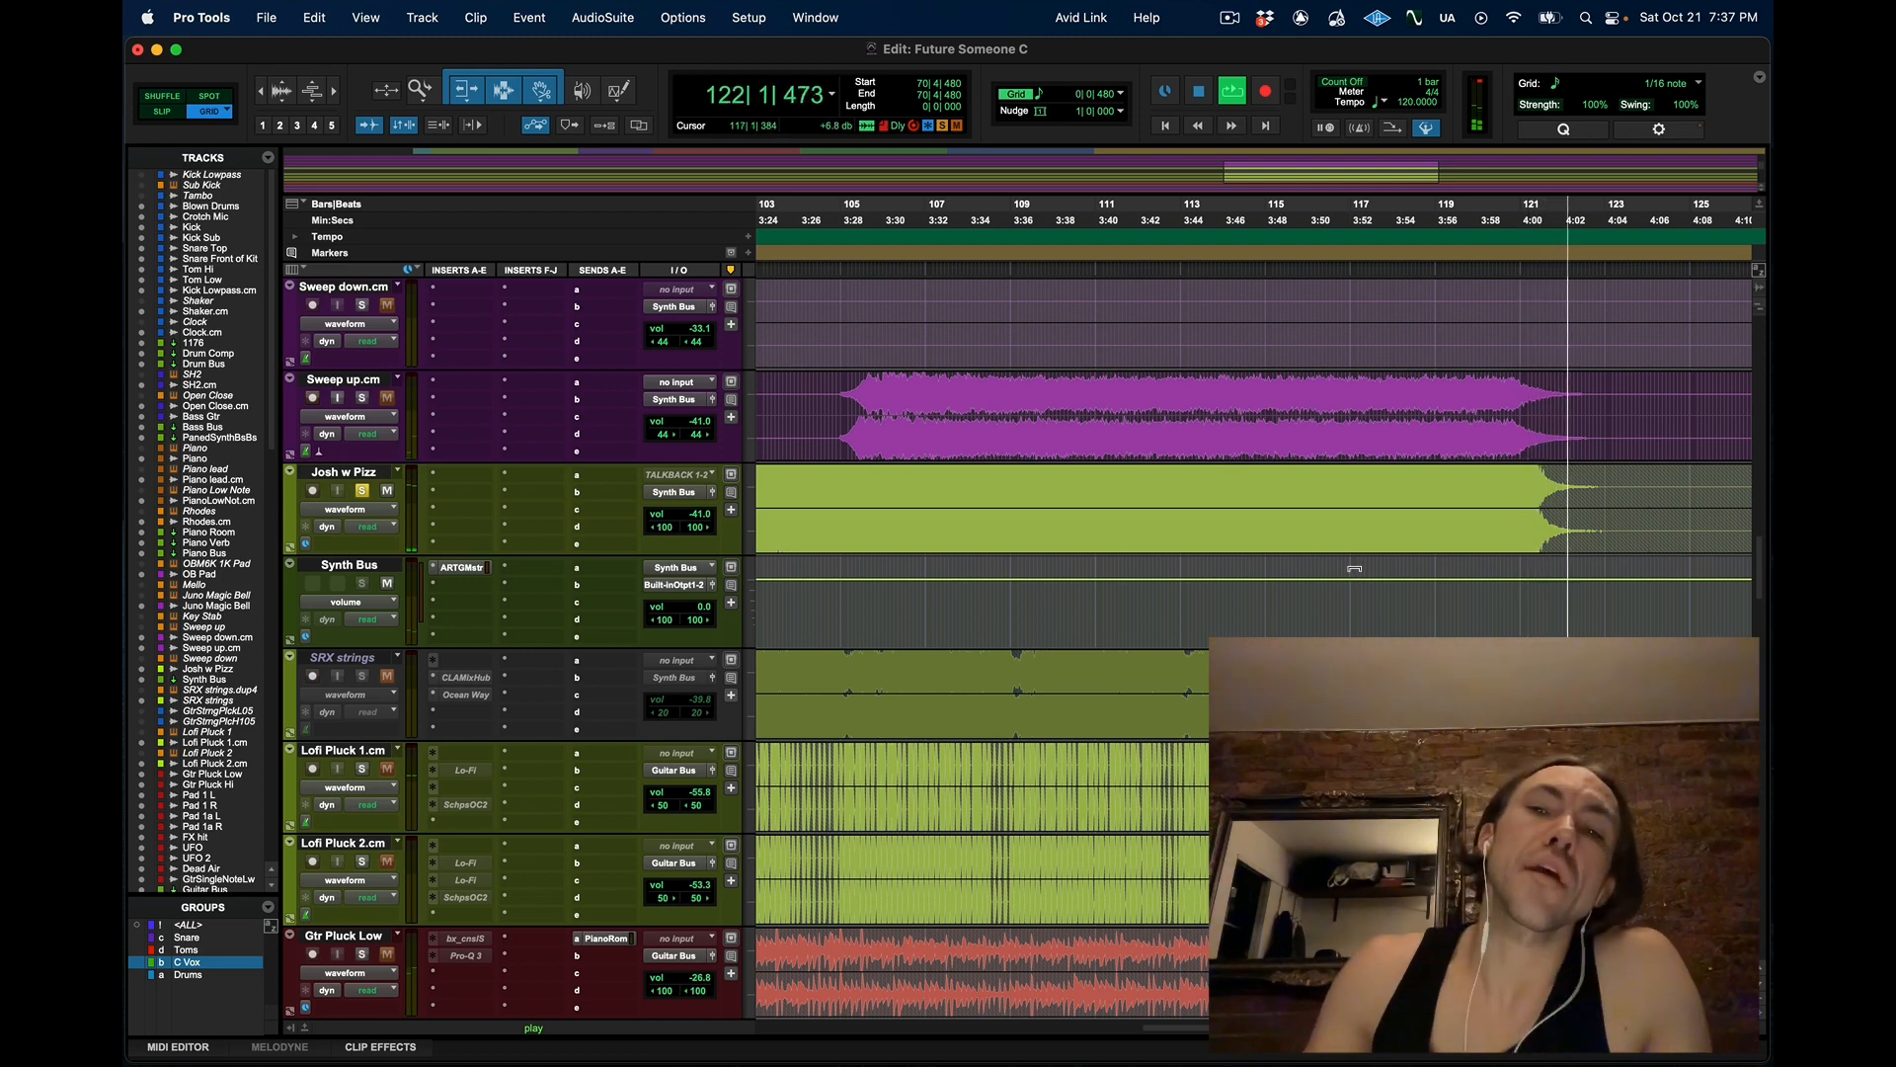
{"action": "key", "text": "space"}
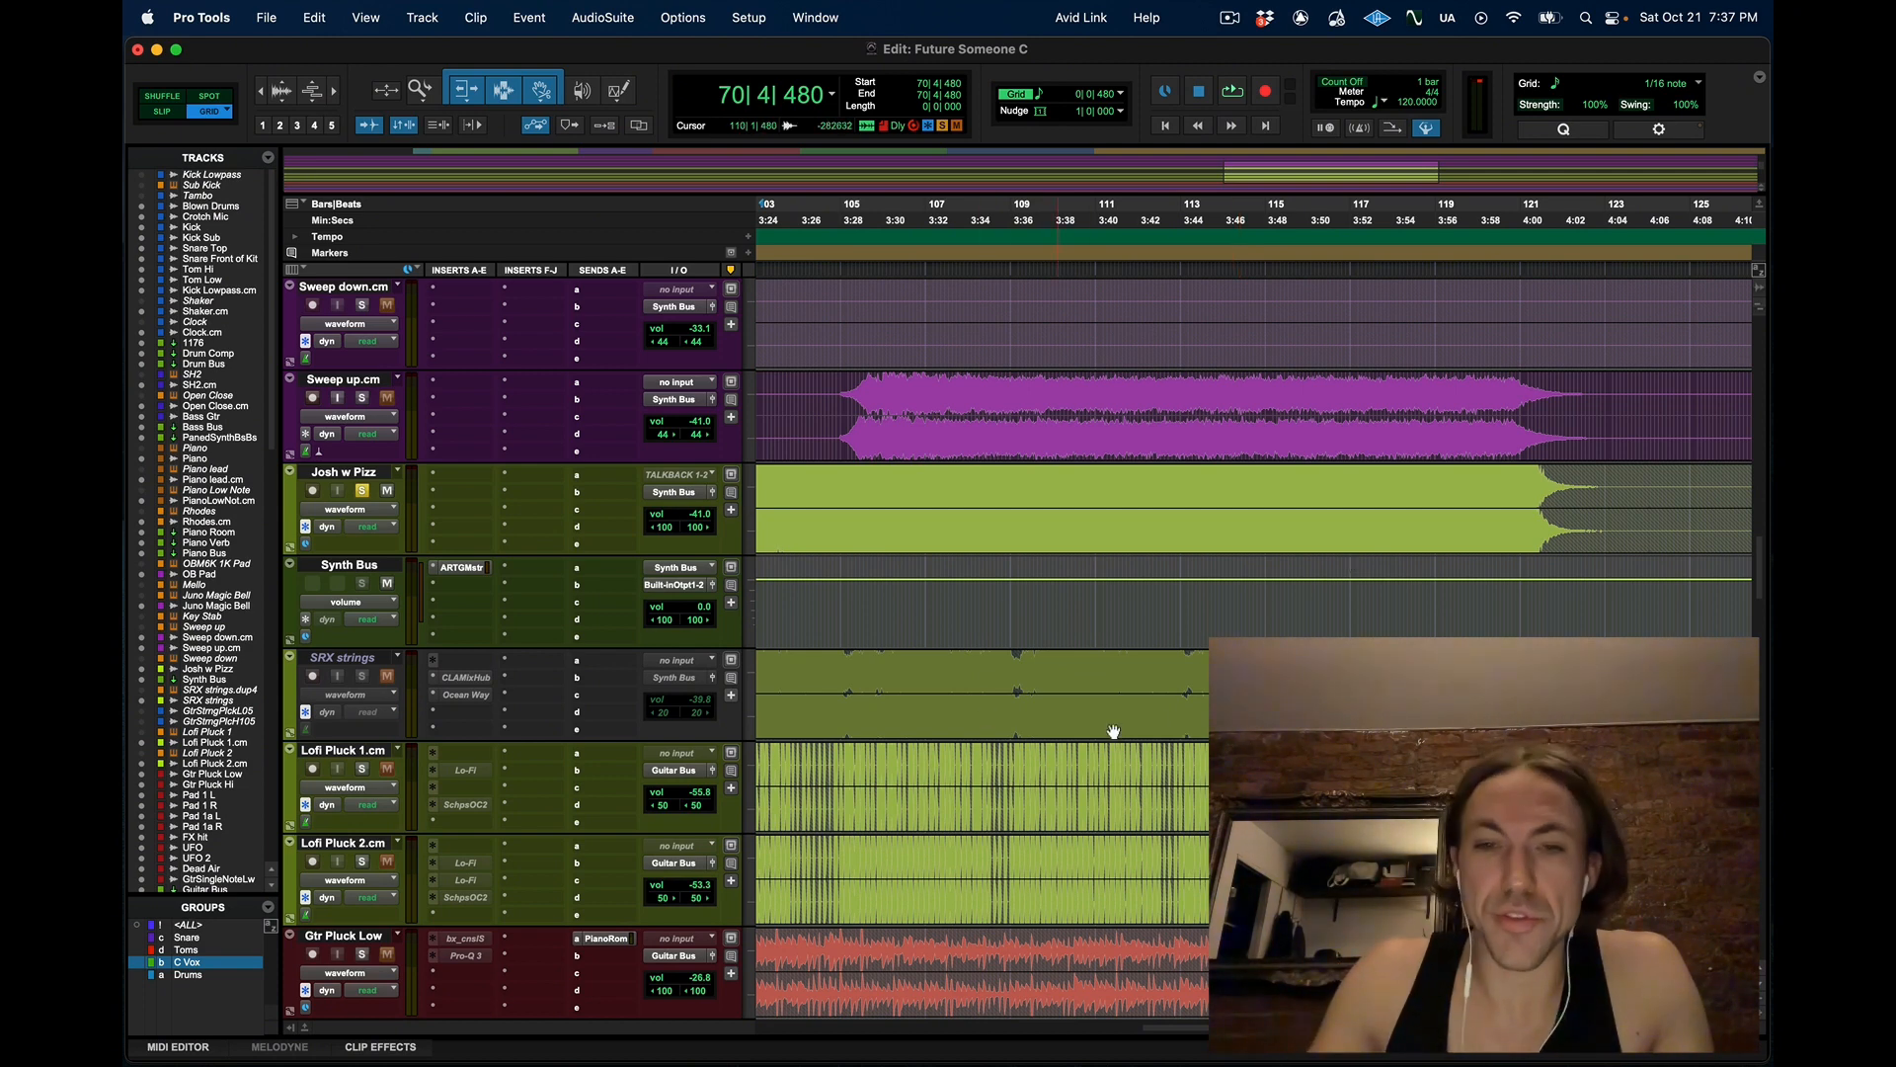
Clear the Josh w Pizz solo, play from 72|4|528 at the Break, and solo the GtrSingleNotLw track before stopping
{"action": "scroll", "coordinate": [1168, 716], "scroll_direction": "left", "scroll_amount": 3}
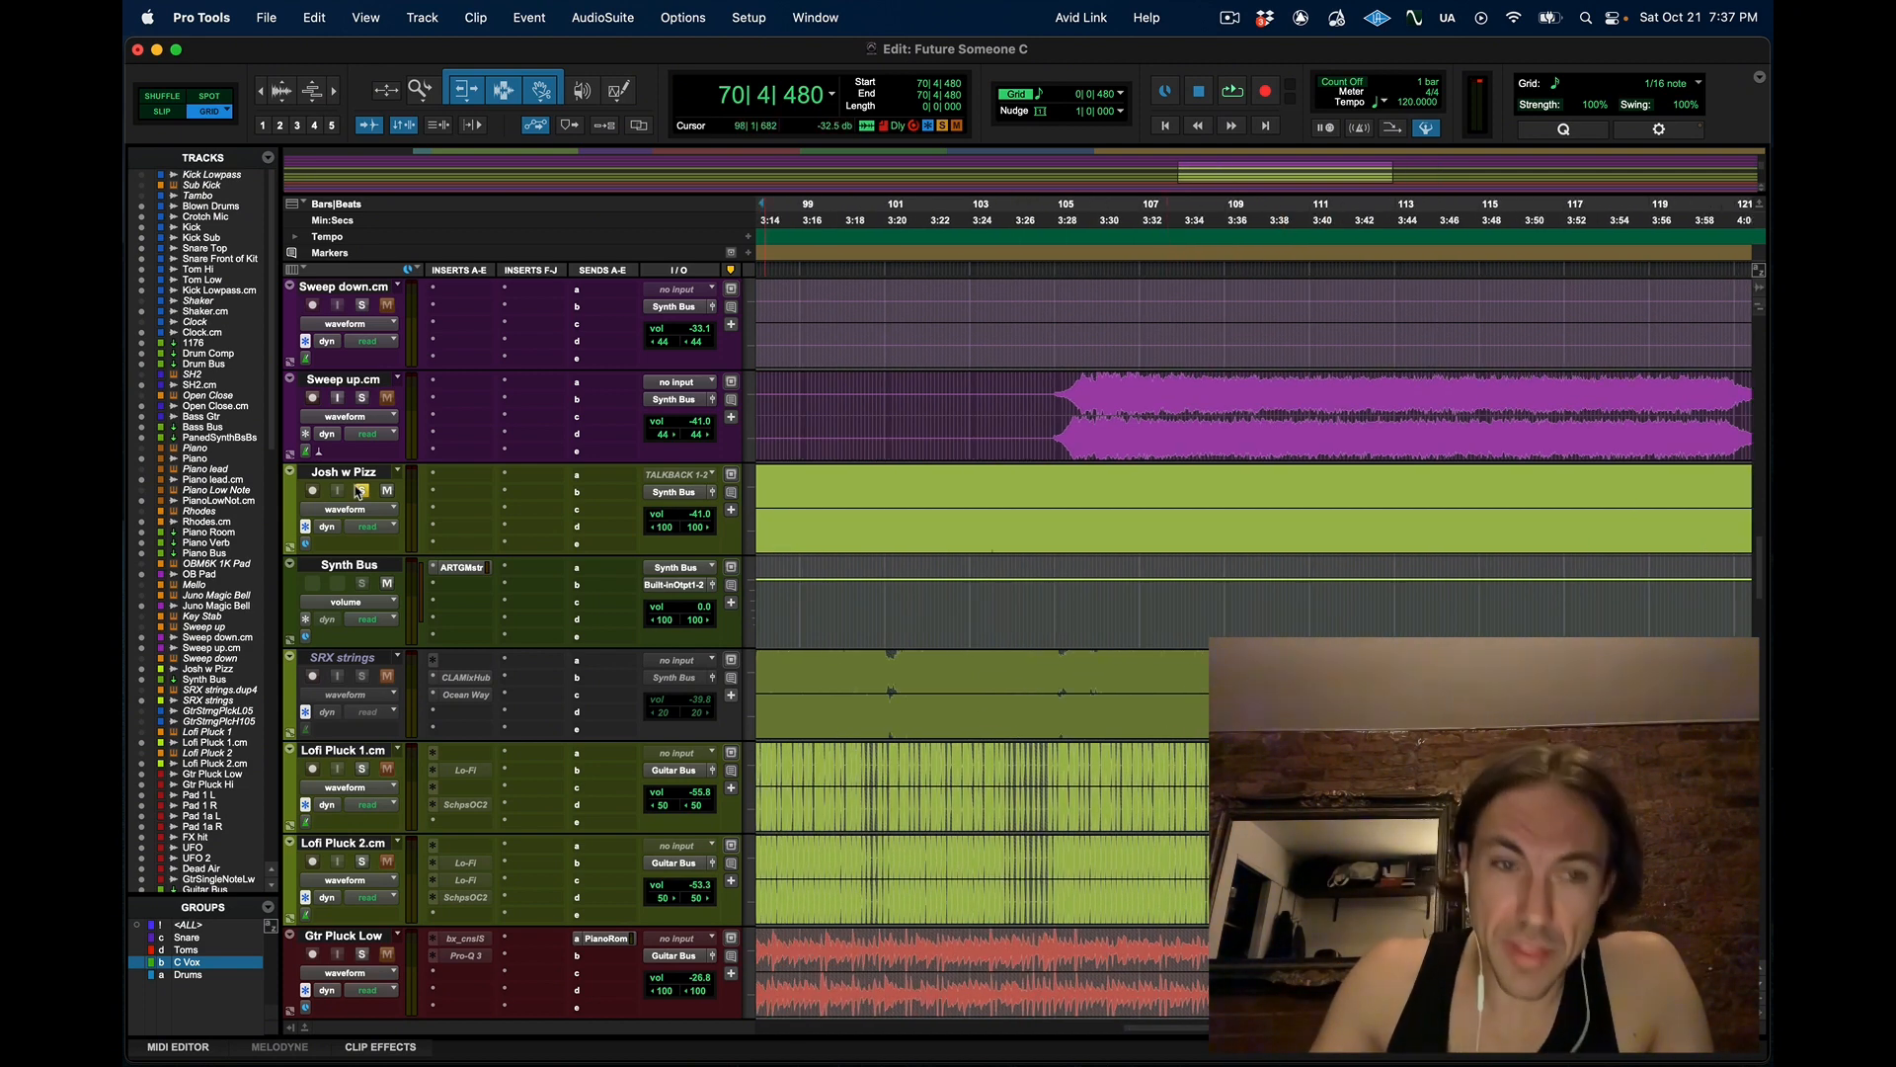
{"action": "scroll", "coordinate": [1091, 634], "scroll_direction": "down", "scroll_amount": 10}
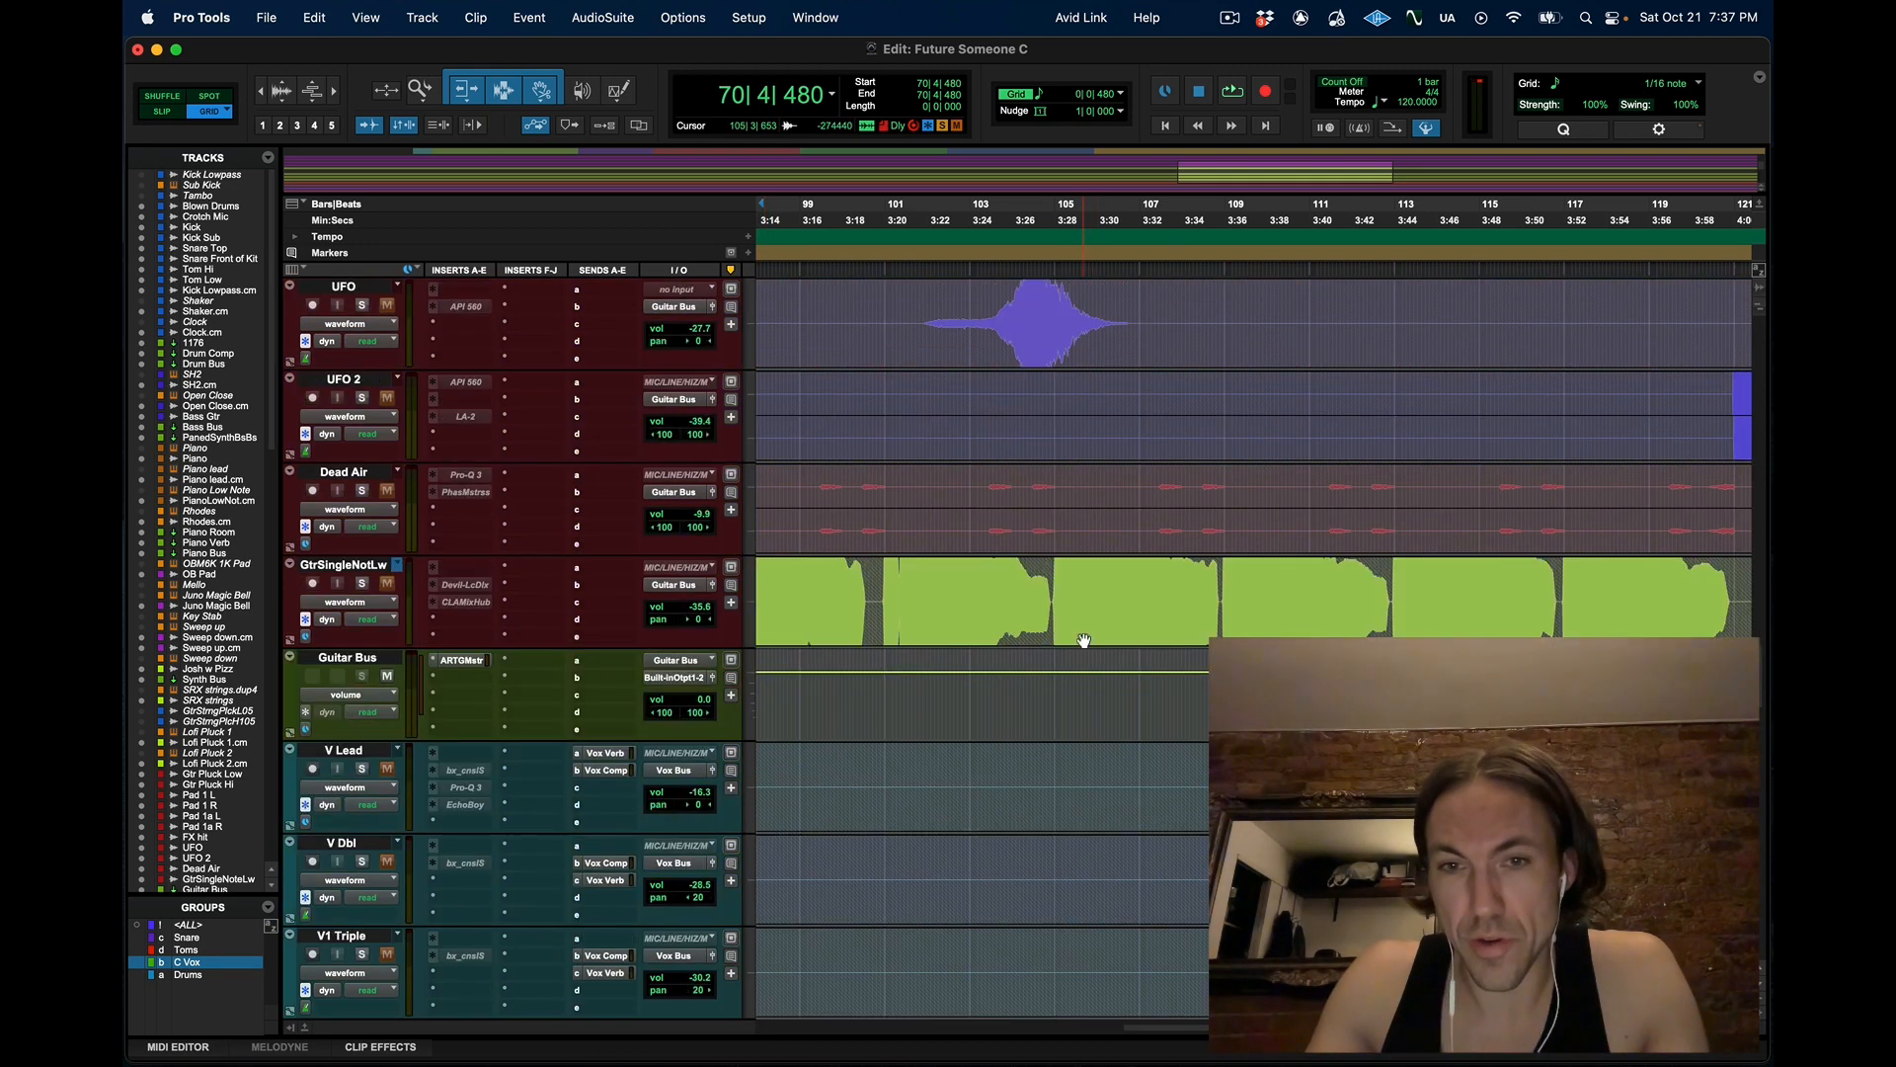
{"action": "scroll", "coordinate": [1084, 640], "scroll_direction": "left", "scroll_amount": 15}
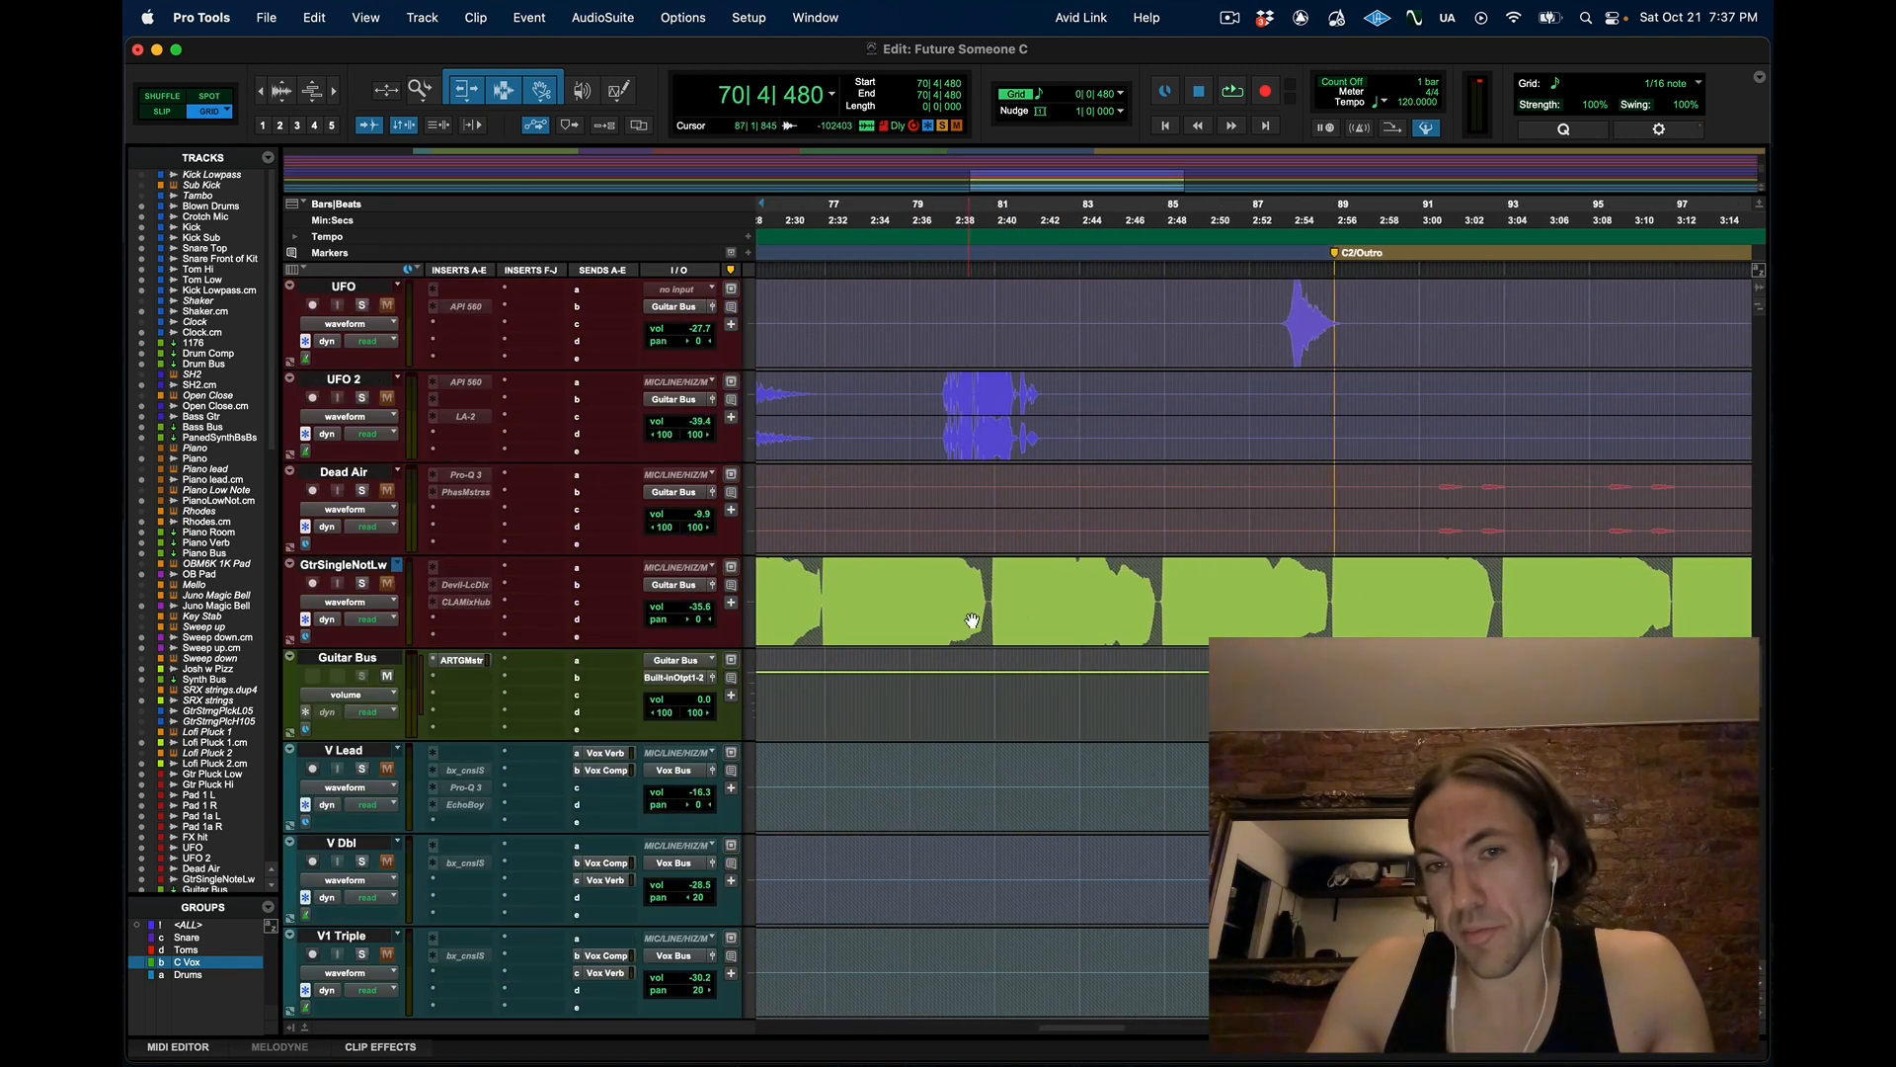
{"action": "scroll", "coordinate": [1363, 652], "scroll_direction": "right", "scroll_amount": 5}
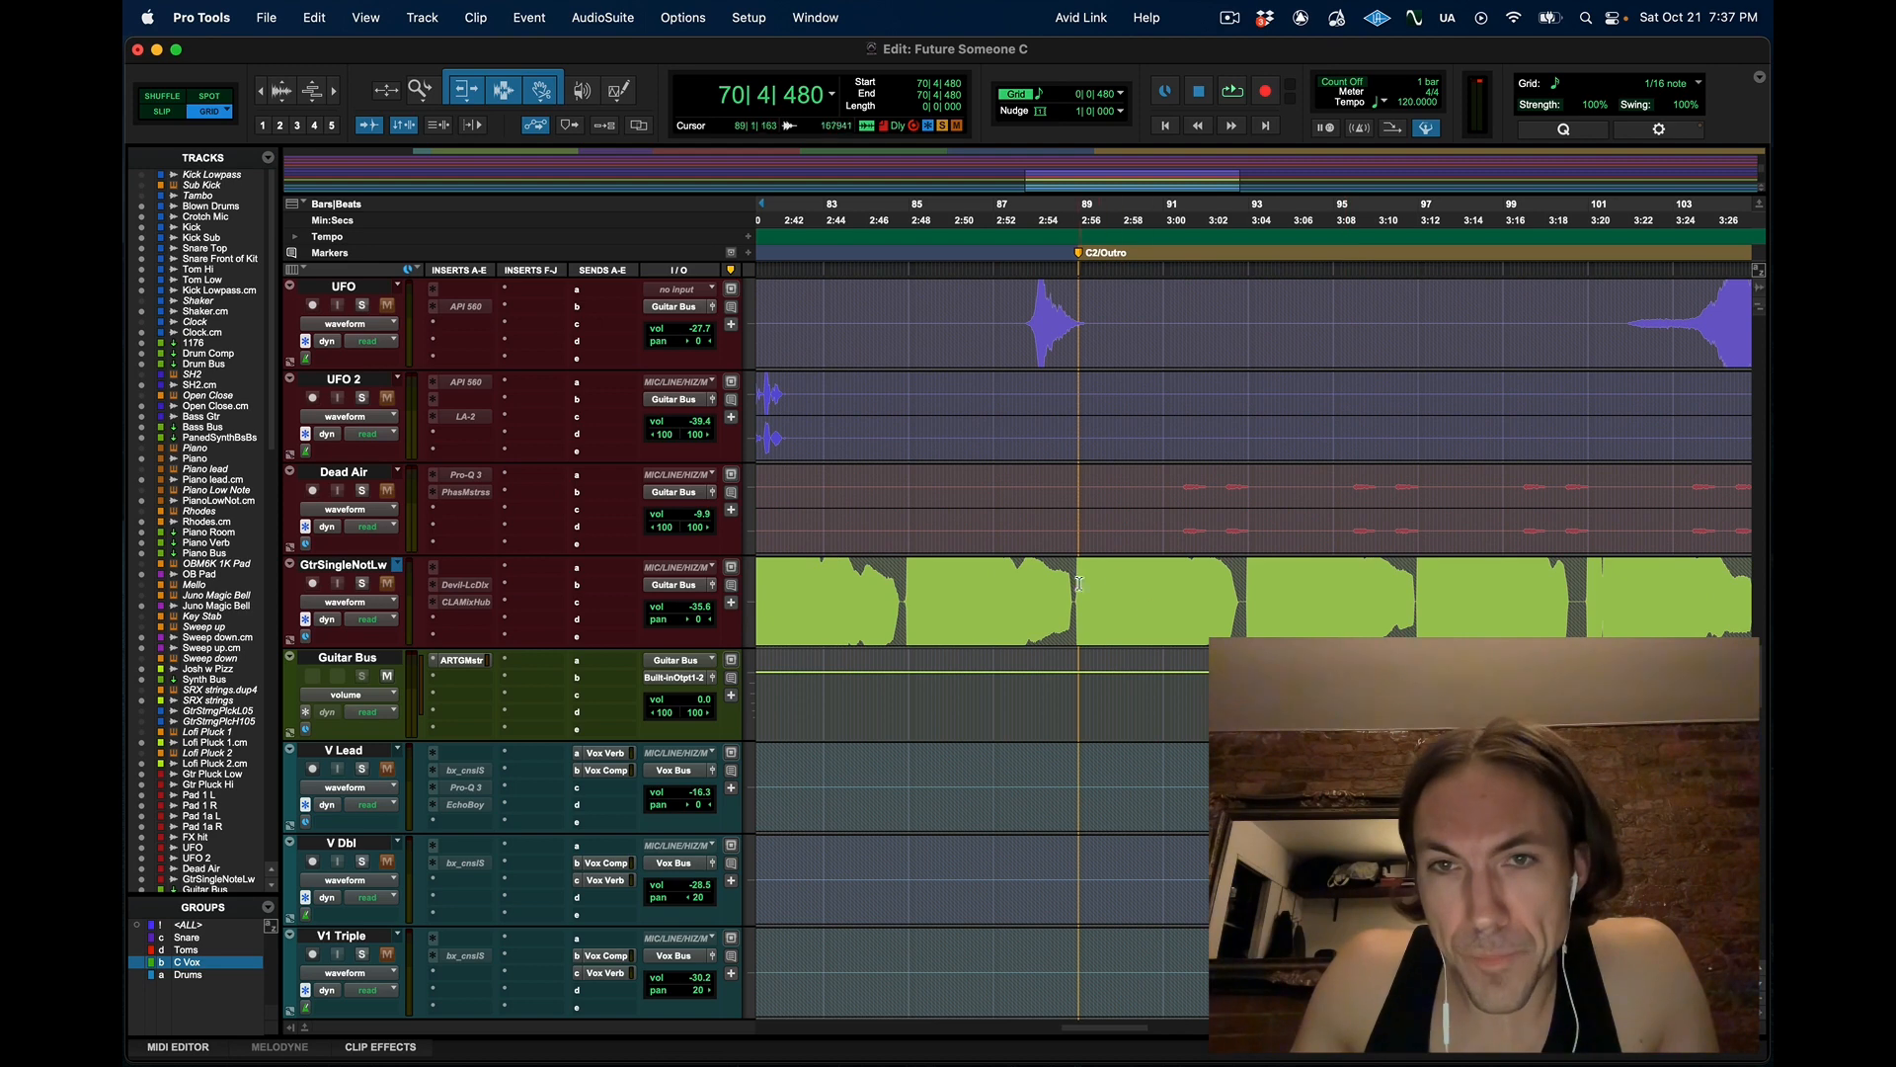
{"action": "scroll", "coordinate": [1081, 588], "scroll_direction": "left", "scroll_amount": 12}
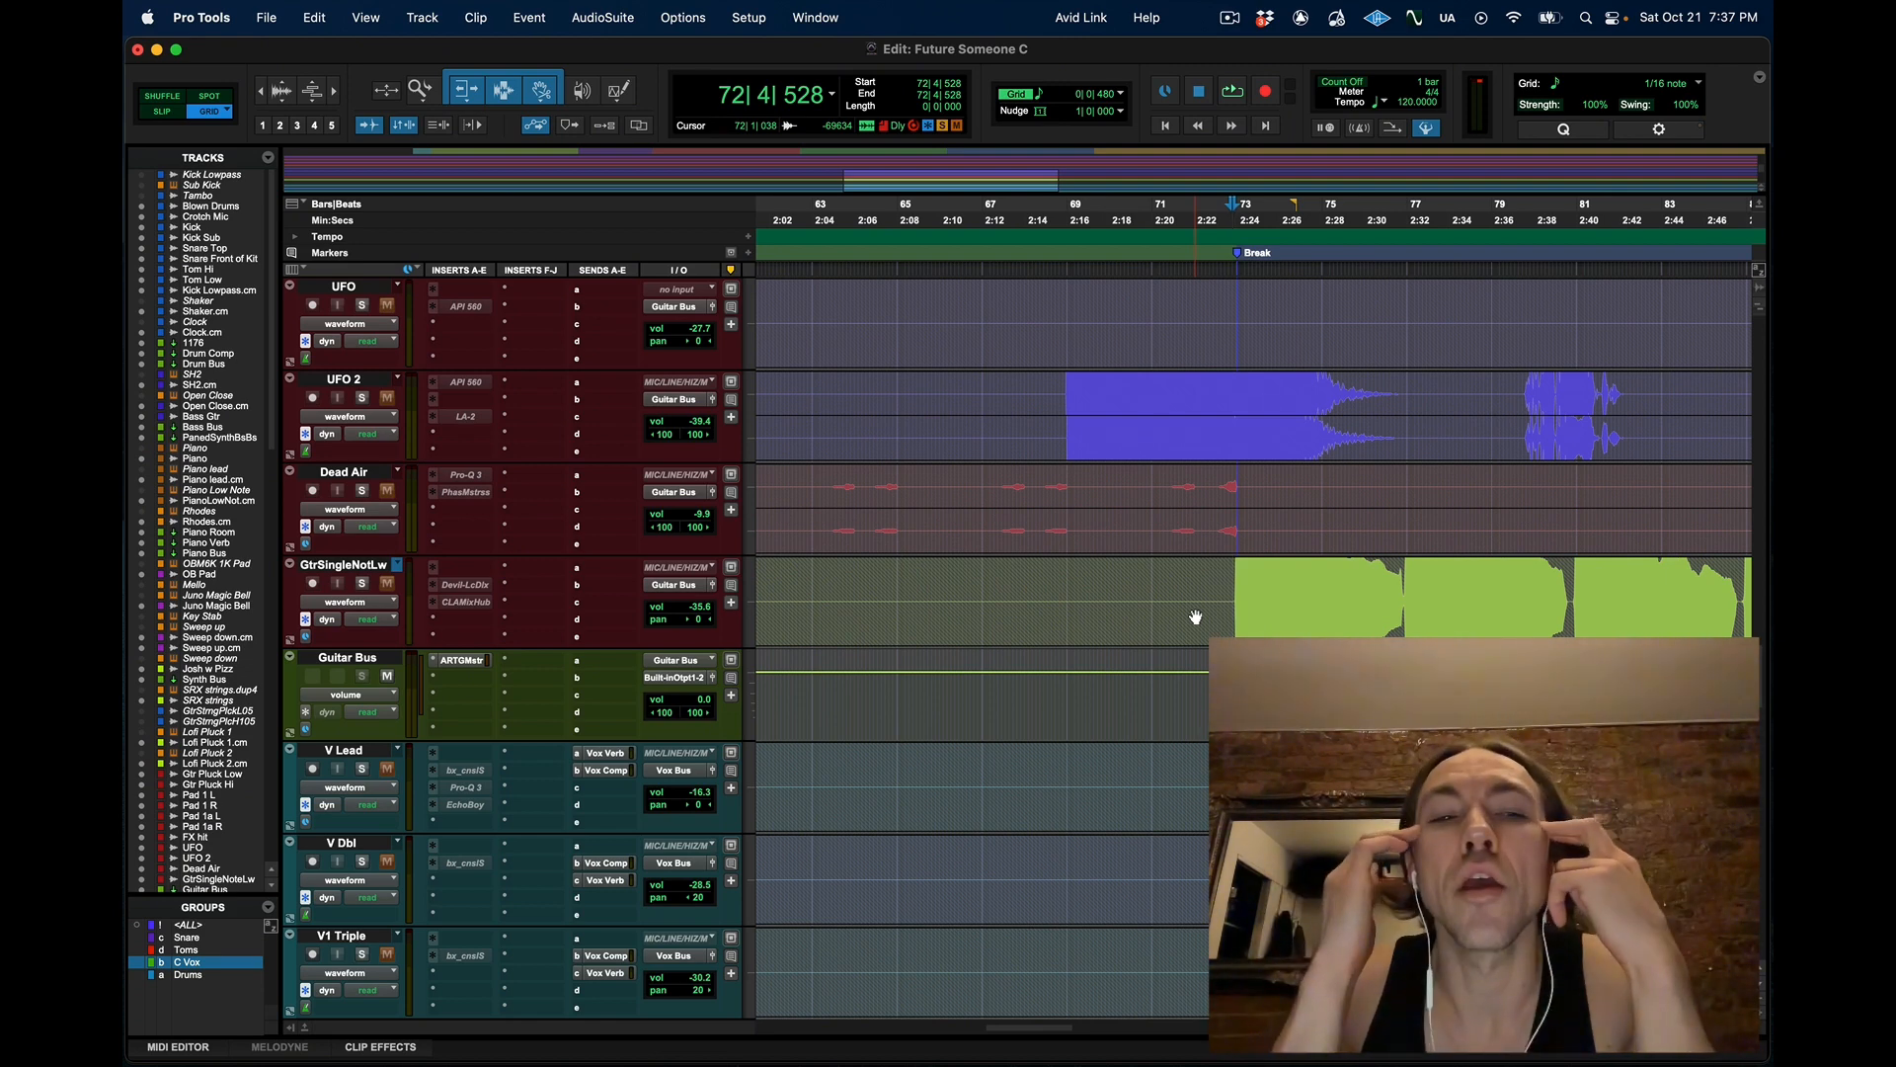
{"action": "key", "text": "space"}
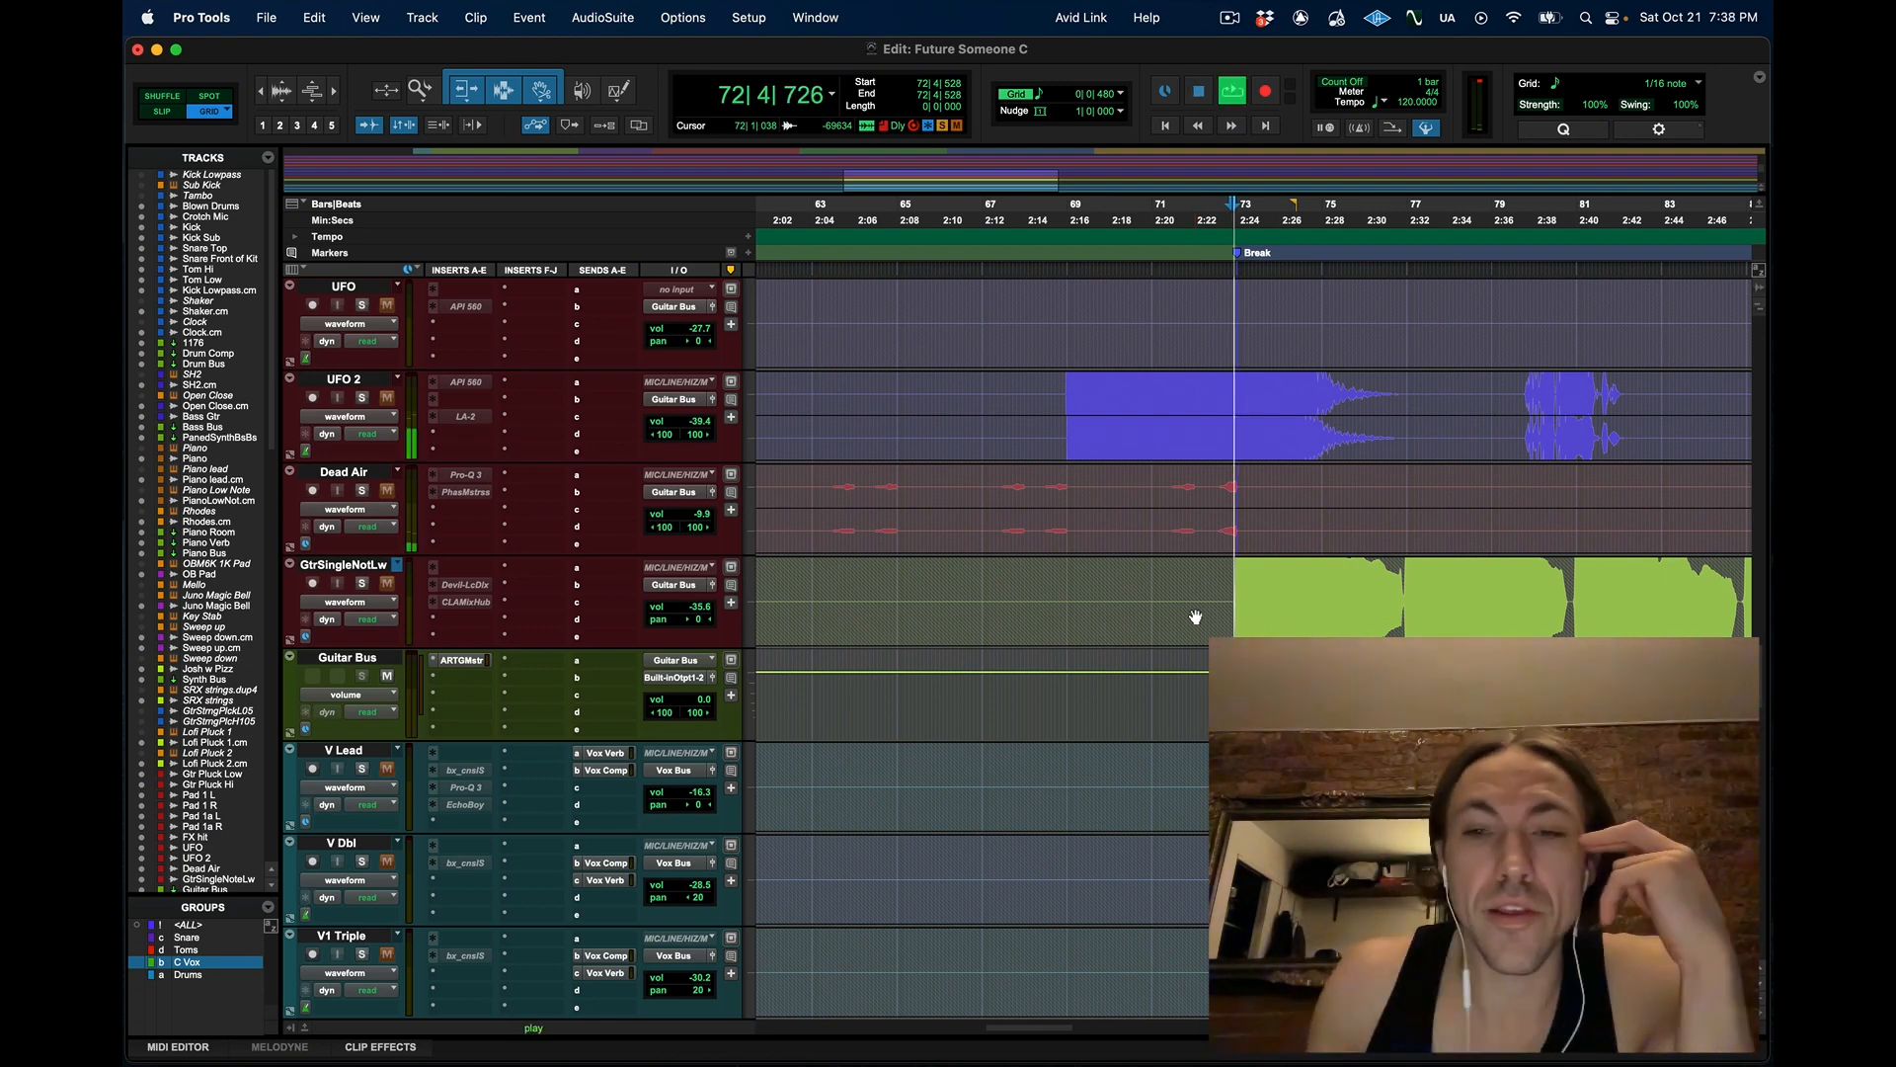
{"action": "left_click", "coordinate": [361, 583]}
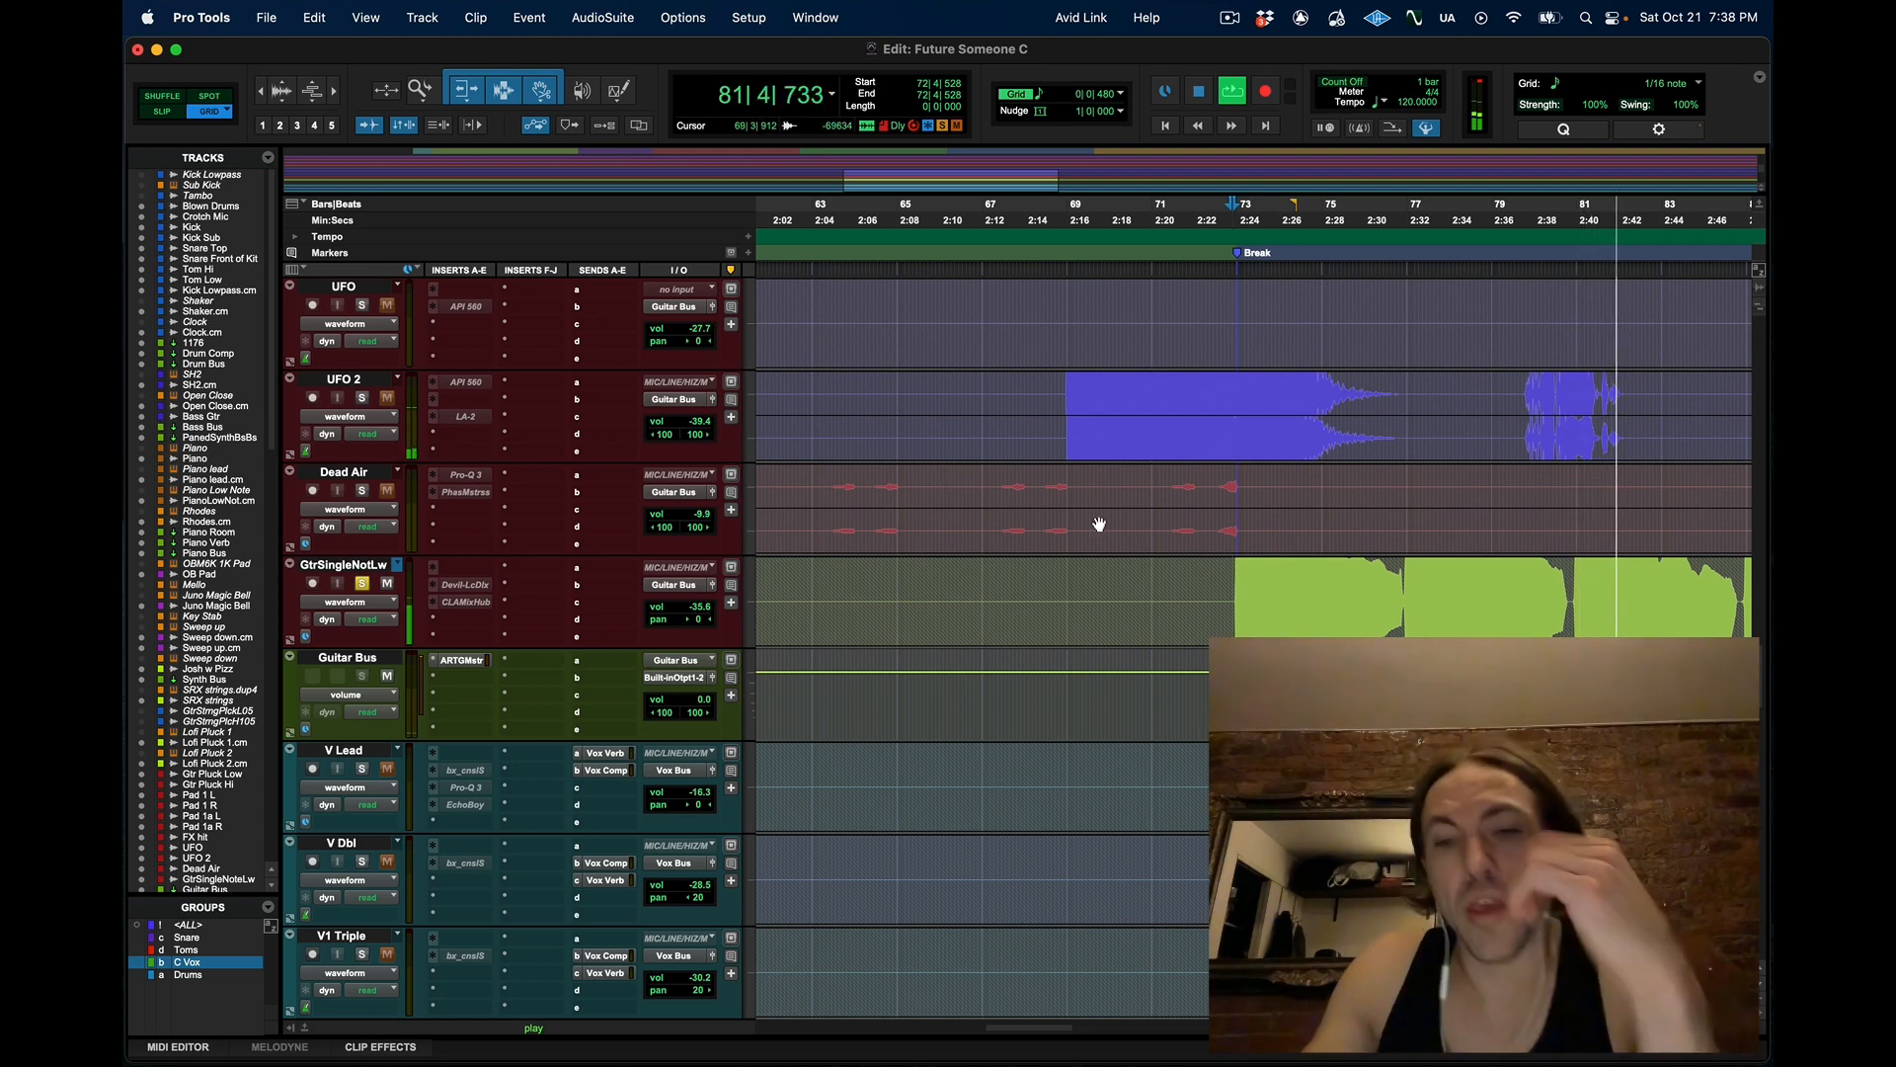
{"action": "key", "text": "space"}
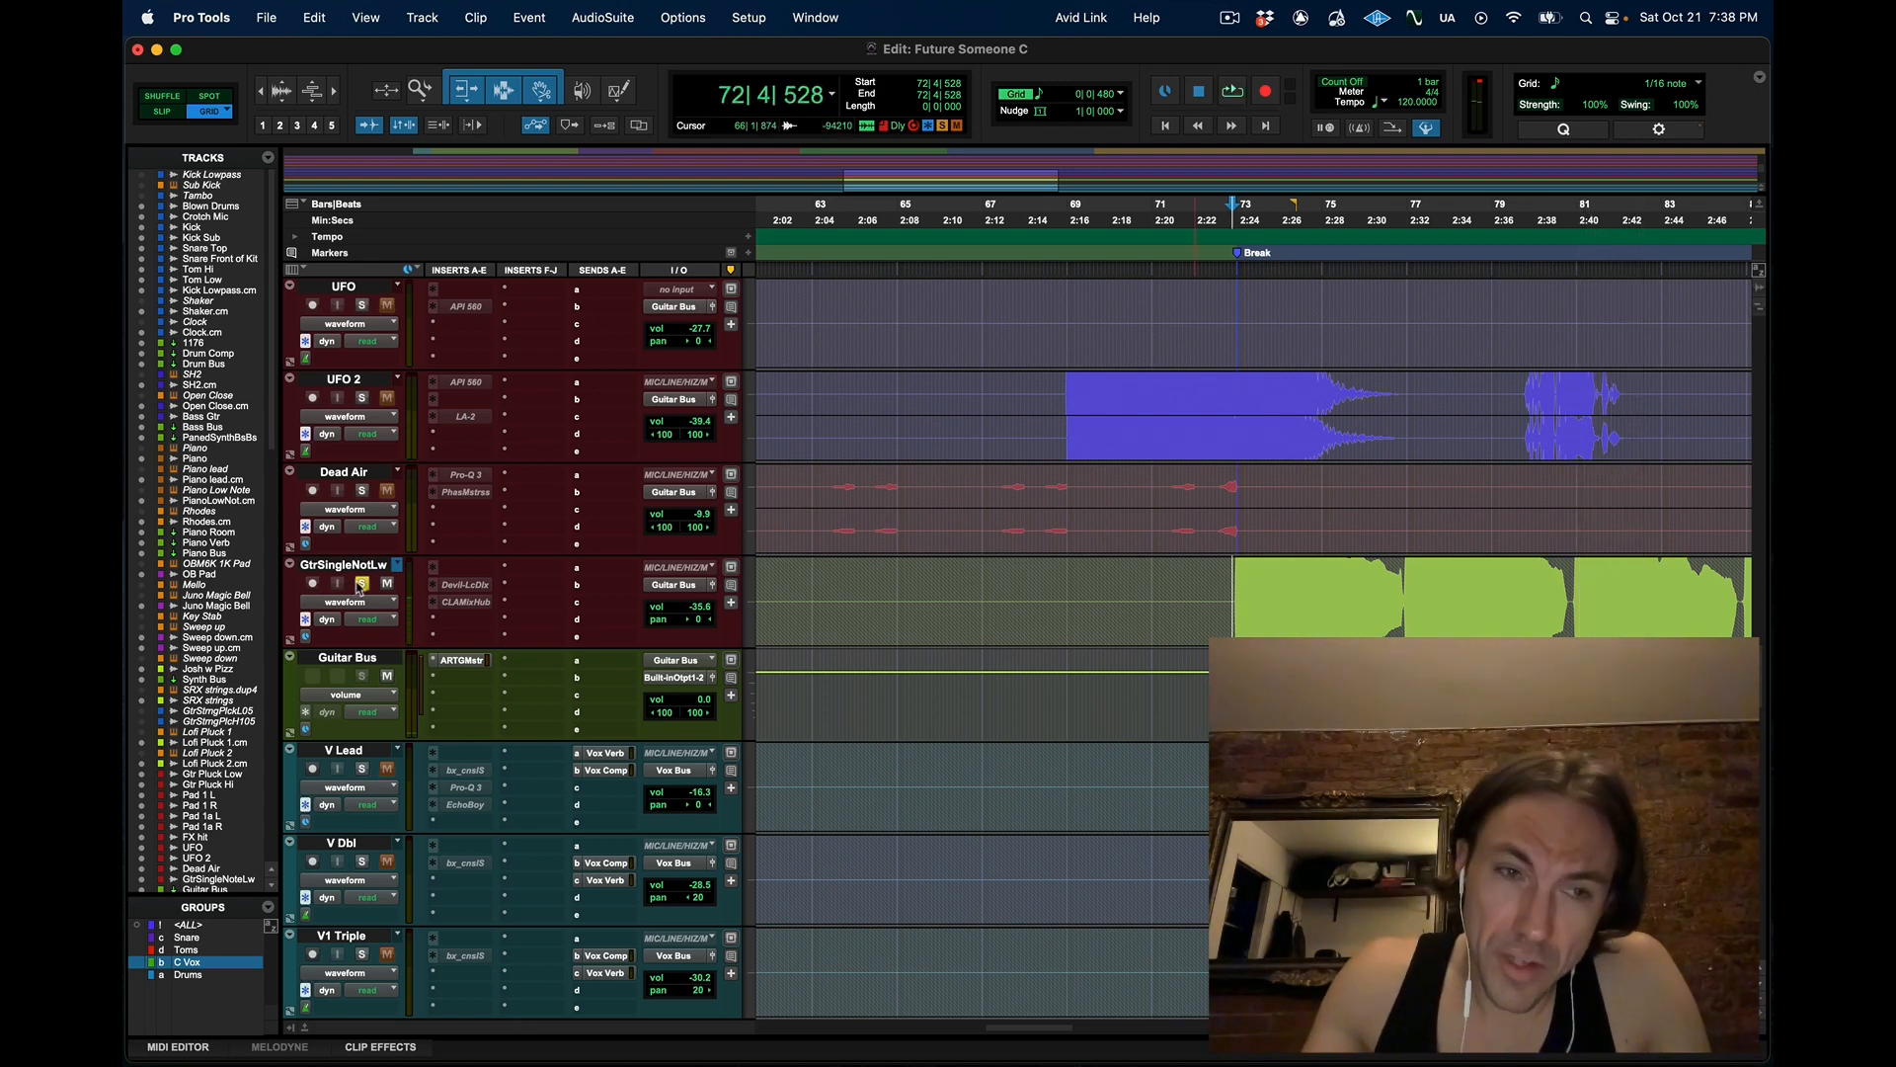
Play the soloed GtrSingleNotLw track from 72|4|528 into the Break
{"action": "scroll", "coordinate": [830, 491], "scroll_direction": "up", "scroll_amount": 15}
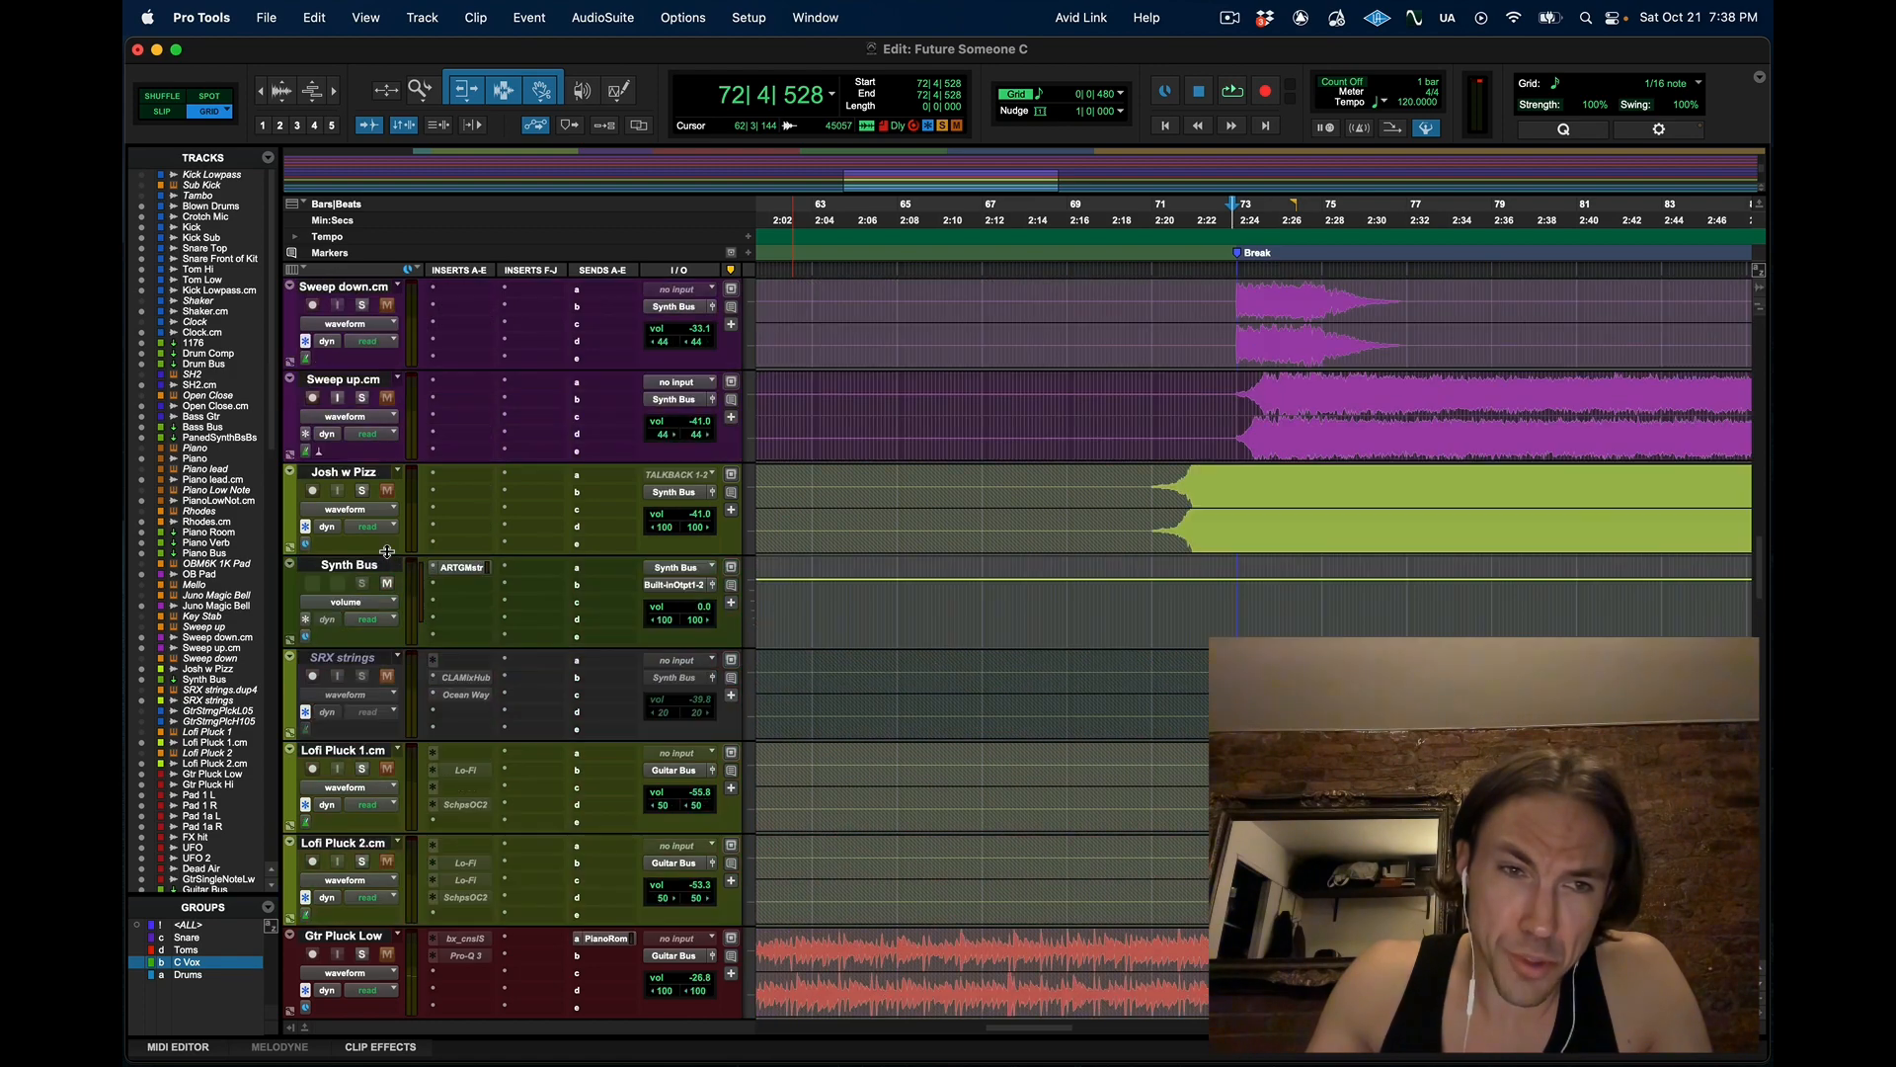
{"action": "scroll", "coordinate": [398, 505], "scroll_direction": "up", "scroll_amount": 2}
{"action": "scroll", "coordinate": [922, 572], "scroll_direction": "down", "scroll_amount": 15}
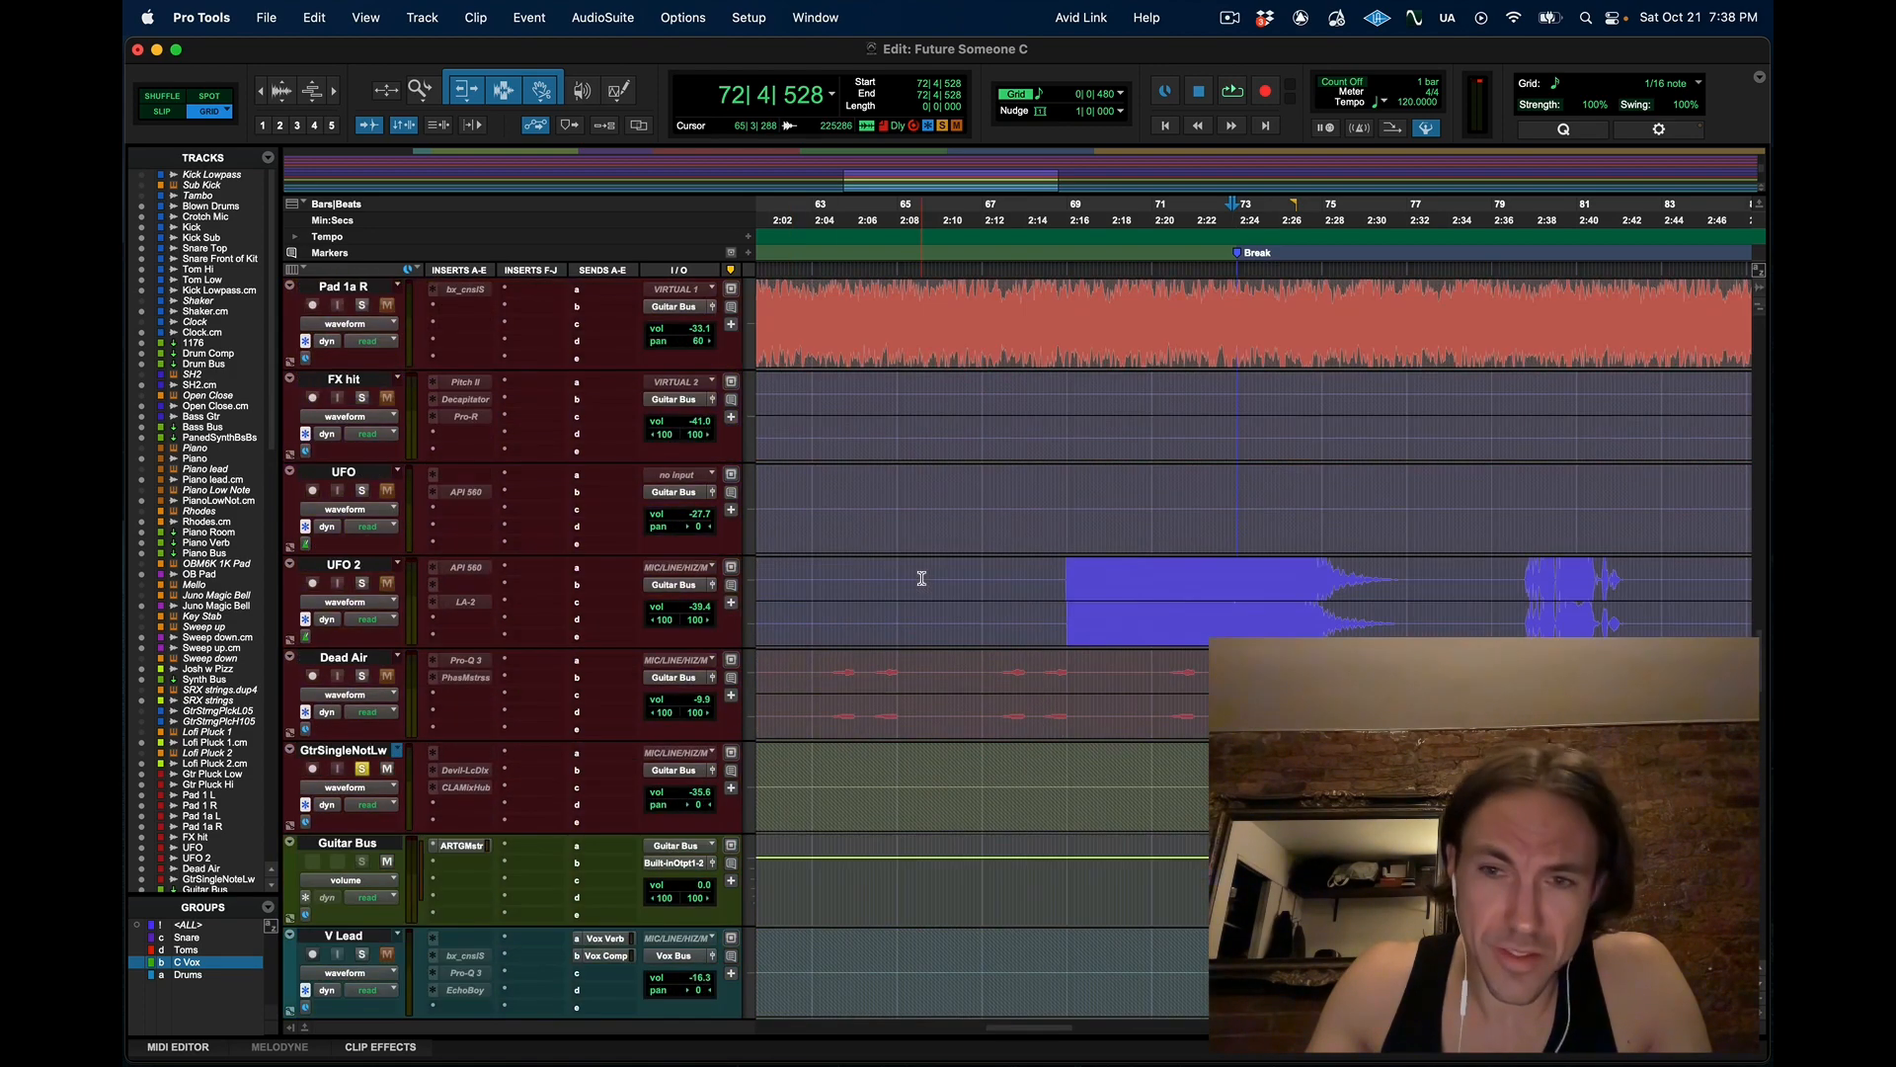
{"action": "scroll", "coordinate": [1192, 623], "scroll_direction": "right", "scroll_amount": 3}
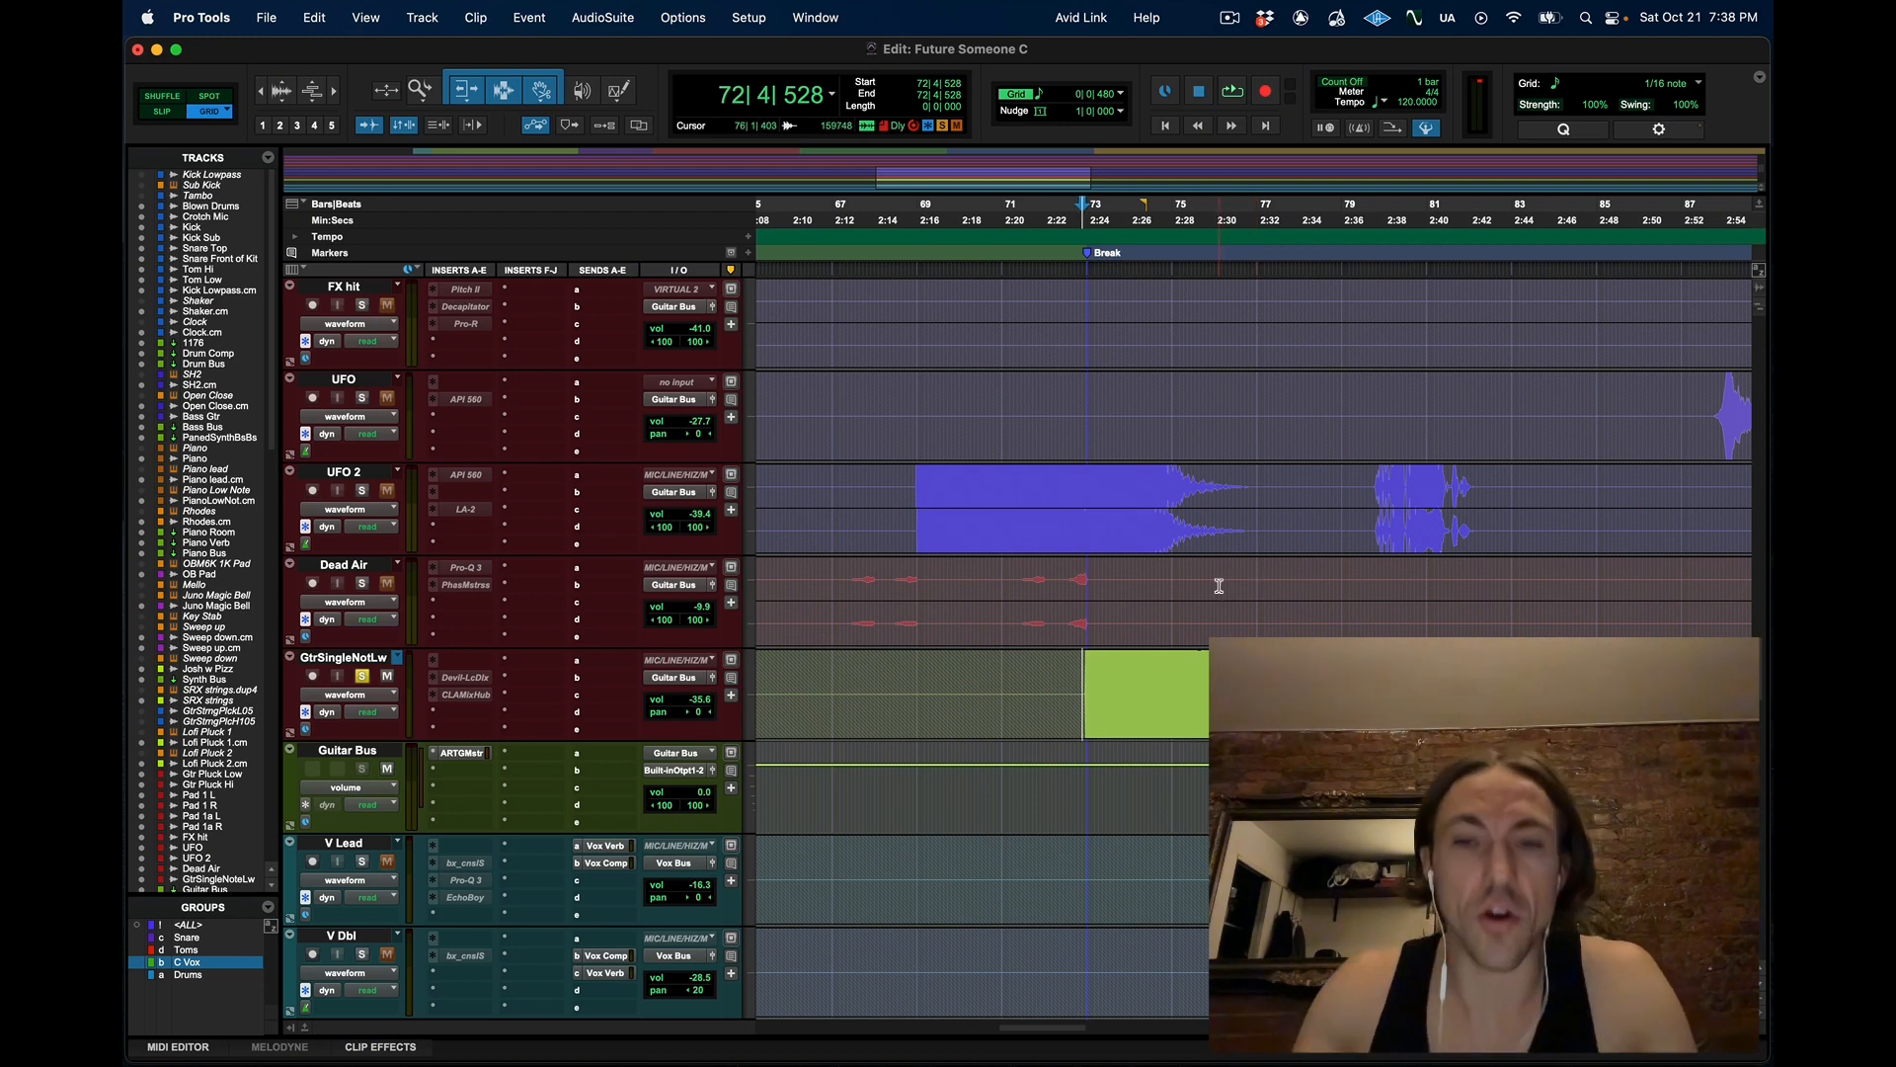
{"action": "key", "text": "space"}
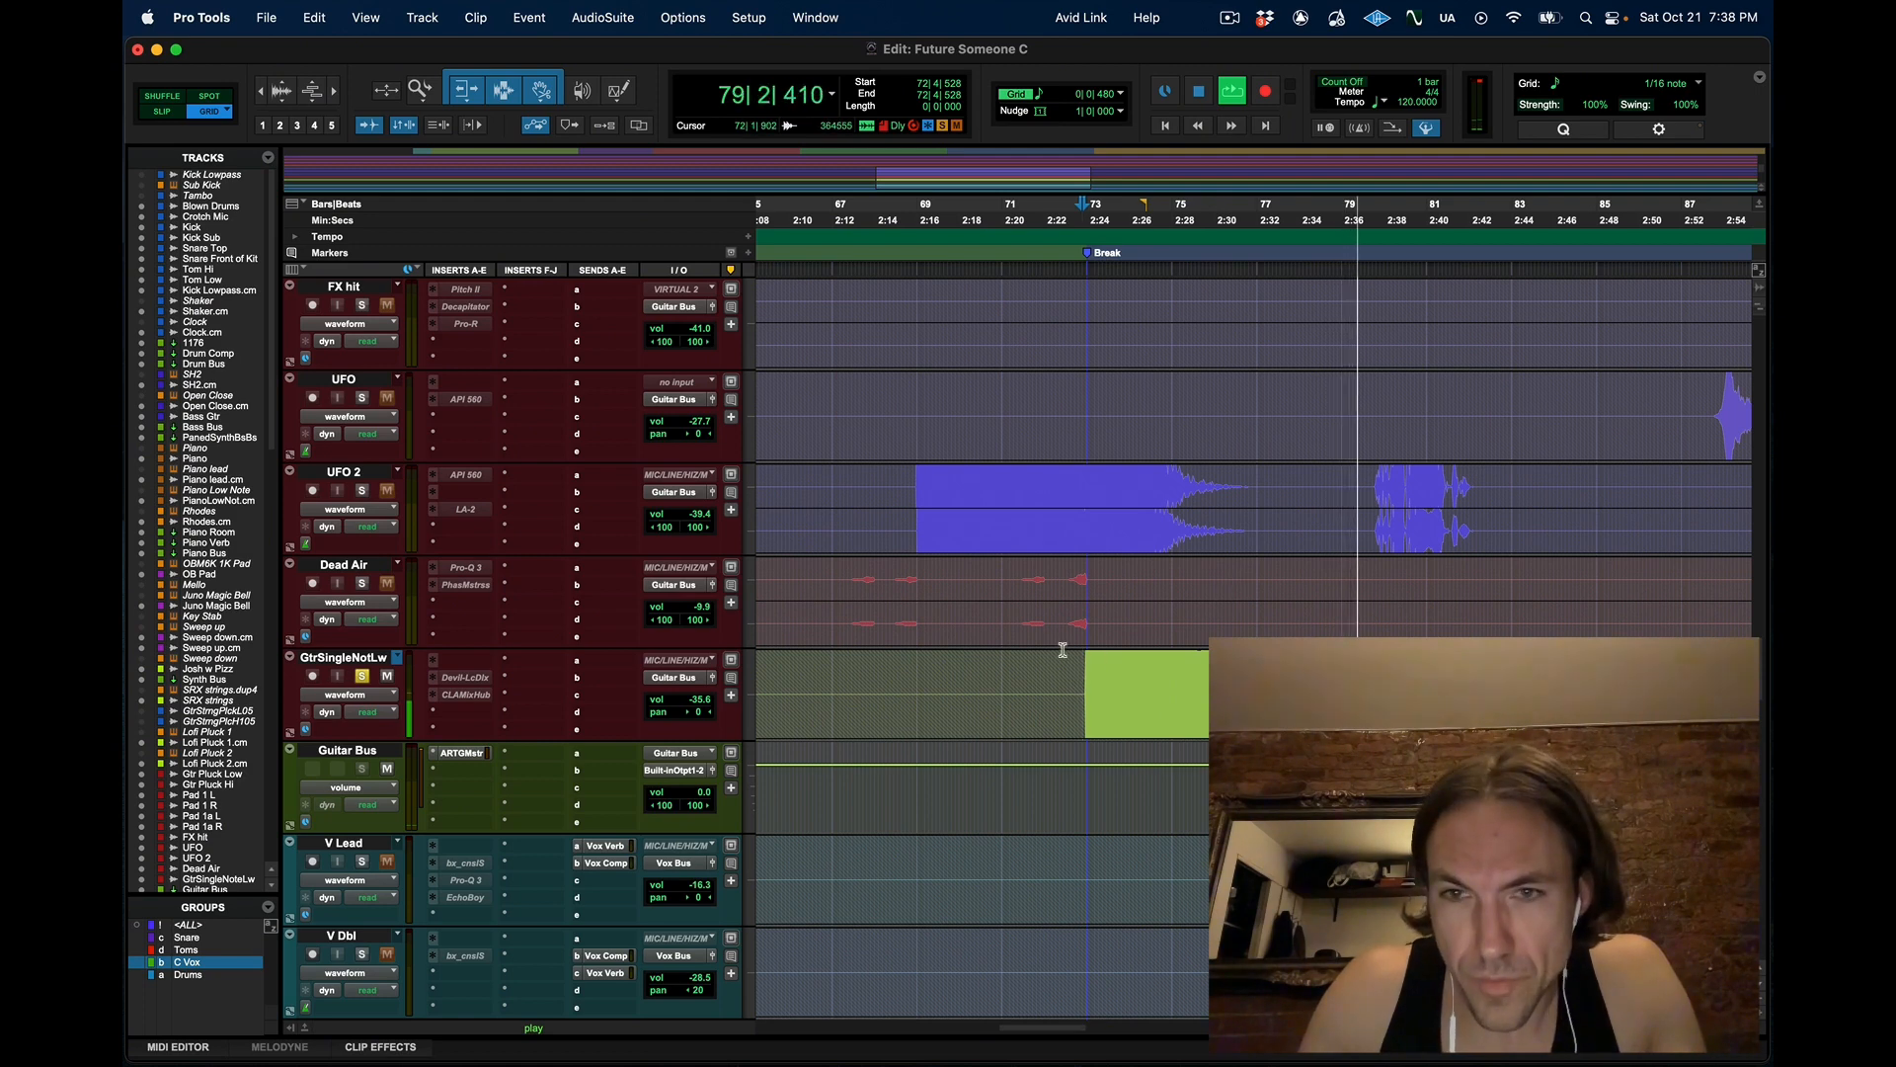
Solo the UFO track alongside GtrSingleNotLw during playback, listen into the C2/Outro, then stop
{"action": "scroll", "coordinate": [1259, 637], "scroll_direction": "right", "scroll_amount": 1}
{"action": "scroll", "coordinate": [1259, 637], "scroll_direction": "right", "scroll_amount": 13}
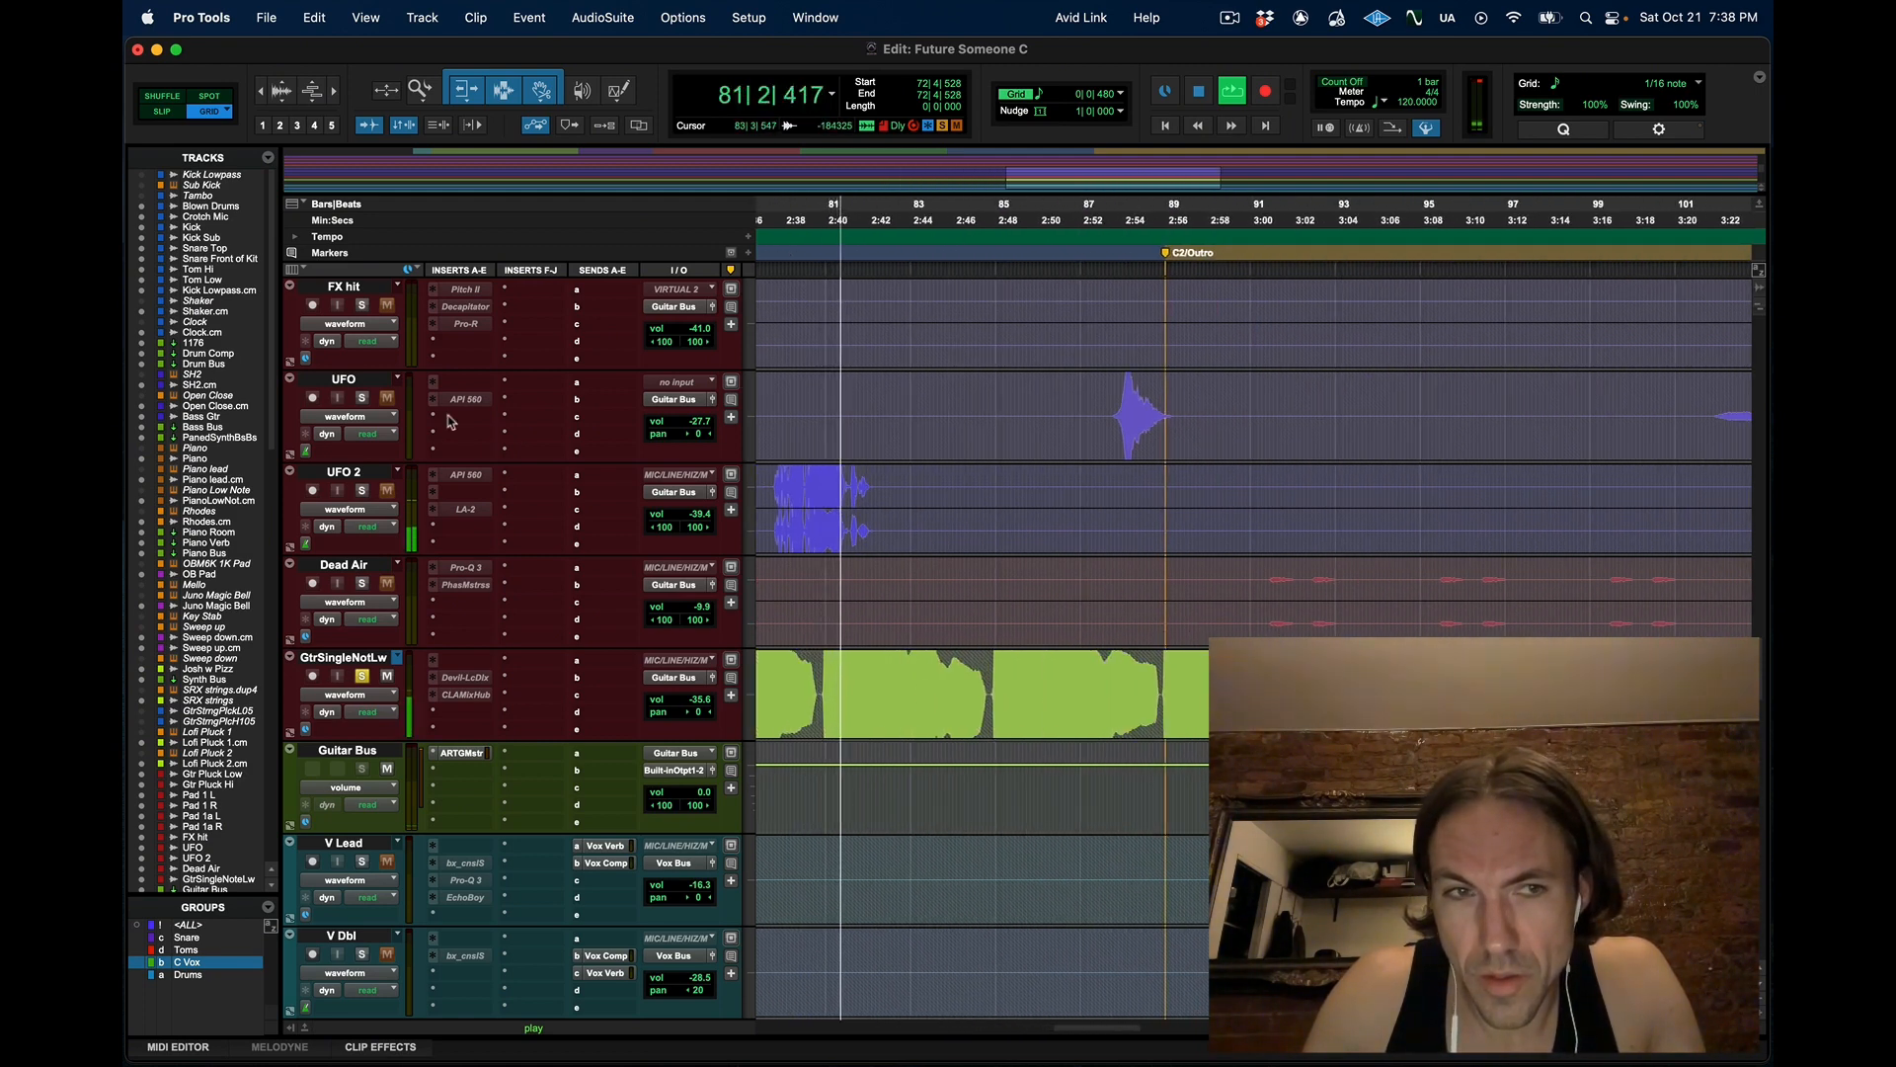
{"action": "left_click", "coordinate": [363, 399]}
{"action": "scroll", "coordinate": [1042, 565], "scroll_direction": "up", "scroll_amount": 3}
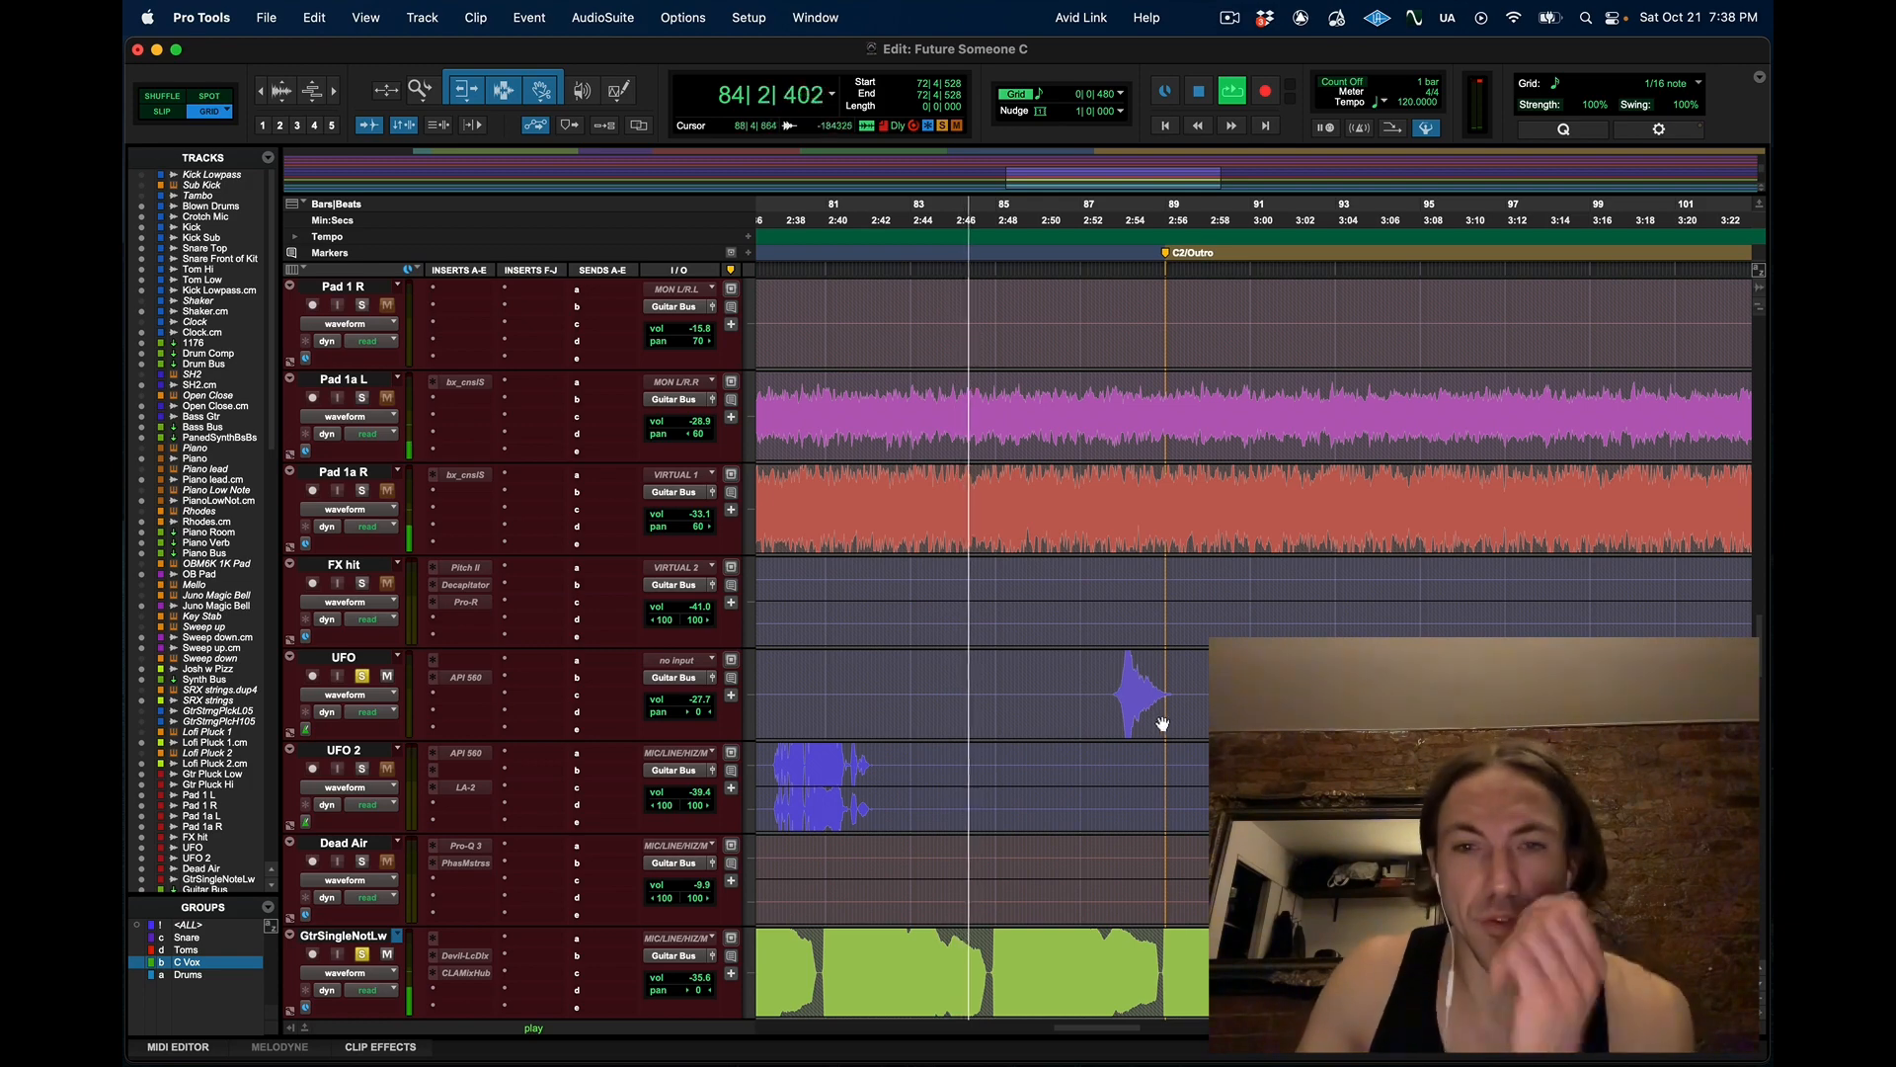
{"action": "scroll", "coordinate": [1146, 702], "scroll_direction": "up", "scroll_amount": 12}
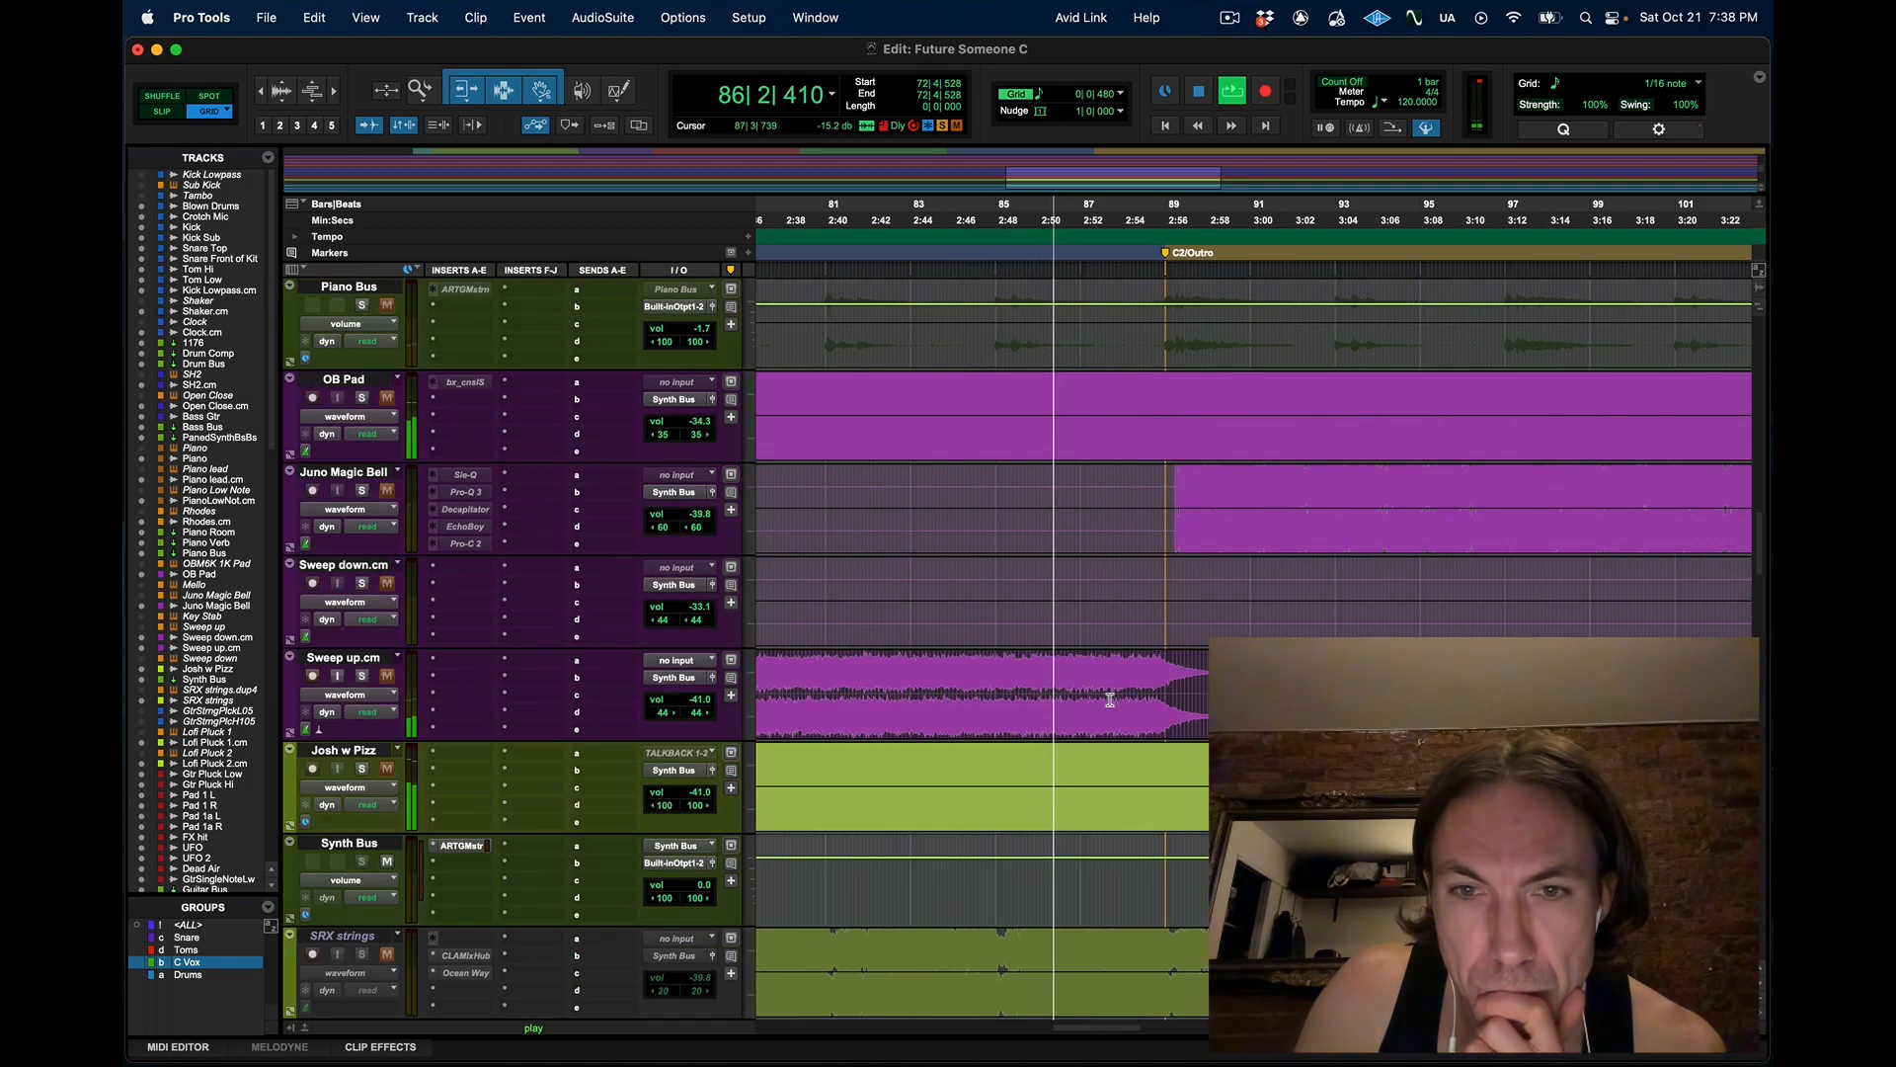
{"action": "scroll", "coordinate": [1110, 699], "scroll_direction": "up", "scroll_amount": 2}
{"action": "scroll", "coordinate": [1110, 700], "scroll_direction": "down", "scroll_amount": 8}
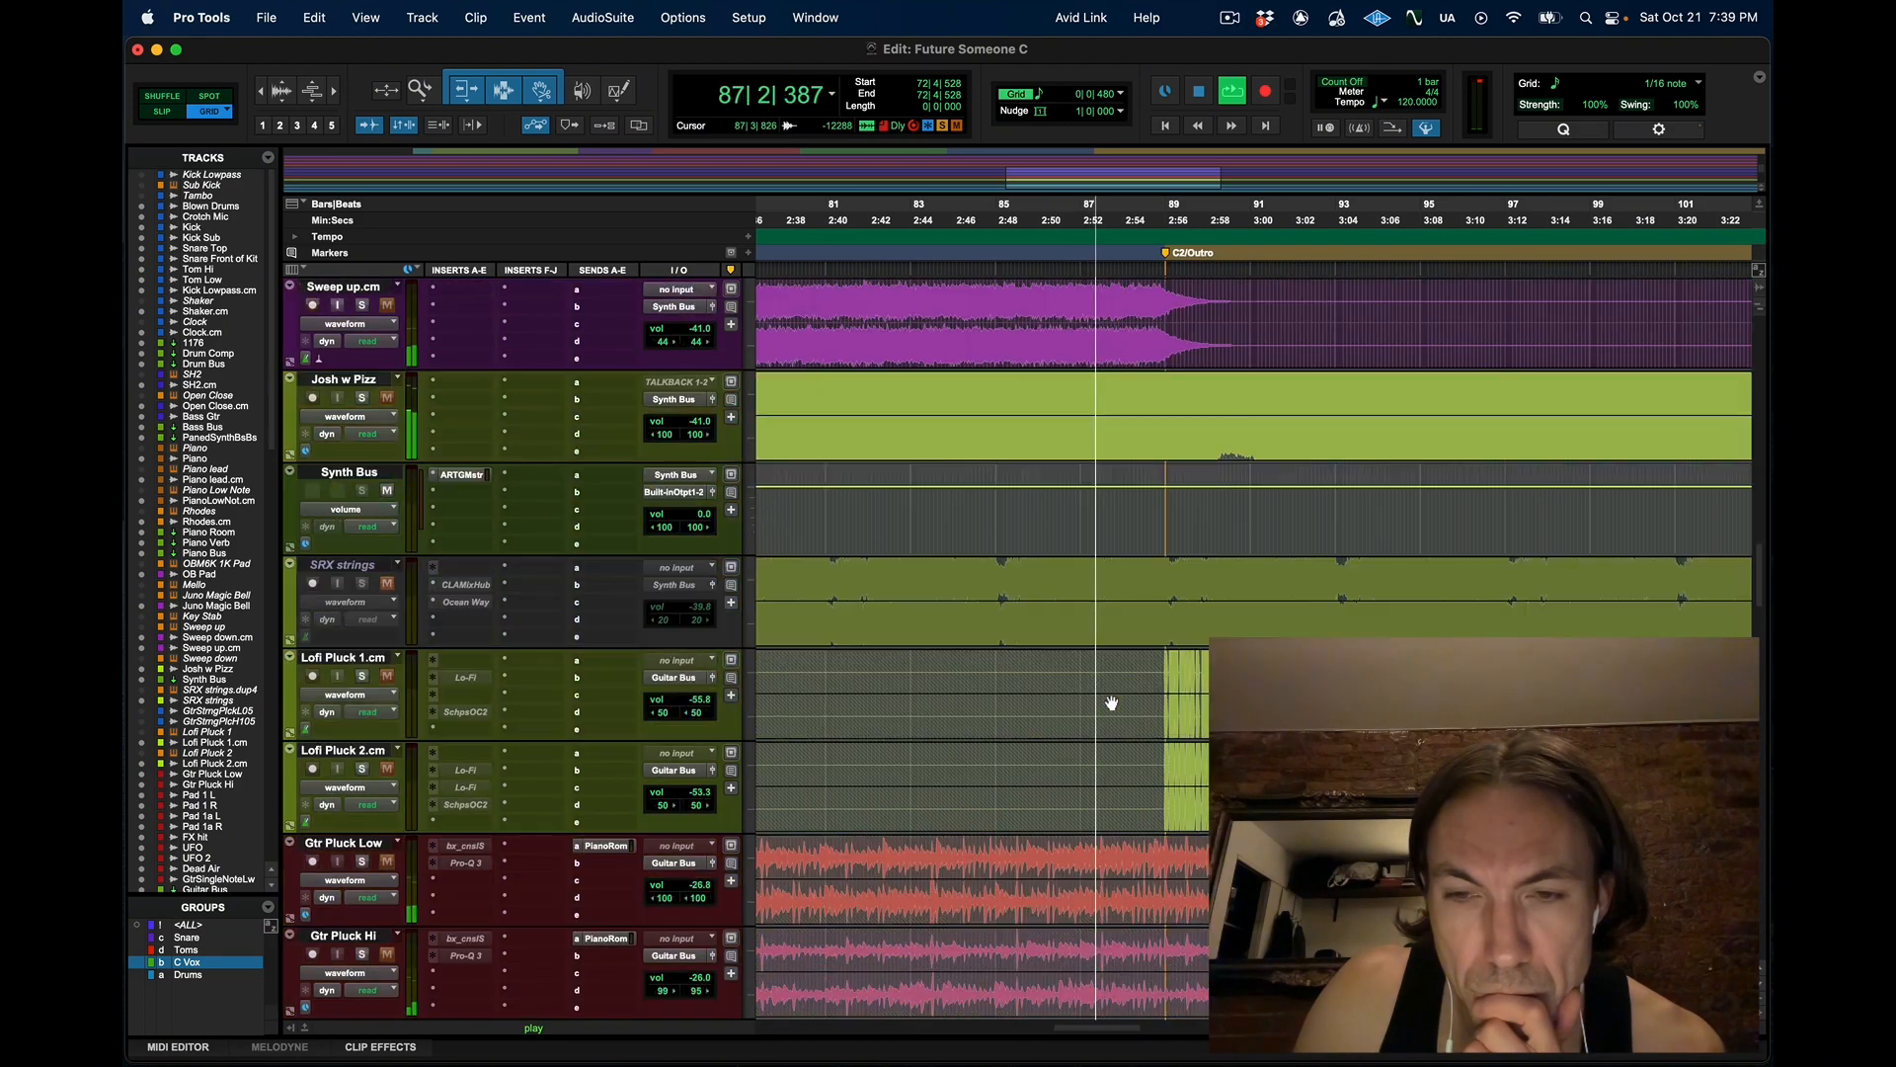
{"action": "scroll", "coordinate": [1110, 702], "scroll_direction": "down", "scroll_amount": 5}
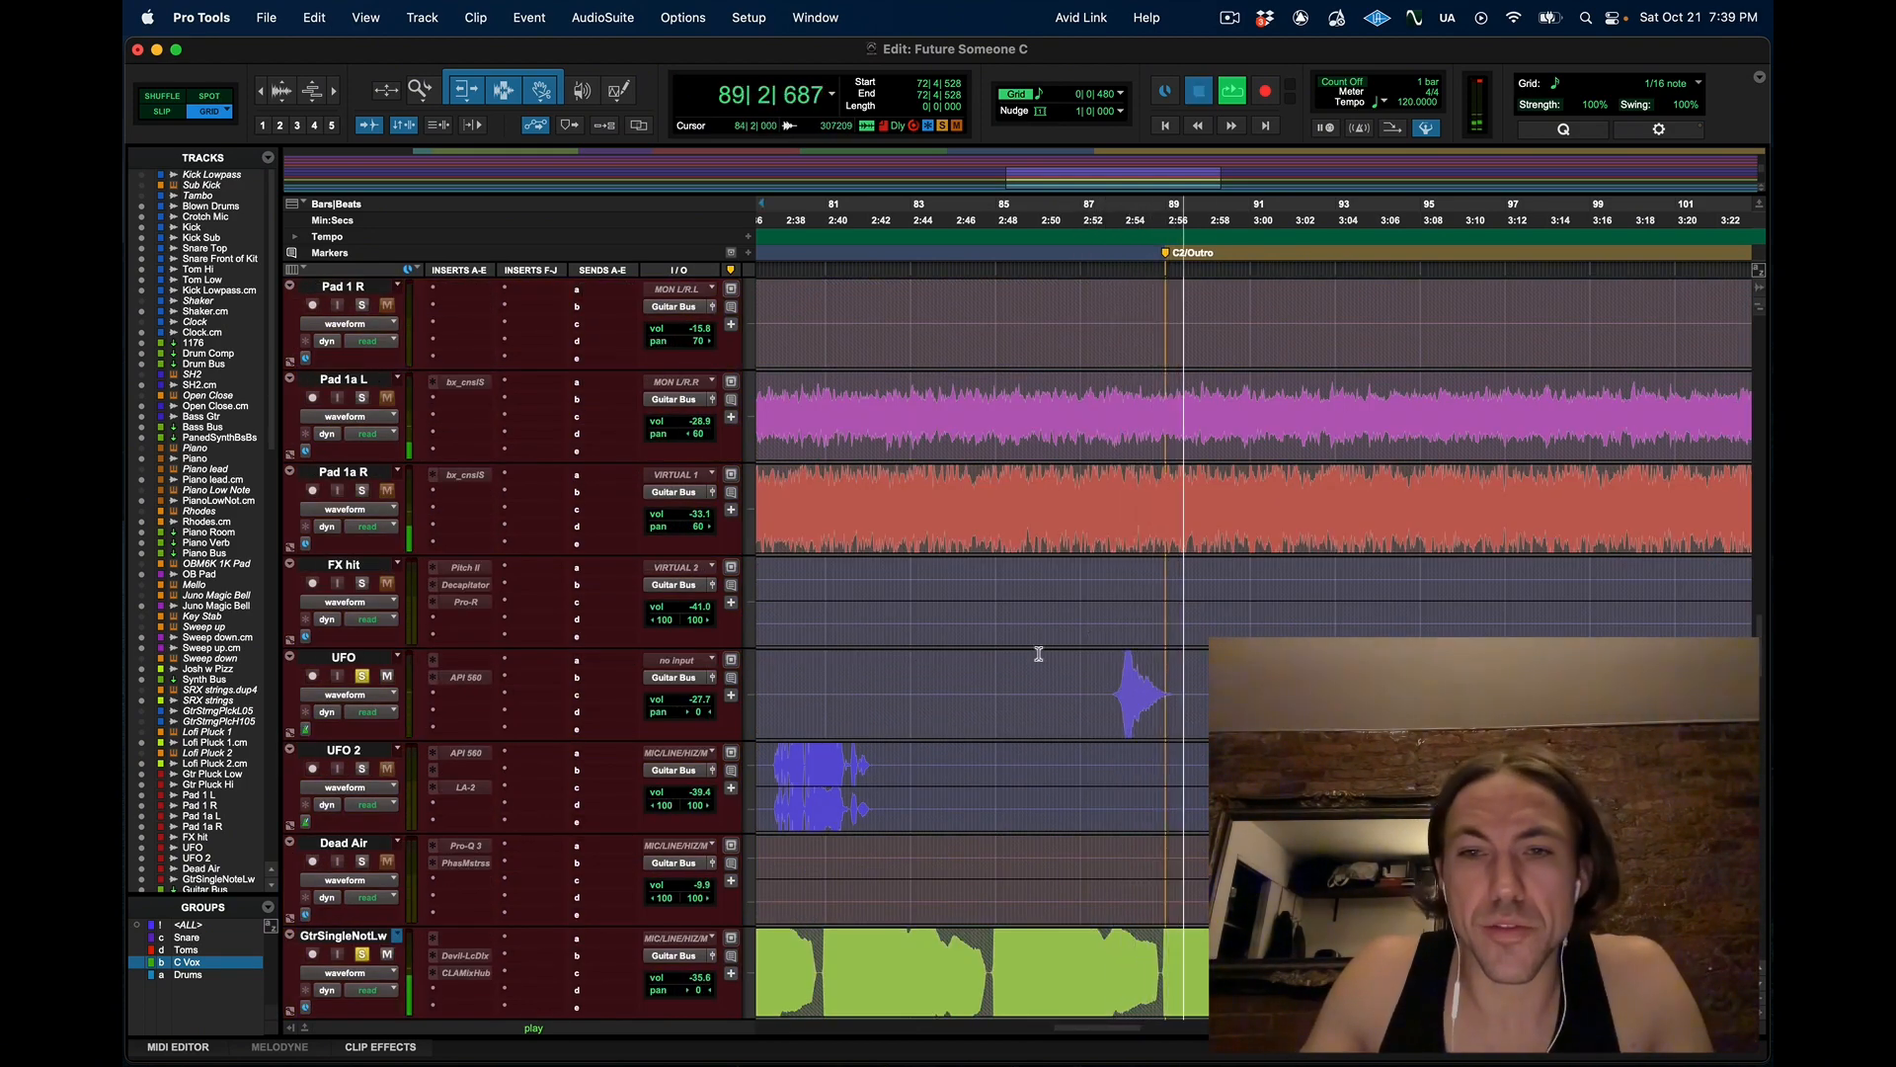
{"action": "key", "text": "space"}
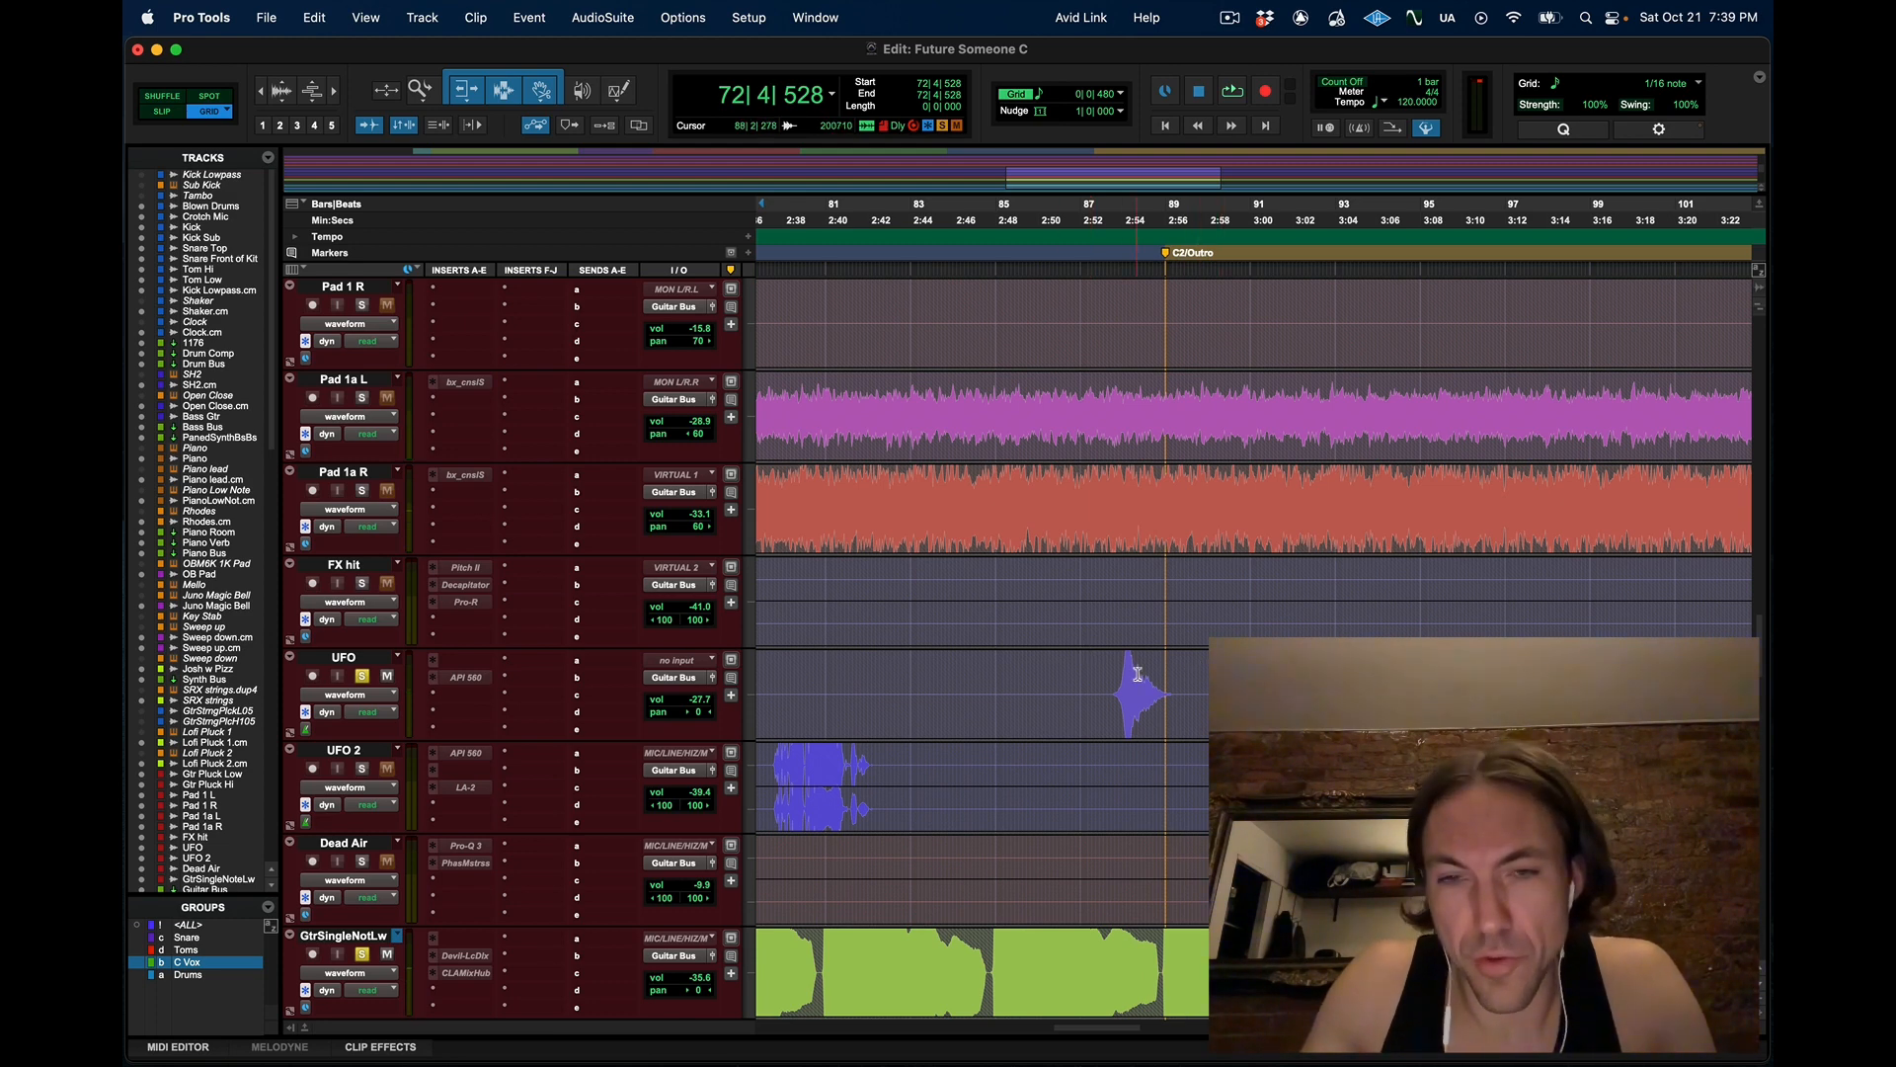
Solo Lofi Pluck 1.cm and Lofi Pluck 2.cm and set the playback start to 88|4|000, just ahead of the C2/Outro
{"action": "scroll", "coordinate": [1138, 674], "scroll_direction": "left", "scroll_amount": 6}
{"action": "scroll", "coordinate": [1138, 674], "scroll_direction": "up", "scroll_amount": 4}
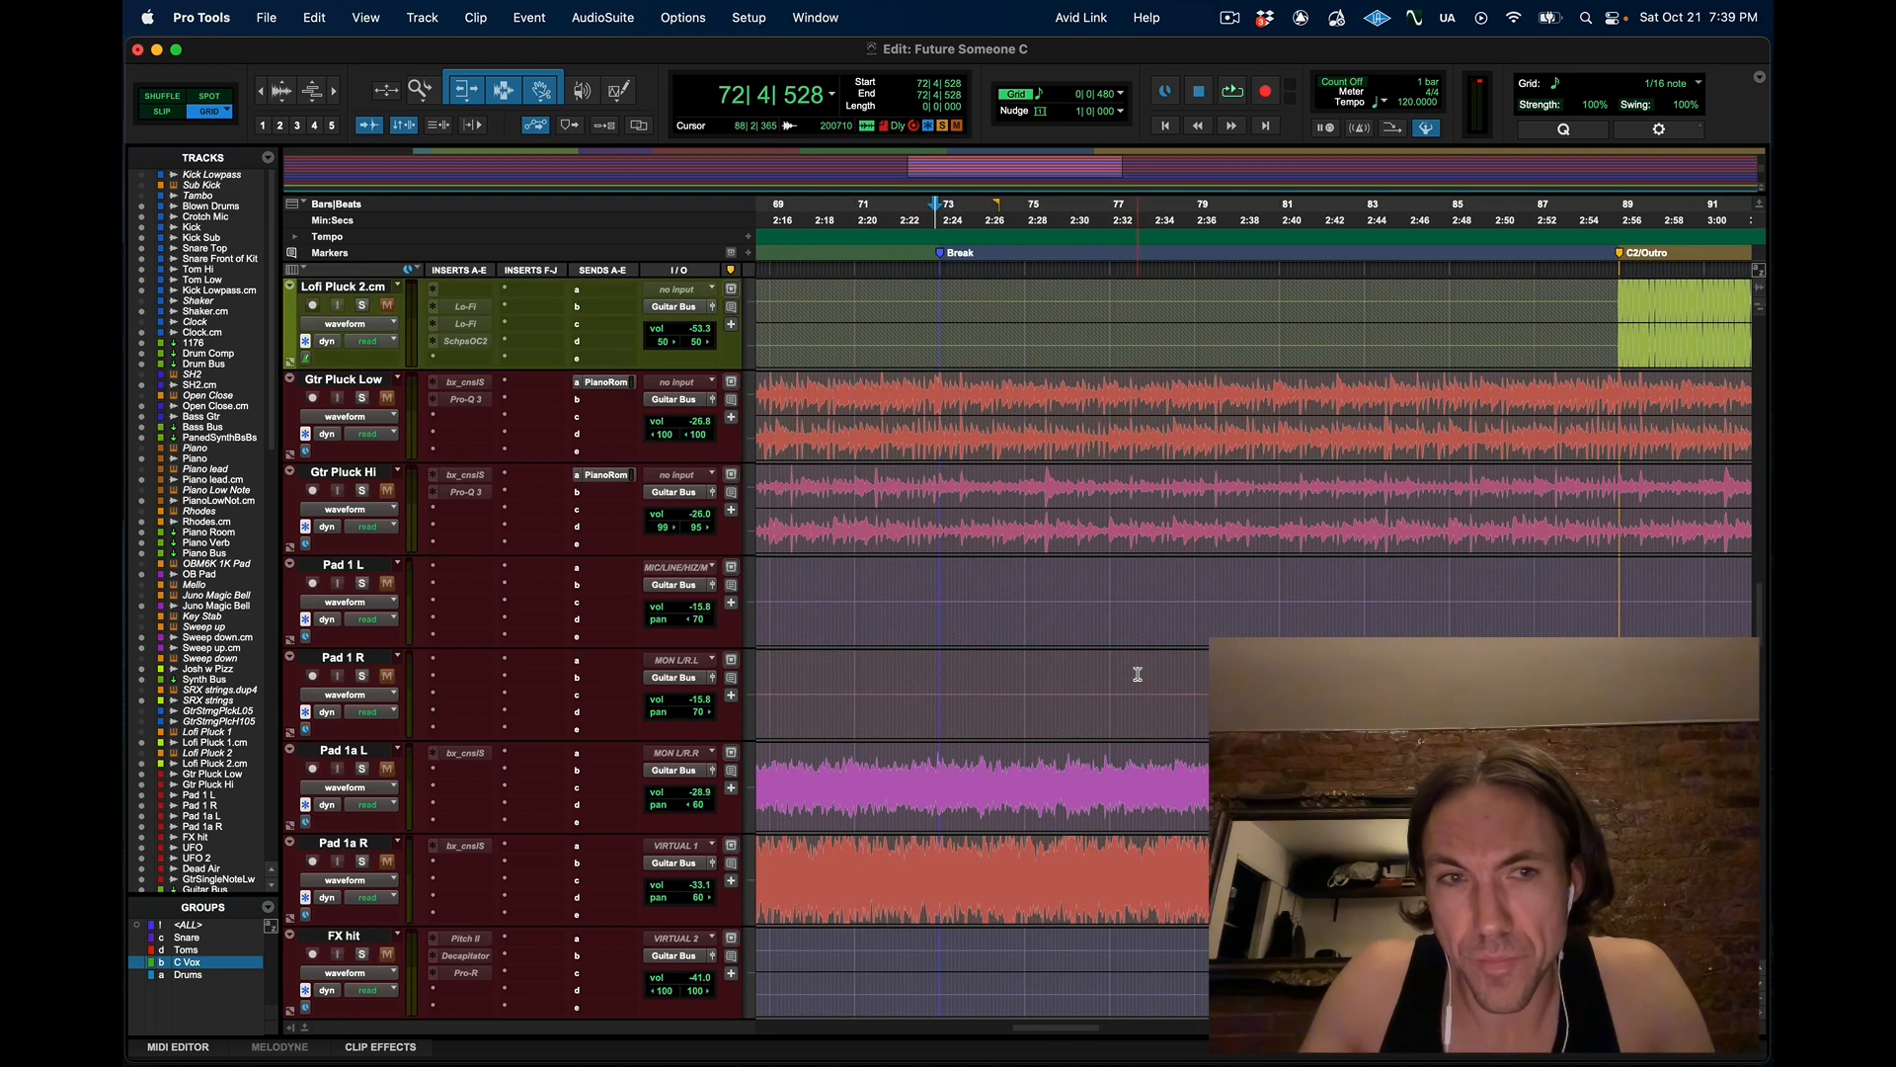
{"action": "scroll", "coordinate": [1137, 673], "scroll_direction": "left", "scroll_amount": 1}
{"action": "key", "text": "r"}
{"action": "key", "text": "r"}
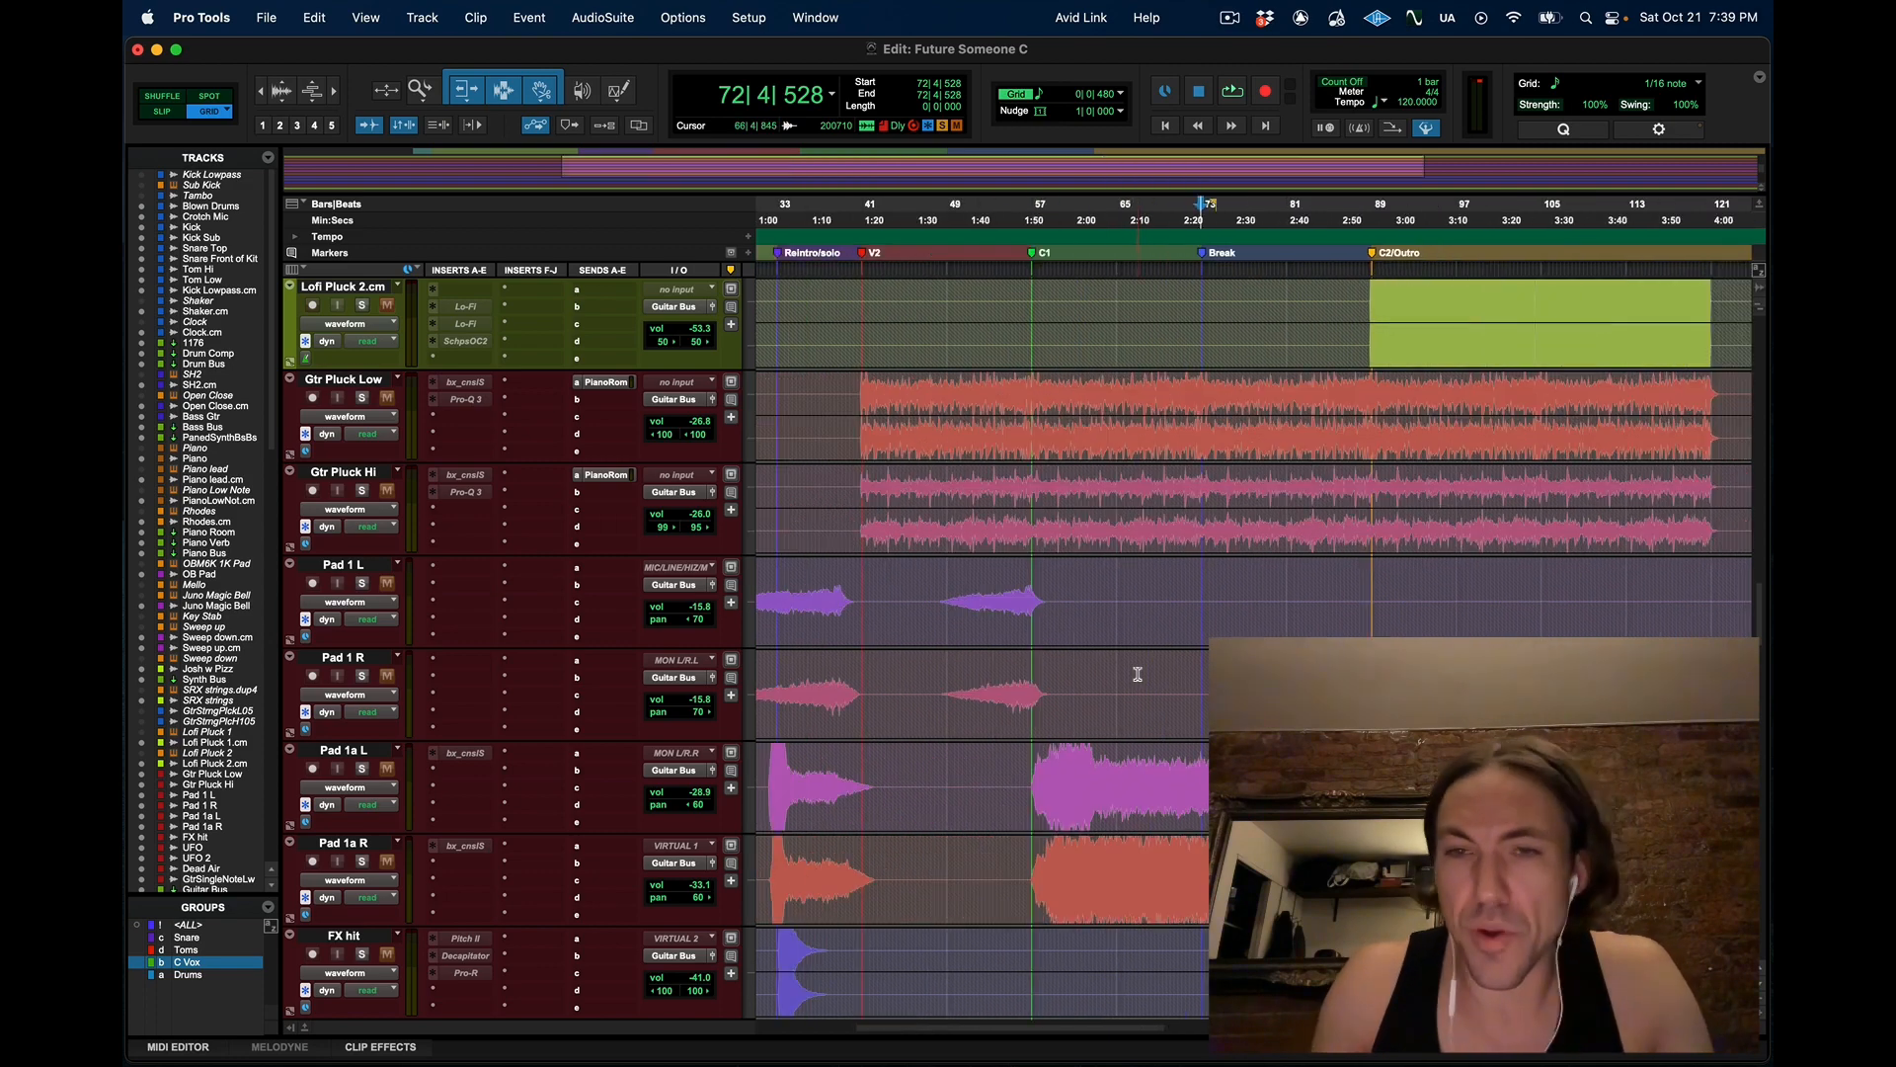
{"action": "scroll", "coordinate": [1112, 652], "scroll_direction": "up", "scroll_amount": 2}
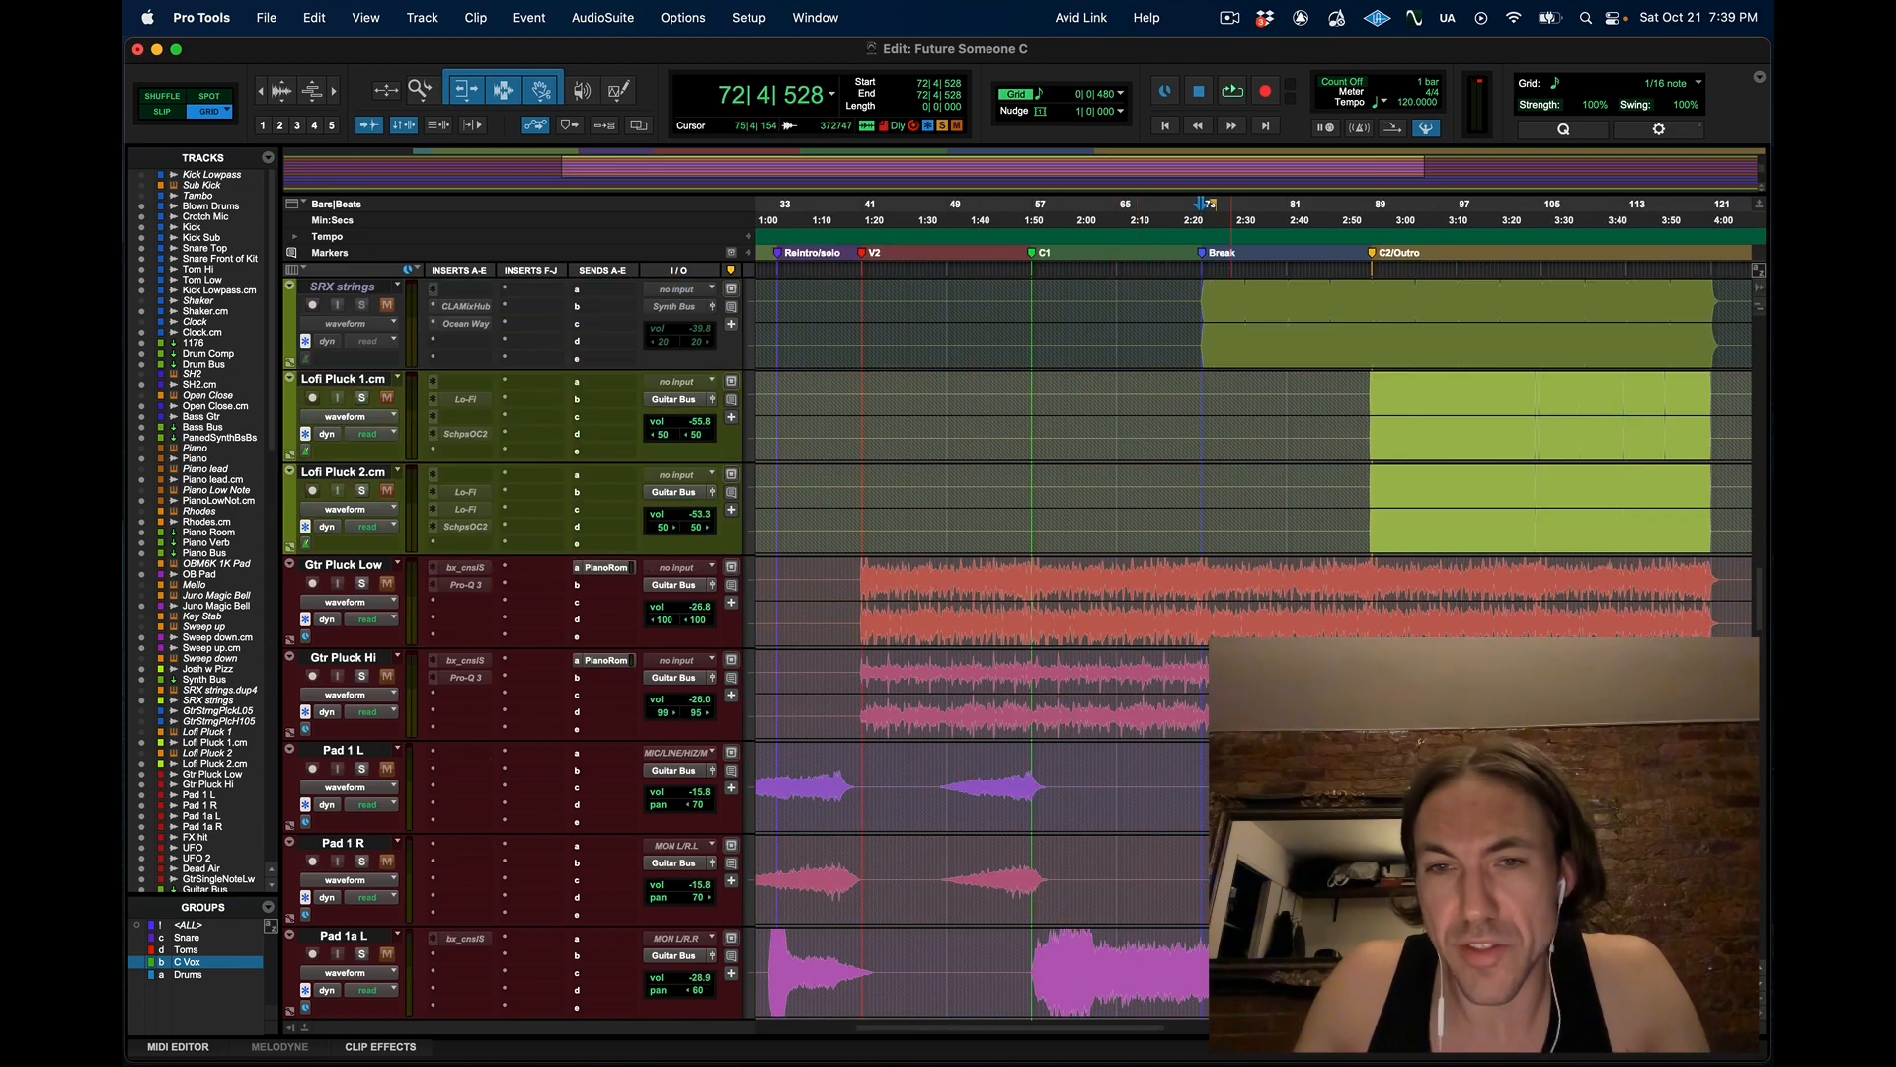
{"action": "scroll", "coordinate": [1197, 658], "scroll_direction": "up", "scroll_amount": 3}
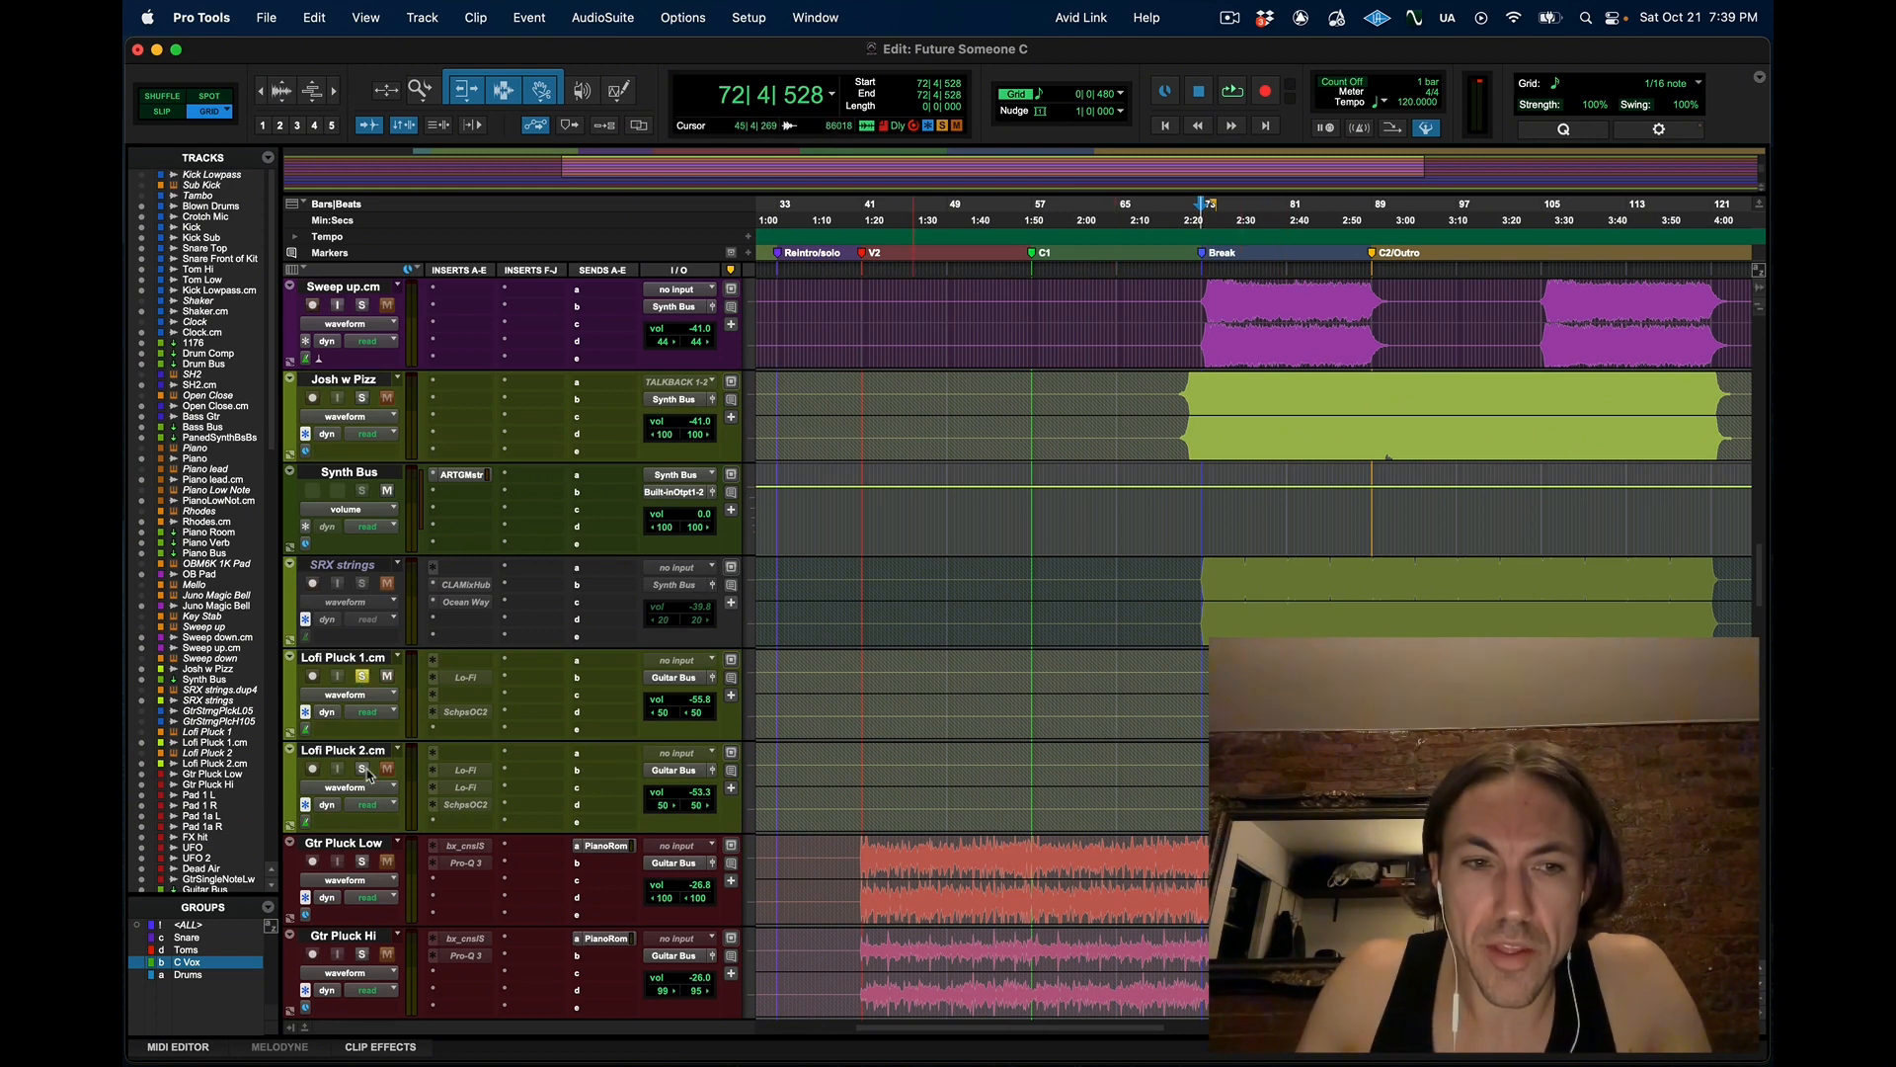
{"action": "scroll", "coordinate": [1274, 741], "scroll_direction": "right", "scroll_amount": 4}
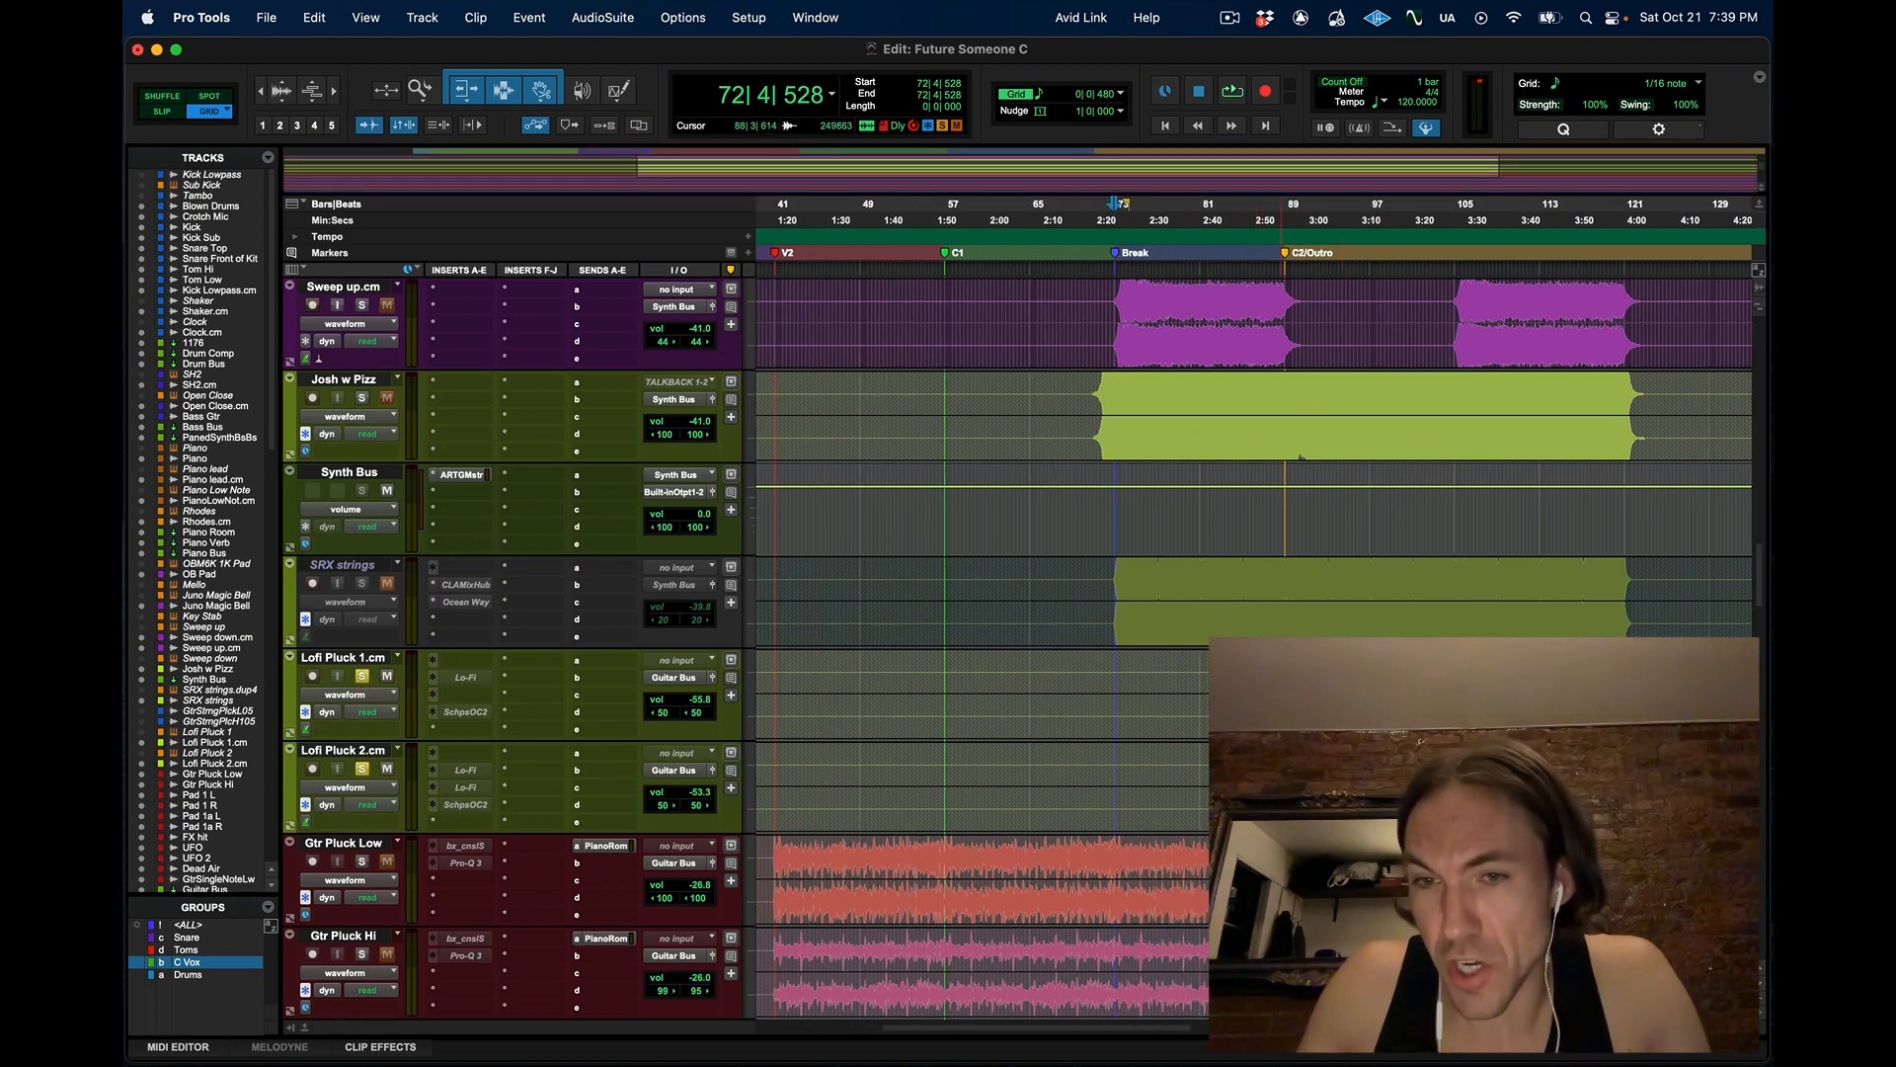
Clear the UFO and GtrSingleNotLw solos and play the two Lofi Pluck tracks from 88|4|000, then stop
{"action": "scroll", "coordinate": [357, 766], "scroll_direction": "down", "scroll_amount": 15}
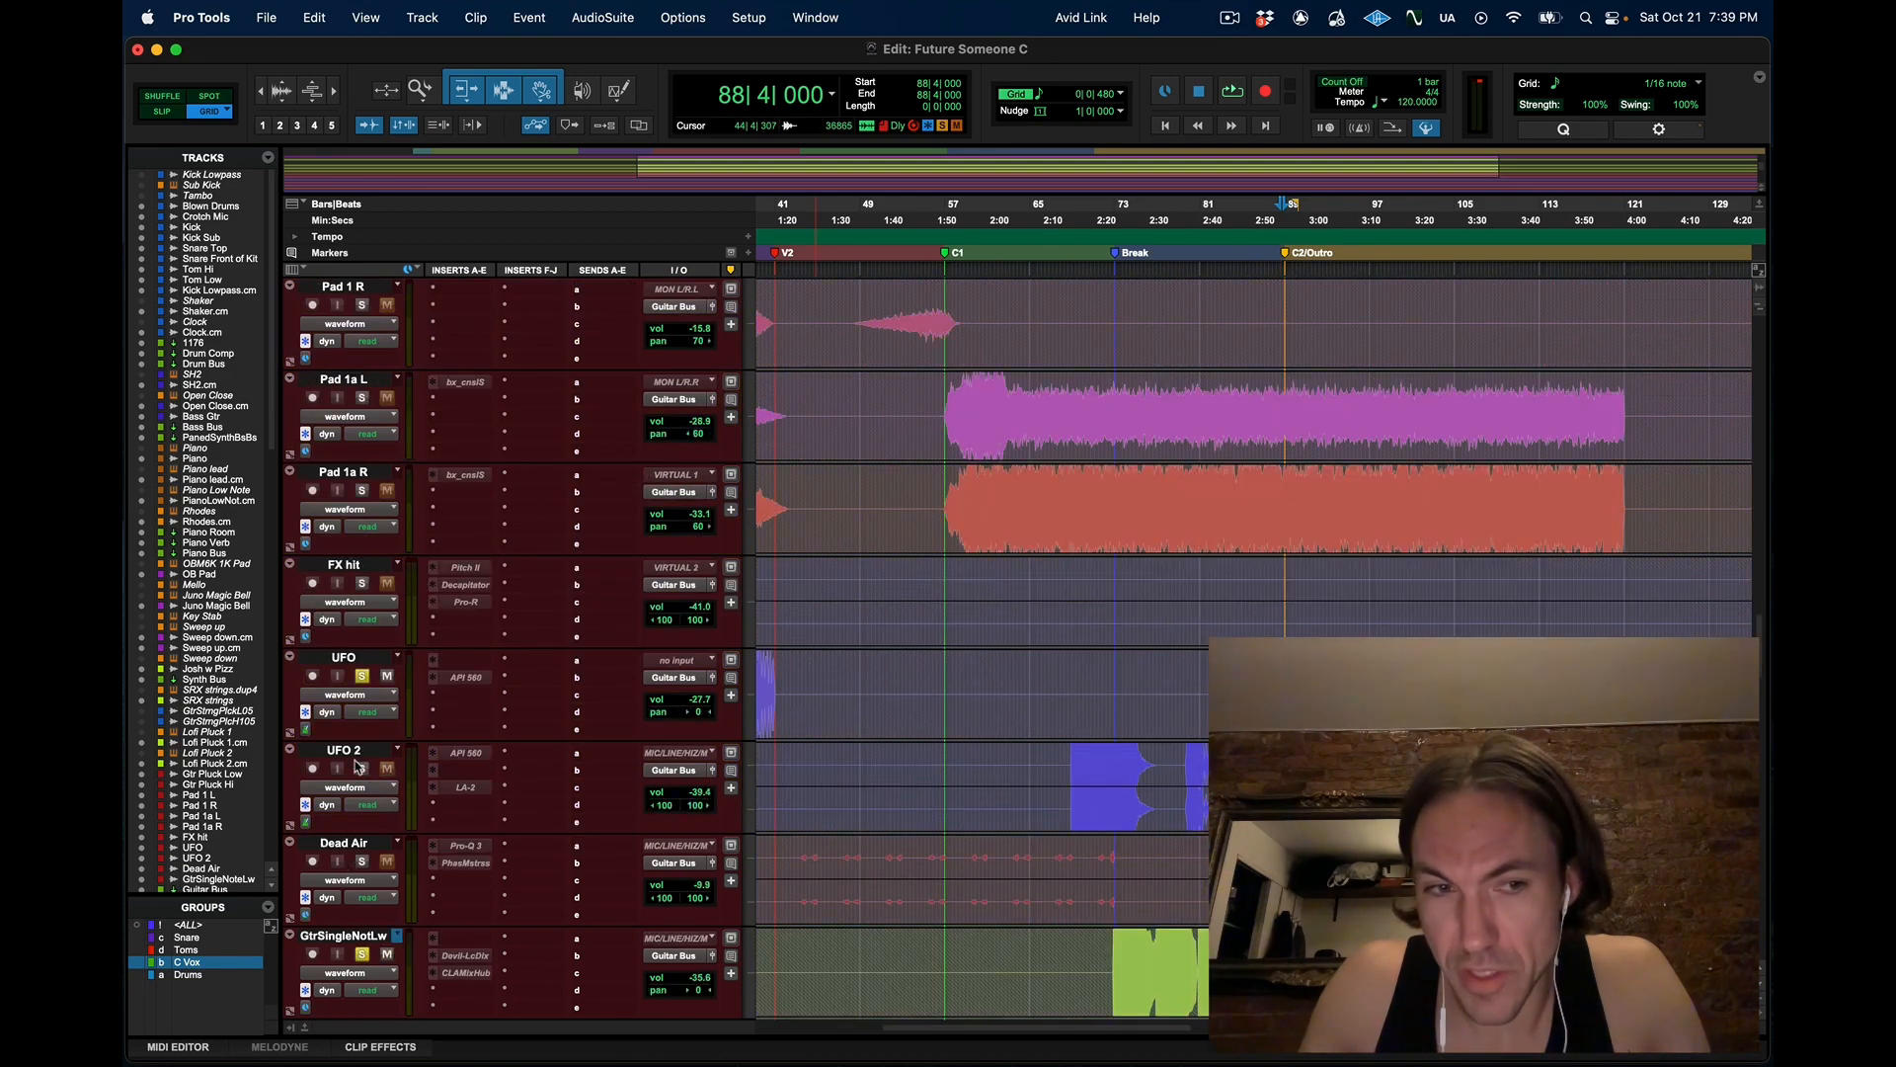
{"action": "scroll", "coordinate": [1425, 741], "scroll_direction": "up", "scroll_amount": 10}
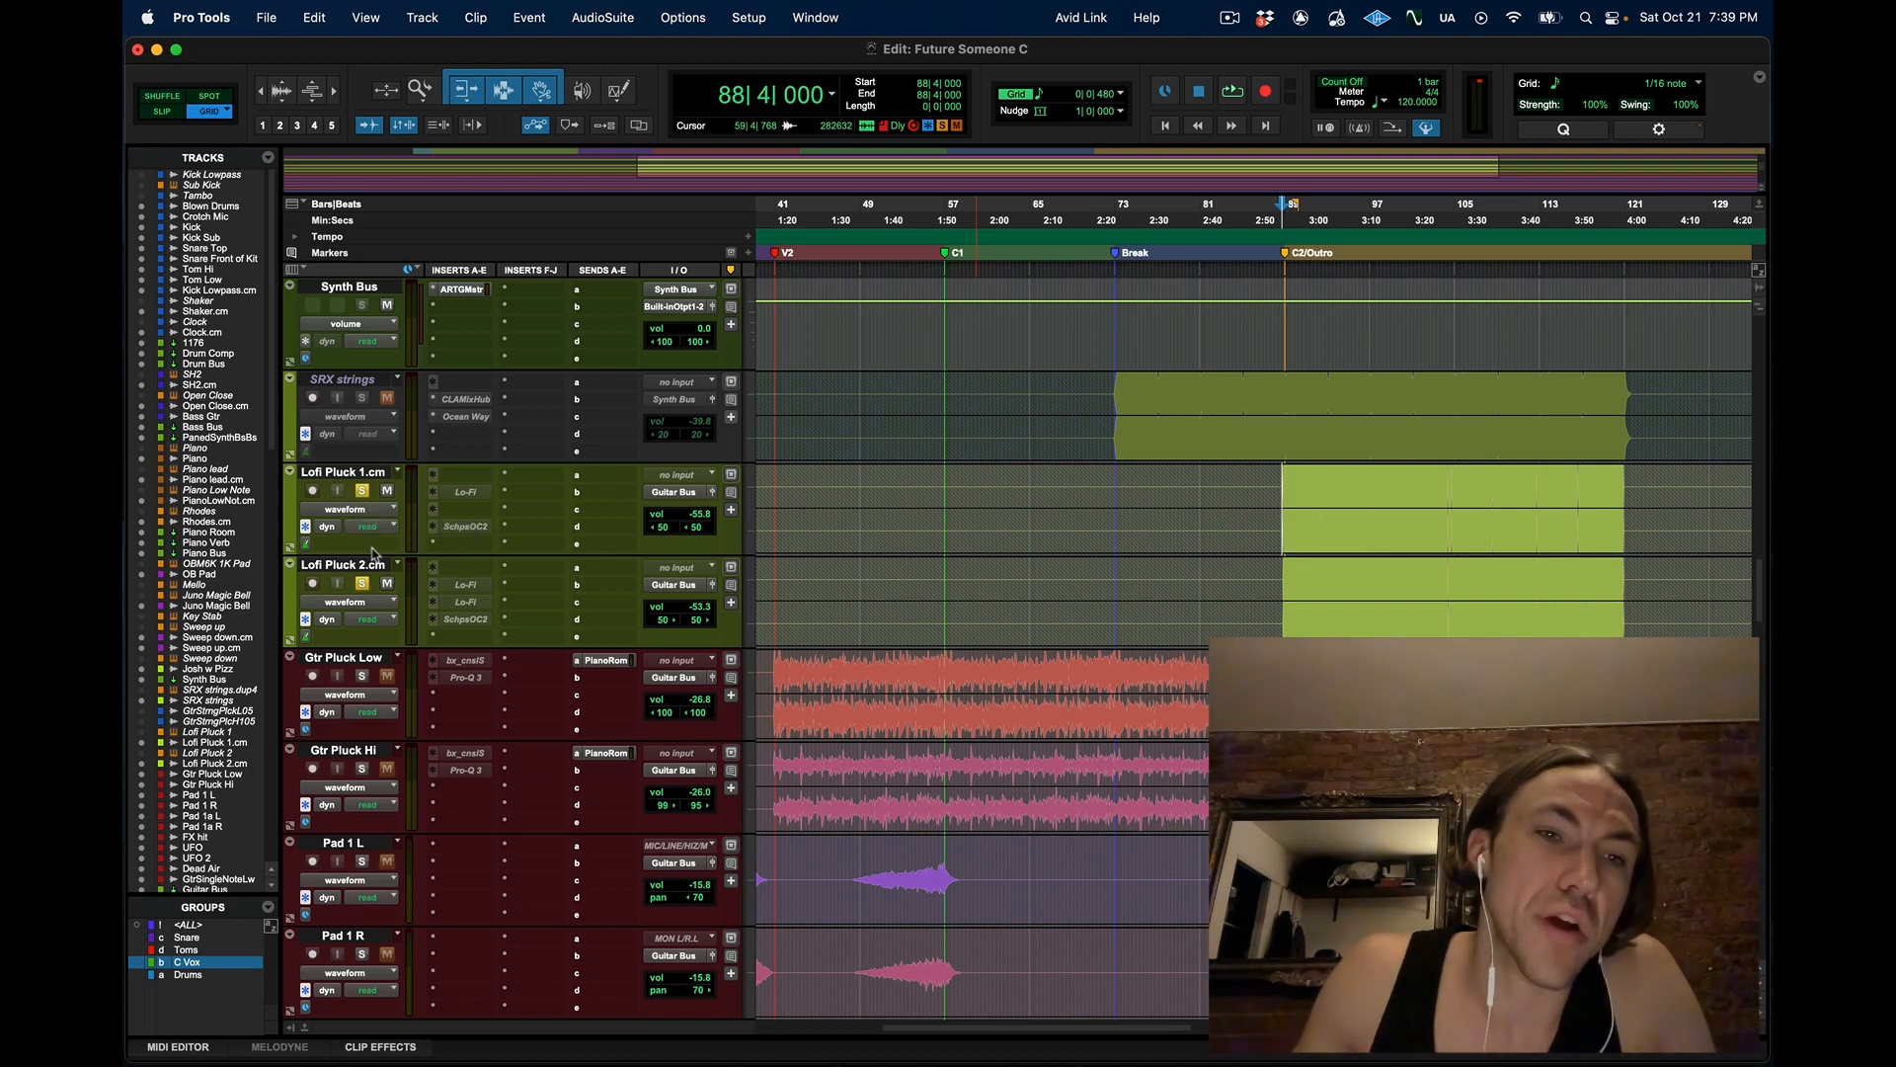
{"action": "key", "text": "space"}
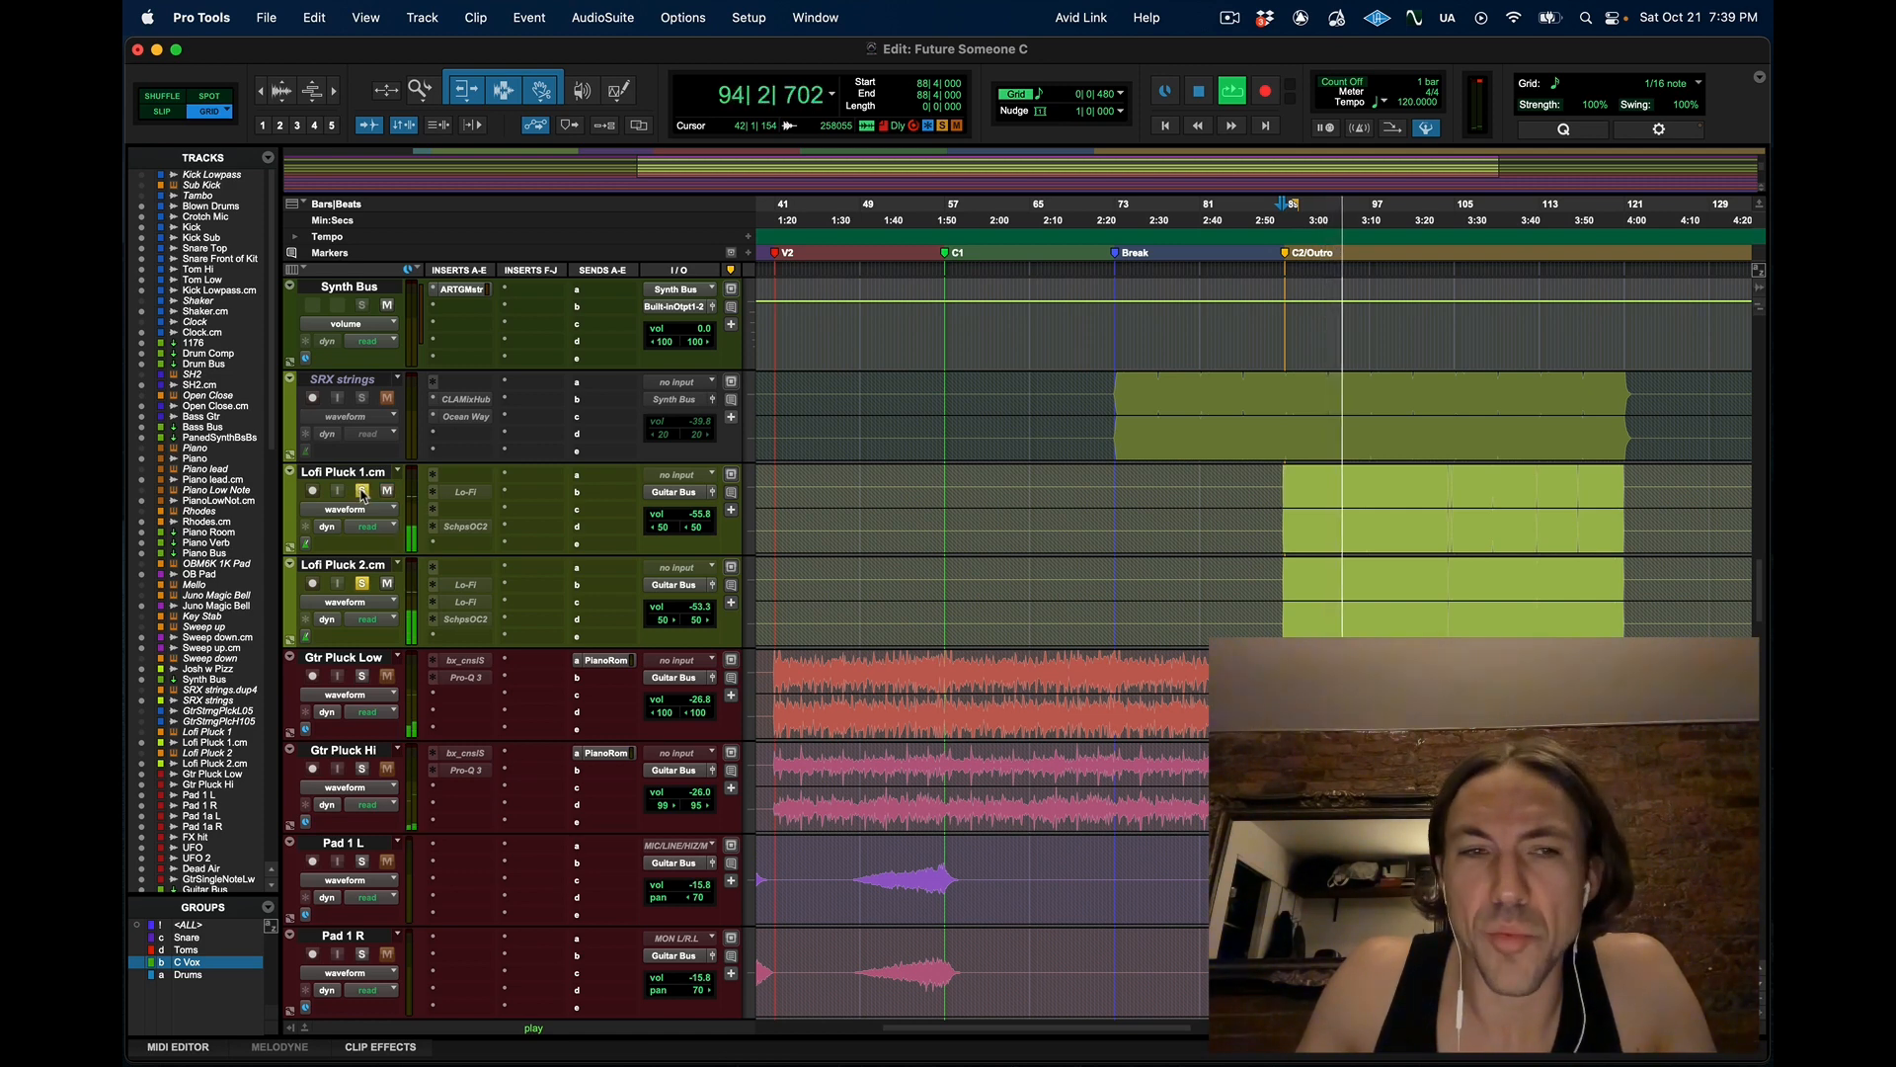
{"action": "key", "text": "space"}
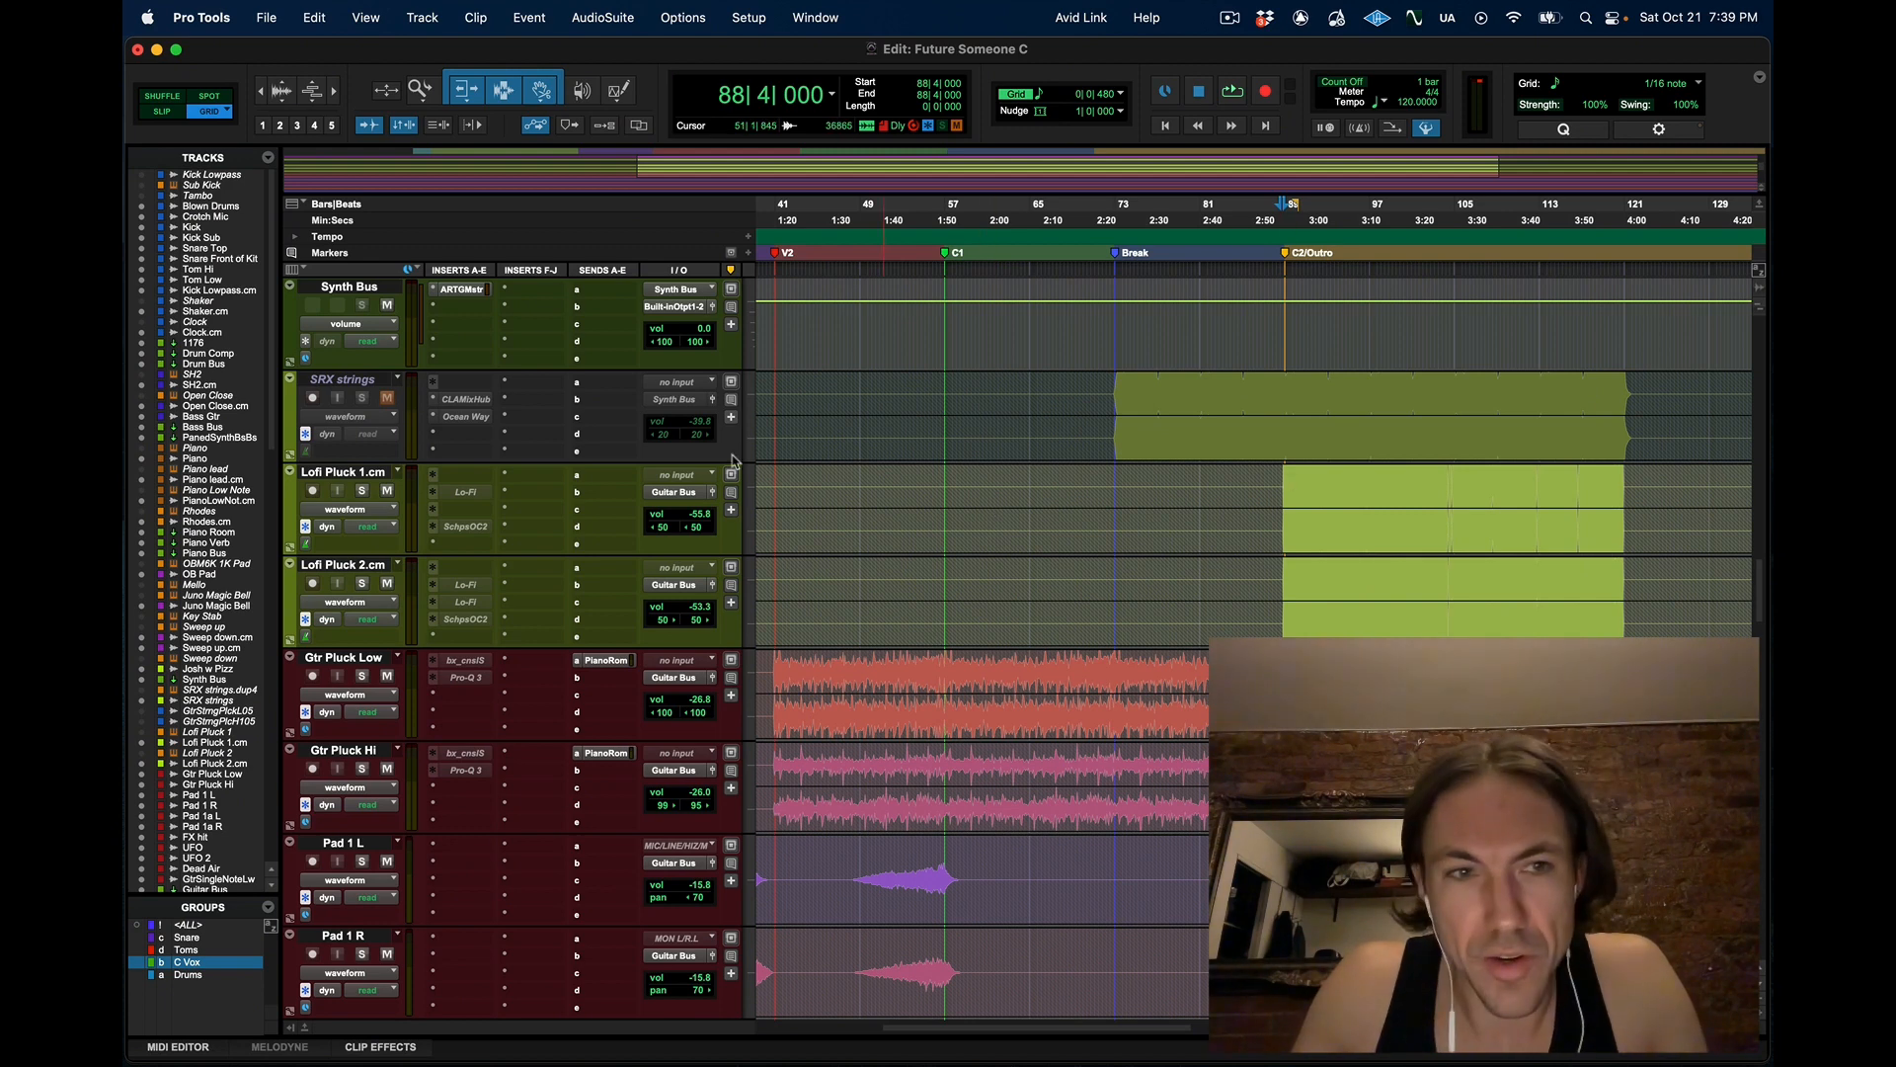
Replace the Lofi Pluck solos with Pad 1a L and Pad 1a R and play from 56|3|480, just ahead of C1
{"action": "scroll", "coordinate": [967, 452], "scroll_direction": "down", "scroll_amount": 6}
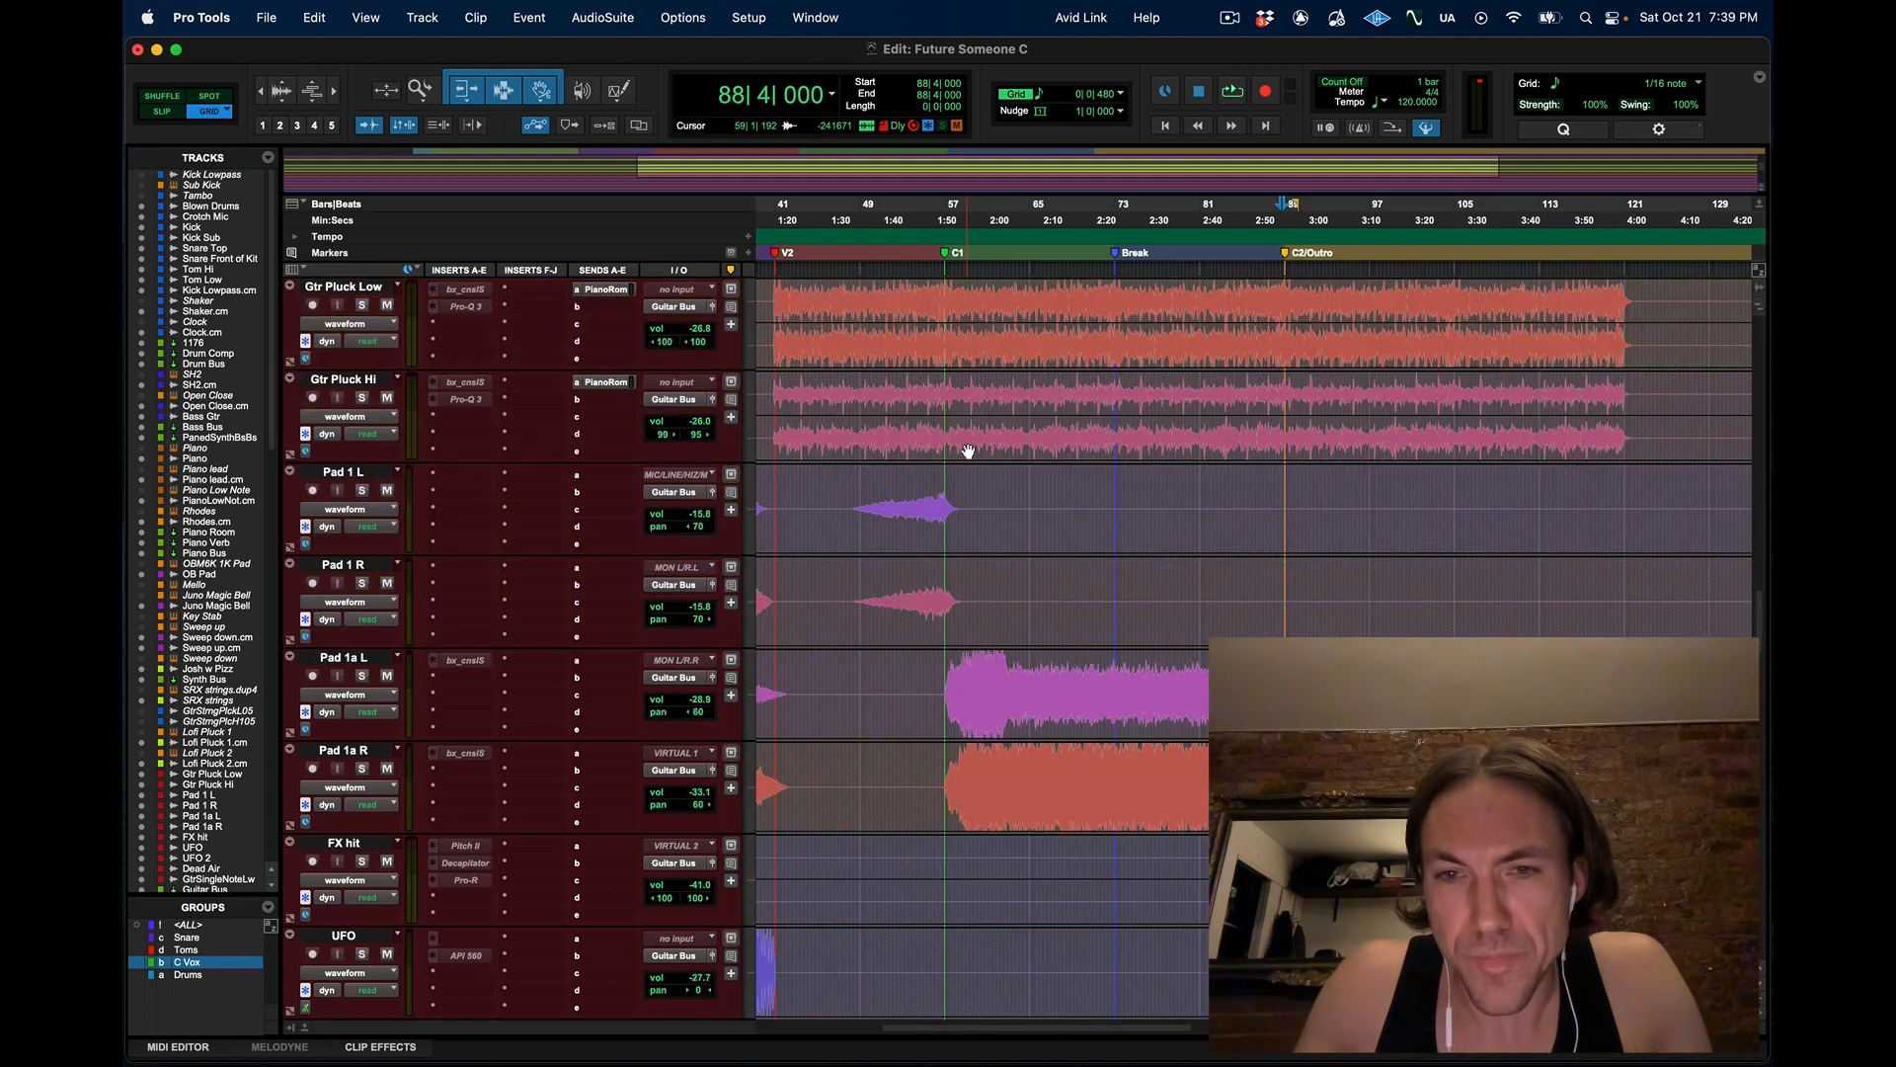
{"action": "left_click", "coordinate": [361, 512]}
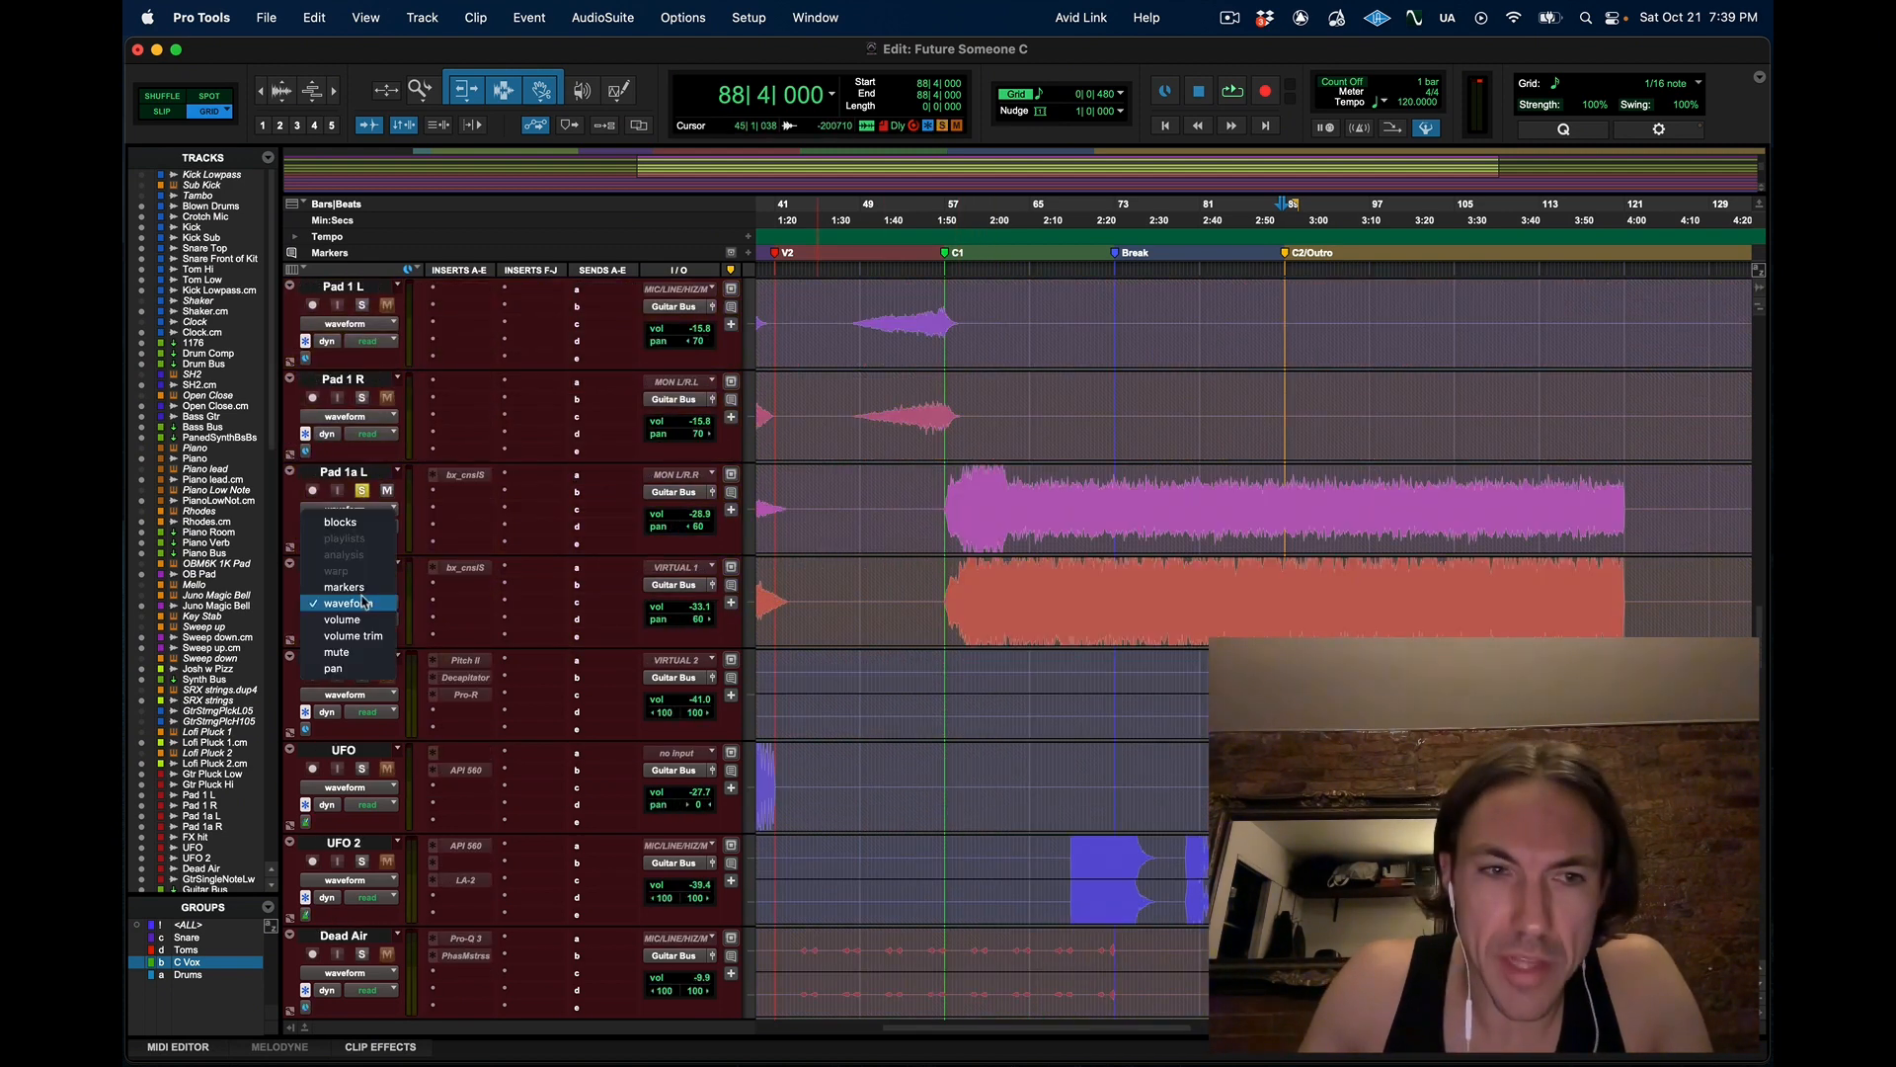
{"action": "left_click", "coordinate": [850, 540]}
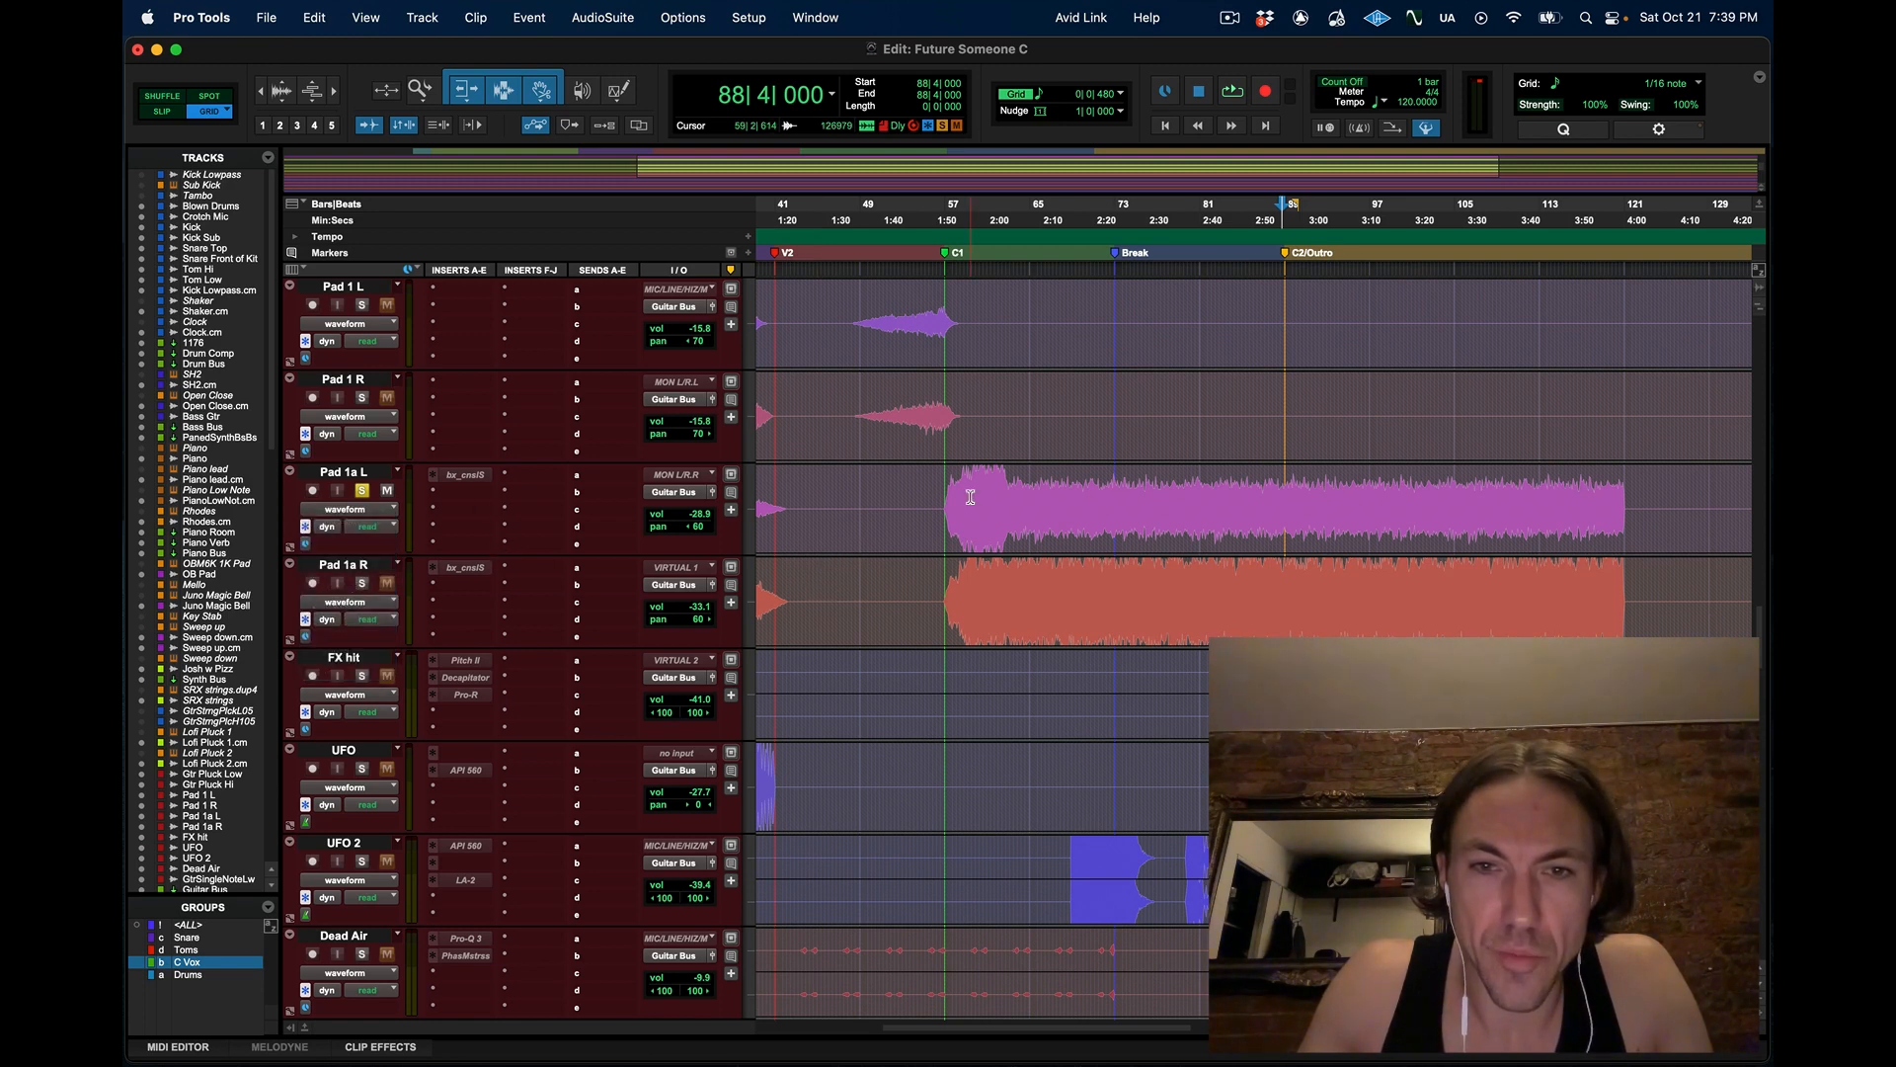
{"action": "key", "text": "space"}
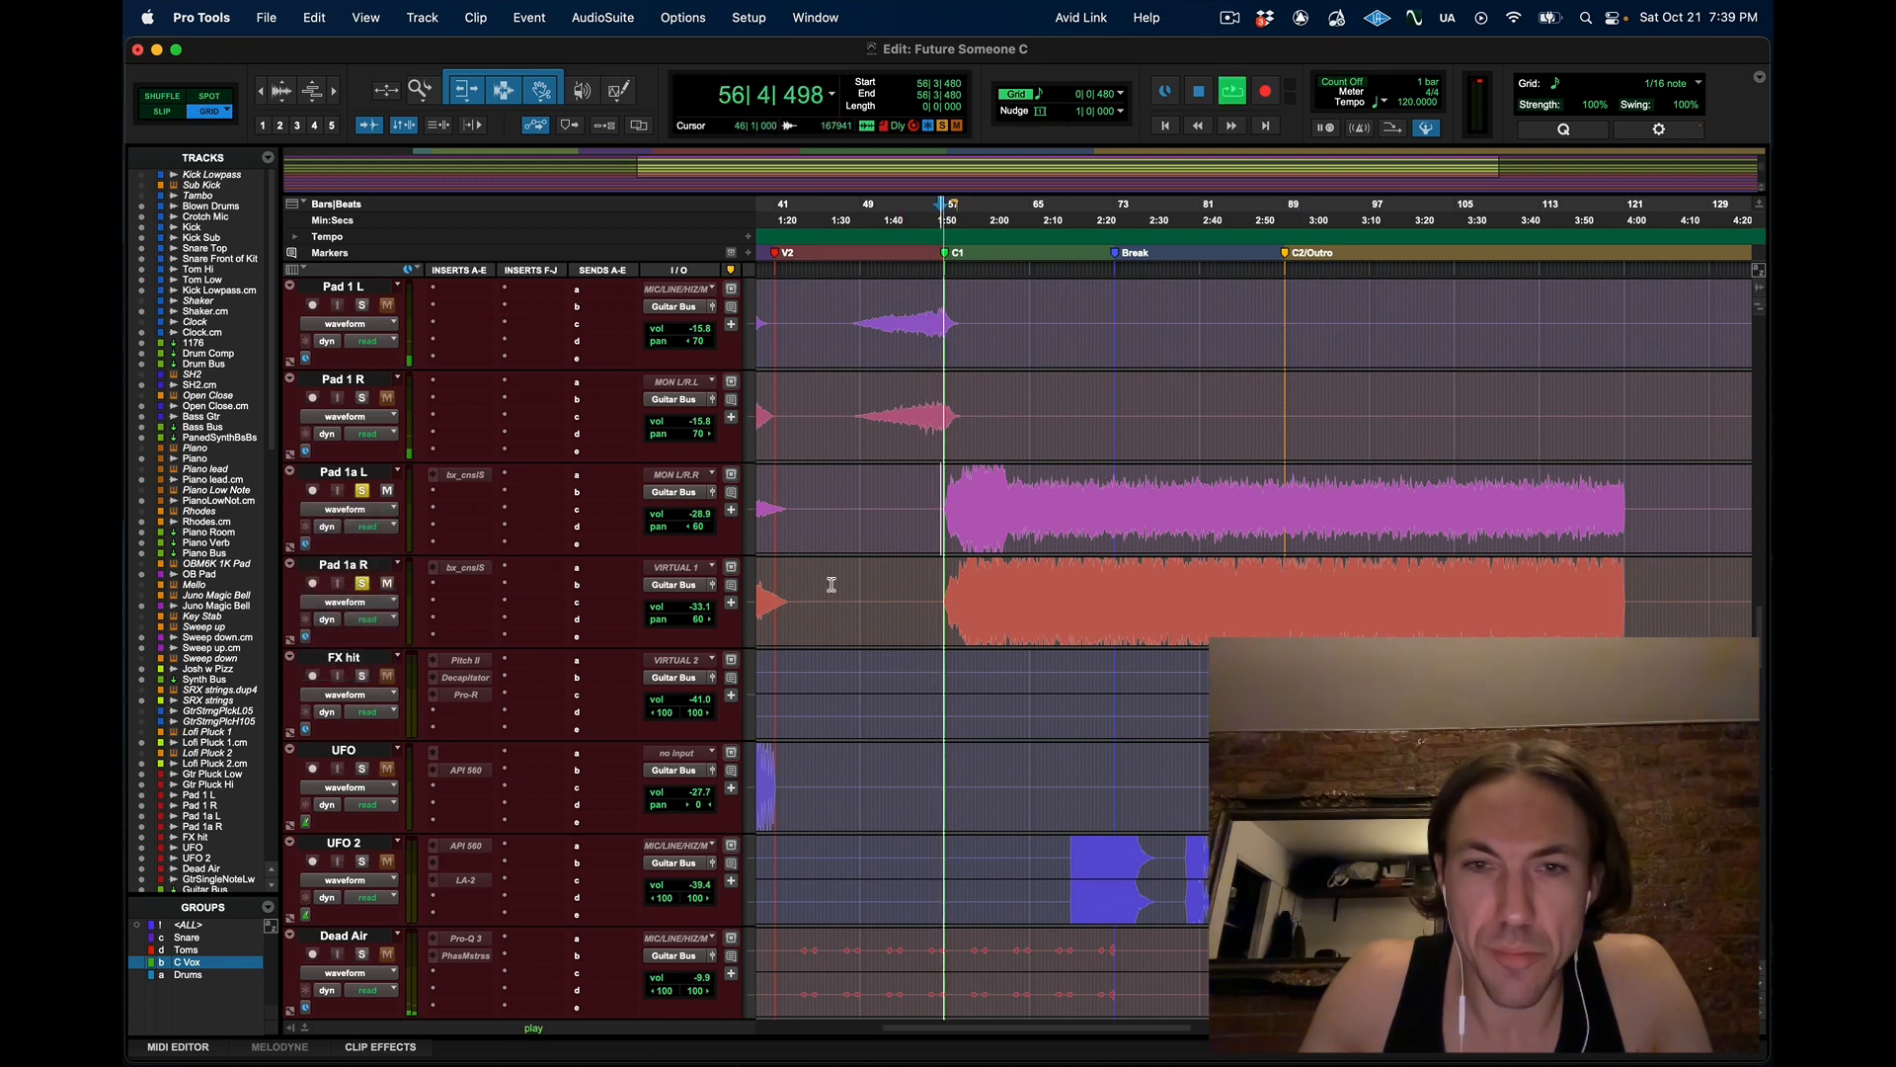
{"action": "scroll", "coordinate": [835, 583], "scroll_direction": "down", "scroll_amount": 1}
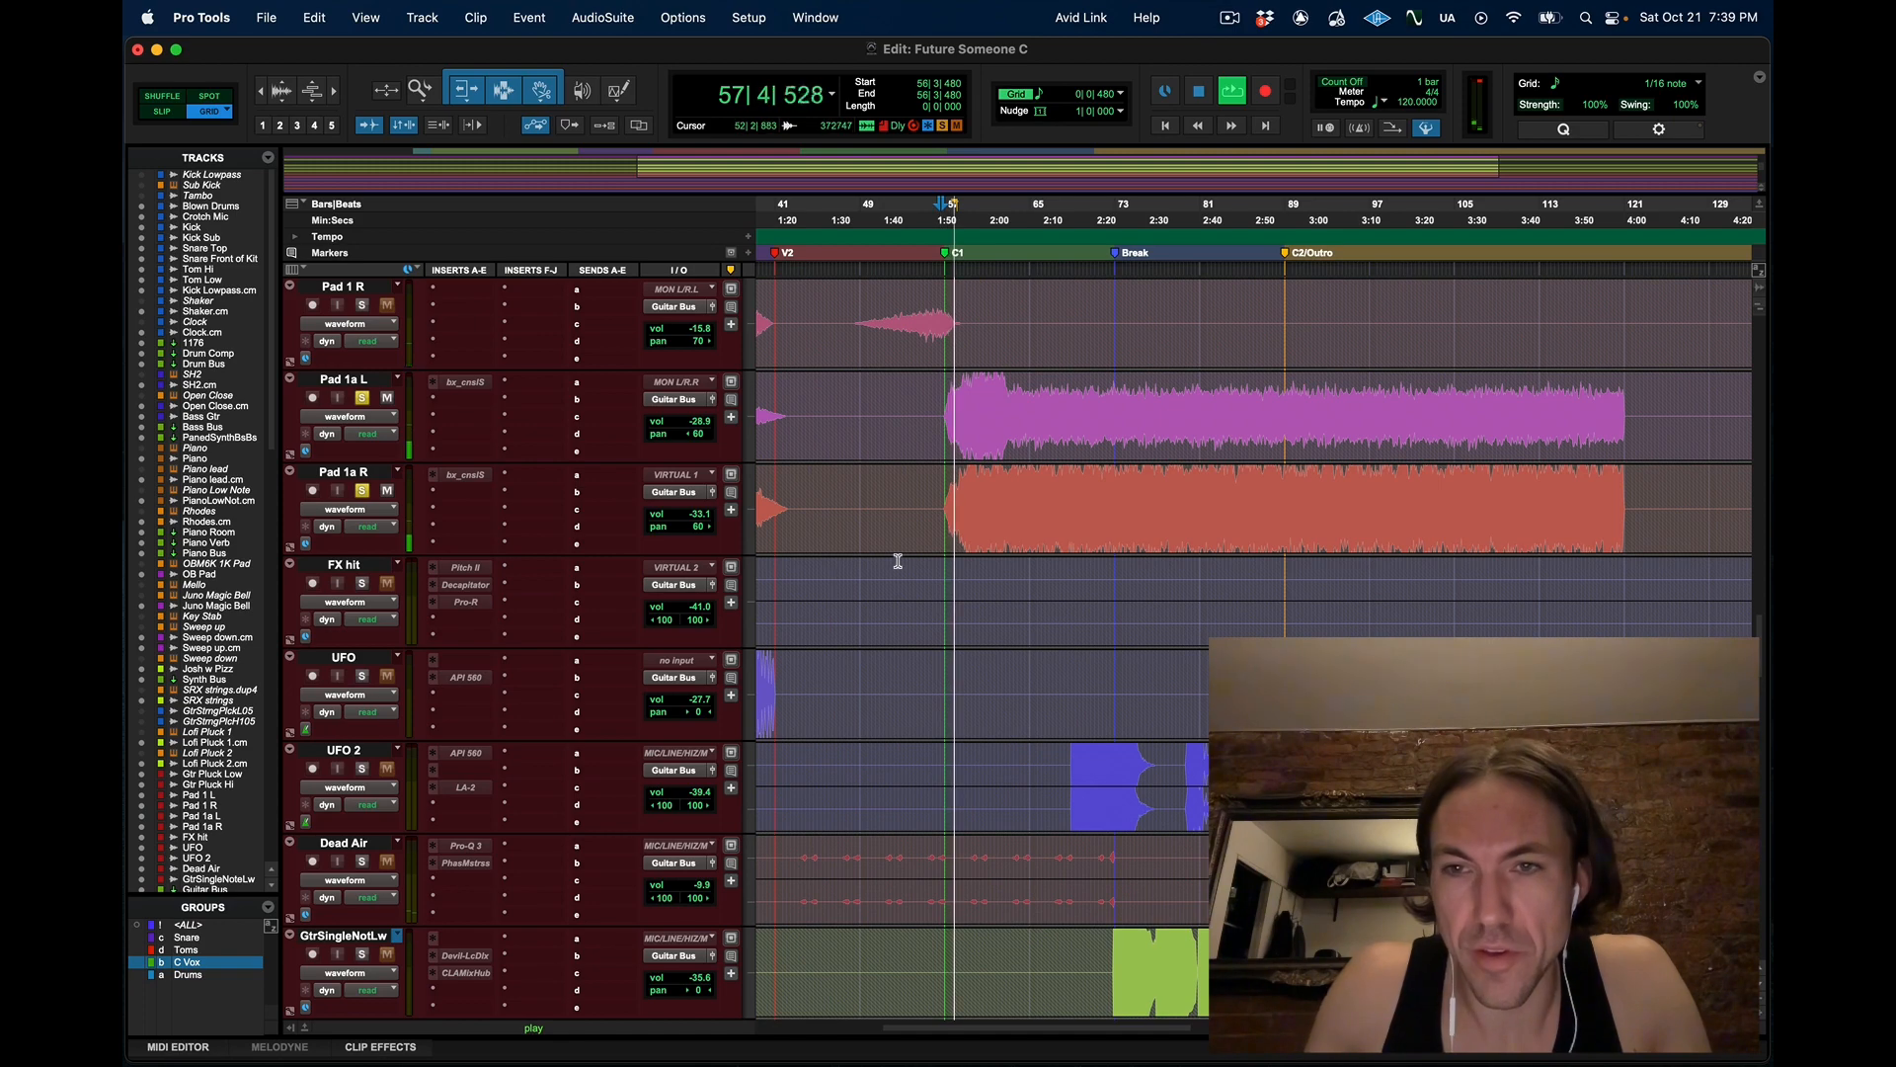
{"action": "scroll", "coordinate": [893, 561], "scroll_direction": "down", "scroll_amount": 2}
{"action": "scroll", "coordinate": [894, 561], "scroll_direction": "right", "scroll_amount": 1}
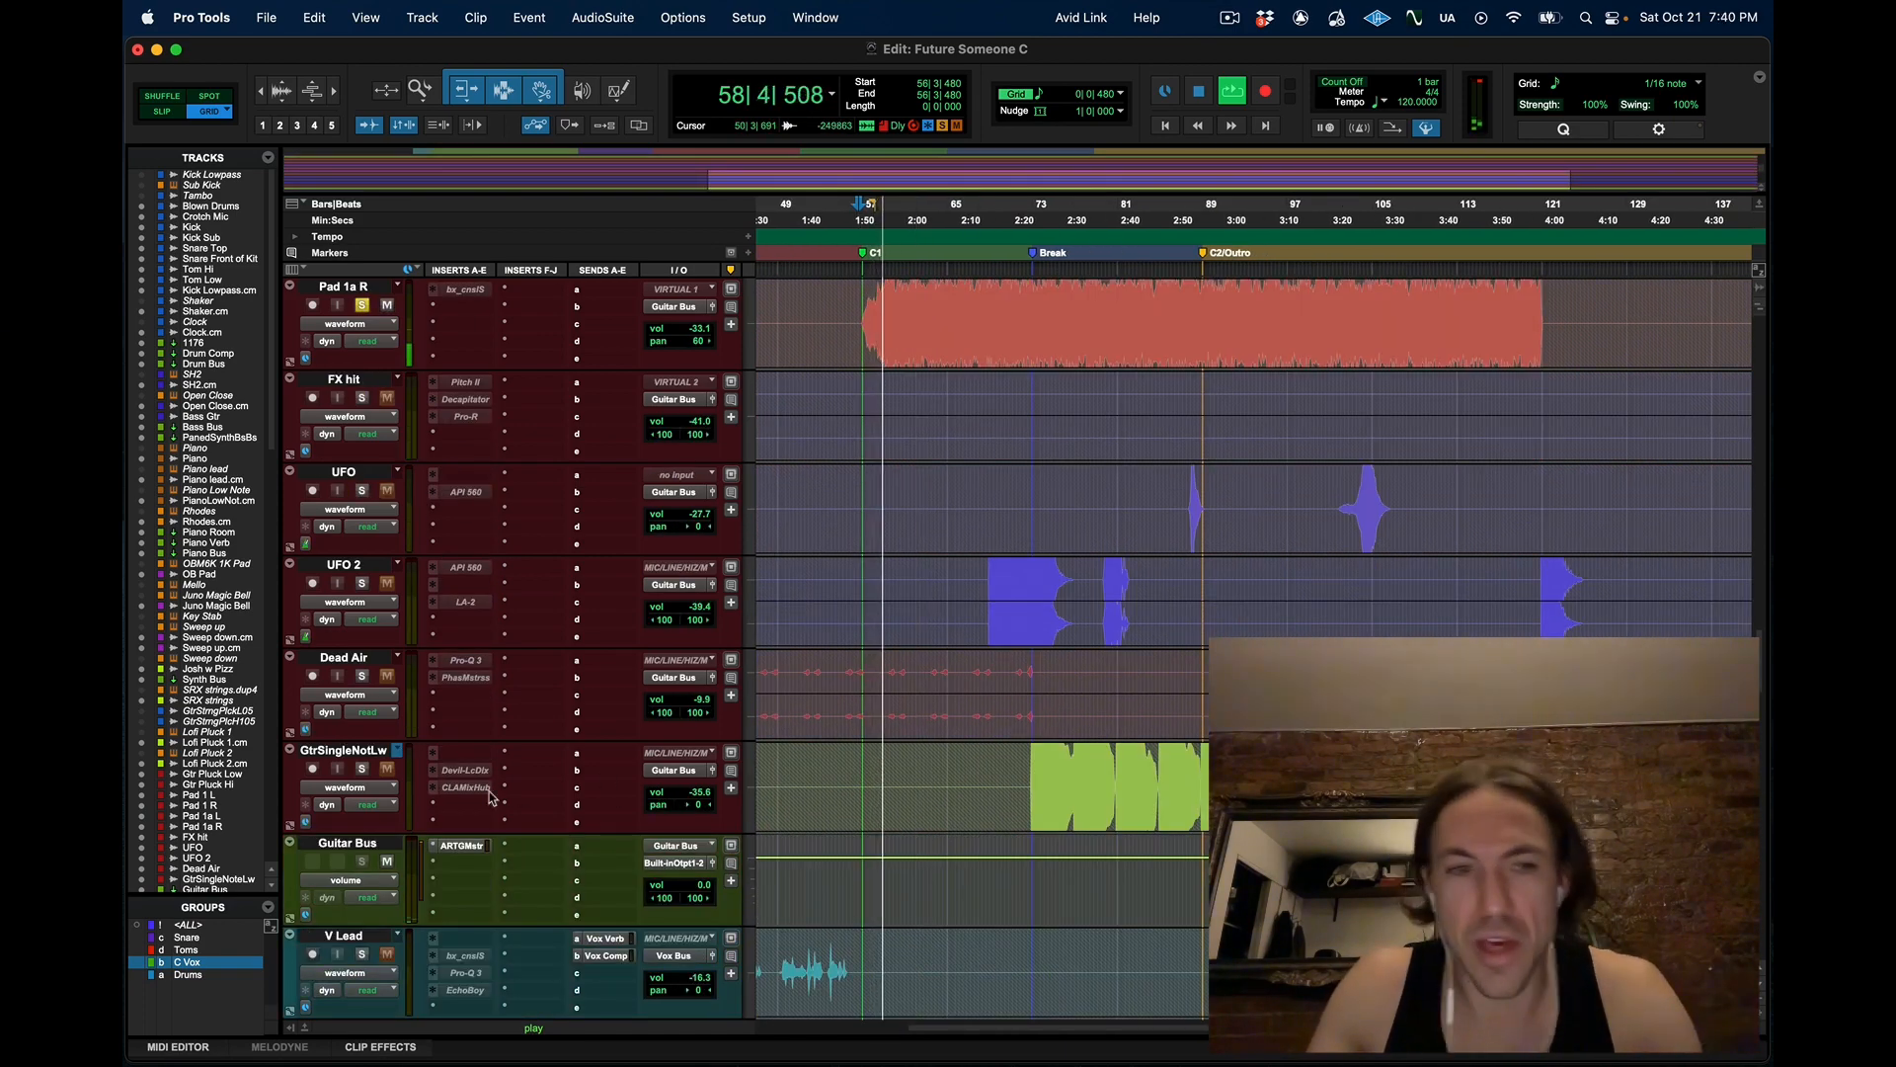
Solo Gtr Pluck Low and Gtr Pluck Hi alongside the Pad 1a tracks during playback, listen briefly, then stop
{"action": "scroll", "coordinate": [504, 761], "scroll_direction": "up", "scroll_amount": 6}
{"action": "left_click", "coordinate": [362, 583]}
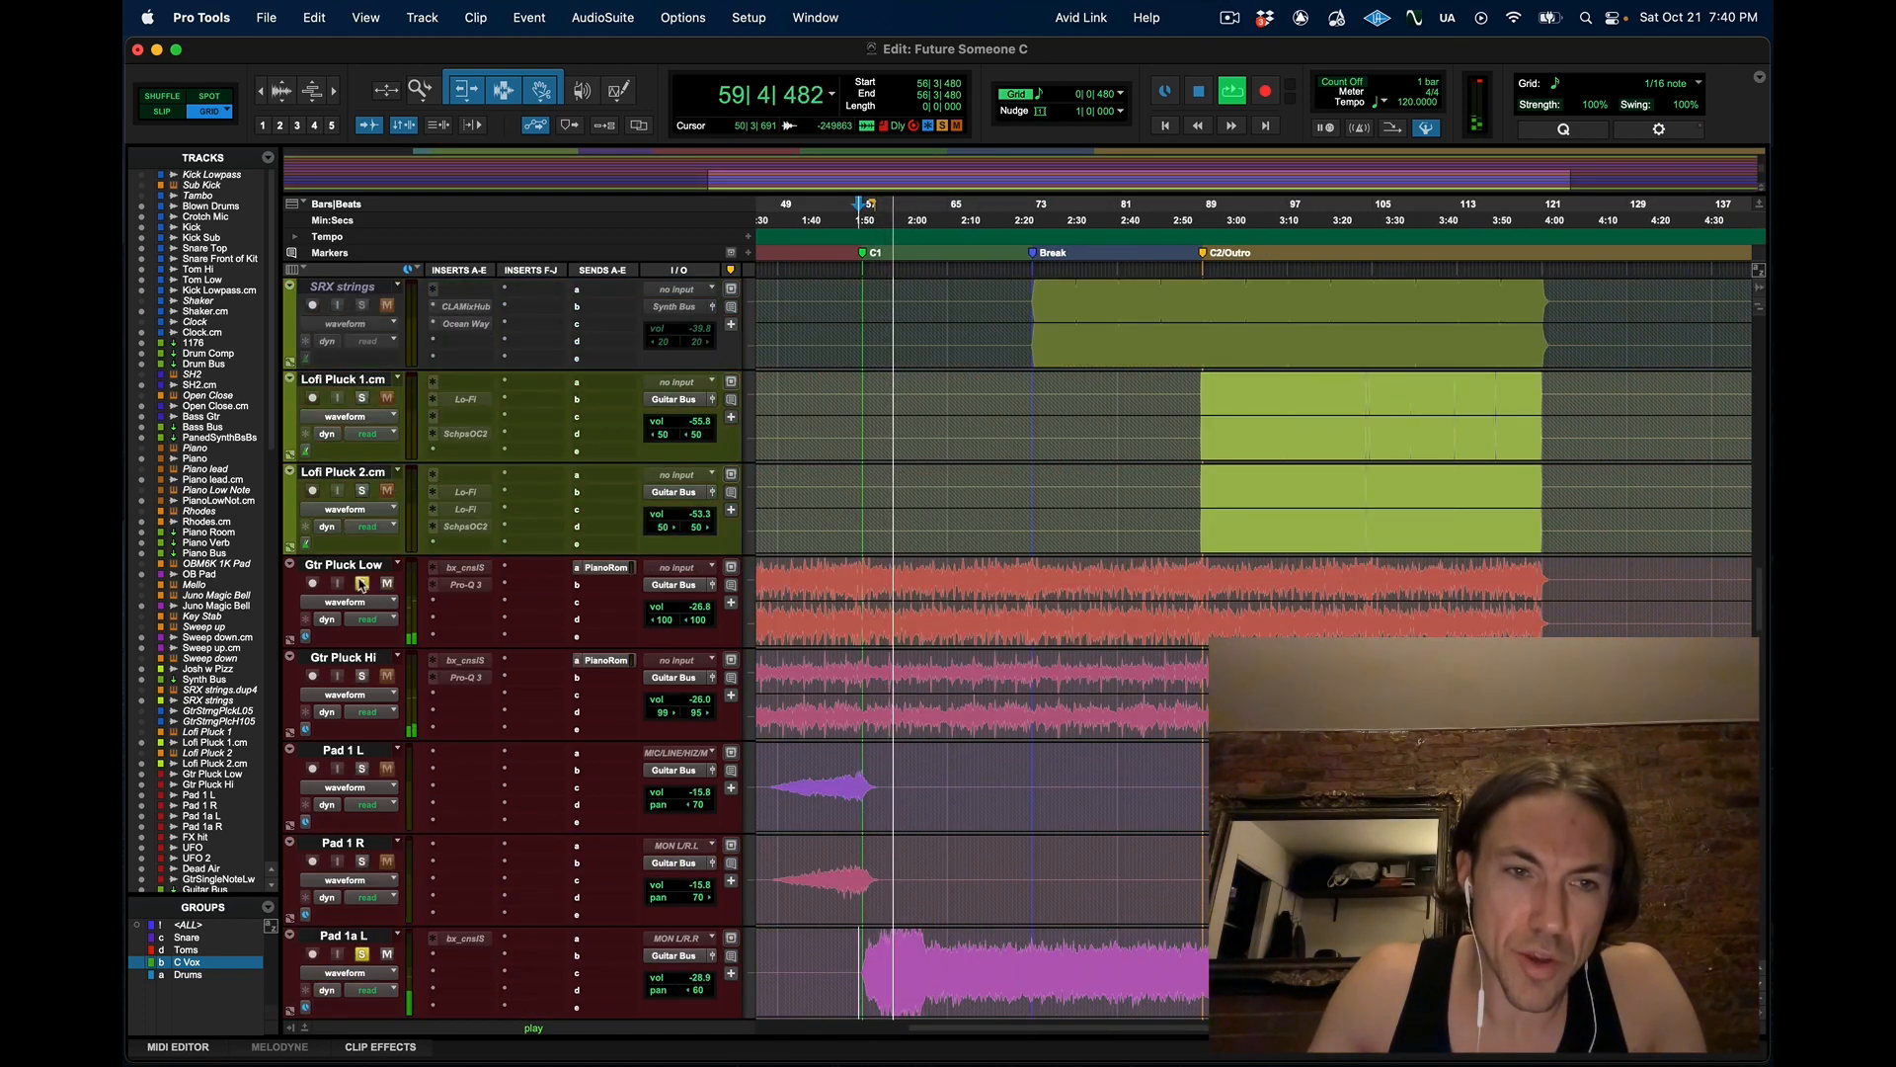
{"action": "left_click", "coordinate": [362, 676]}
{"action": "scroll", "coordinate": [1056, 539], "scroll_direction": "up", "scroll_amount": 3}
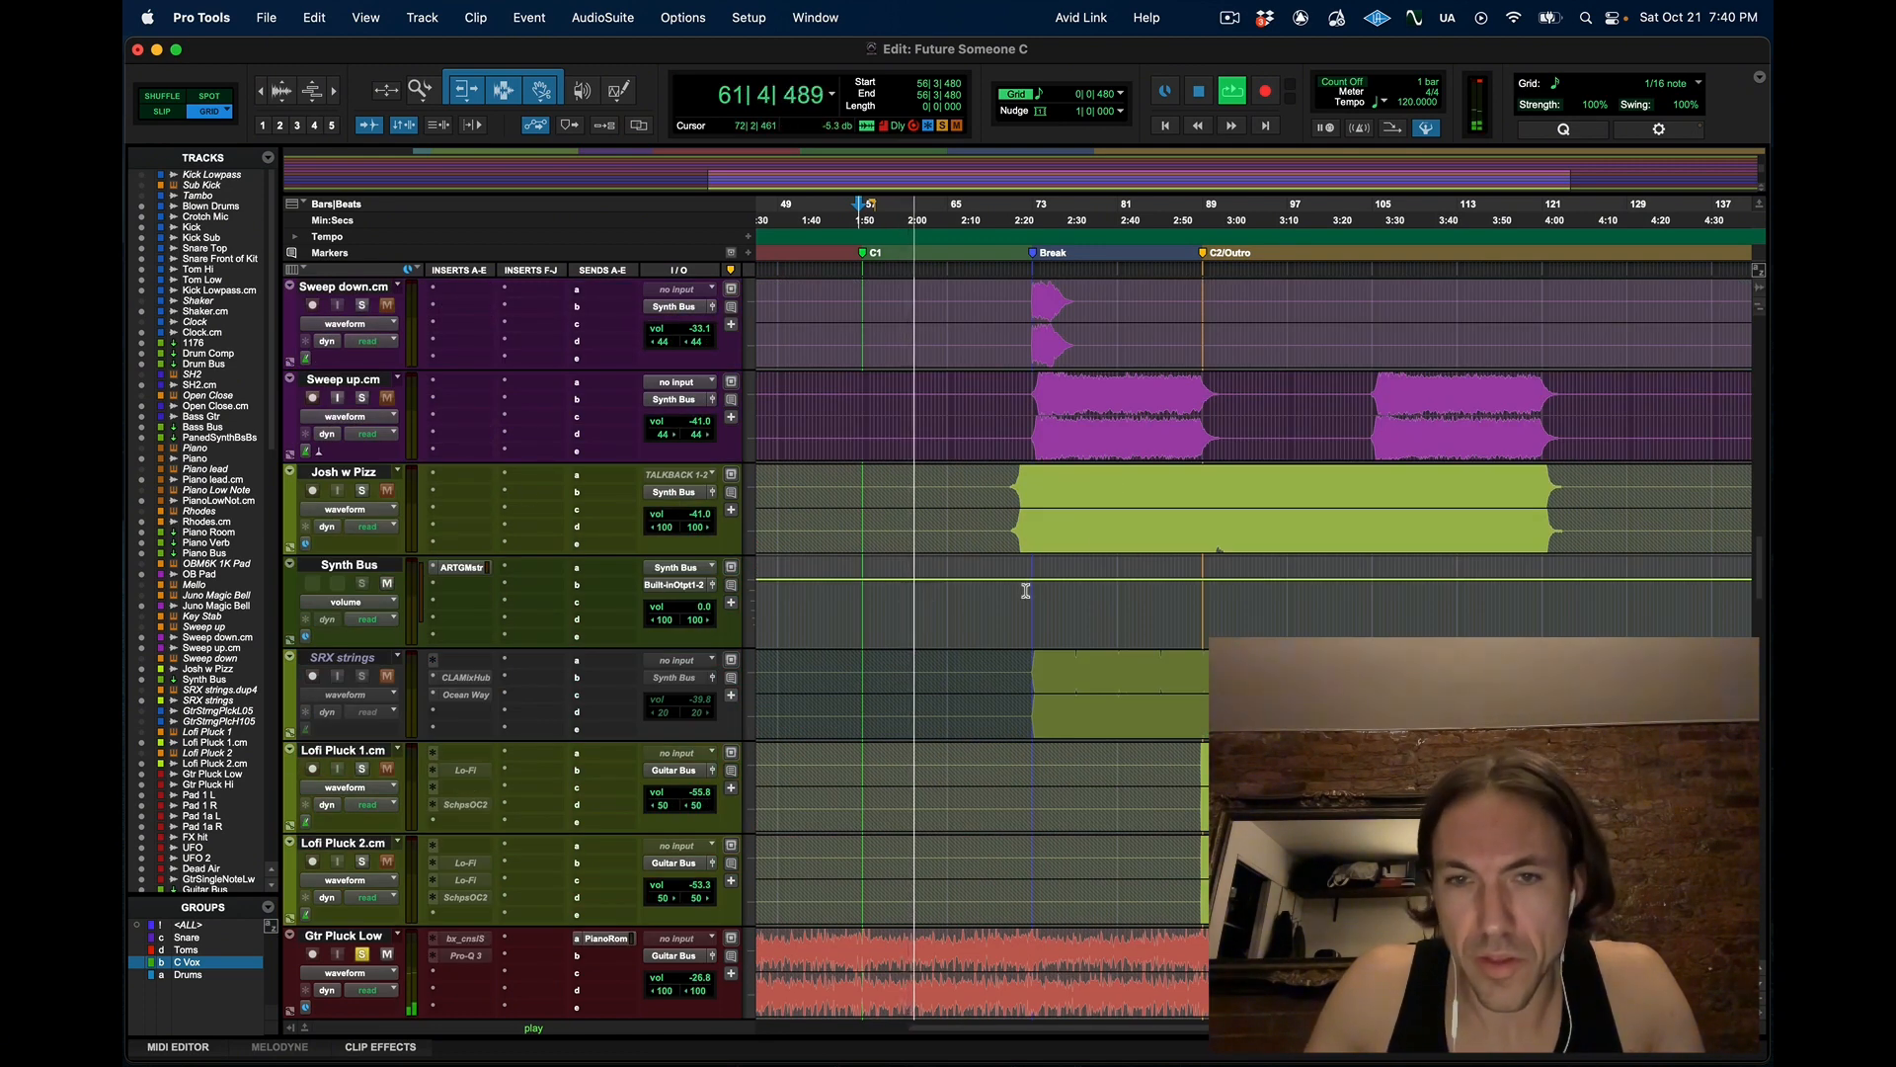
{"action": "key", "text": "space"}
Play from 72|1|000 ahead of the Break with Josh w Pizz soloed, and move that solo to Sweep up.cm
{"action": "left_click", "coordinate": [1021, 589]}
{"action": "left_click", "coordinate": [361, 490]}
{"action": "key", "text": "space"}
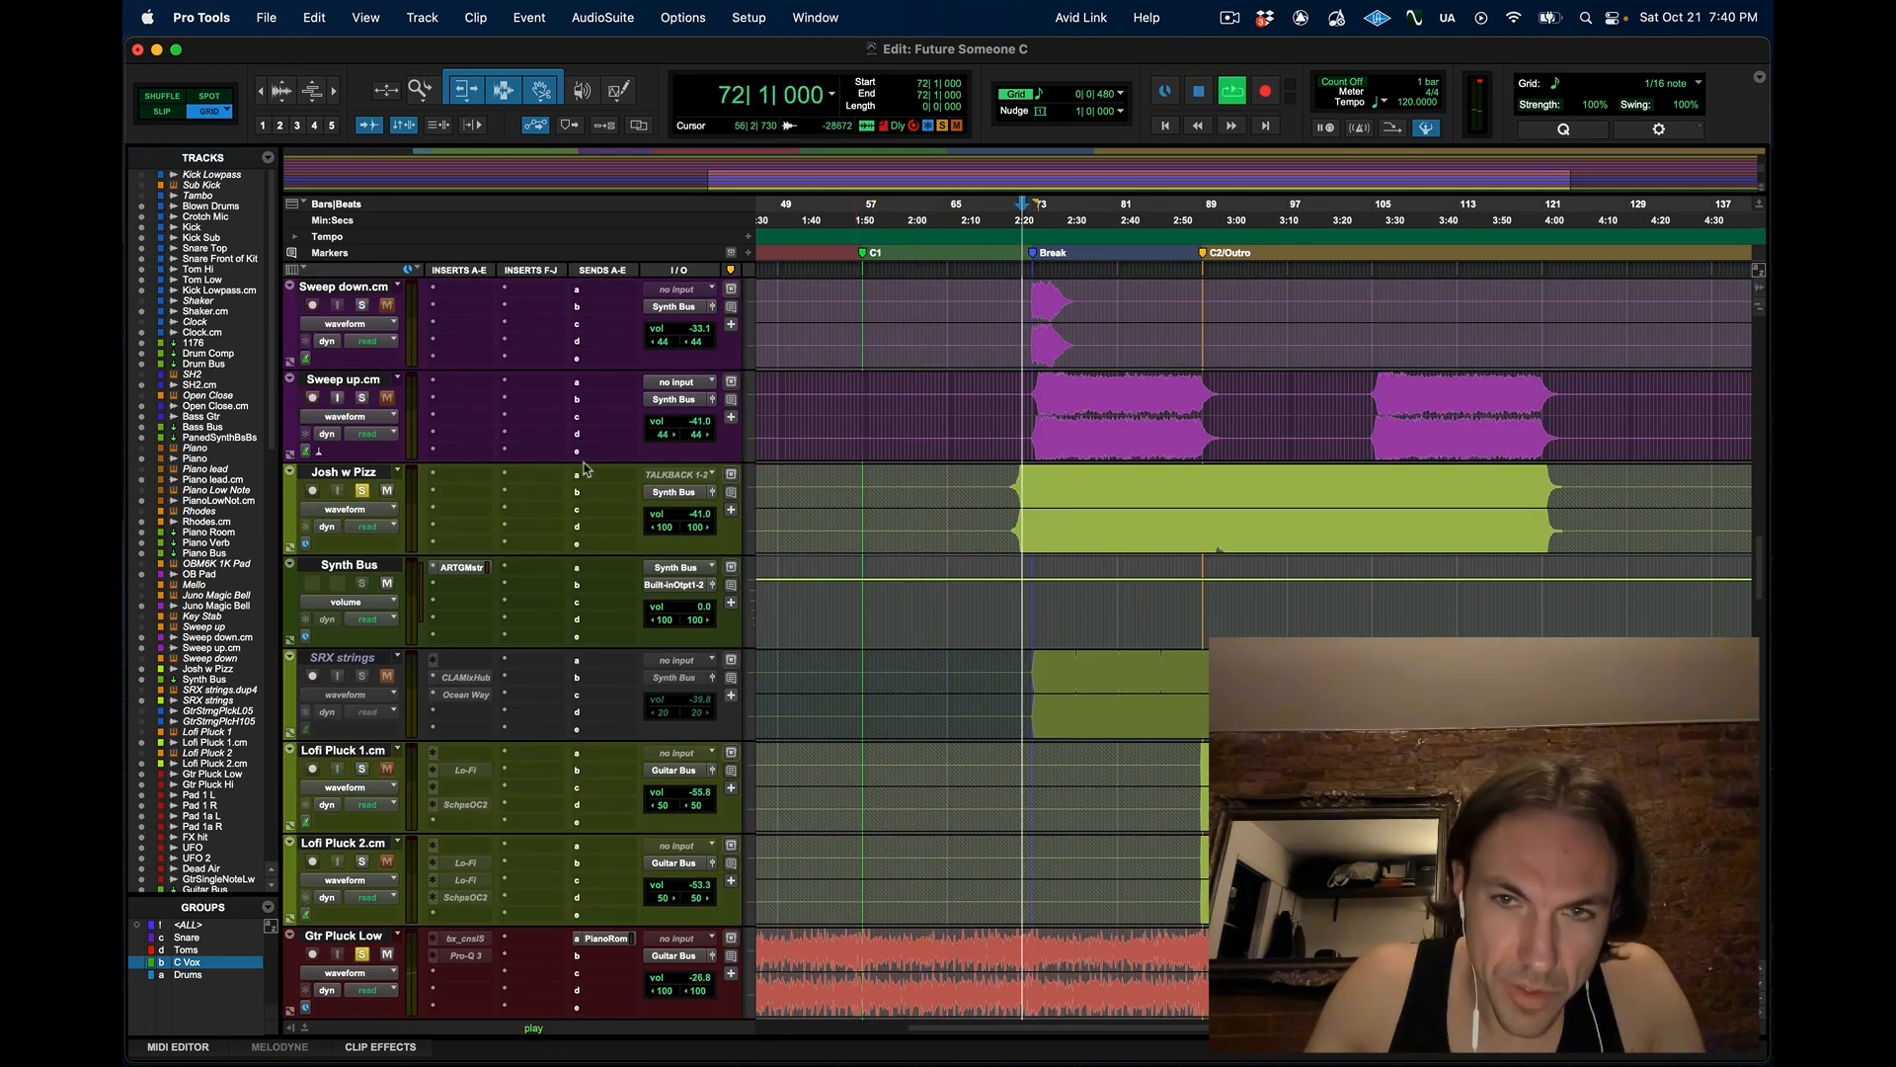
{"action": "left_click", "coordinate": [362, 397]}
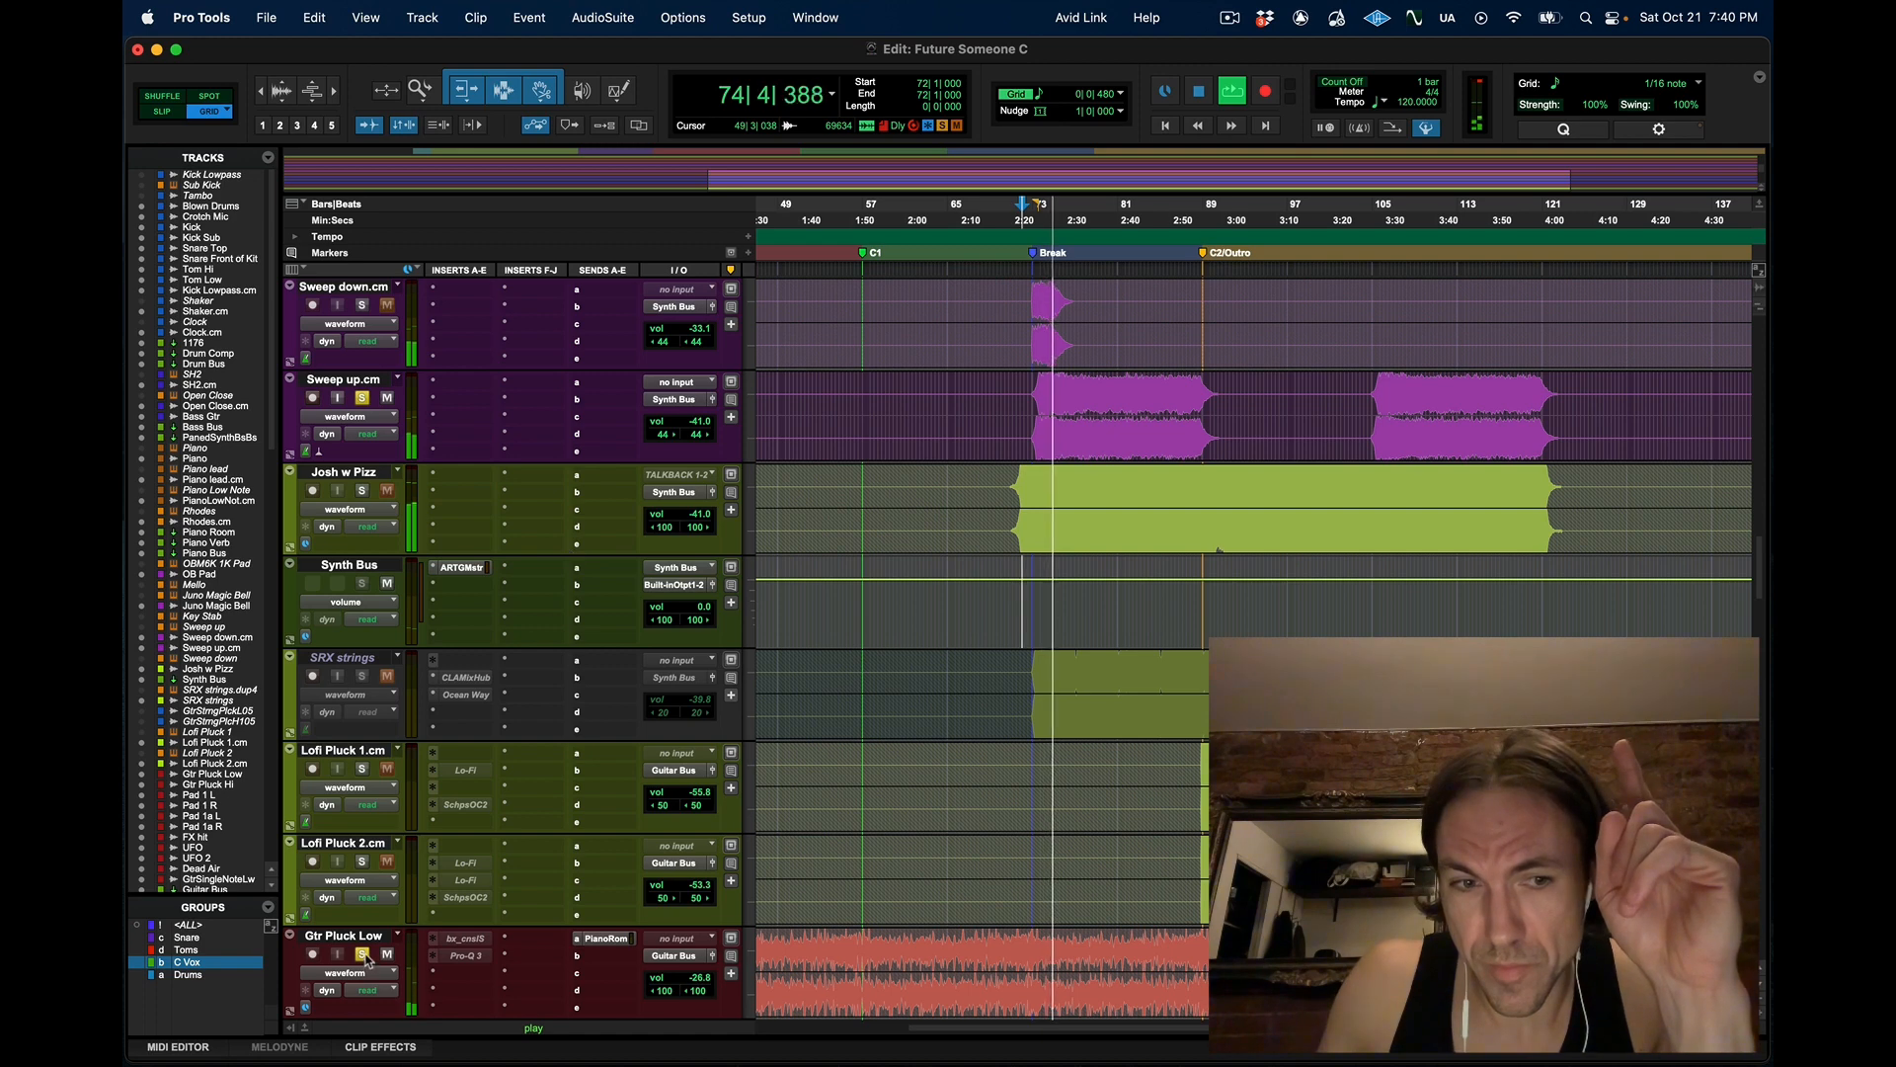
Listen to Sweep up.cm with the guitar plucks through the Break and add a solo on Josh w Pizz
{"action": "scroll", "coordinate": [570, 558], "scroll_direction": "down", "scroll_amount": 1}
{"action": "left_click", "coordinate": [363, 865]}
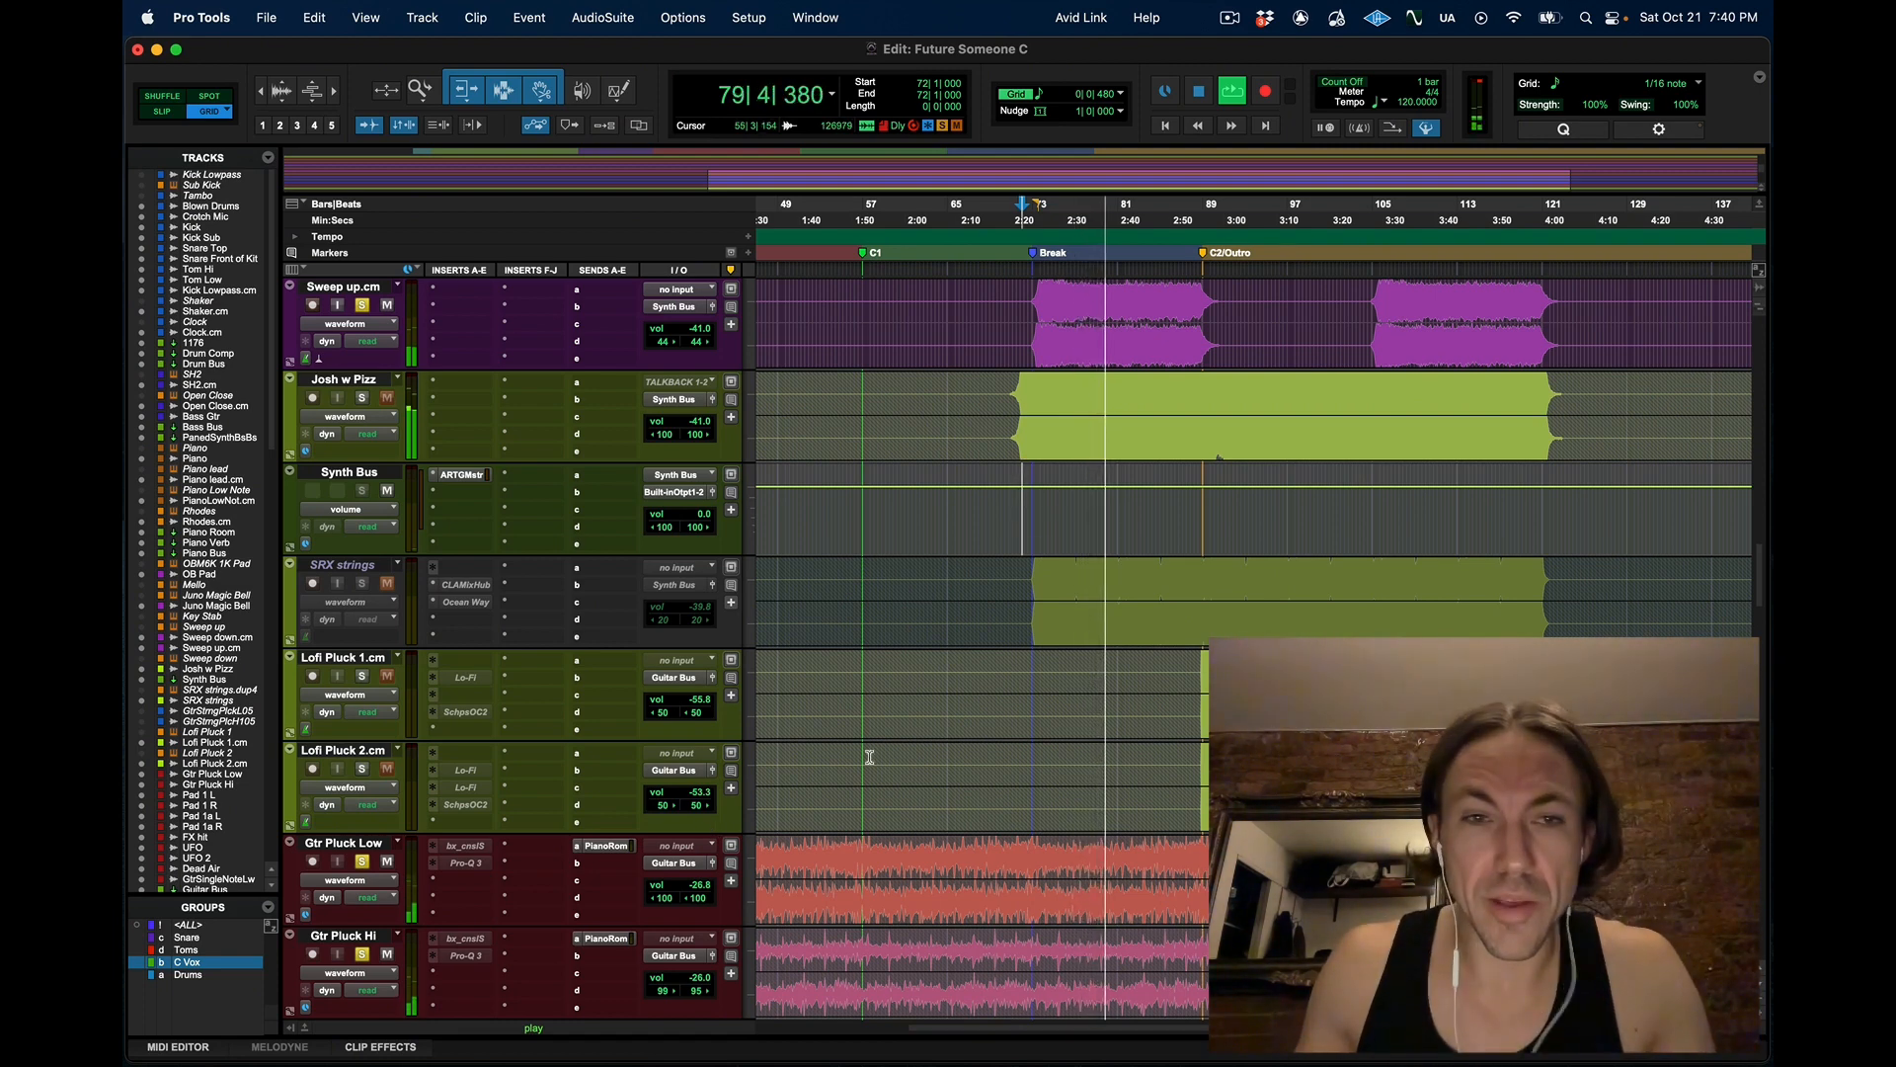
{"action": "scroll", "coordinate": [888, 708], "scroll_direction": "up", "scroll_amount": 3}
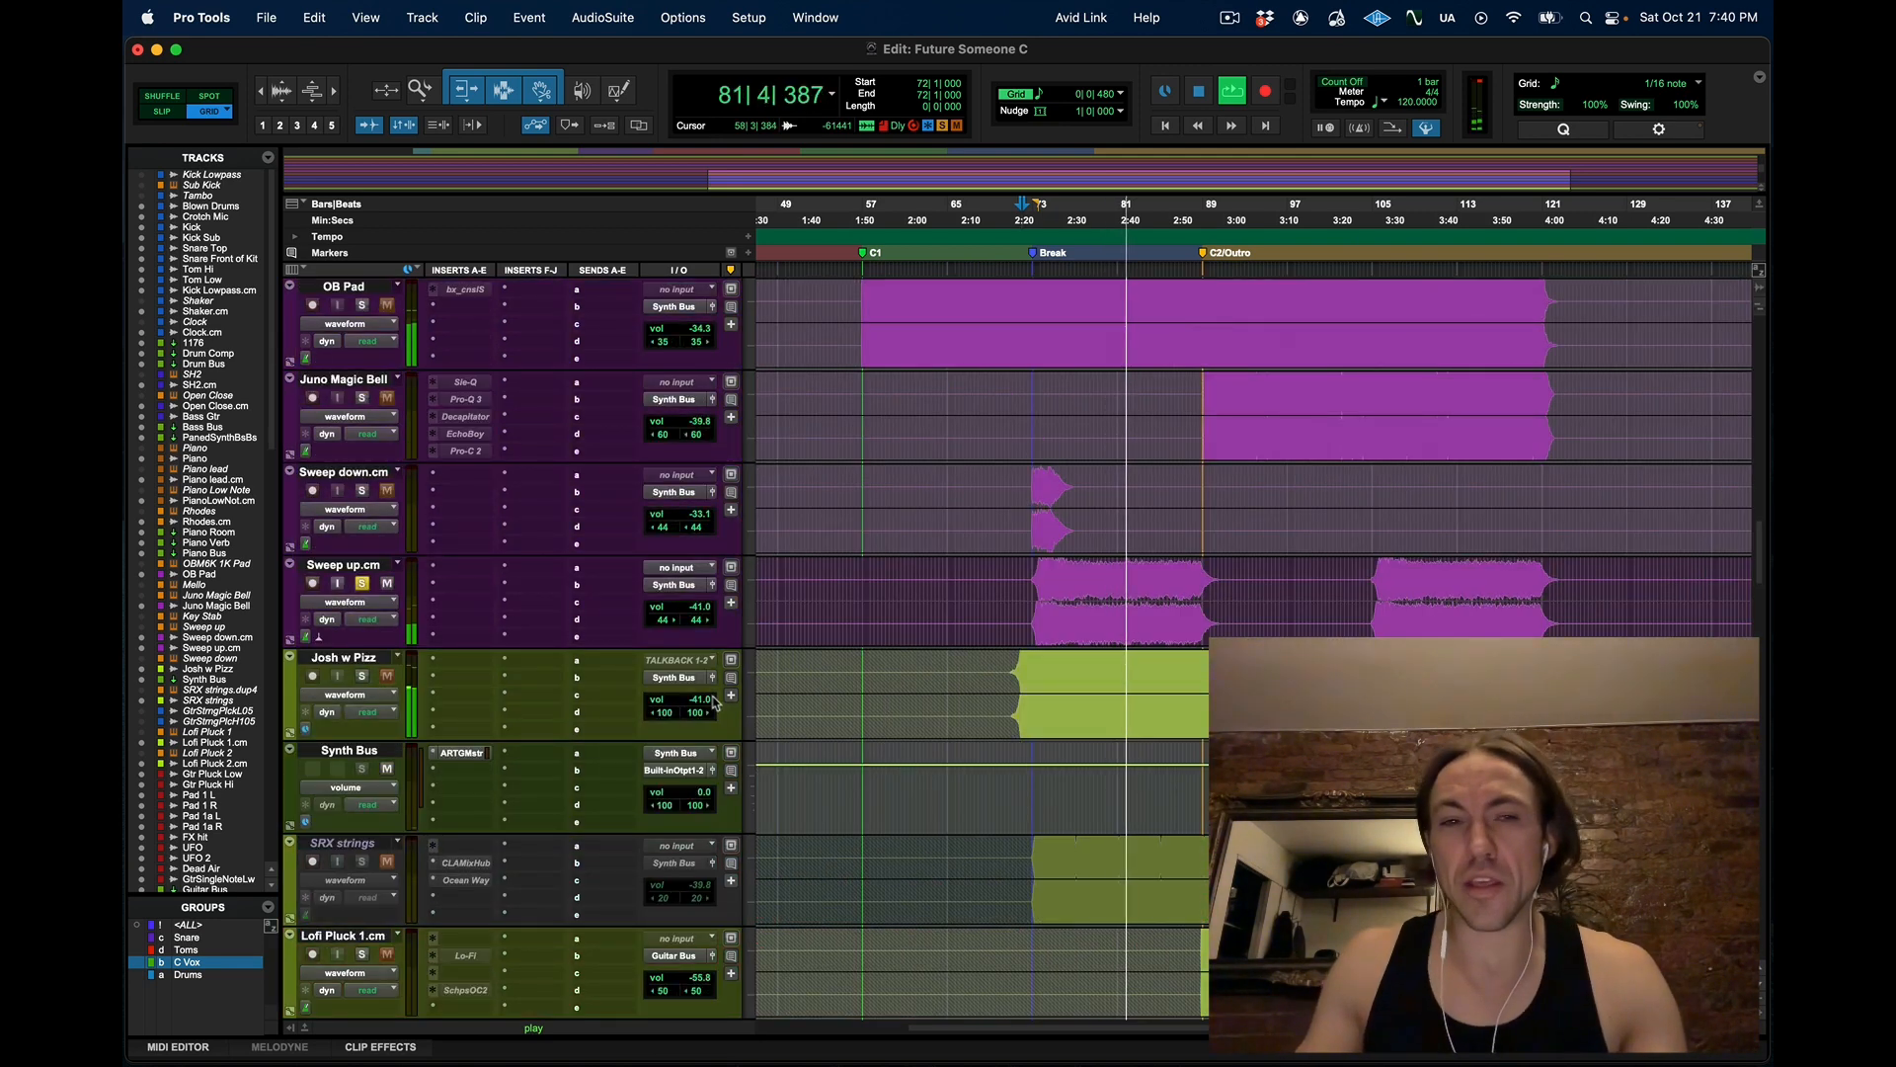
{"action": "left_click", "coordinate": [363, 676]}
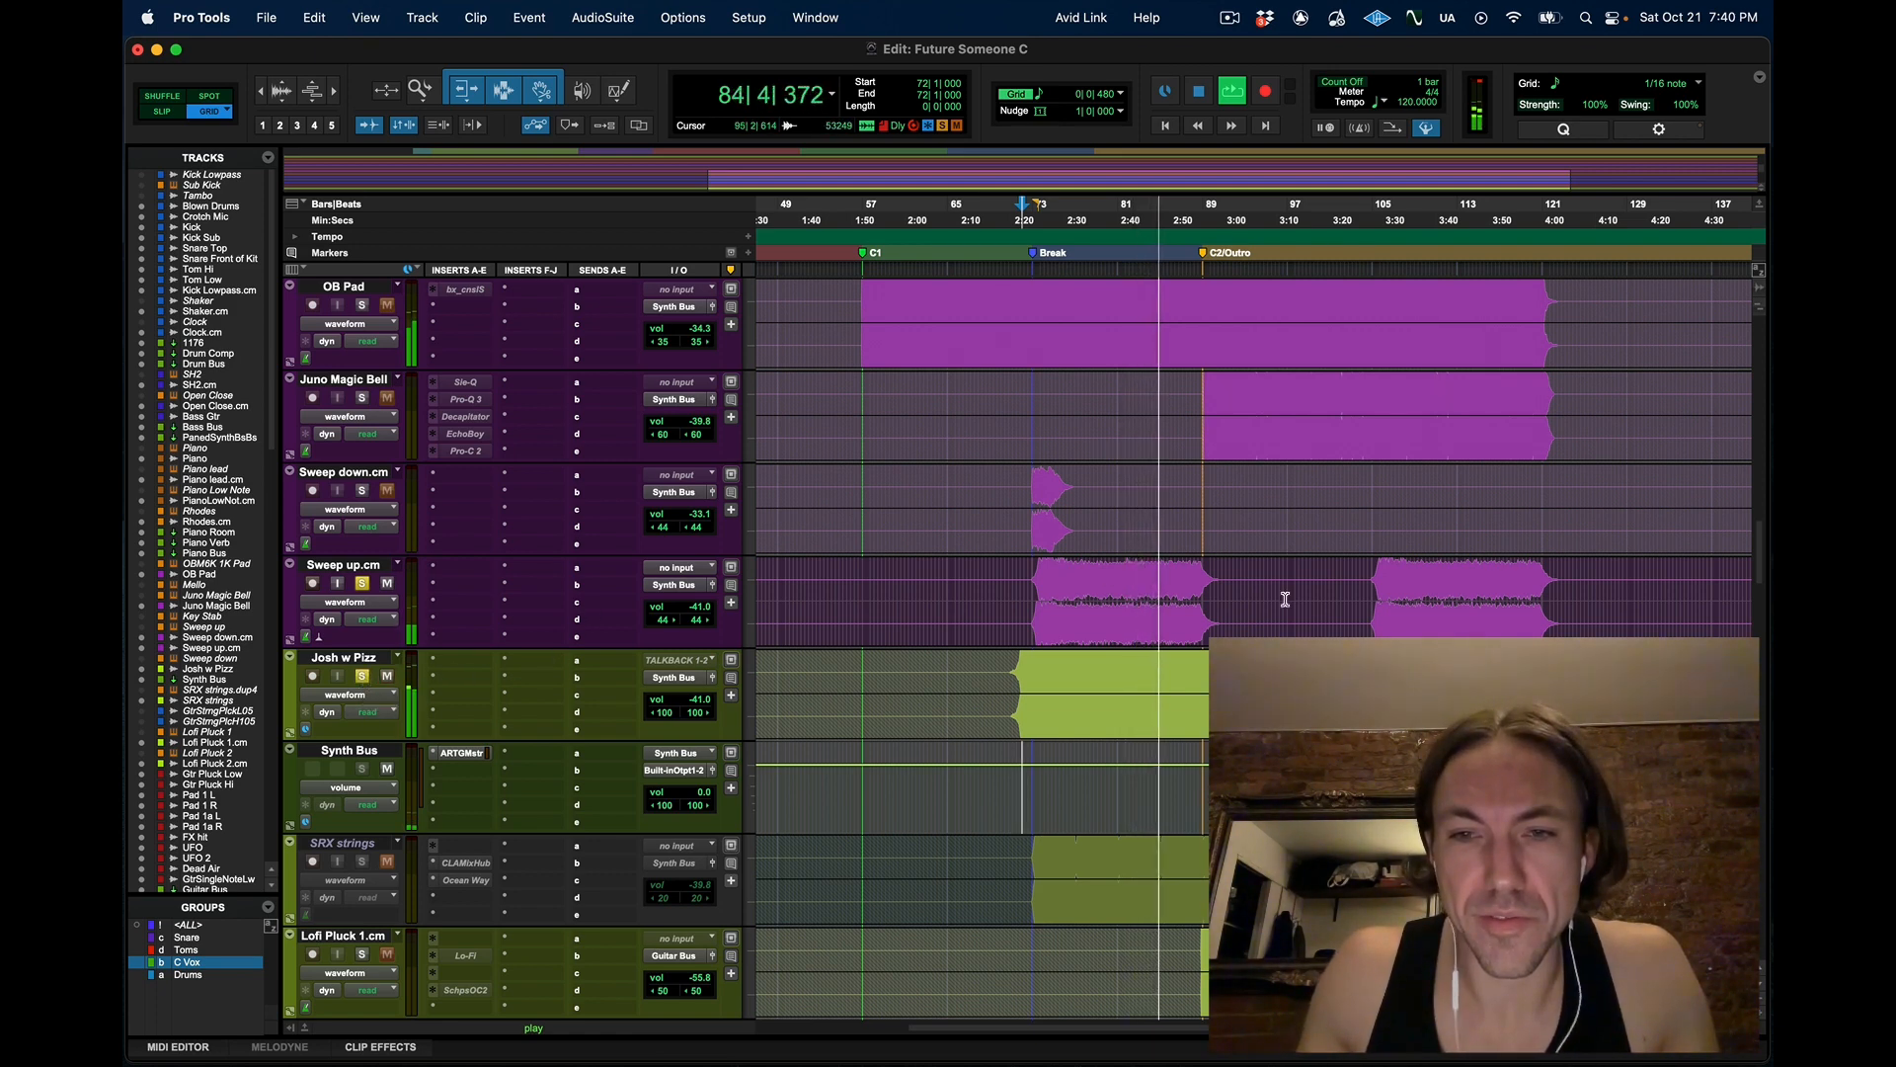
Play the soloed Sweep up.cm and Josh w Pizz parts from 89|2|480, continue from 105|2|000, and stop playback
{"action": "left_click", "coordinate": [1207, 690]}
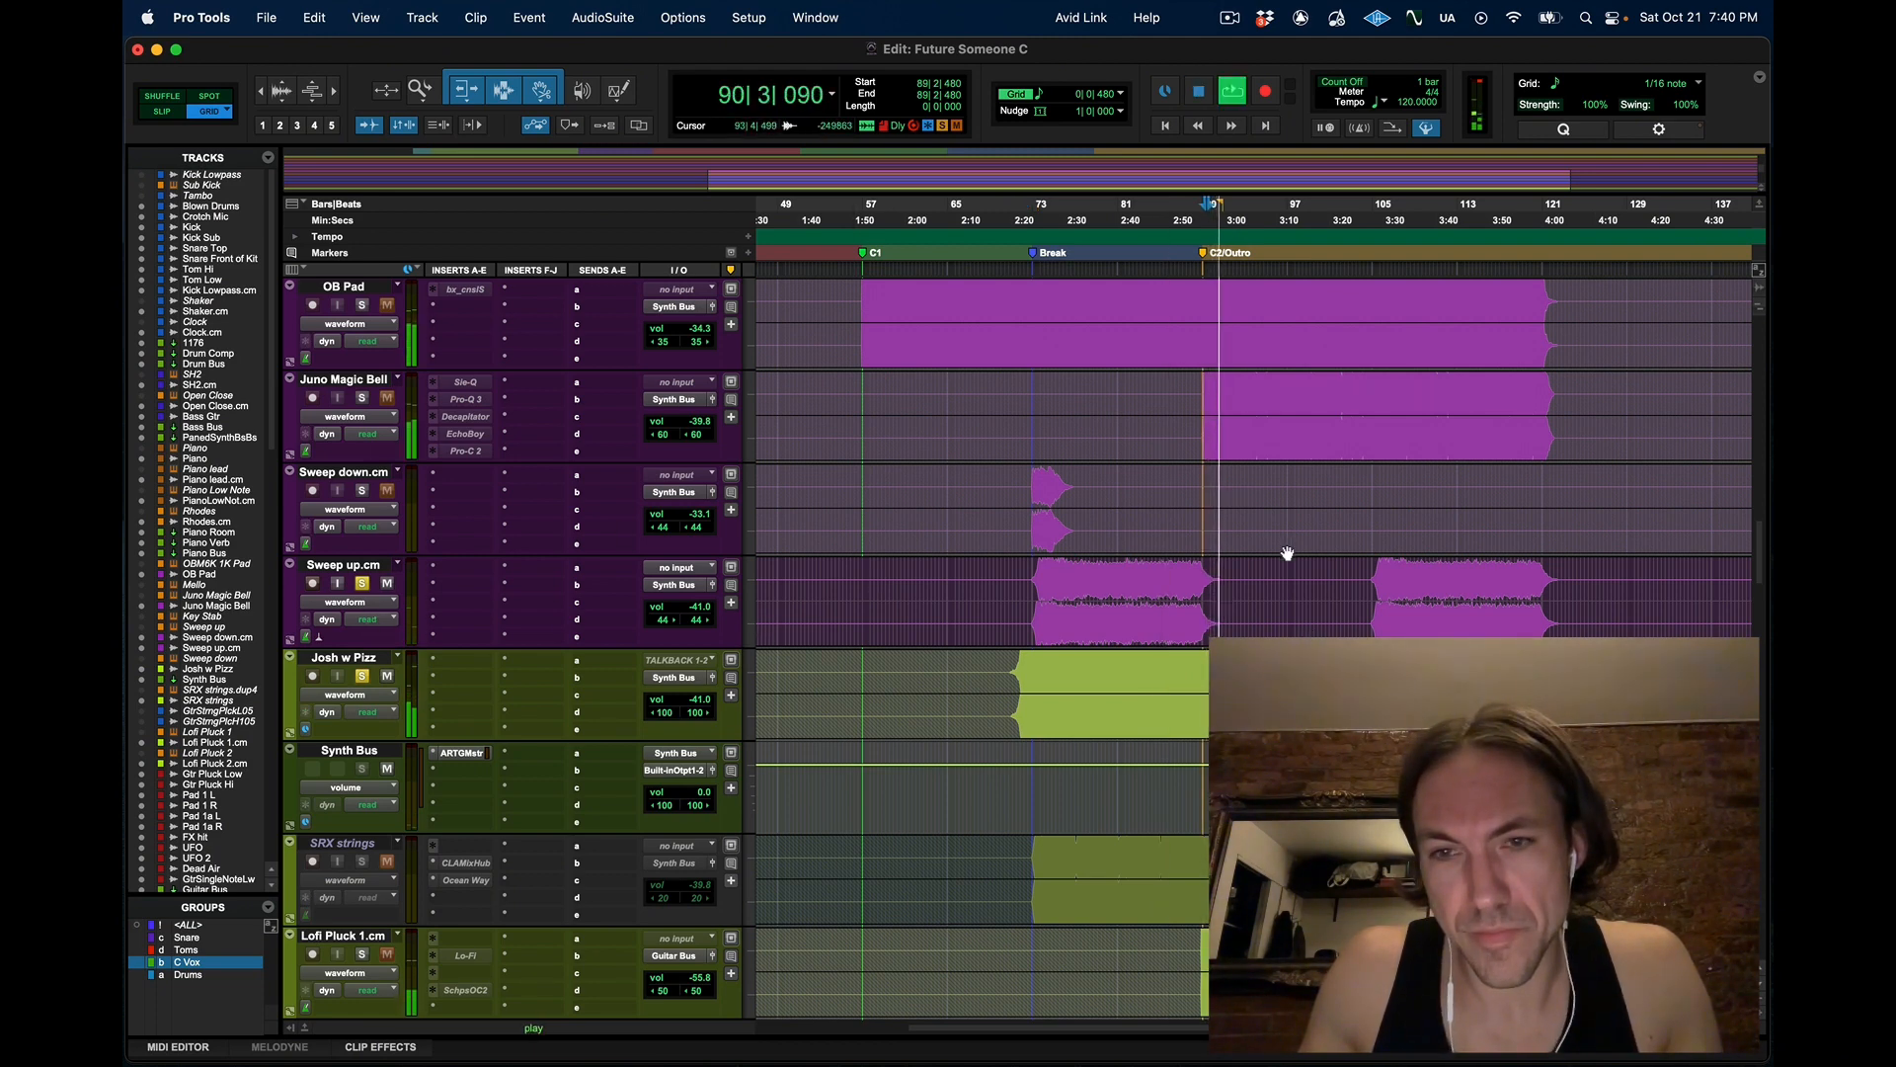
{"action": "left_click", "coordinate": [1376, 558]}
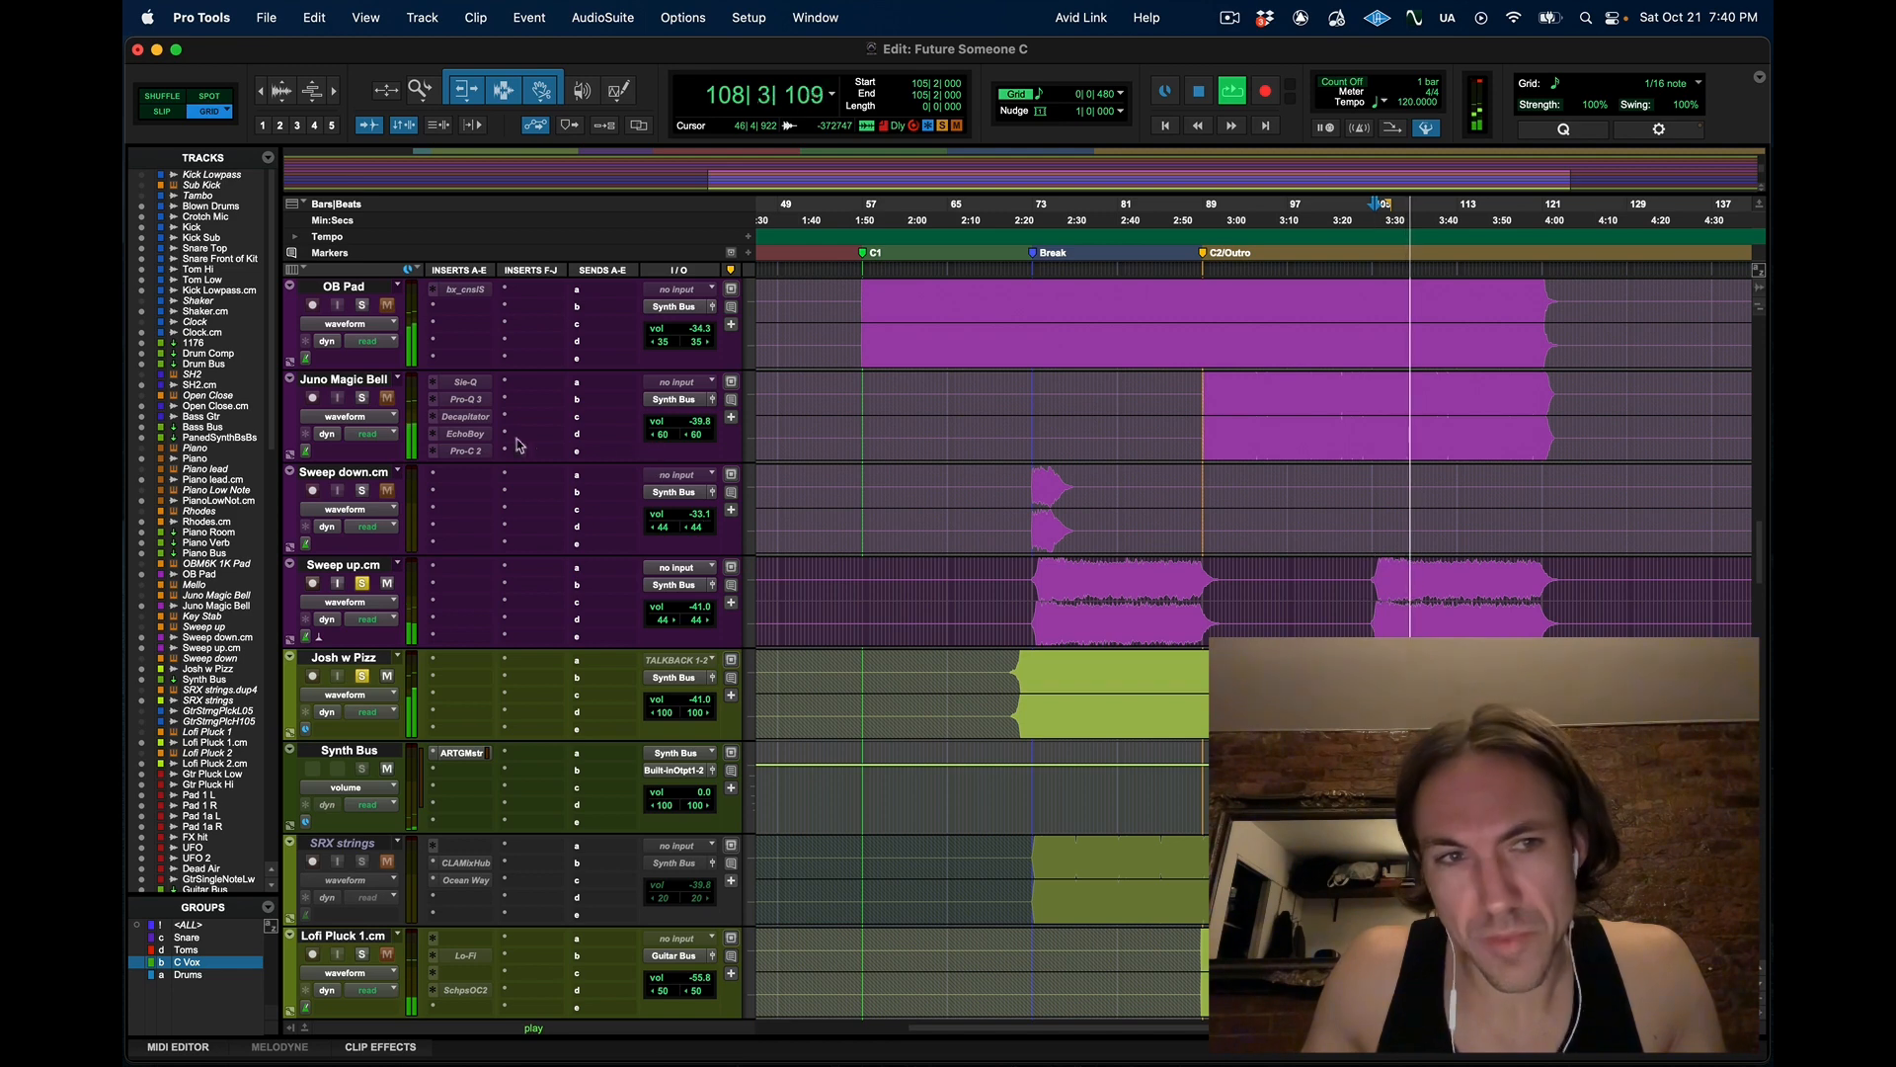
{"action": "scroll", "coordinate": [961, 488], "scroll_direction": "up", "scroll_amount": 1}
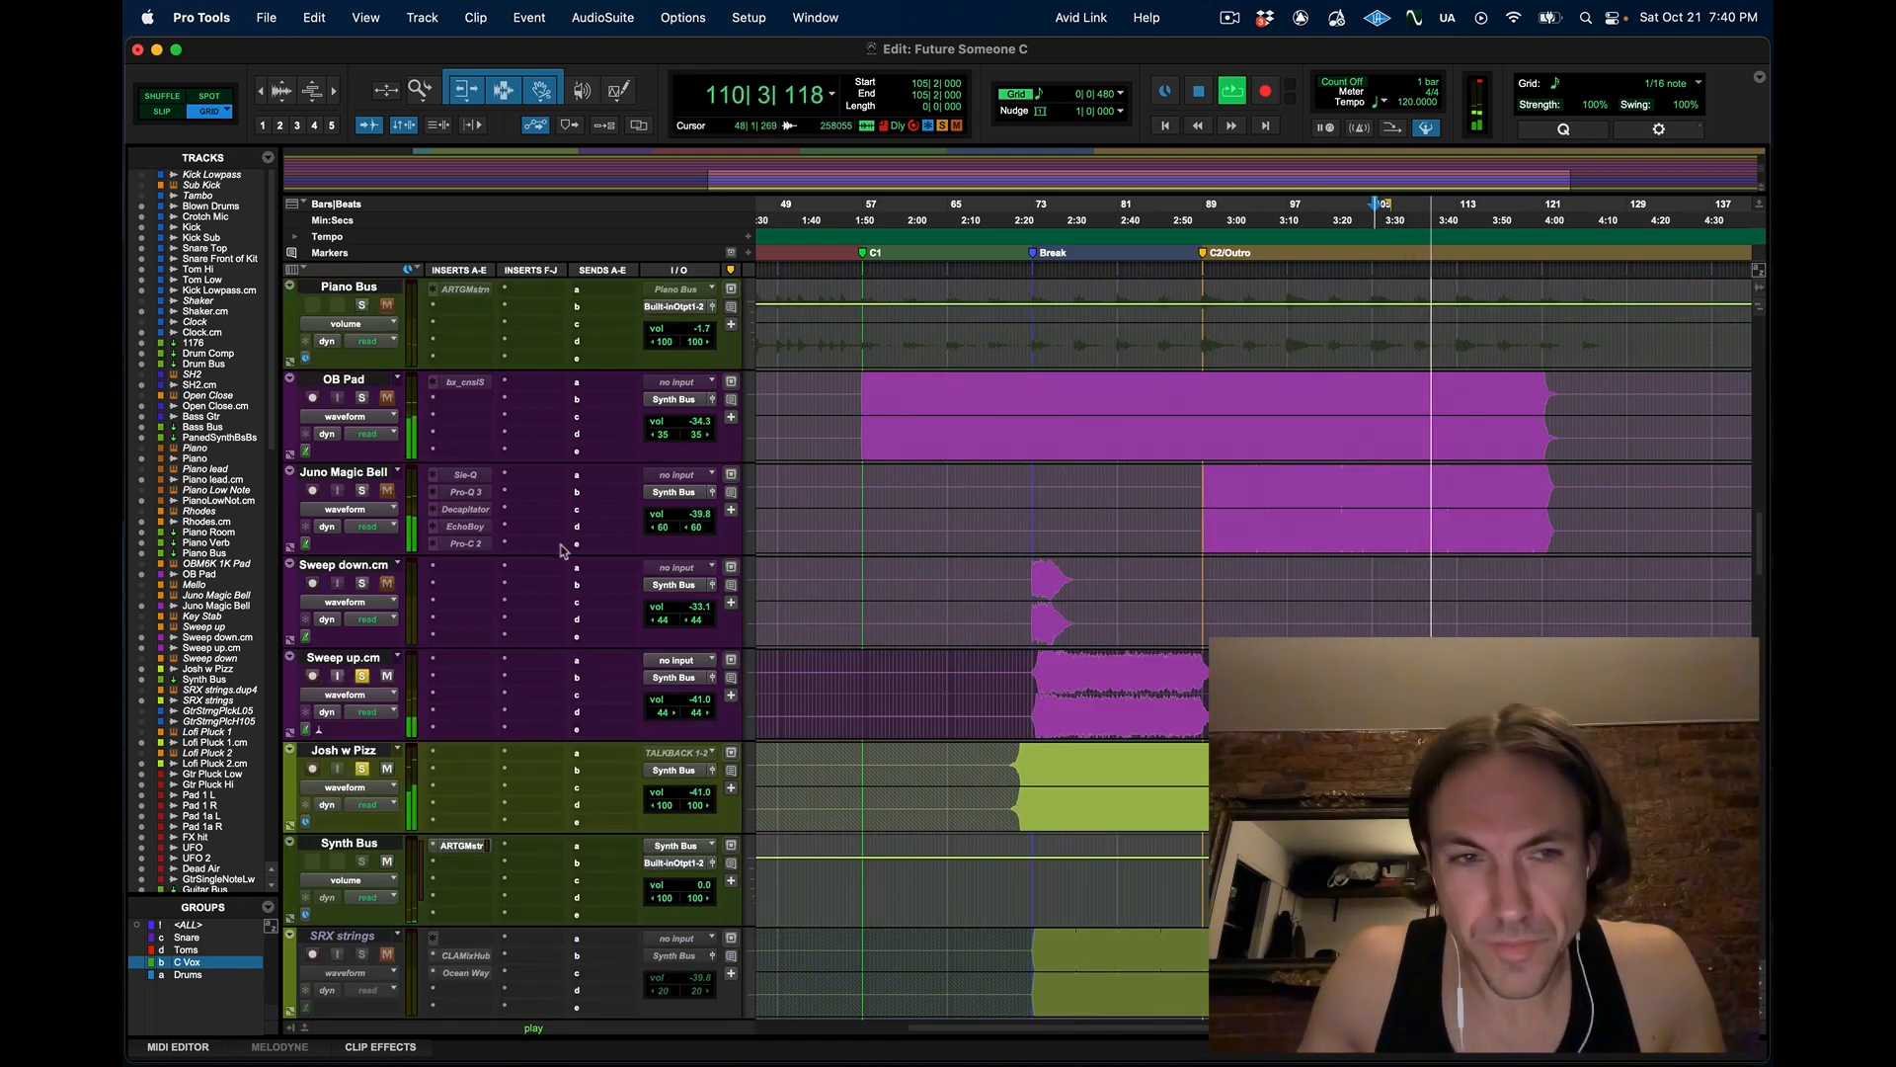
{"action": "key", "text": "space"}
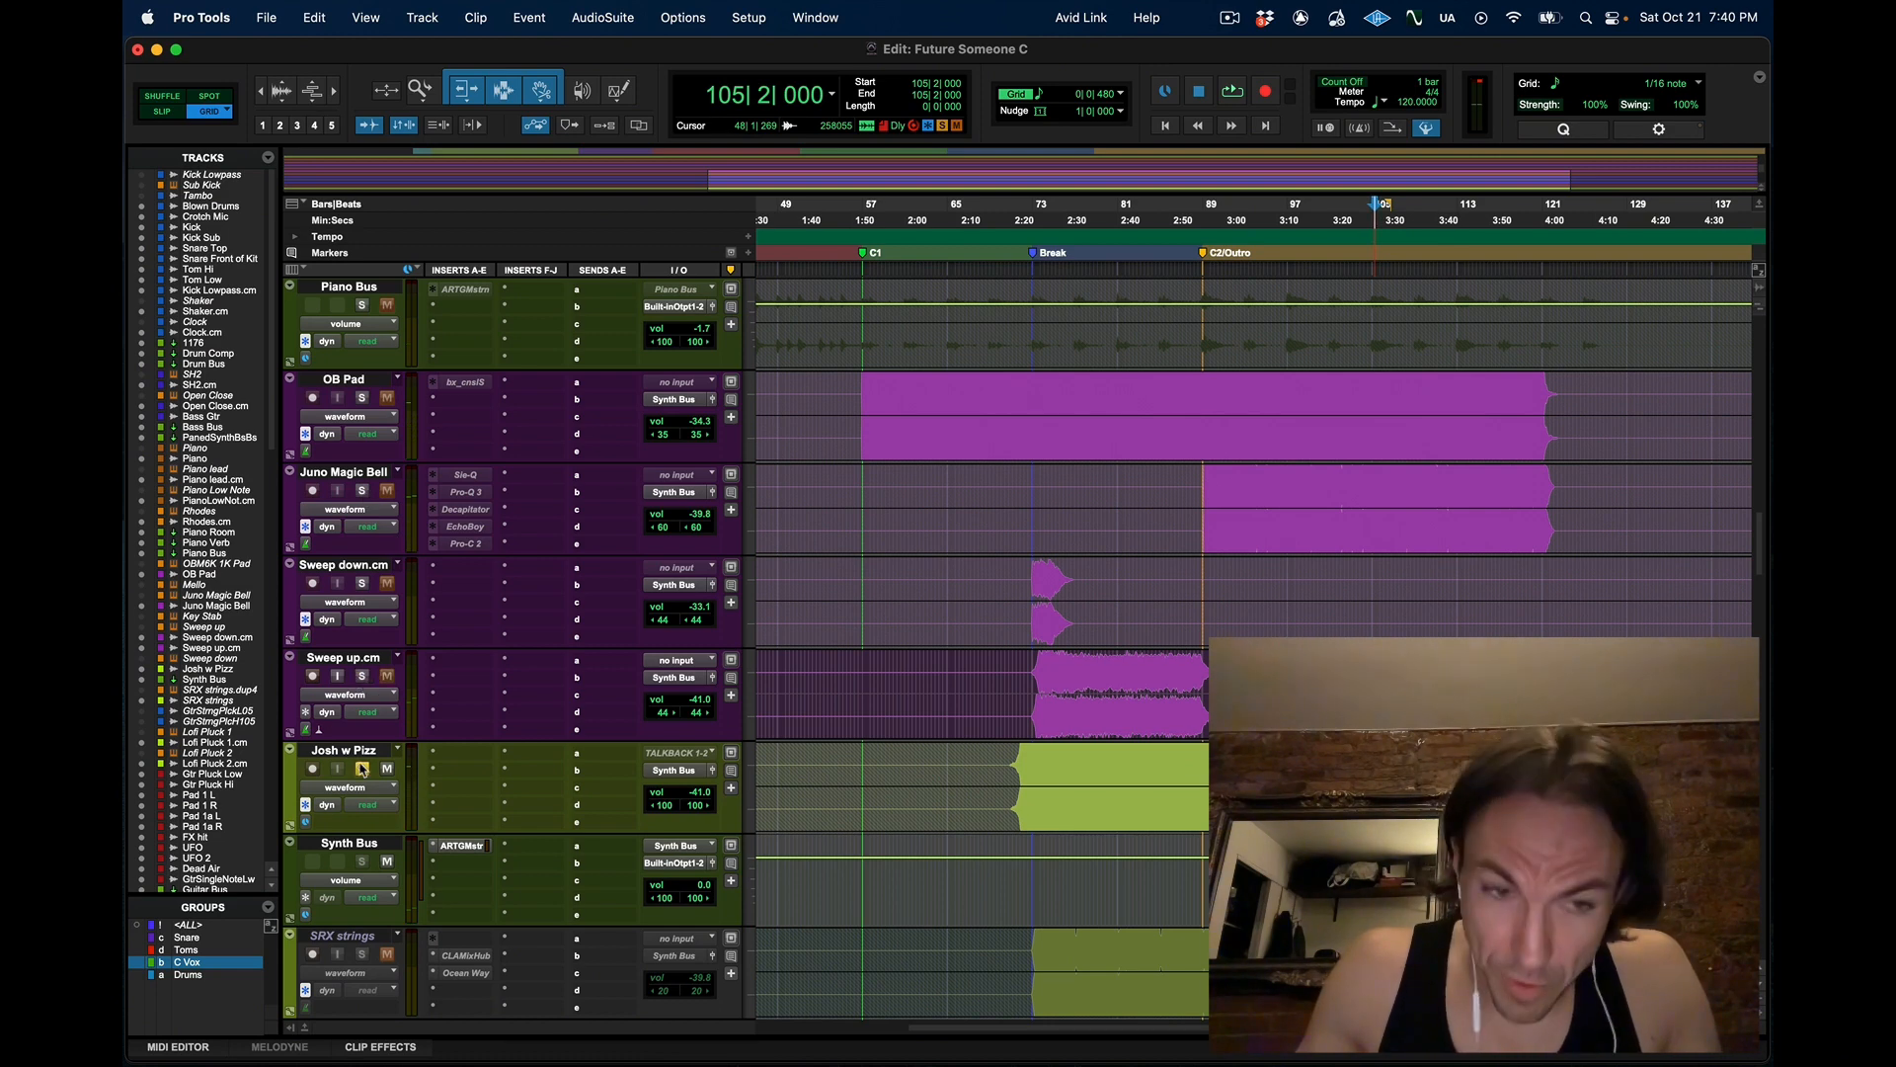
Clear the remaining solos on the Sweep up.cm, Josh w Pizz, guitar pluck and Pad 1a tracks
{"action": "scroll", "coordinate": [640, 758], "scroll_direction": "down", "scroll_amount": 6}
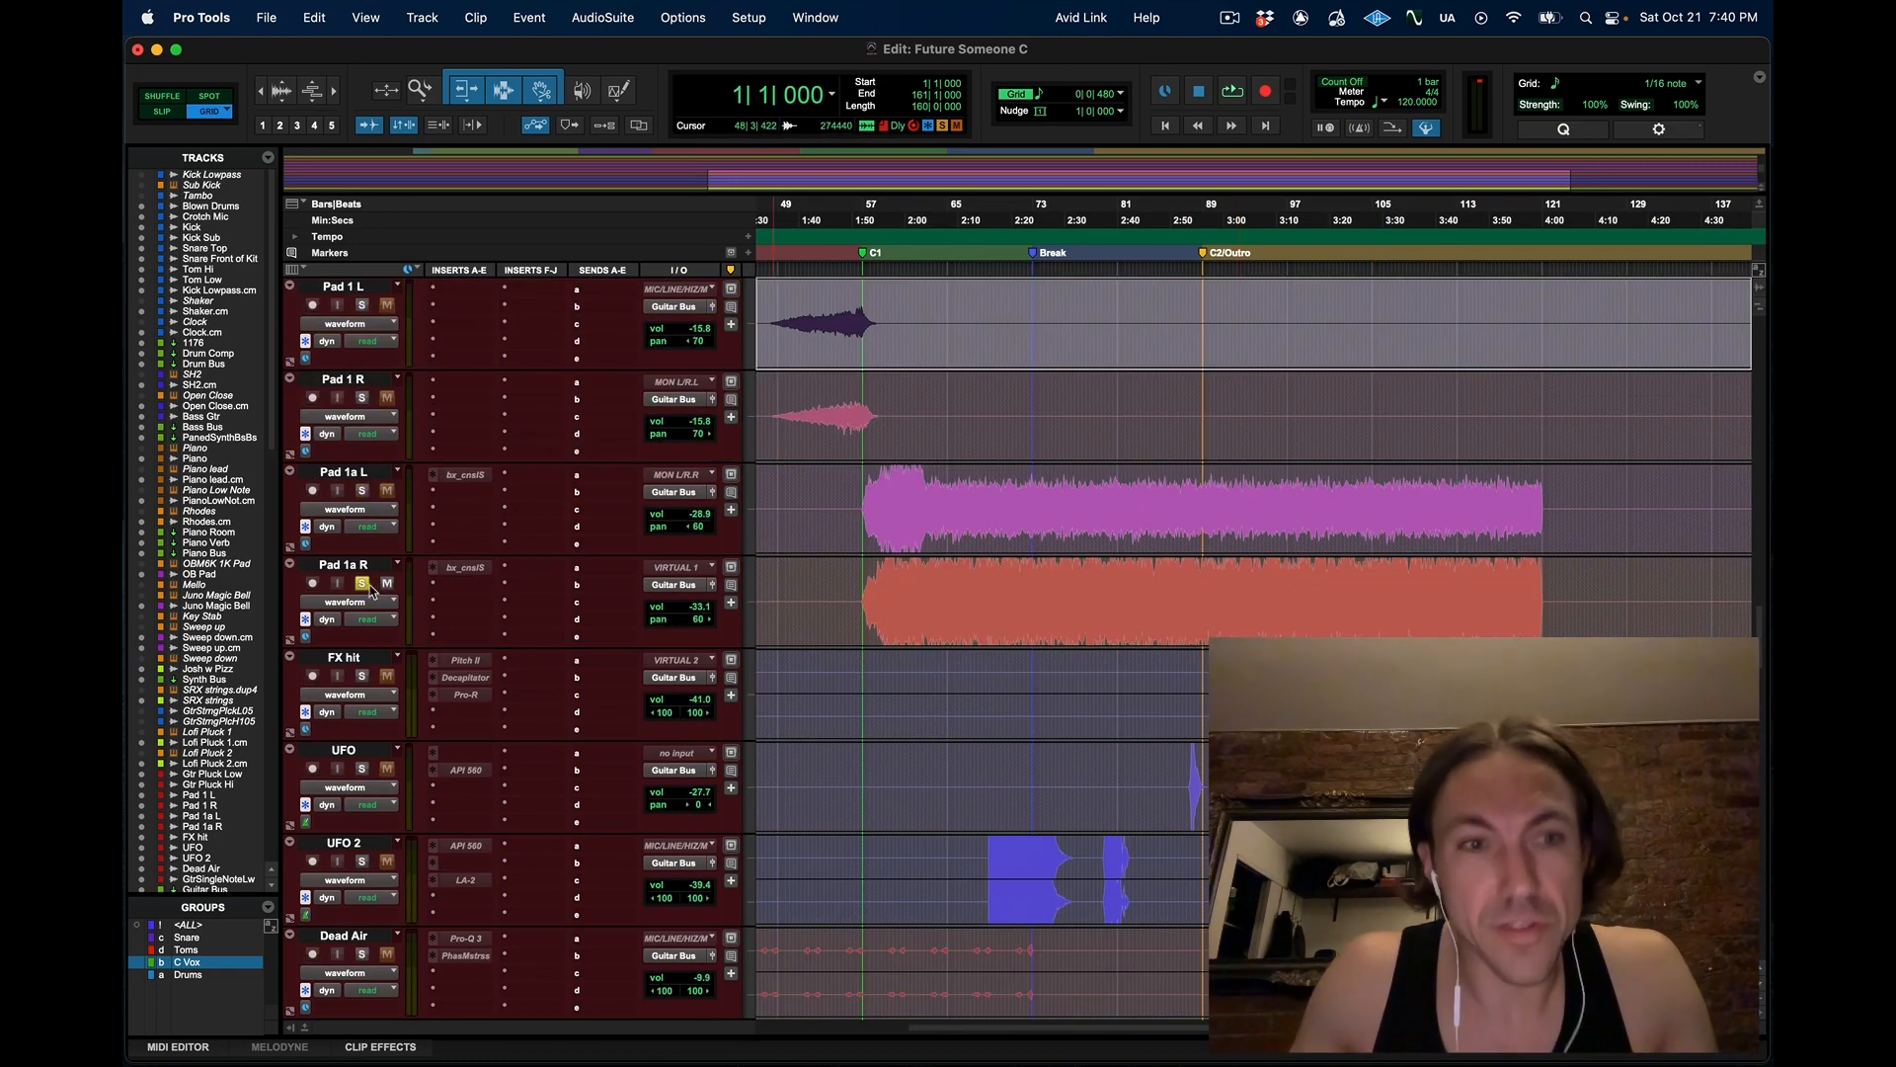
{"action": "scroll", "coordinate": [654, 590], "scroll_direction": "down", "scroll_amount": 6}
{"action": "scroll", "coordinate": [1132, 577], "scroll_direction": "up", "scroll_amount": 18}
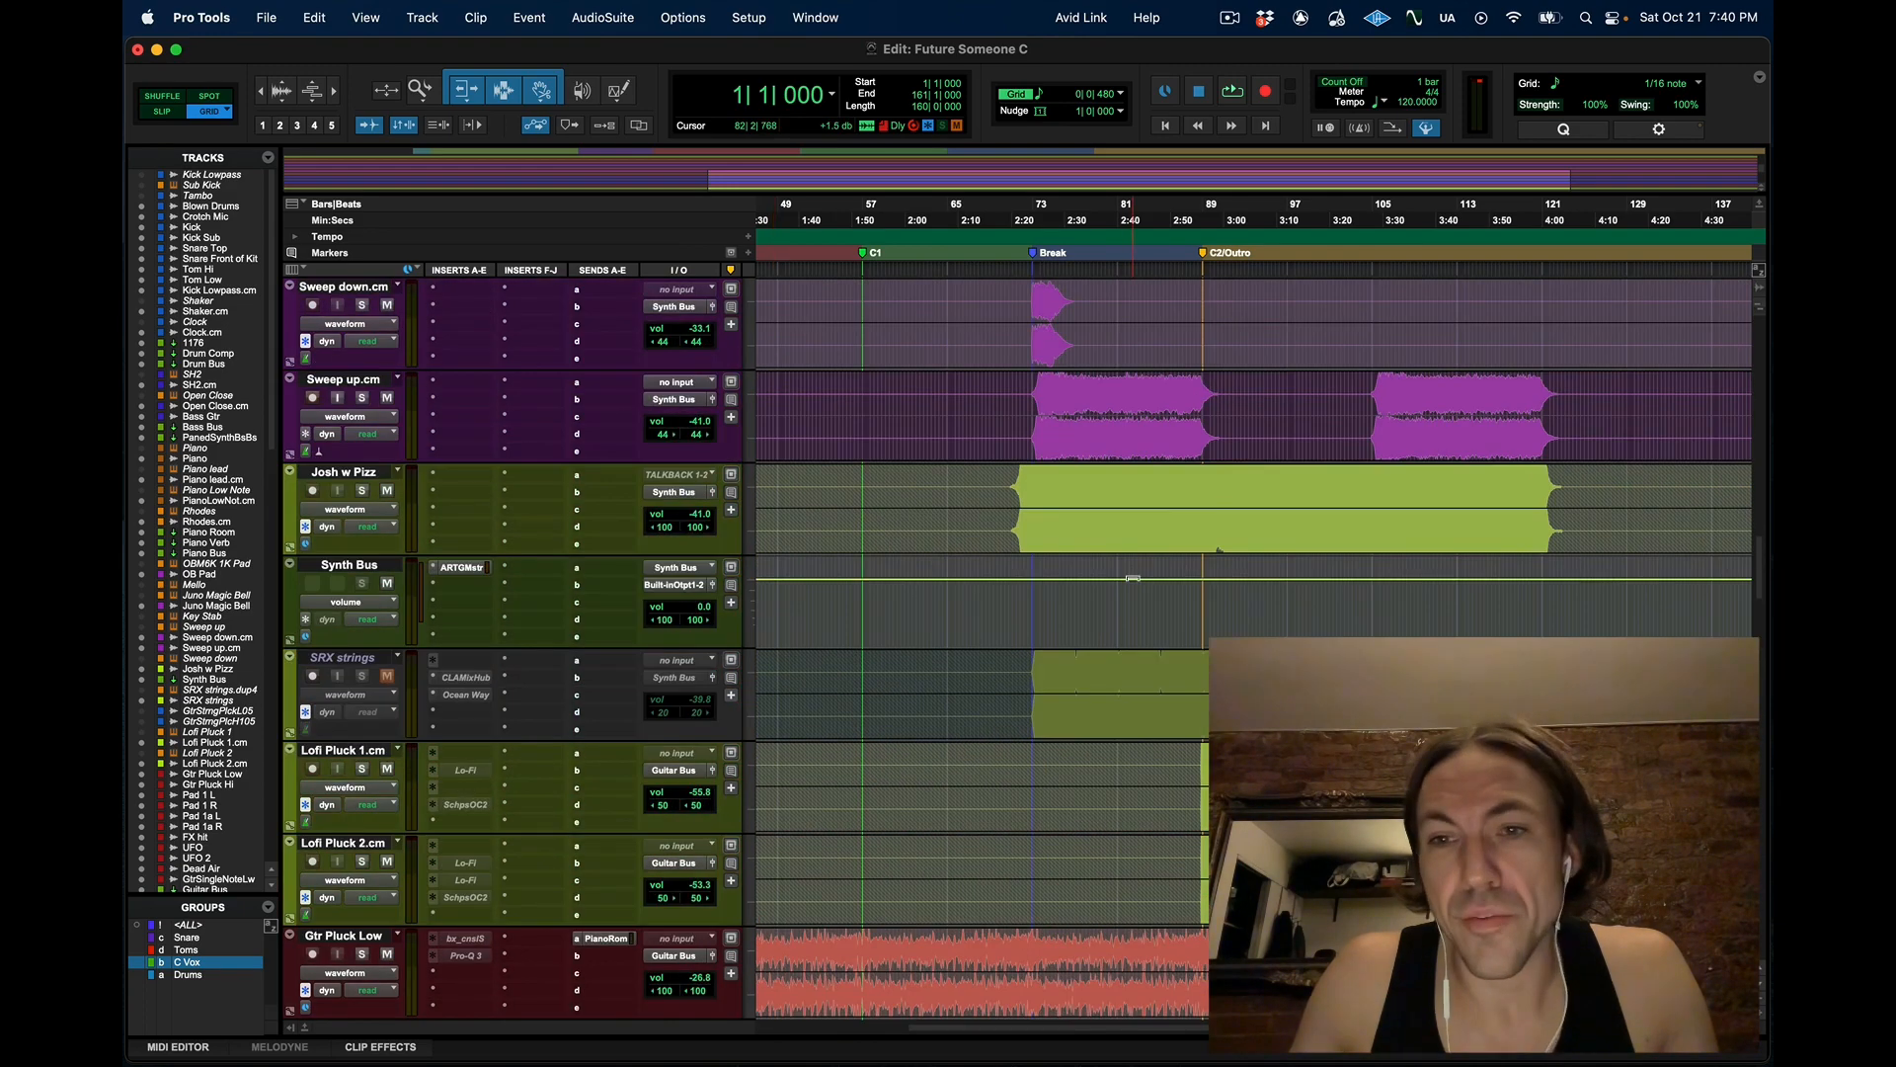
{"action": "scroll", "coordinate": [1046, 573], "scroll_direction": "down", "scroll_amount": 2}
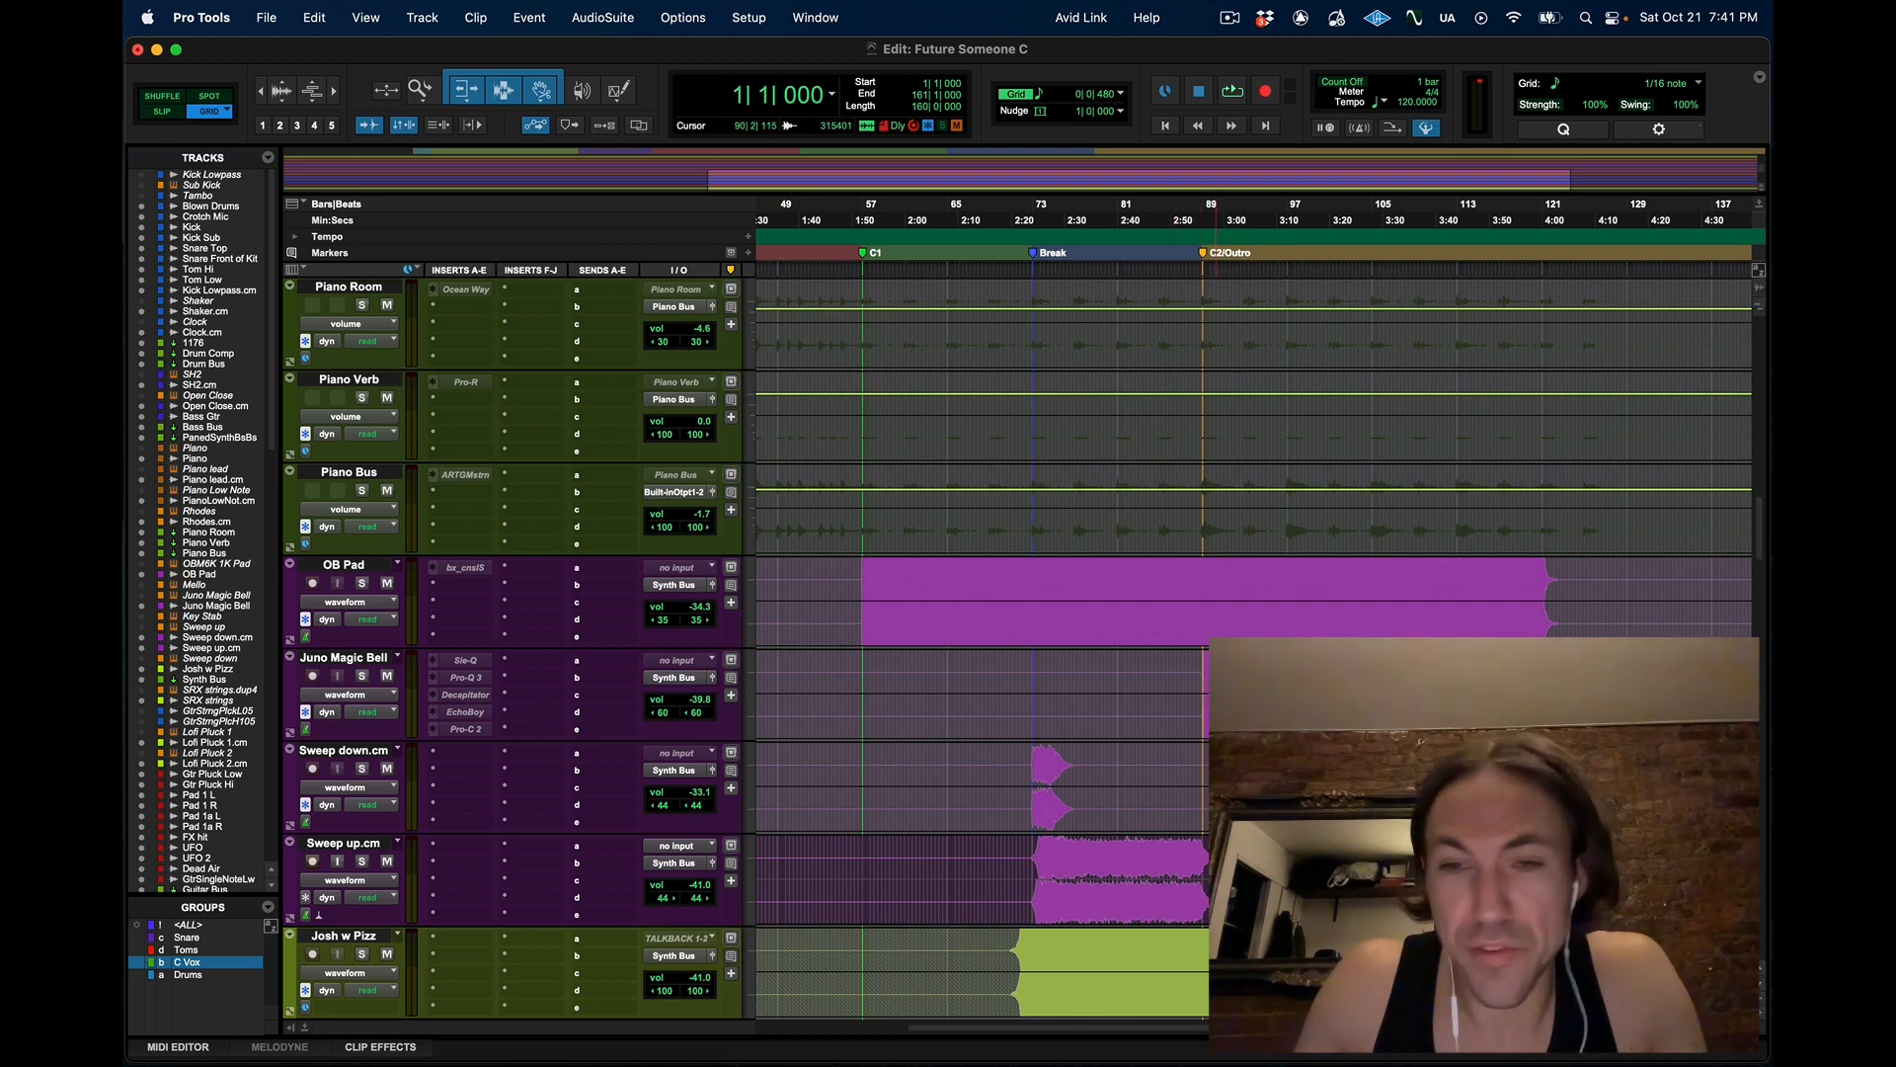
Solo Juno Magic Bell, play it from 89|1|480 at the start of C2/Outro, and stop
{"action": "left_click", "coordinate": [1205, 662]}
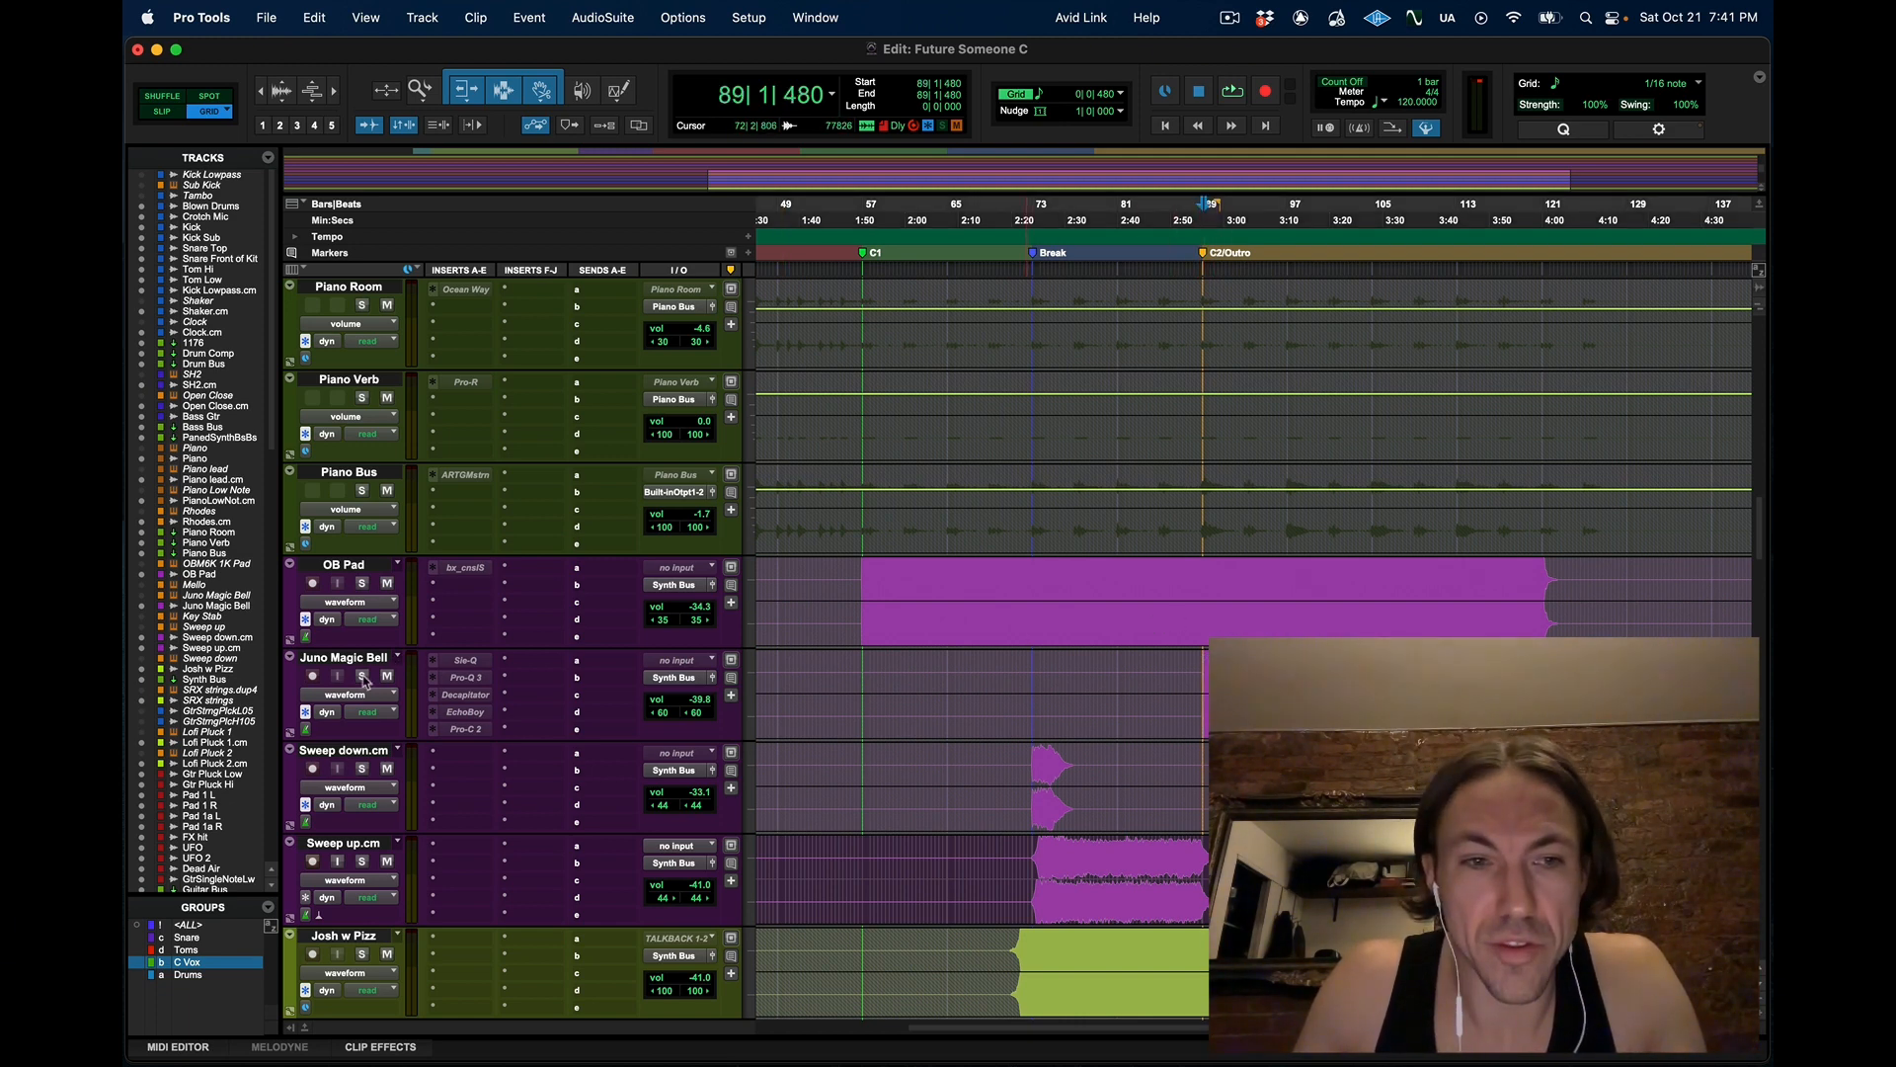
{"action": "scroll", "coordinate": [1092, 693], "scroll_direction": "down", "scroll_amount": 2}
{"action": "key", "text": "space"}
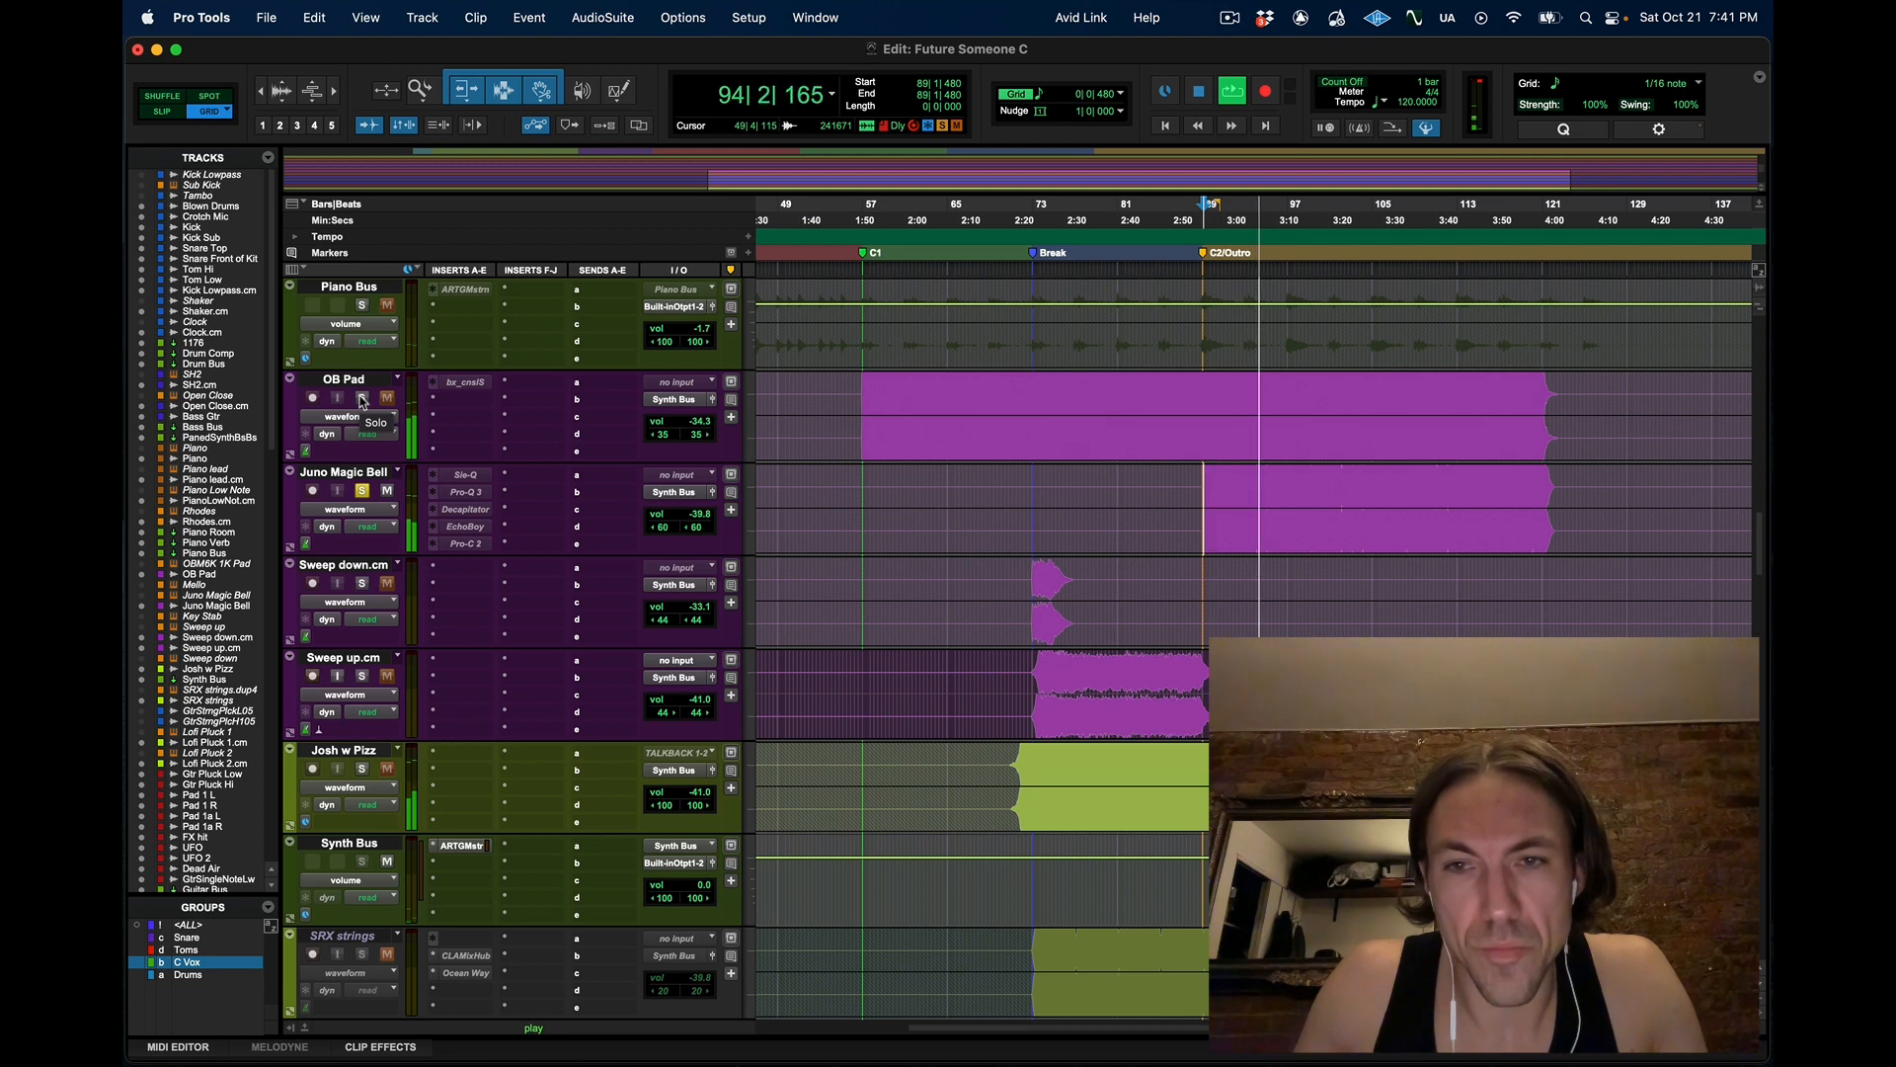
{"action": "key", "text": "space"}
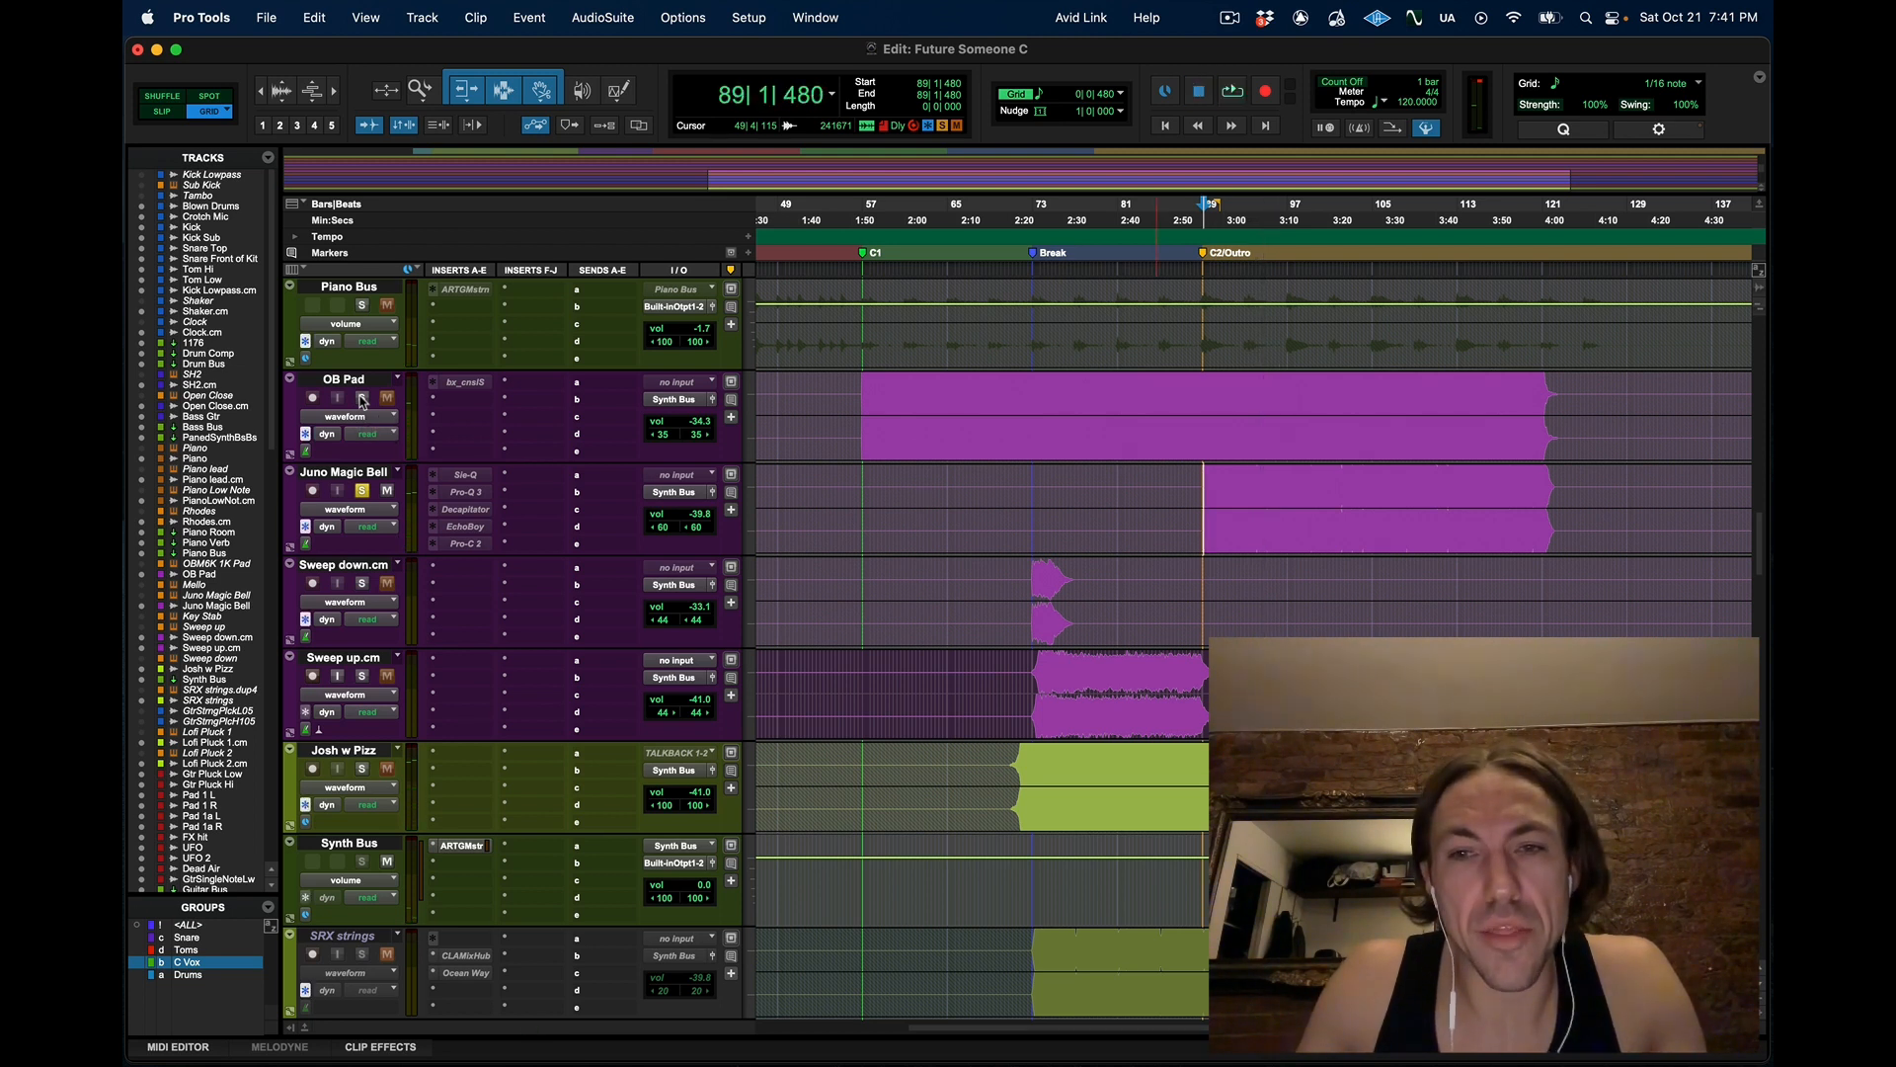
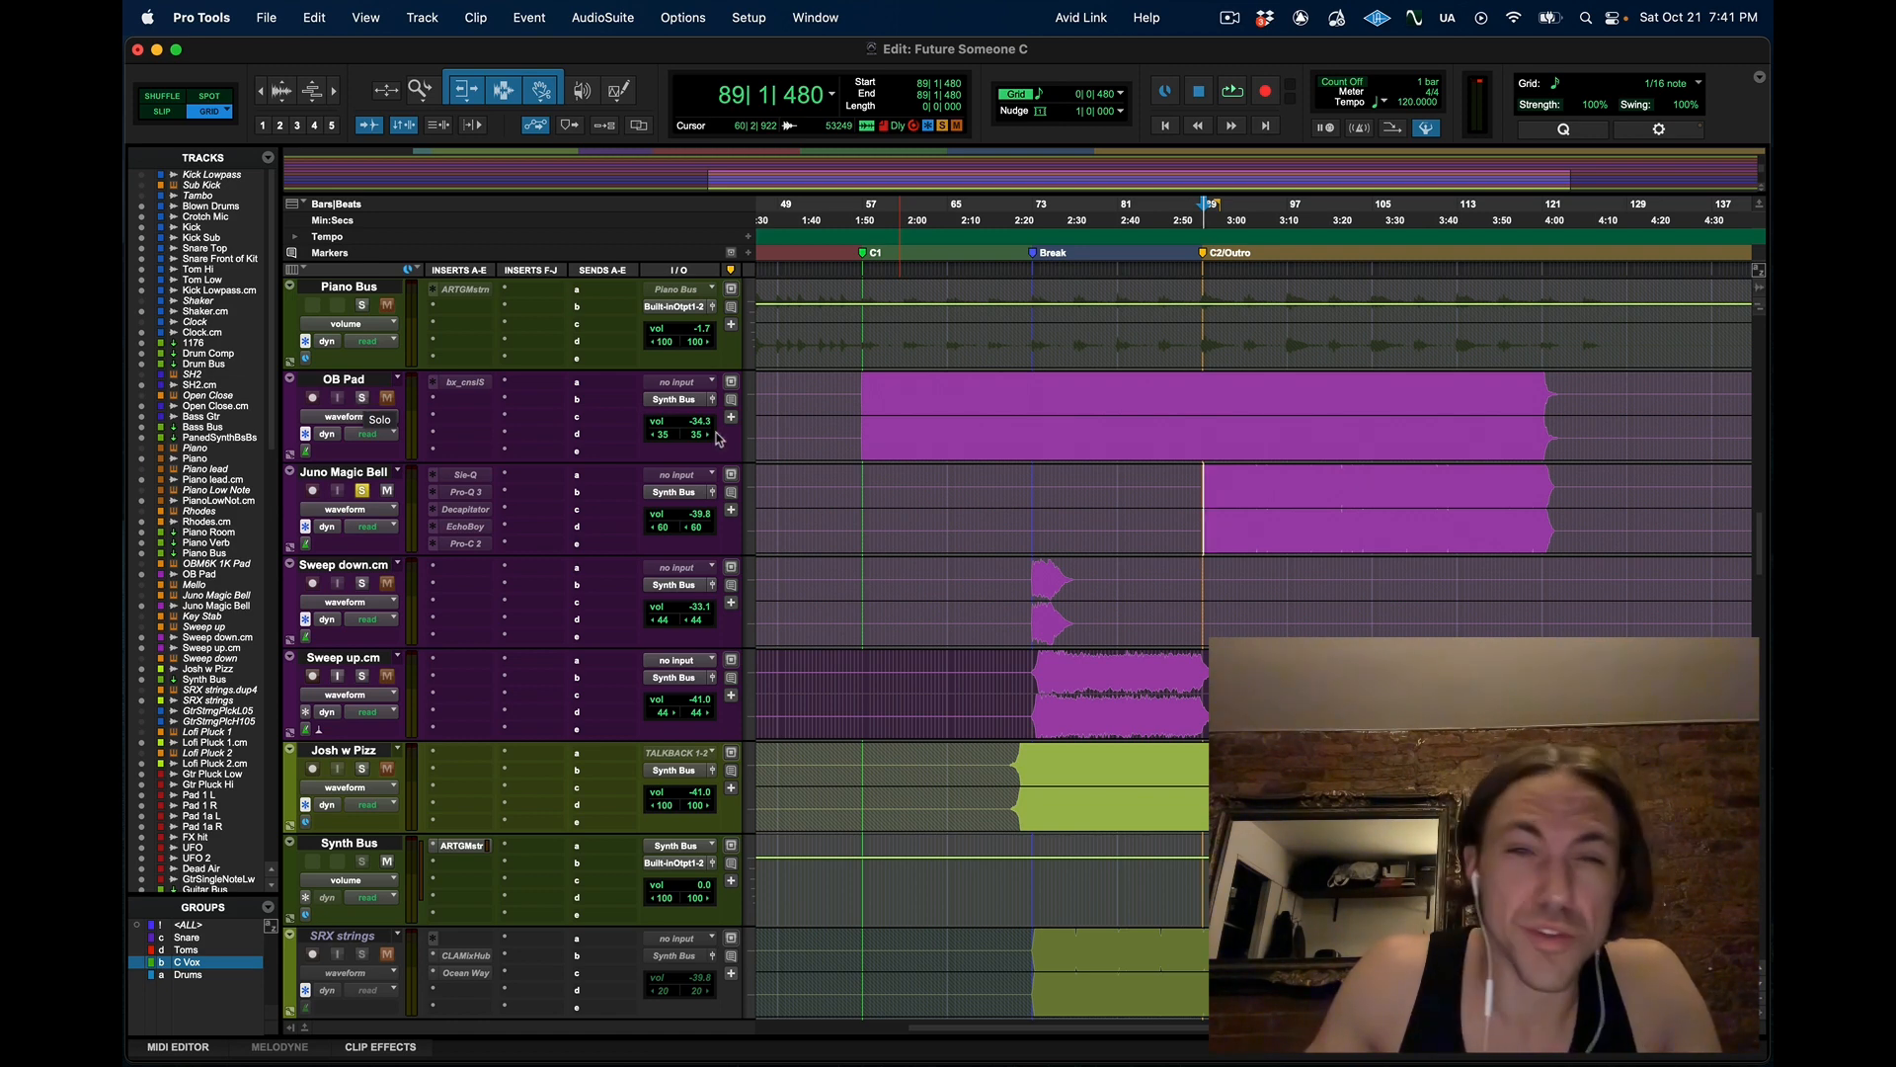
Solo the Piano Bus instead of Rhodes.cm alongside Juno Magic Bell and start playback from 89|1|480
{"action": "scroll", "coordinate": [938, 493], "scroll_direction": "up", "scroll_amount": 10}
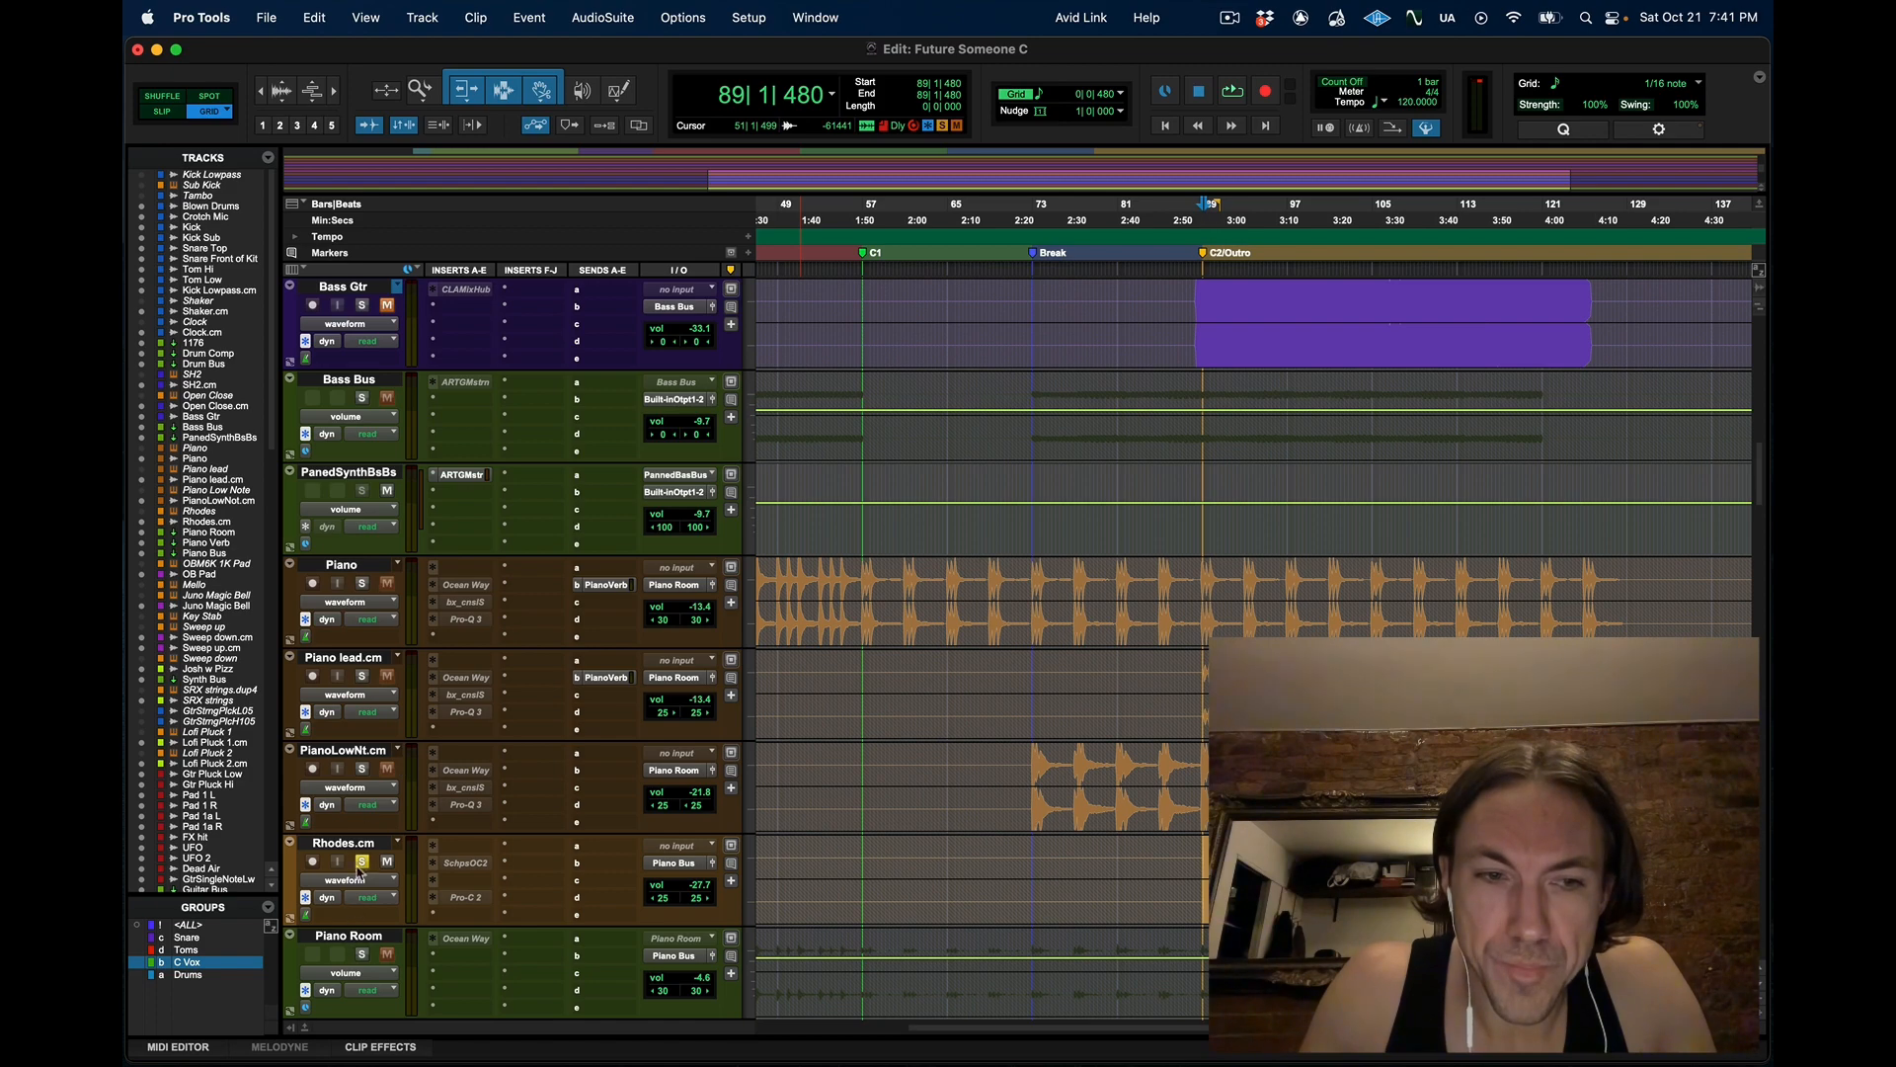
{"action": "scroll", "coordinate": [583, 877], "scroll_direction": "down", "scroll_amount": 3}
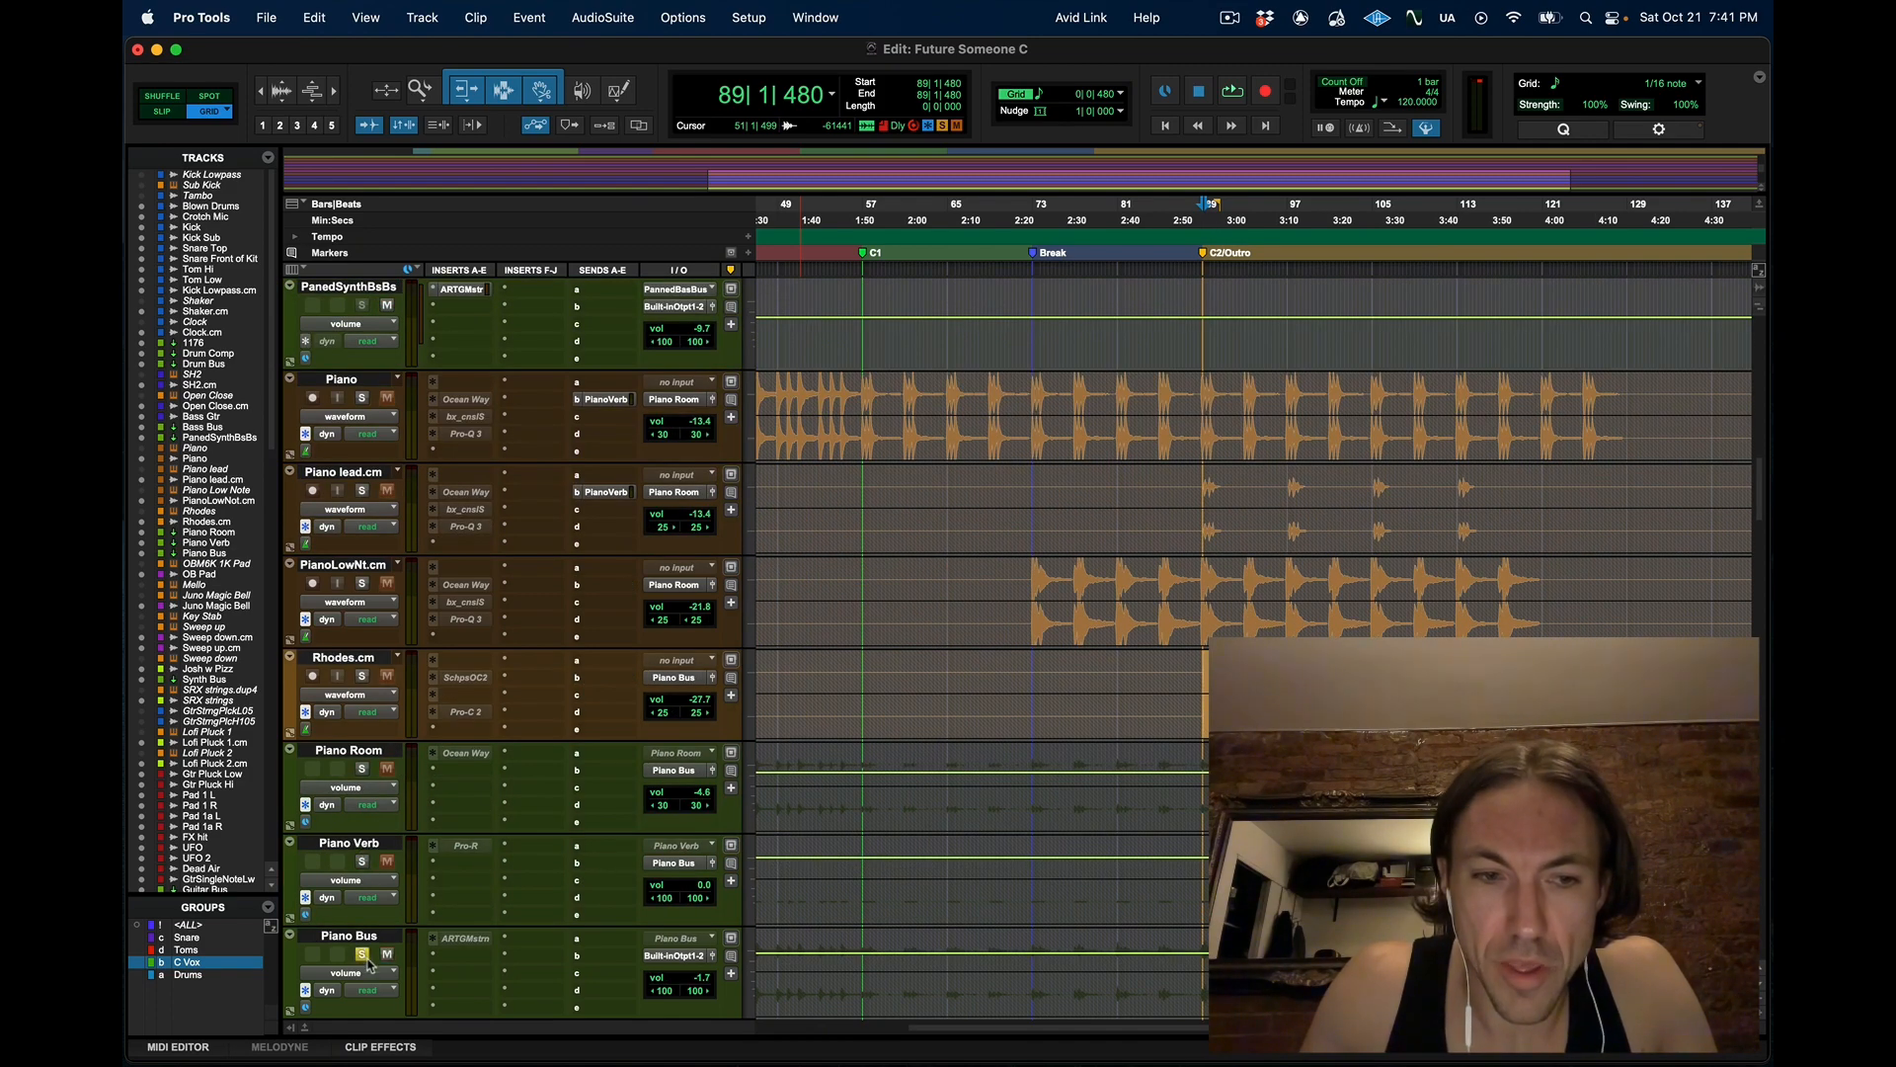
{"action": "scroll", "coordinate": [874, 779], "scroll_direction": "down", "scroll_amount": 10}
{"action": "key", "text": "space"}
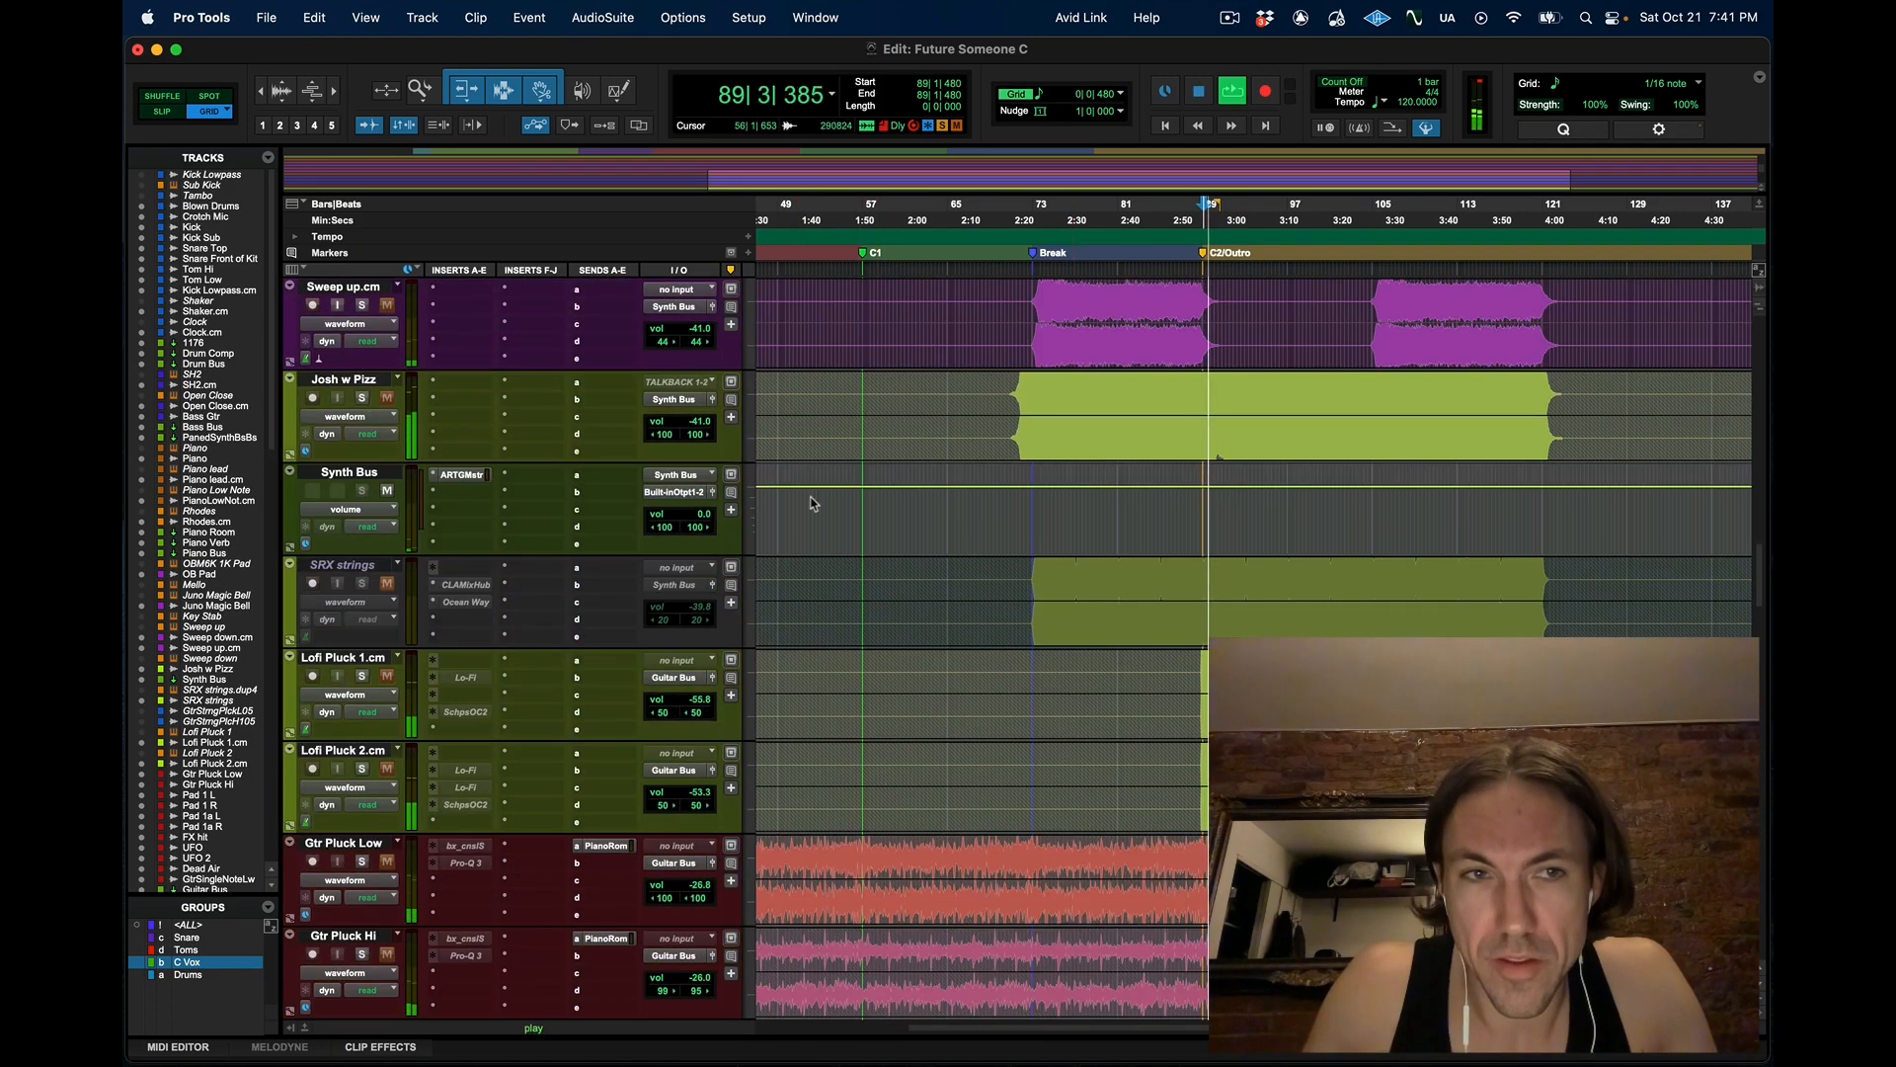
Add solos on Josh w Pizz, Lofi Pluck 1.cm, Lofi Pluck 2.cm, Gtr Pluck Low and Gtr Pluck Hi during playback
{"action": "scroll", "coordinate": [813, 501], "scroll_direction": "up", "scroll_amount": 3}
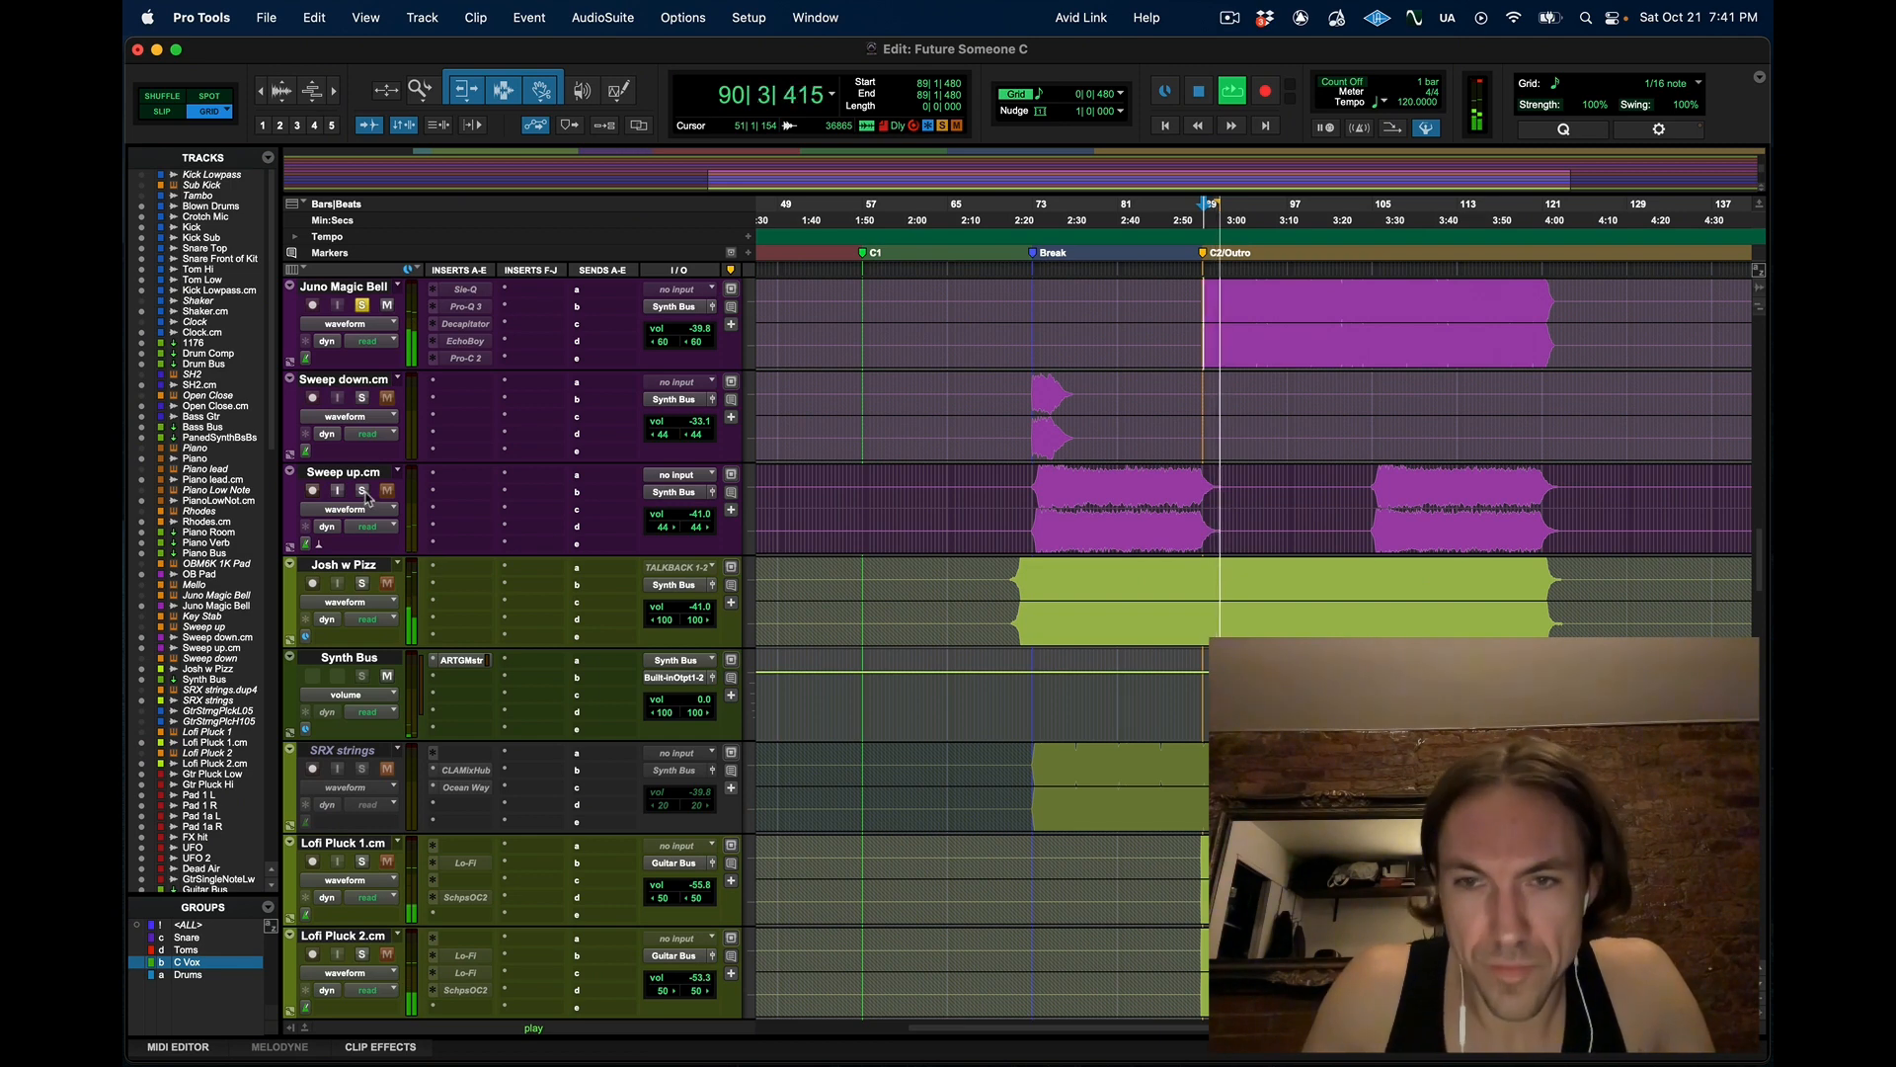
{"action": "left_click", "coordinate": [362, 583]}
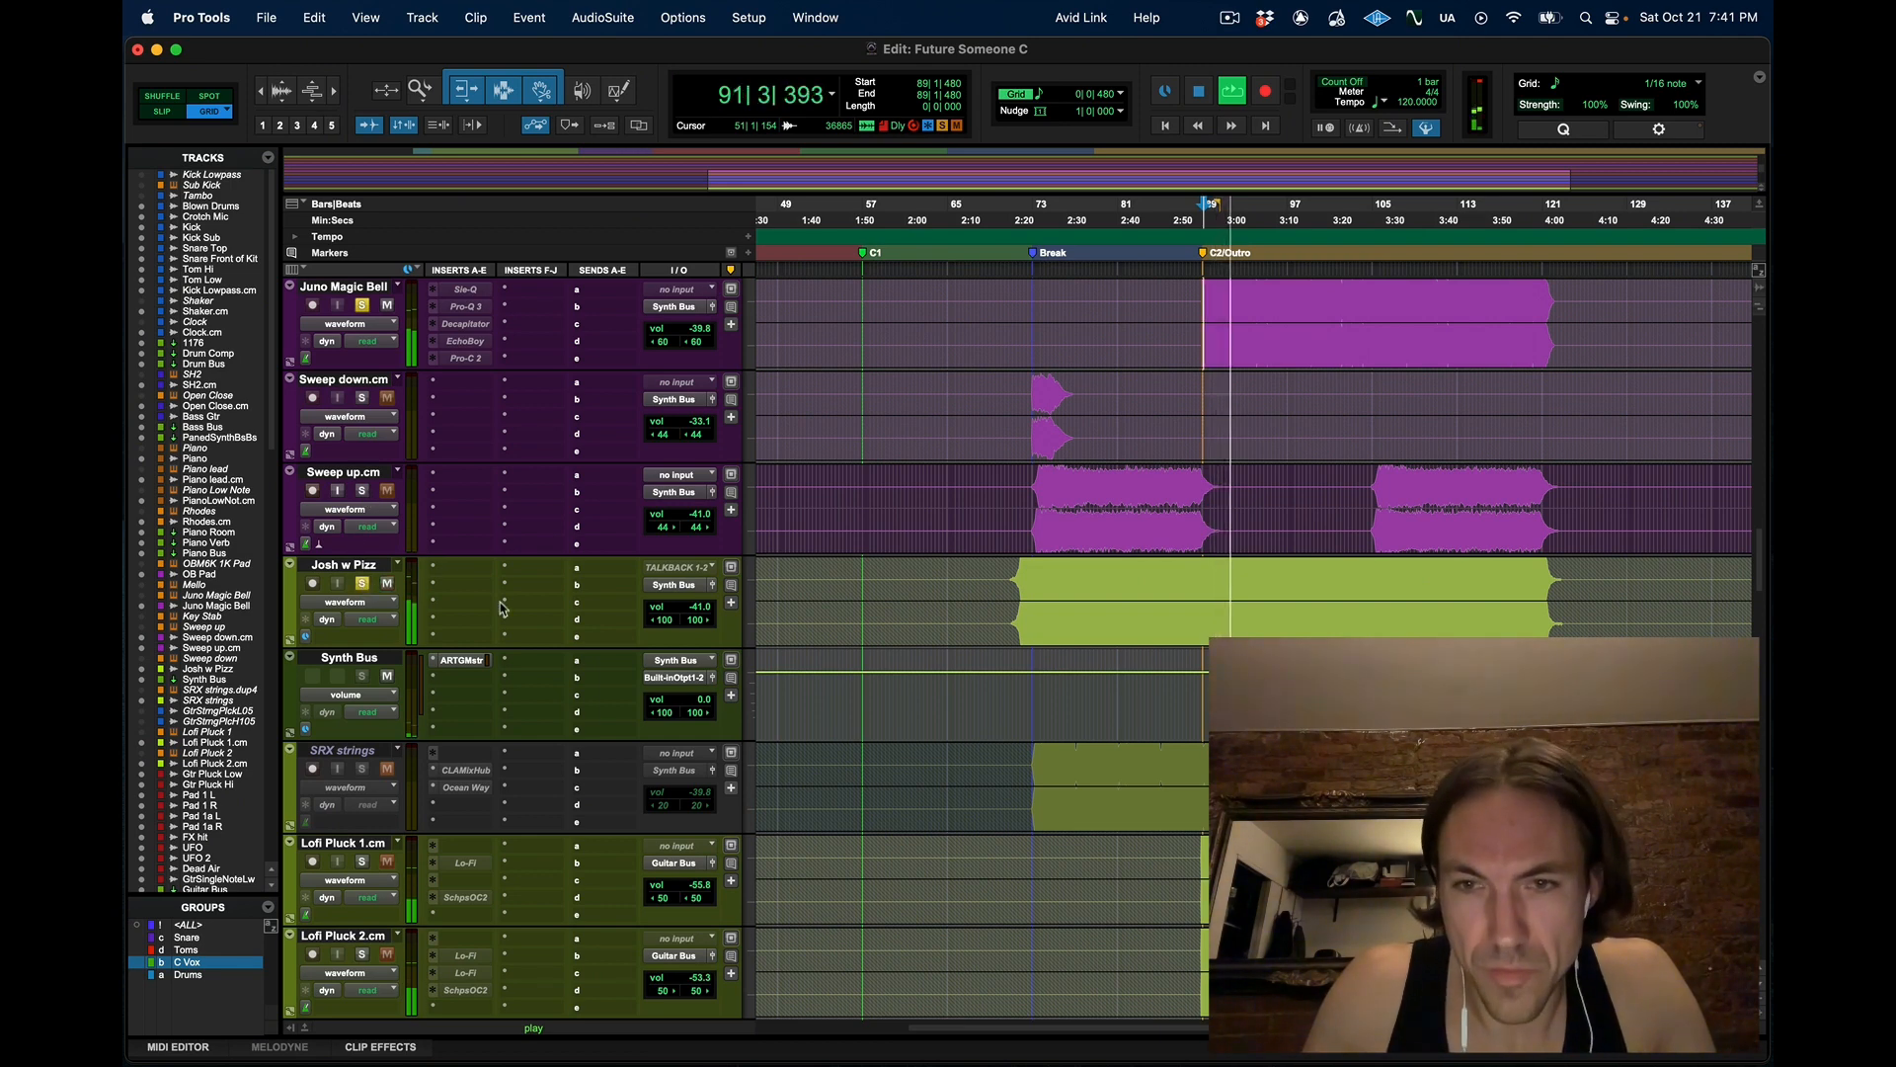
{"action": "scroll", "coordinate": [994, 609], "scroll_direction": "down", "scroll_amount": 5}
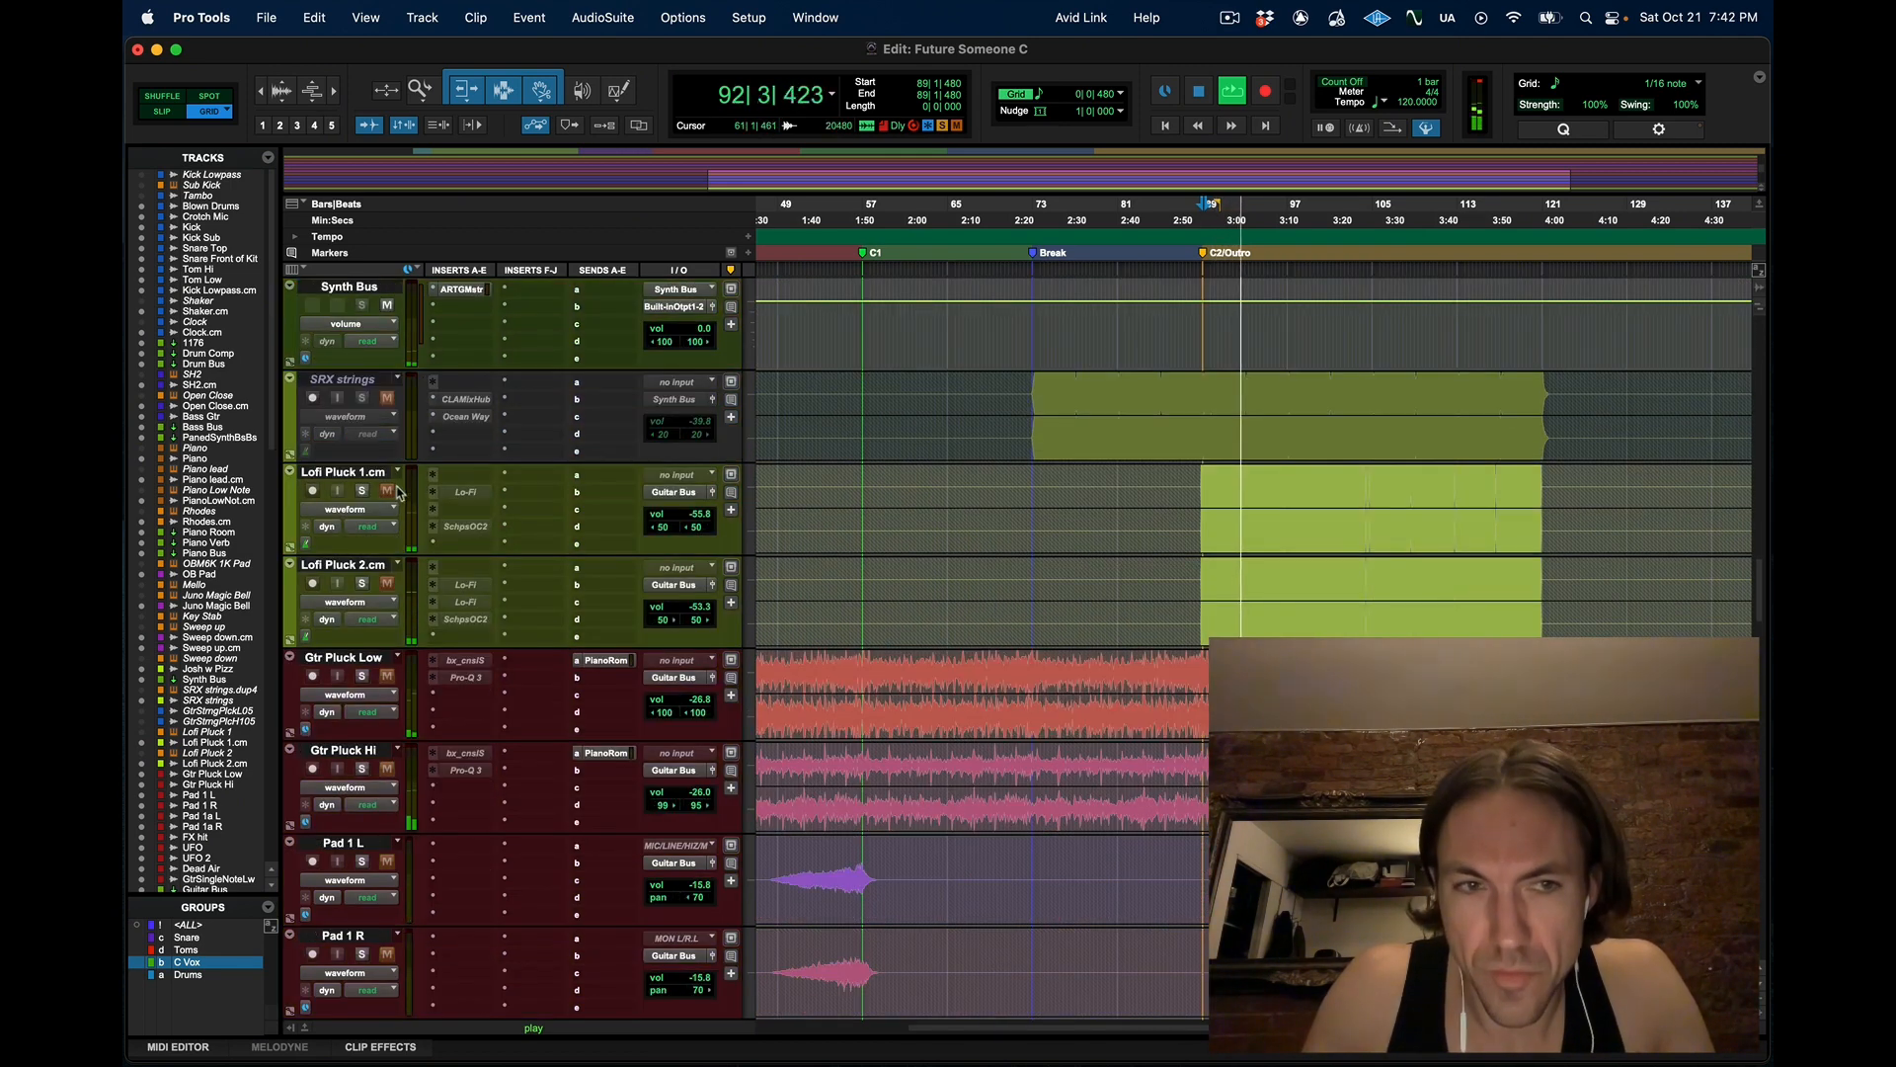
{"action": "left_click", "coordinate": [362, 491]}
{"action": "left_click", "coordinate": [361, 583]}
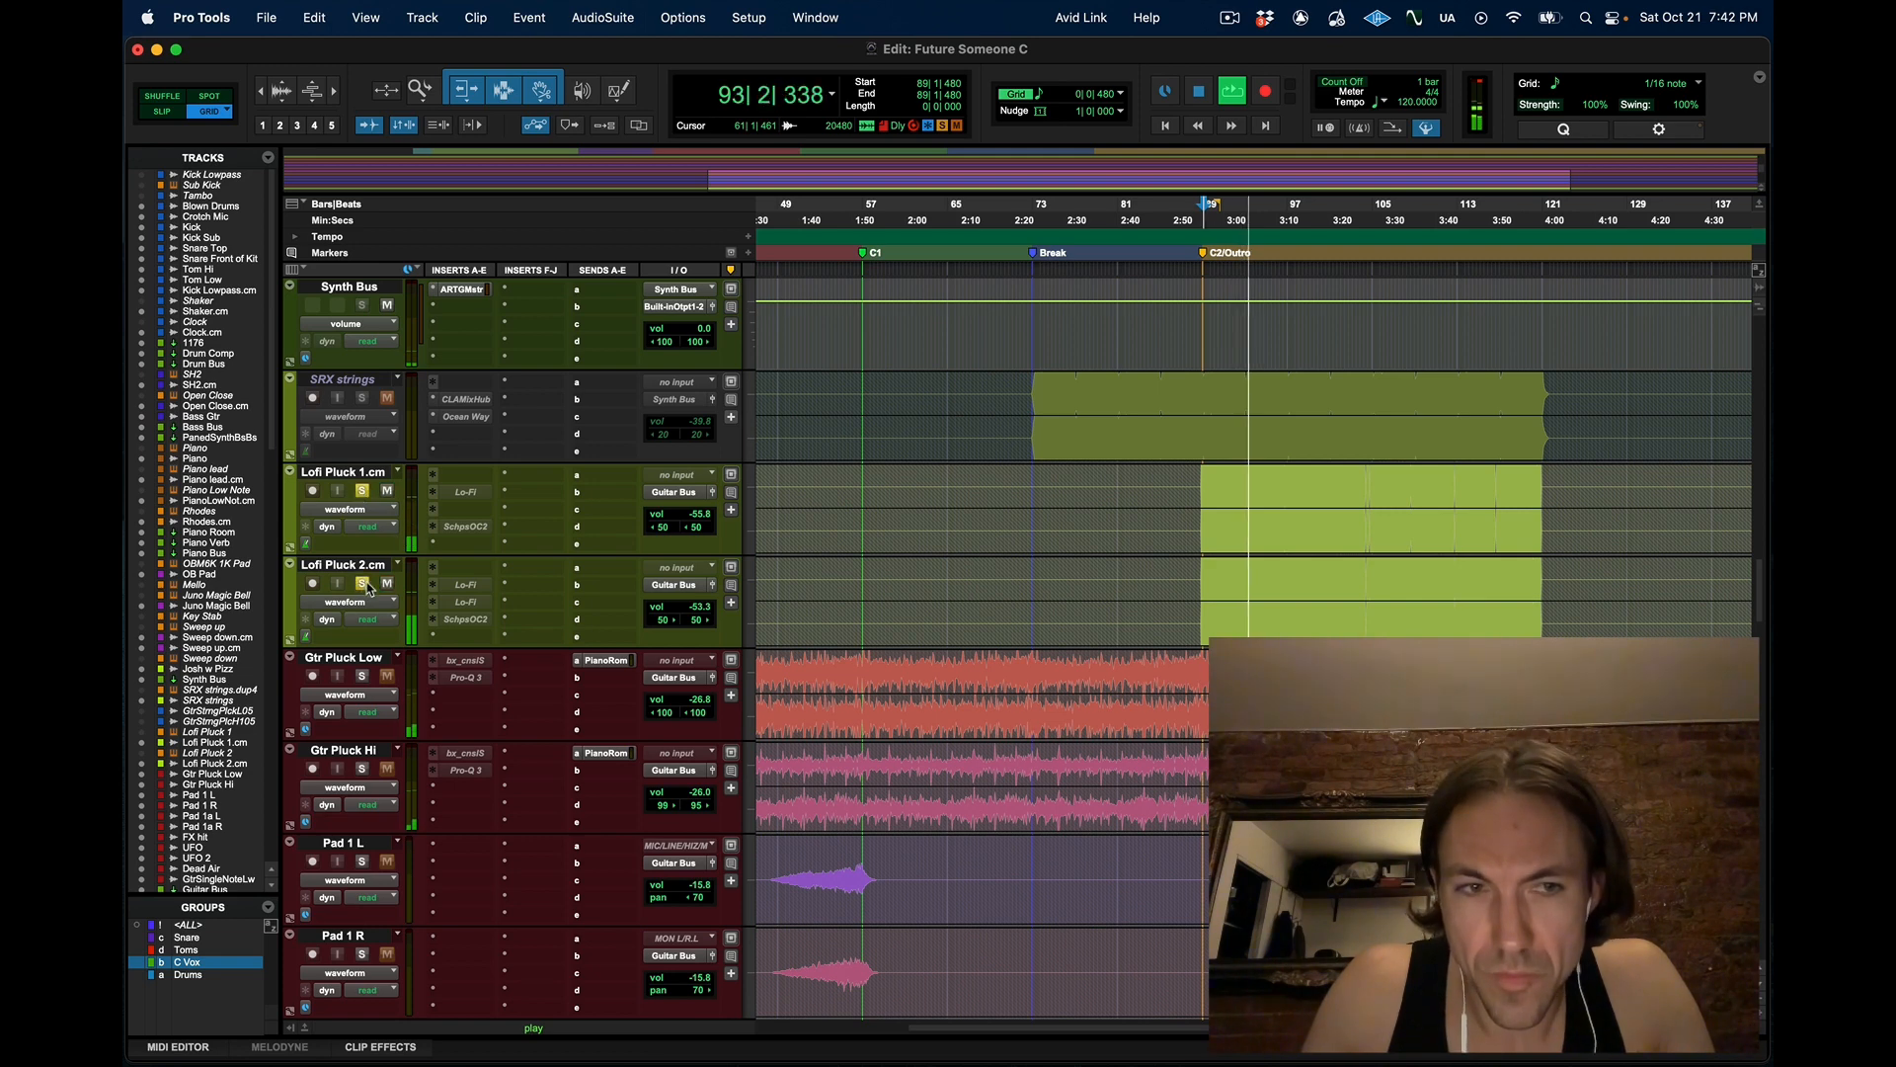
{"action": "left_click", "coordinate": [361, 675]}
{"action": "left_click", "coordinate": [362, 769]}
Add the Dead Air and UFO effect tracks to the soloed parts while C2/Outro plays
{"action": "scroll", "coordinate": [902, 570], "scroll_direction": "down", "scroll_amount": 3}
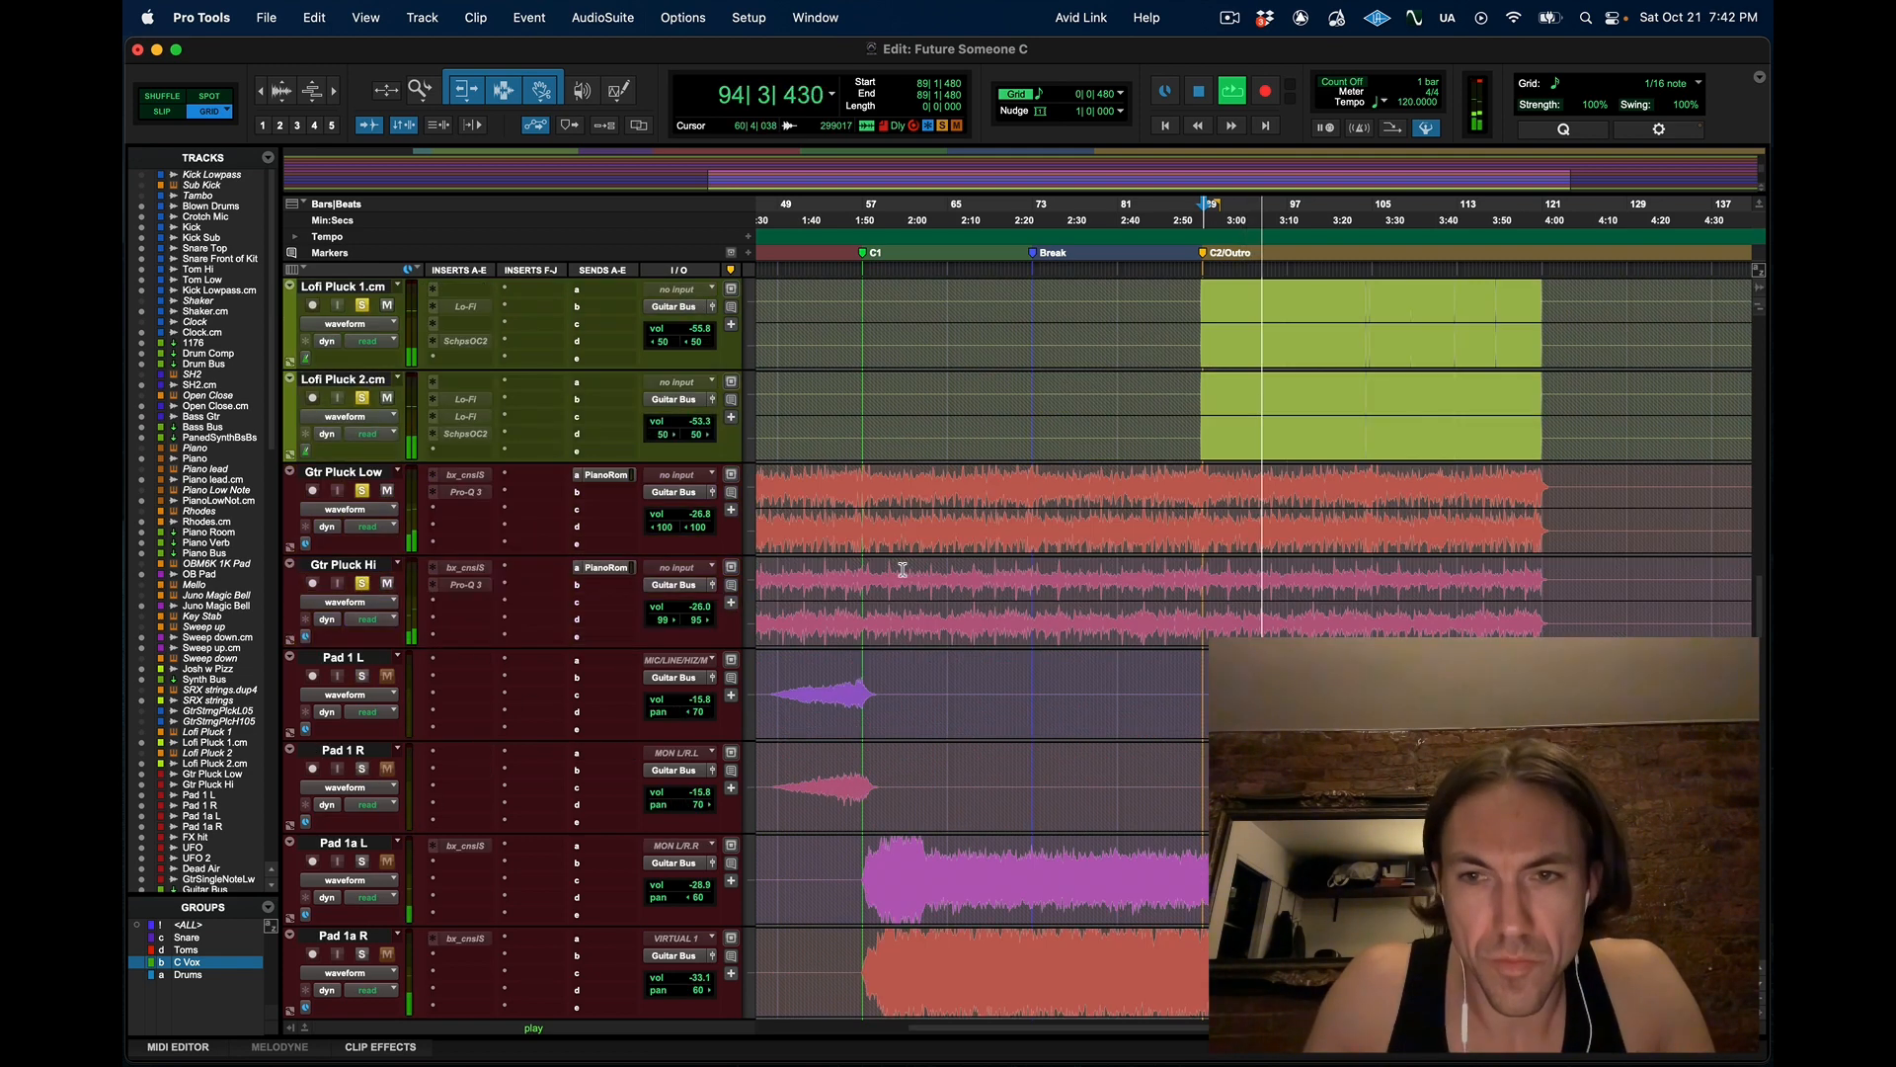
{"action": "scroll", "coordinate": [902, 570], "scroll_direction": "down", "scroll_amount": 3}
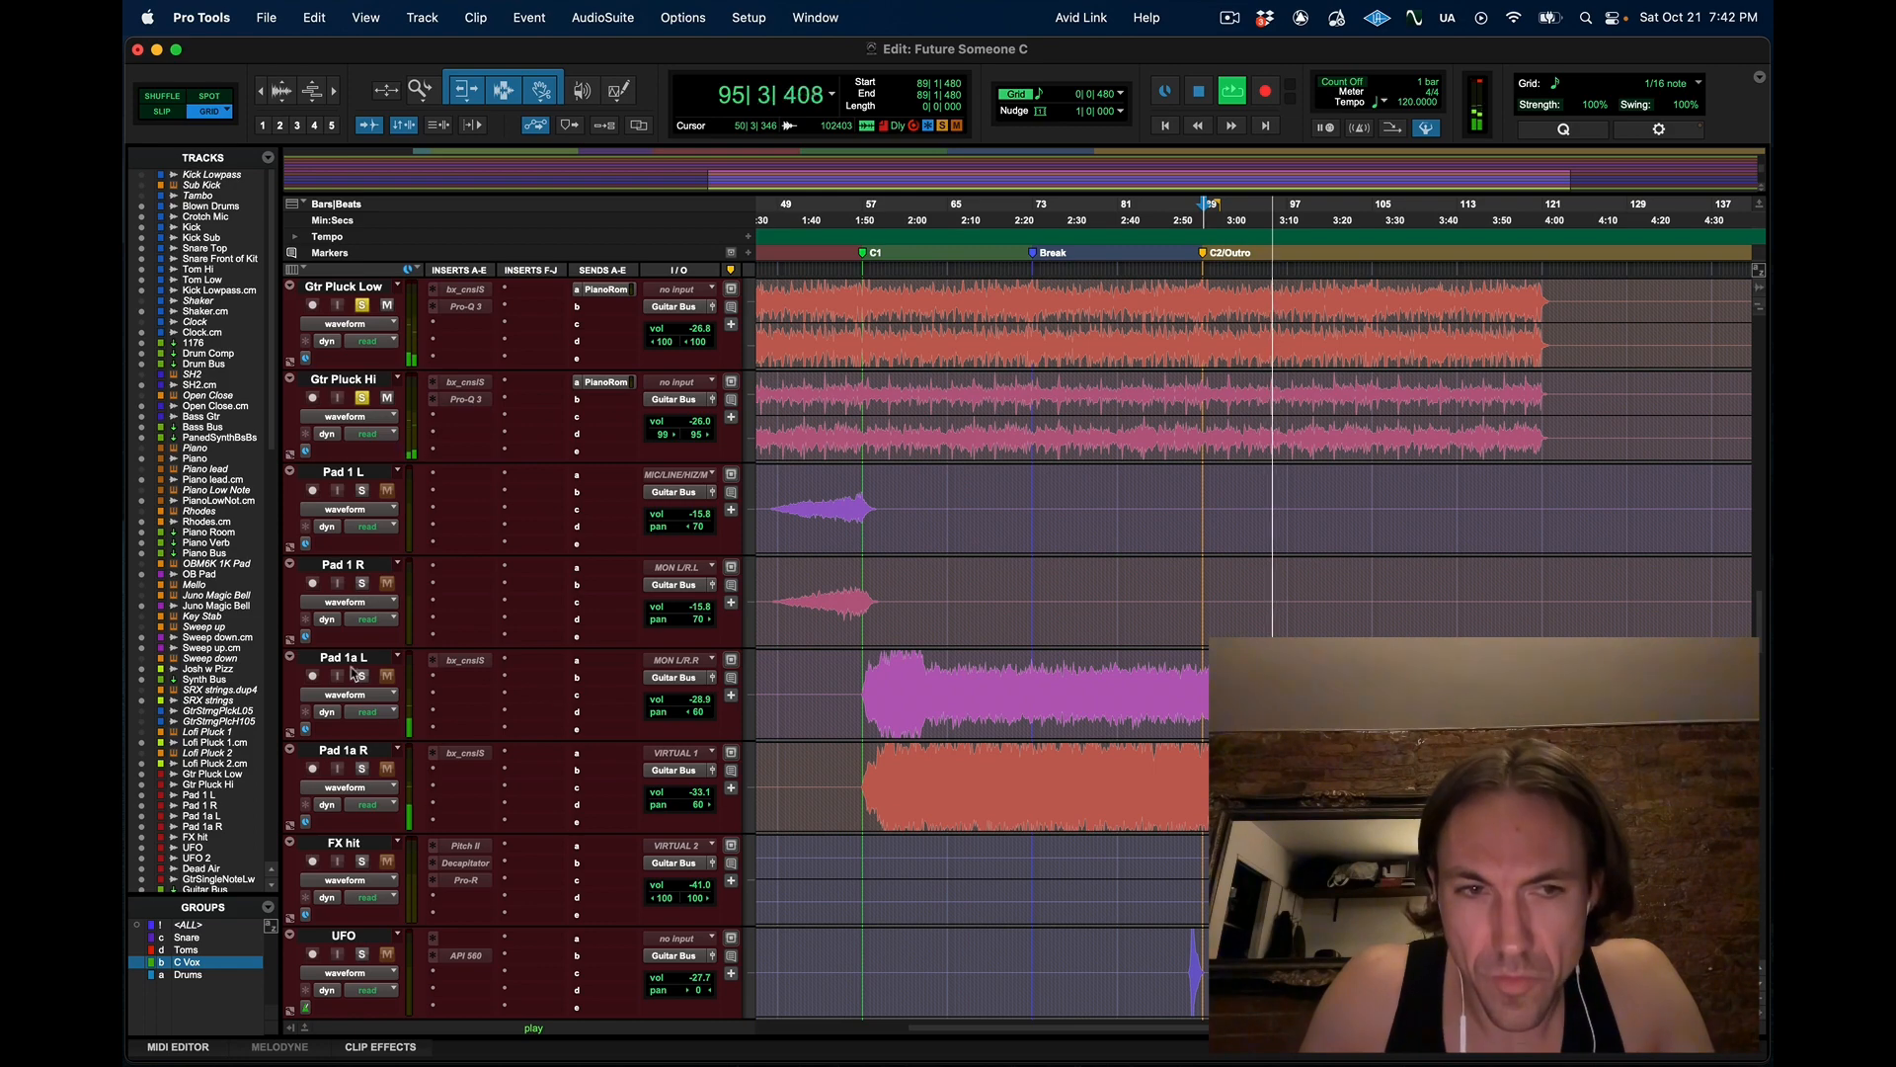
{"action": "scroll", "coordinate": [1070, 620], "scroll_direction": "up", "scroll_amount": 5}
{"action": "scroll", "coordinate": [1070, 619], "scroll_direction": "down", "scroll_amount": 5}
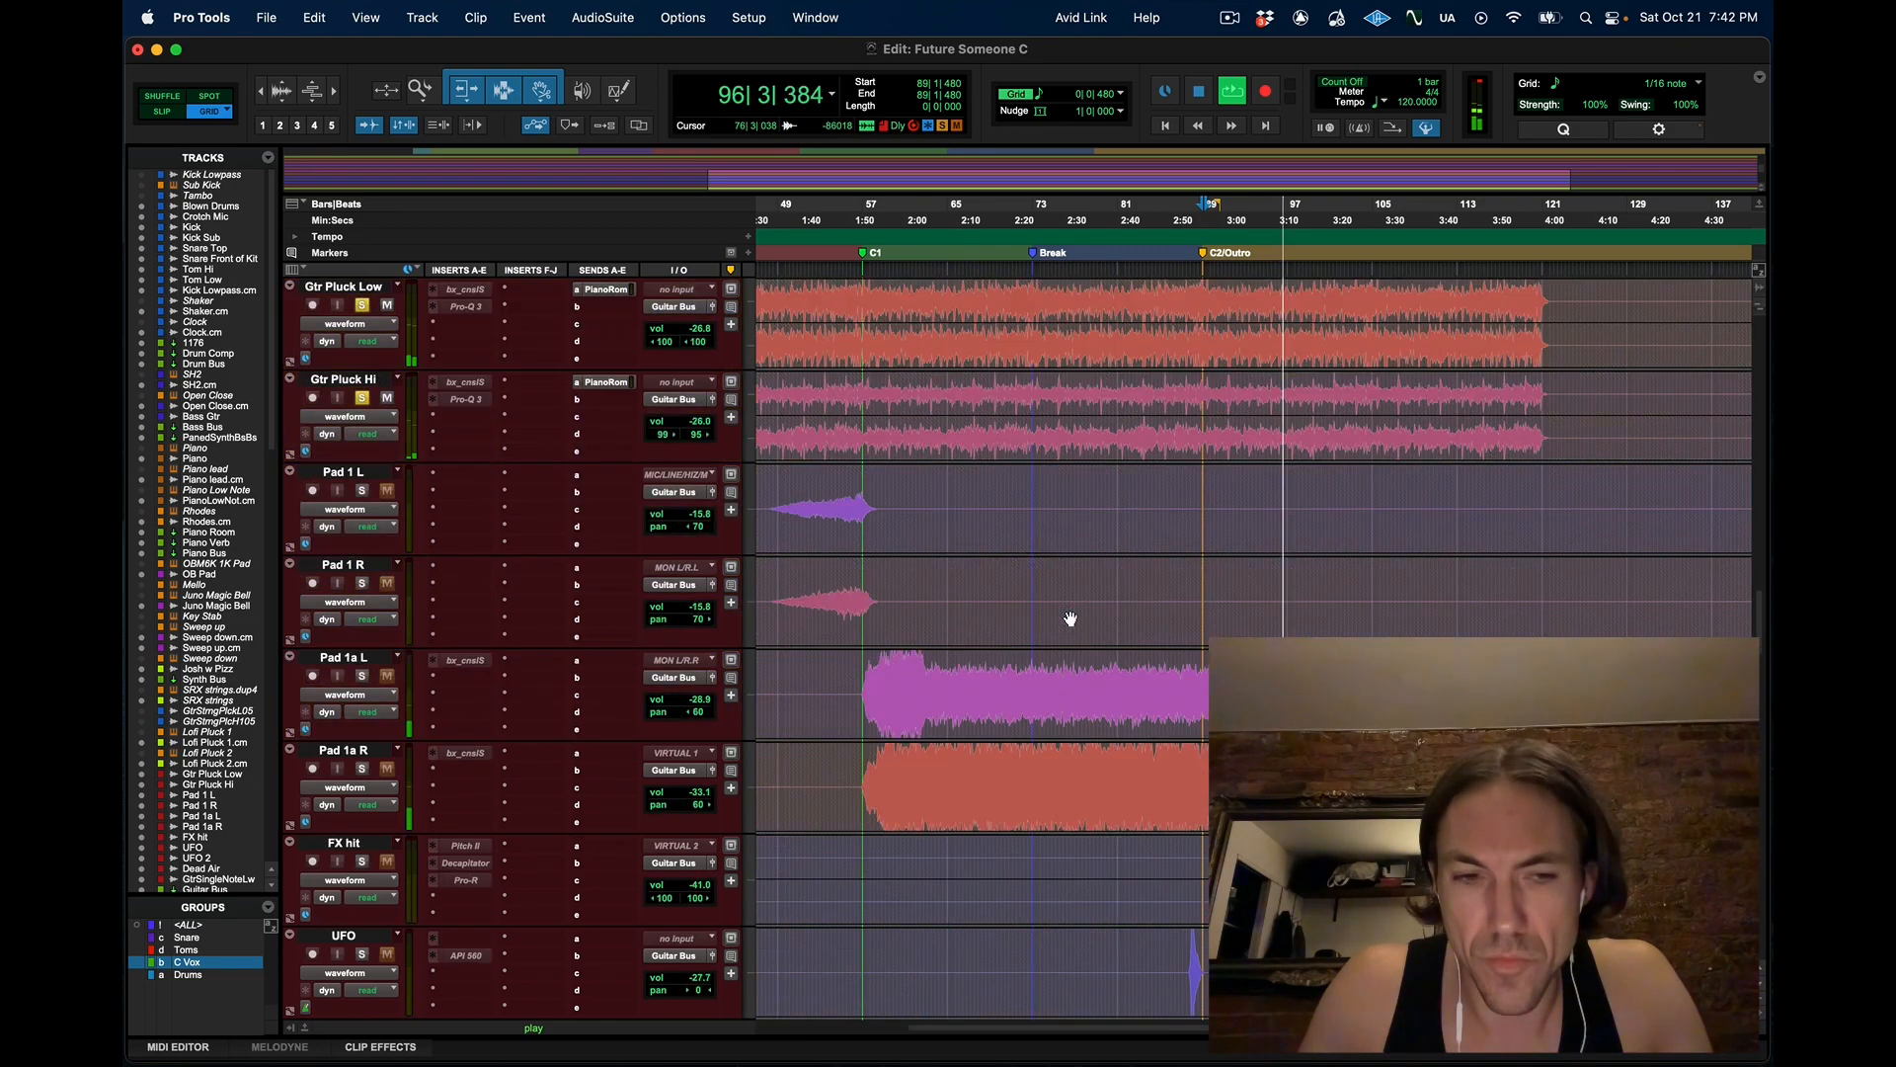
{"action": "scroll", "coordinate": [1071, 619], "scroll_direction": "down", "scroll_amount": 5}
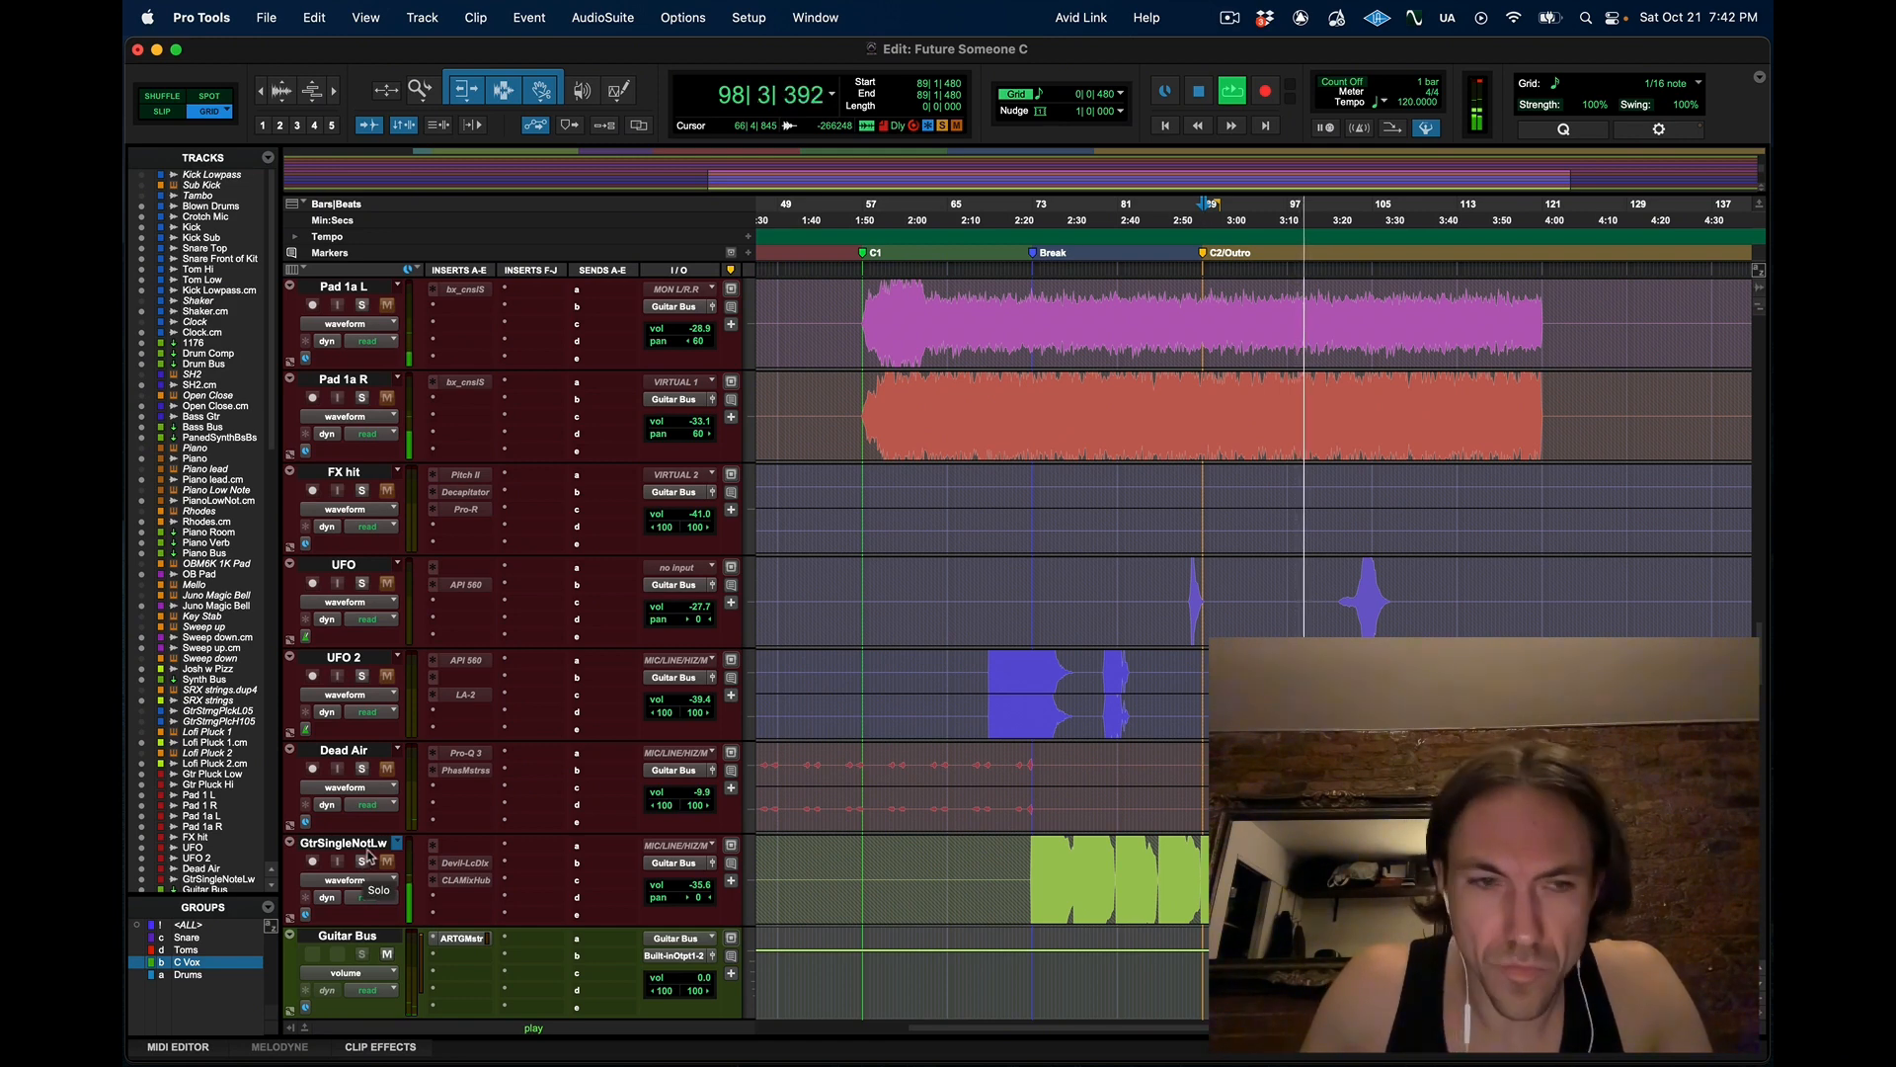
{"action": "left_click", "coordinate": [365, 769]}
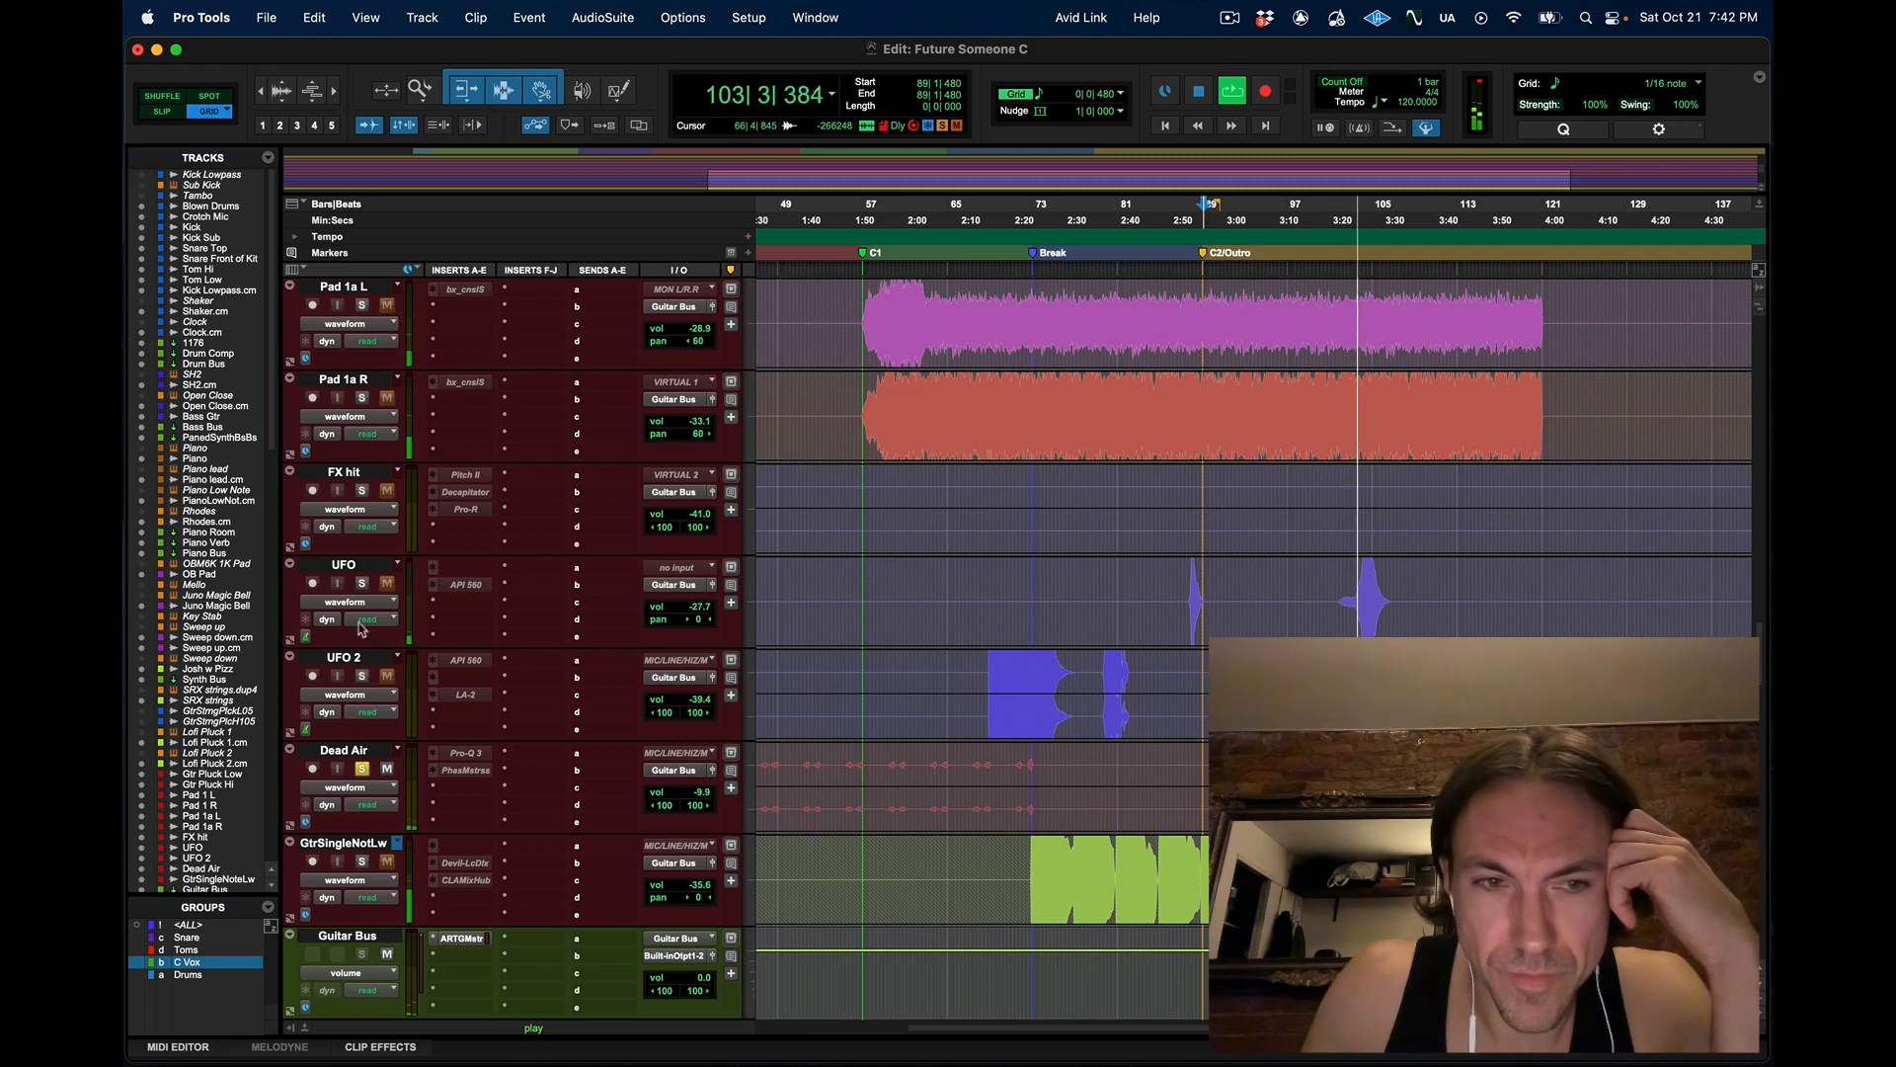
{"action": "left_click", "coordinate": [363, 582]}
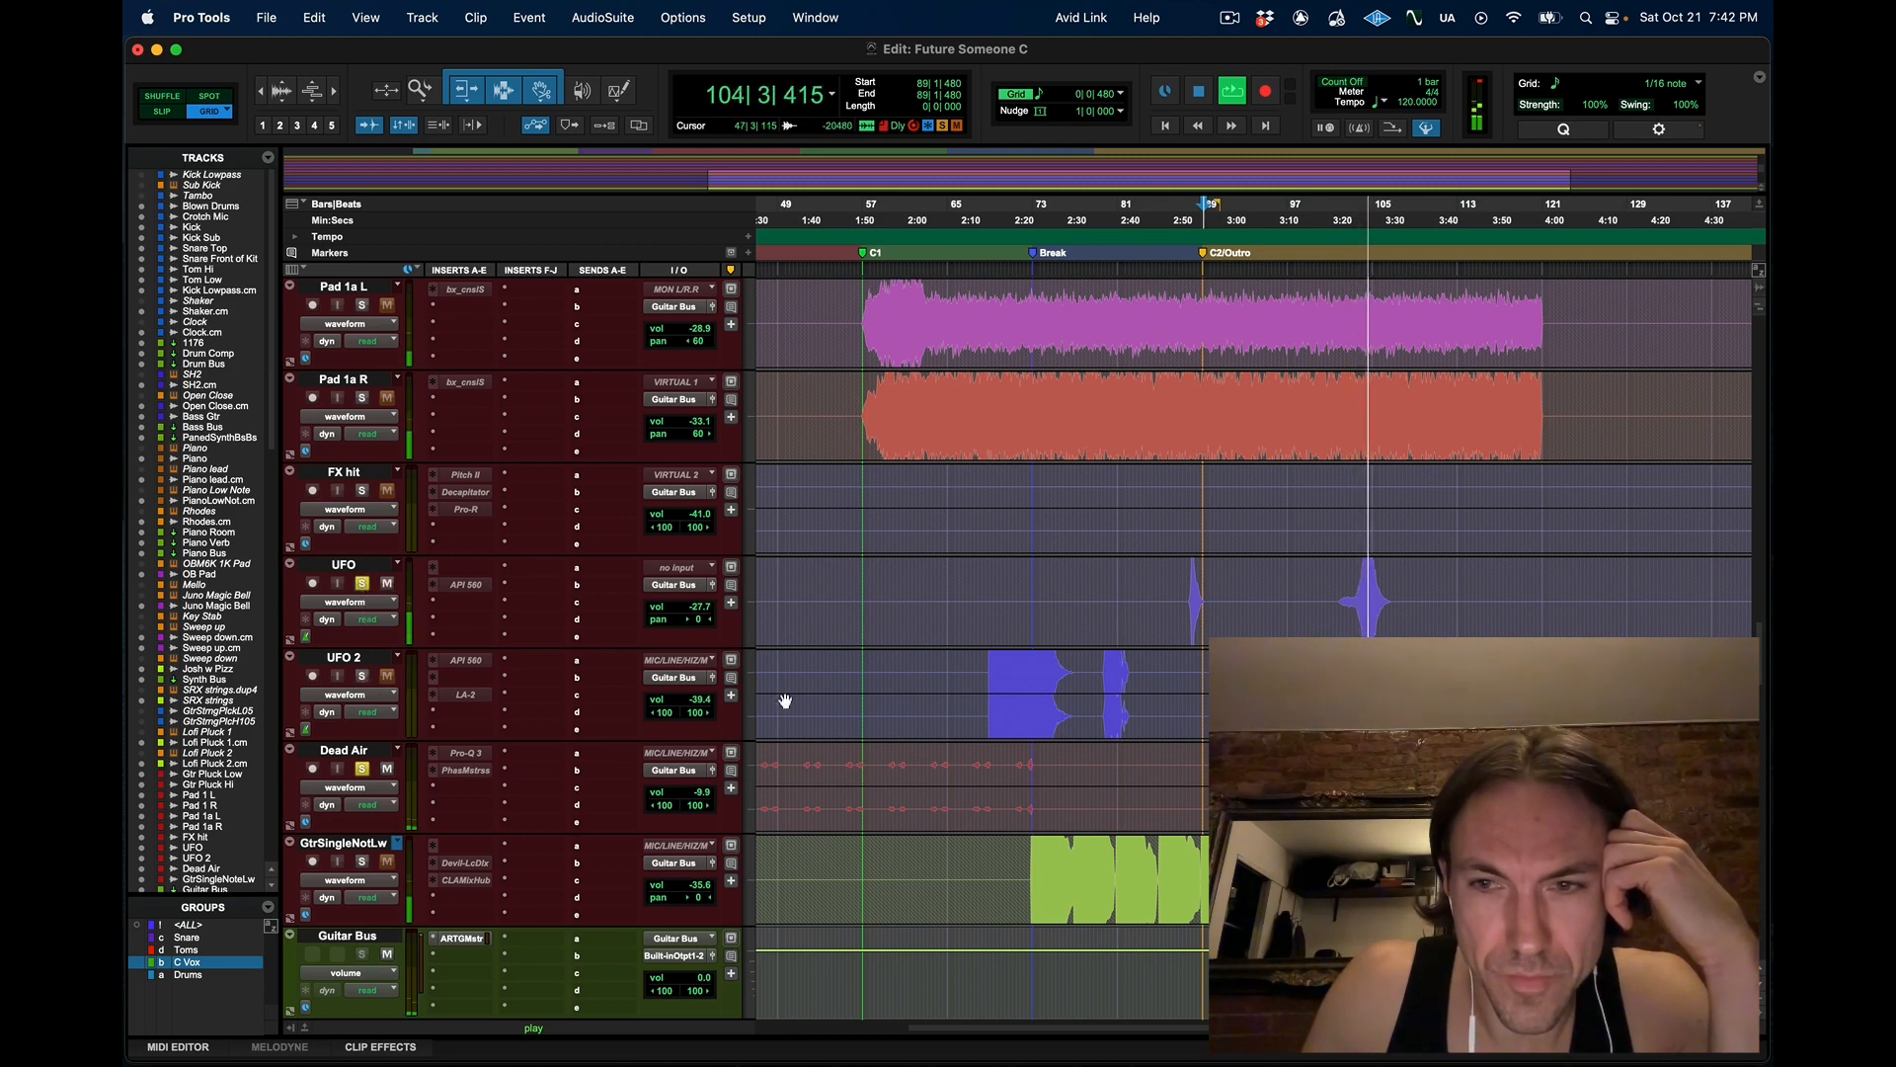
Add solos on Pad 1a R, Pad 1a L and OB Pad to bring the pads into the playing C2/Outro
{"action": "scroll", "coordinate": [1027, 677], "scroll_direction": "down", "scroll_amount": 4}
{"action": "scroll", "coordinate": [1027, 678], "scroll_direction": "down", "scroll_amount": 2}
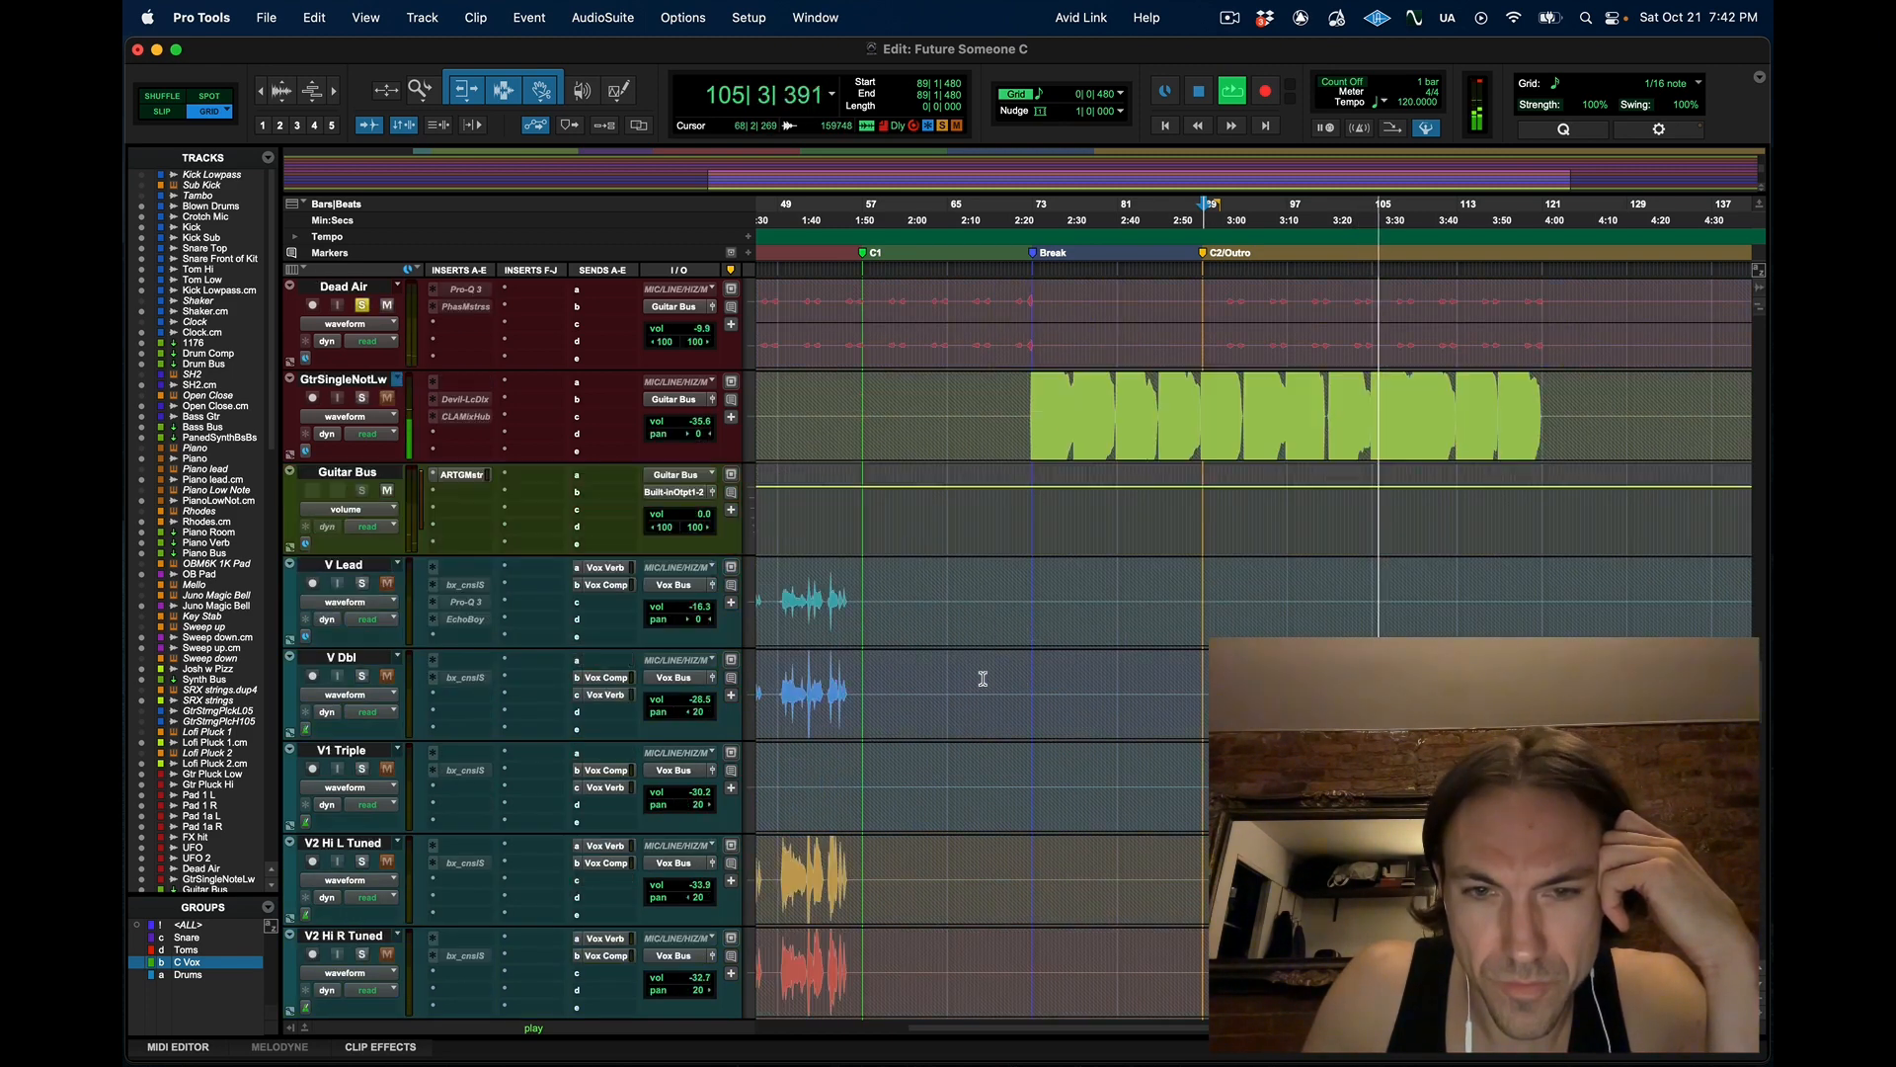
{"action": "scroll", "coordinate": [983, 679], "scroll_direction": "up", "scroll_amount": 9}
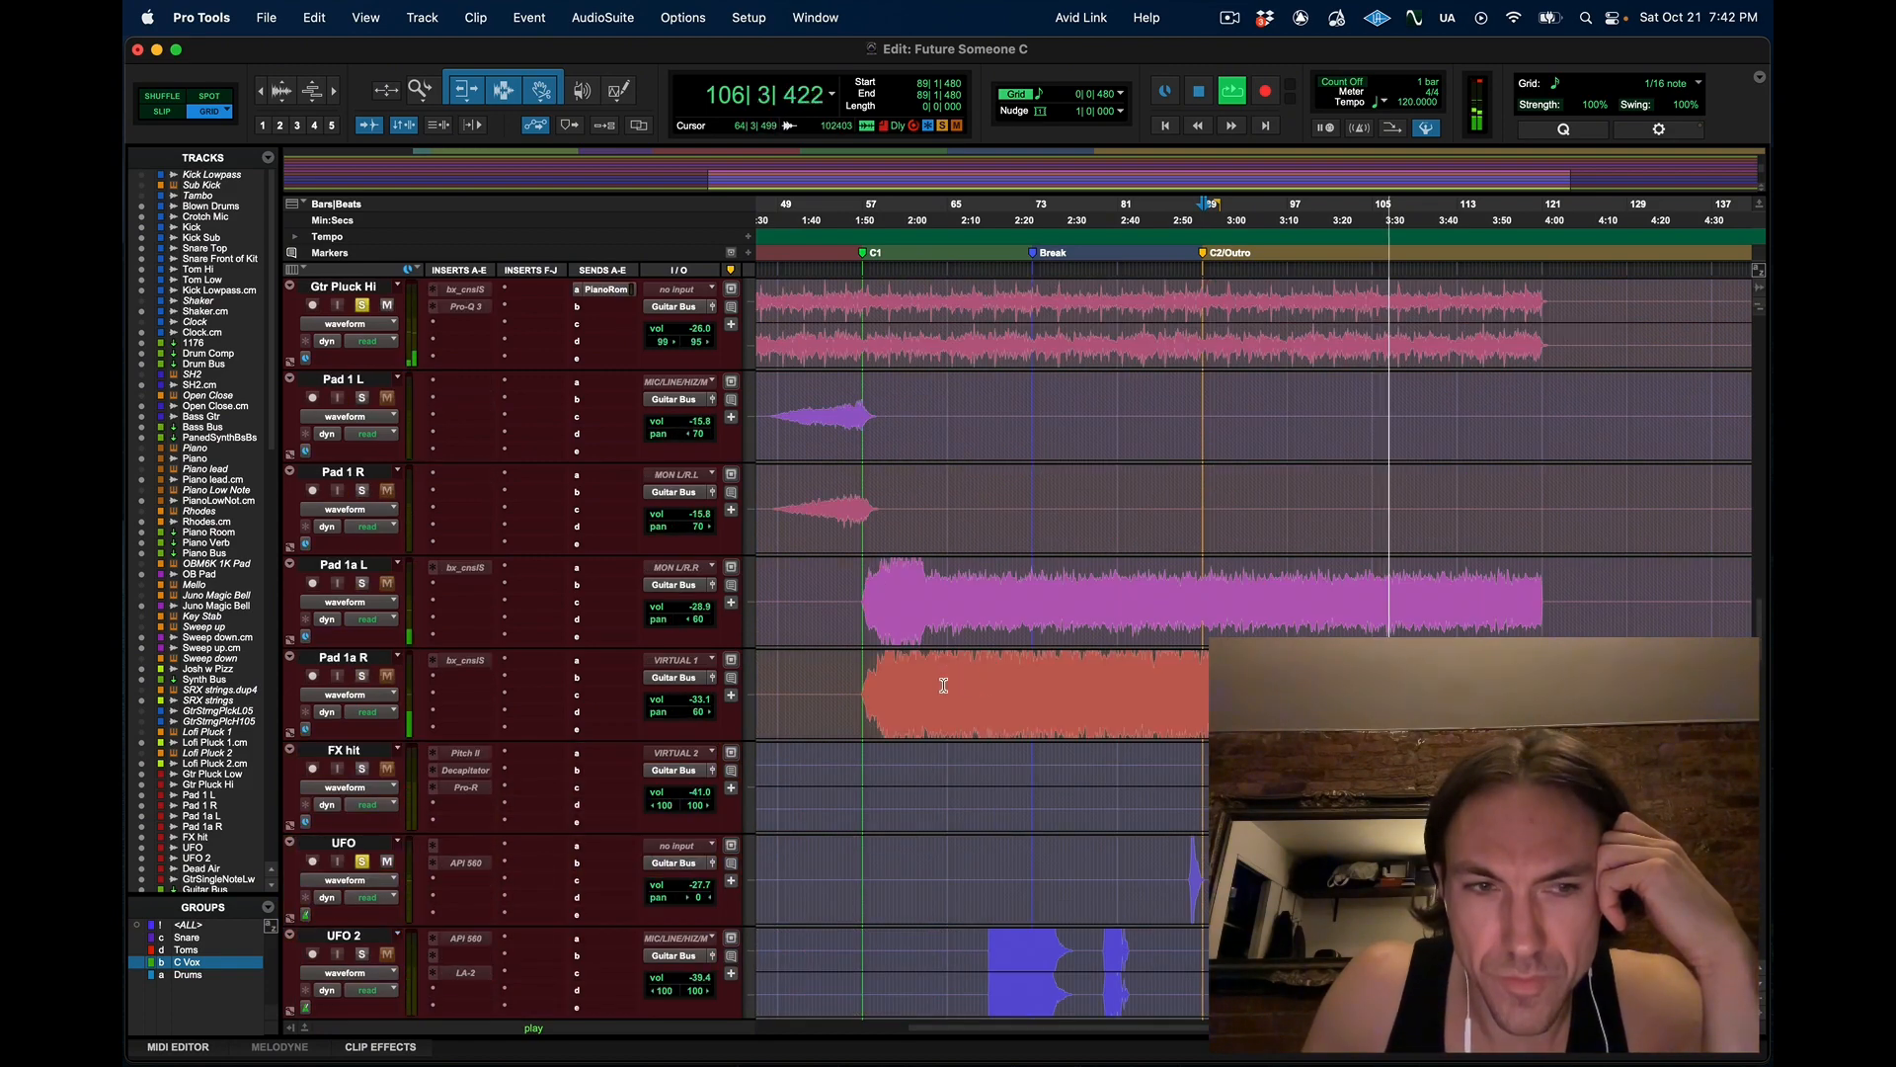
{"action": "left_click", "coordinate": [362, 675]}
{"action": "left_click", "coordinate": [362, 583]}
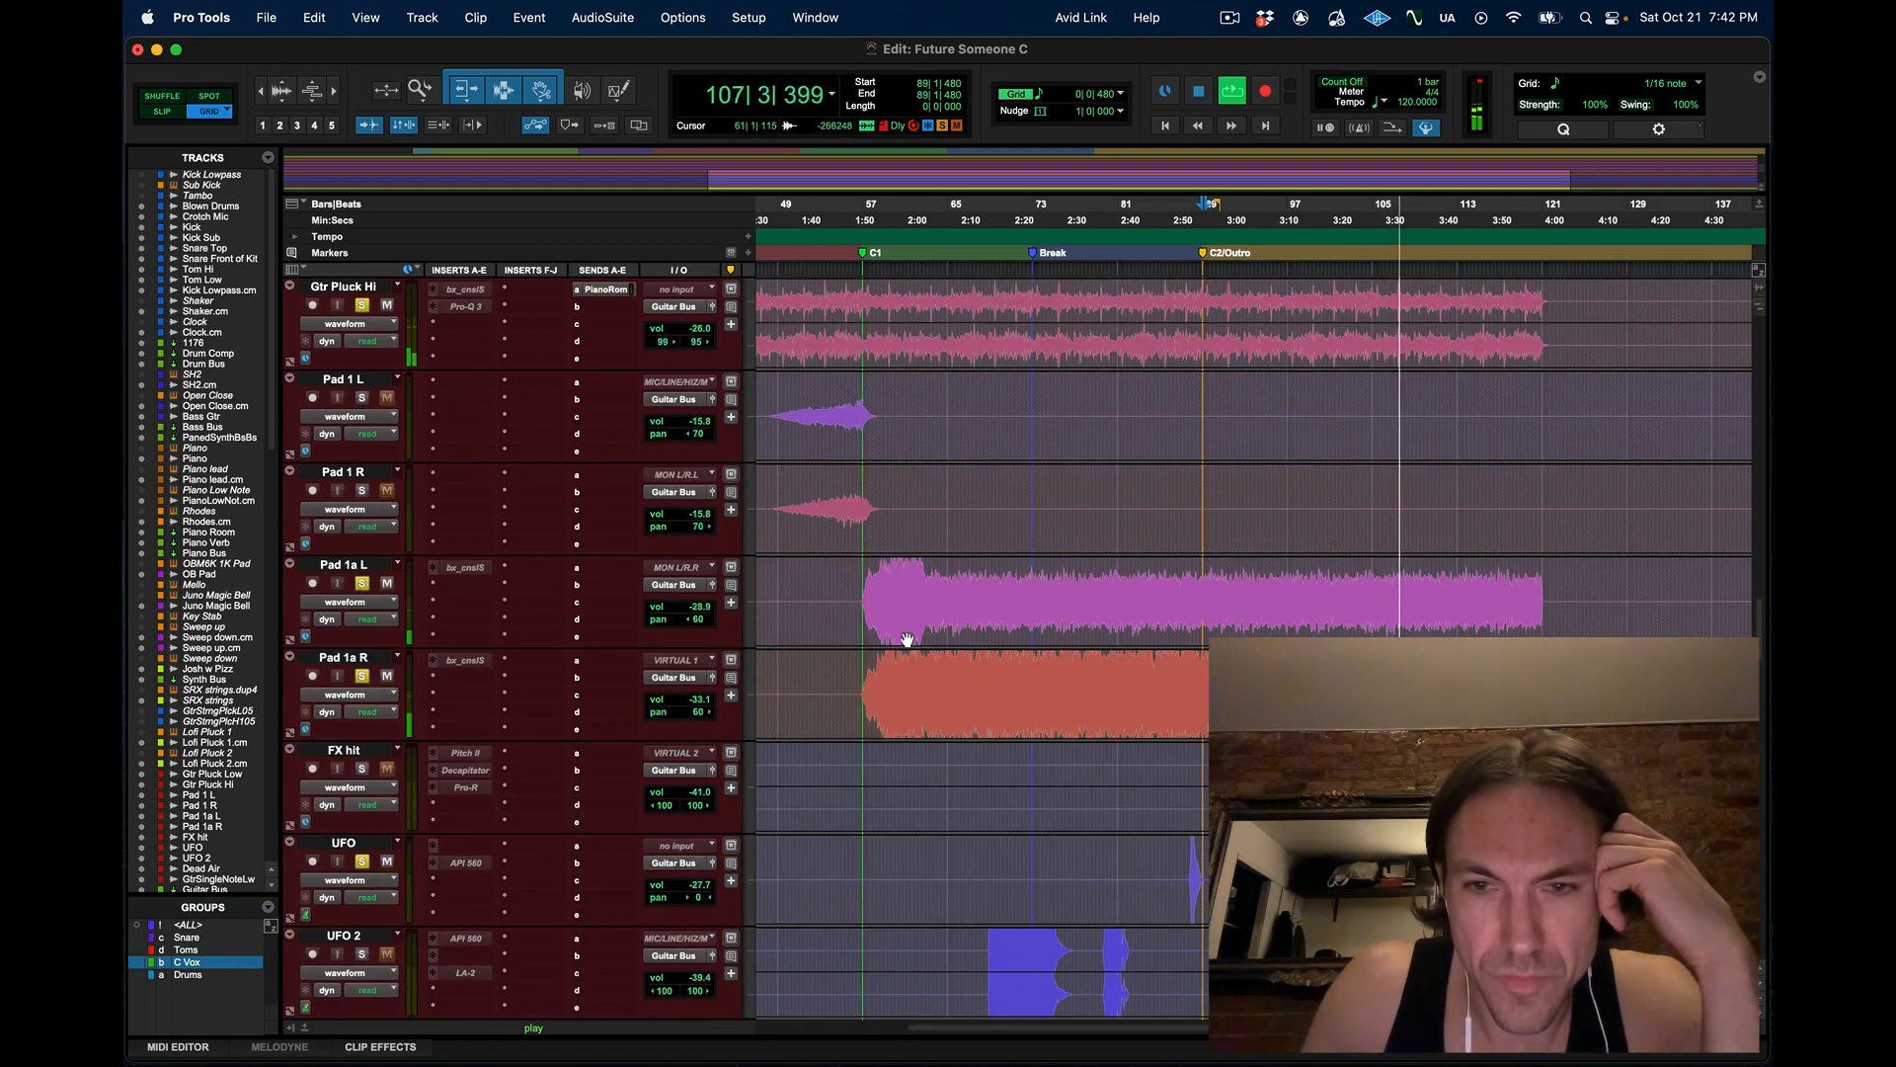
{"action": "scroll", "coordinate": [906, 640], "scroll_direction": "up", "scroll_amount": 6}
{"action": "scroll", "coordinate": [501, 685], "scroll_direction": "up", "scroll_amount": 6}
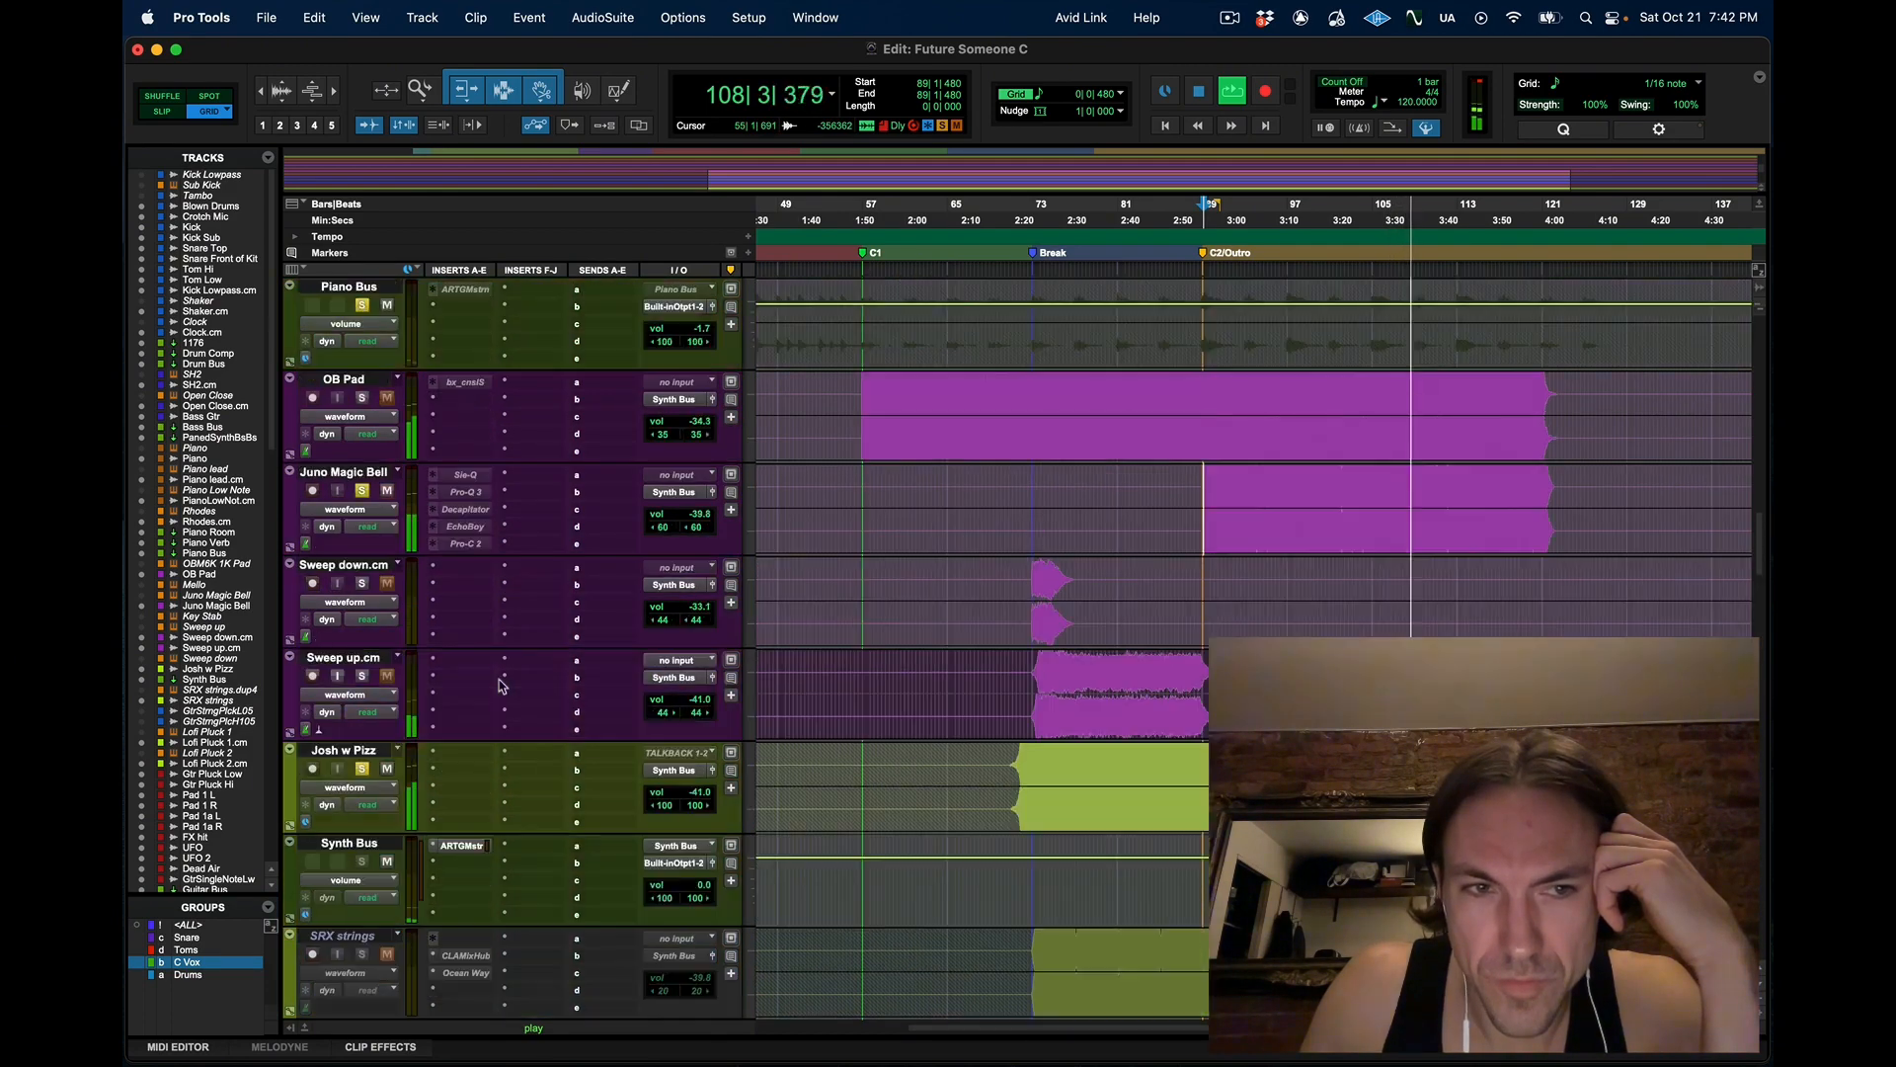
{"action": "scroll", "coordinate": [500, 685], "scroll_direction": "up", "scroll_amount": 1}
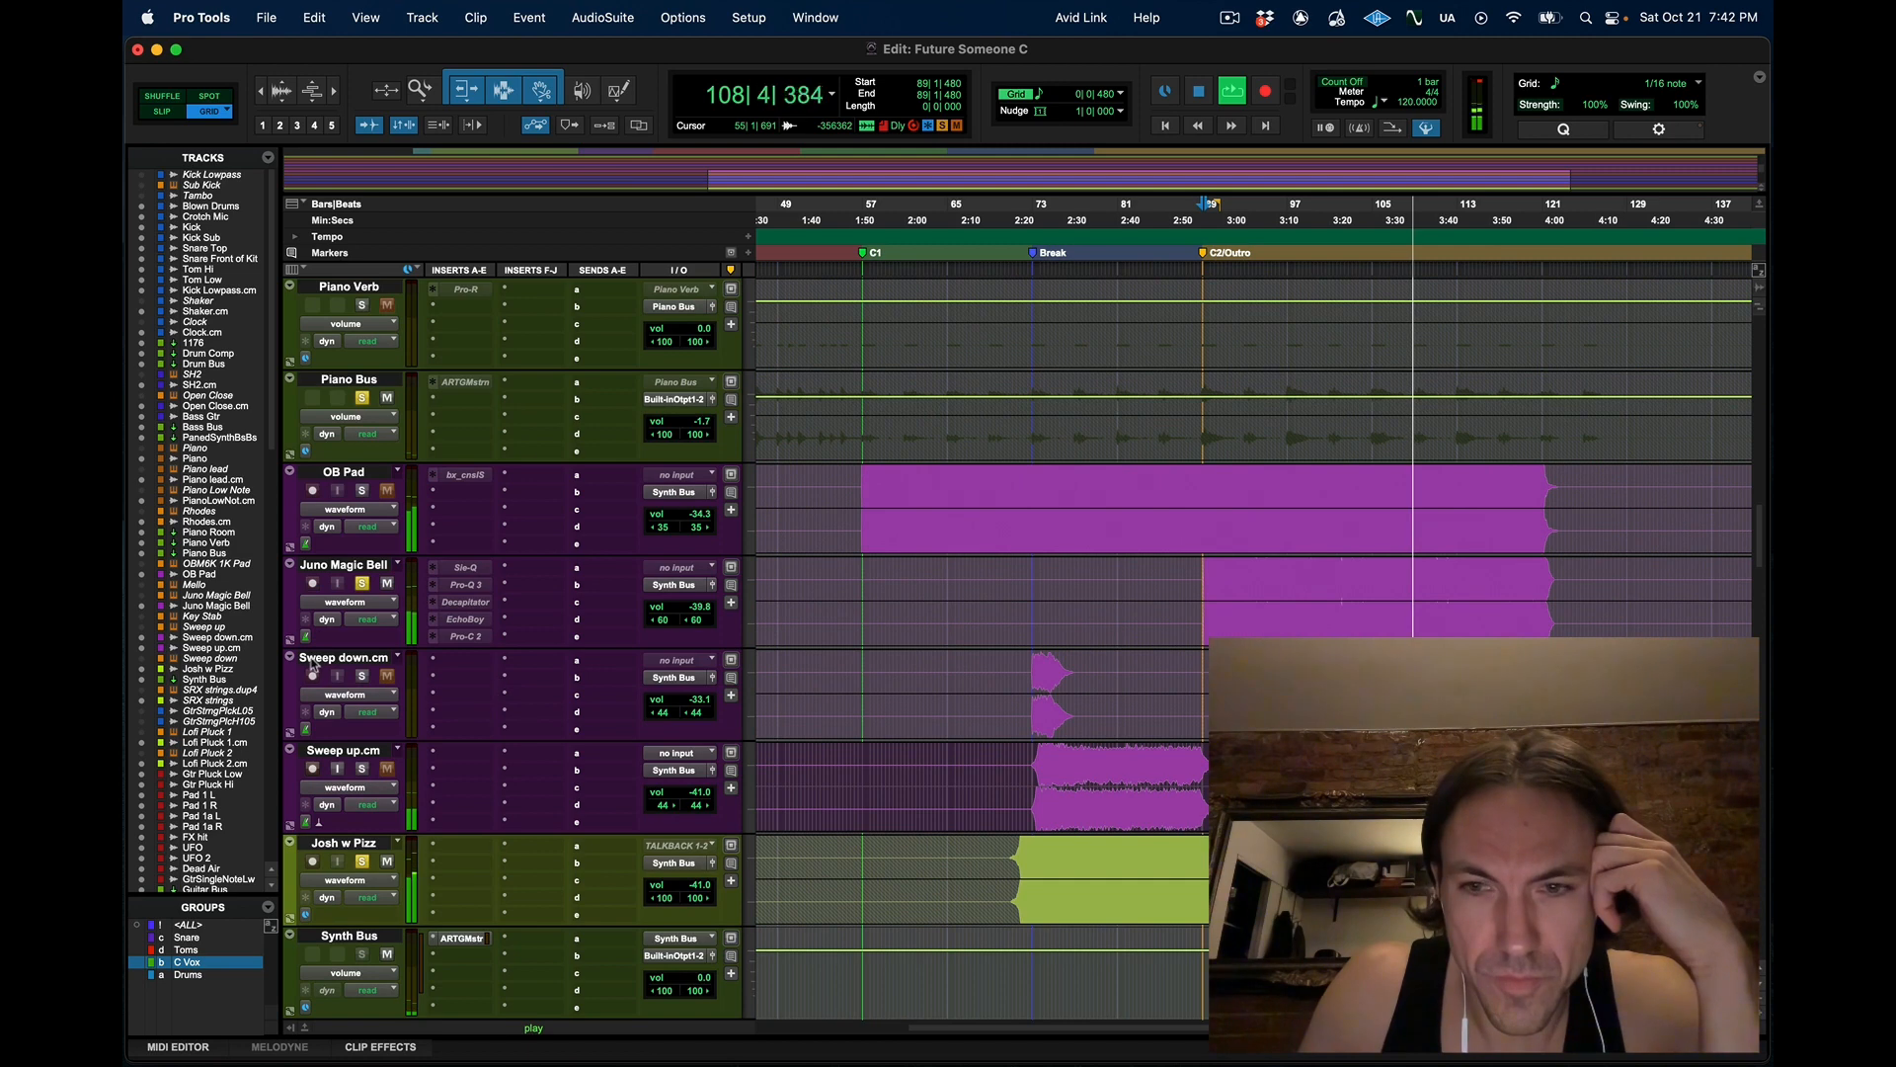
{"action": "left_click", "coordinate": [362, 490]}
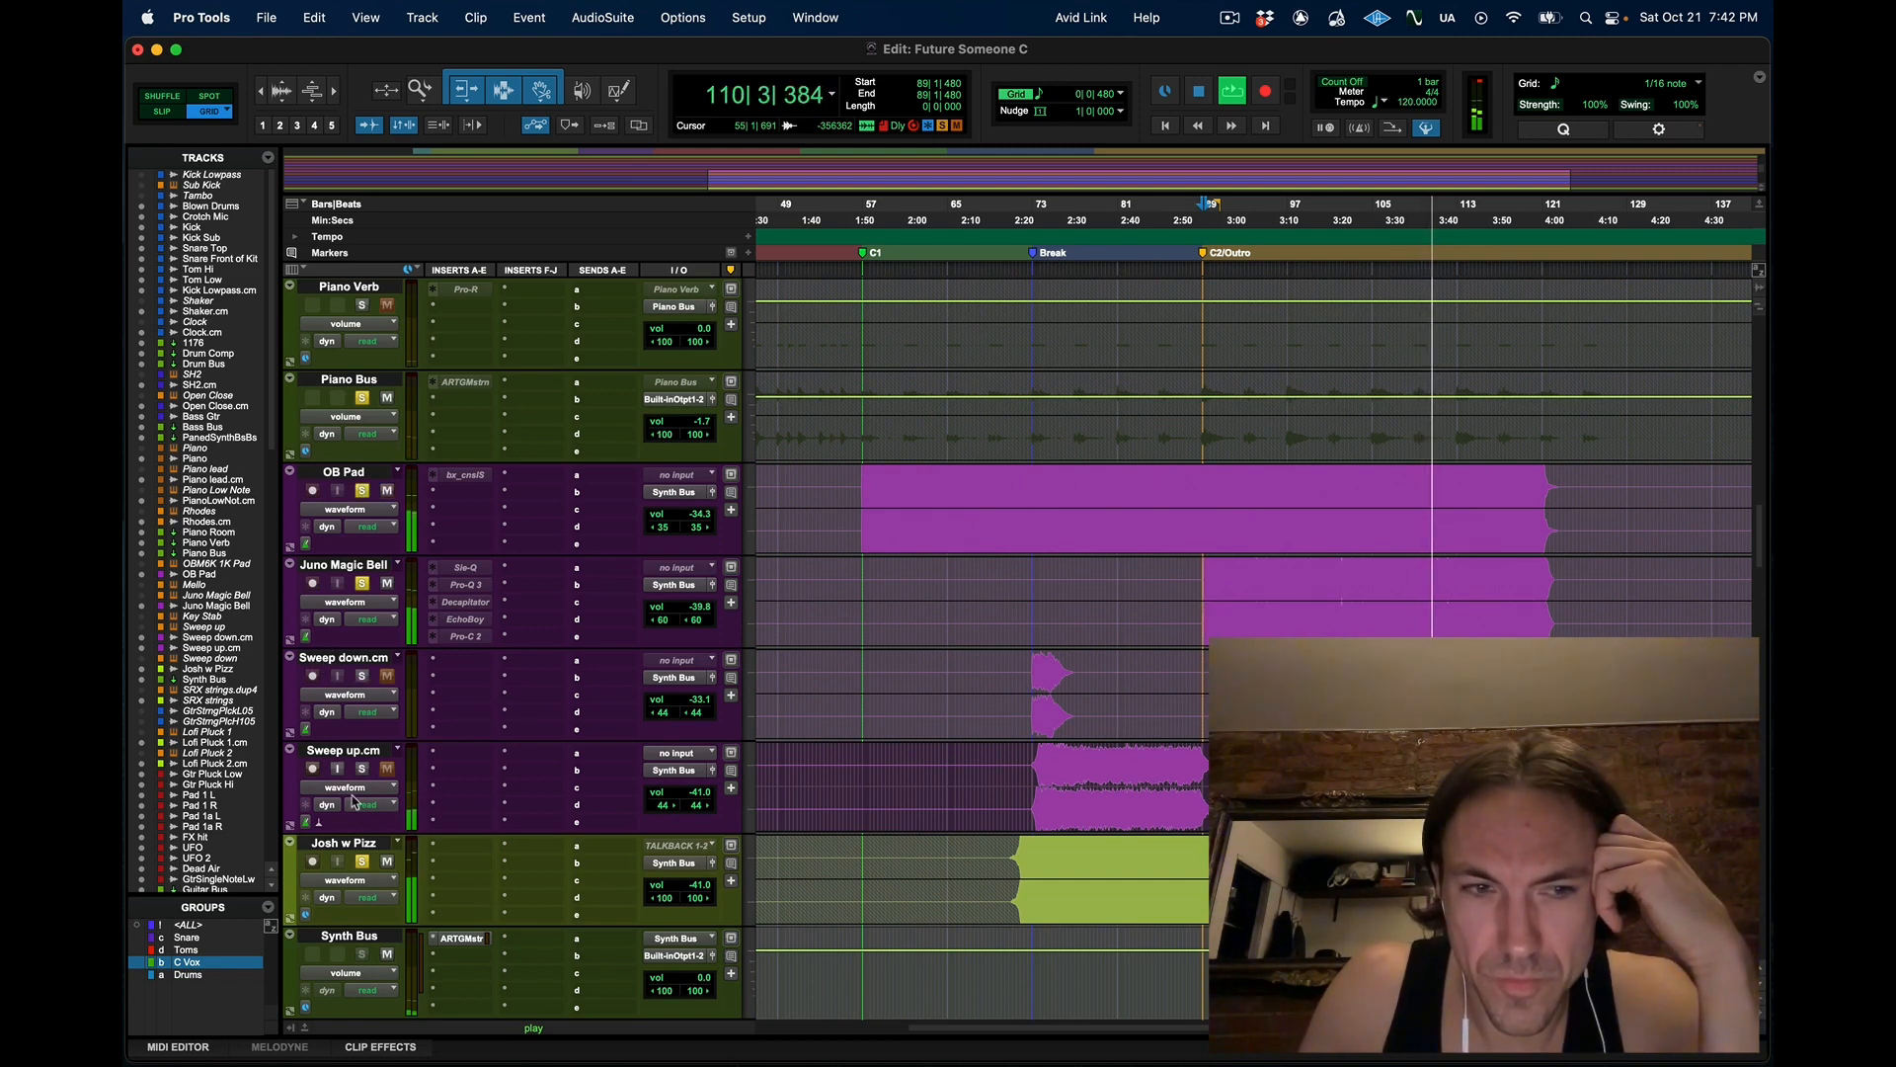
Add the bass synth tracks Open Close.cm and SH2.cm to the soloed parts during playback
{"action": "scroll", "coordinate": [796, 766], "scroll_direction": "up", "scroll_amount": 5}
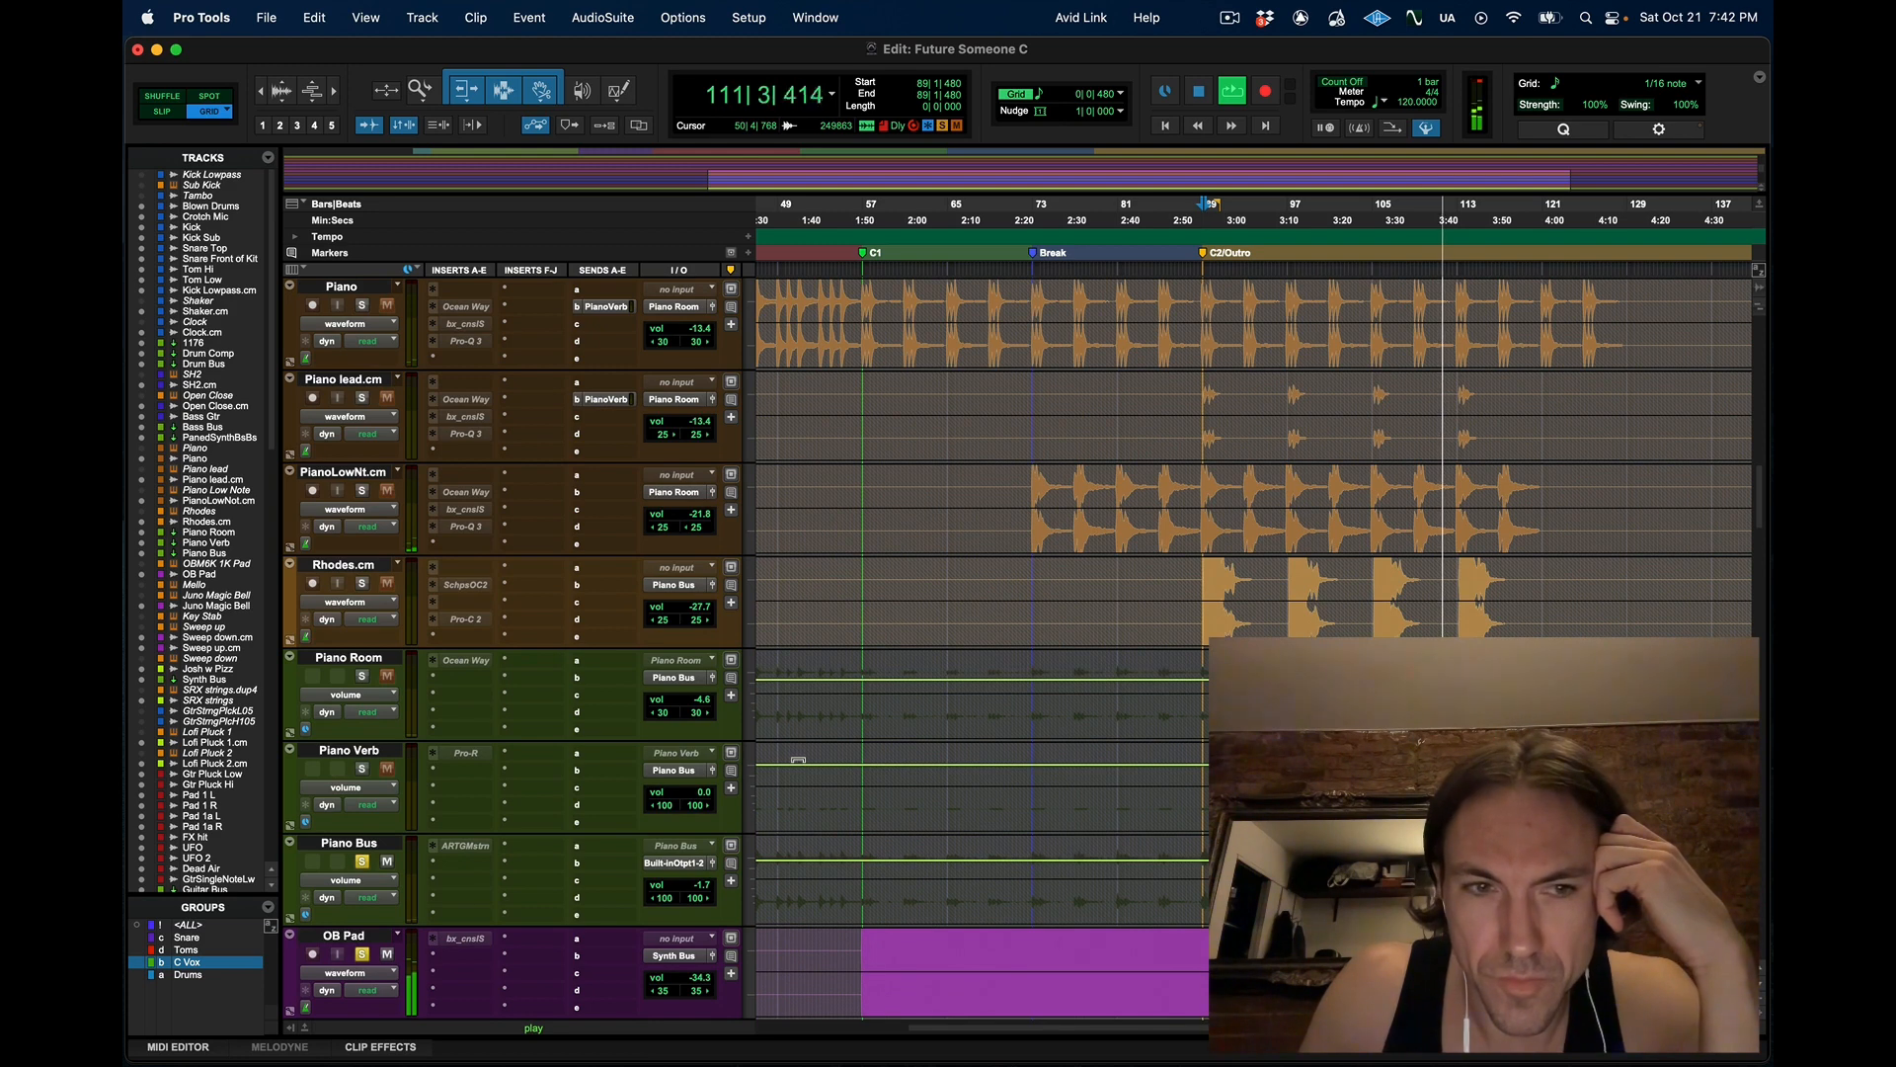
{"action": "scroll", "coordinate": [635, 533], "scroll_direction": "up", "scroll_amount": 4}
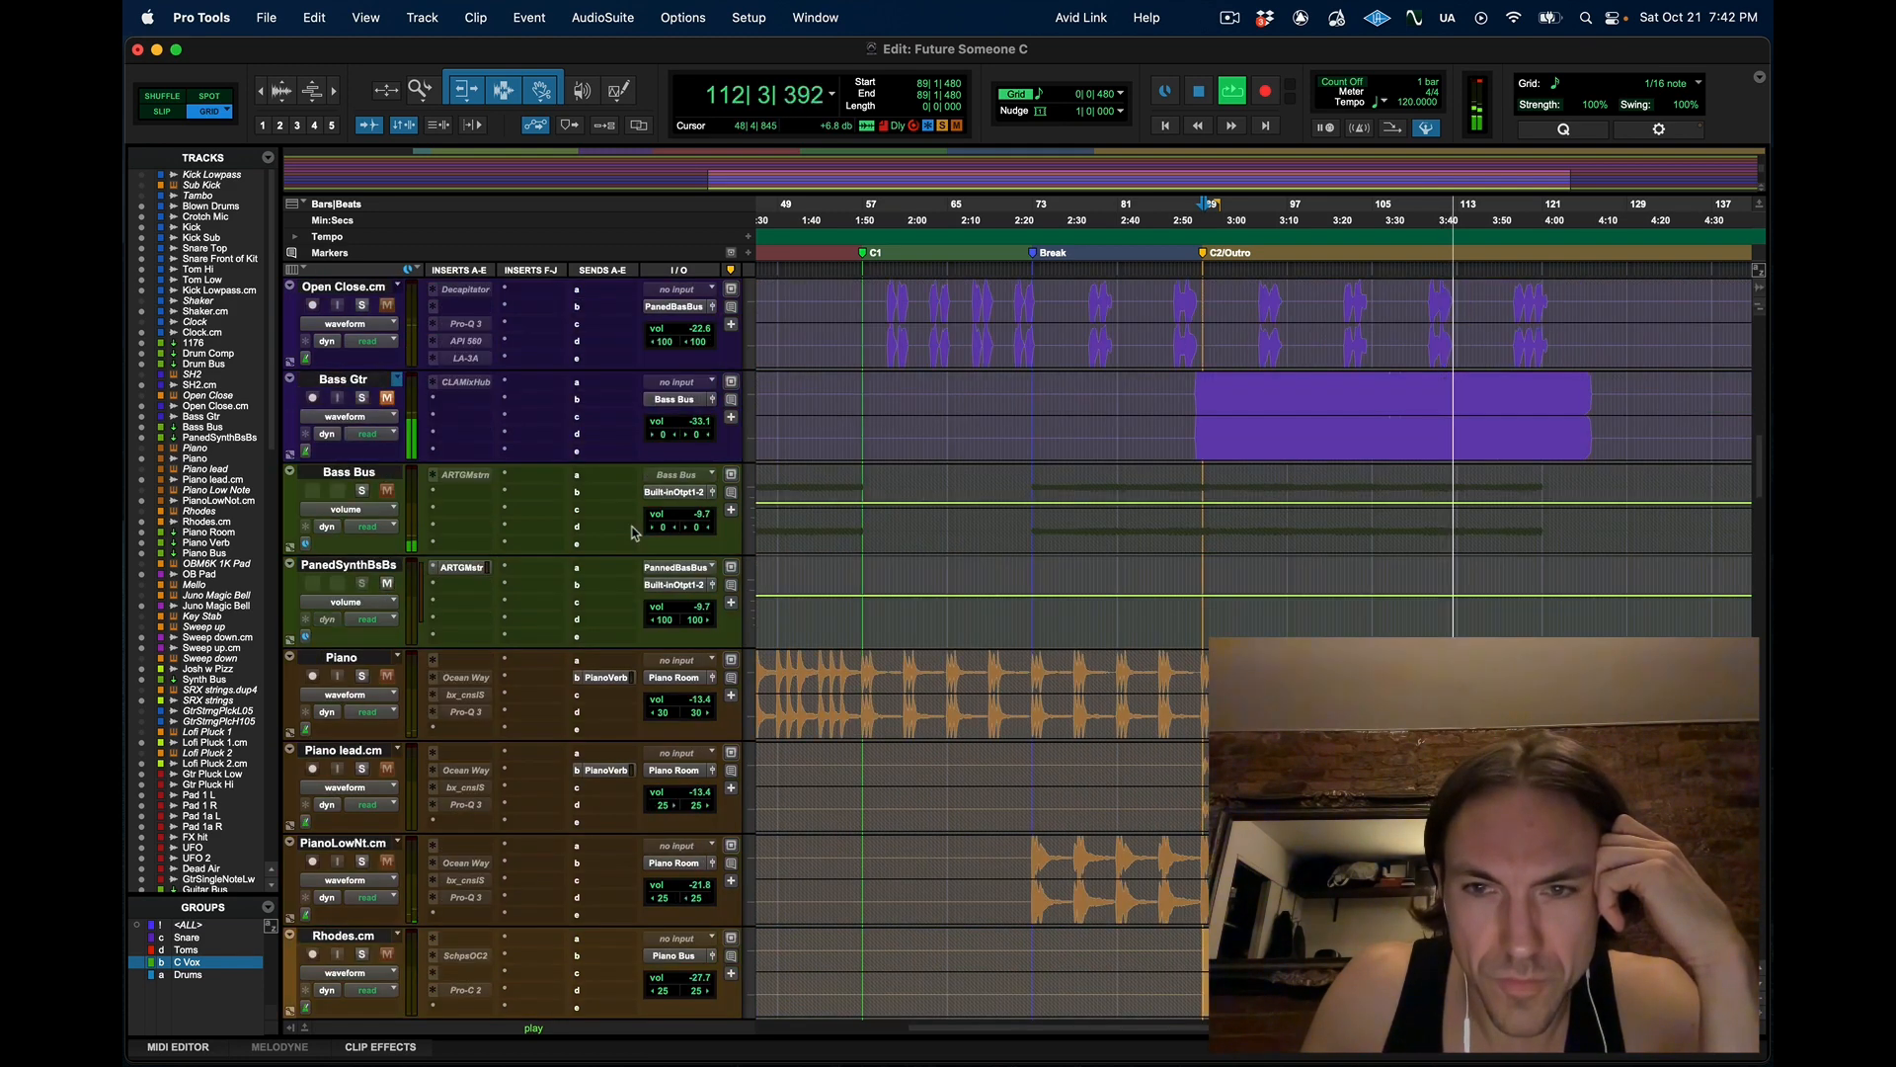
{"action": "left_click", "coordinate": [362, 304]}
{"action": "scroll", "coordinate": [652, 420], "scroll_direction": "up", "scroll_amount": 1}
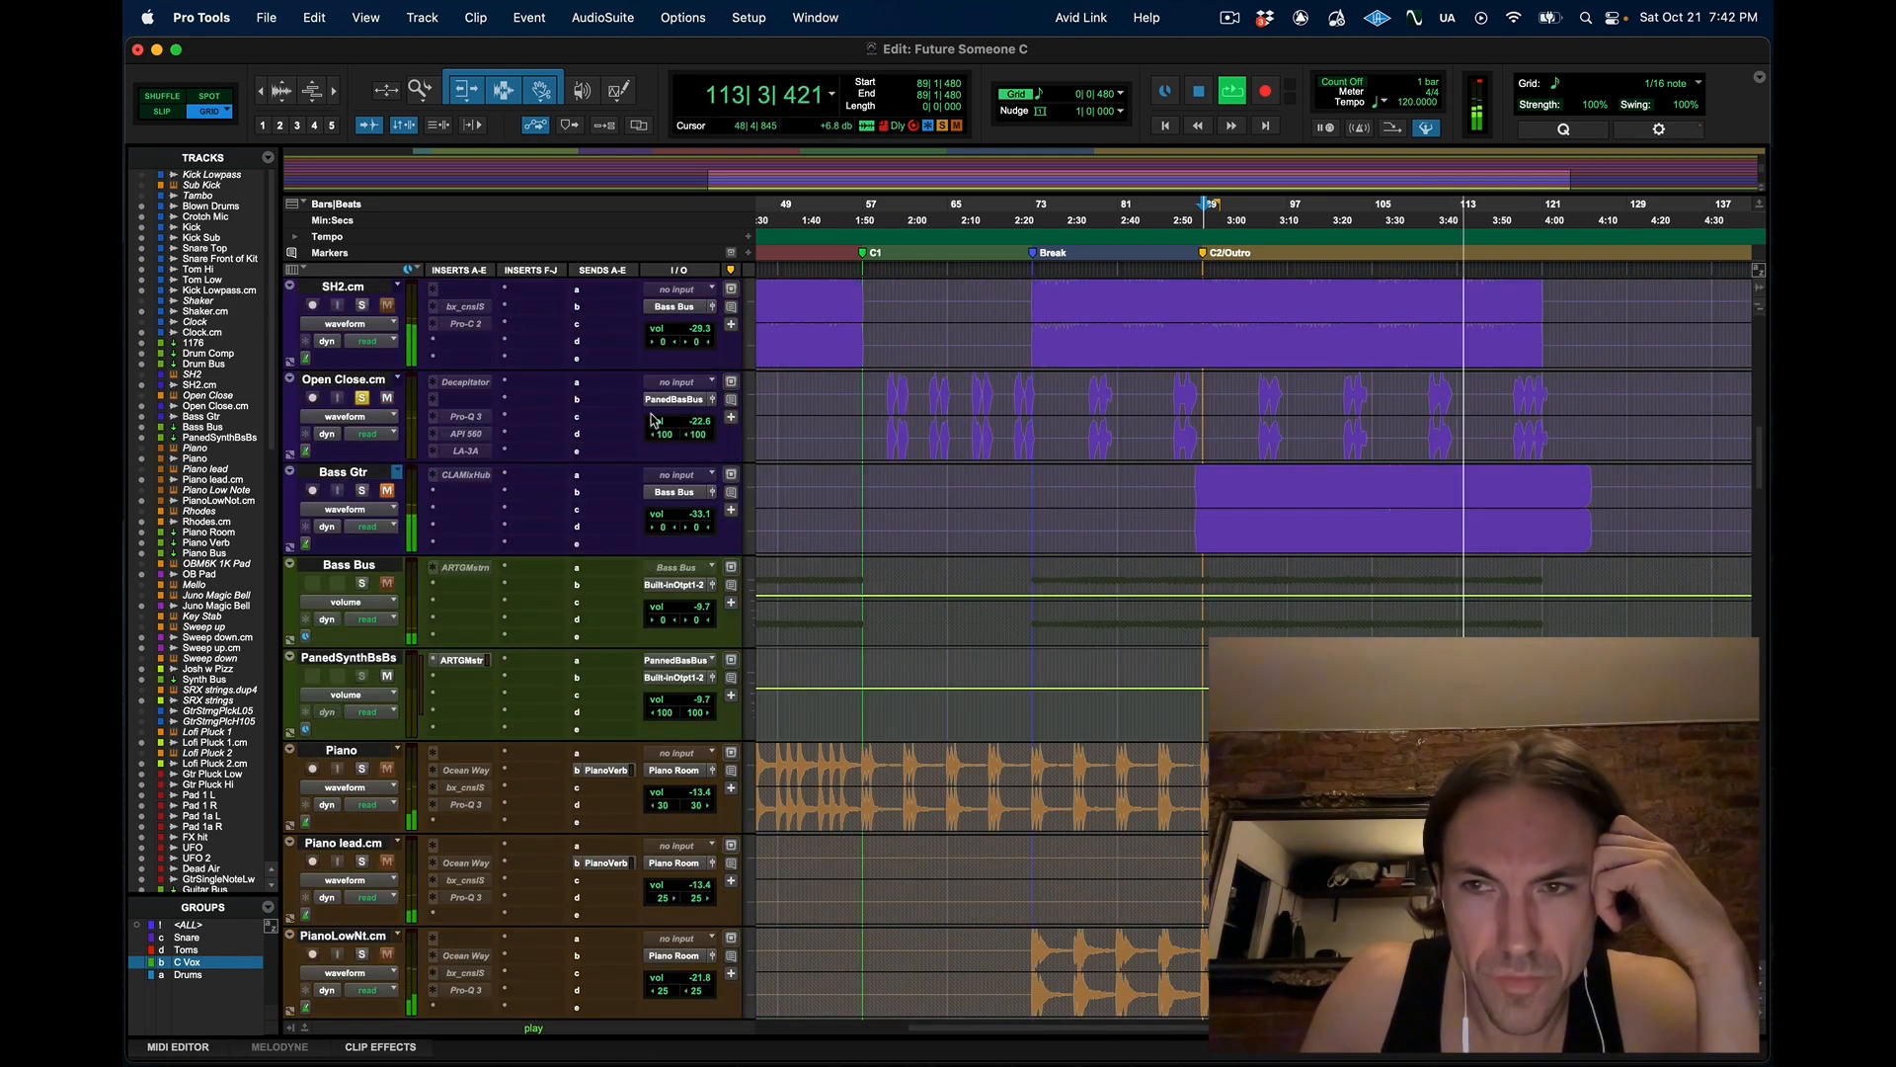
{"action": "left_click", "coordinate": [361, 305]}
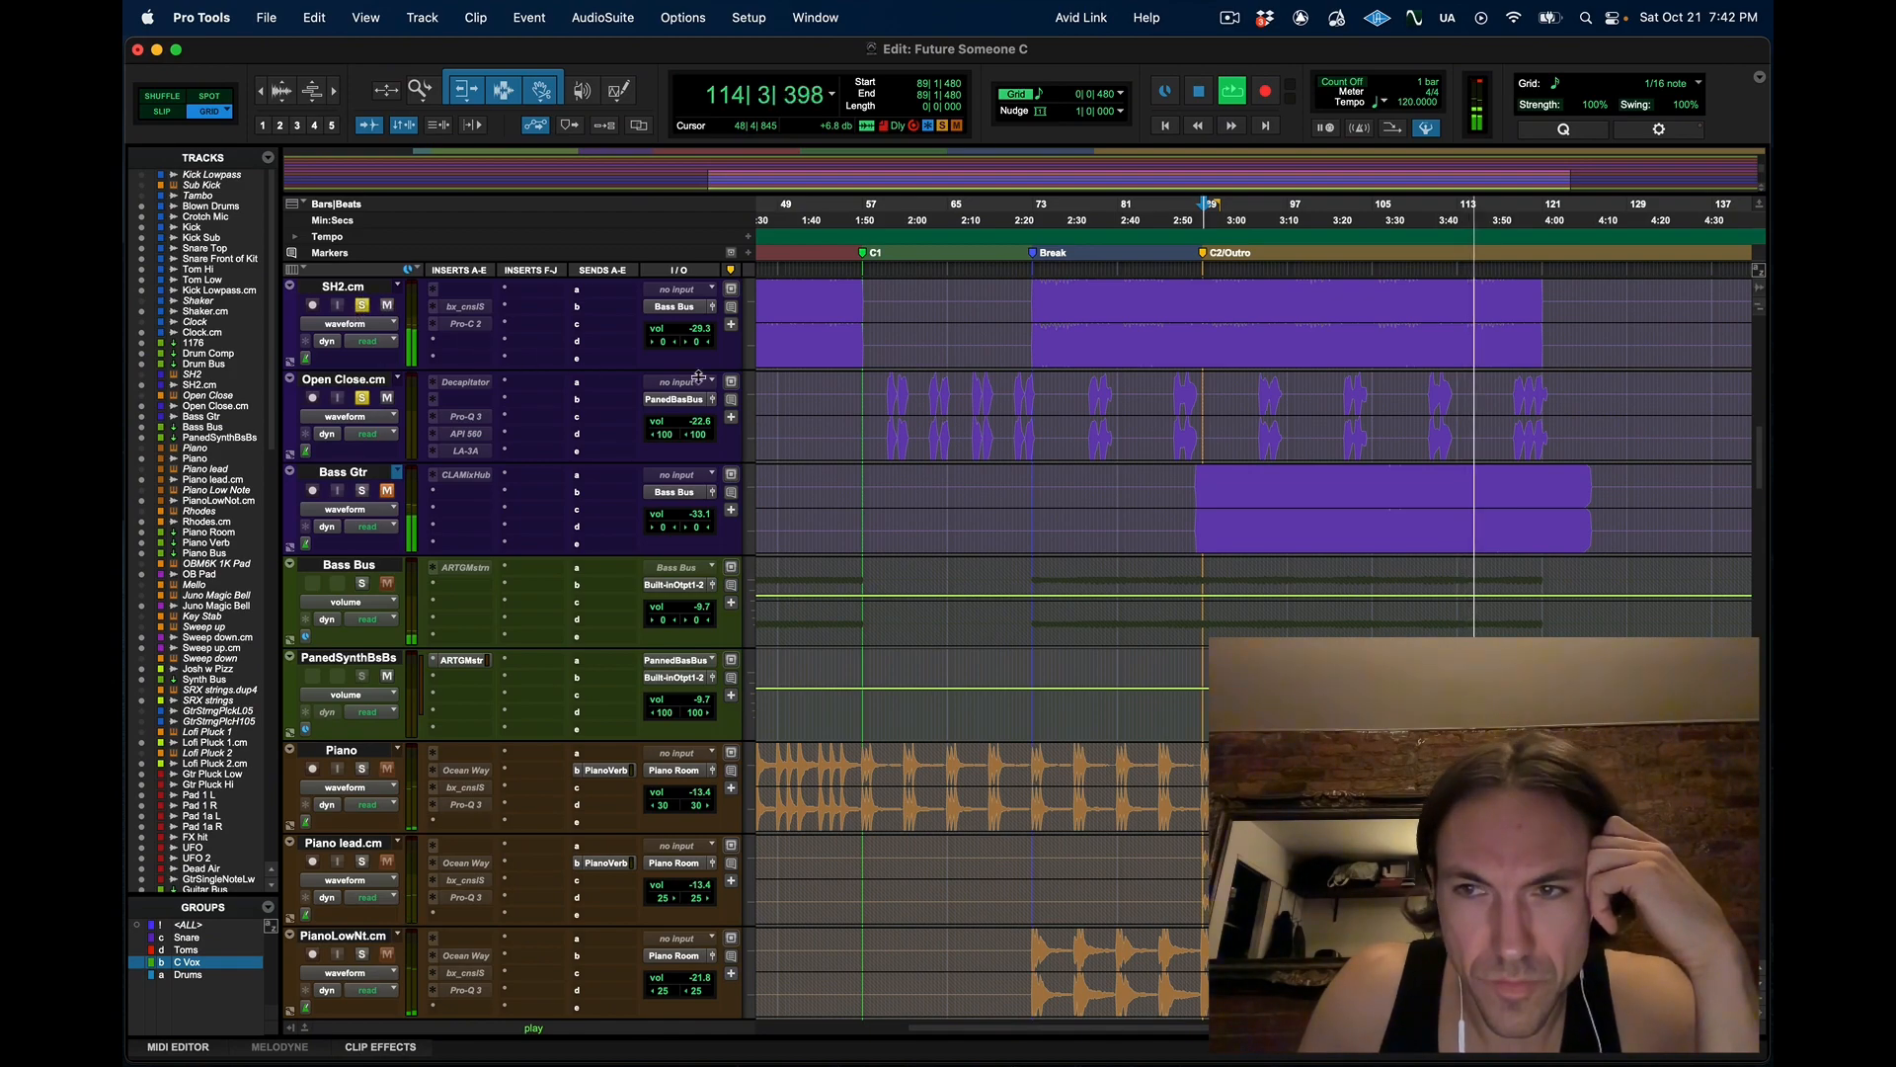
{"action": "scroll", "coordinate": [975, 464], "scroll_direction": "down", "scroll_amount": 12}
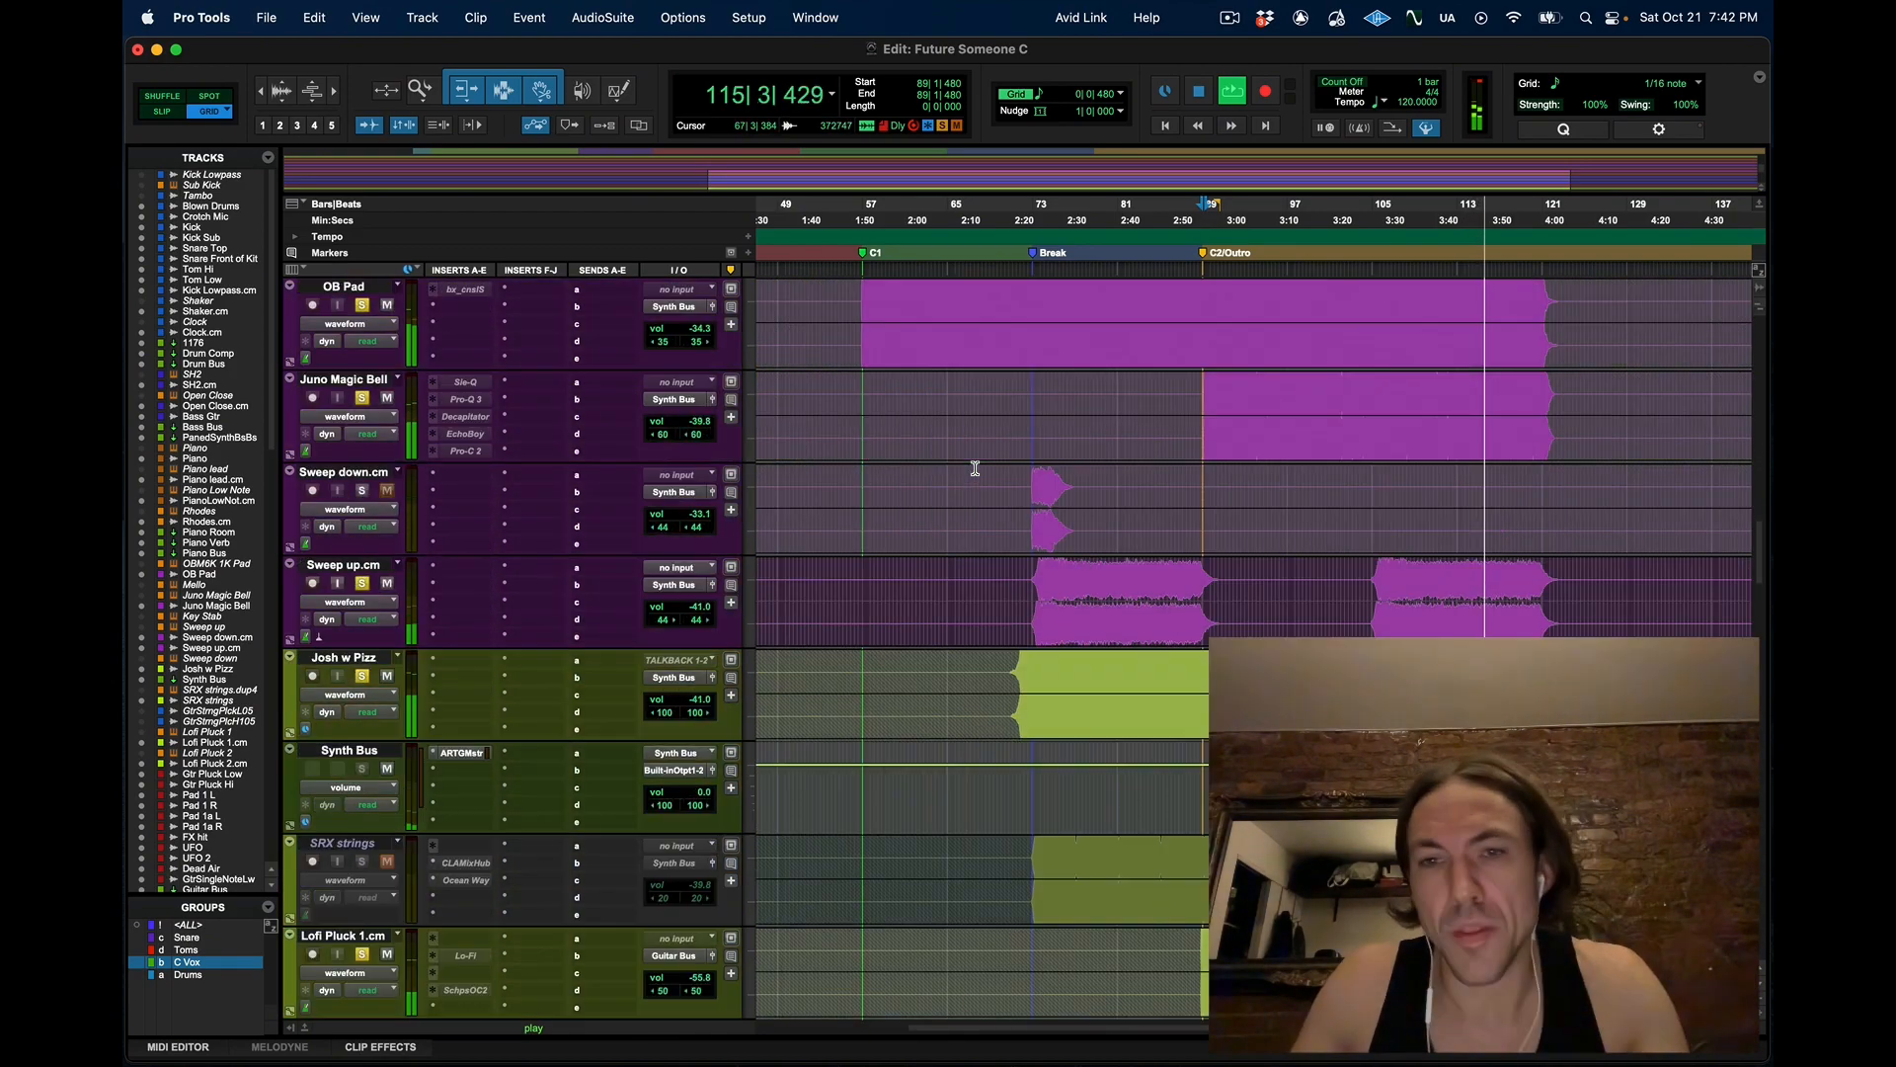
Add a solo on the Bass Bus during C2/Outro playback and stop the transport
{"action": "scroll", "coordinate": [975, 466], "scroll_direction": "up", "scroll_amount": 10}
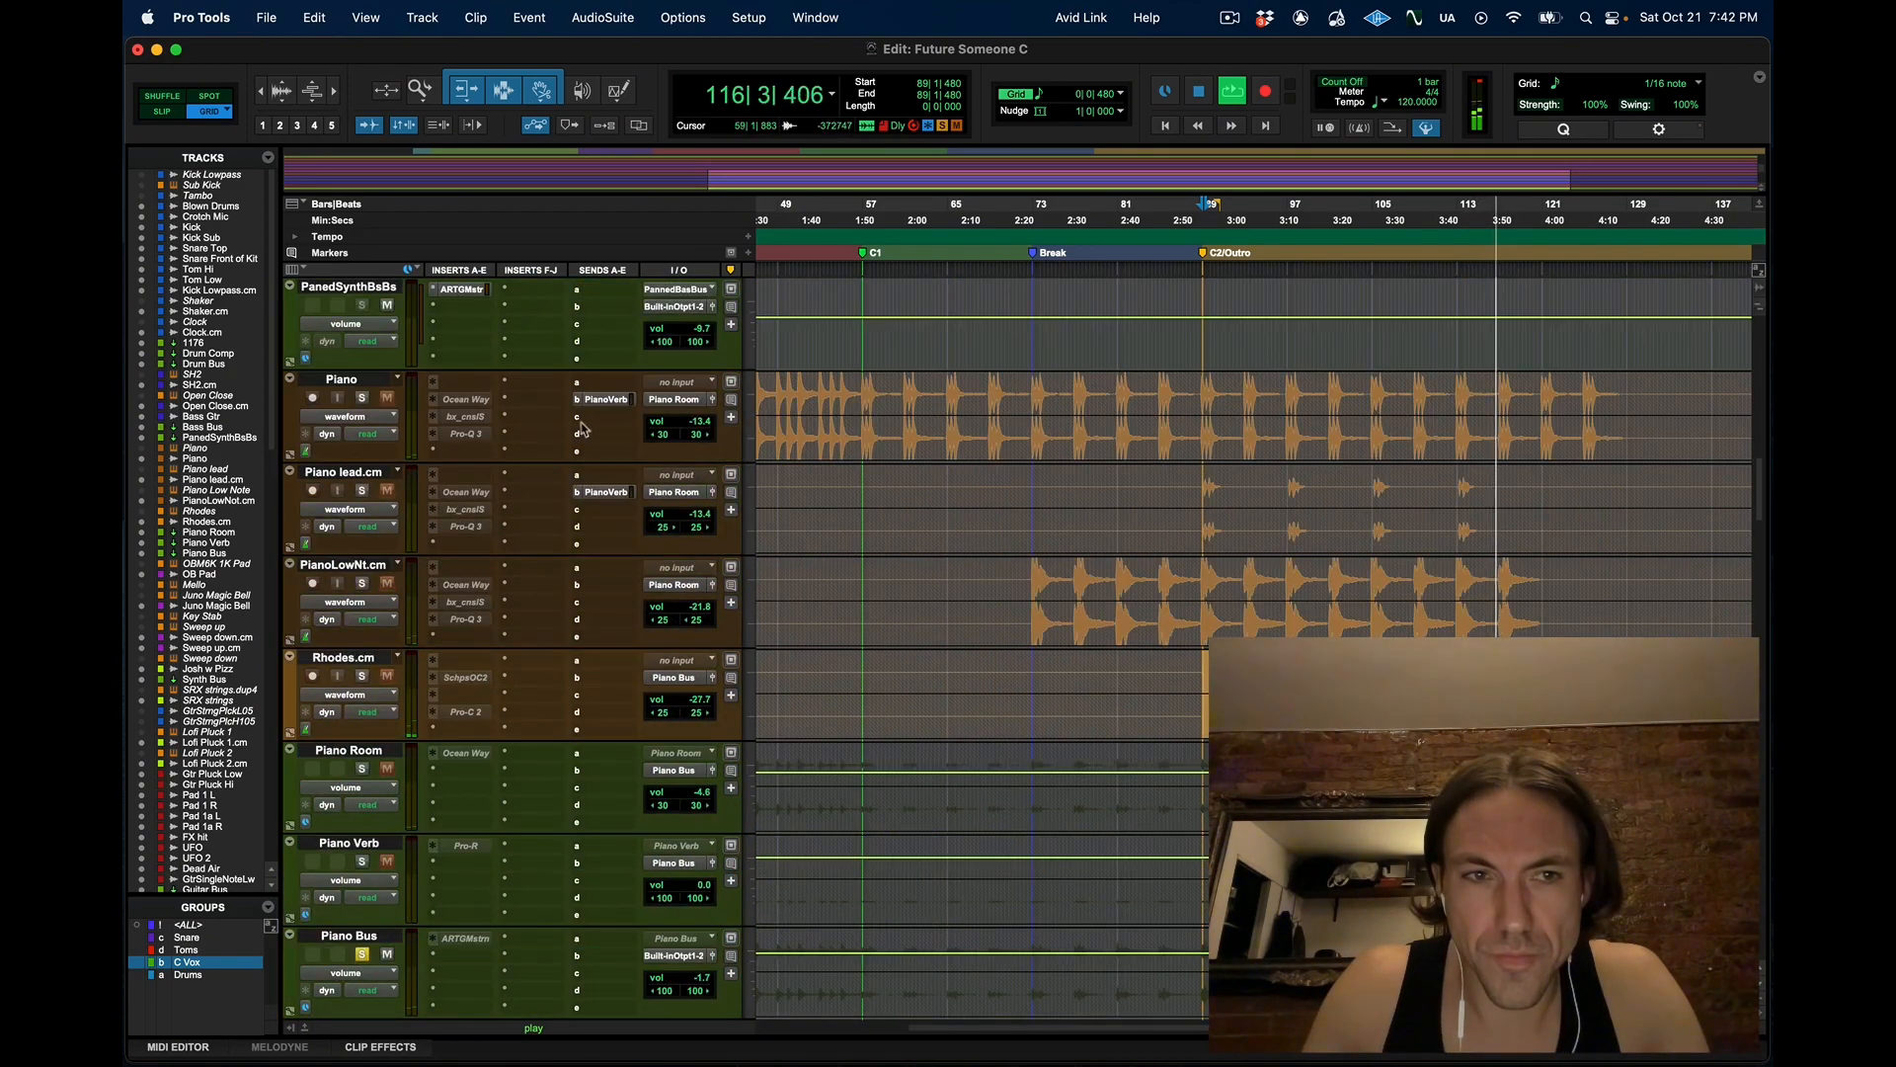
{"action": "scroll", "coordinate": [581, 428], "scroll_direction": "up", "scroll_amount": 7}
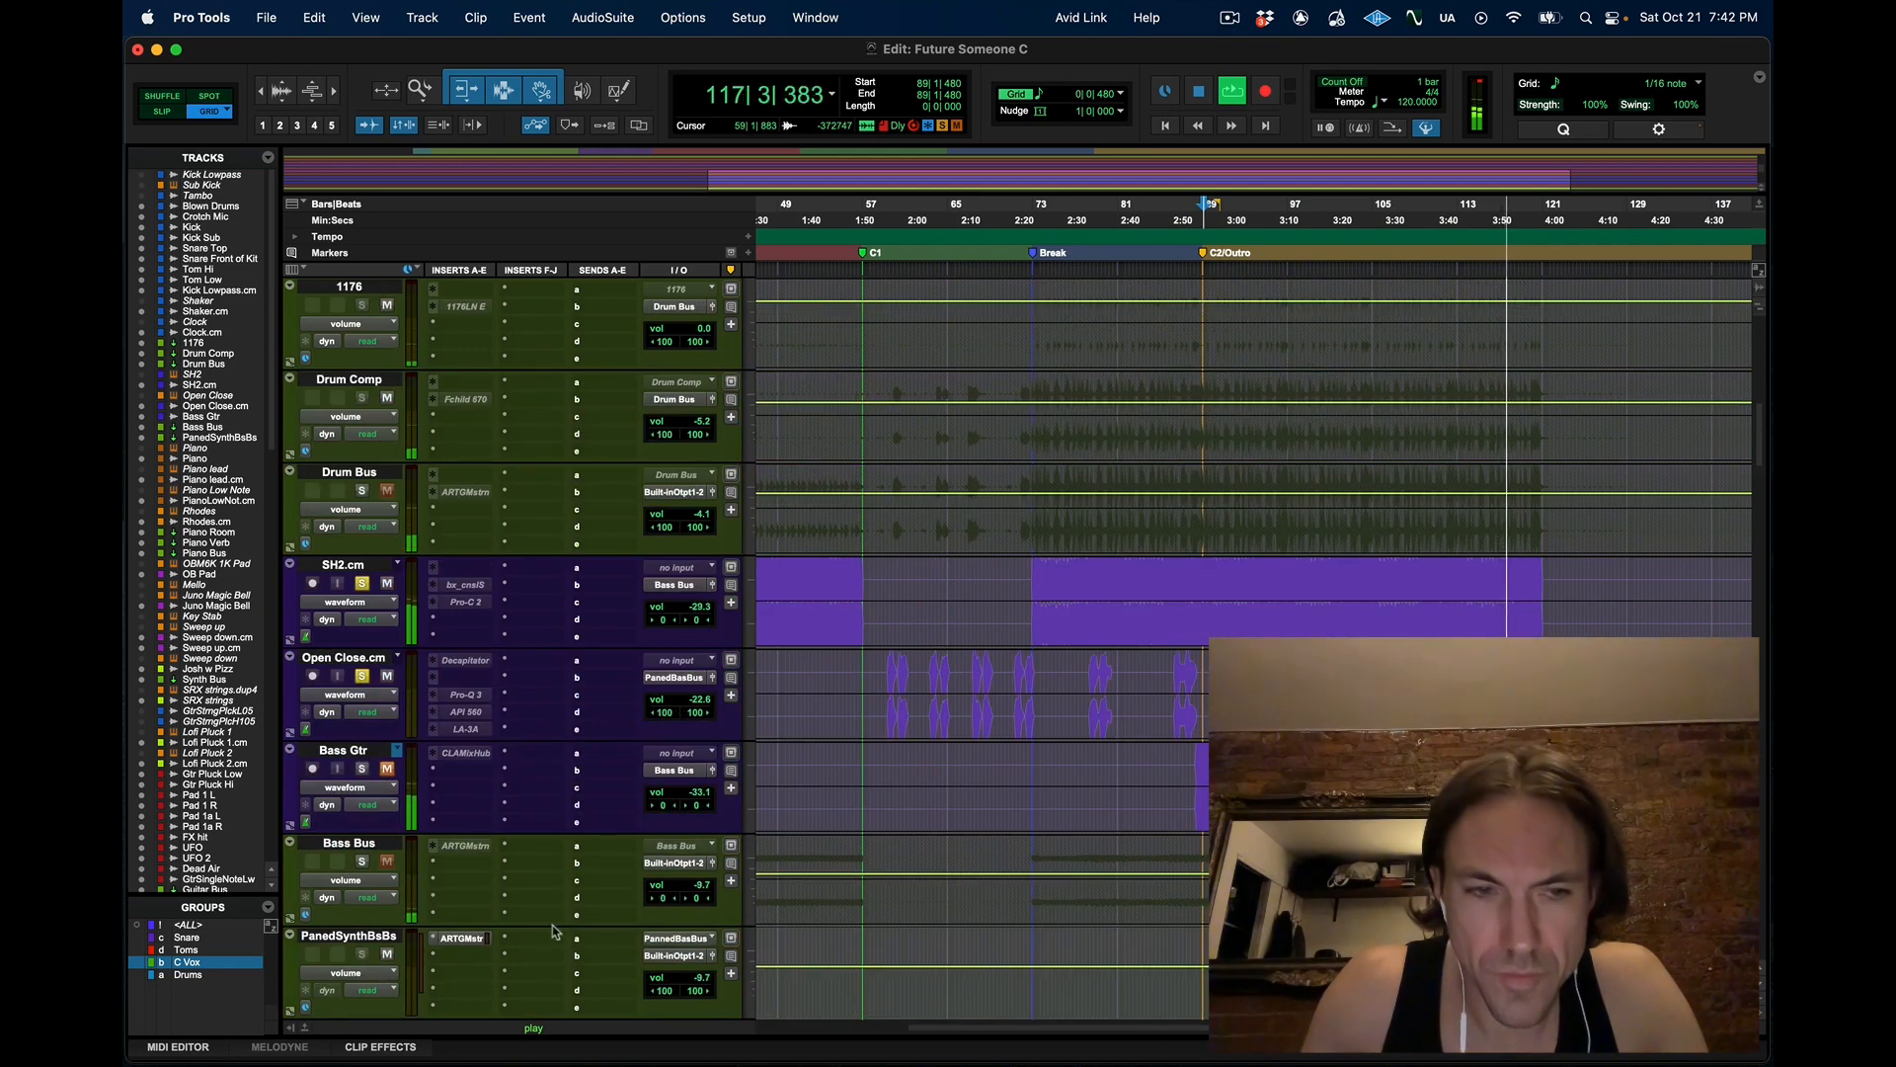
{"action": "scroll", "coordinate": [553, 930], "scroll_direction": "down", "scroll_amount": 1}
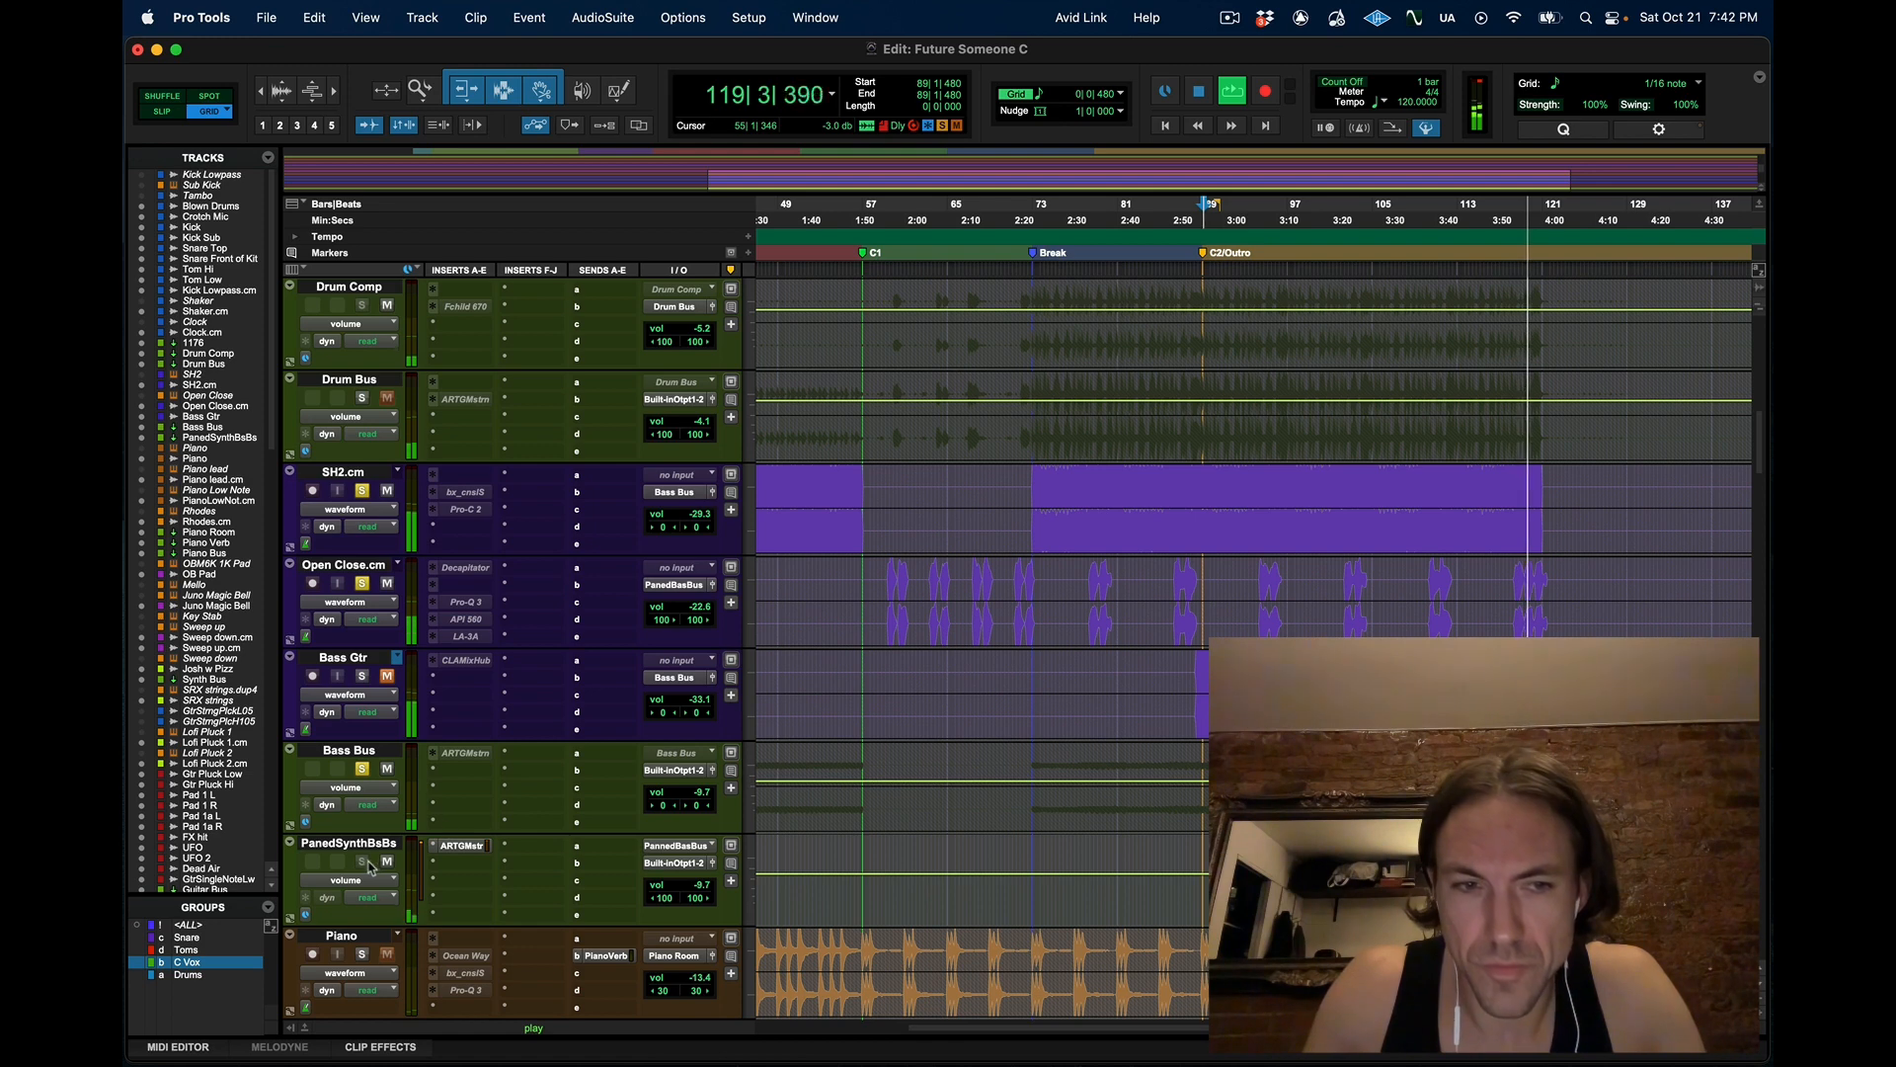
{"action": "scroll", "coordinate": [956, 741], "scroll_direction": "down", "scroll_amount": 2}
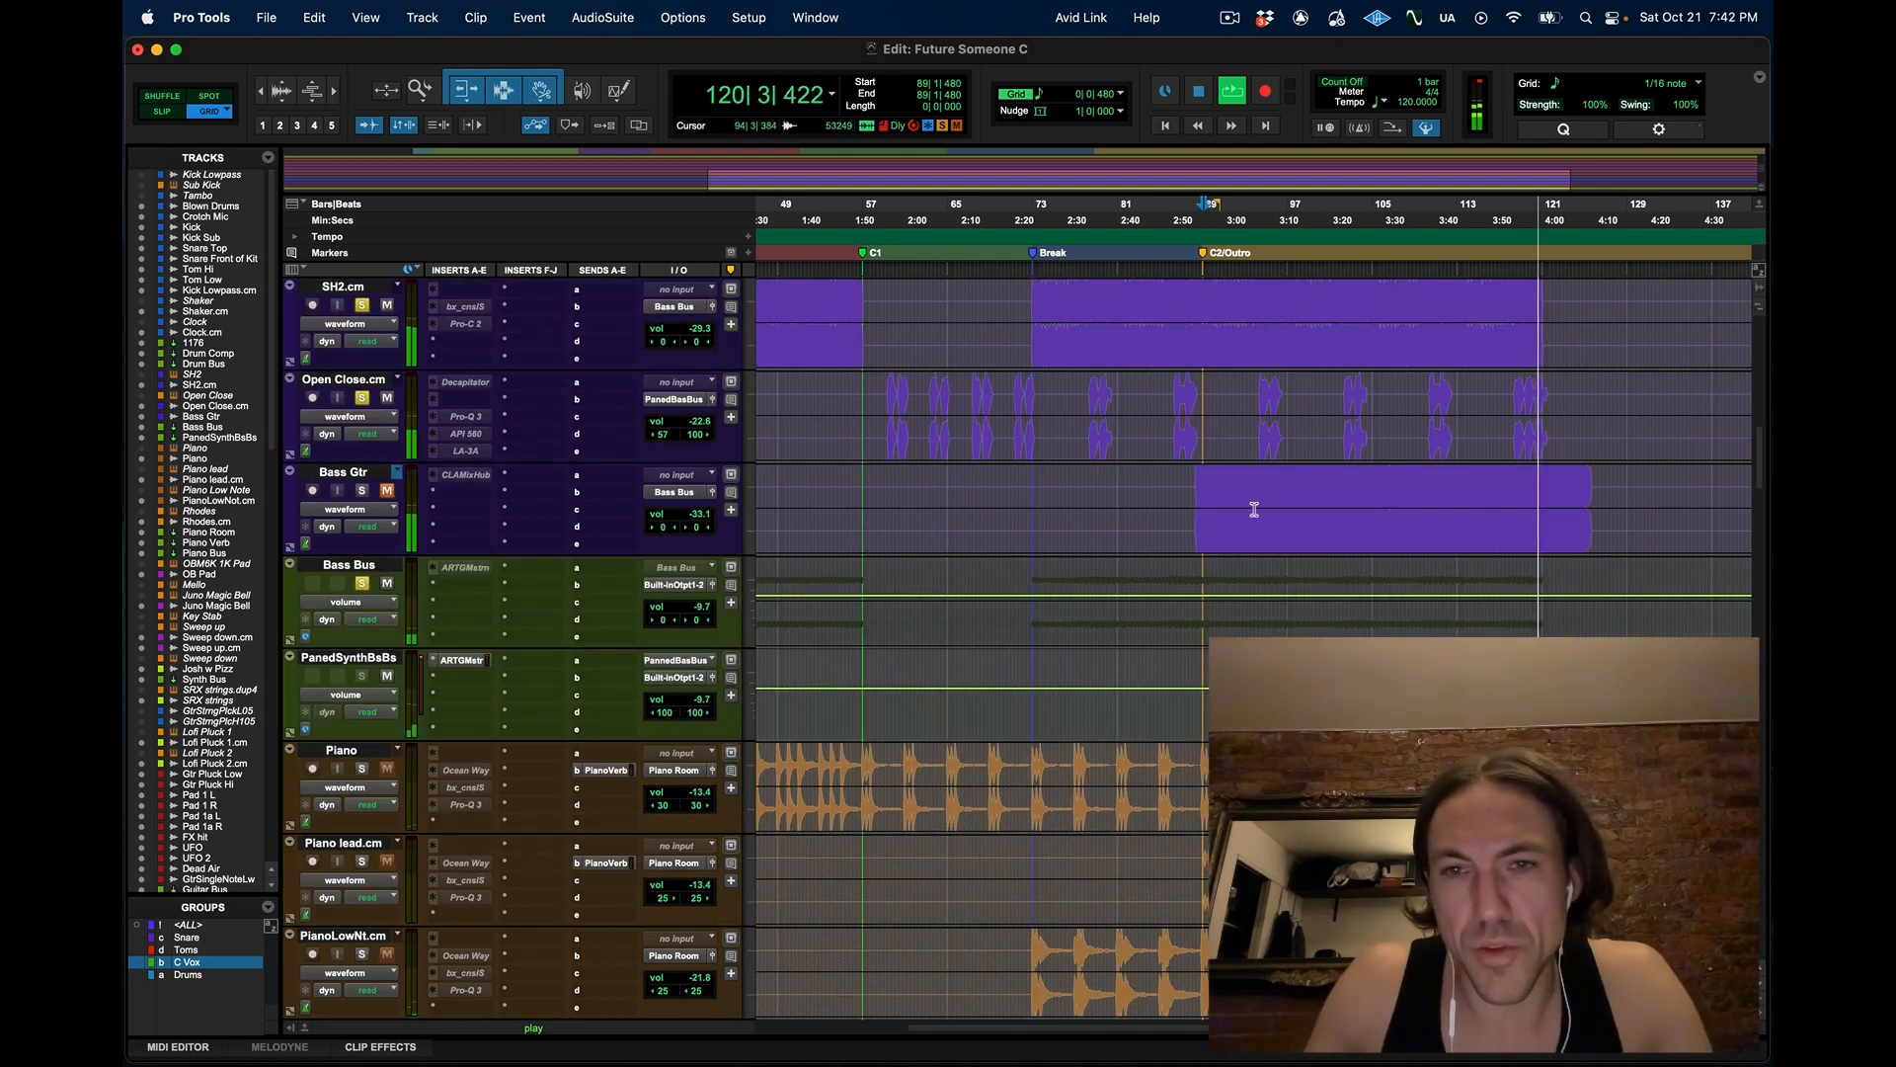
{"action": "key", "text": "space"}
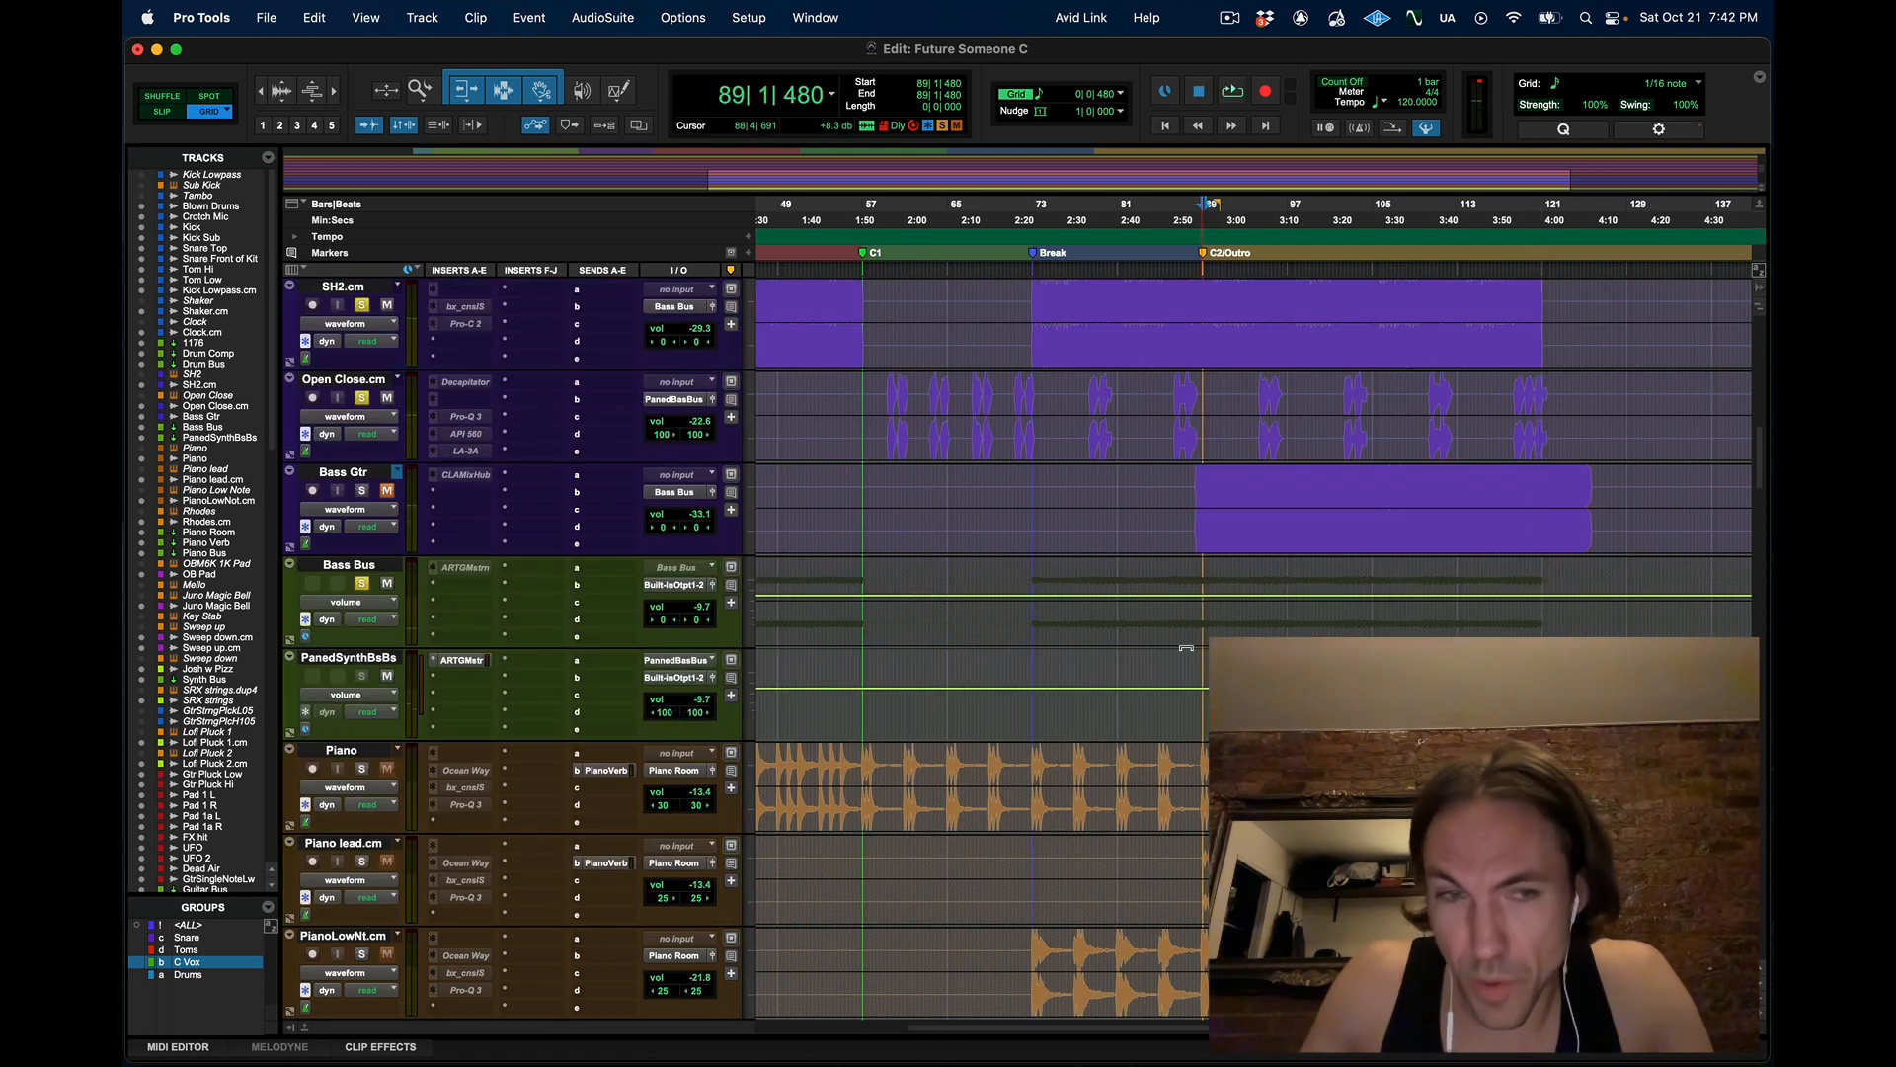
Clear the solos on the bass, pluck, pad and effect tracks in the Mix window
{"action": "key", "text": "super+equal"}
{"action": "scroll", "coordinate": [1182, 691], "scroll_direction": "left", "scroll_amount": 6}
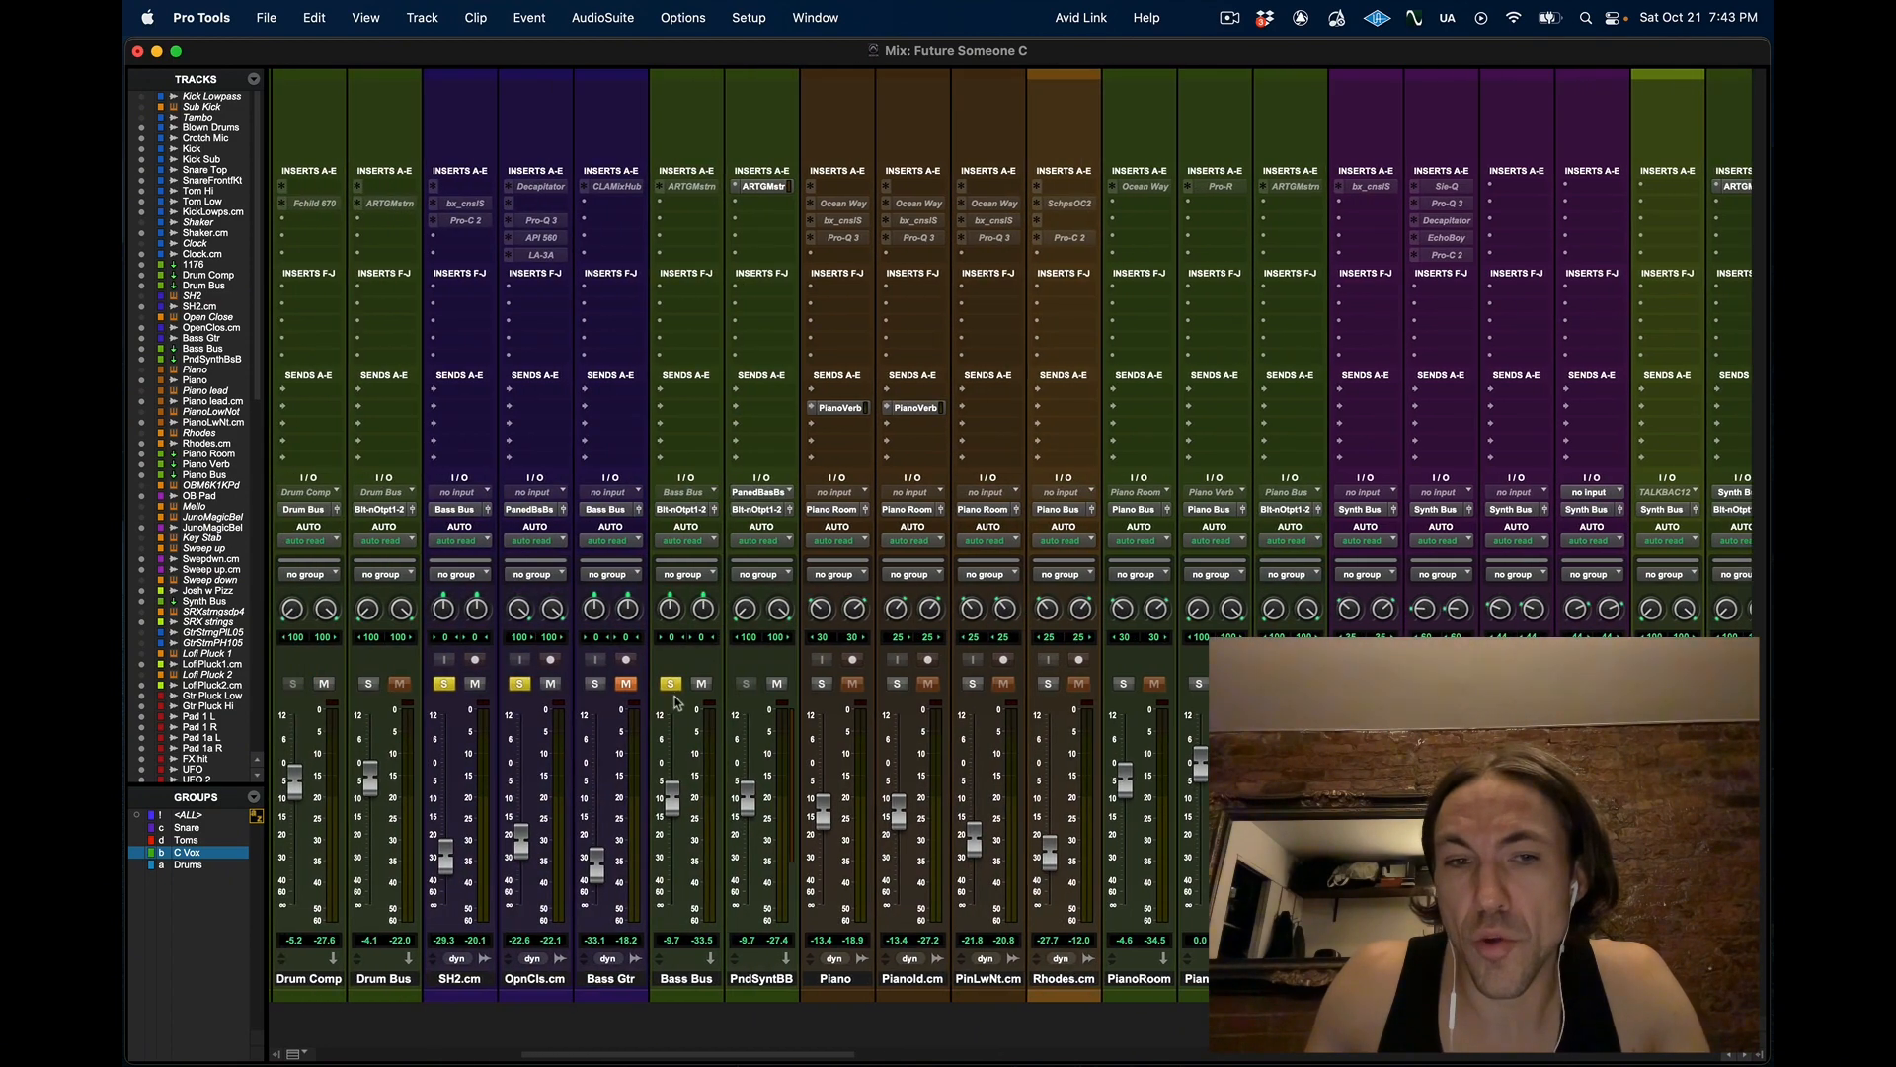
{"action": "scroll", "coordinate": [449, 686], "scroll_direction": "right", "scroll_amount": 15}
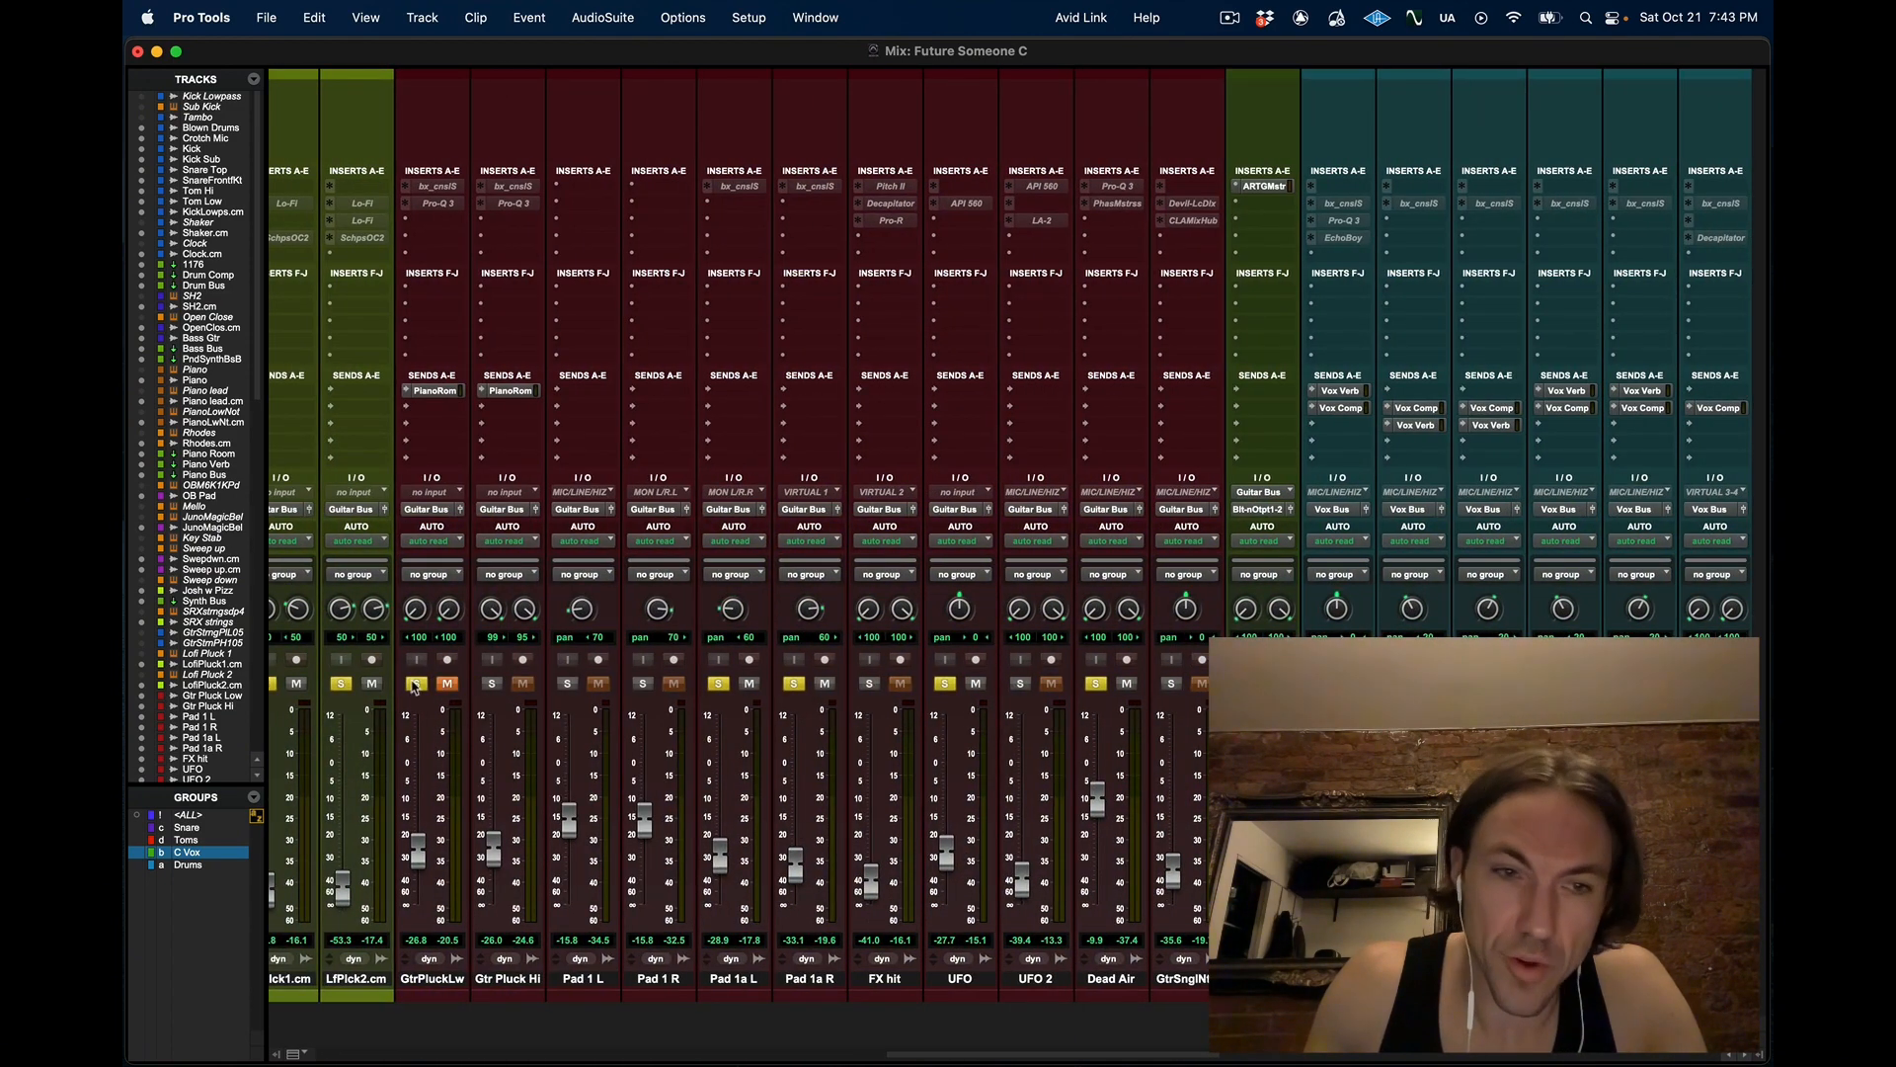
{"action": "left_click", "coordinate": [259, 689]}
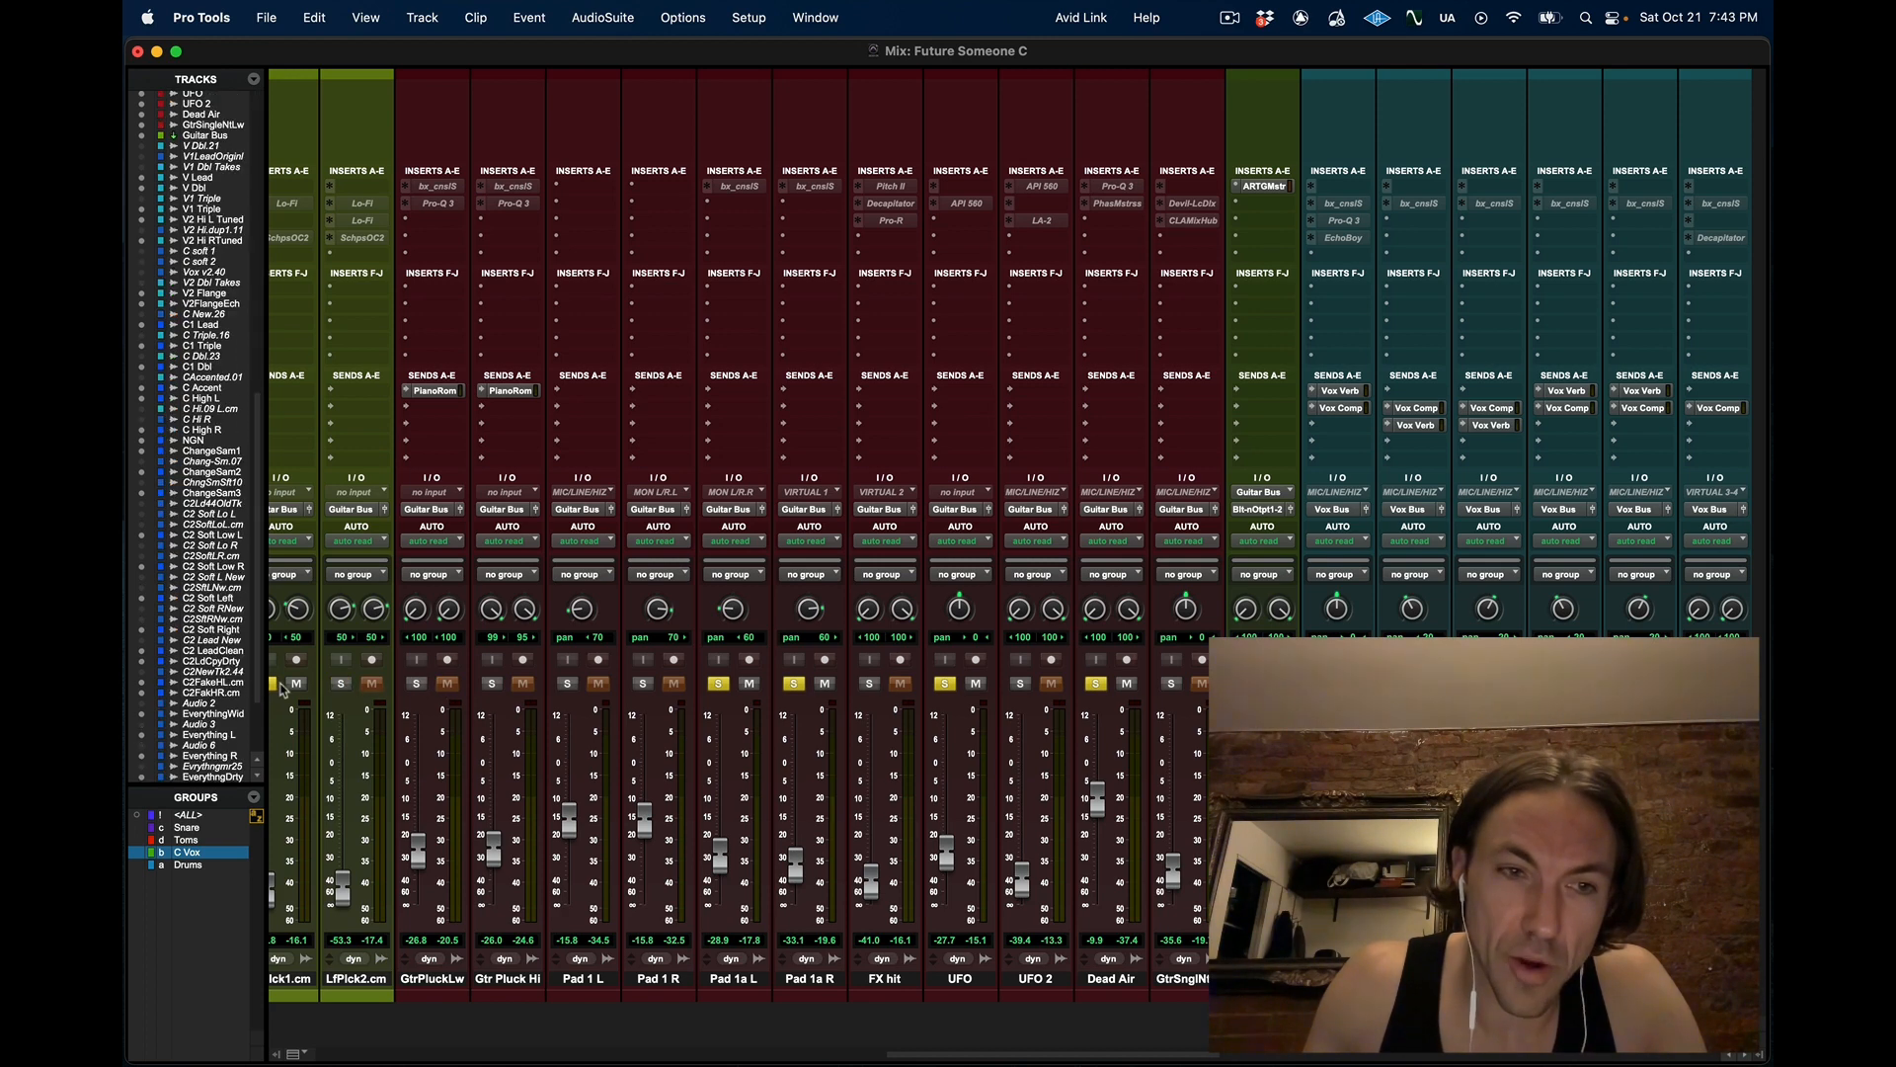
{"action": "scroll", "coordinate": [333, 694], "scroll_direction": "left", "scroll_amount": 4}
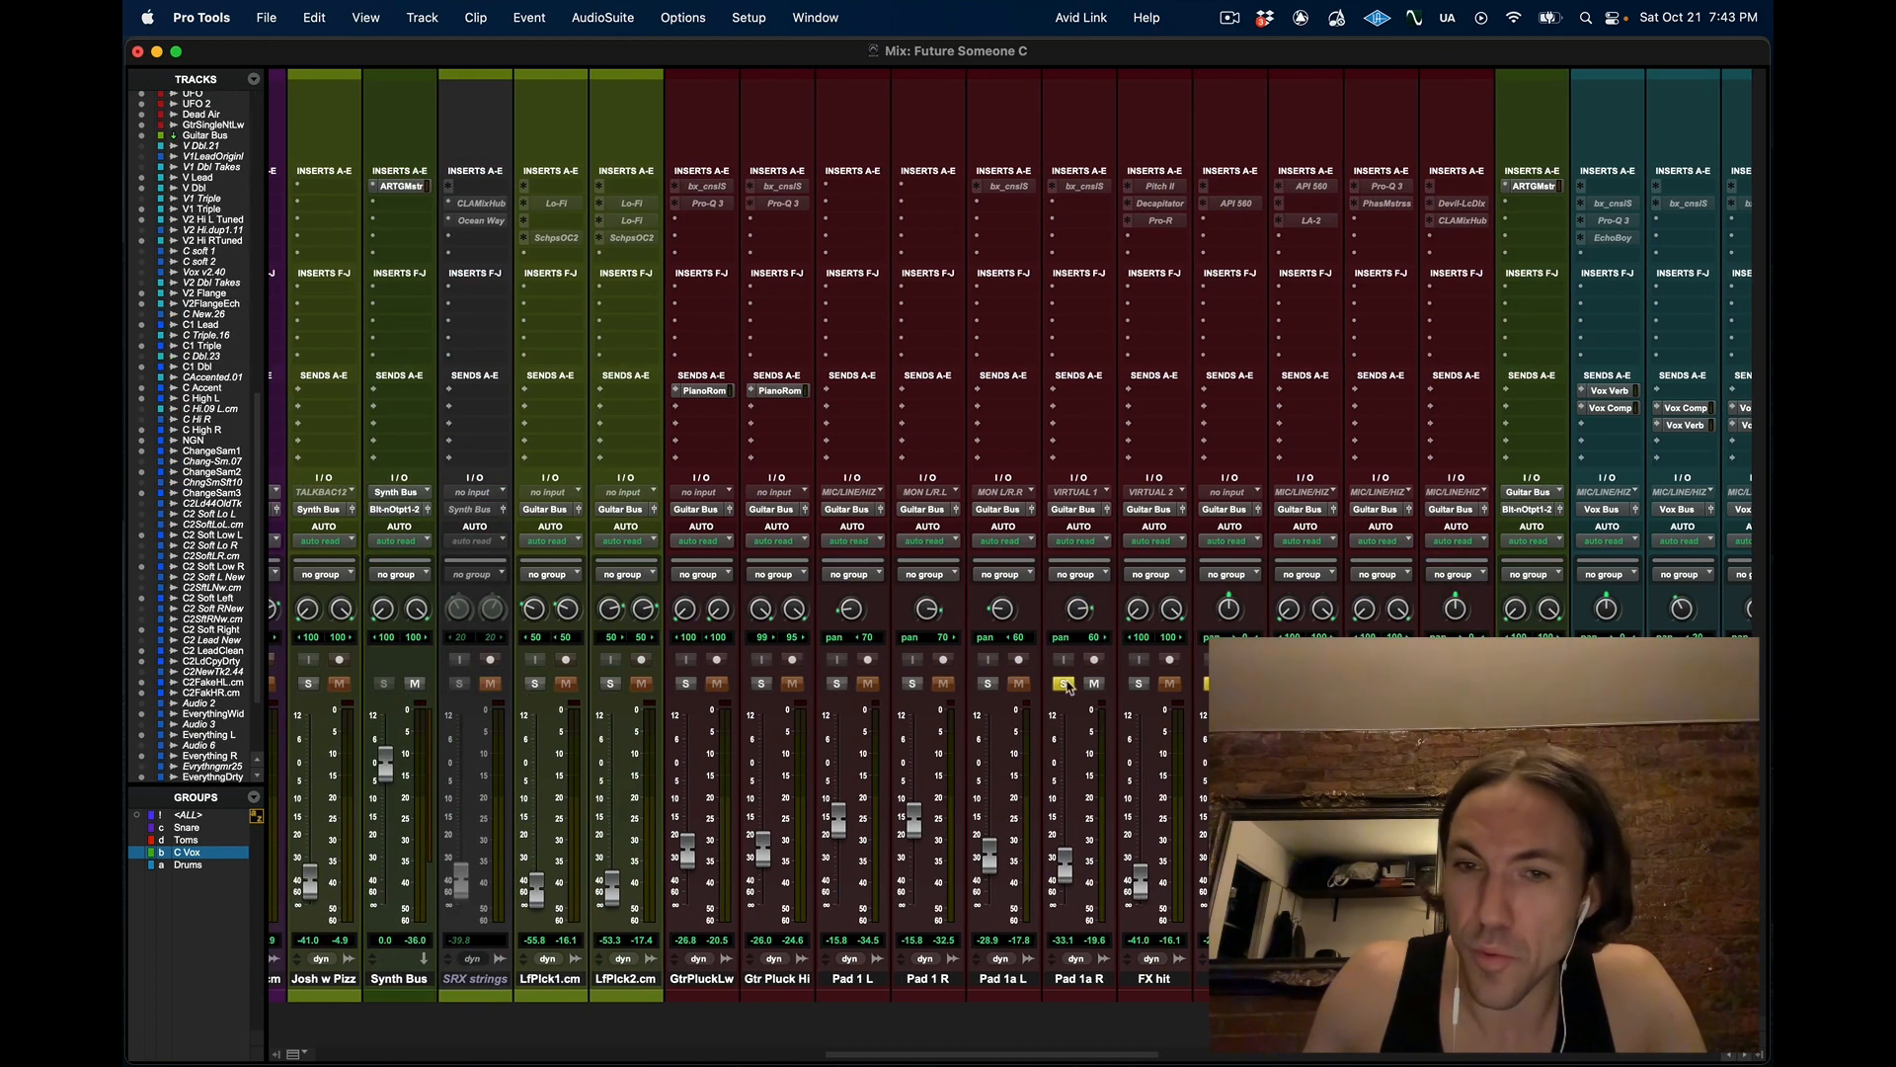
Solo the C1 Lead, C1 Triple, C1 Dbl, C Accent, C High L and C High R vocal tracks
{"action": "scroll", "coordinate": [1010, 533], "scroll_direction": "right", "scroll_amount": 12}
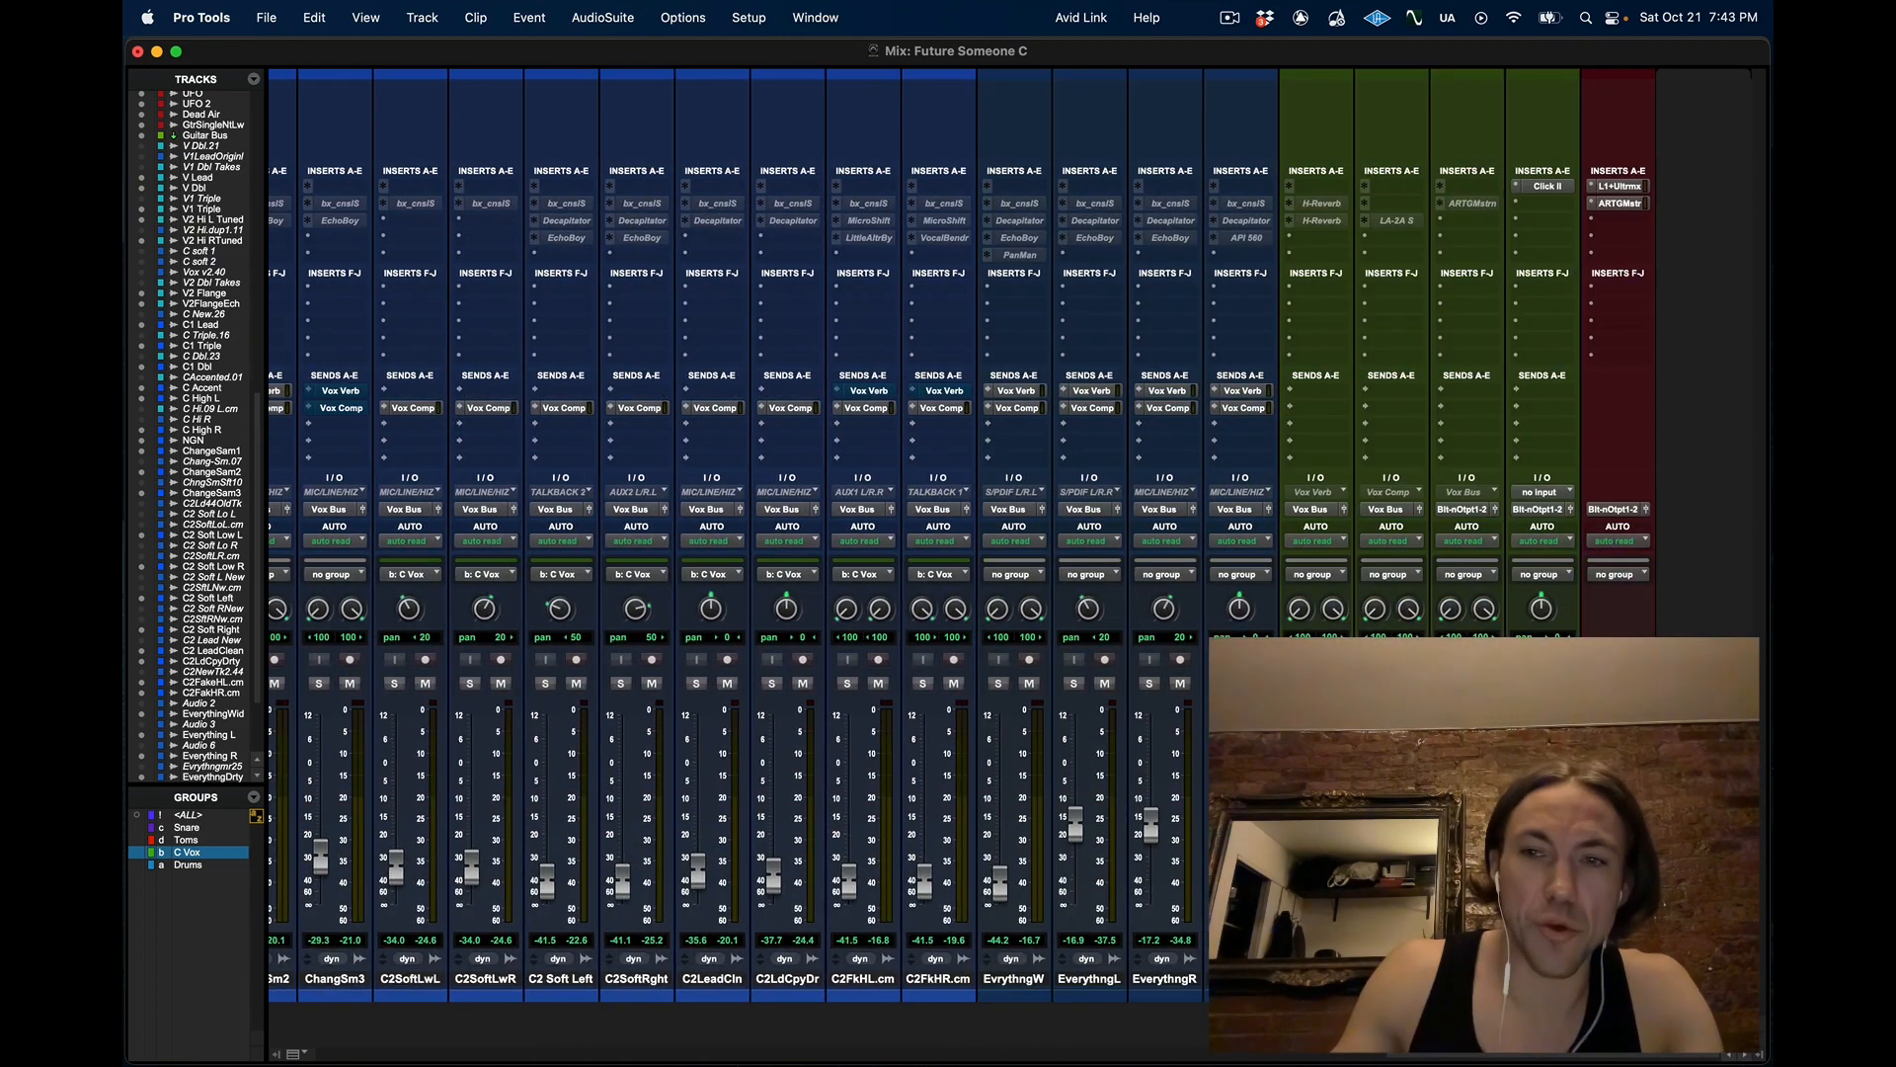
{"action": "scroll", "coordinate": [1044, 707], "scroll_direction": "left", "scroll_amount": 10}
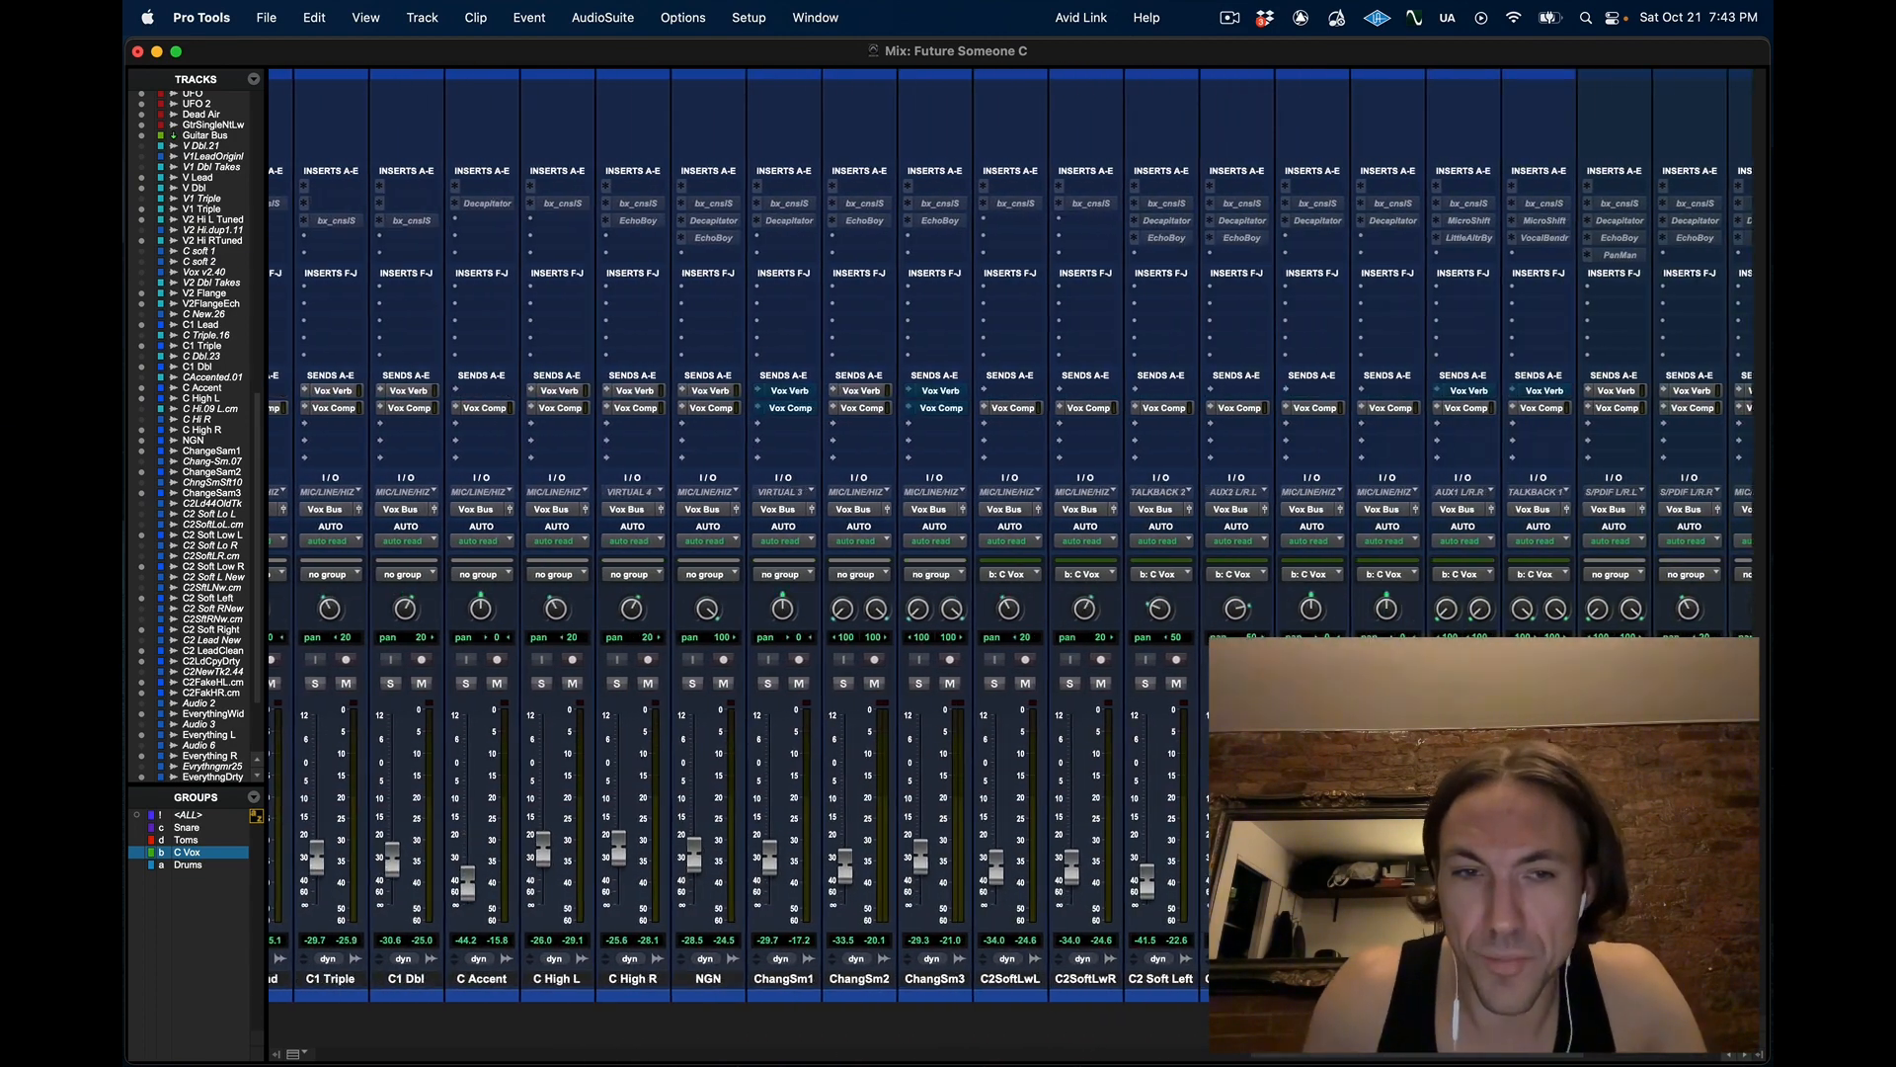
{"action": "left_click", "coordinate": [753, 684]}
{"action": "left_click", "coordinate": [834, 684]}
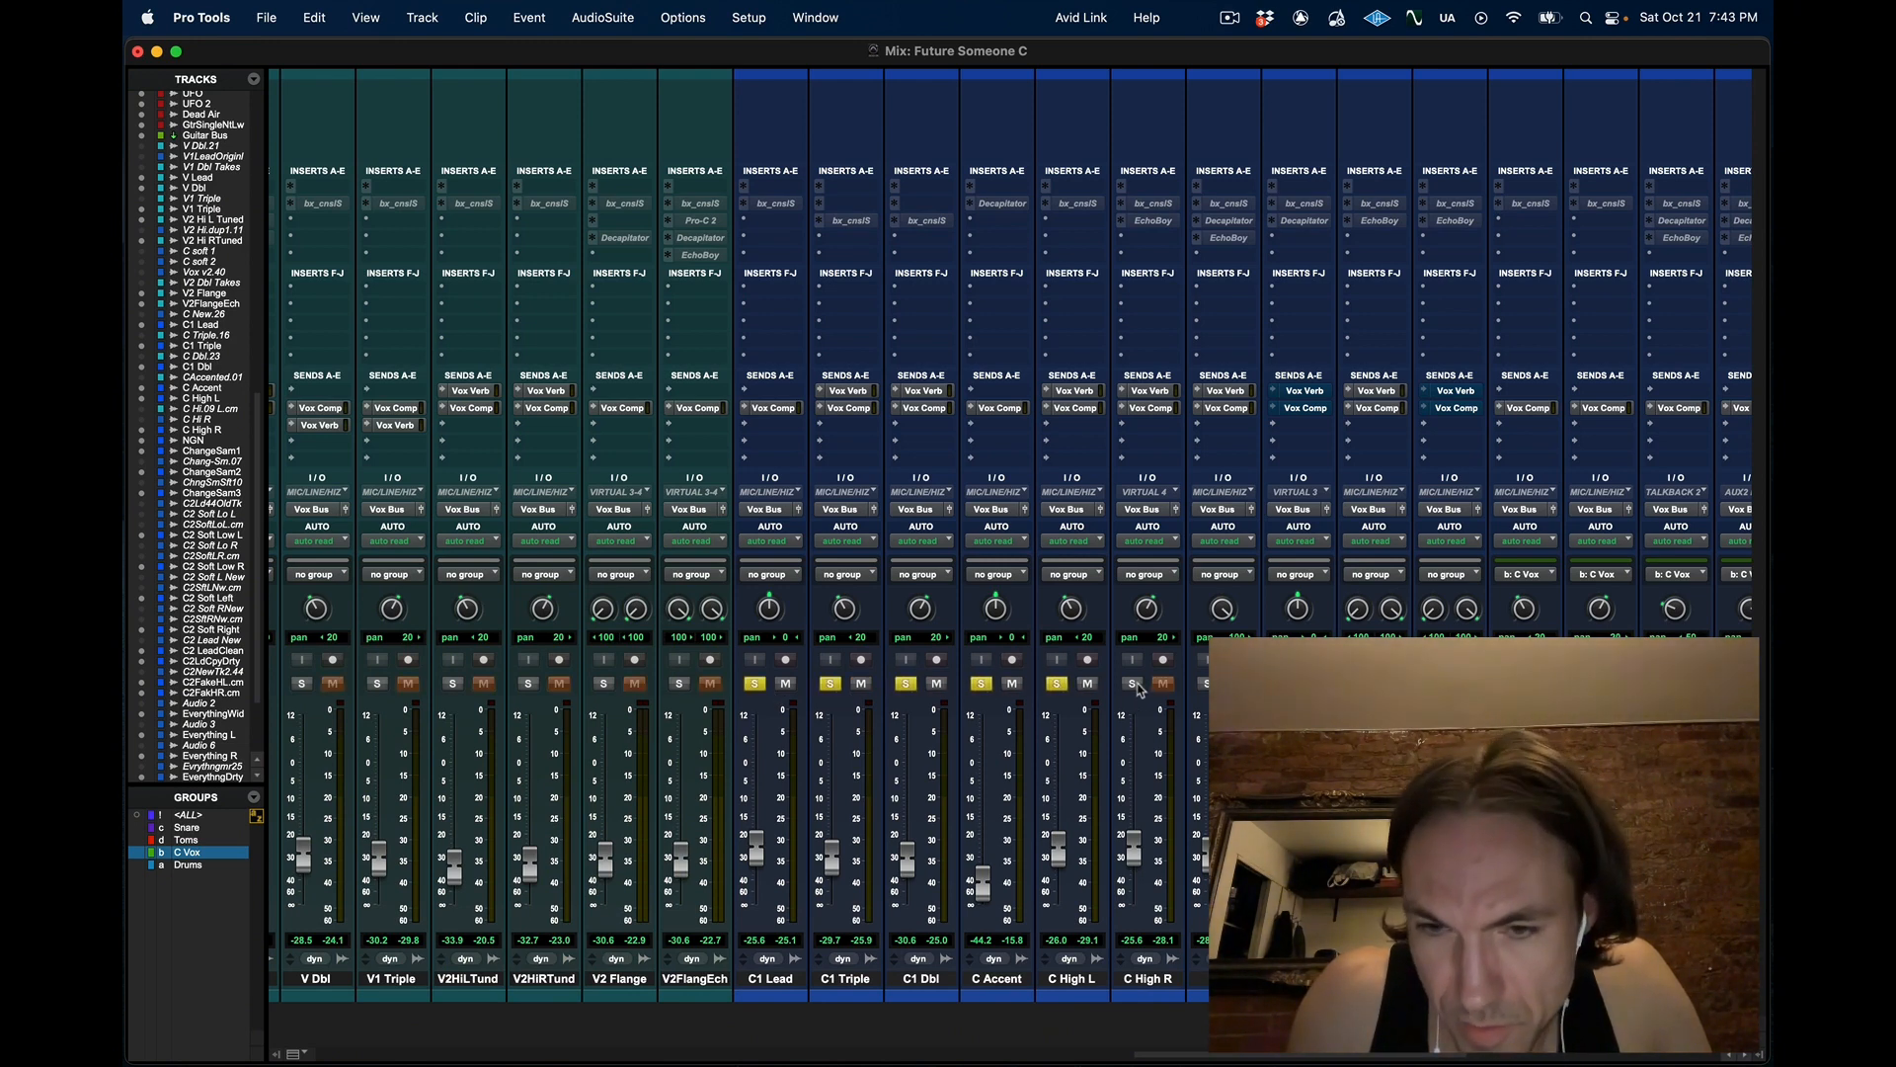
Return to the Edit window, place the edit cursor at the start of V2 and zoom in on the V2 Hi vocals
{"action": "key", "text": "super+equal"}
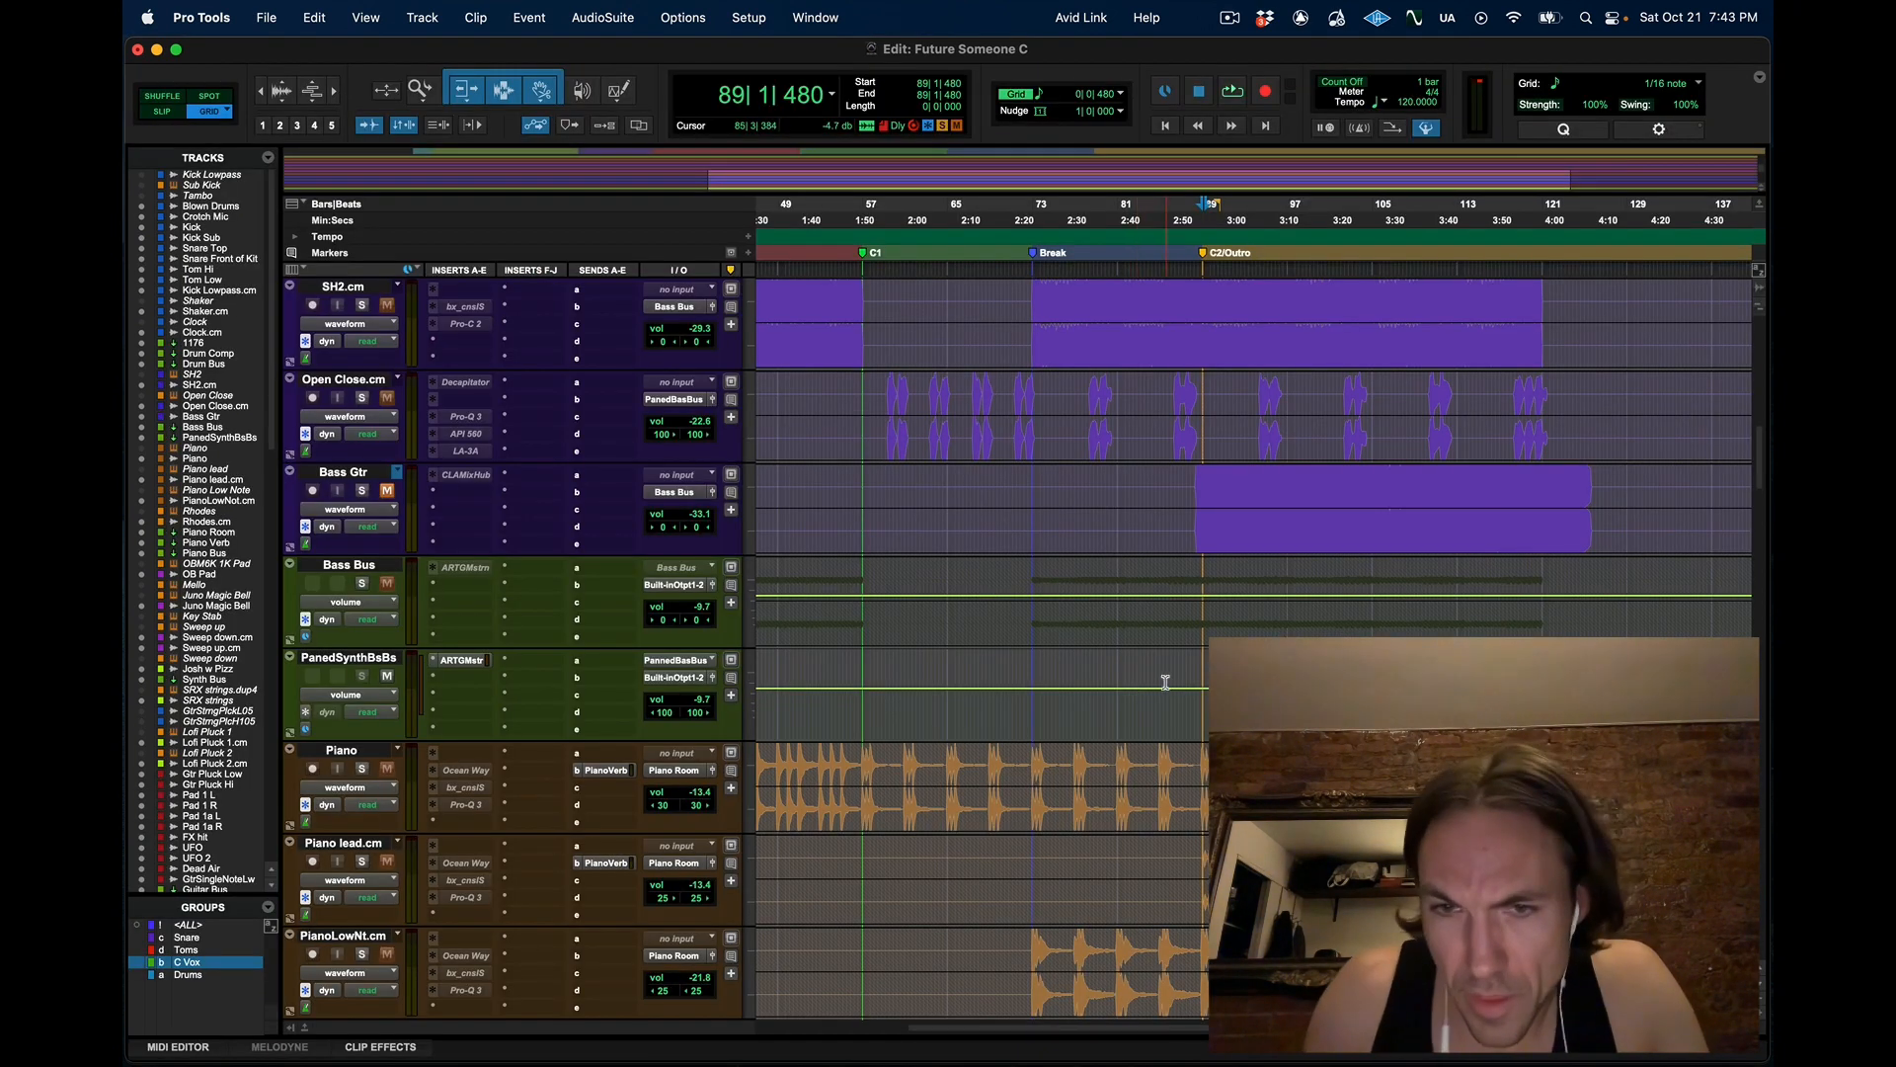
{"action": "scroll", "coordinate": [1153, 684], "scroll_direction": "up", "scroll_amount": 15}
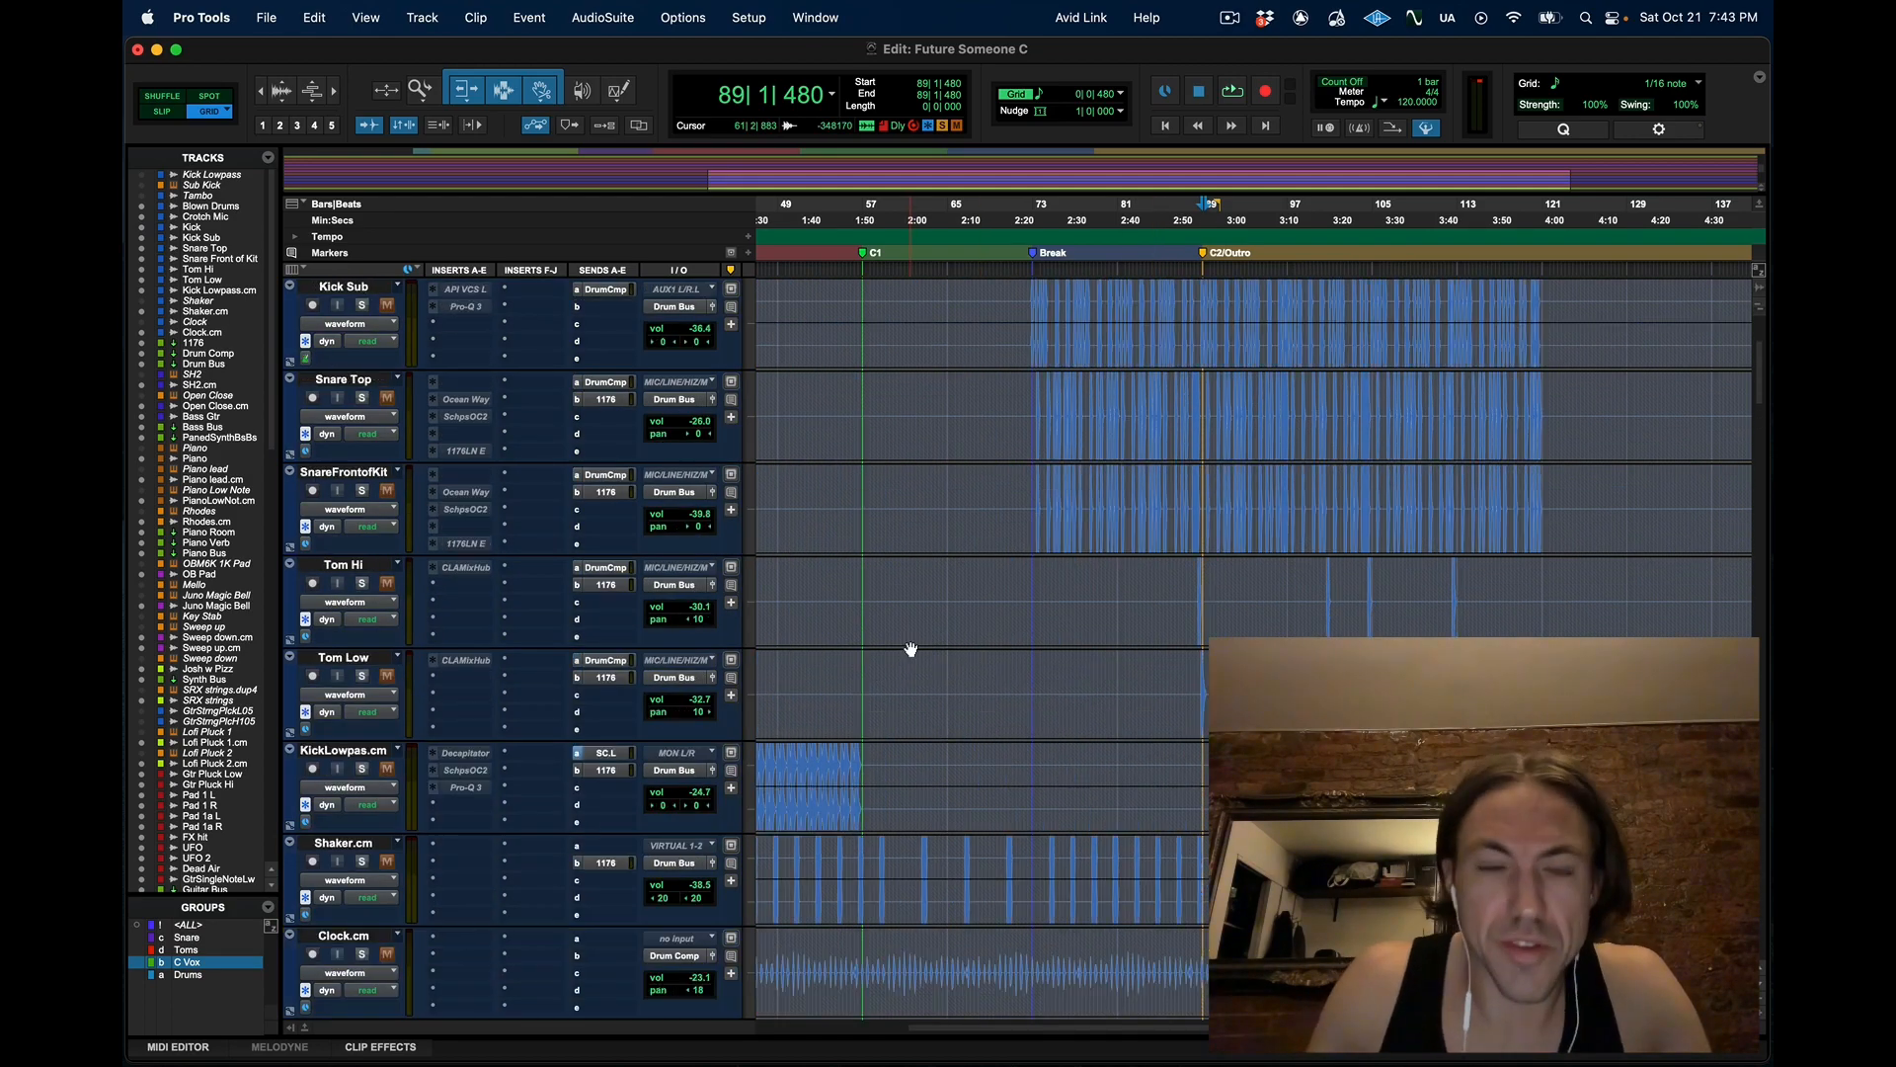
{"action": "scroll", "coordinate": [910, 649], "scroll_direction": "down", "scroll_amount": 20}
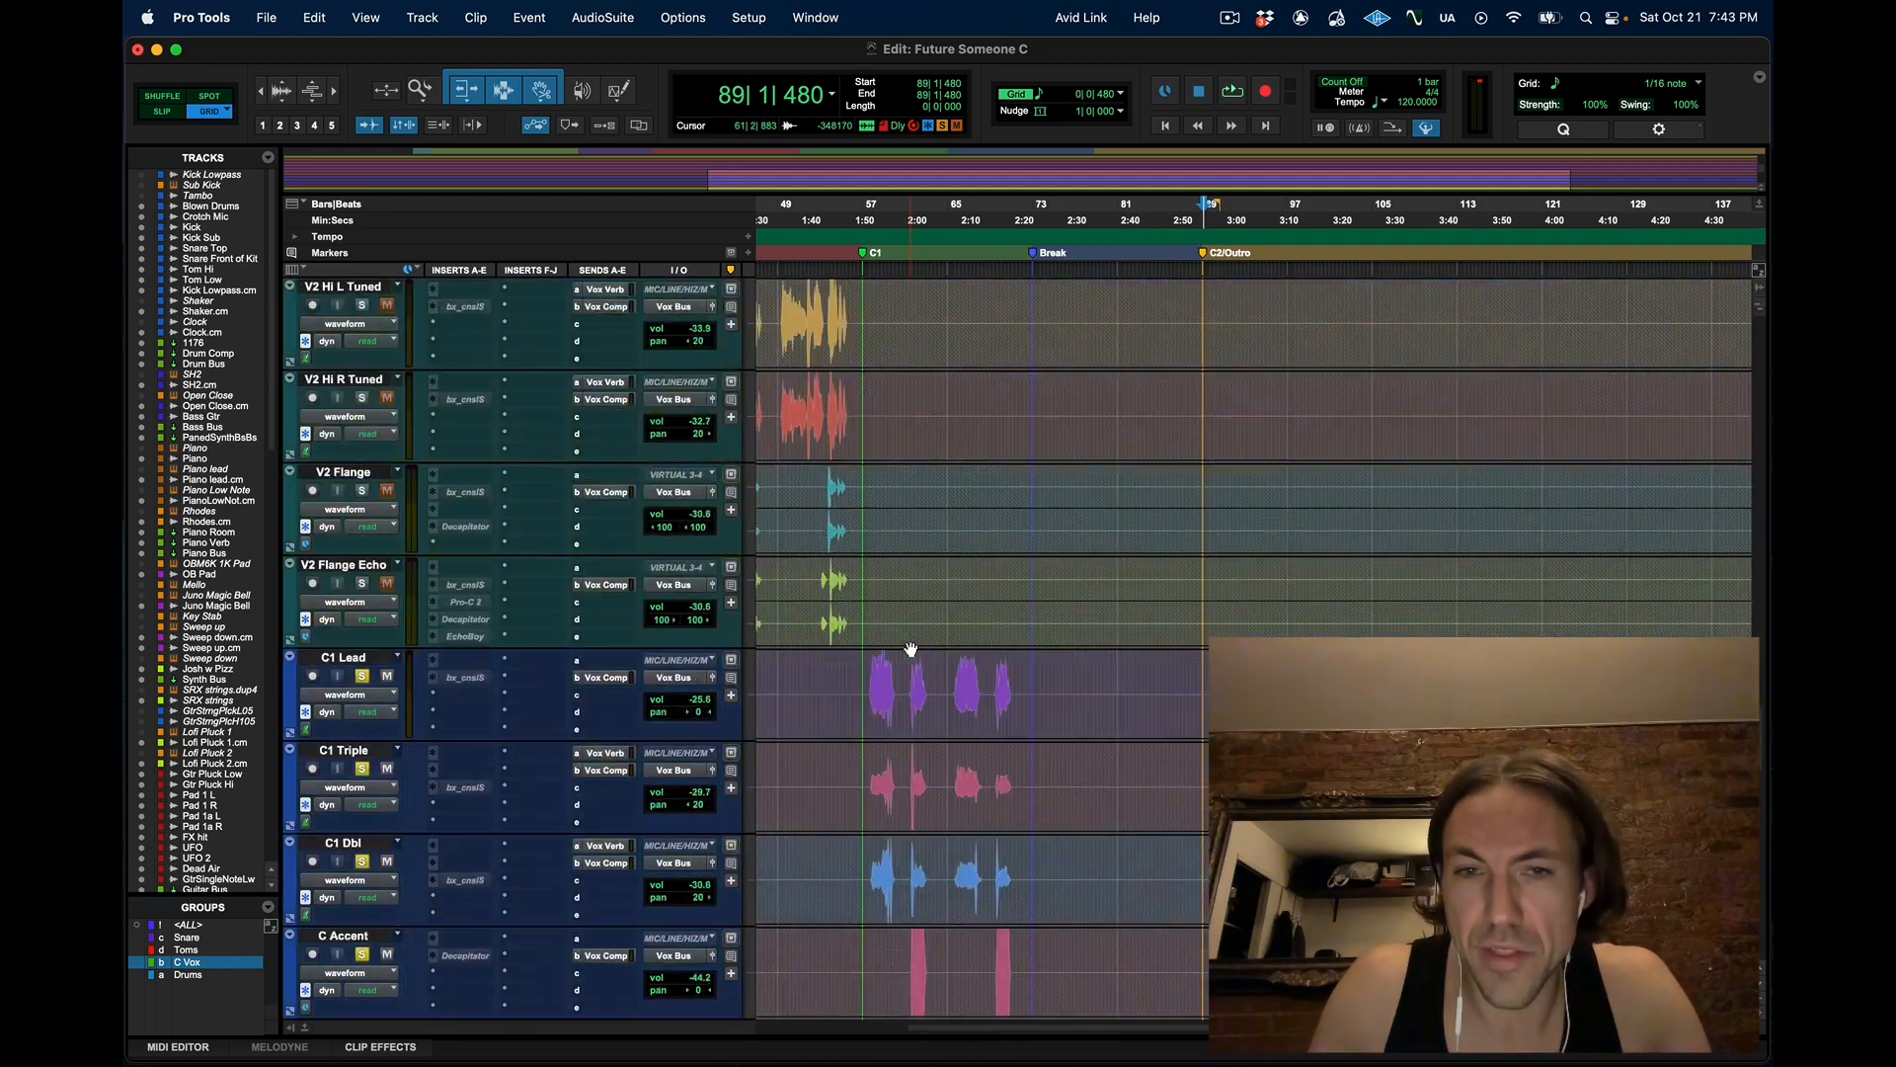
{"action": "scroll", "coordinate": [909, 649], "scroll_direction": "up", "scroll_amount": 8}
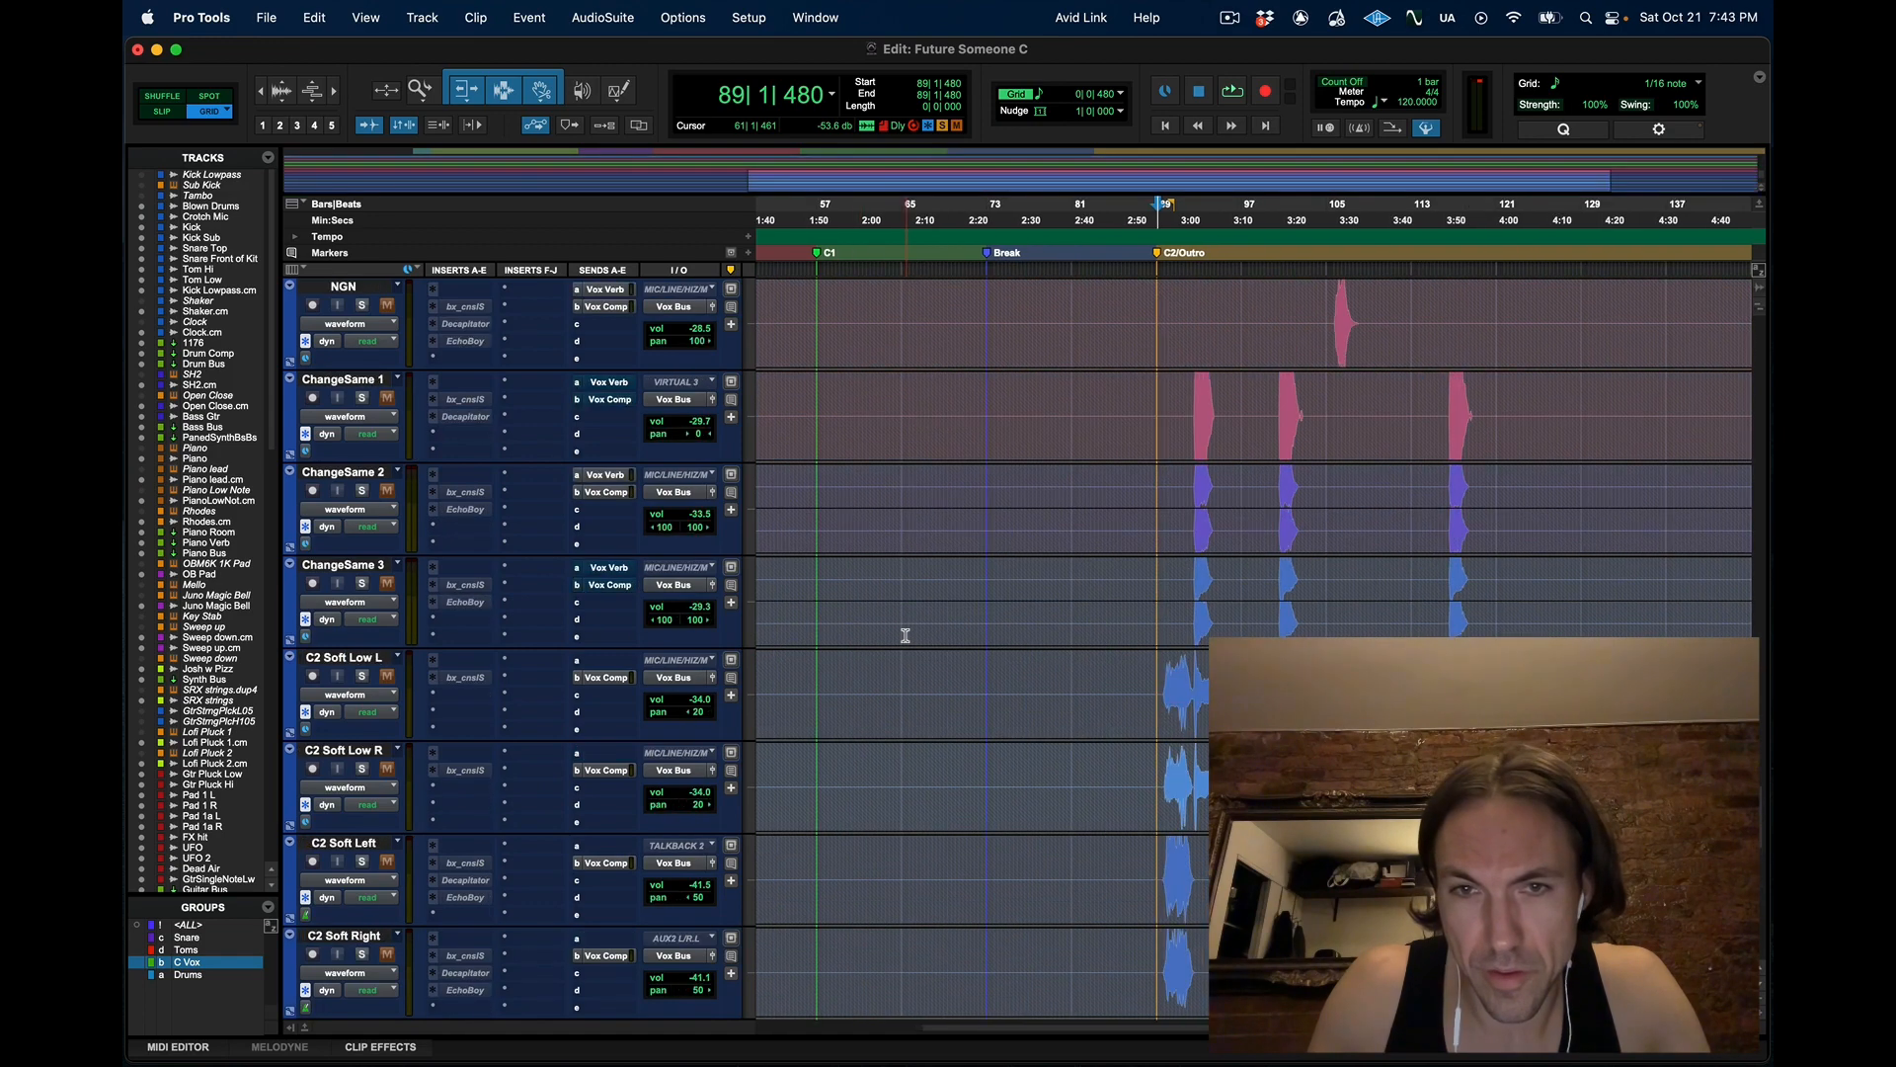
{"action": "scroll", "coordinate": [910, 639], "scroll_direction": "up", "scroll_amount": 5}
{"action": "scroll", "coordinate": [911, 639], "scroll_direction": "left", "scroll_amount": 5}
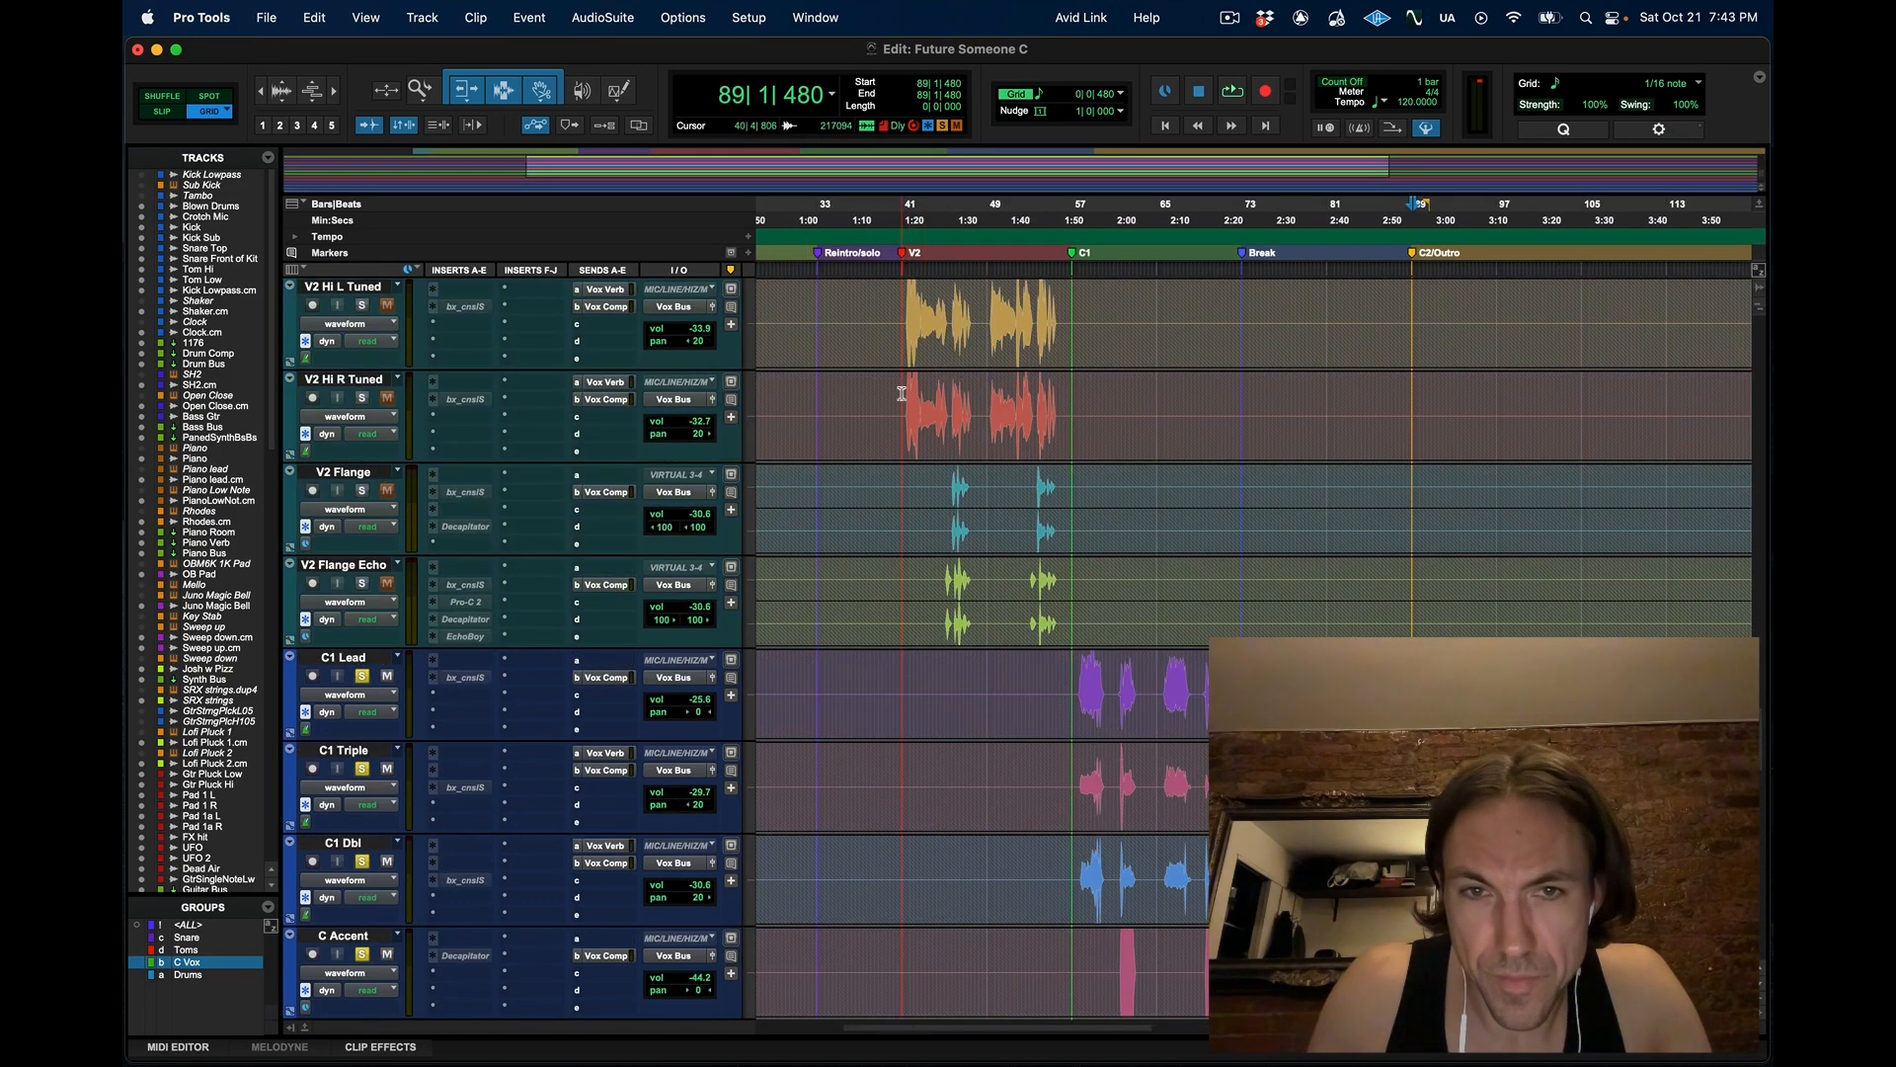
{"action": "left_click", "coordinate": [902, 393]}
{"action": "key", "text": "super+bracketright"}
{"action": "key", "text": "super+bracketright"}
{"action": "key", "text": "super+bracketright"}
{"action": "key", "text": "super+bracketright"}
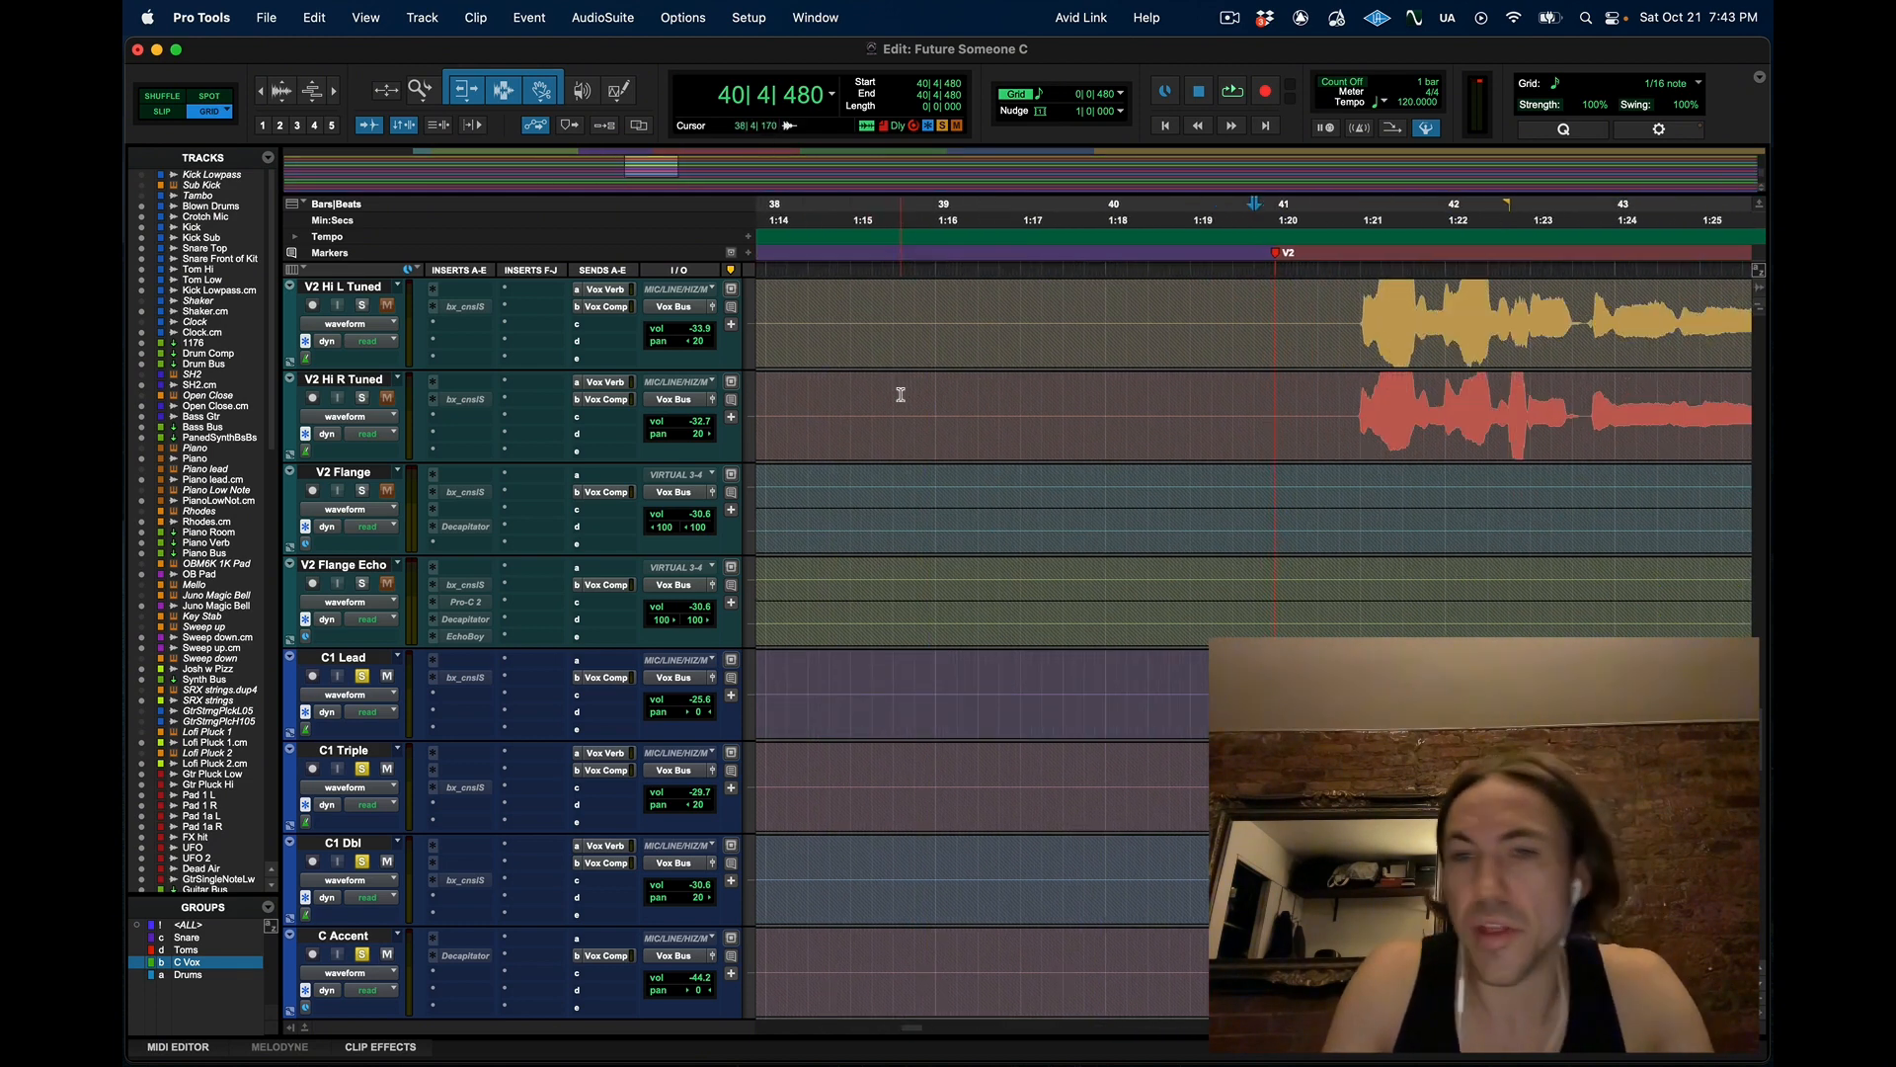
{"action": "scroll", "coordinate": [1114, 528], "scroll_direction": "right", "scroll_amount": 3}
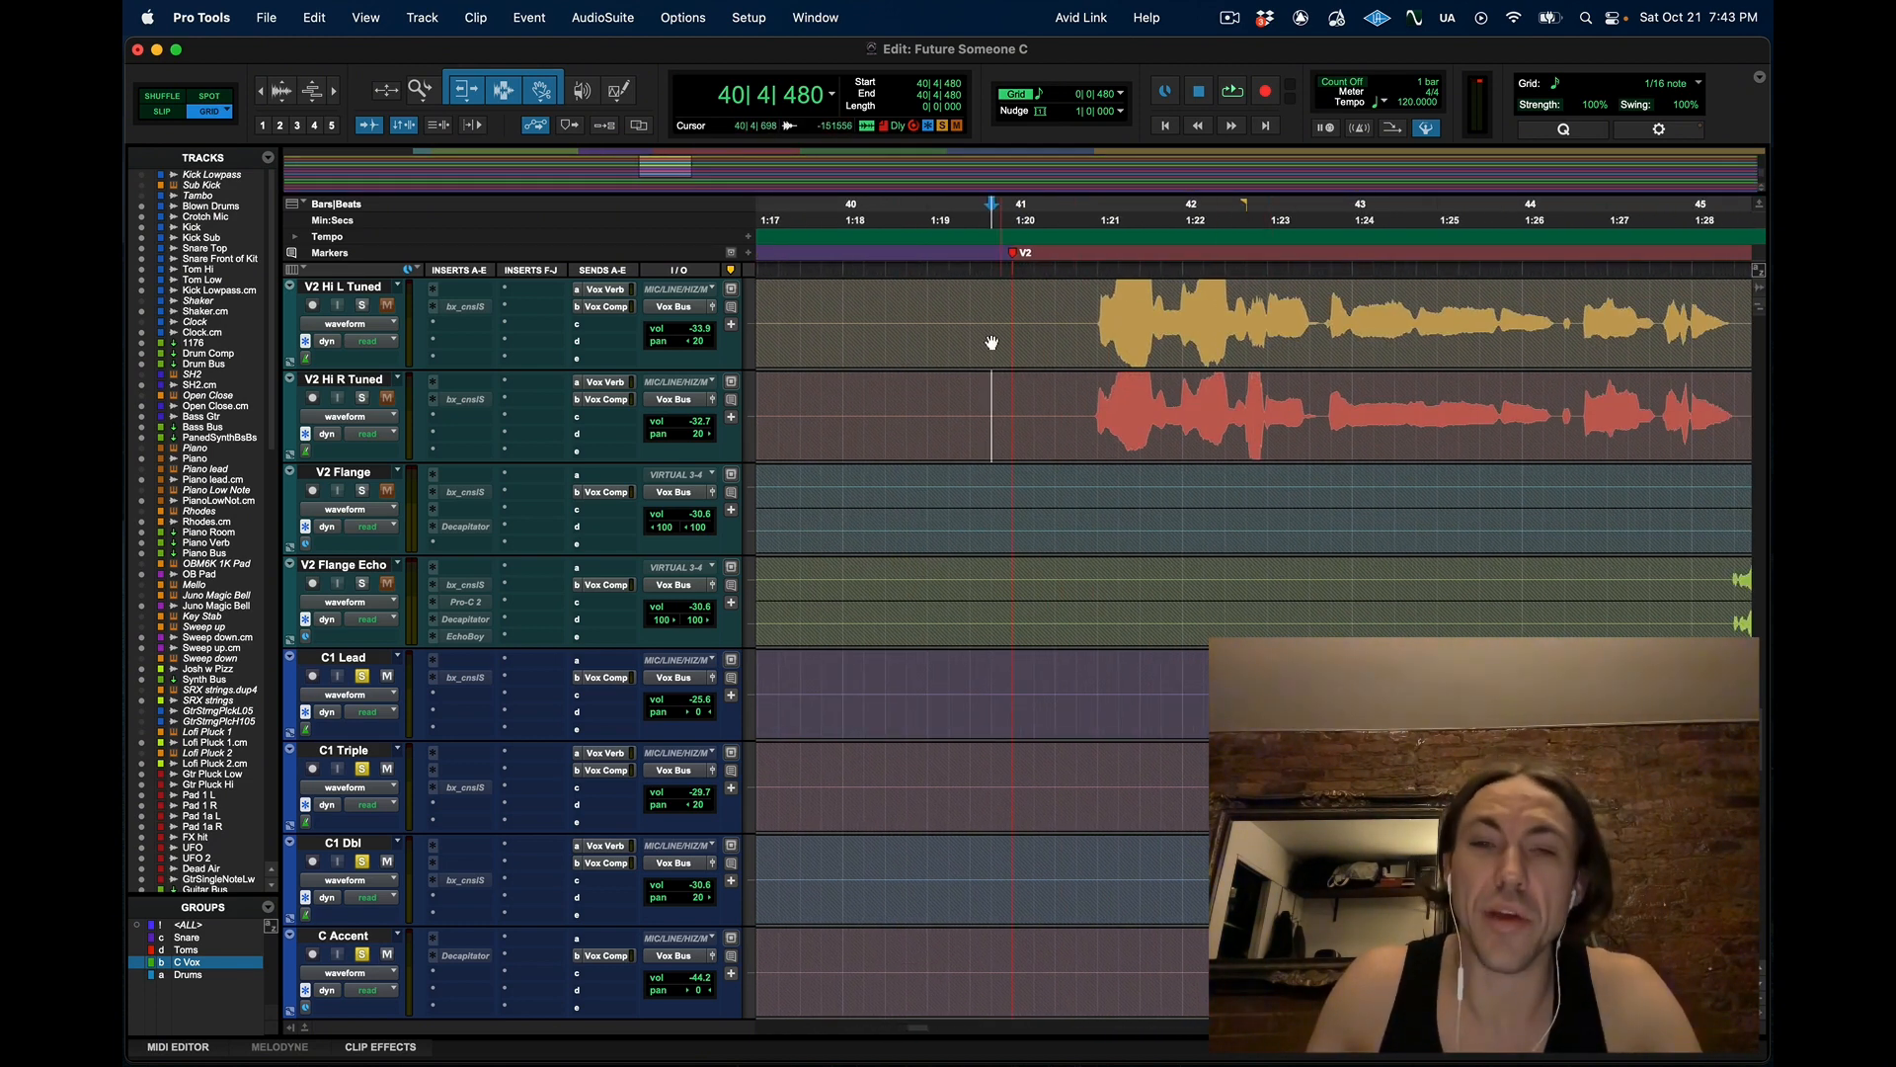
Play V2 from bar 41 with V Lead, V Dbl and both V2 Hi Tuned tracks soloed, adding solos on V2 Flange and V2 Flange Echo
{"action": "key", "text": "space"}
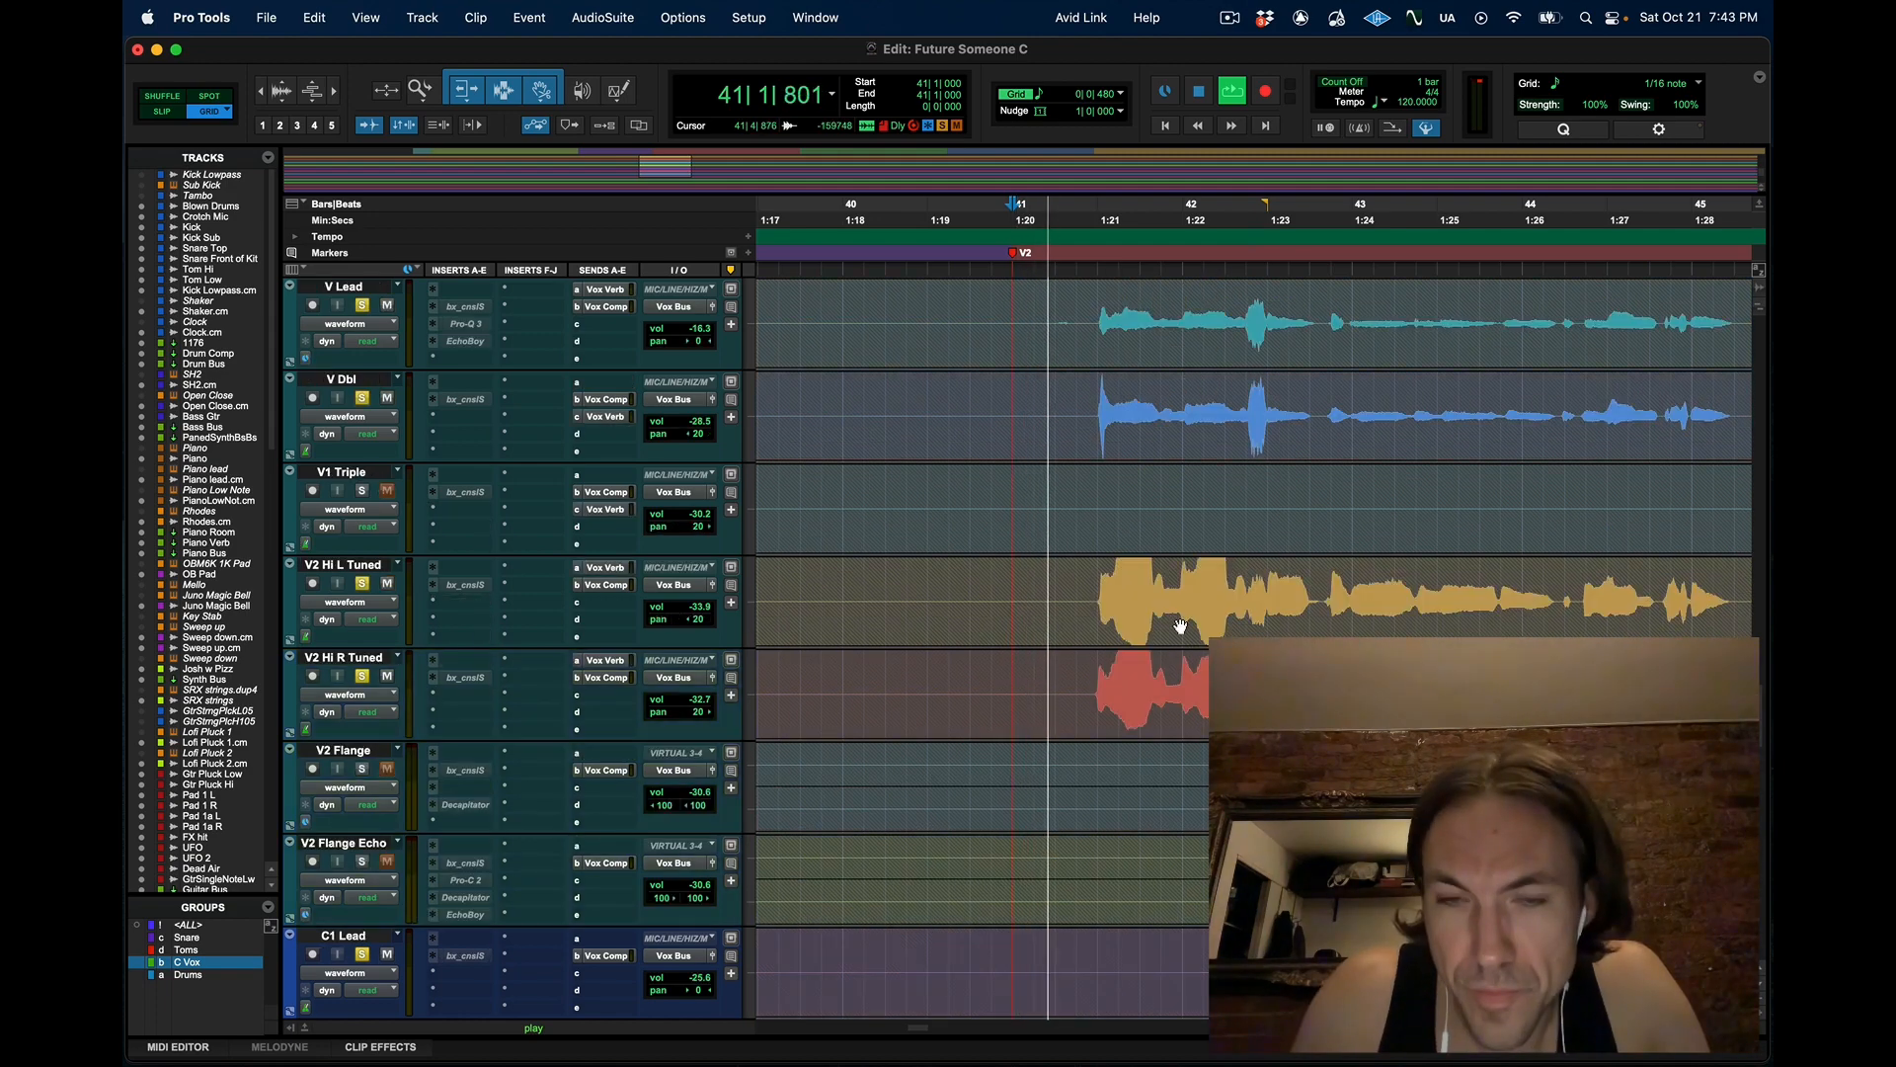
{"action": "scroll", "coordinate": [1180, 626], "scroll_direction": "right", "scroll_amount": 1}
{"action": "scroll", "coordinate": [1180, 626], "scroll_direction": "down", "scroll_amount": 4}
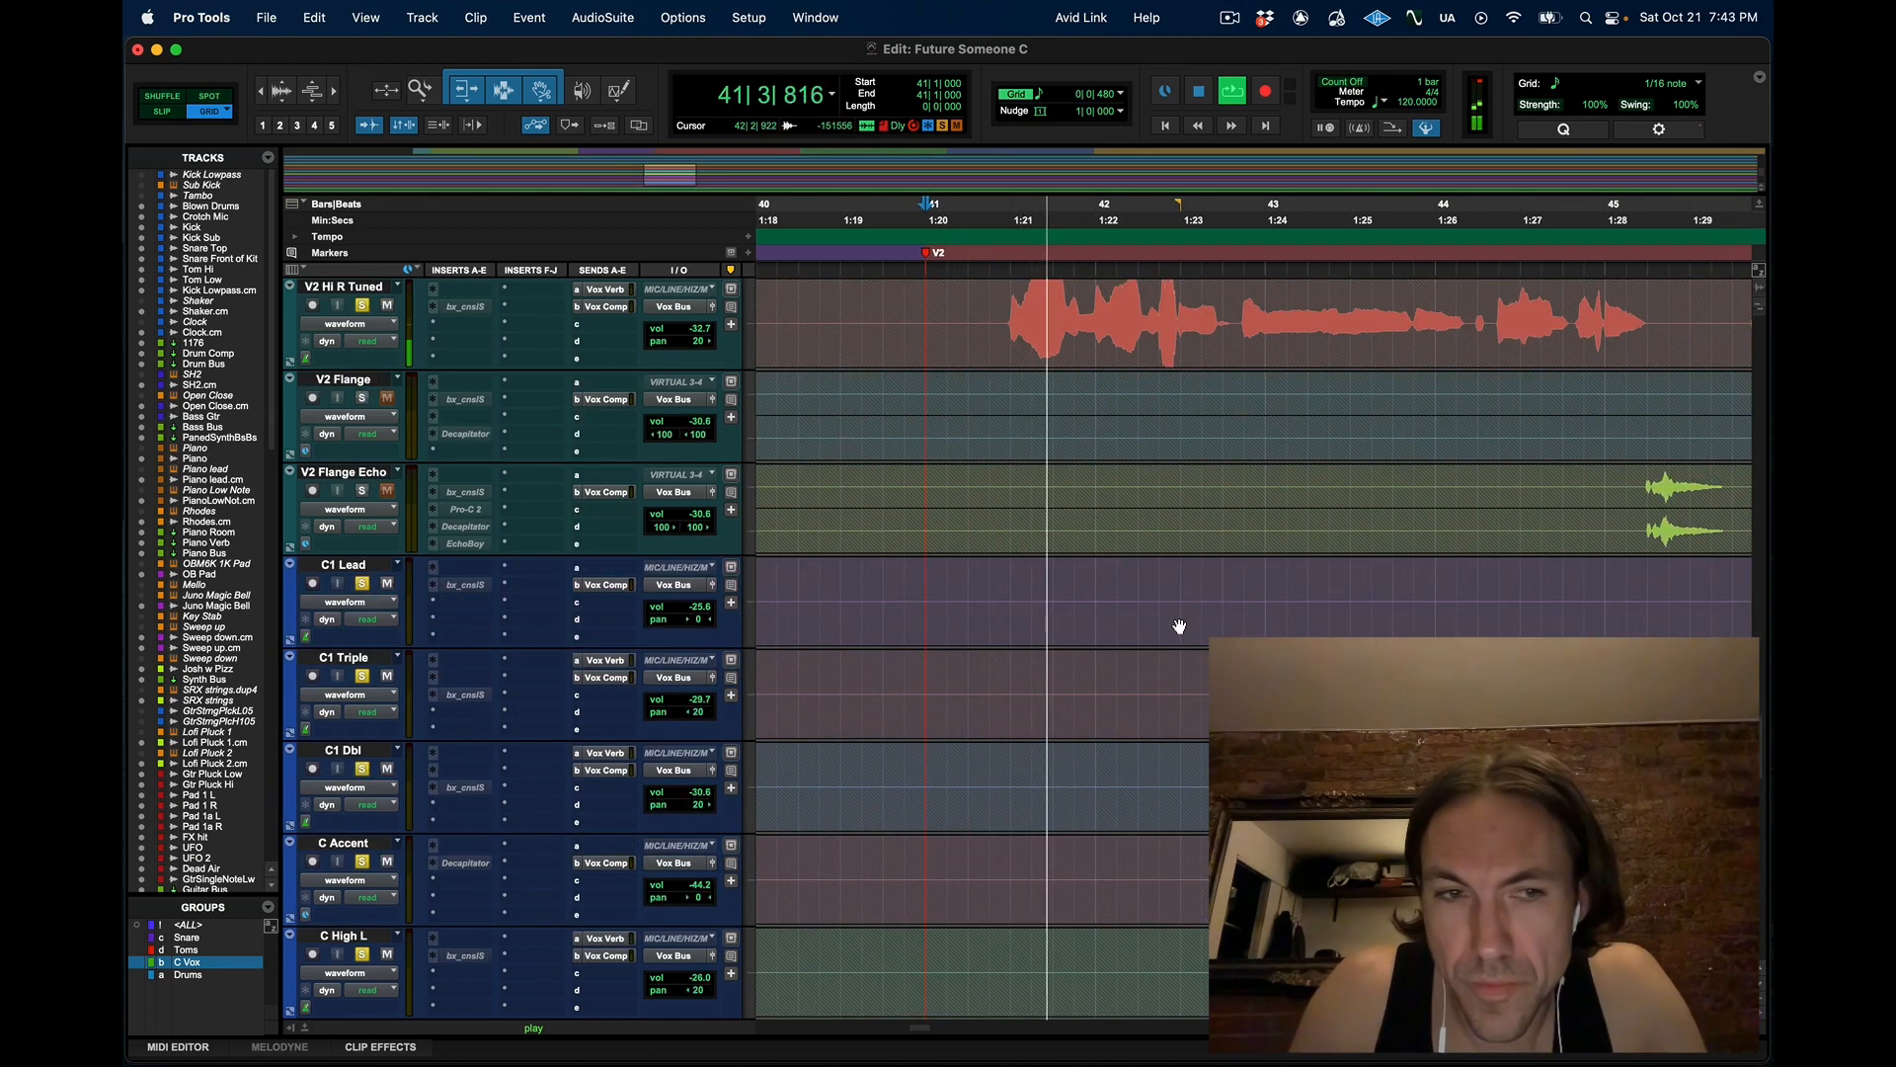
{"action": "scroll", "coordinate": [1177, 624], "scroll_direction": "down", "scroll_amount": 5}
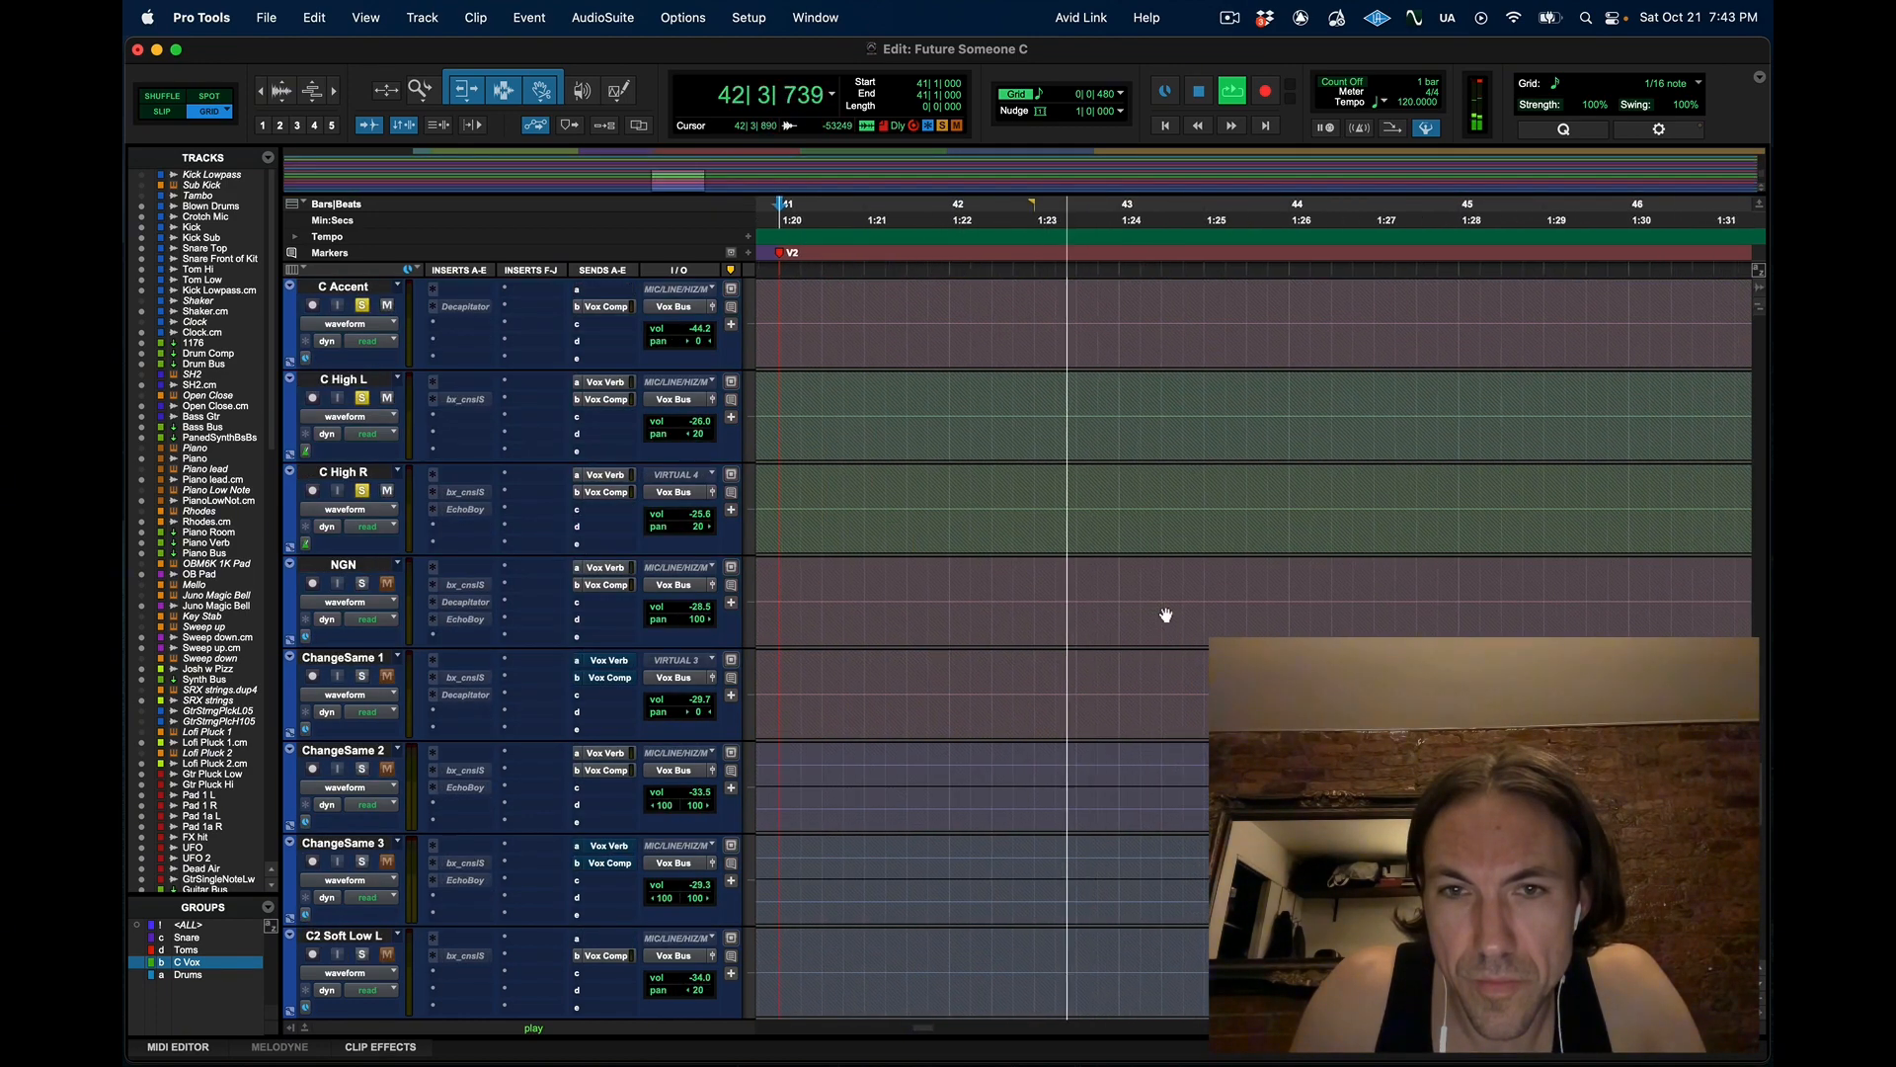
{"action": "scroll", "coordinate": [1166, 616], "scroll_direction": "up", "scroll_amount": 8}
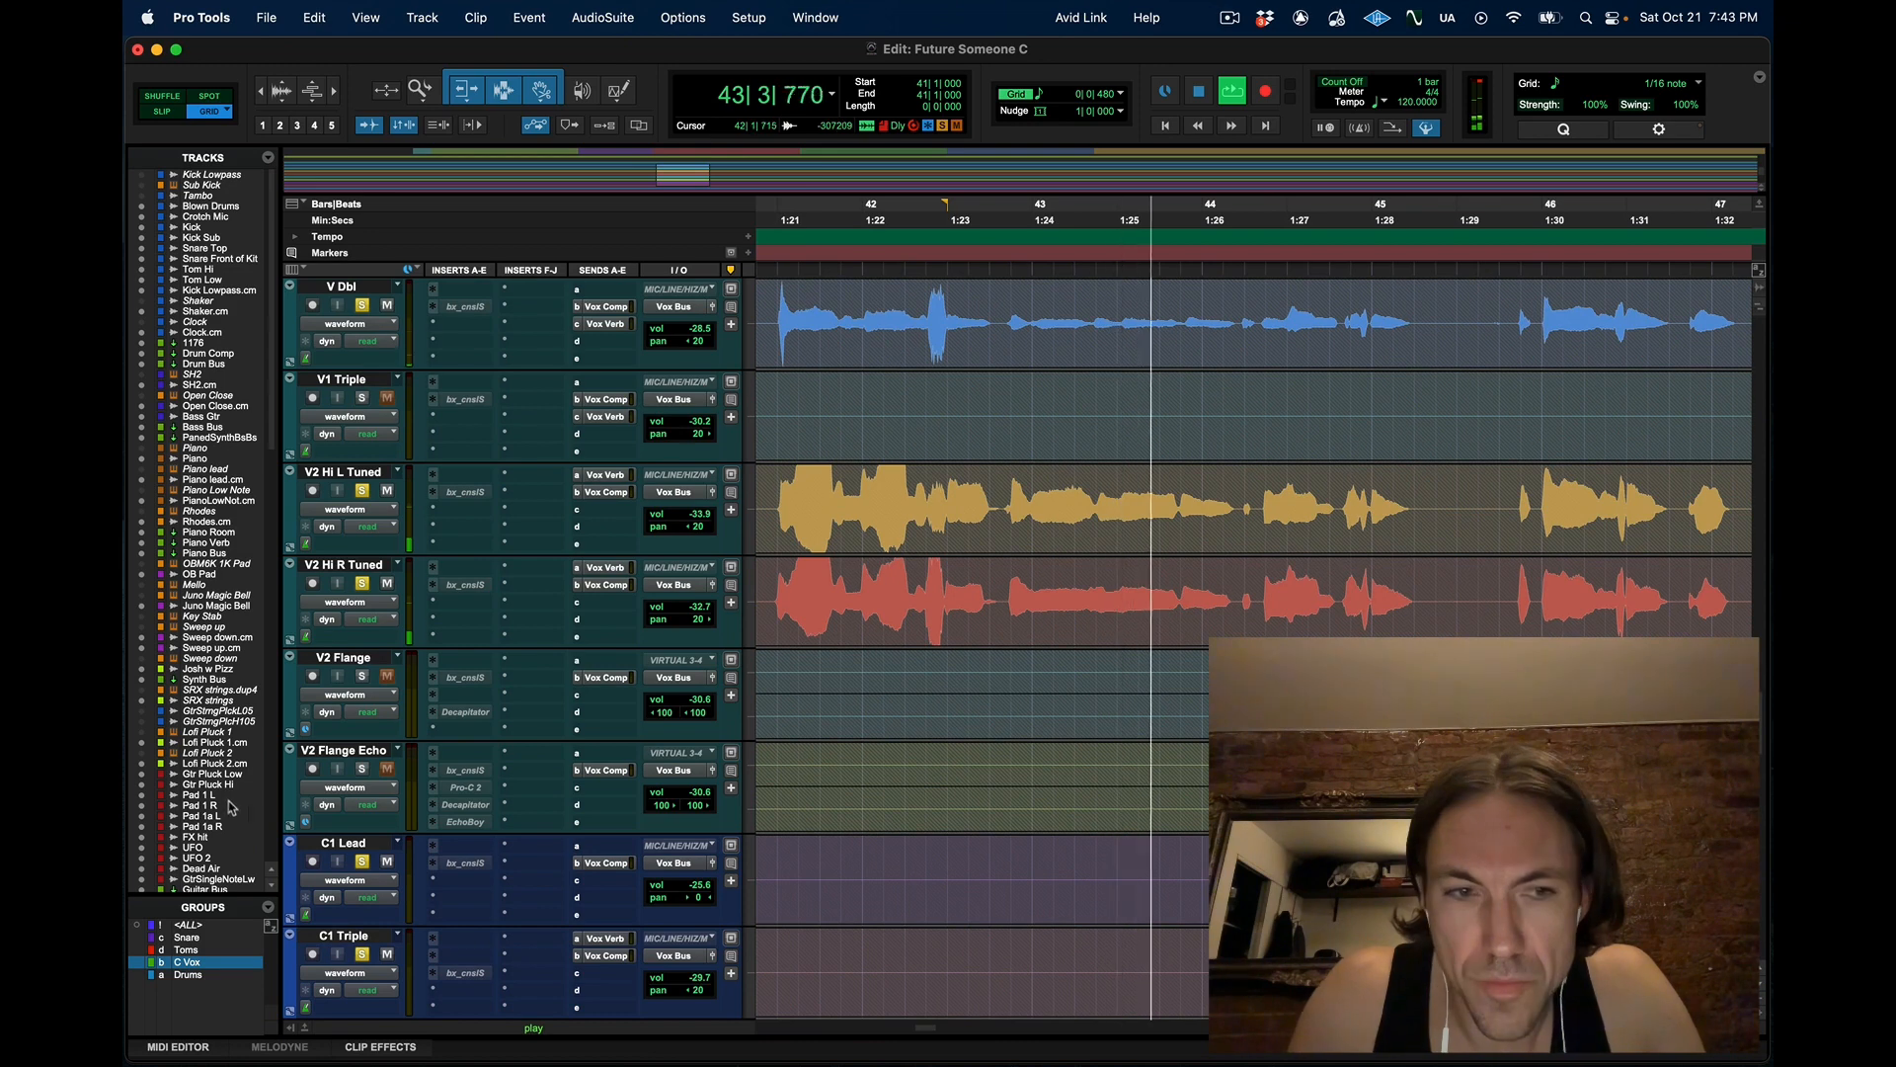
{"action": "scroll", "coordinate": [1137, 678], "scroll_direction": "right", "scroll_amount": 5}
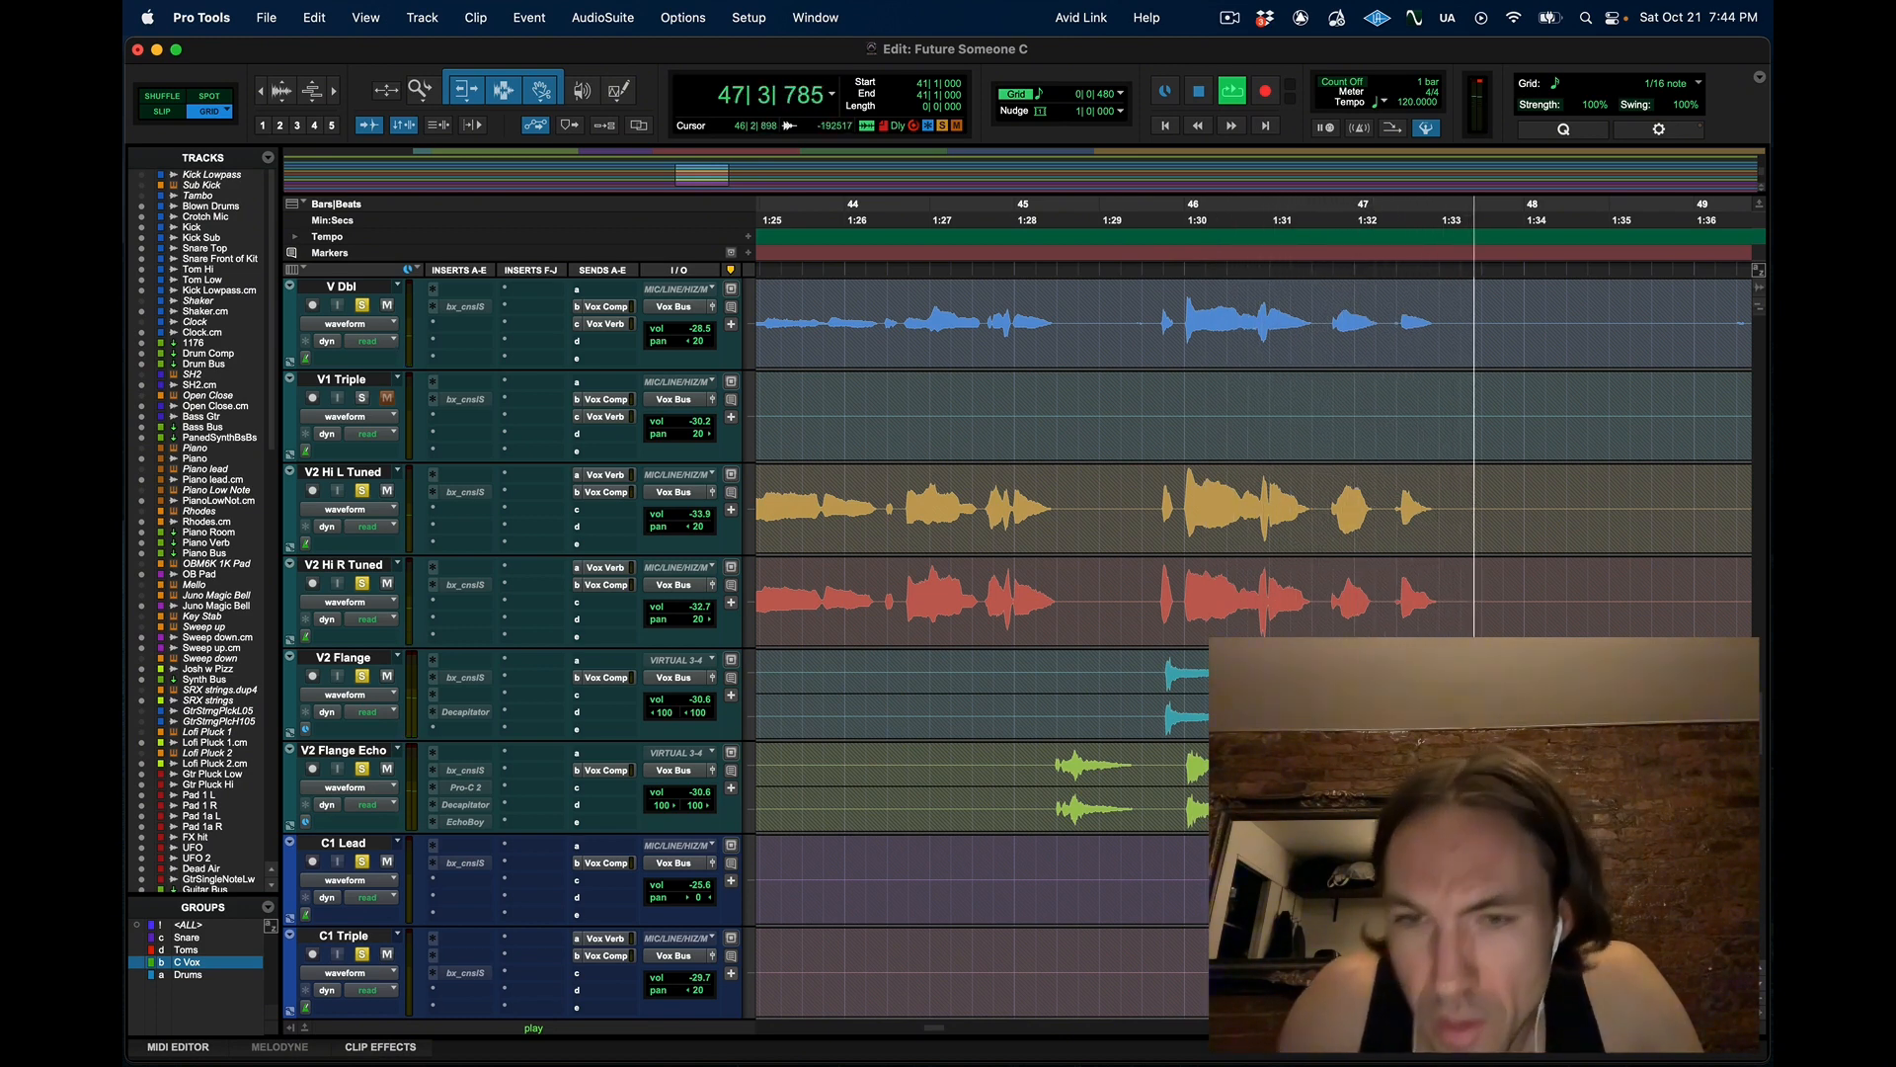
{"action": "key", "text": "space"}
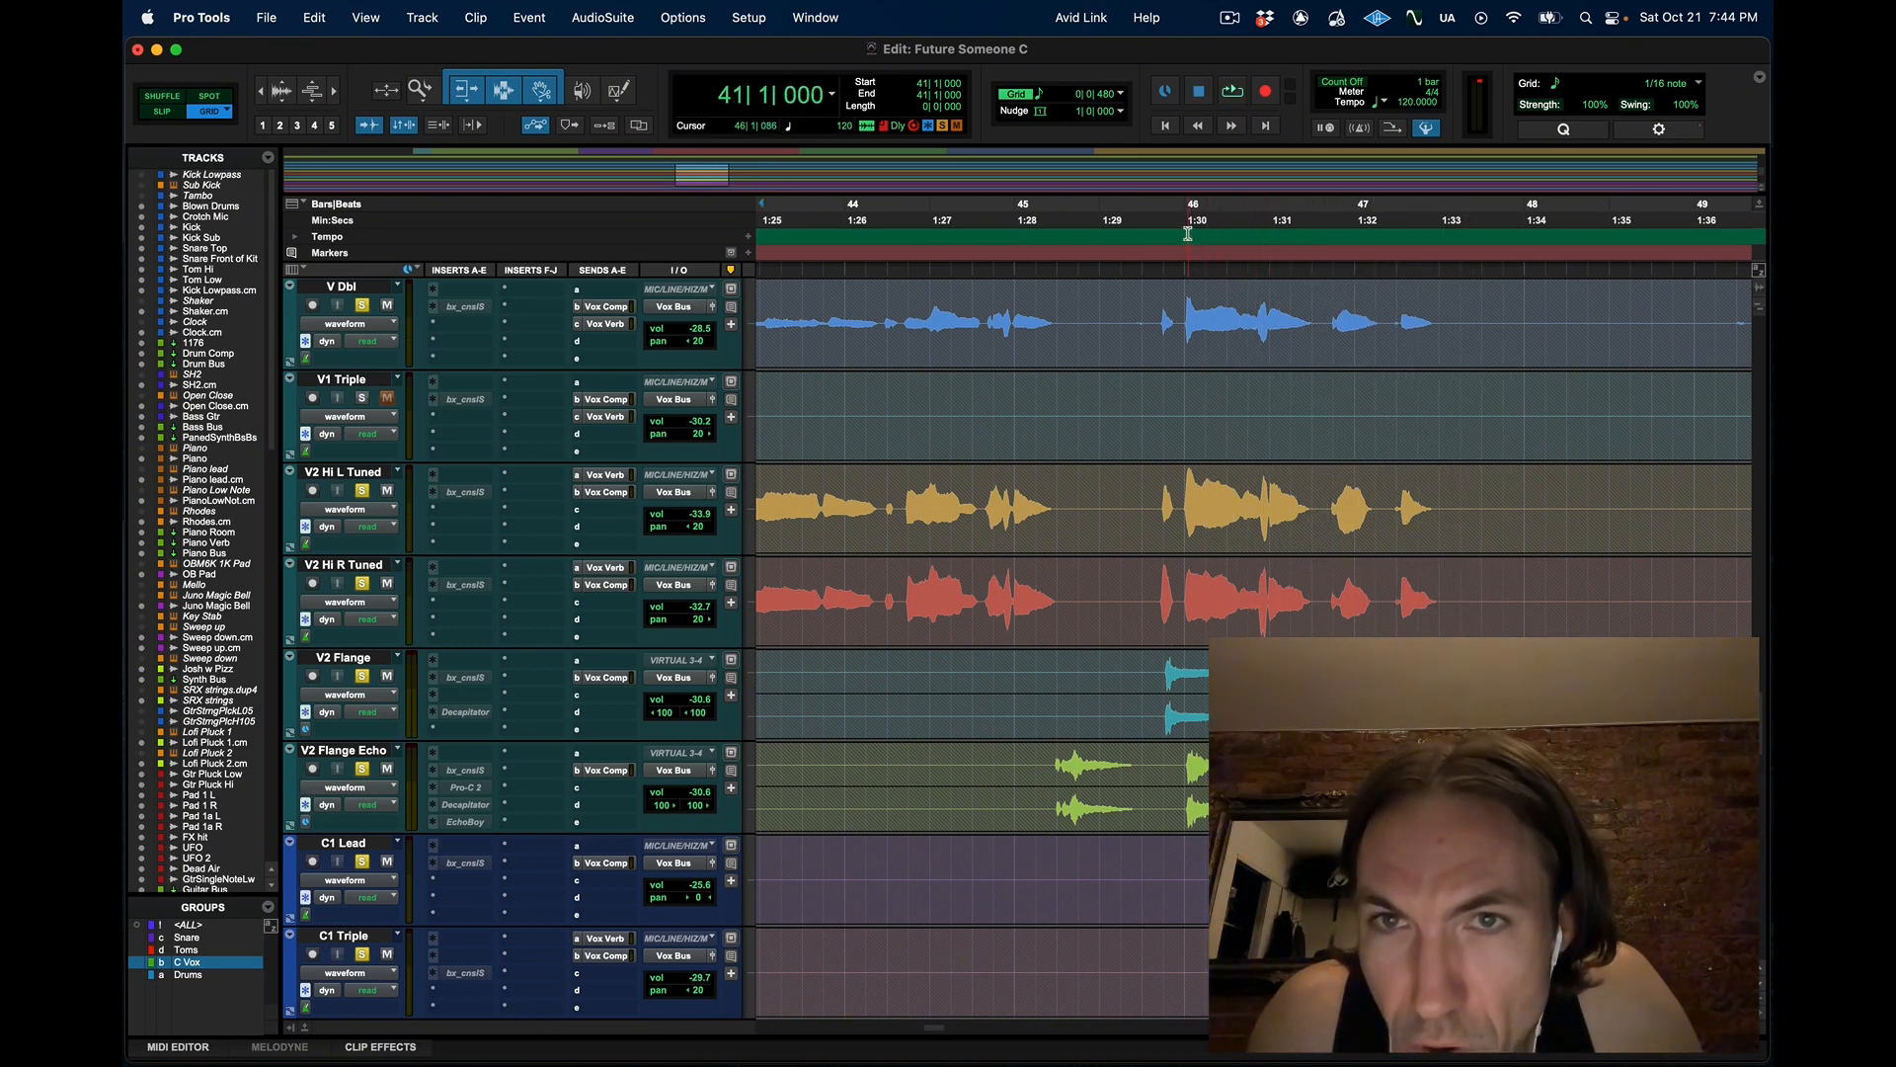
Play the V2 vocal phrase with its flange and echo parts from bar 45, beat 4, and stop playback
{"action": "left_click", "coordinate": [1040, 96]}
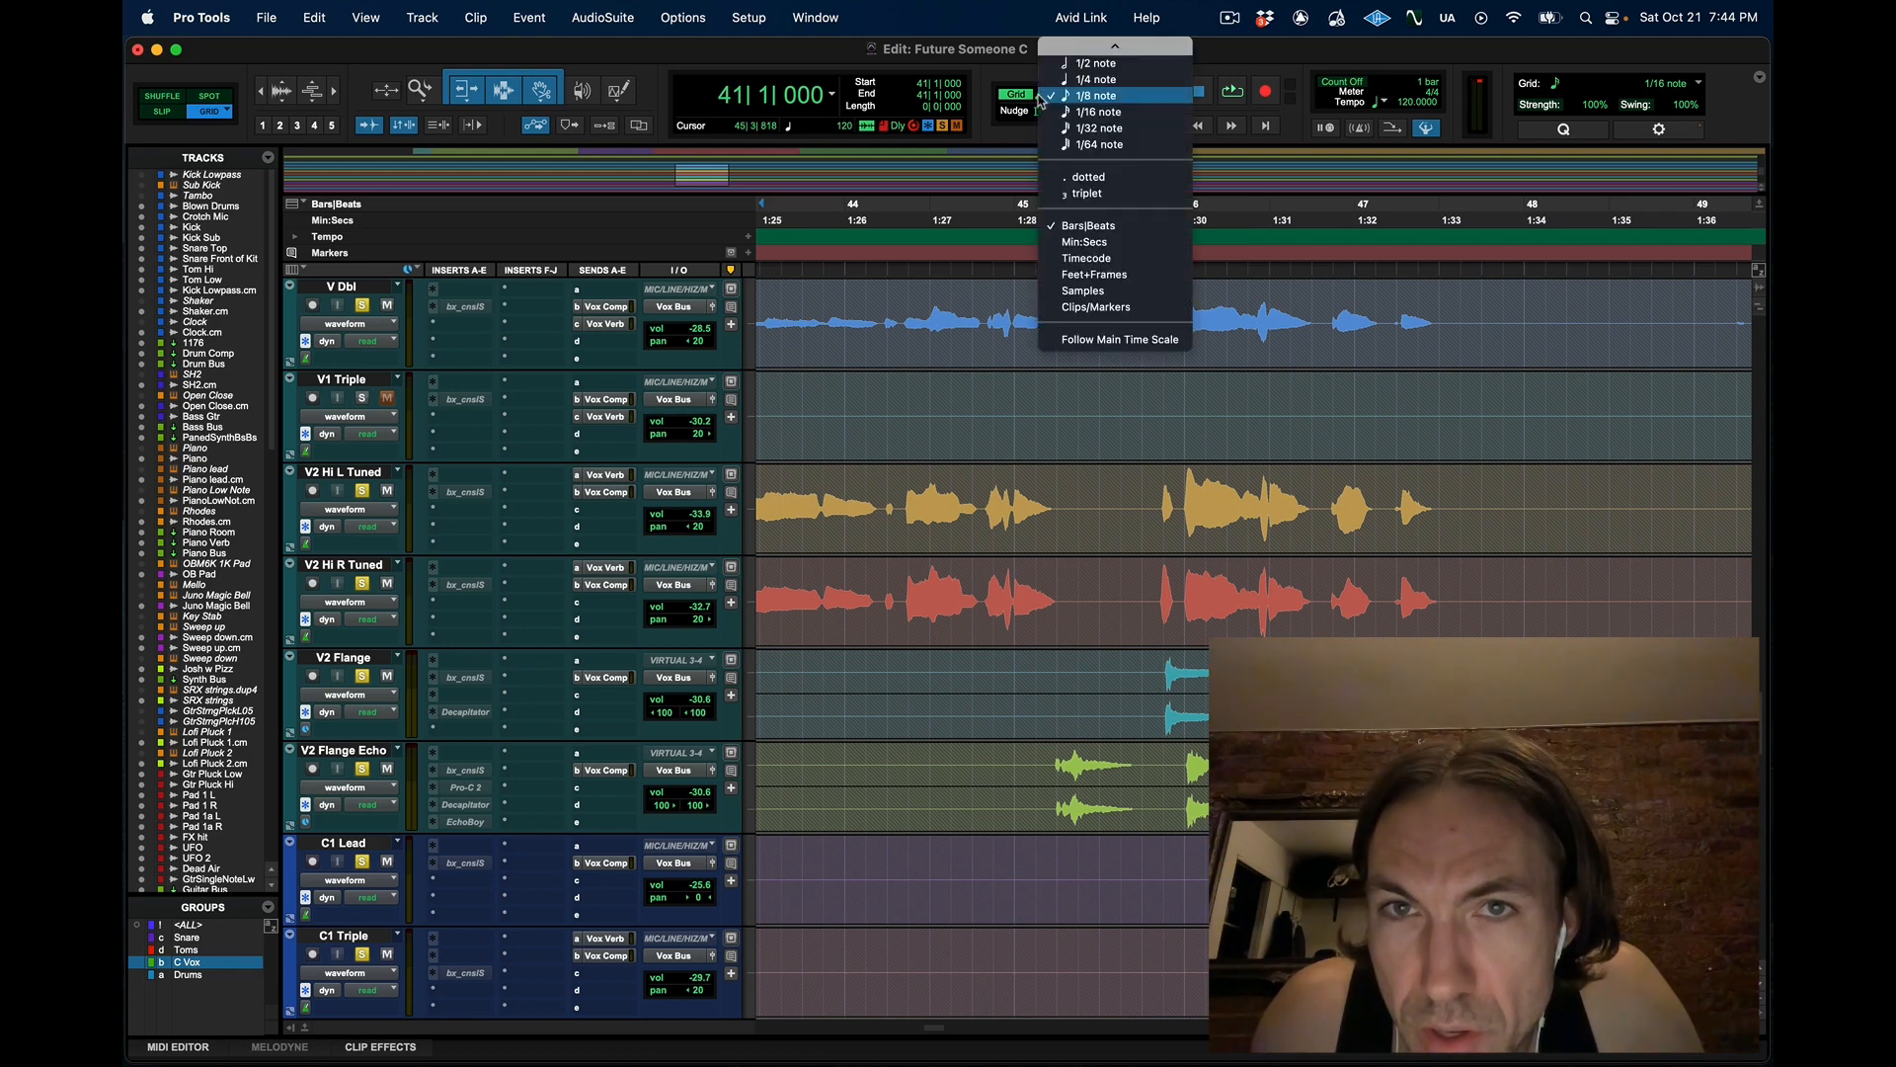
{"action": "left_click", "coordinate": [983, 150]}
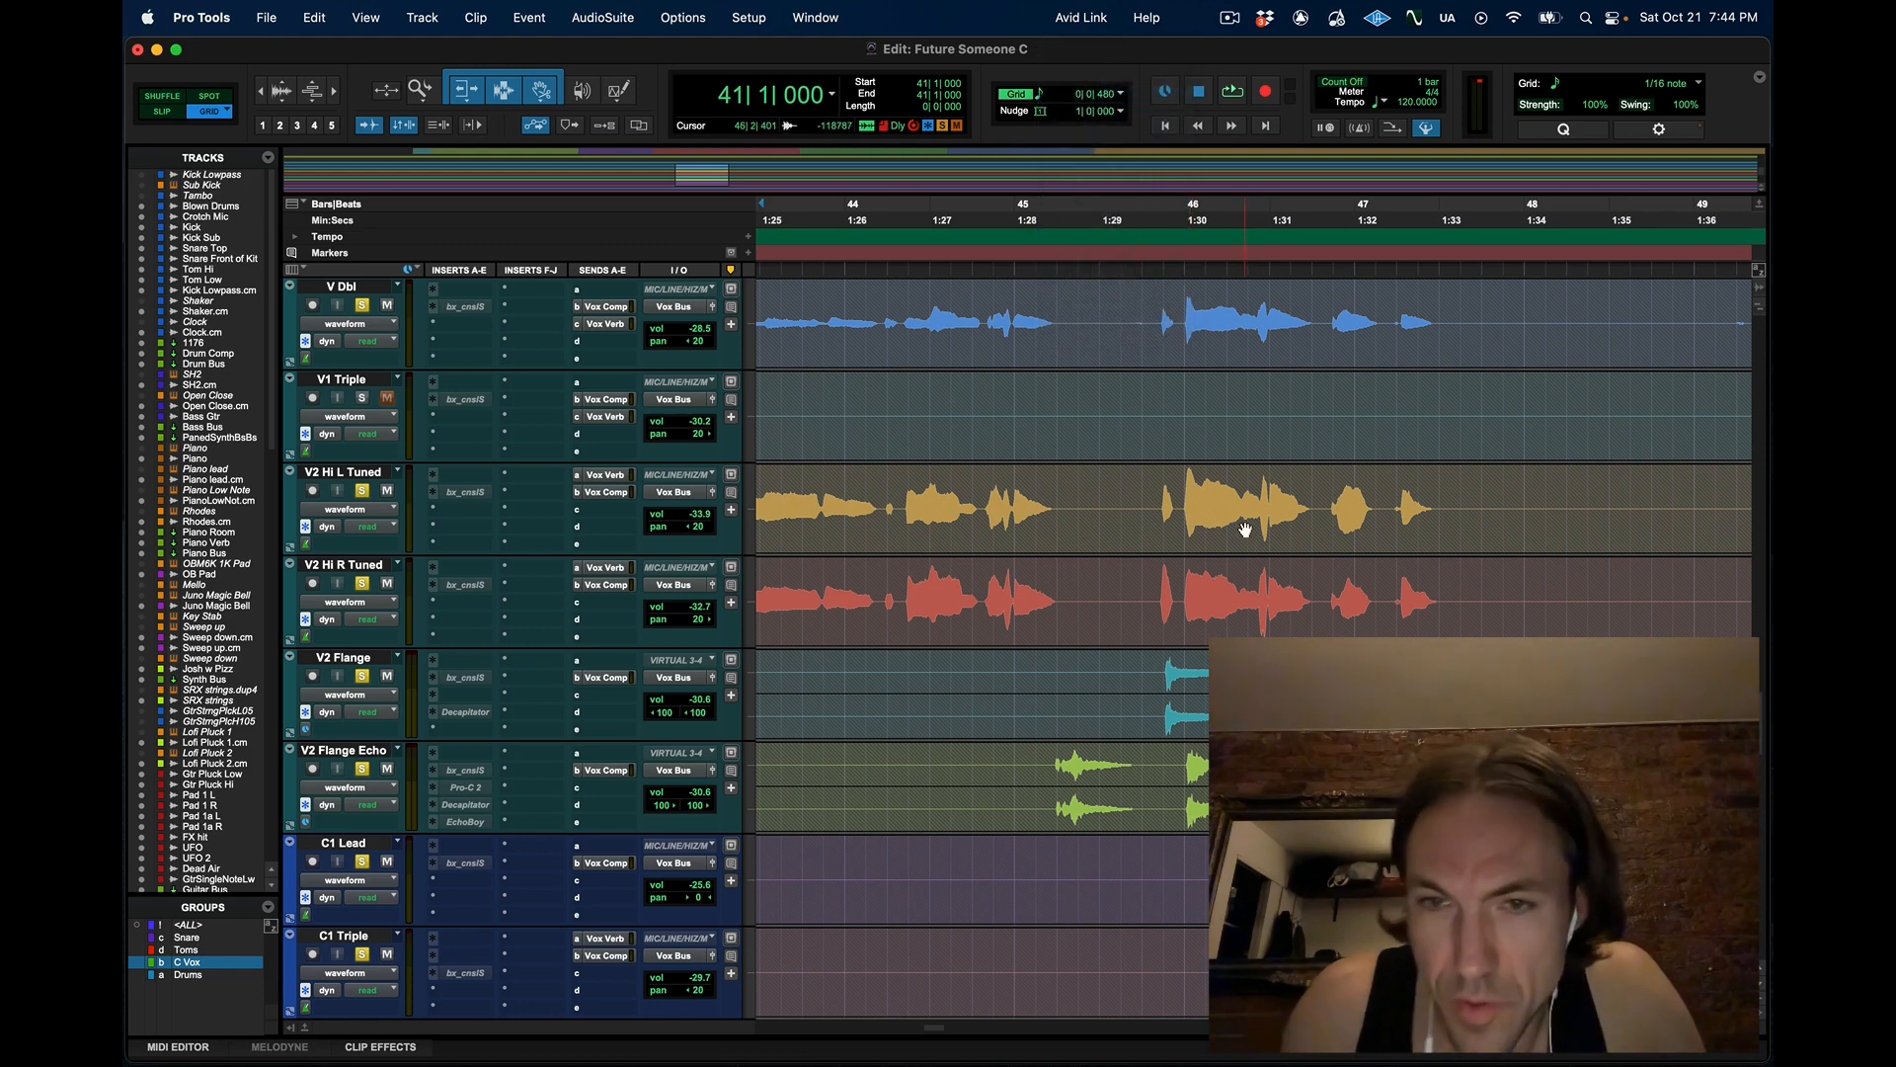
{"action": "scroll", "coordinate": [1244, 530], "scroll_direction": "up", "scroll_amount": 2}
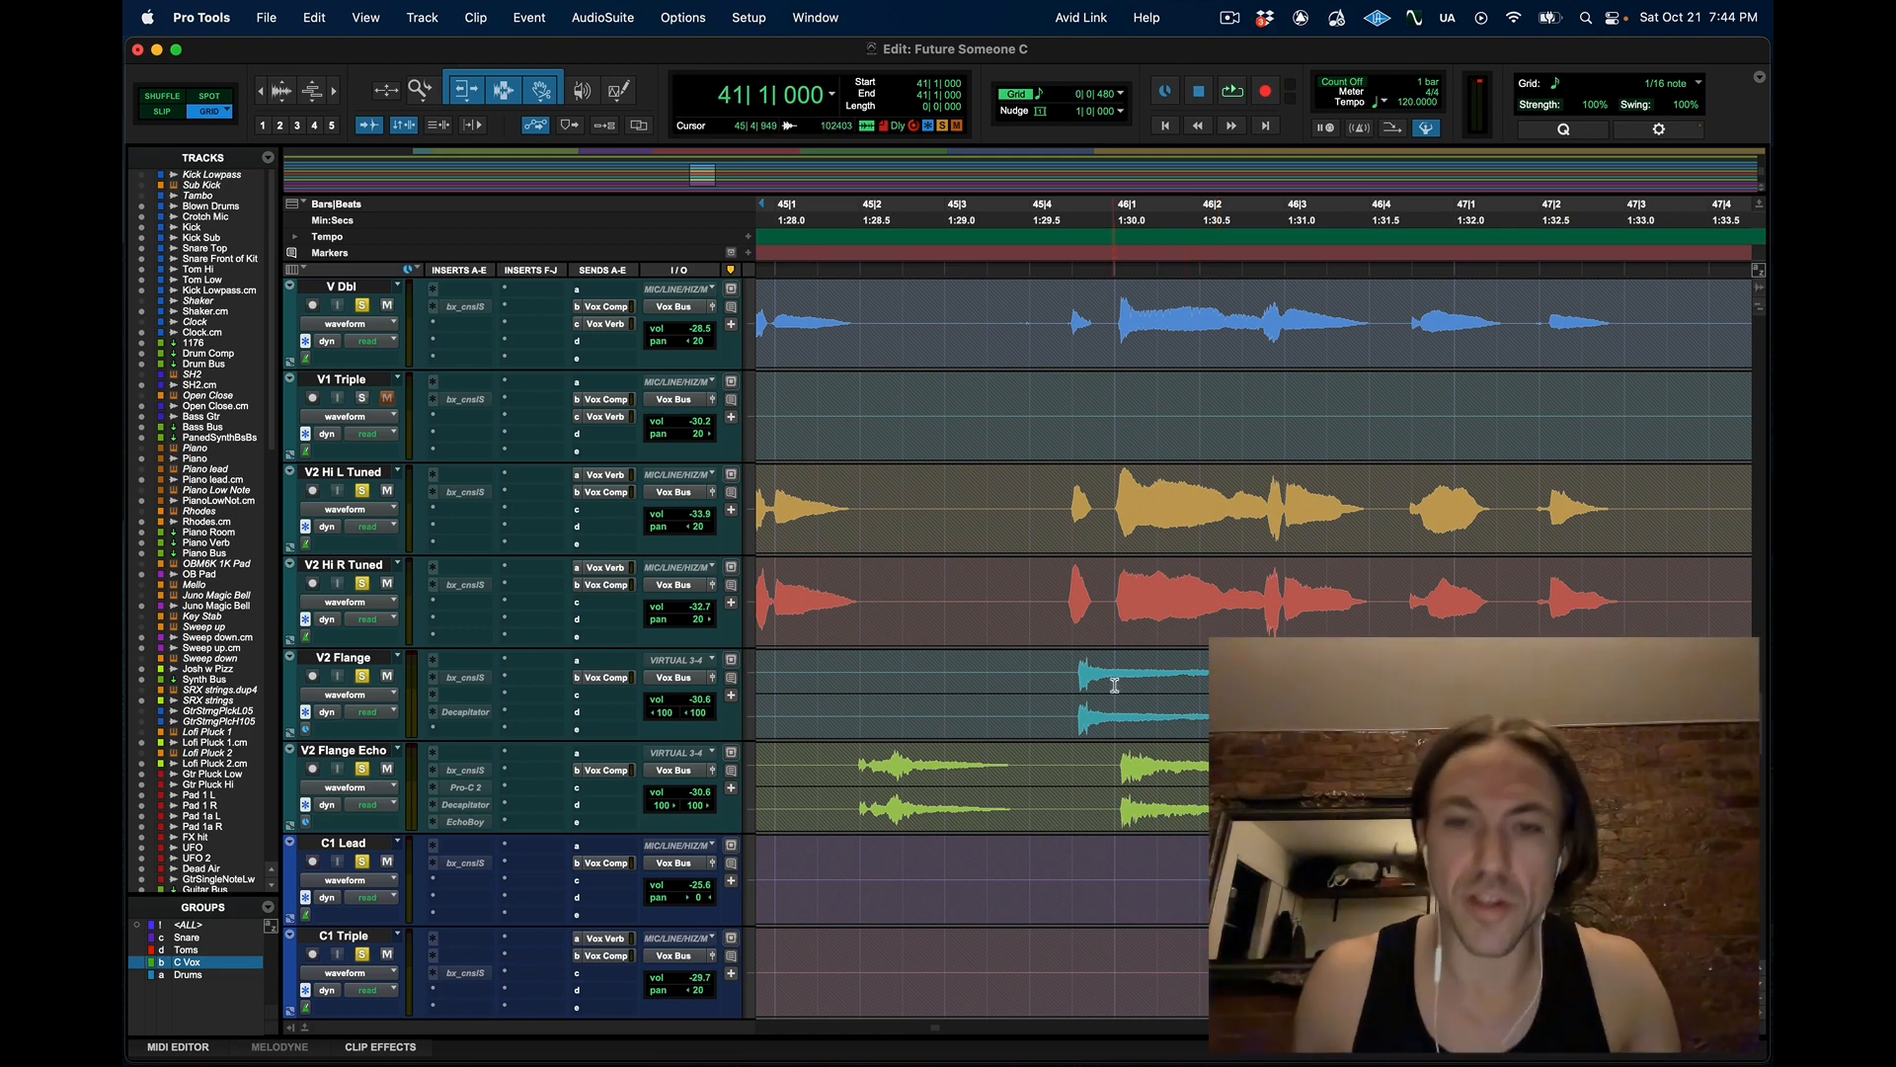
{"action": "key", "text": "space"}
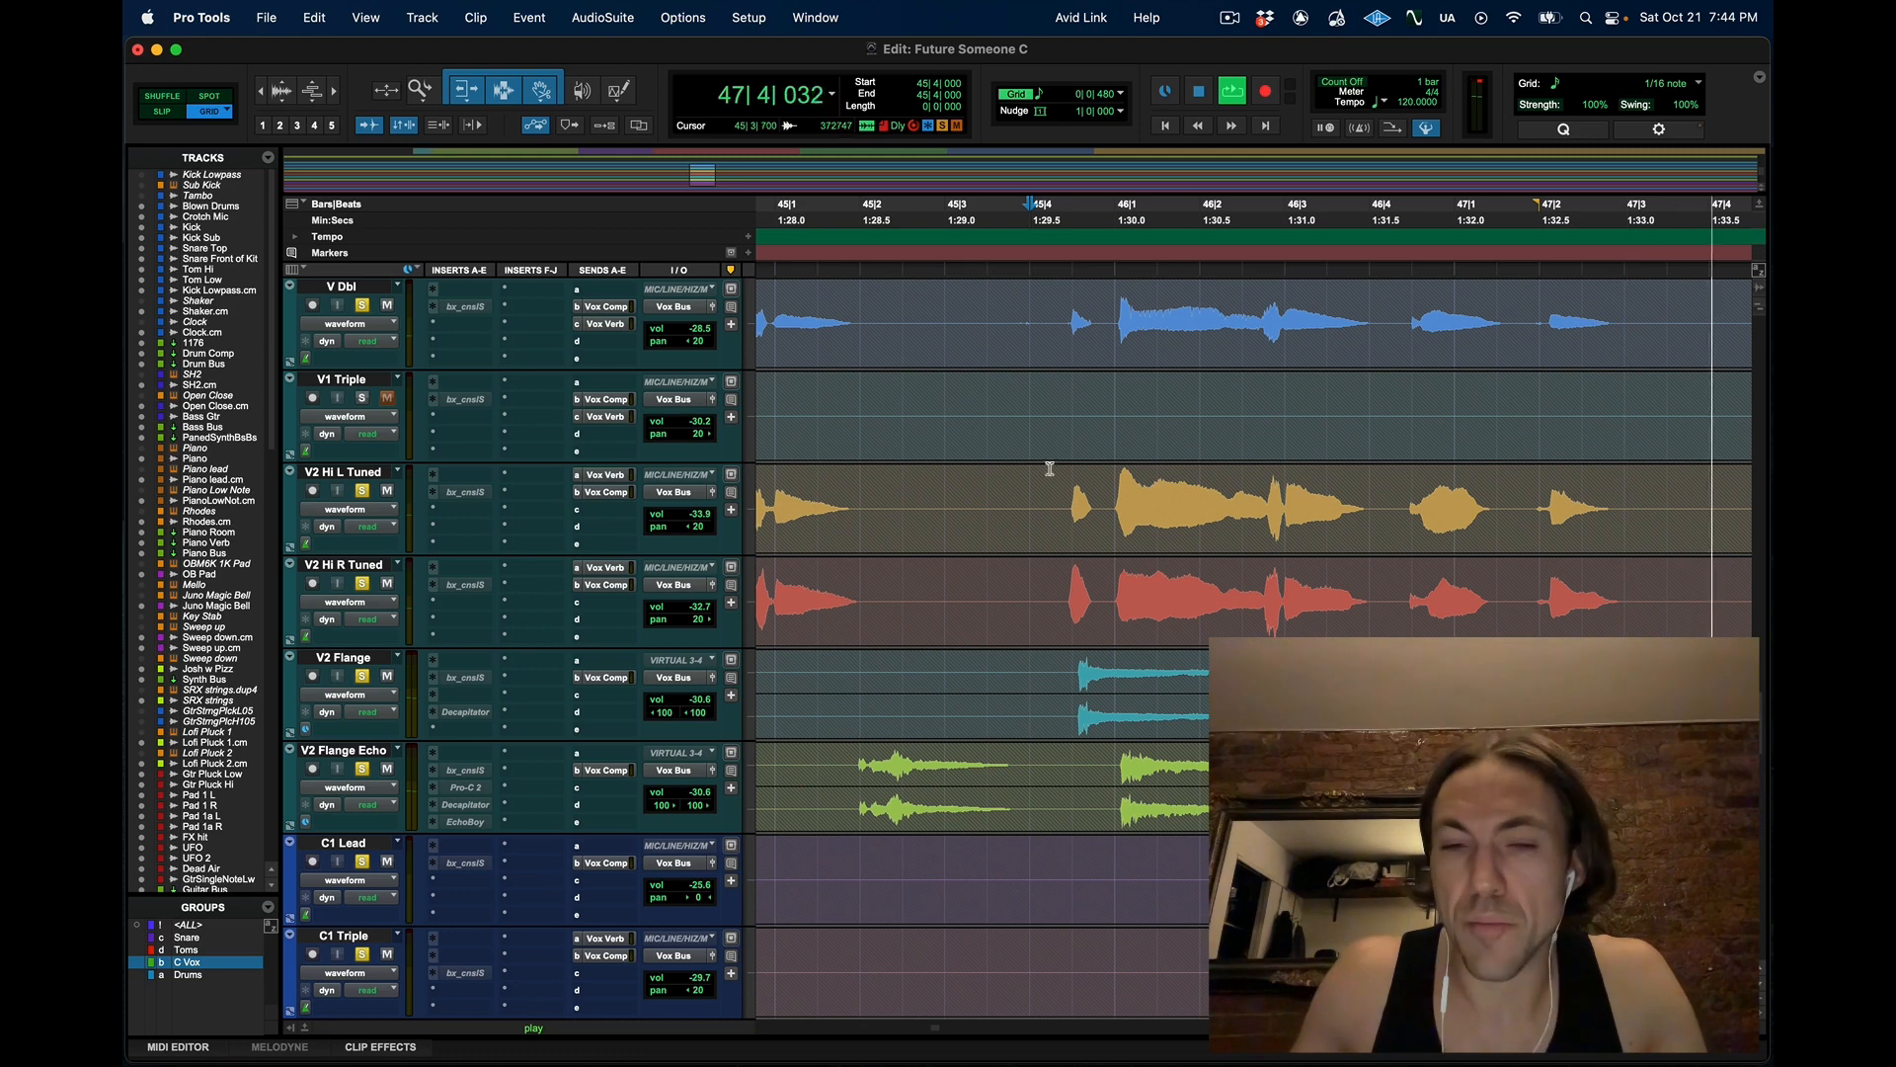
{"action": "key", "text": "space"}
Play the end of the V2 vocals from bar 53 and stop playback
{"action": "key", "text": "super+bracketleft"}
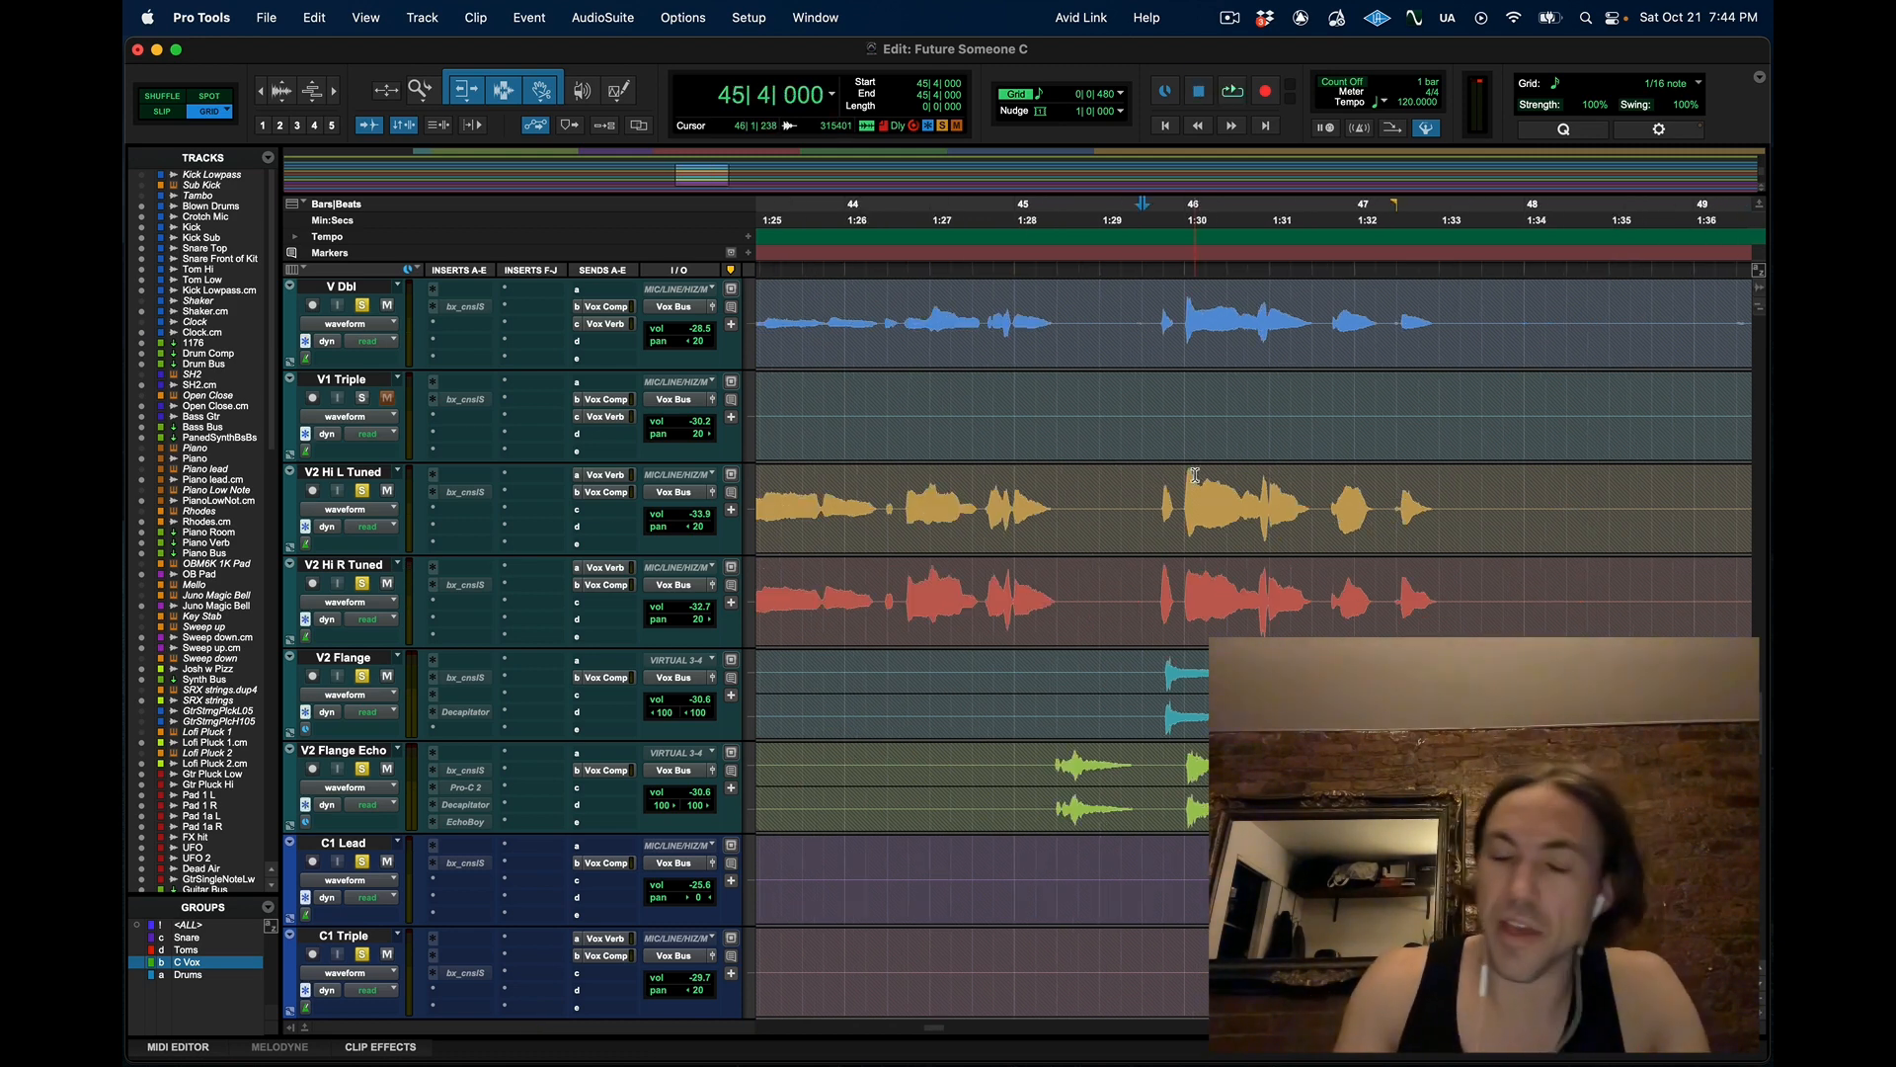
{"action": "scroll", "coordinate": [1432, 519], "scroll_direction": "right", "scroll_amount": 5}
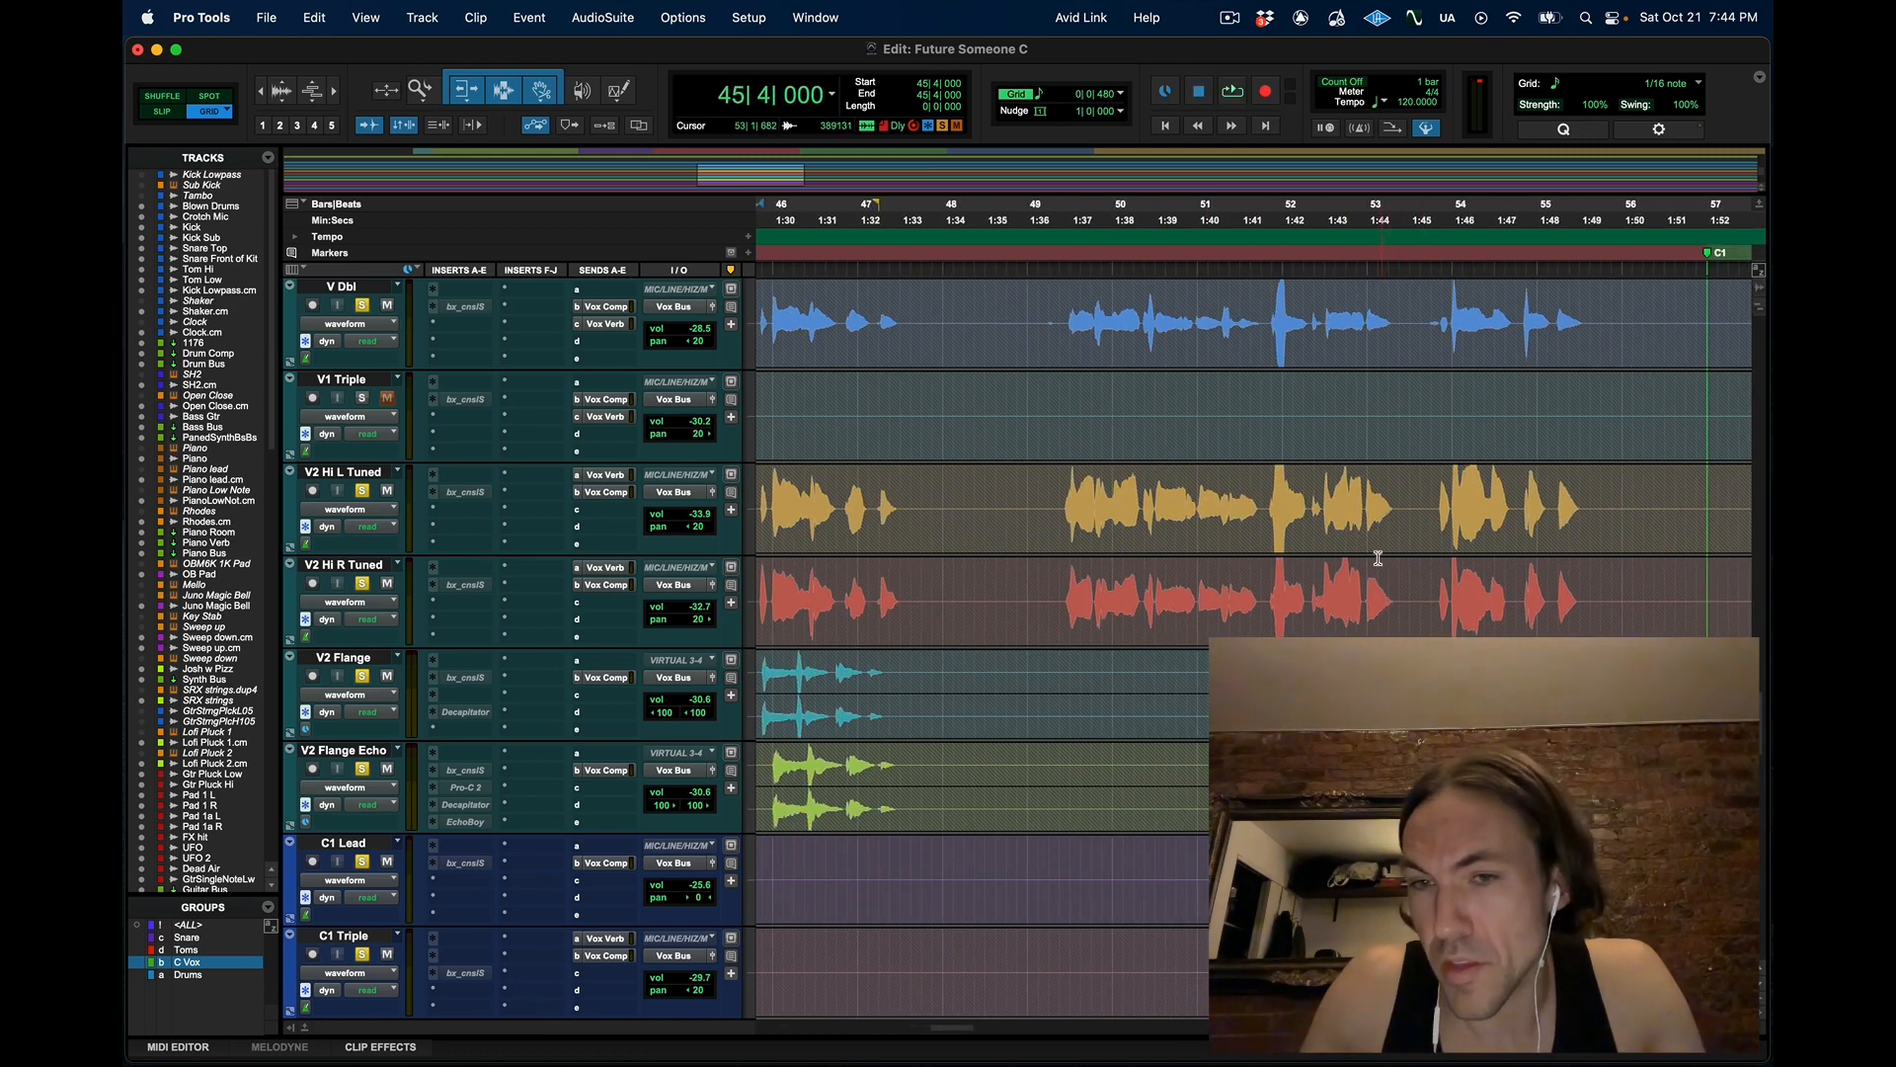
{"action": "key", "text": "space"}
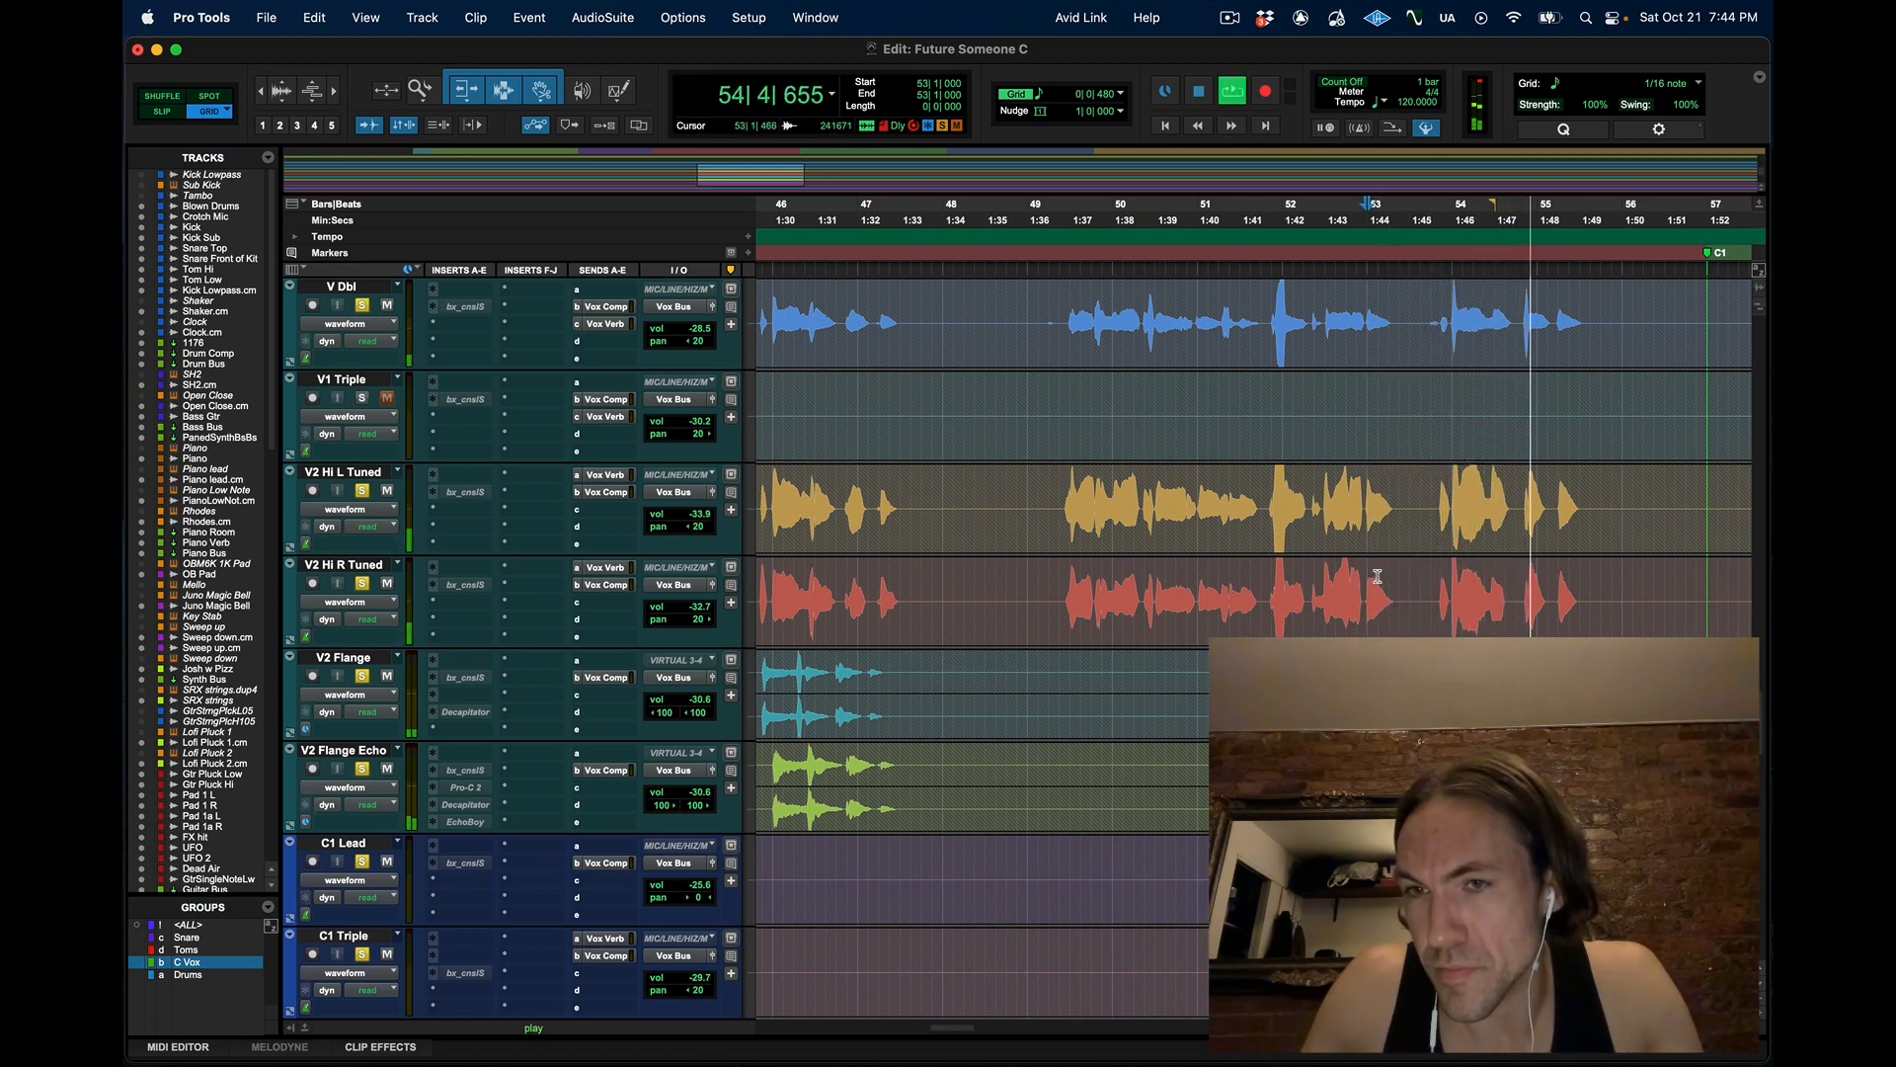
{"action": "key", "text": "space"}
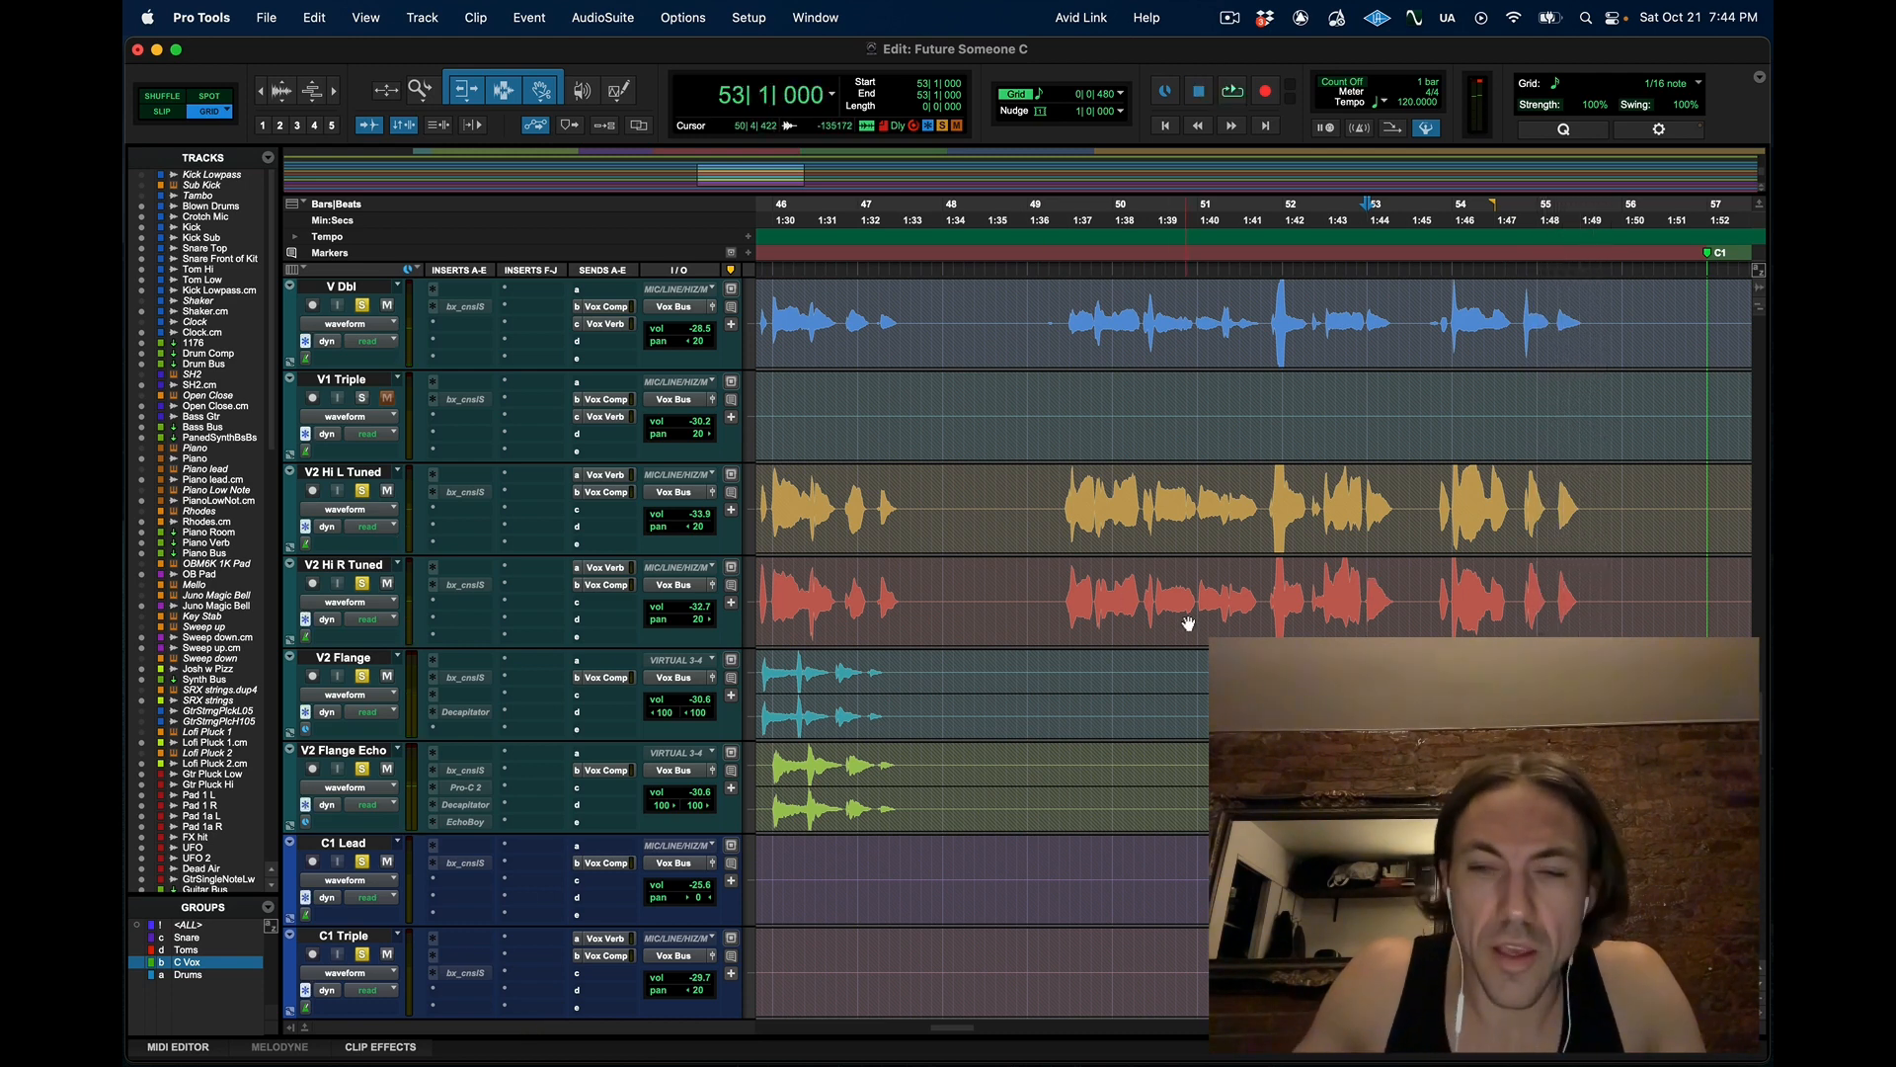
Save the session and clear the solos on the C1 Lead, C1 Triple, C1 Dbl, C Accent and C High vocals
{"action": "scroll", "coordinate": [1202, 619], "scroll_direction": "left", "scroll_amount": 3}
{"action": "scroll", "coordinate": [1202, 619], "scroll_direction": "right", "scroll_amount": 2}
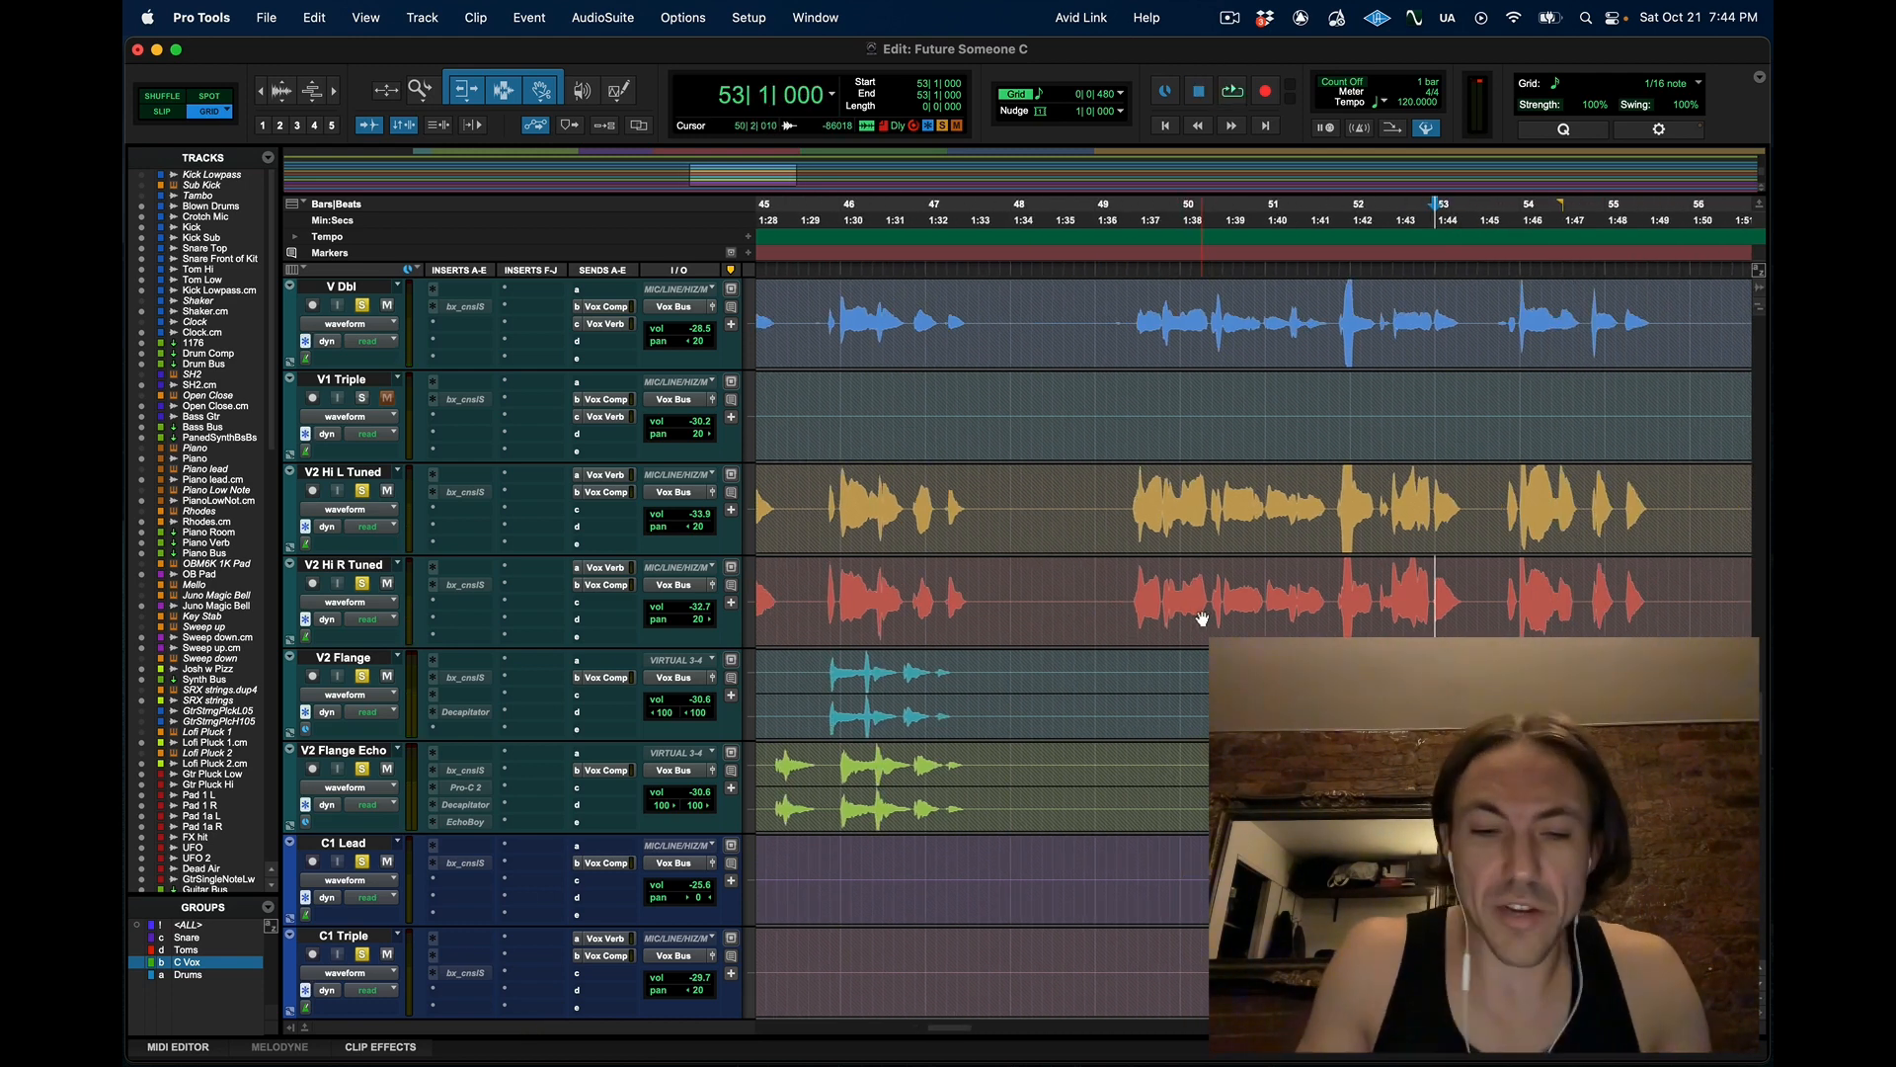
{"action": "key", "text": "r"}
{"action": "key", "text": "r"}
{"action": "key", "text": "super+s"}
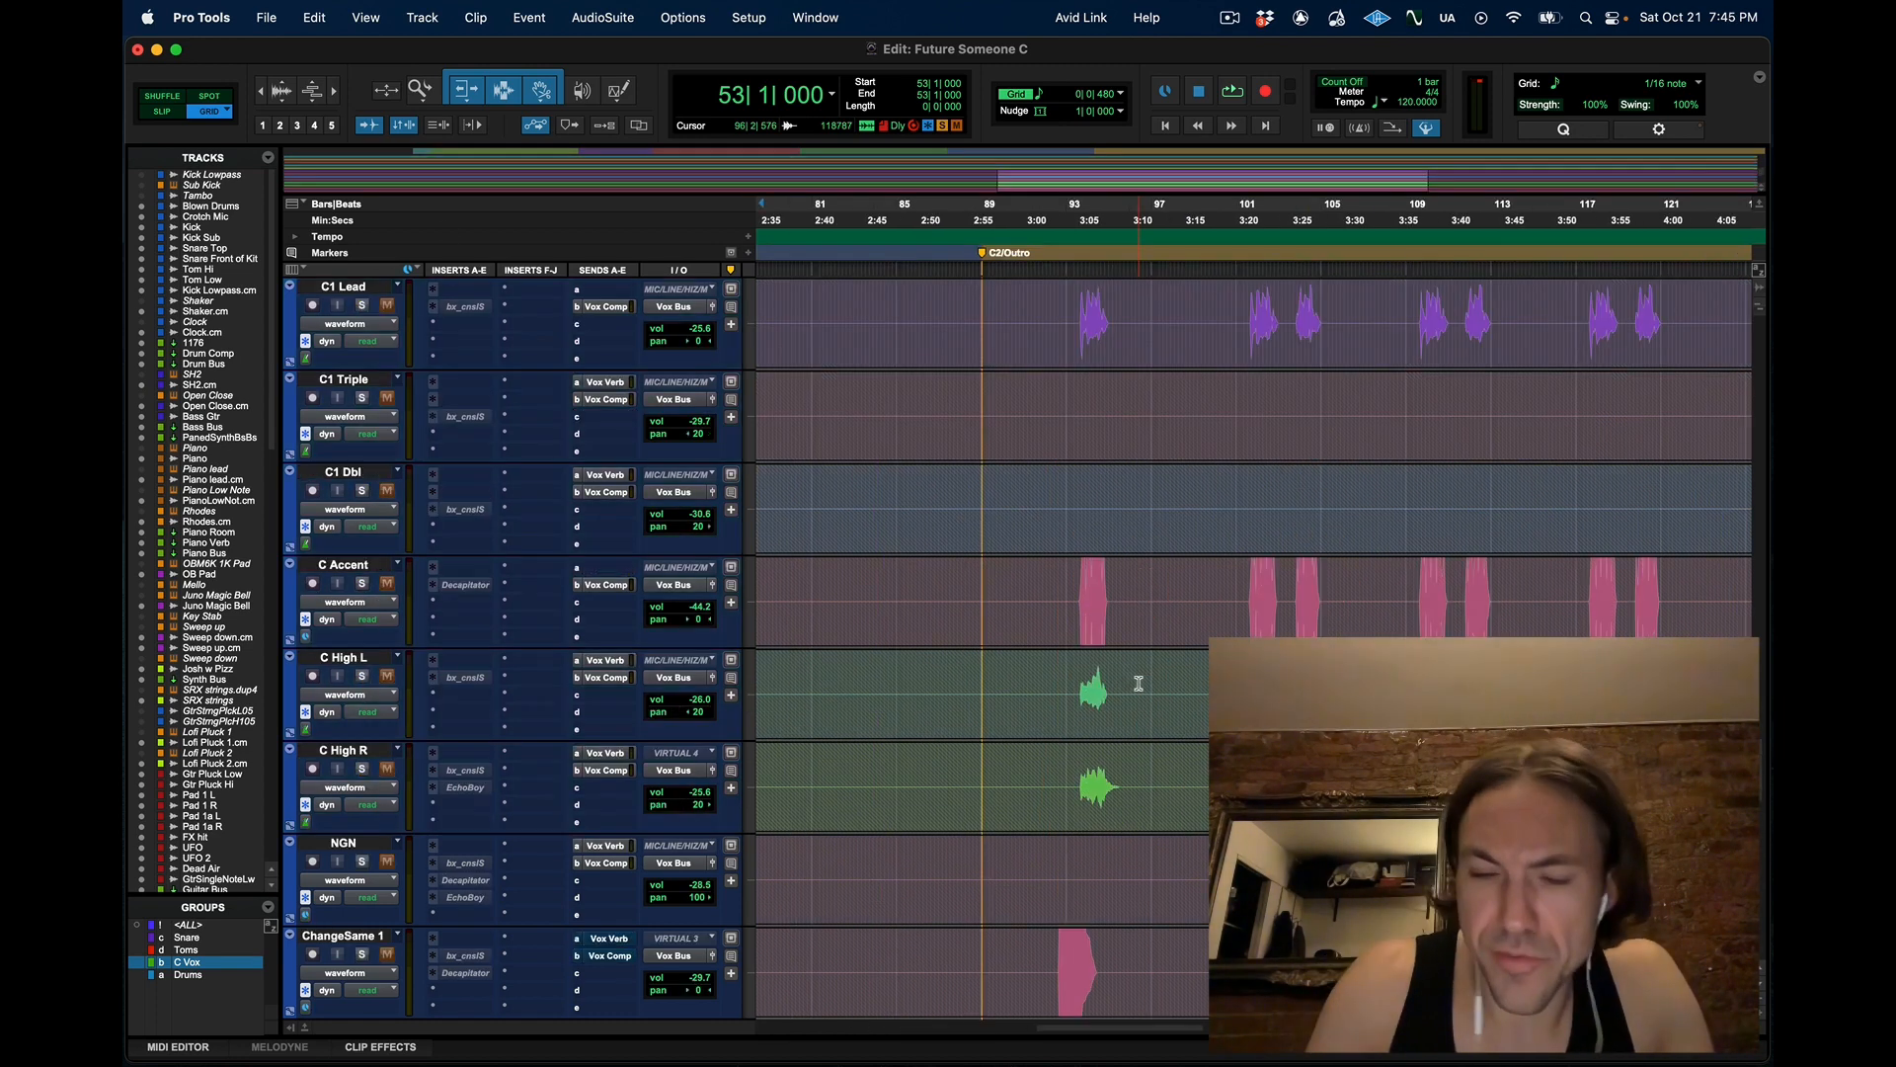
Look over the V2 and C1 vocal tracks across the second verse and first chorus
{"action": "key", "text": "r"}
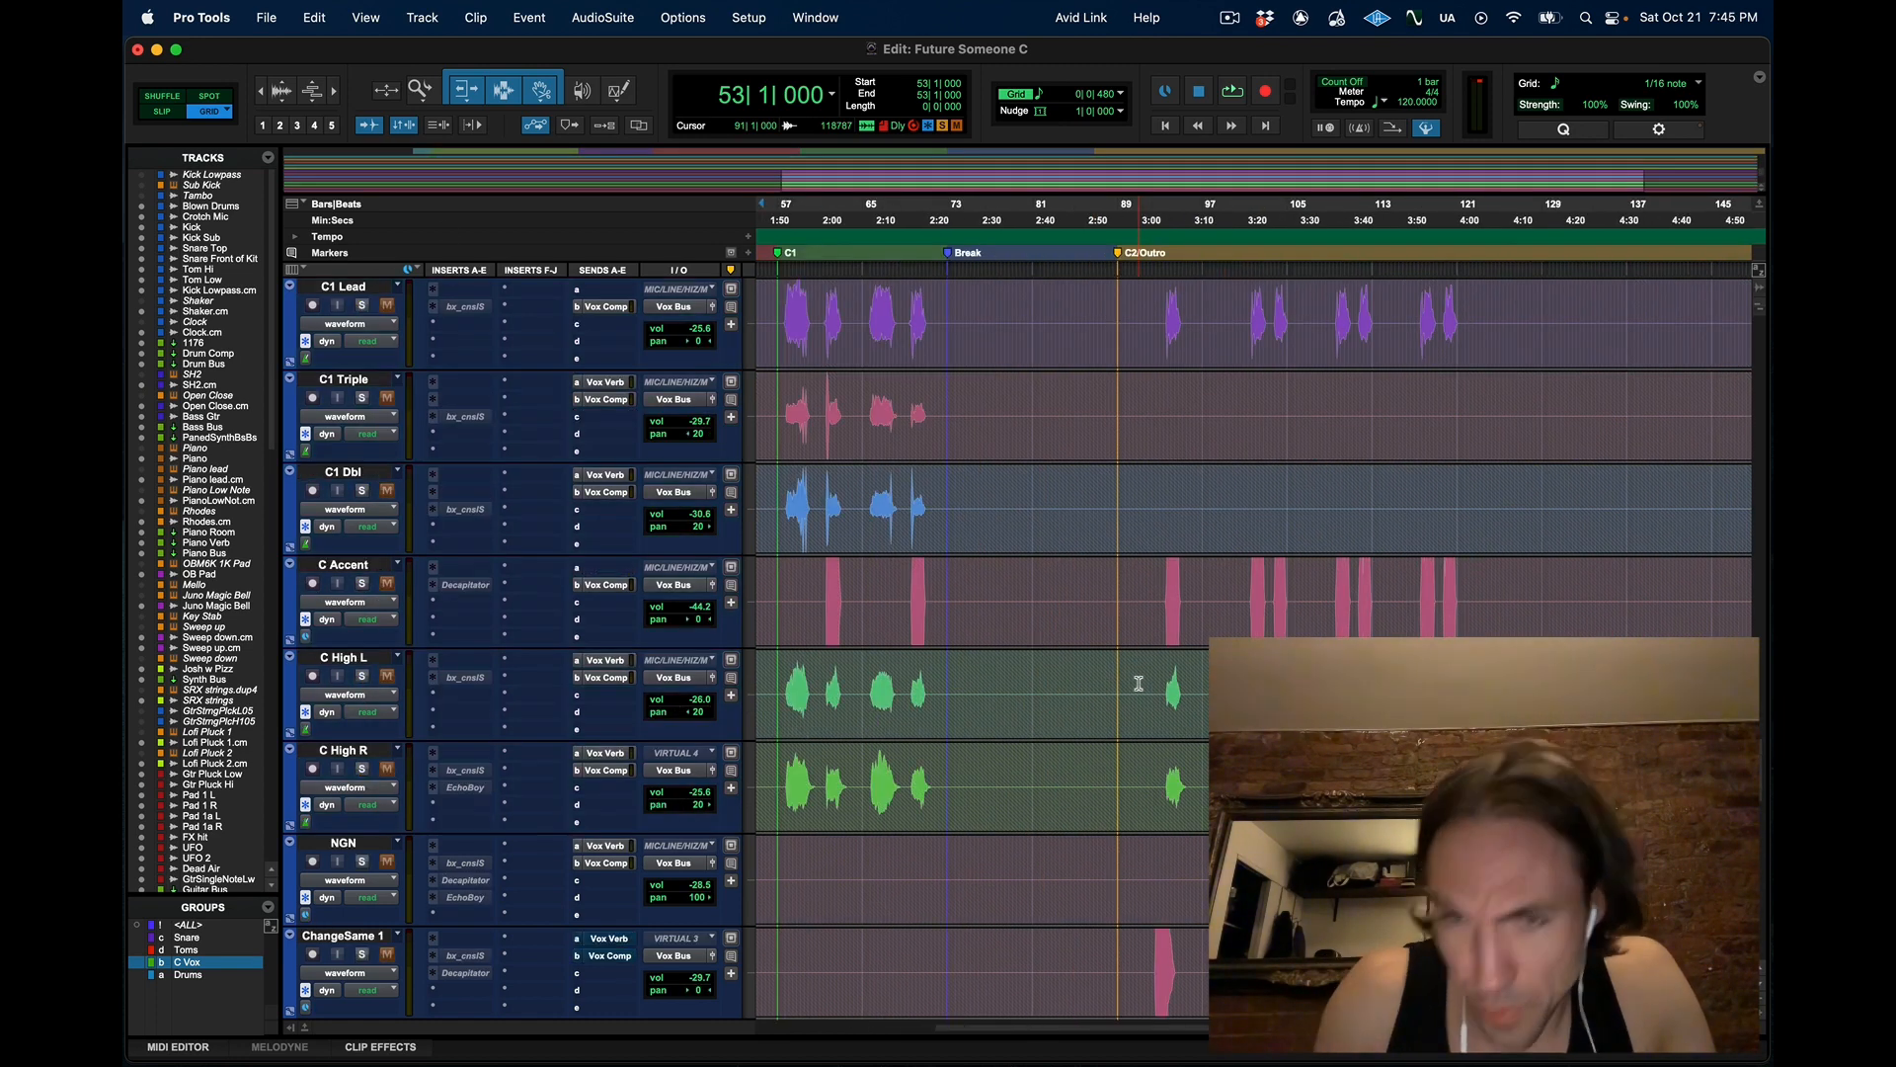
{"action": "scroll", "coordinate": [1135, 682], "scroll_direction": "left", "scroll_amount": 4}
{"action": "scroll", "coordinate": [1135, 682], "scroll_direction": "up", "scroll_amount": 1}
{"action": "scroll", "coordinate": [1135, 683], "scroll_direction": "up", "scroll_amount": 2}
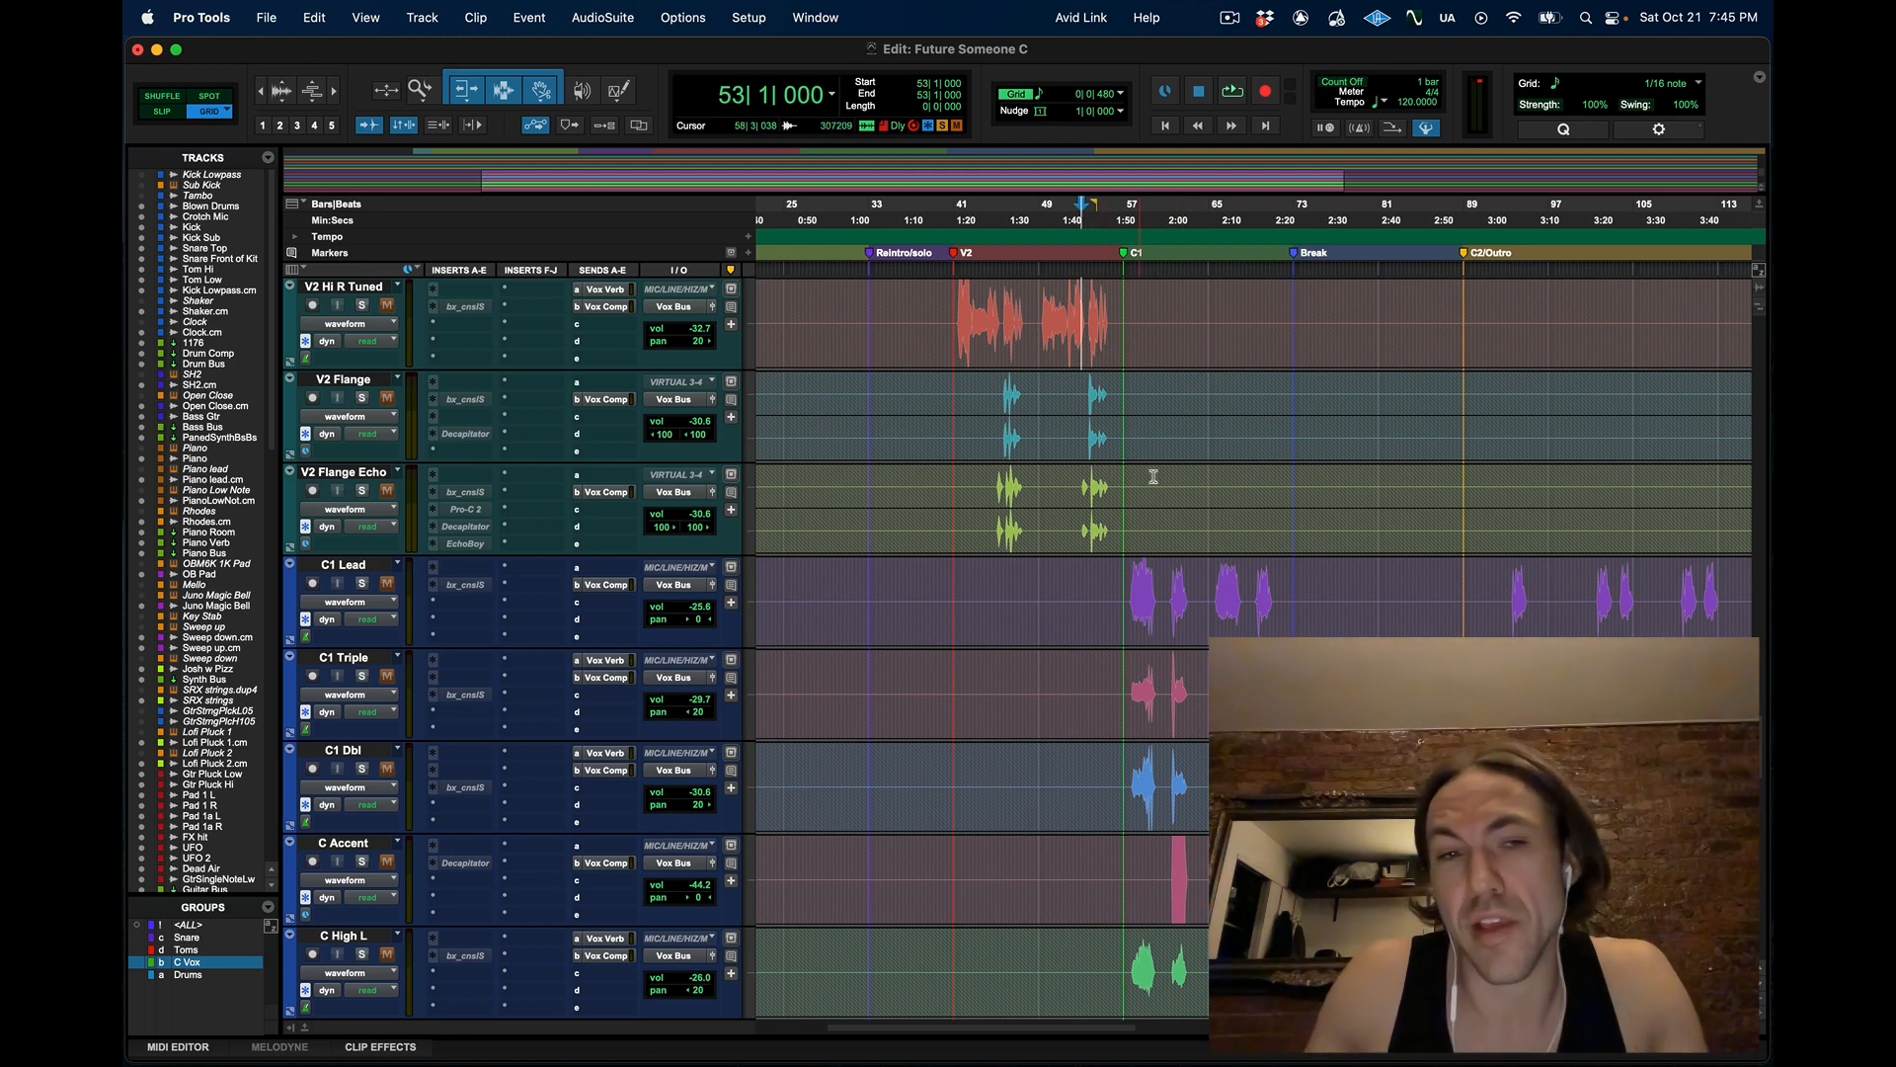
{"action": "scroll", "coordinate": [1186, 480], "scroll_direction": "right", "scroll_amount": 4}
{"action": "scroll", "coordinate": [1186, 480], "scroll_direction": "up", "scroll_amount": 1}
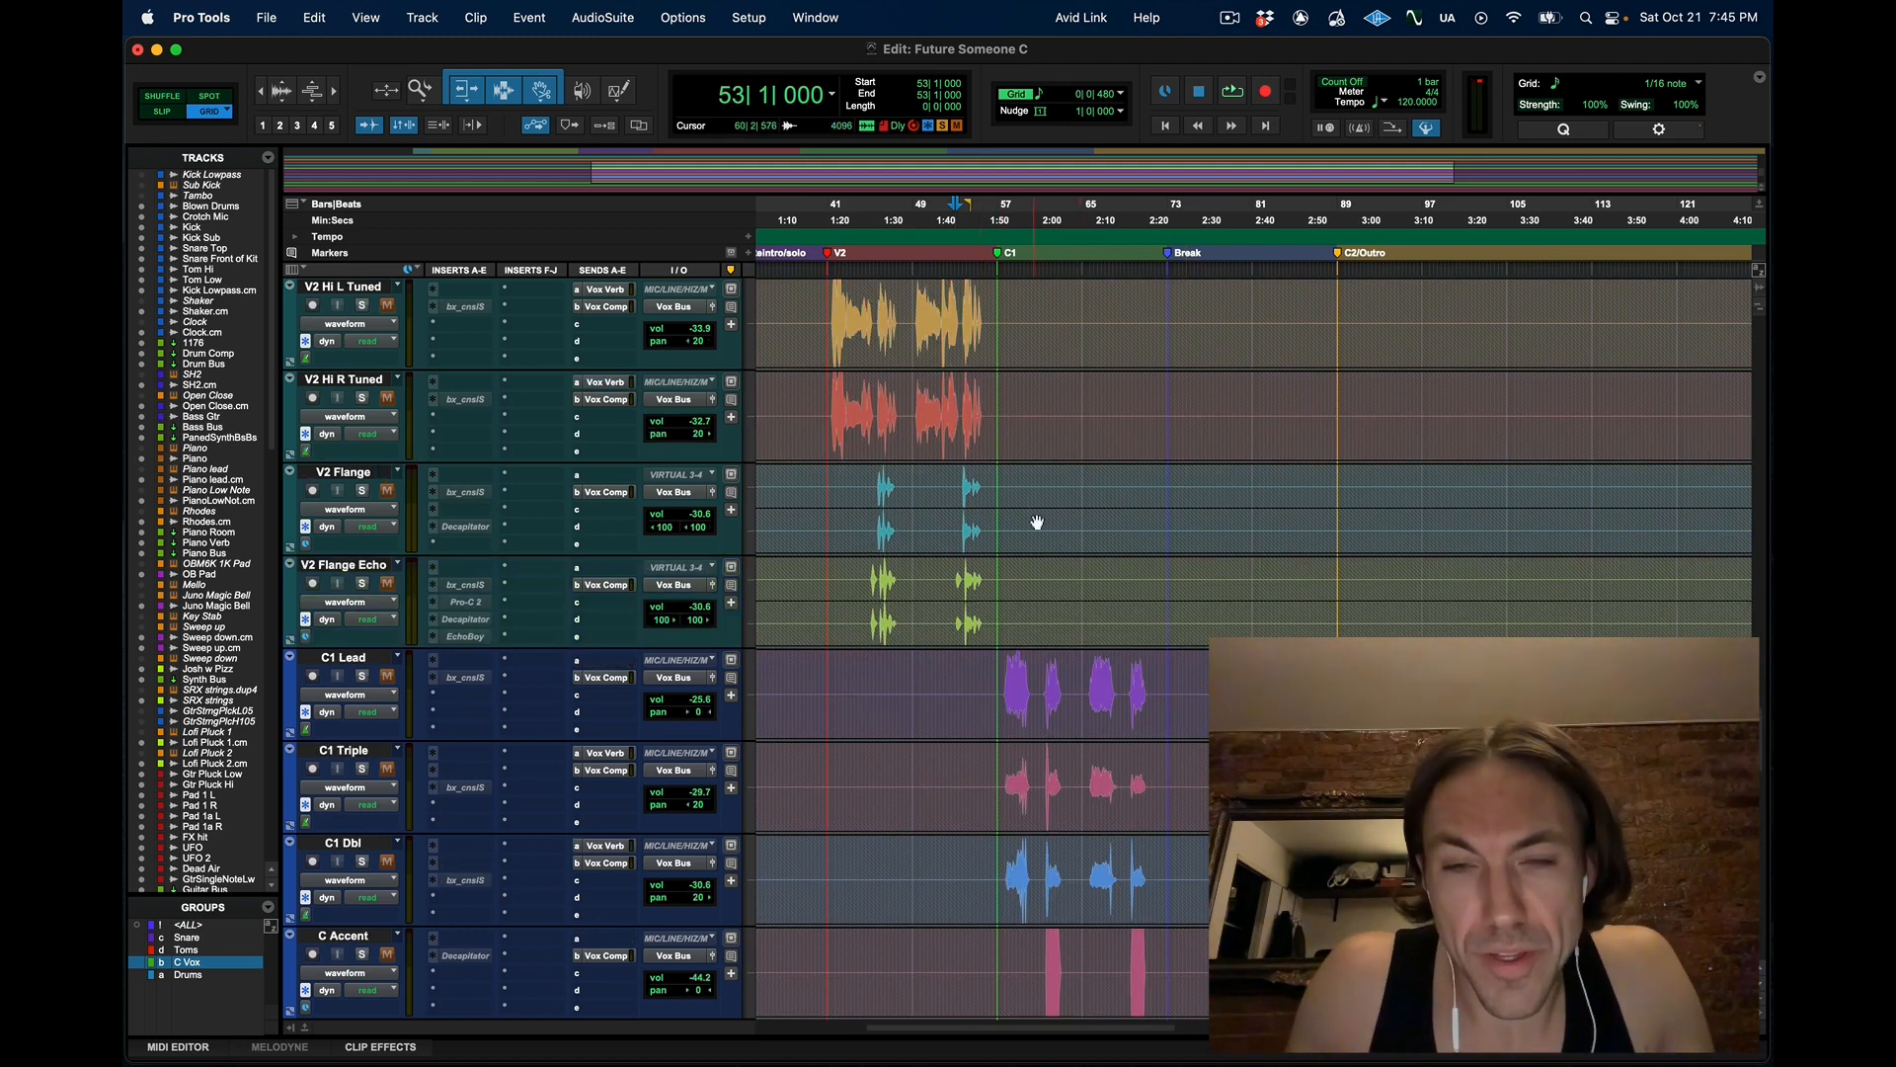
{"action": "scroll", "coordinate": [1144, 571], "scroll_direction": "down", "scroll_amount": 3}
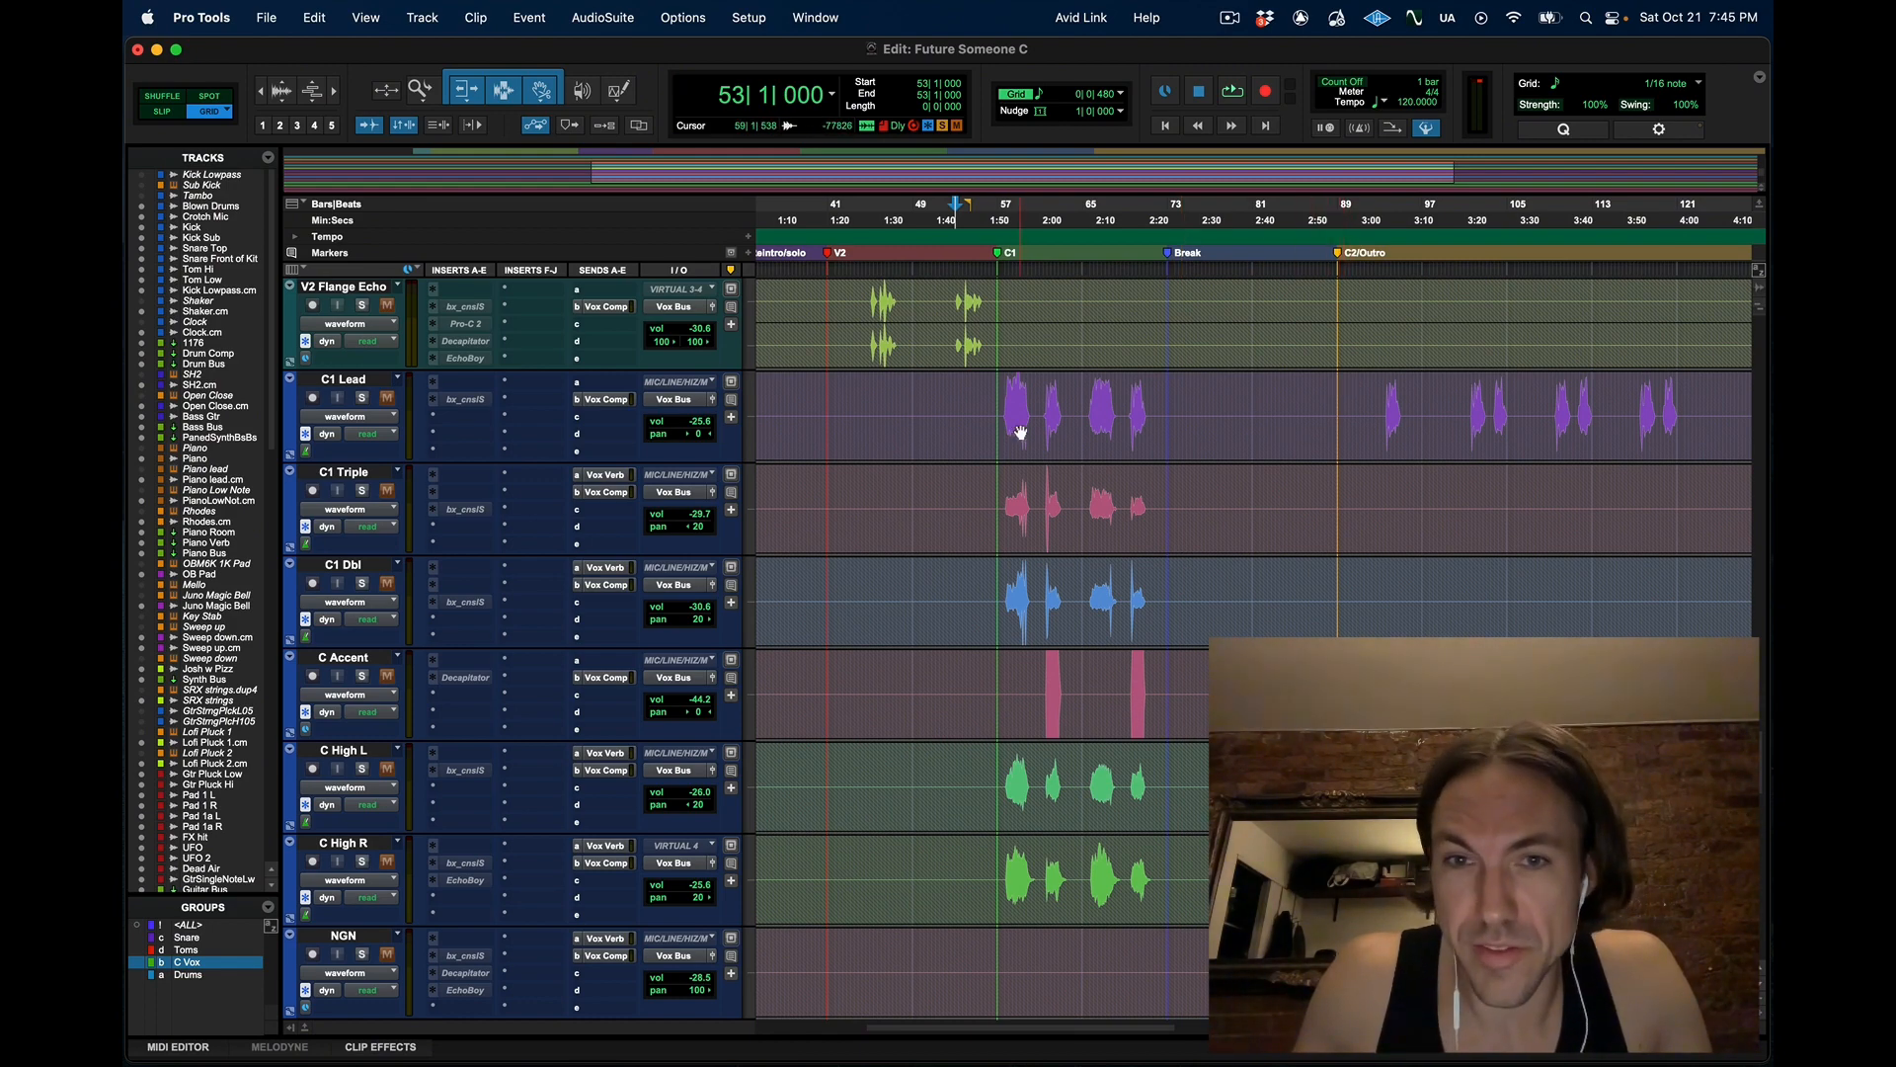
Clear the V Lead solo in the Mix window and look over the chorus vocal channels
{"action": "key", "text": "super+equal"}
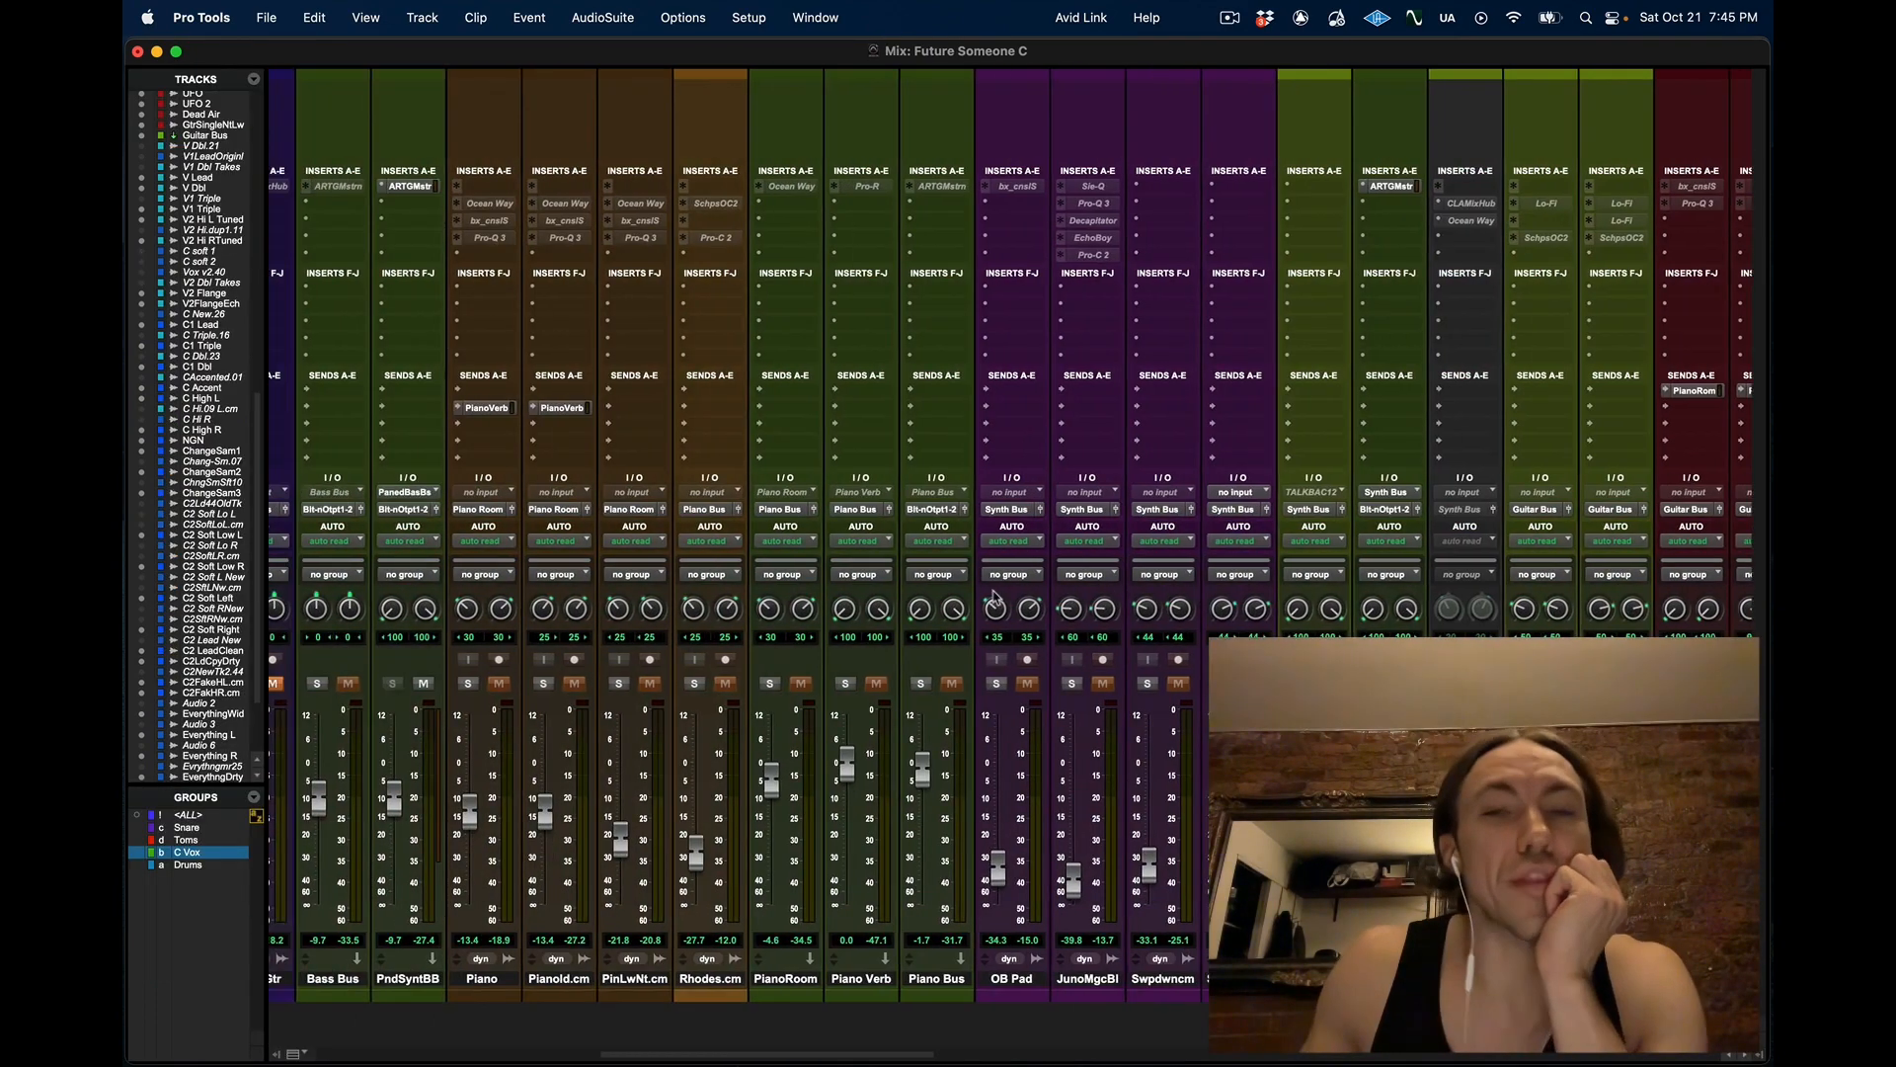
{"action": "scroll", "coordinate": [1046, 590], "scroll_direction": "right", "scroll_amount": 20}
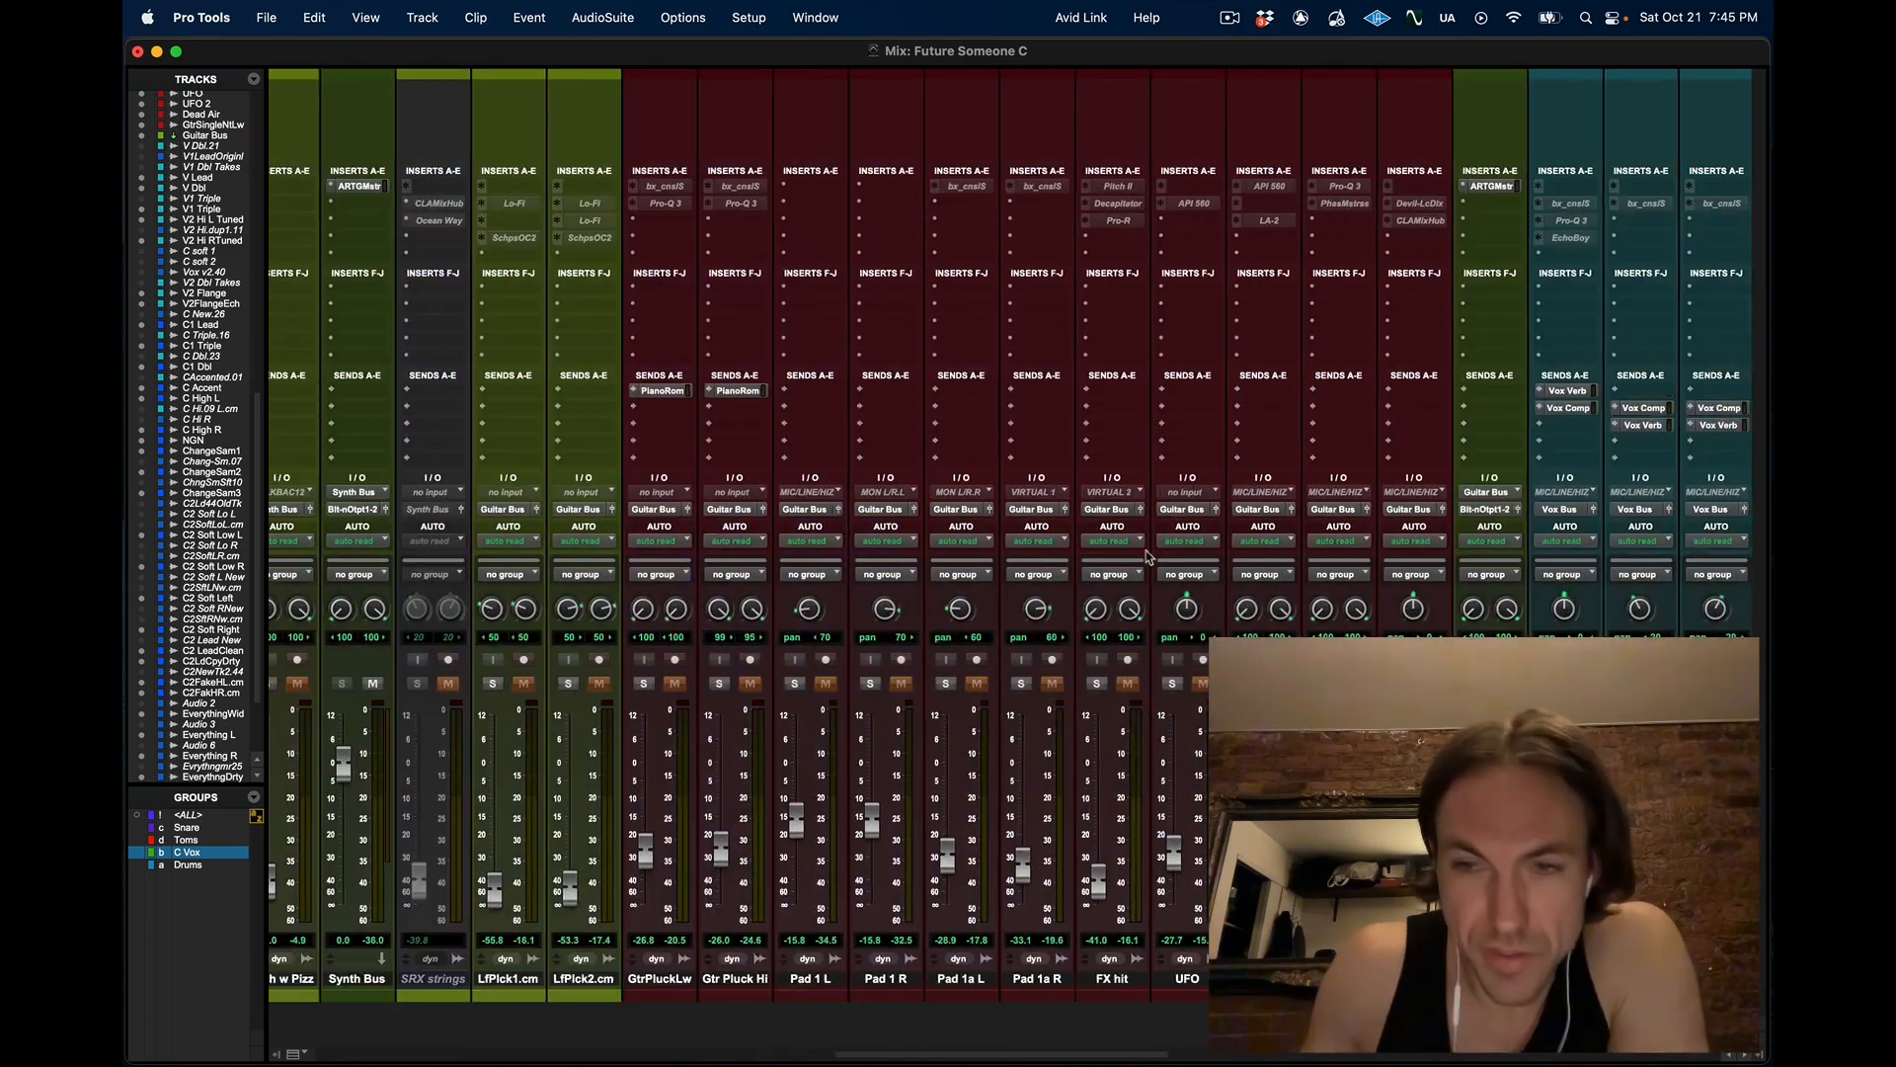
{"action": "scroll", "coordinate": [696, 683], "scroll_direction": "left", "scroll_amount": 8}
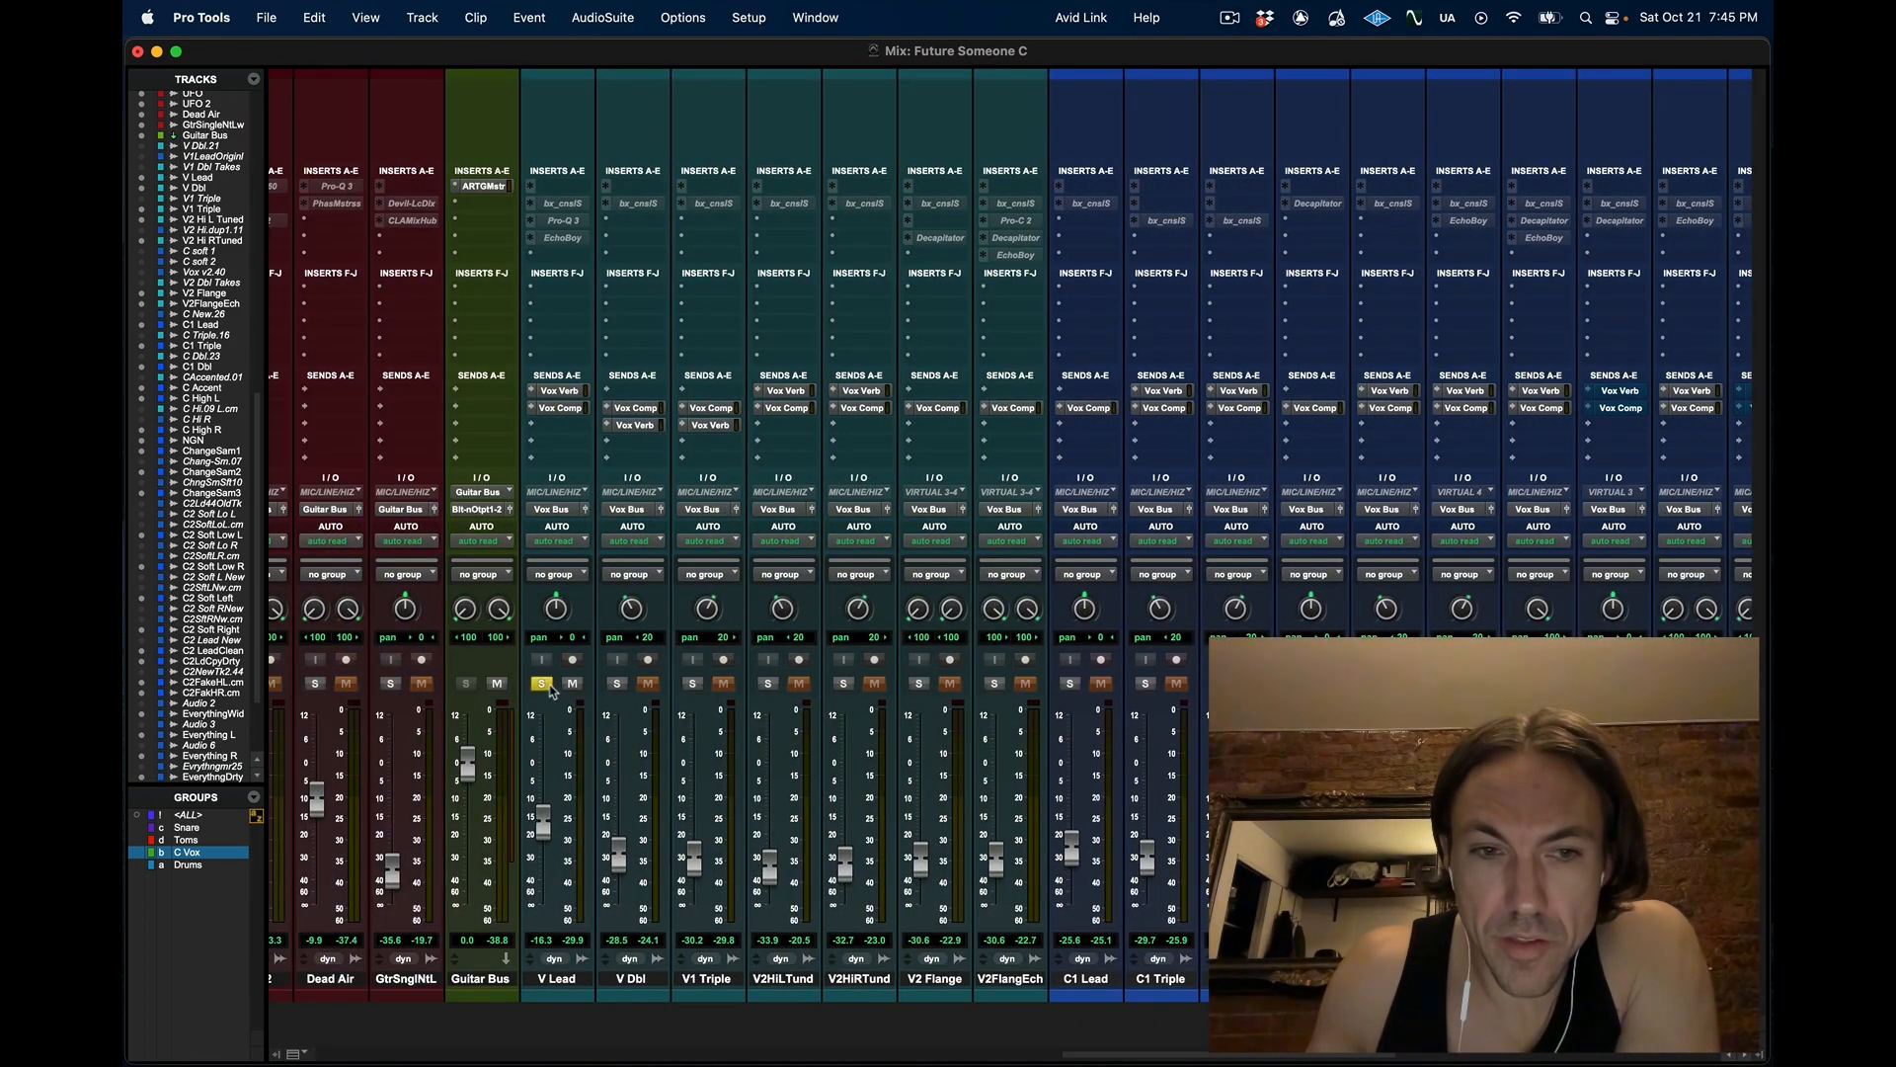
{"action": "left_click", "coordinate": [541, 683]}
{"action": "scroll", "coordinate": [791, 642], "scroll_direction": "right", "scroll_amount": 15}
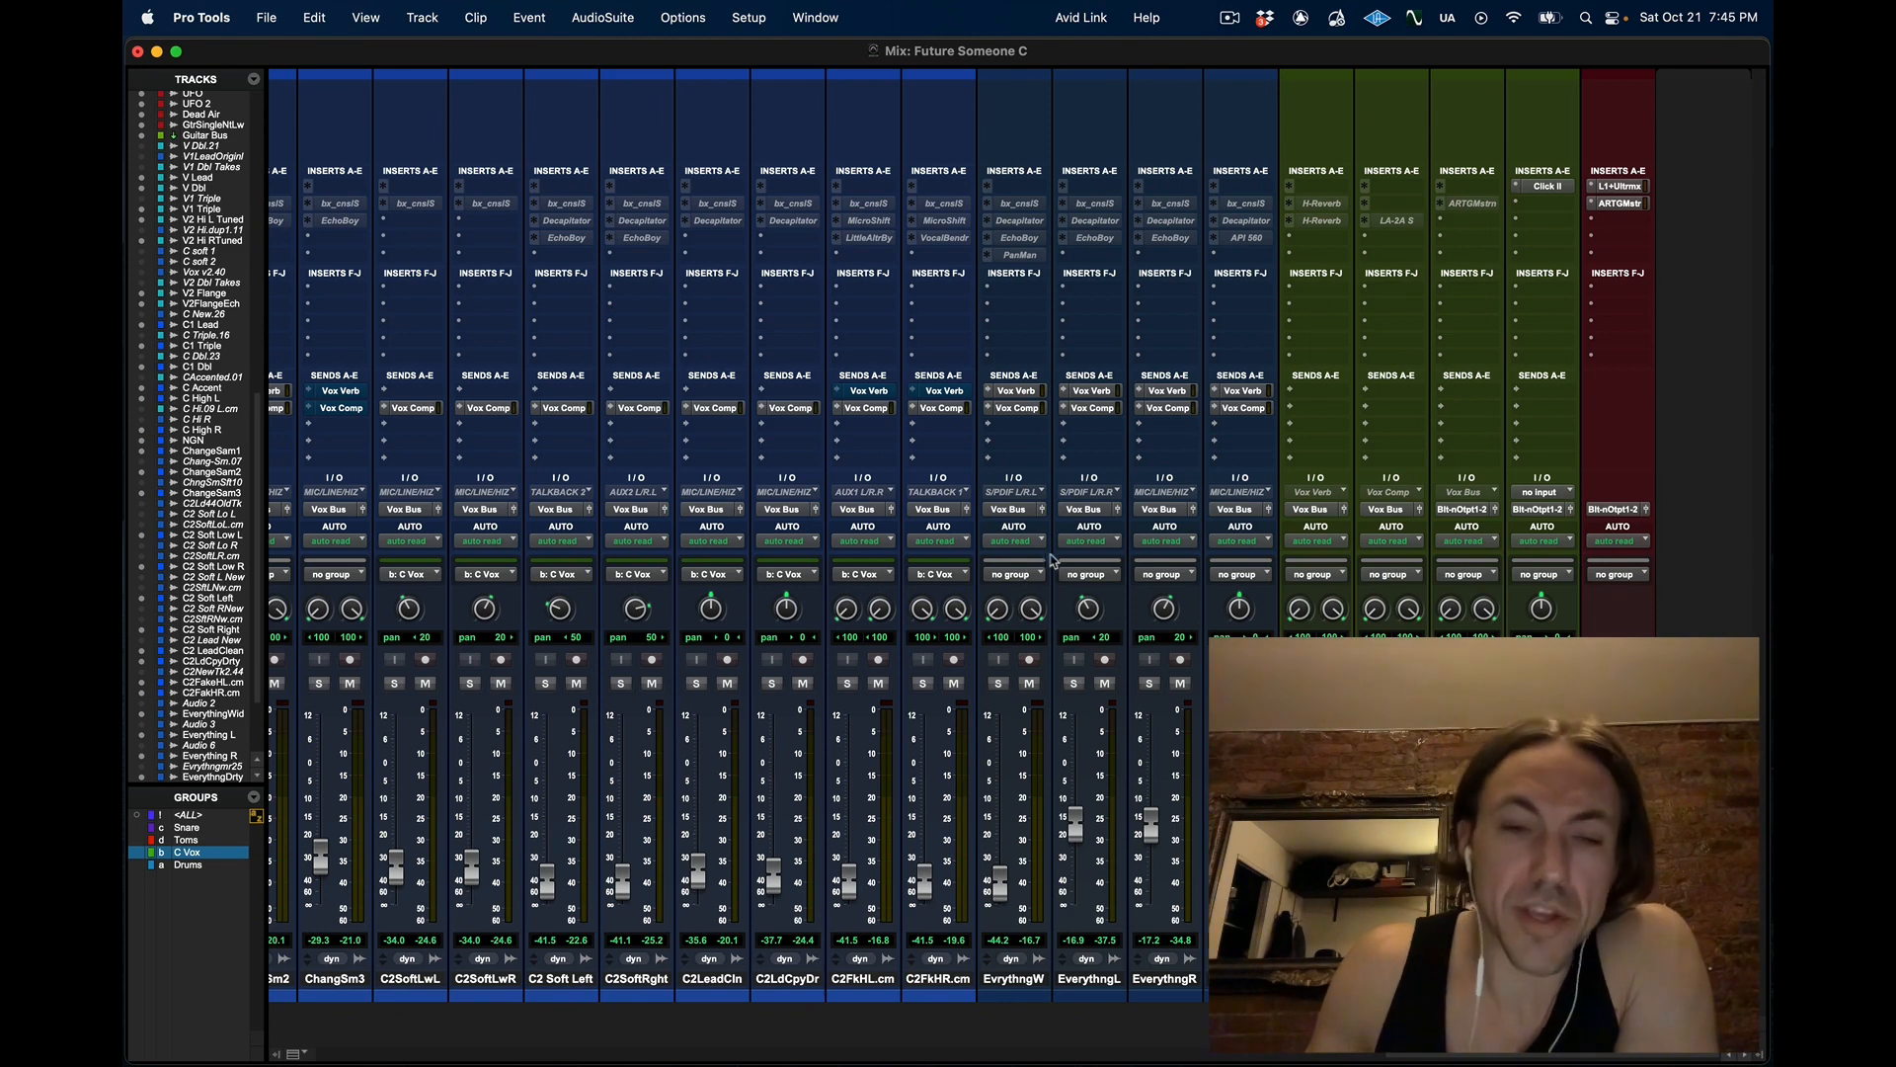
{"action": "scroll", "coordinate": [882, 612], "scroll_direction": "left", "scroll_amount": 5}
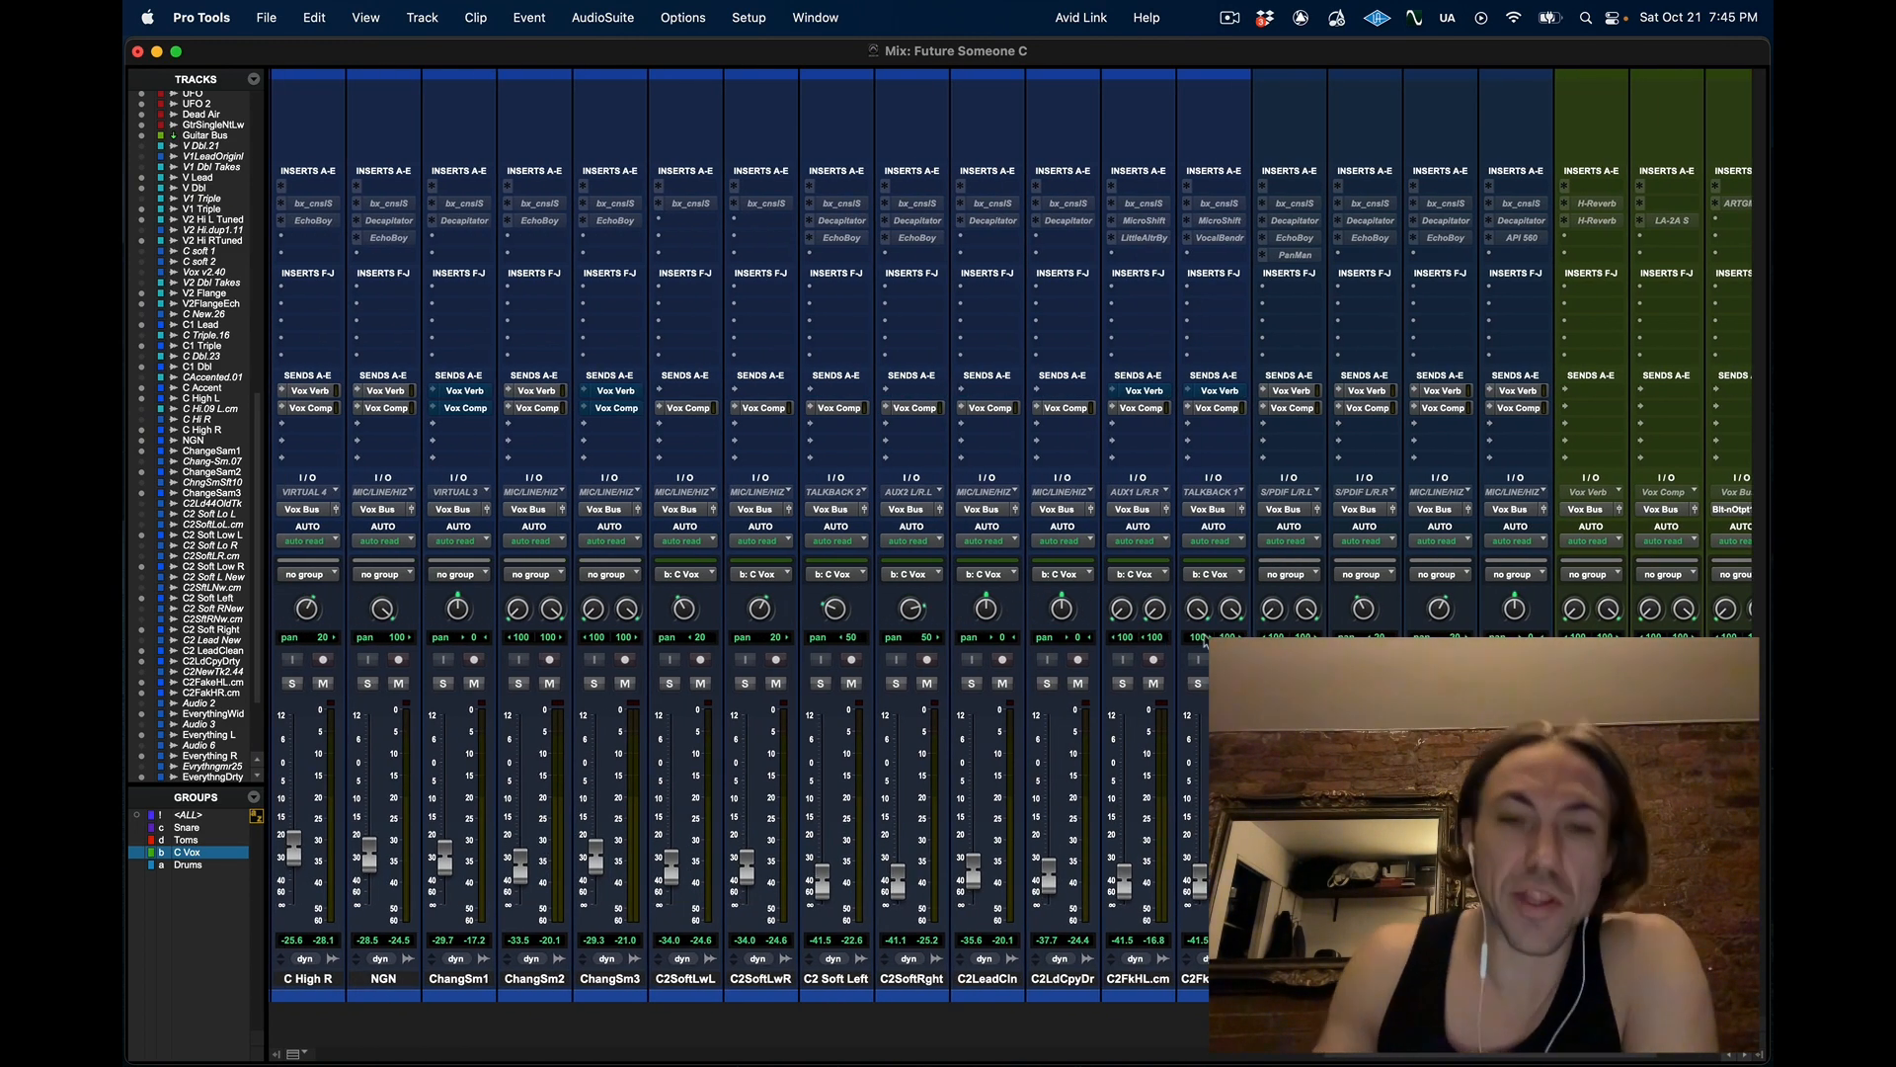
{"action": "scroll", "coordinate": [1203, 640], "scroll_direction": "left", "scroll_amount": 2}
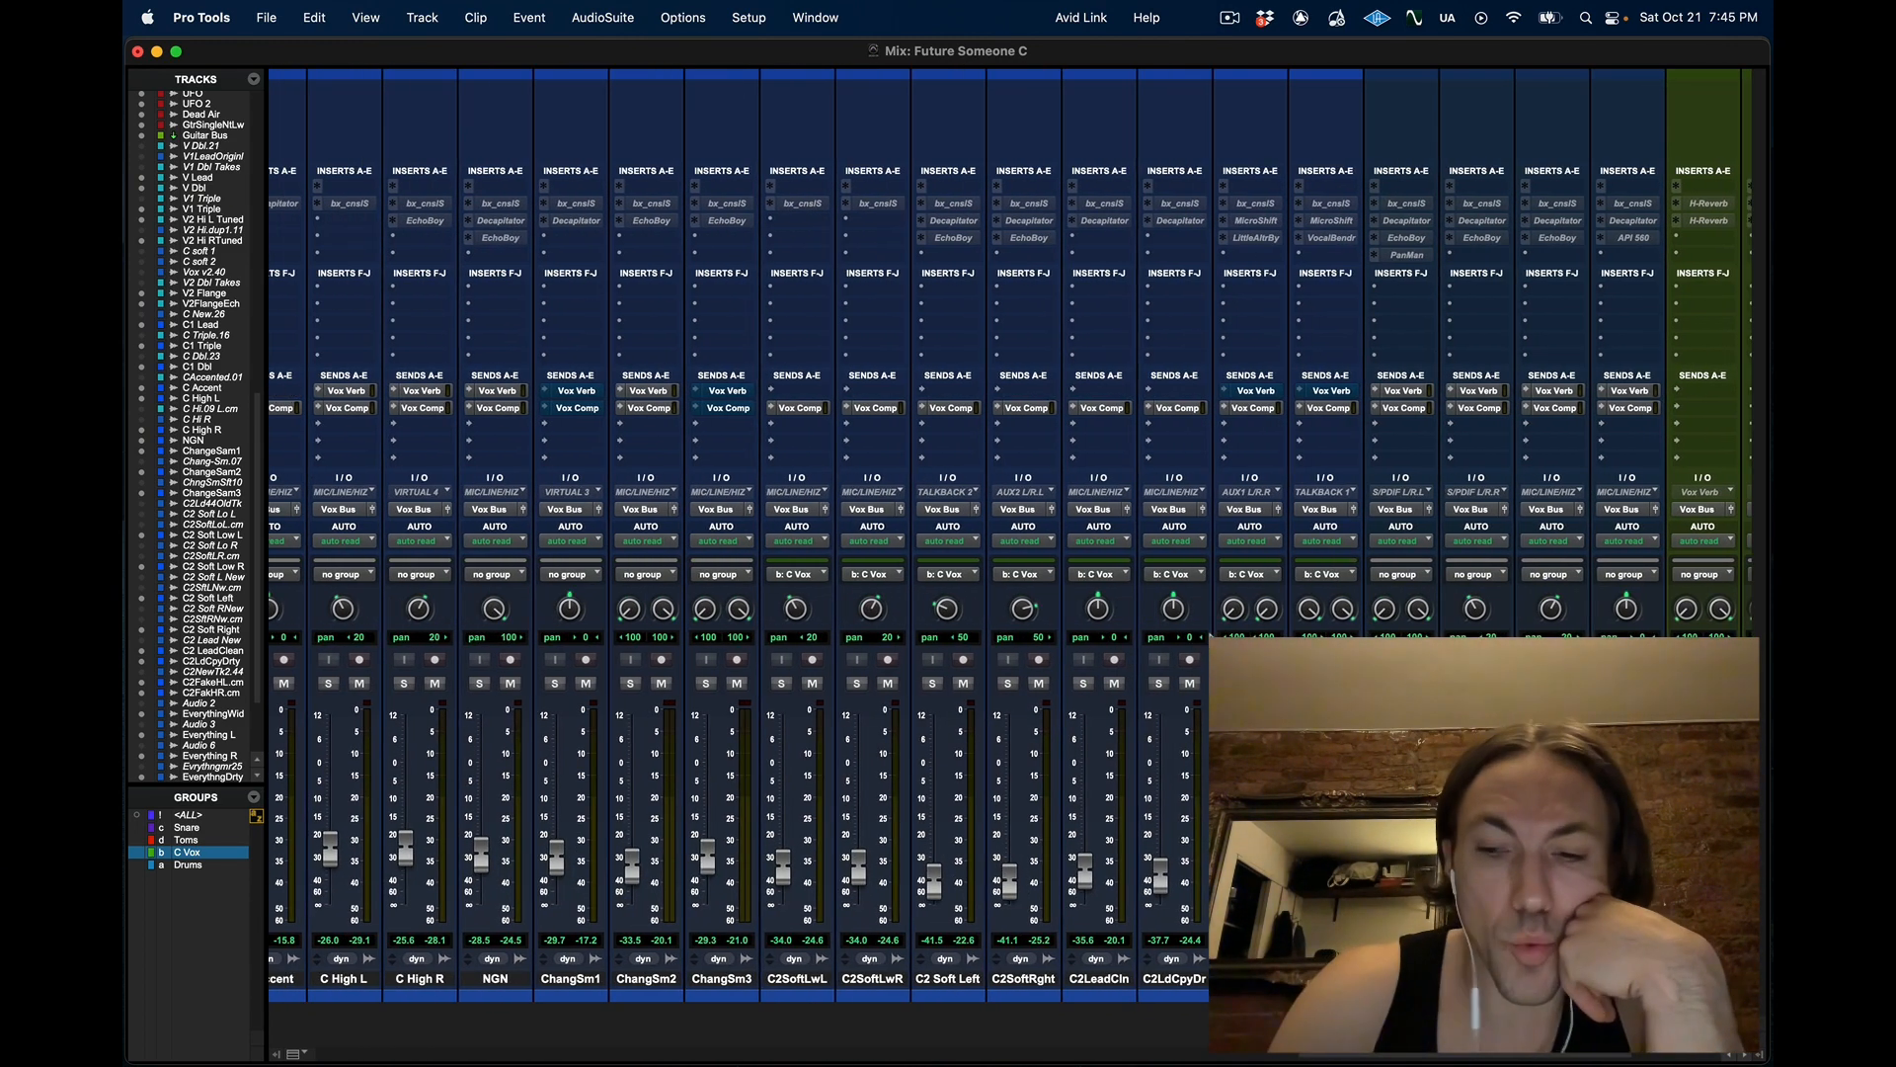
Return to the Edit window and place the playback position at the start of C2/Outro on C2 Soft Low L
{"action": "key", "text": "super+equal"}
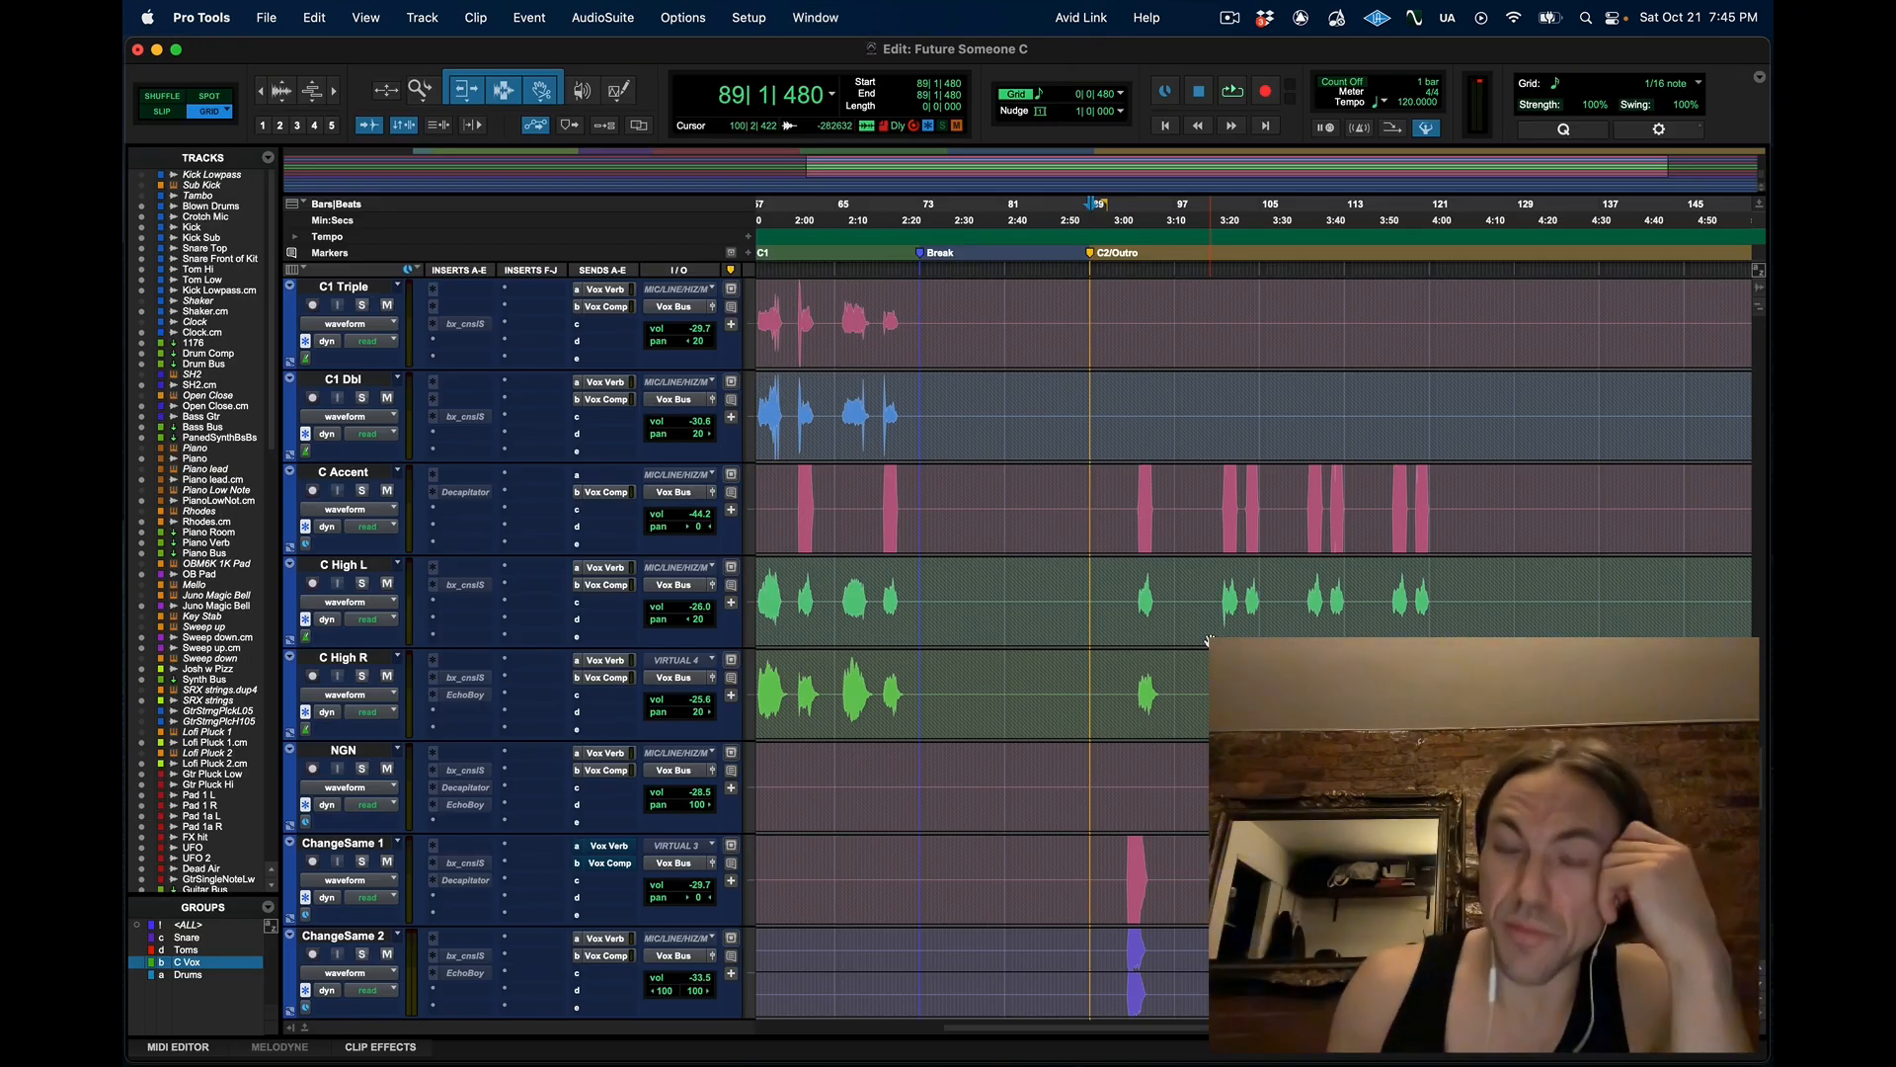
{"action": "scroll", "coordinate": [1071, 671], "scroll_direction": "down", "scroll_amount": 6}
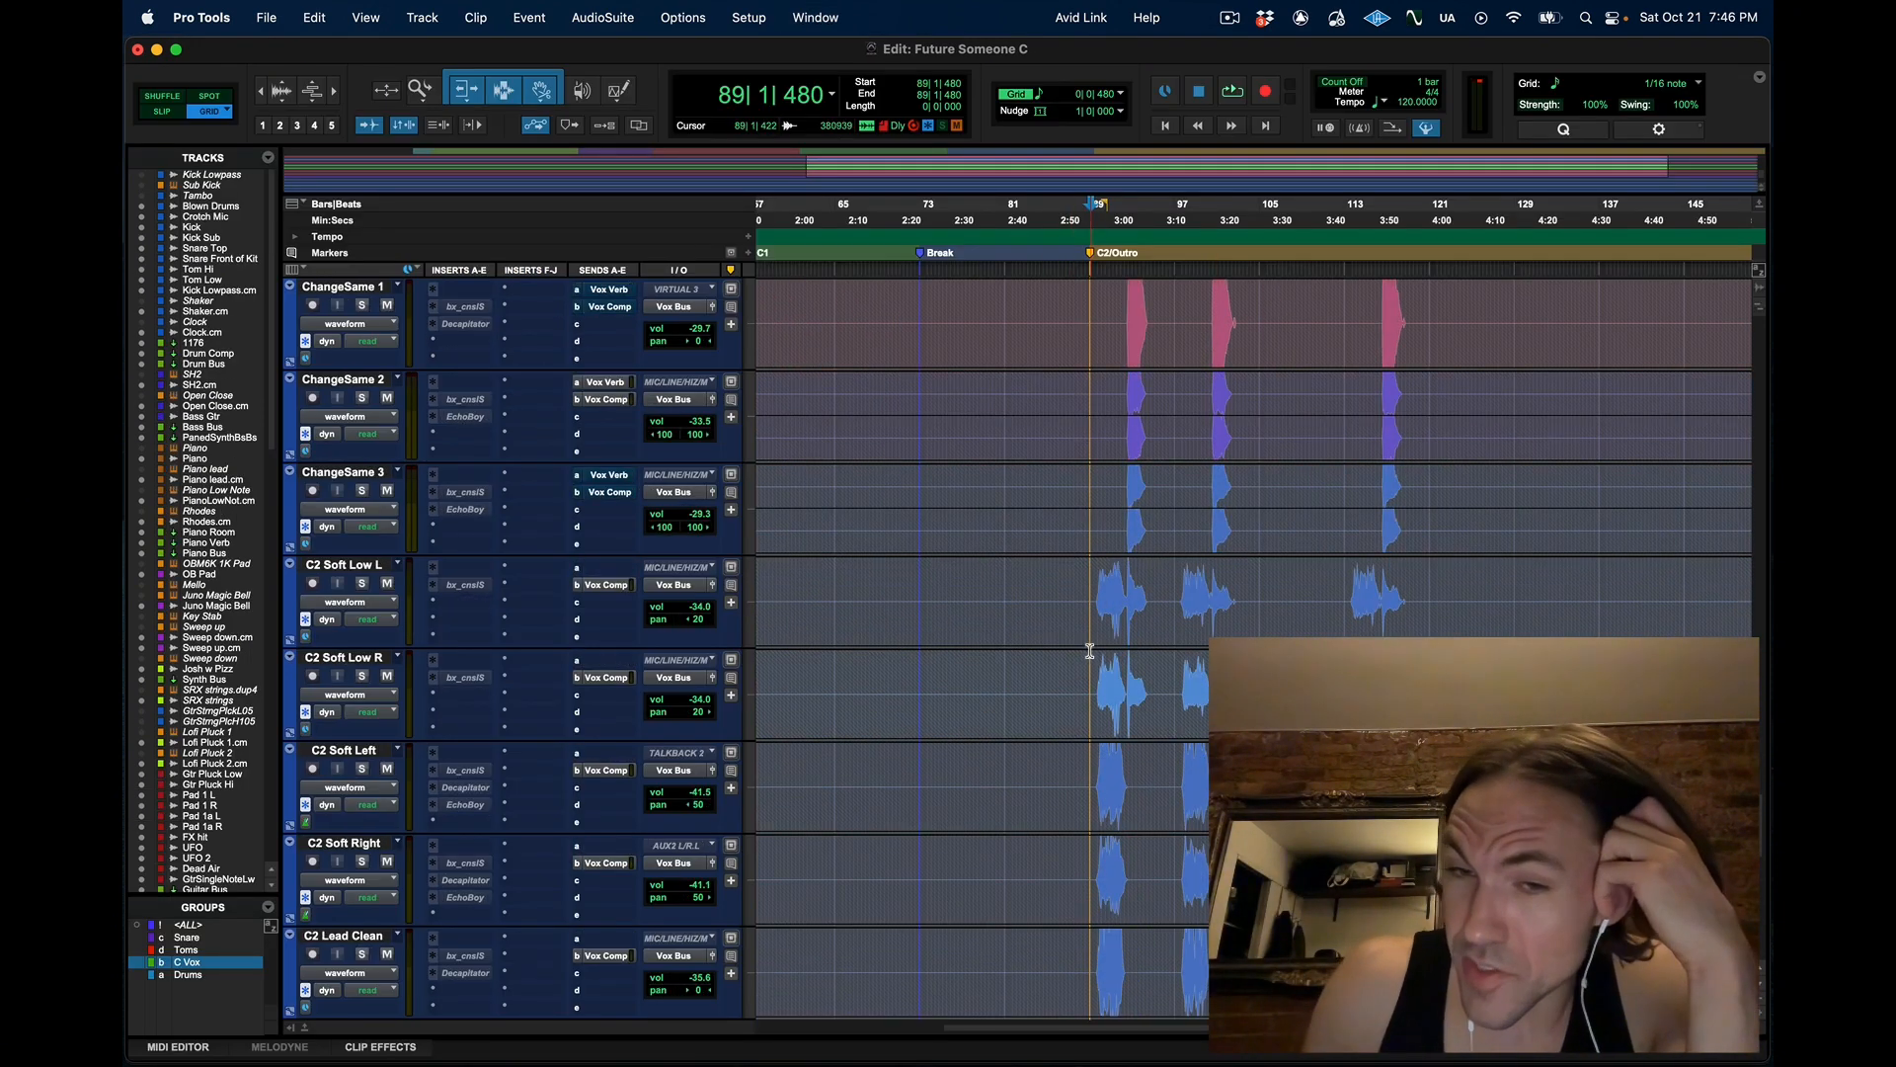
{"action": "left_click", "coordinate": [1088, 587]}
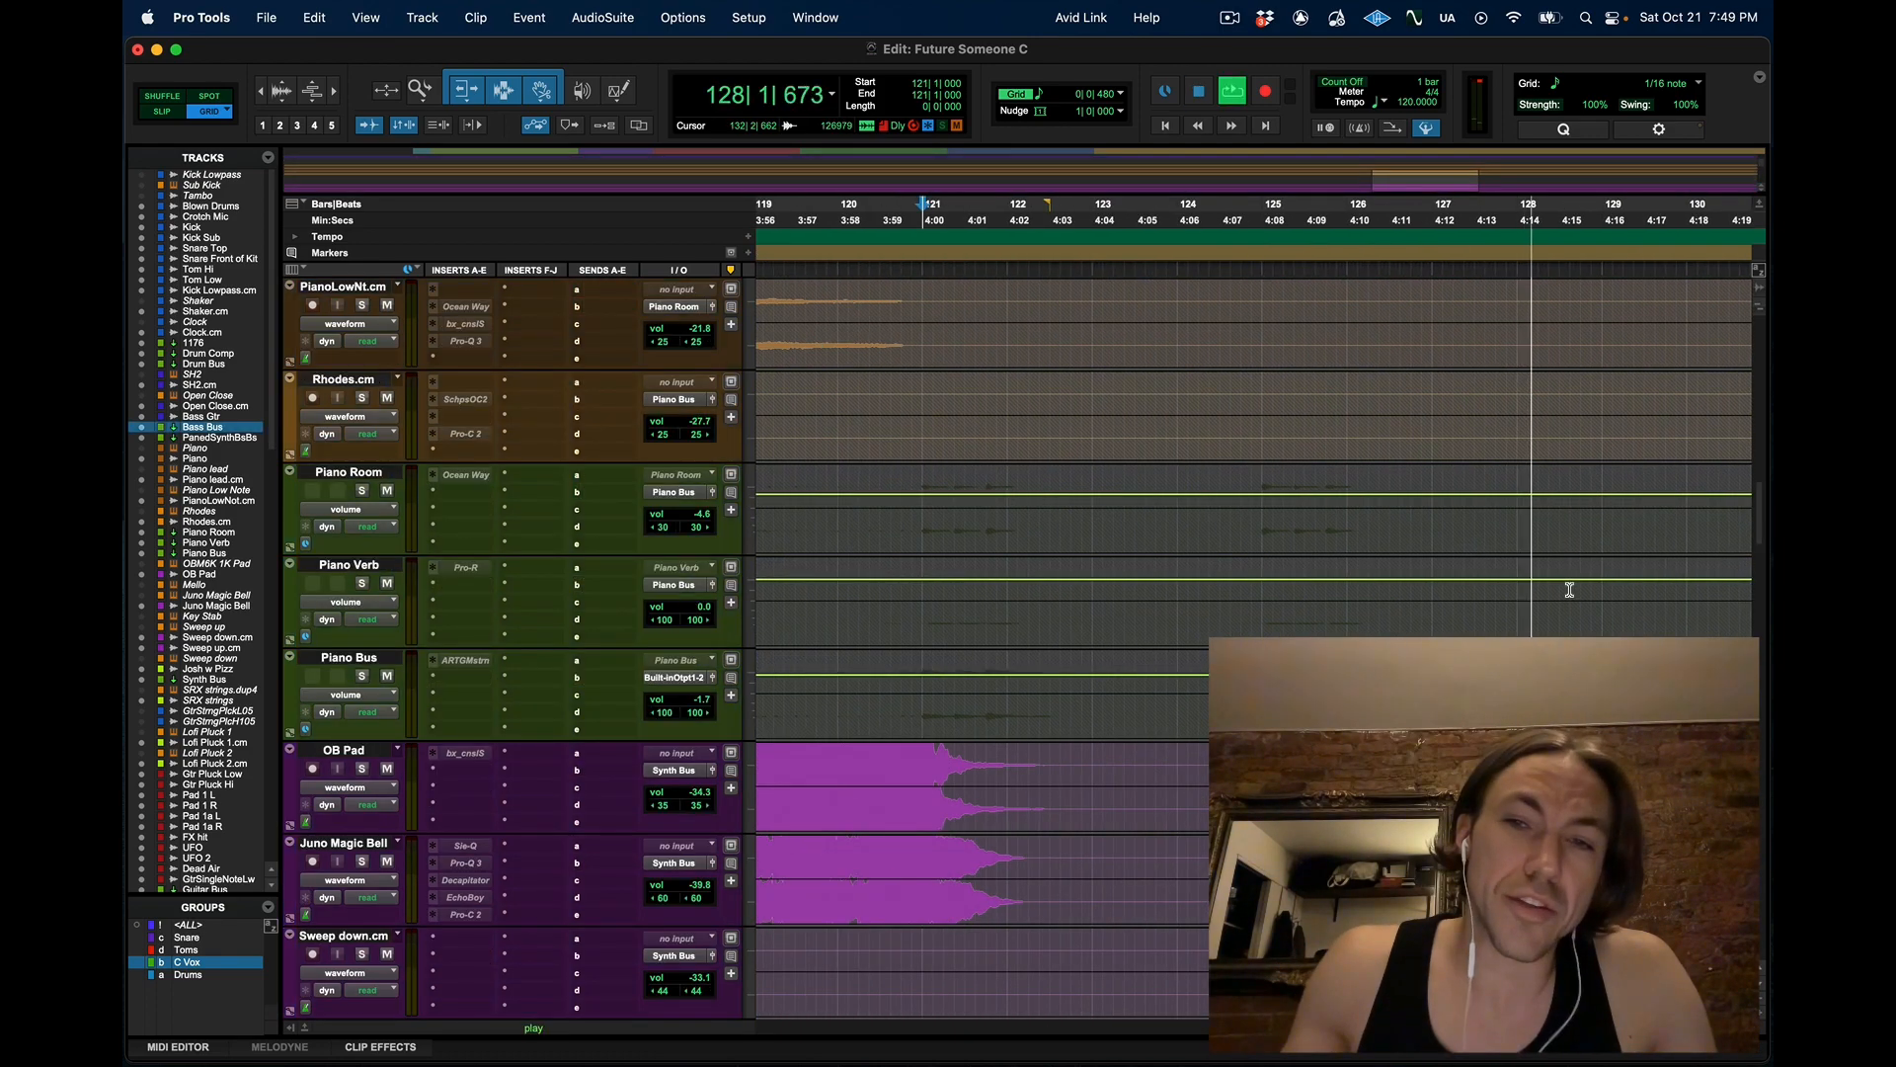
Stop the playback running past the end of the outro and widen the timeline to show the whole C2/Outro section
{"action": "scroll", "coordinate": [1570, 589], "scroll_direction": "up", "scroll_amount": 7}
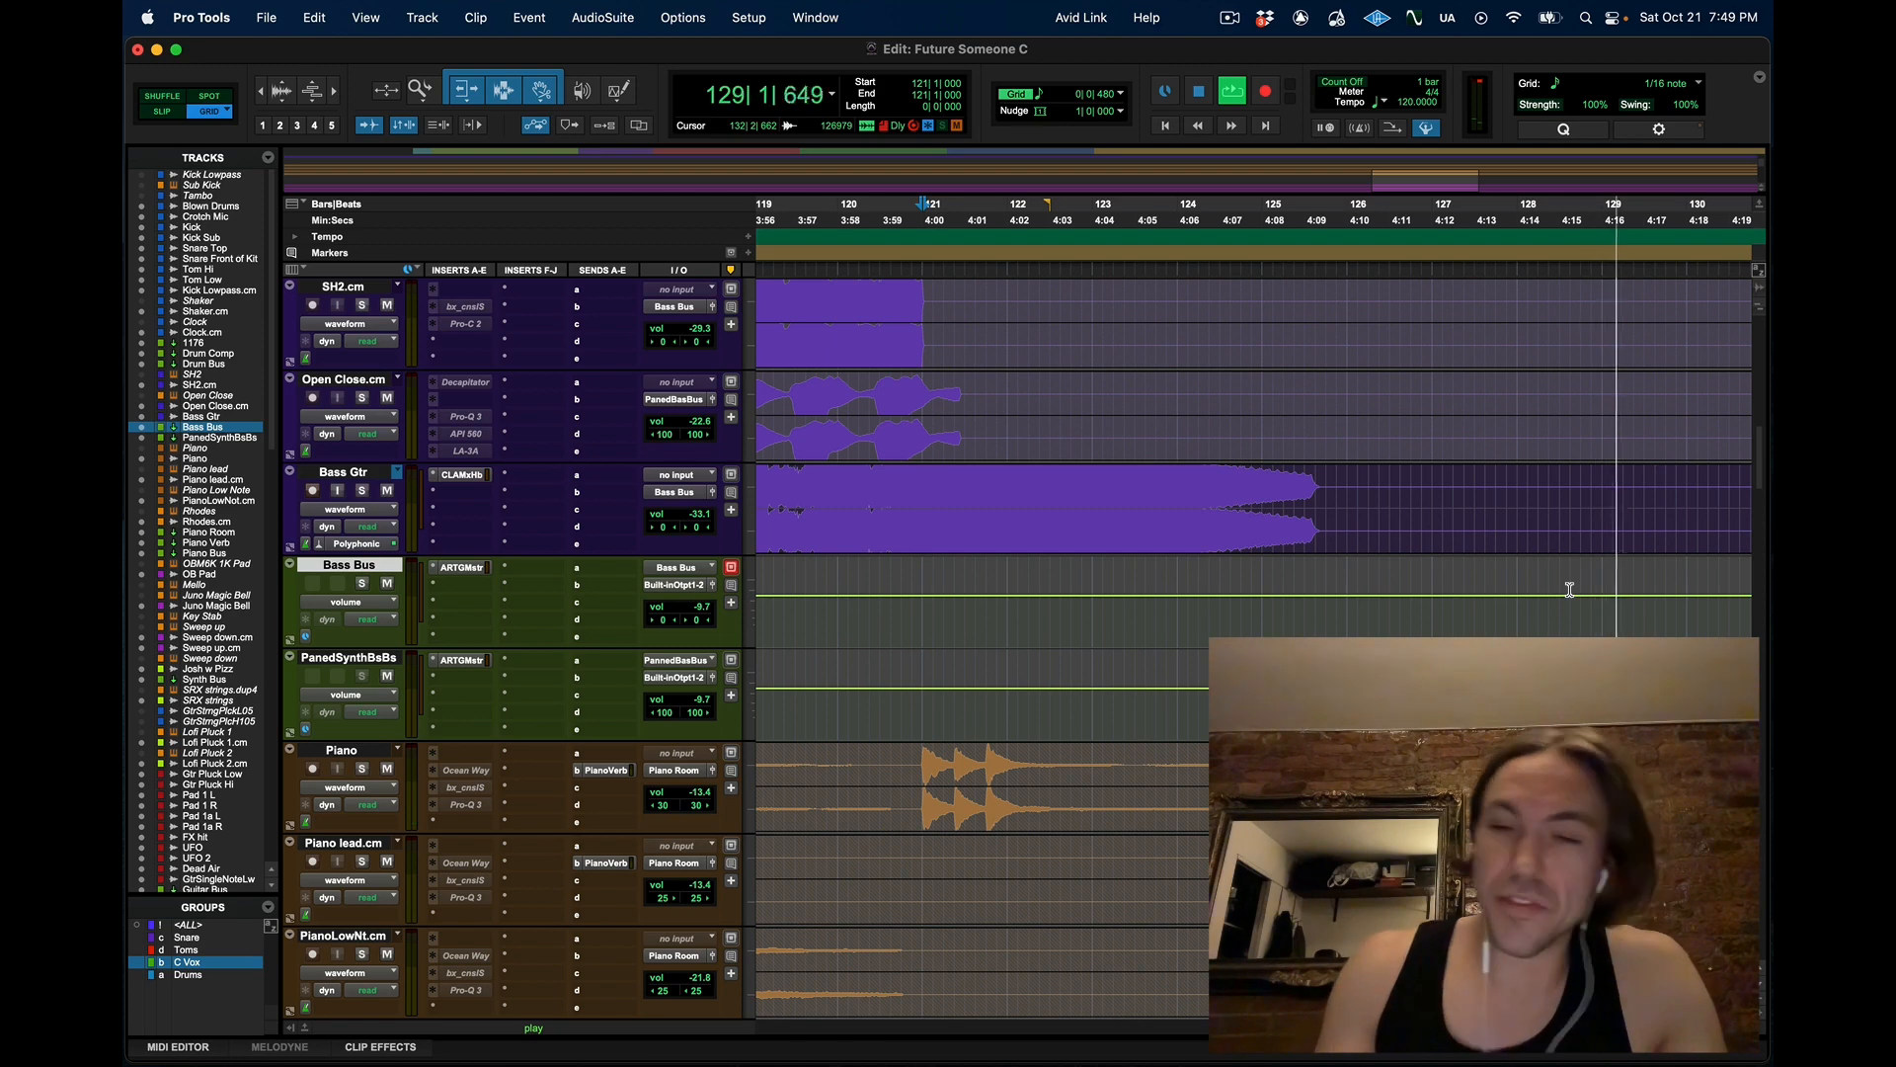
{"action": "key", "text": "super+bracketleft"}
{"action": "key", "text": "super+bracketleft"}
{"action": "key", "text": "super+bracketleft"}
{"action": "key", "text": "space"}
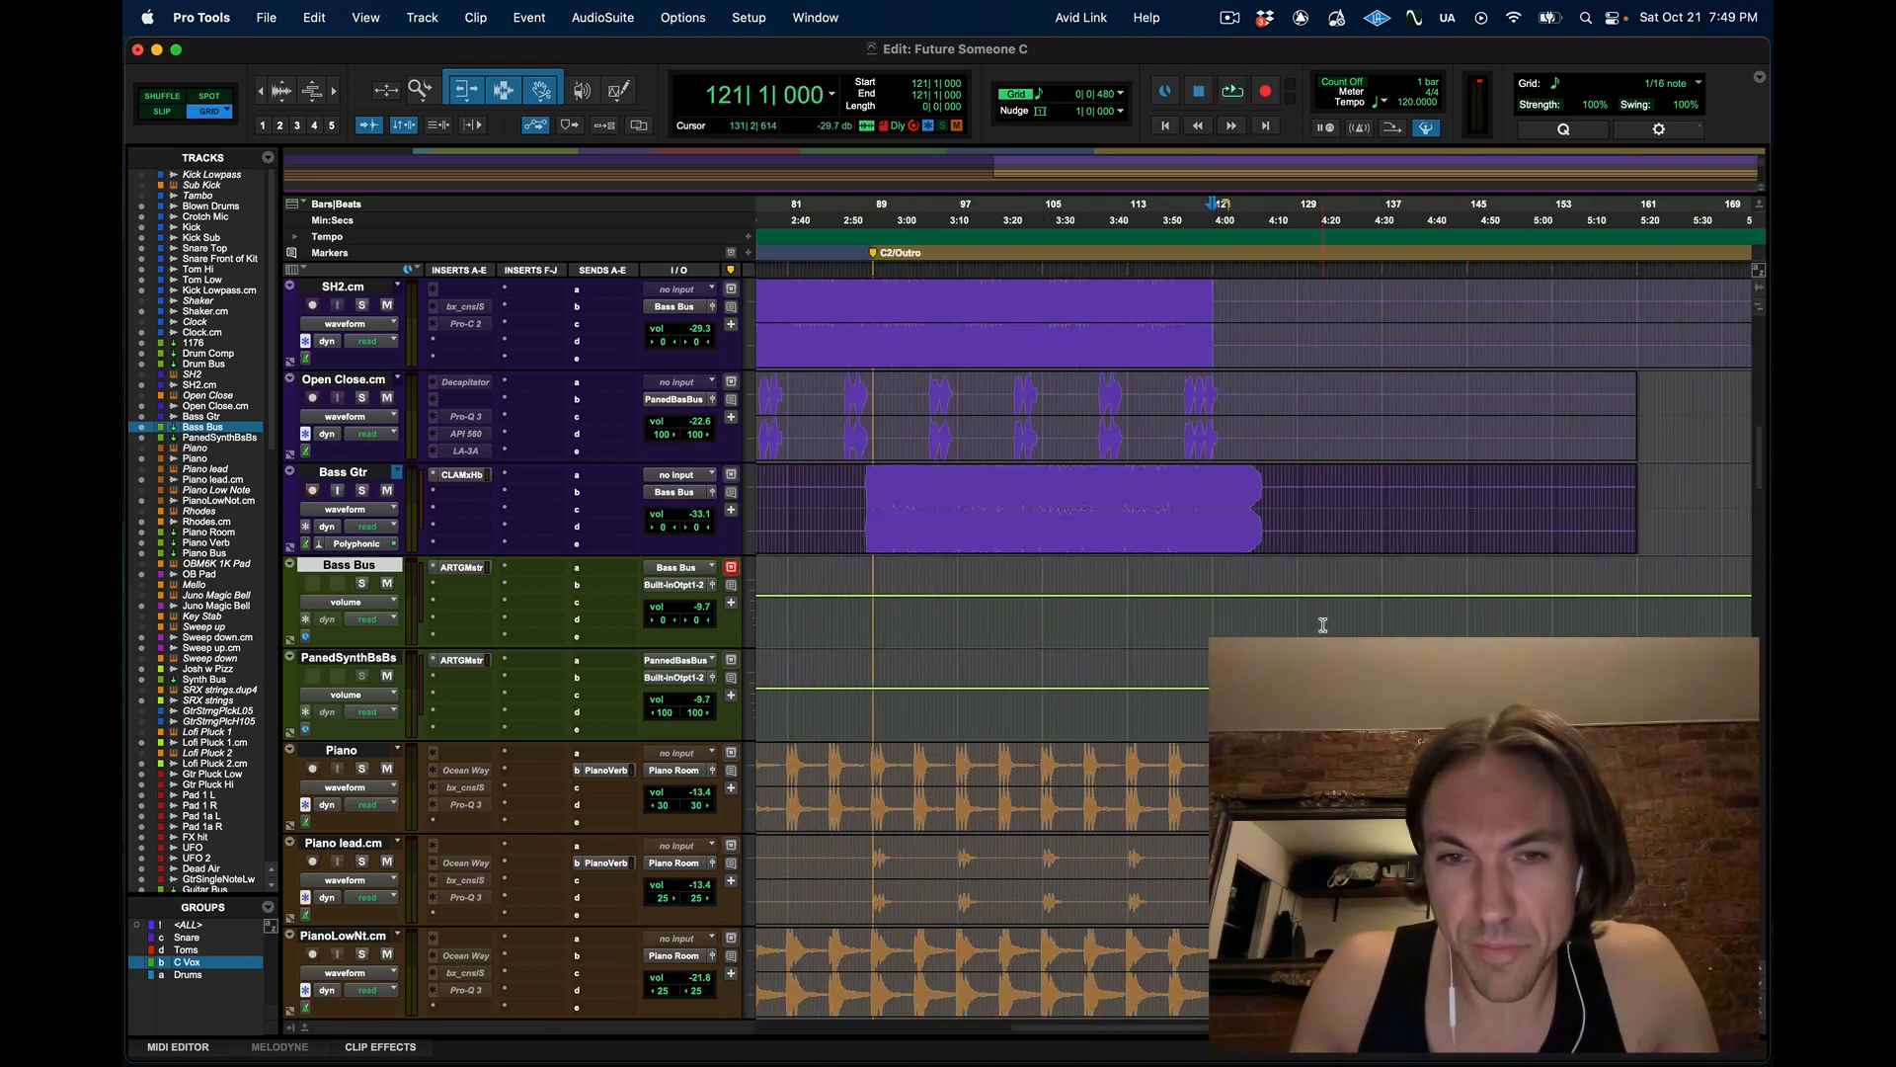
Look over the arrangement from the drum tracks down to the synth and guitar tracks, between V2 and the outro
{"action": "scroll", "coordinate": [1322, 624], "scroll_direction": "up", "scroll_amount": 7}
{"action": "scroll", "coordinate": [1323, 624], "scroll_direction": "left", "scroll_amount": 5}
{"action": "scroll", "coordinate": [1322, 624], "scroll_direction": "up", "scroll_amount": 1}
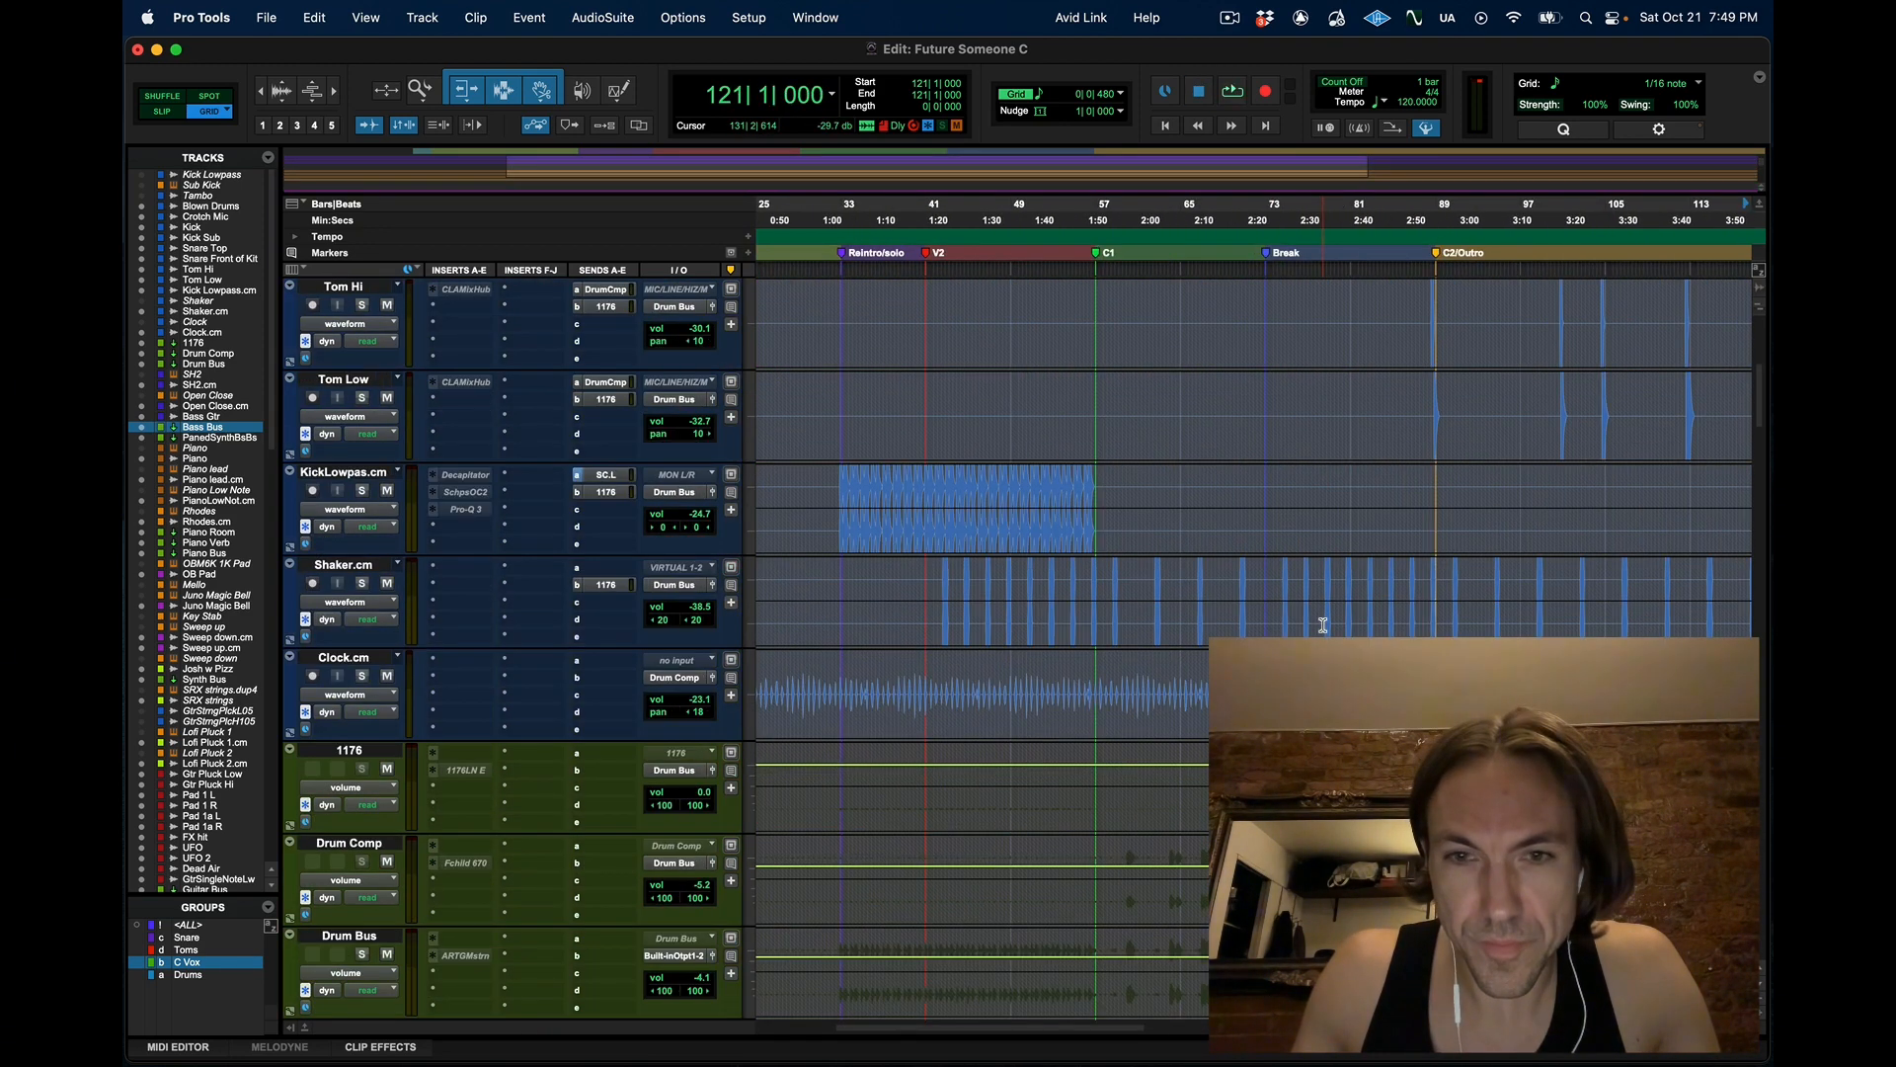
{"action": "scroll", "coordinate": [1323, 624], "scroll_direction": "left", "scroll_amount": 2}
{"action": "scroll", "coordinate": [1323, 624], "scroll_direction": "up", "scroll_amount": 6}
{"action": "scroll", "coordinate": [1323, 625], "scroll_direction": "right", "scroll_amount": 1}
{"action": "scroll", "coordinate": [1322, 624], "scroll_direction": "down", "scroll_amount": 20}
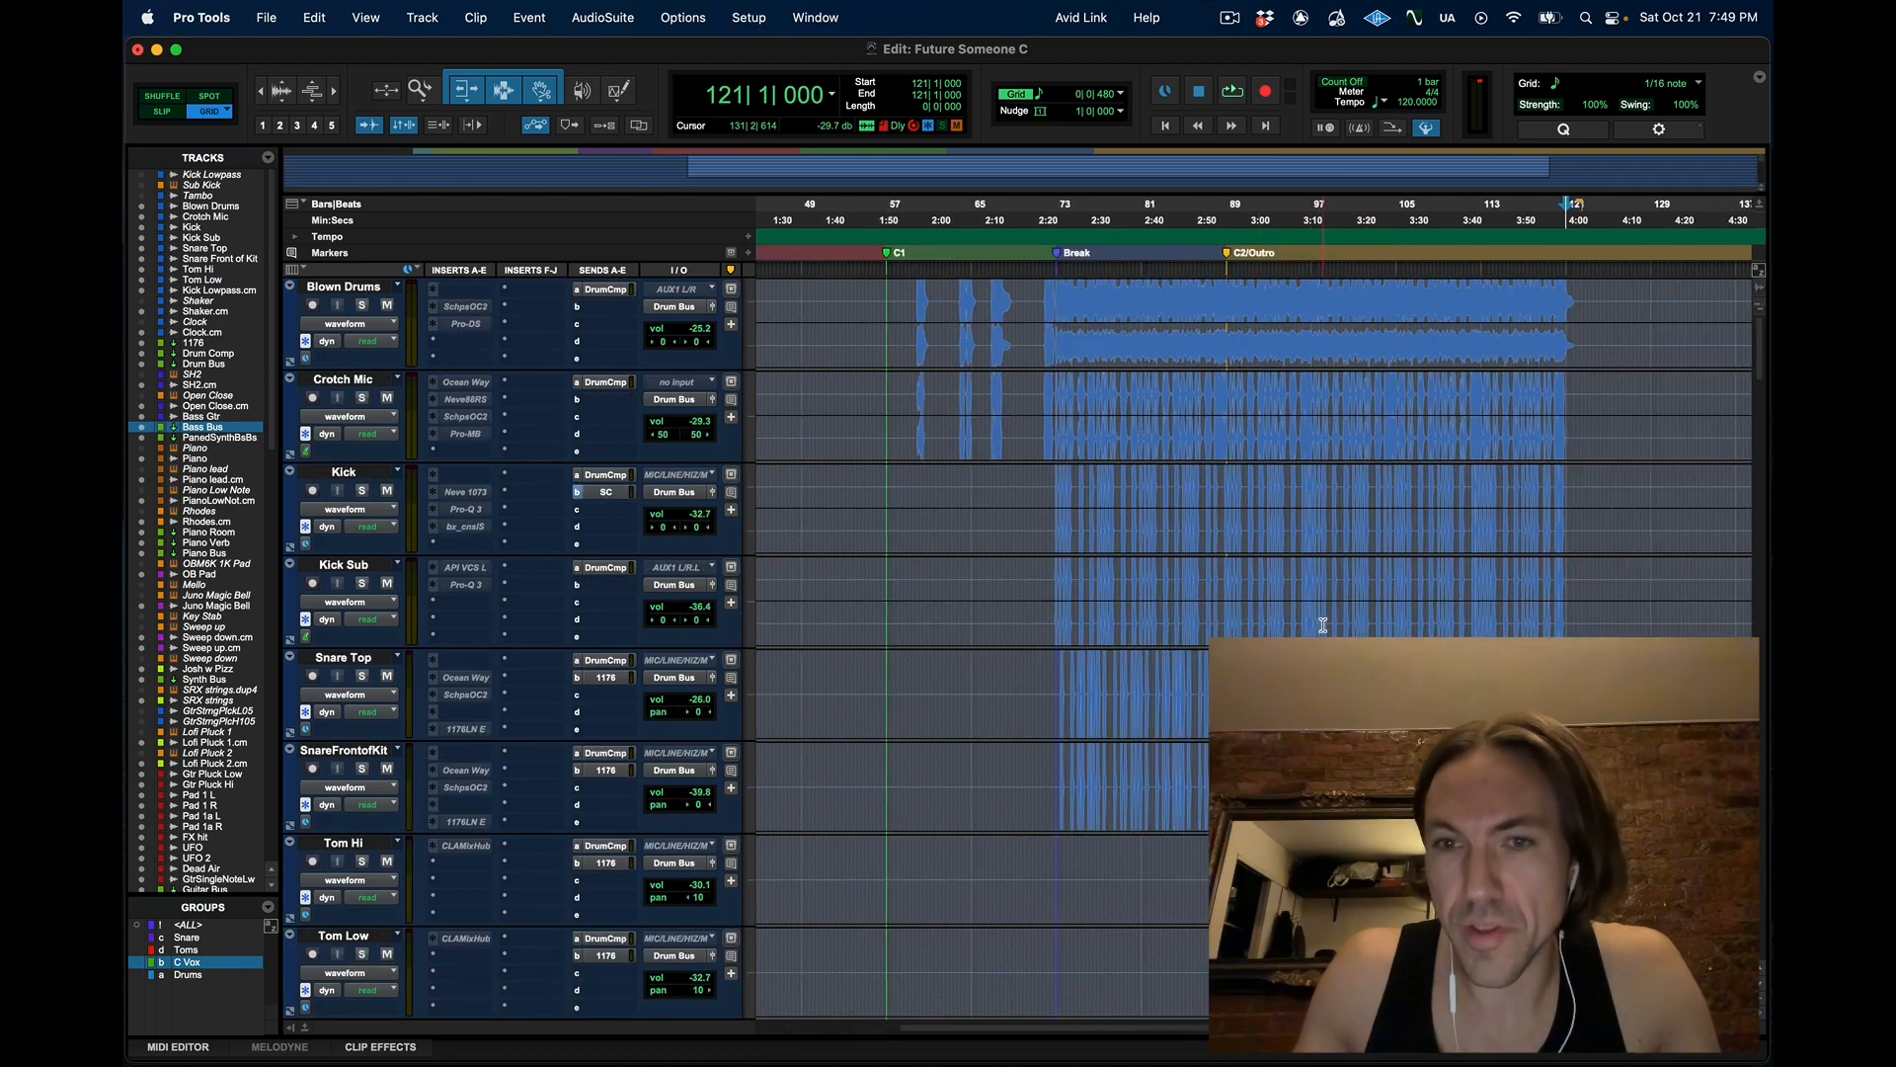
{"action": "scroll", "coordinate": [1323, 629], "scroll_direction": "right", "scroll_amount": 3}
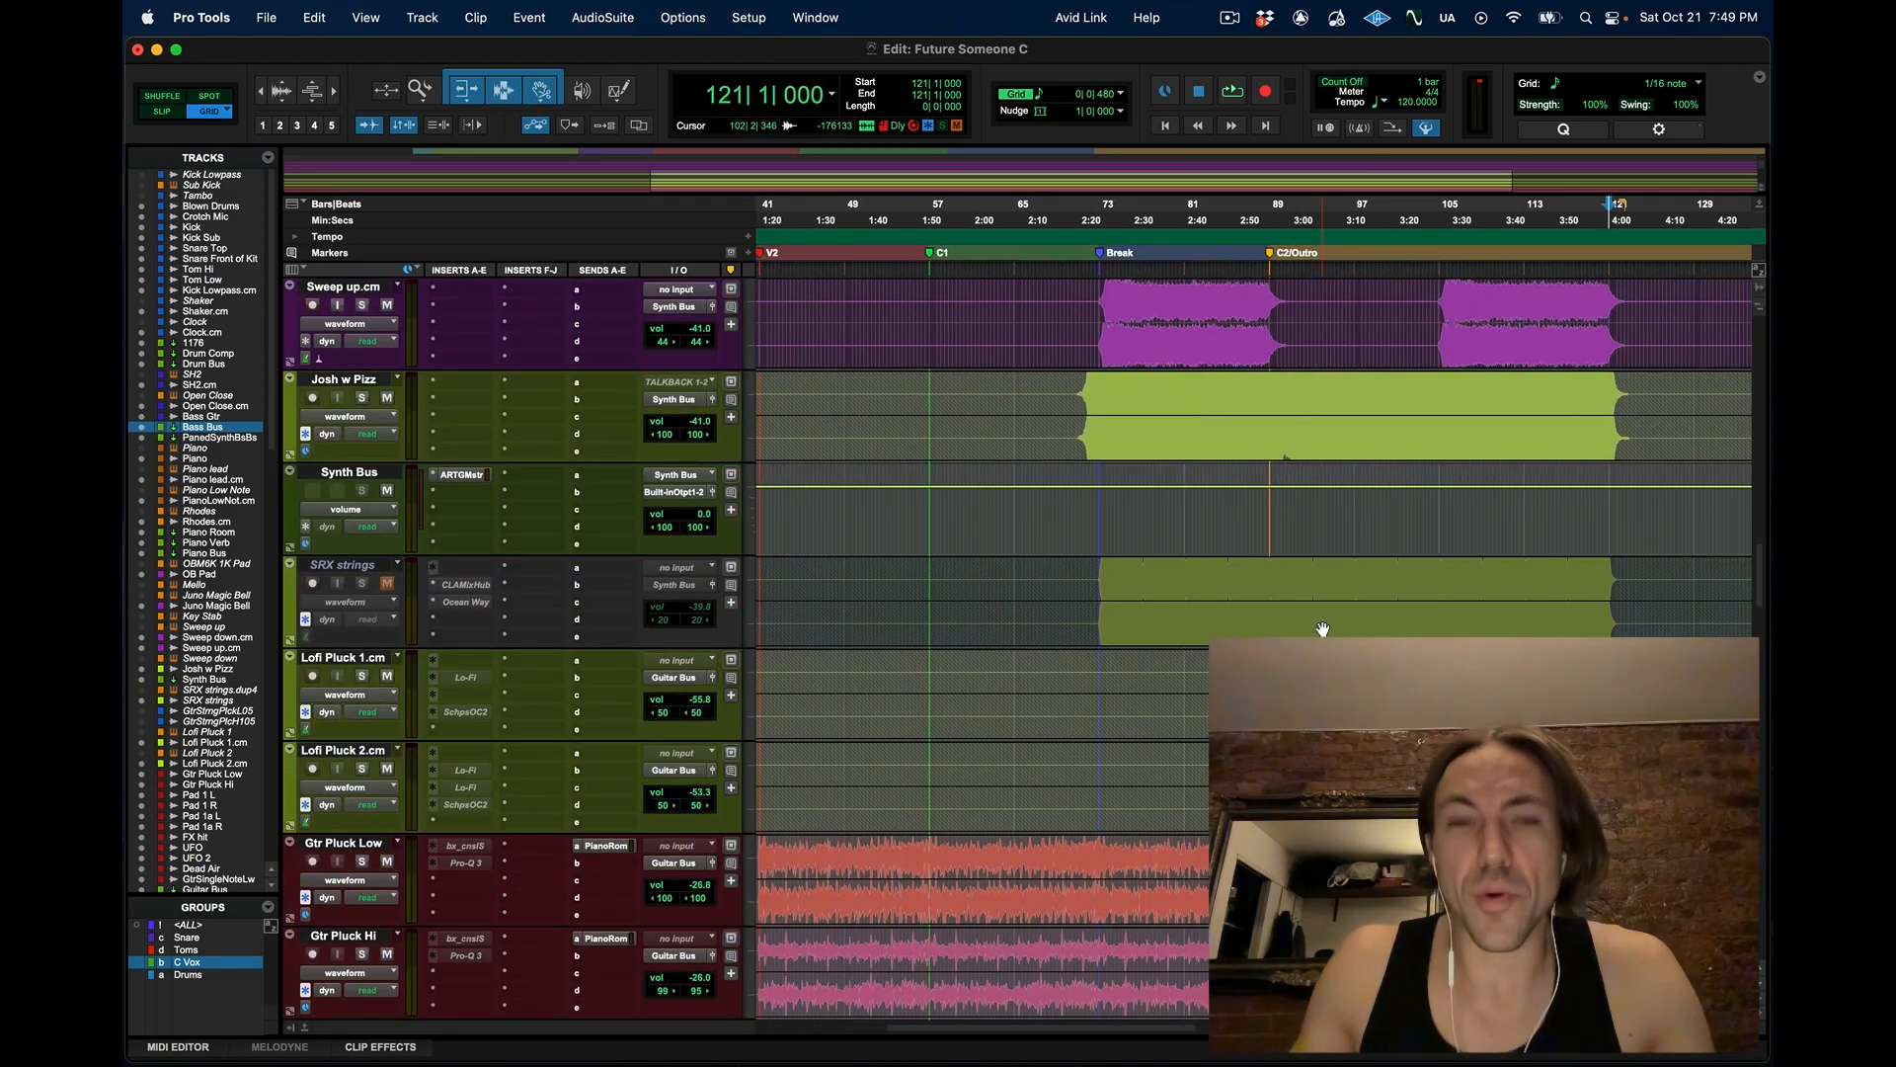